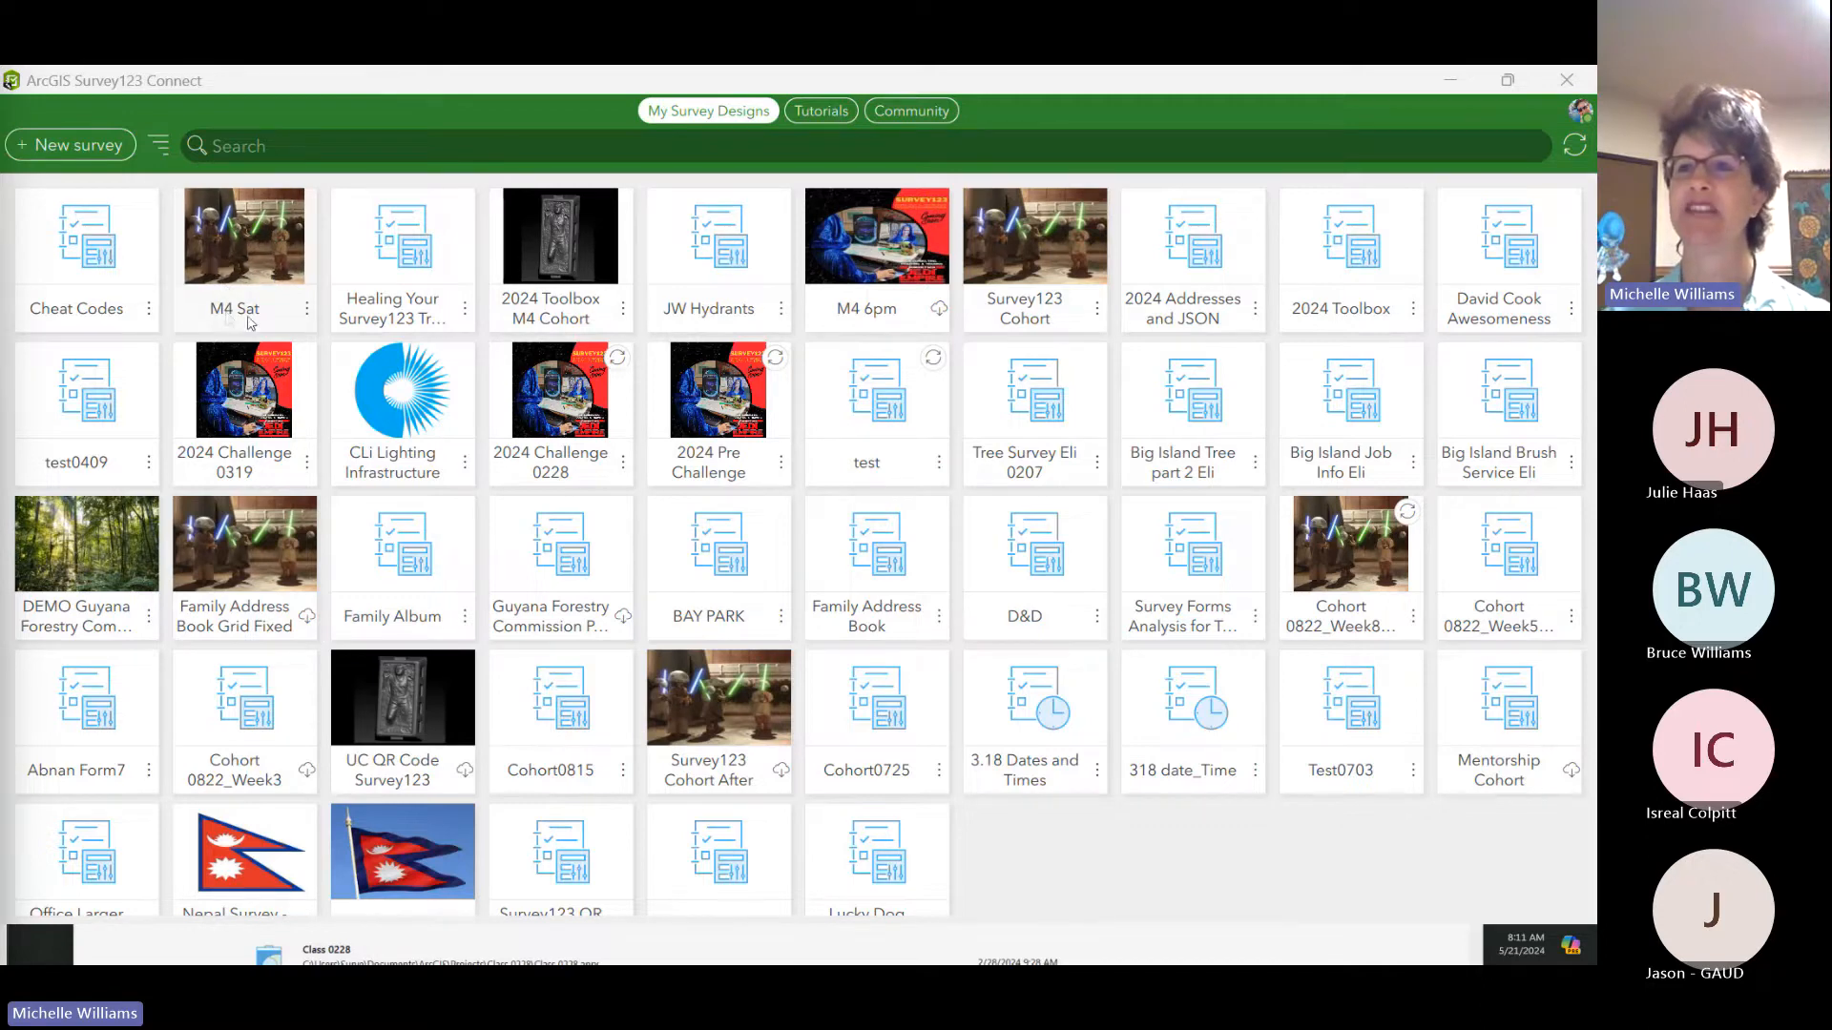
Step: Open the M4 Sat survey and its XLSForm, and arrange the survey and spreadsheet windows side by side
click(251, 257)
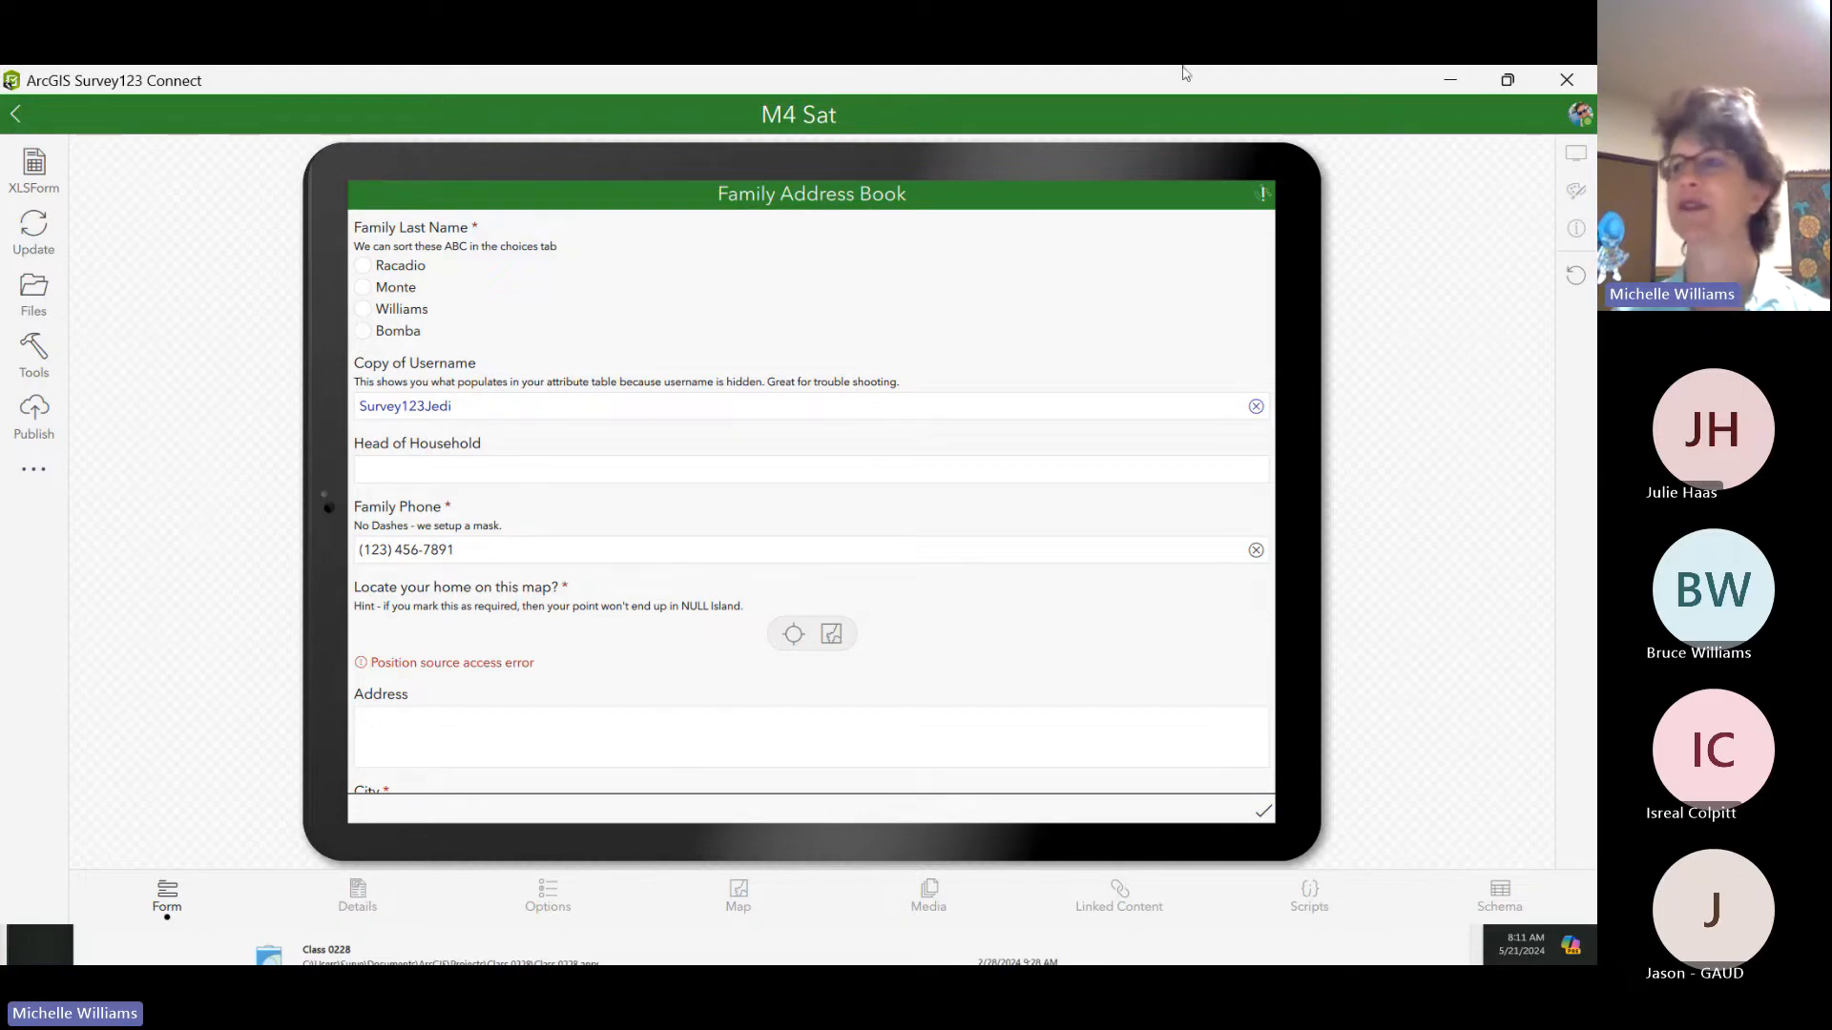
click(1508, 80)
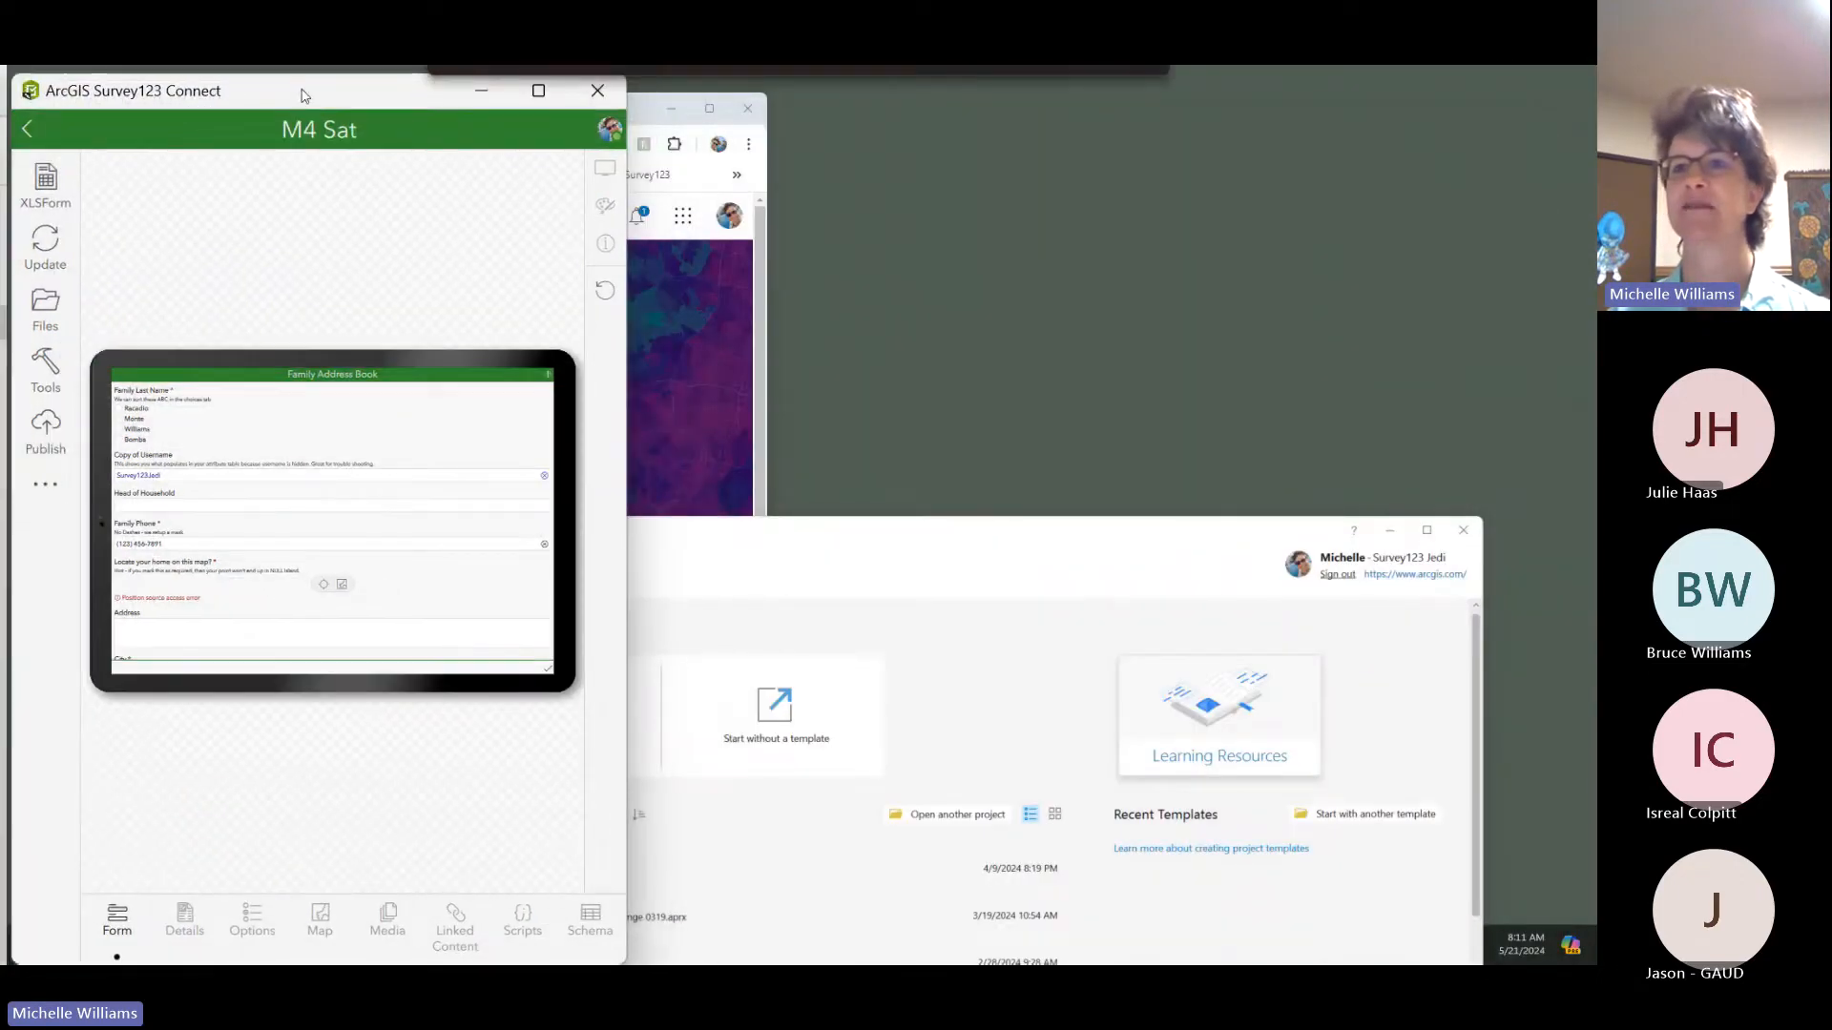
click(46, 184)
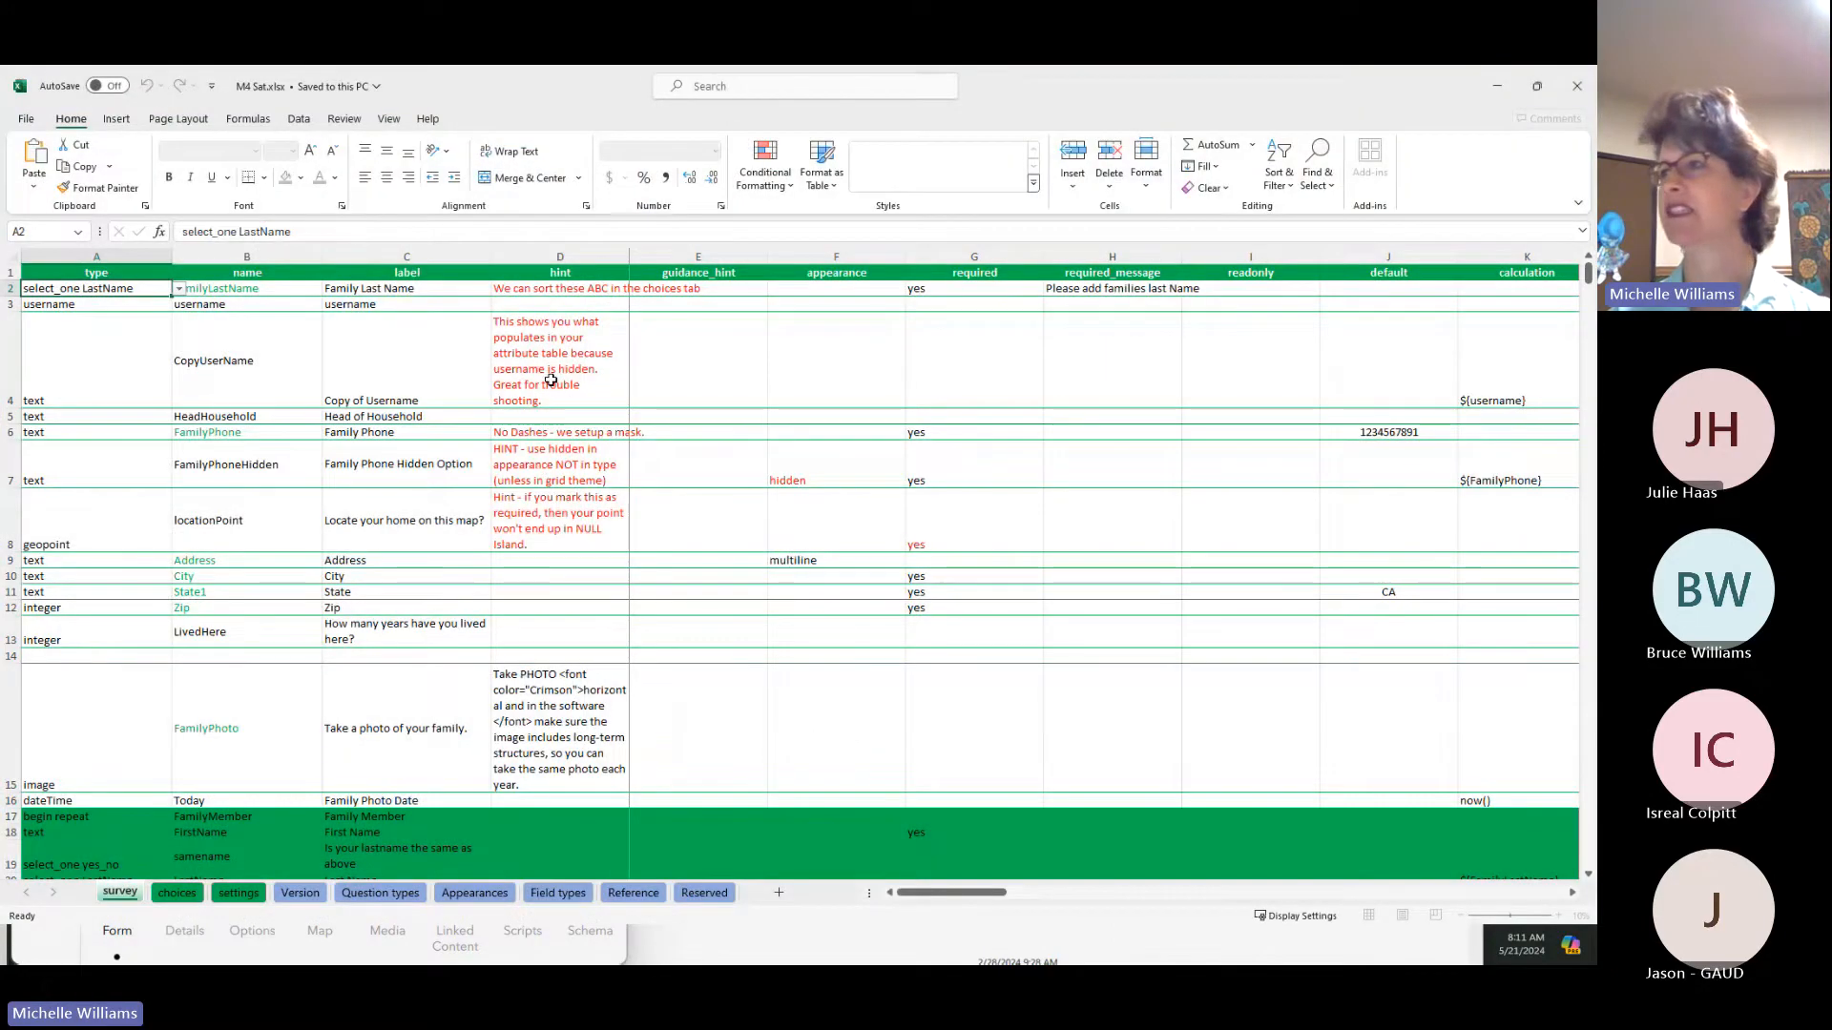
drag(1012, 89, 1235, 104)
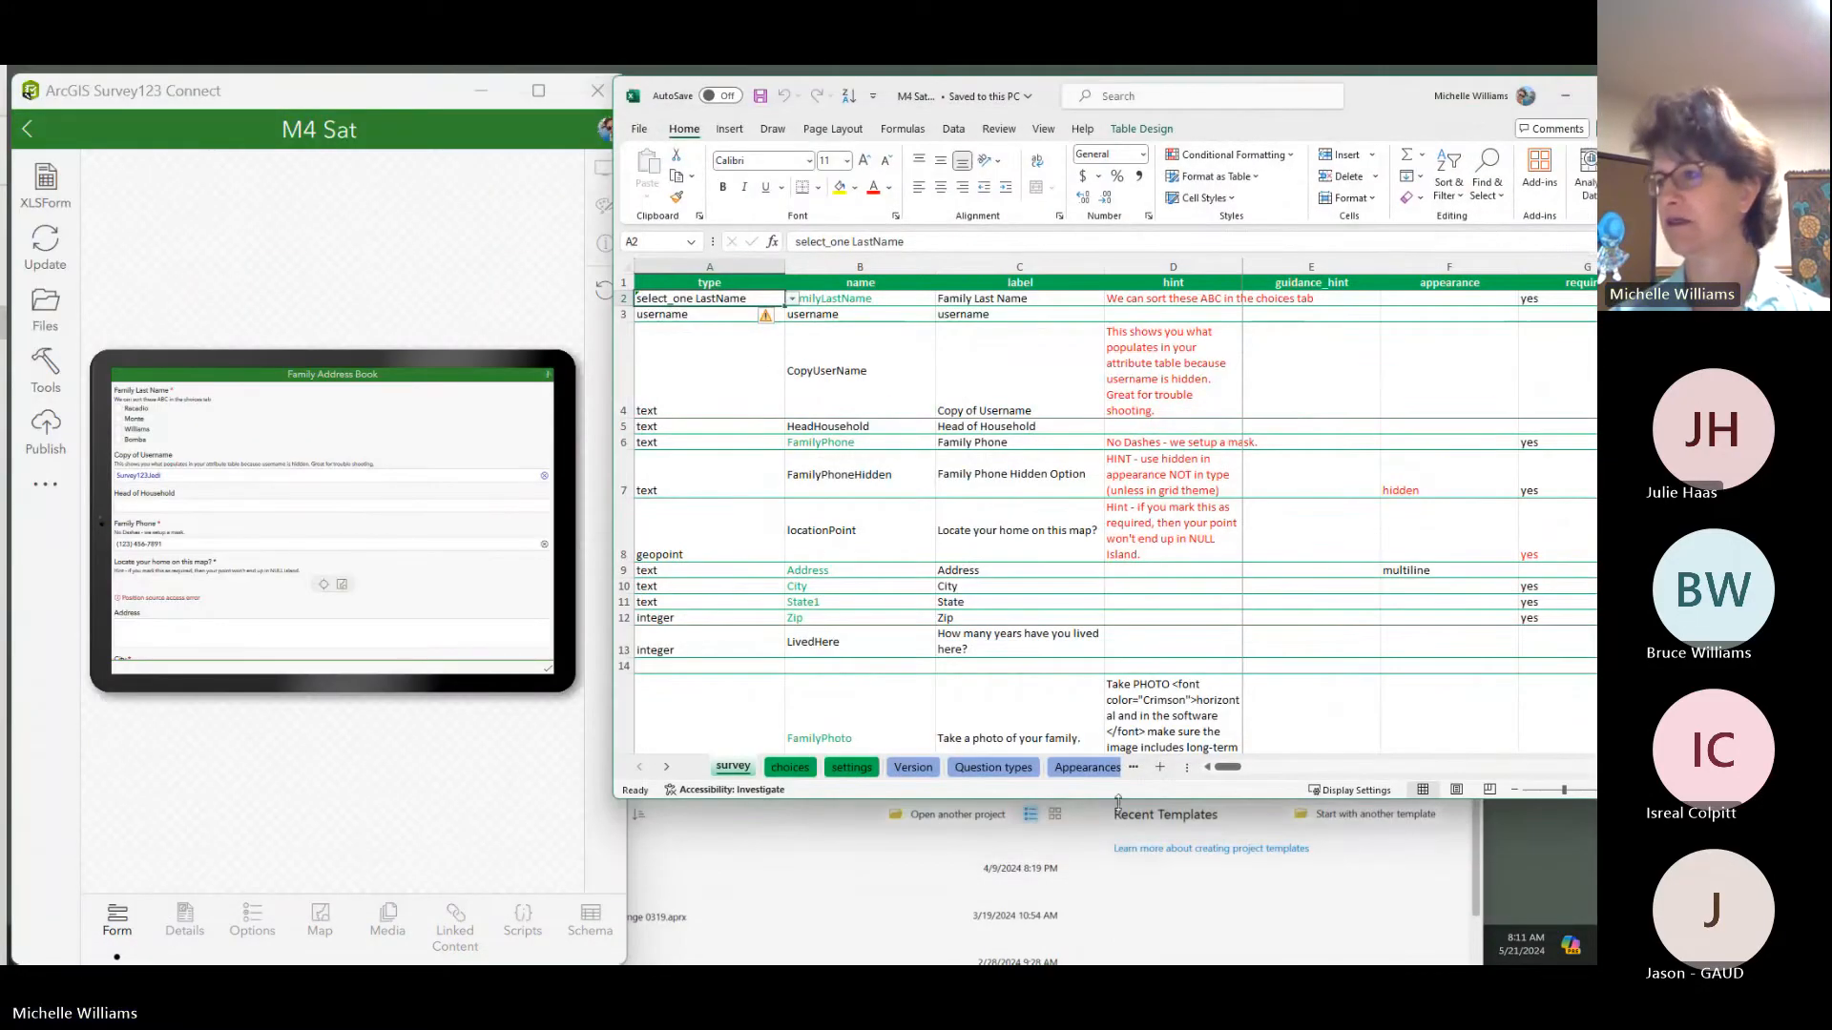
drag(1119, 801, 1118, 964)
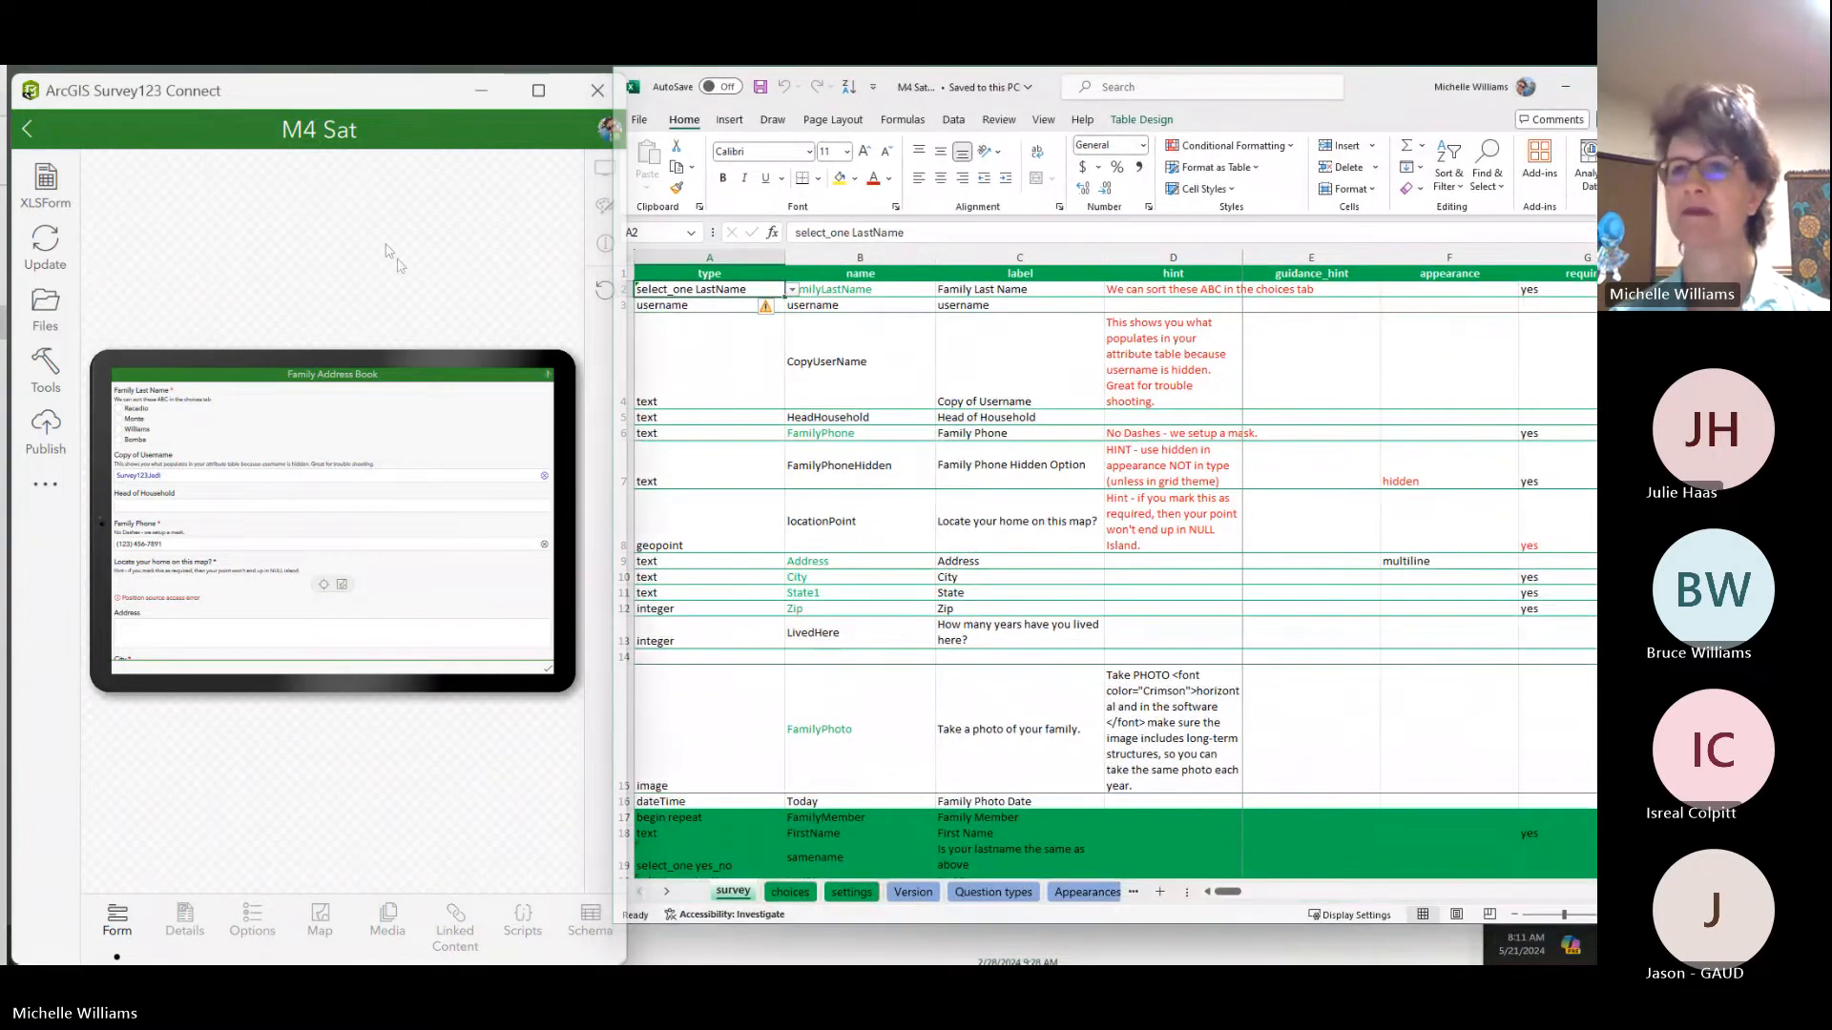
Step: Switch the M4 Sat form preview to the Smartphone layout and narrow the survey window to give the spreadsheet more room
click(390, 255)
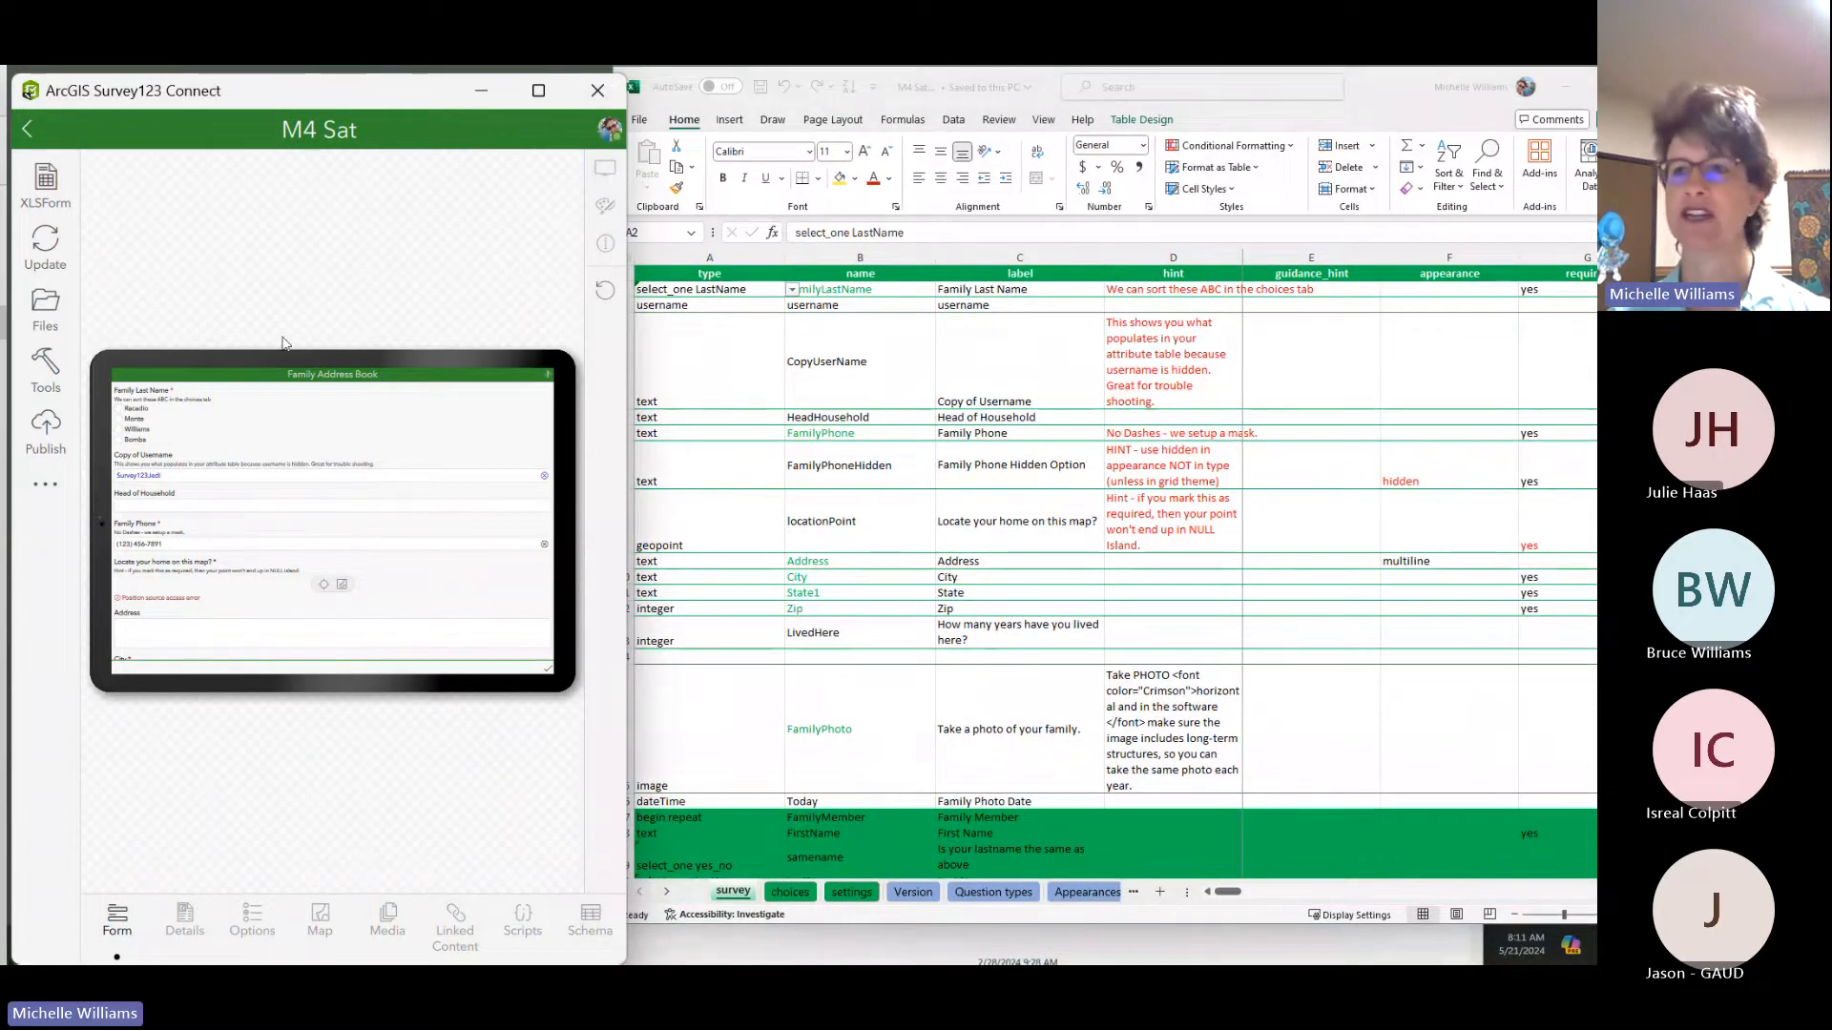
click(605, 169)
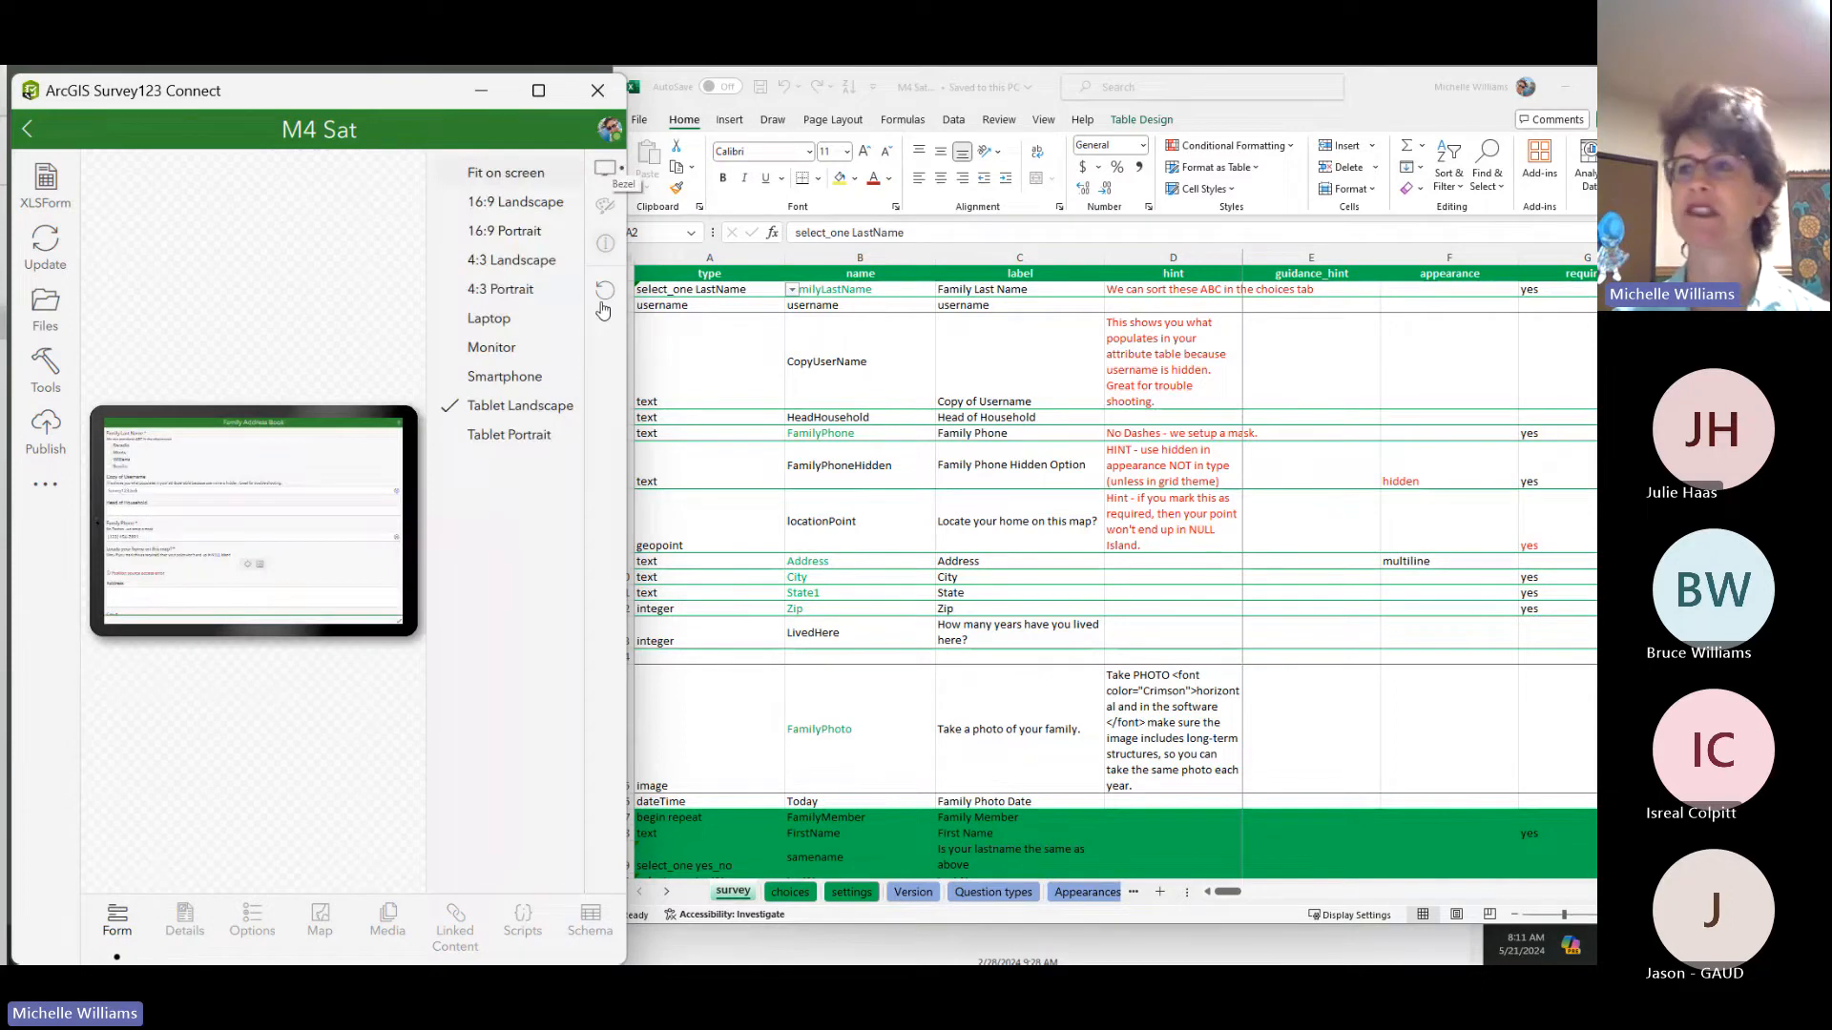
click(603, 303)
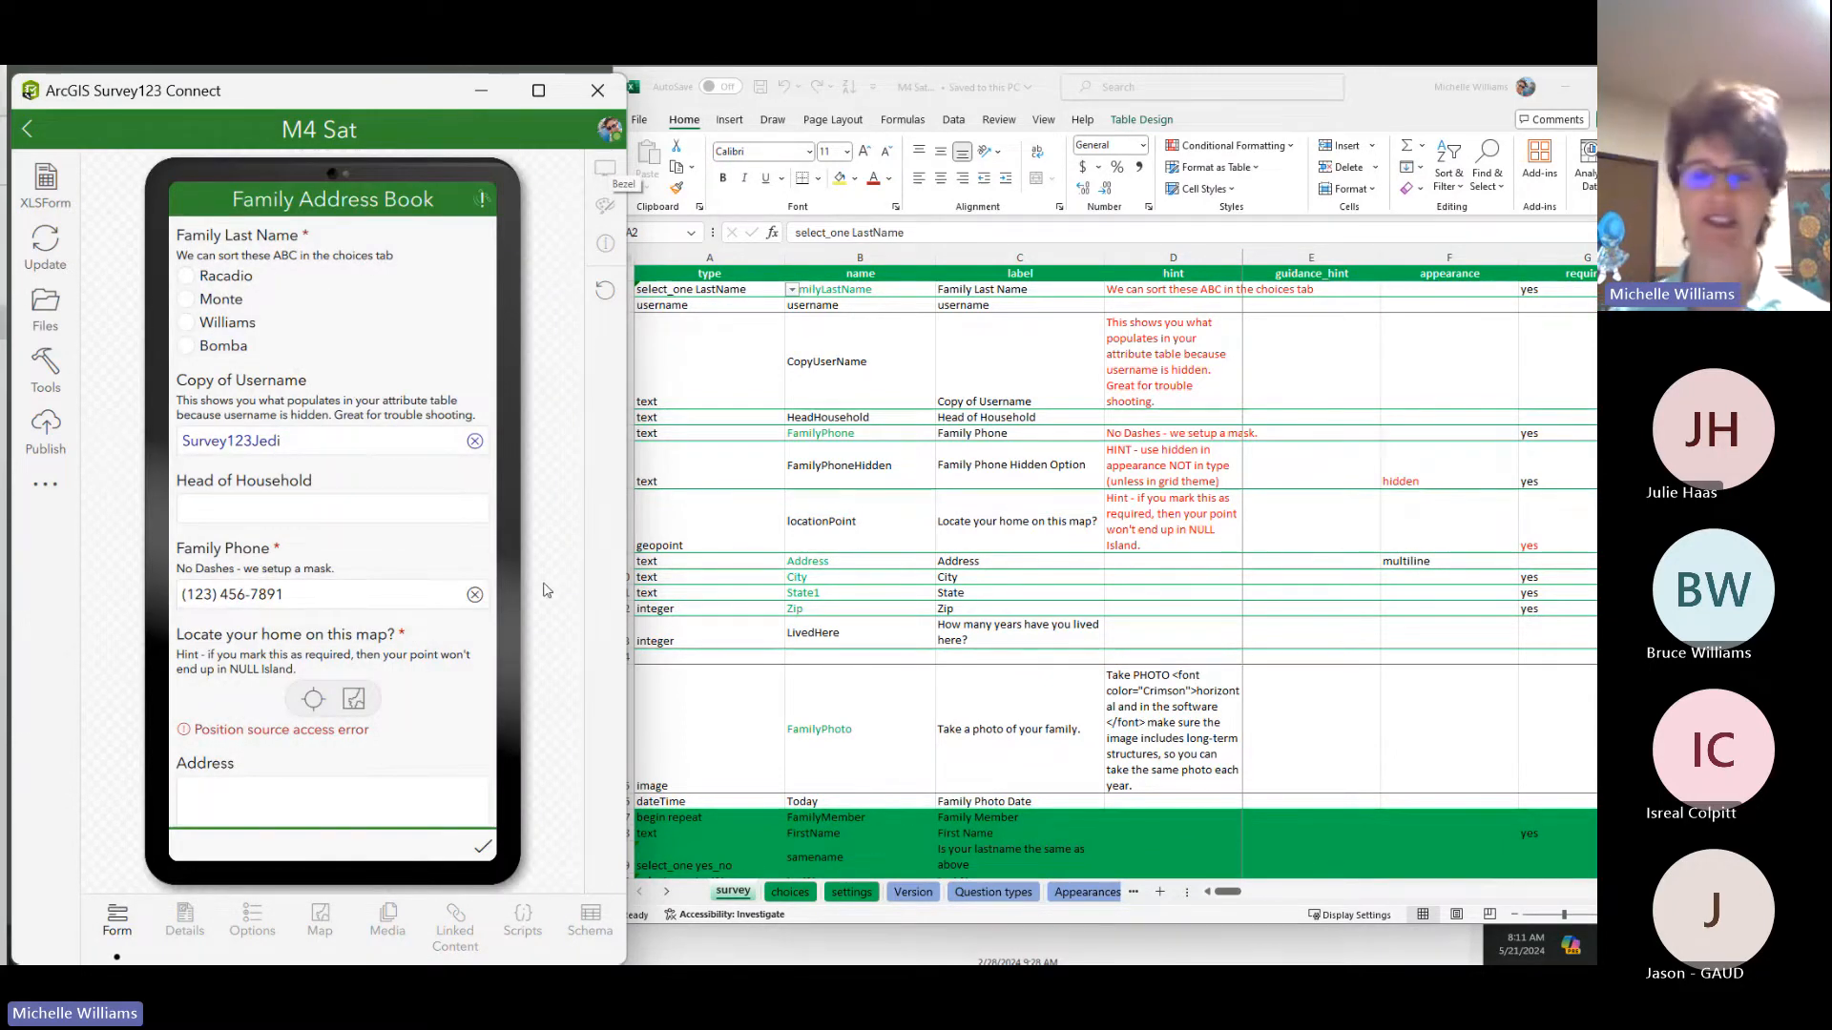
drag(627, 566, 557, 558)
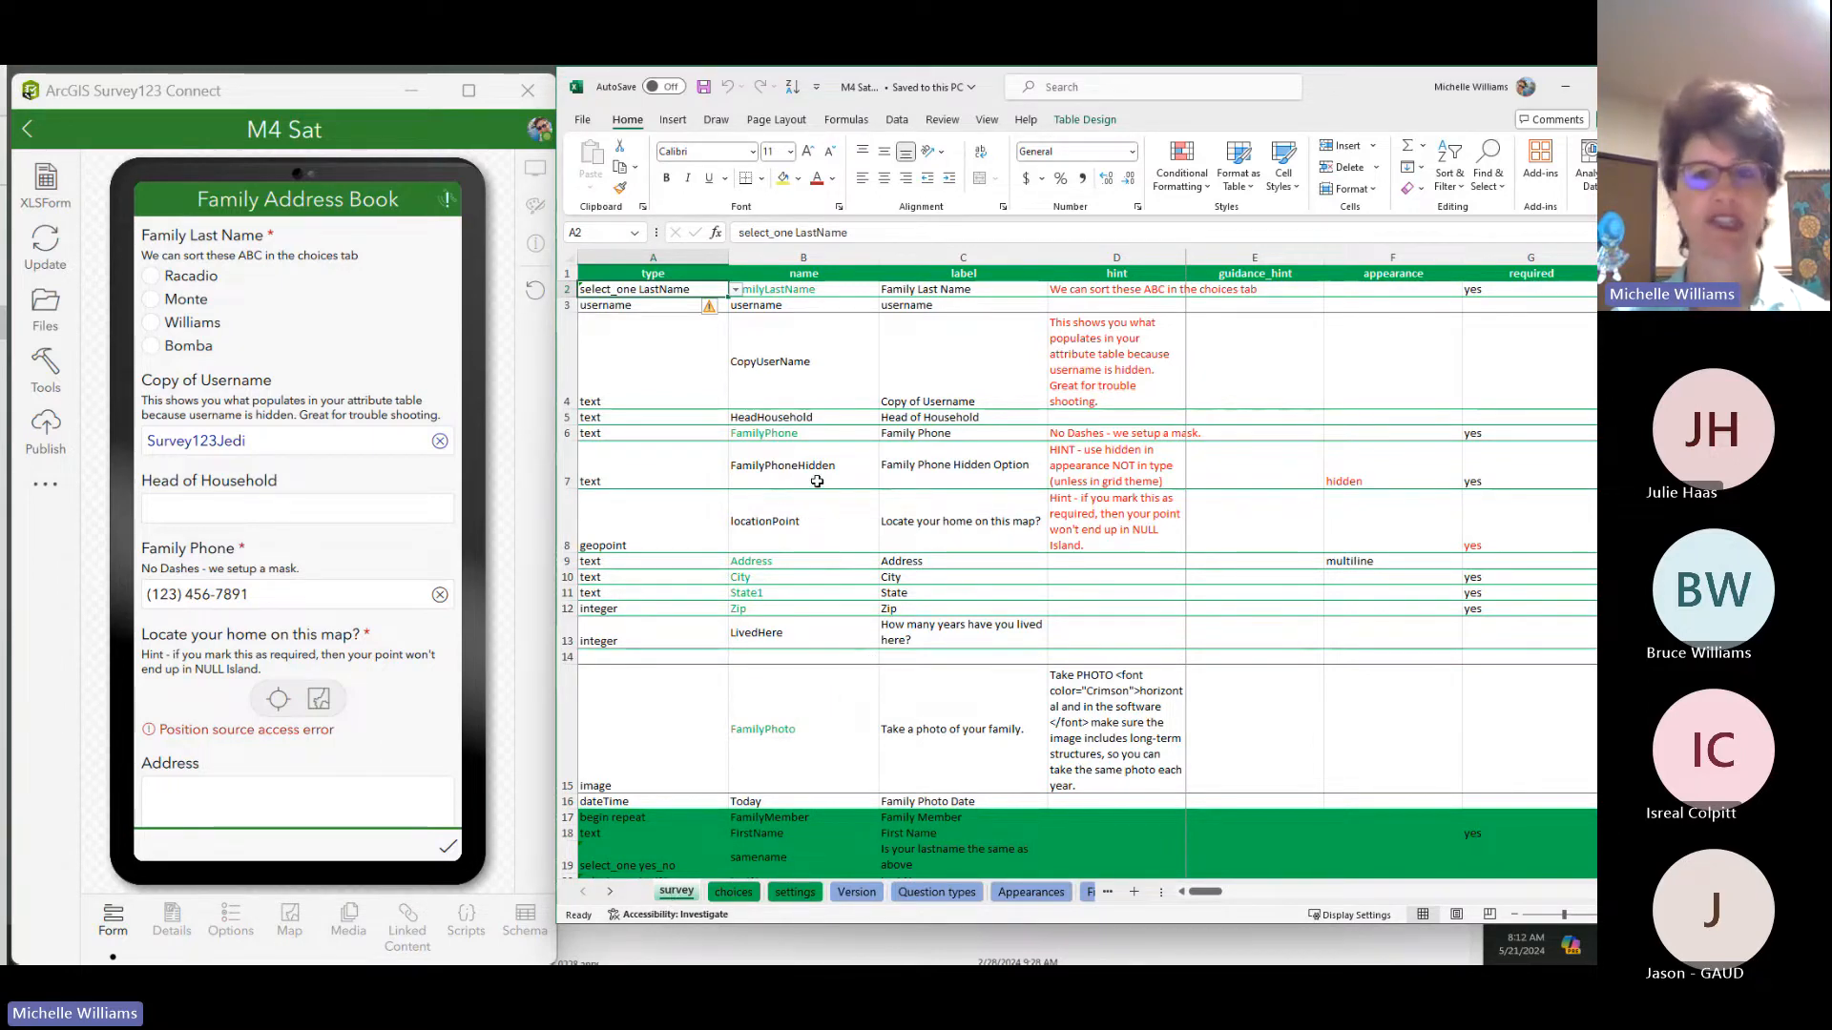
click(949, 276)
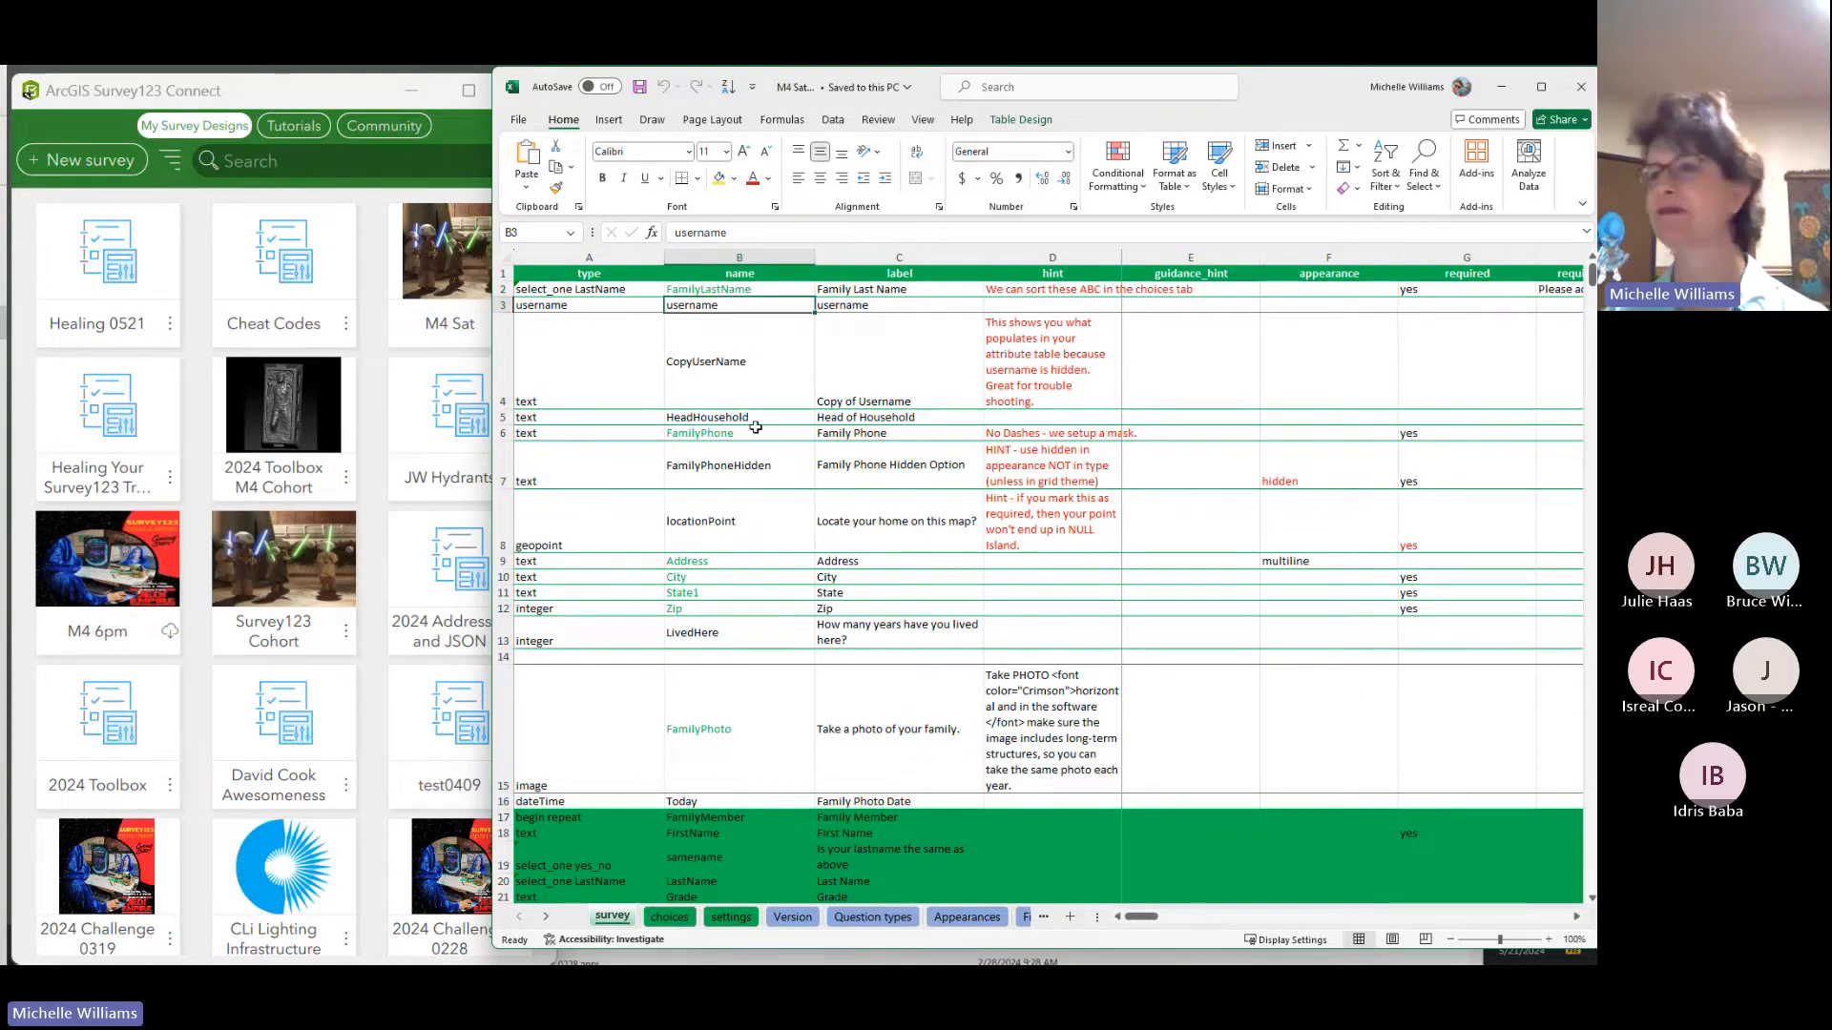
click(656, 318)
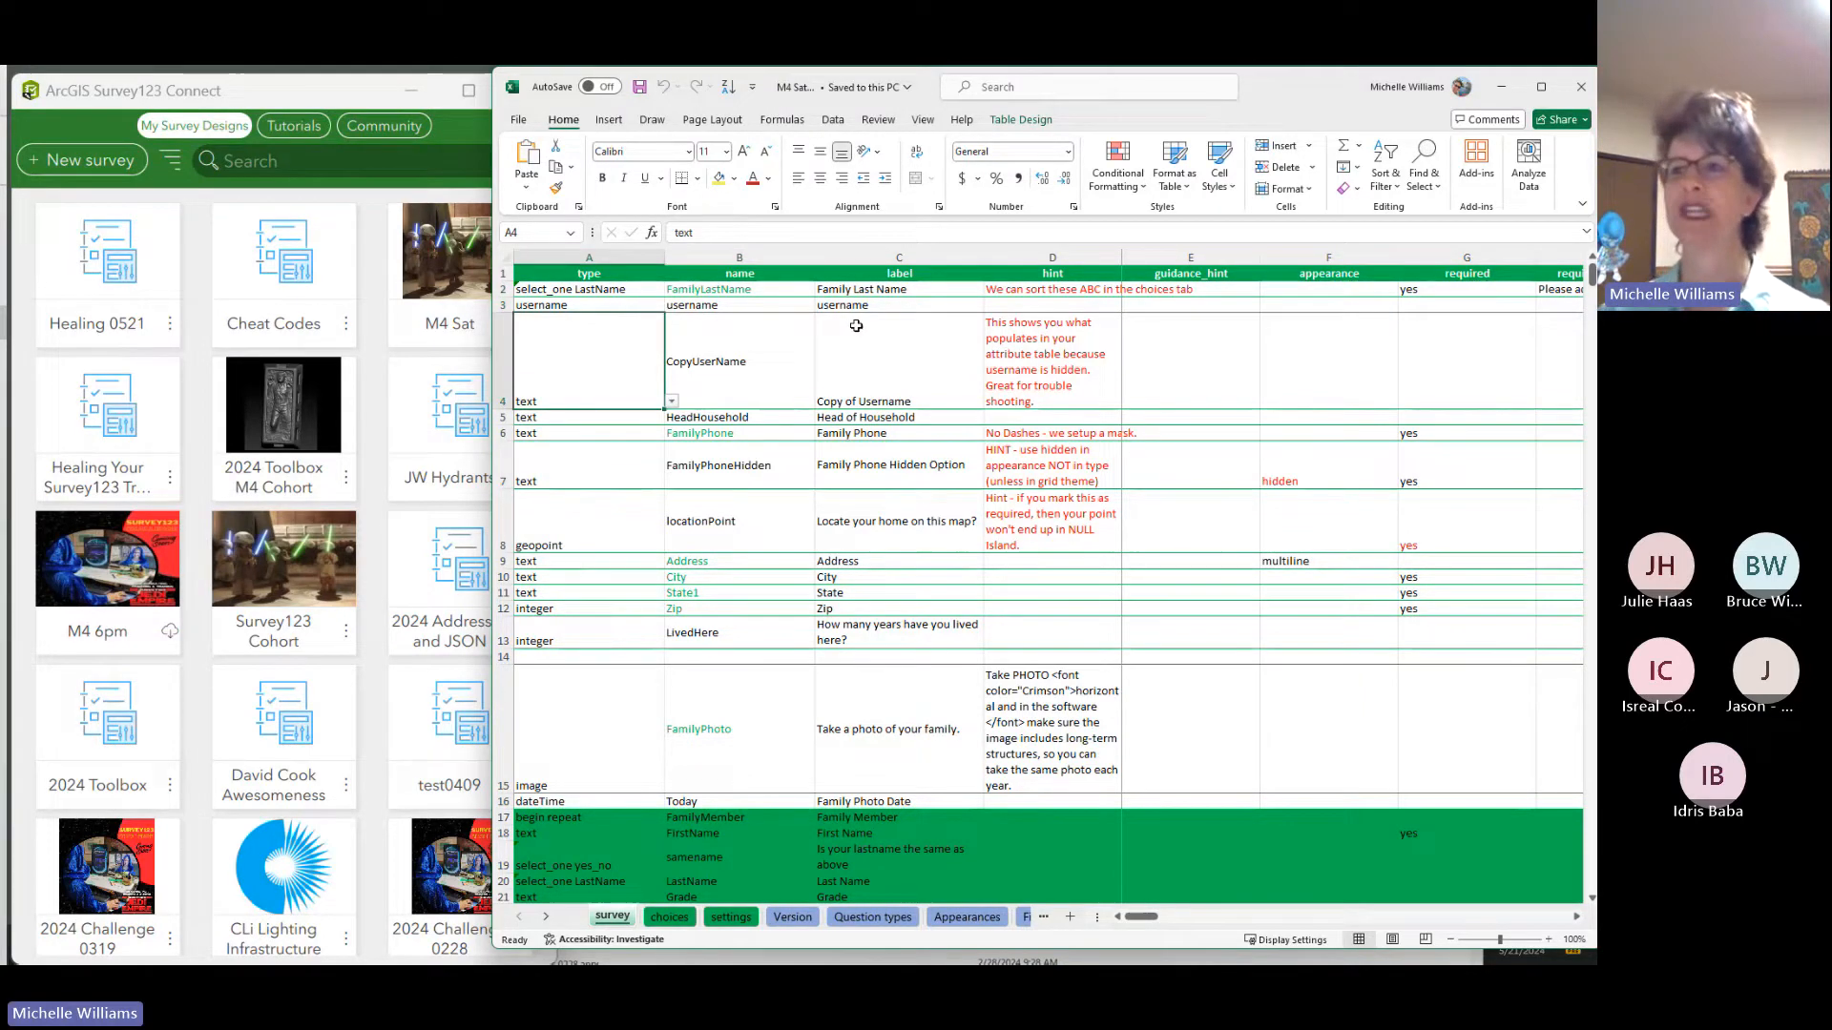
click(623, 287)
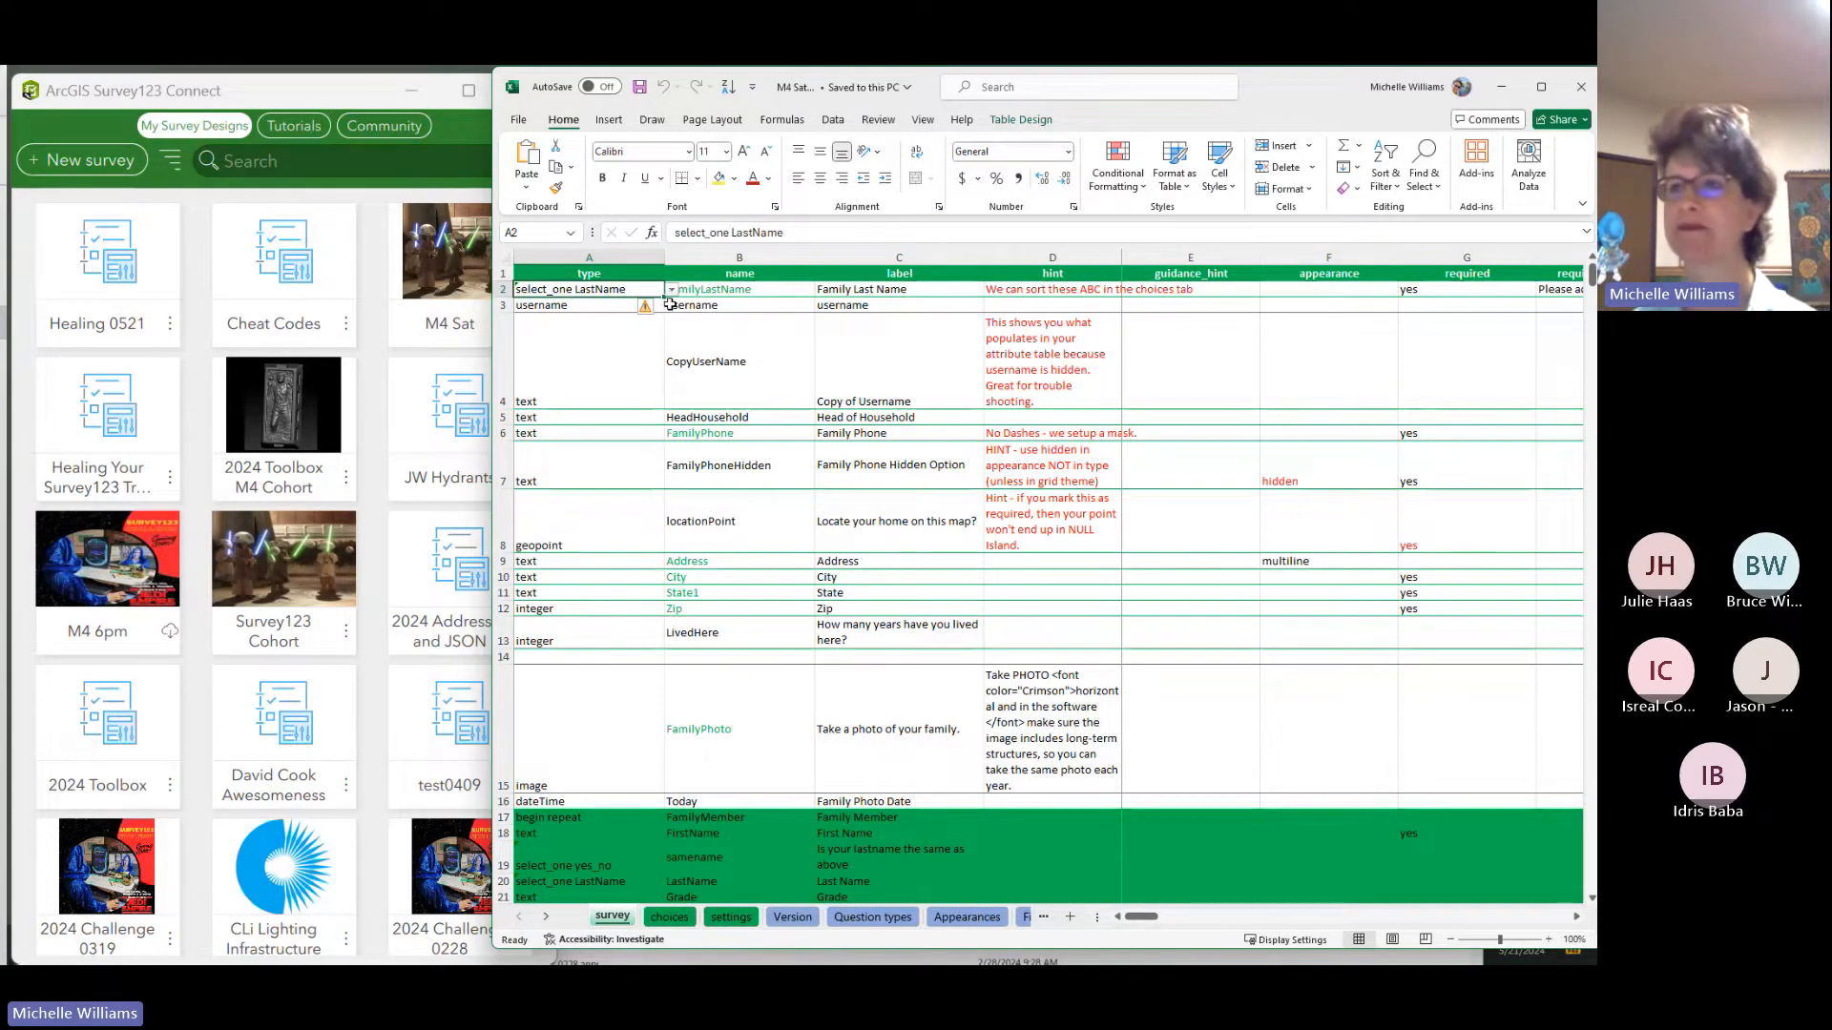
Step: Reopen the M4 Sat survey and choose the third Family Last Name option in the form preview
click(420, 261)
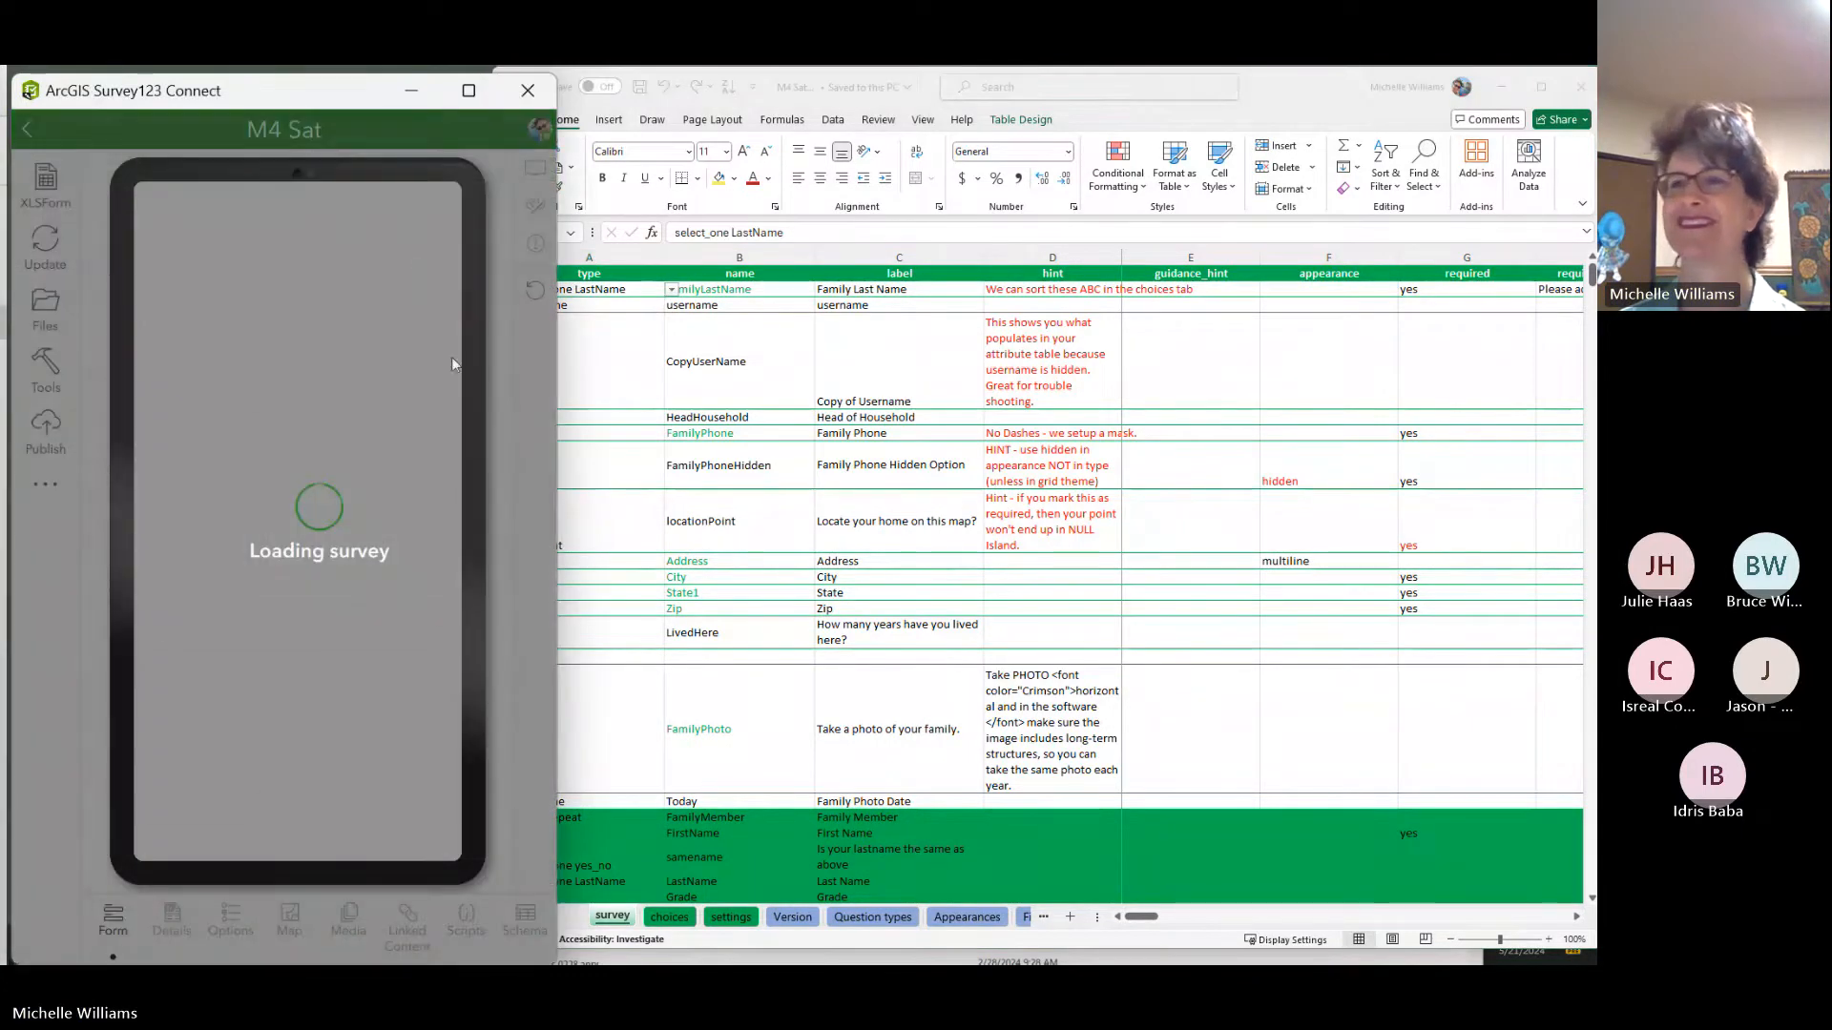
click(999, 479)
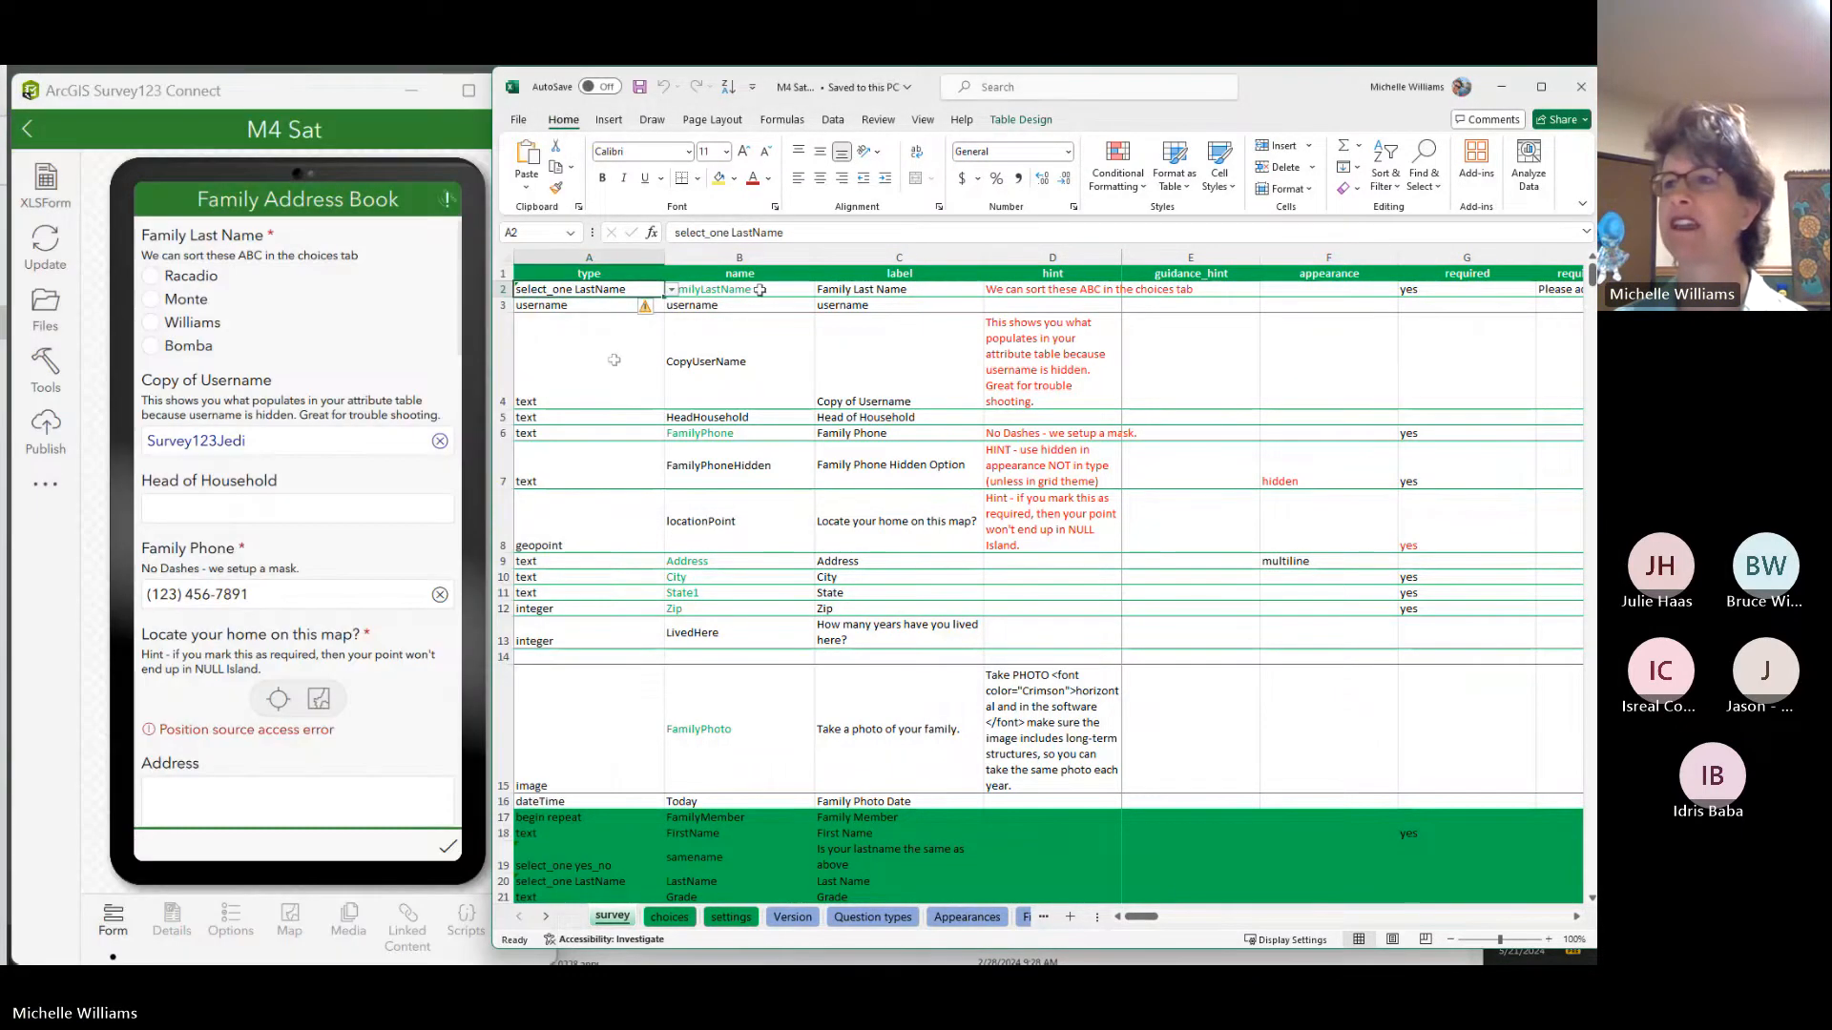
click(150, 276)
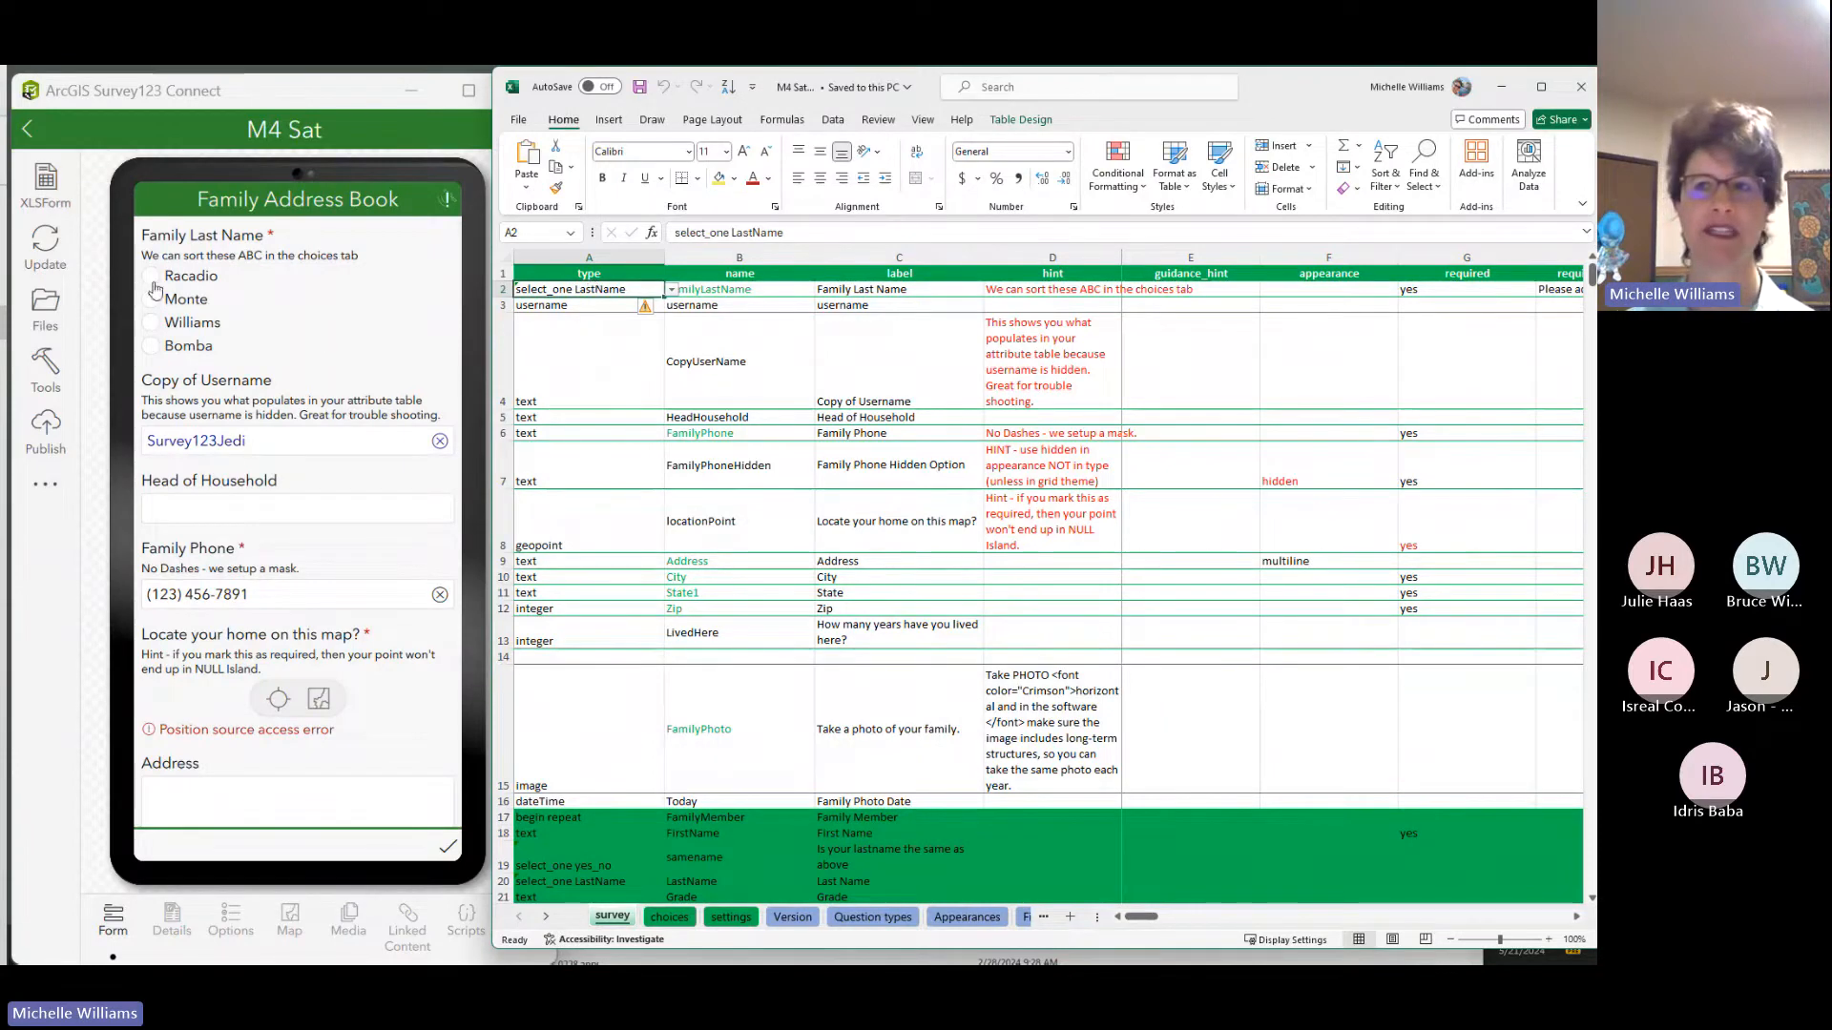
click(150, 322)
Step: Examine the survey sheet's type column and compare it with the list on the Question types sheet
click(615, 417)
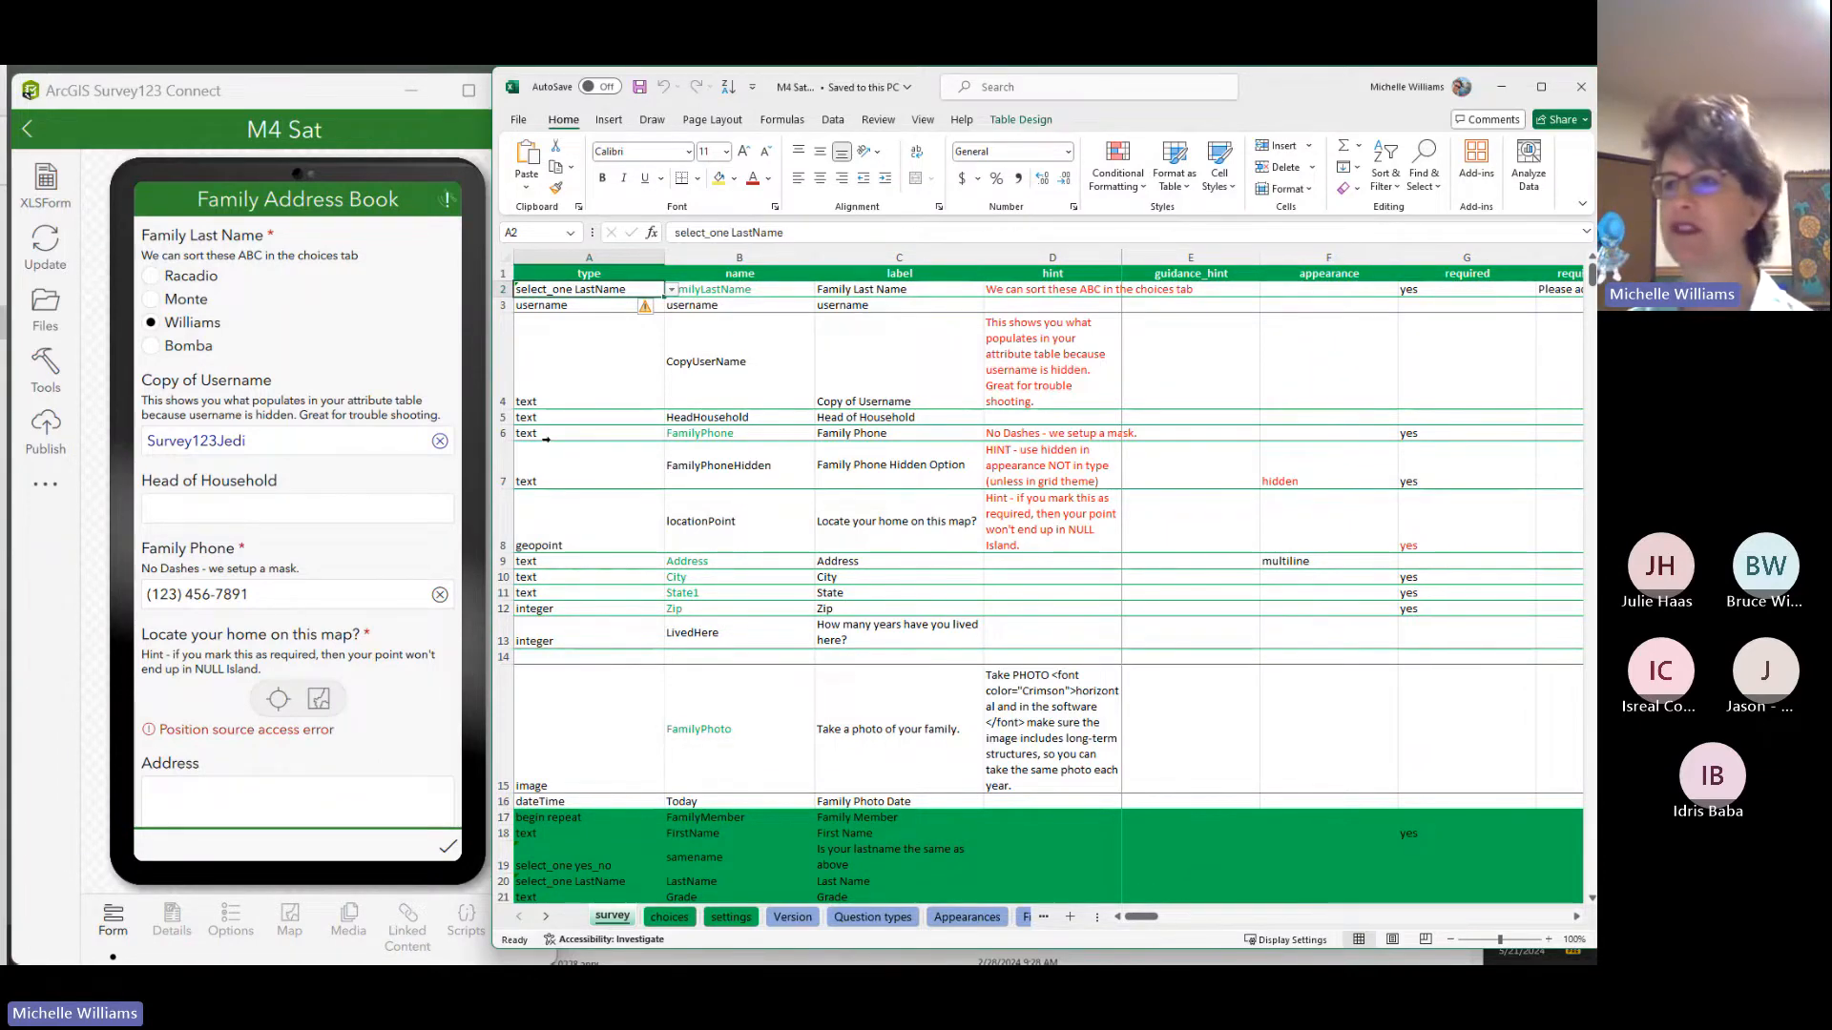
drag(567, 367, 579, 583)
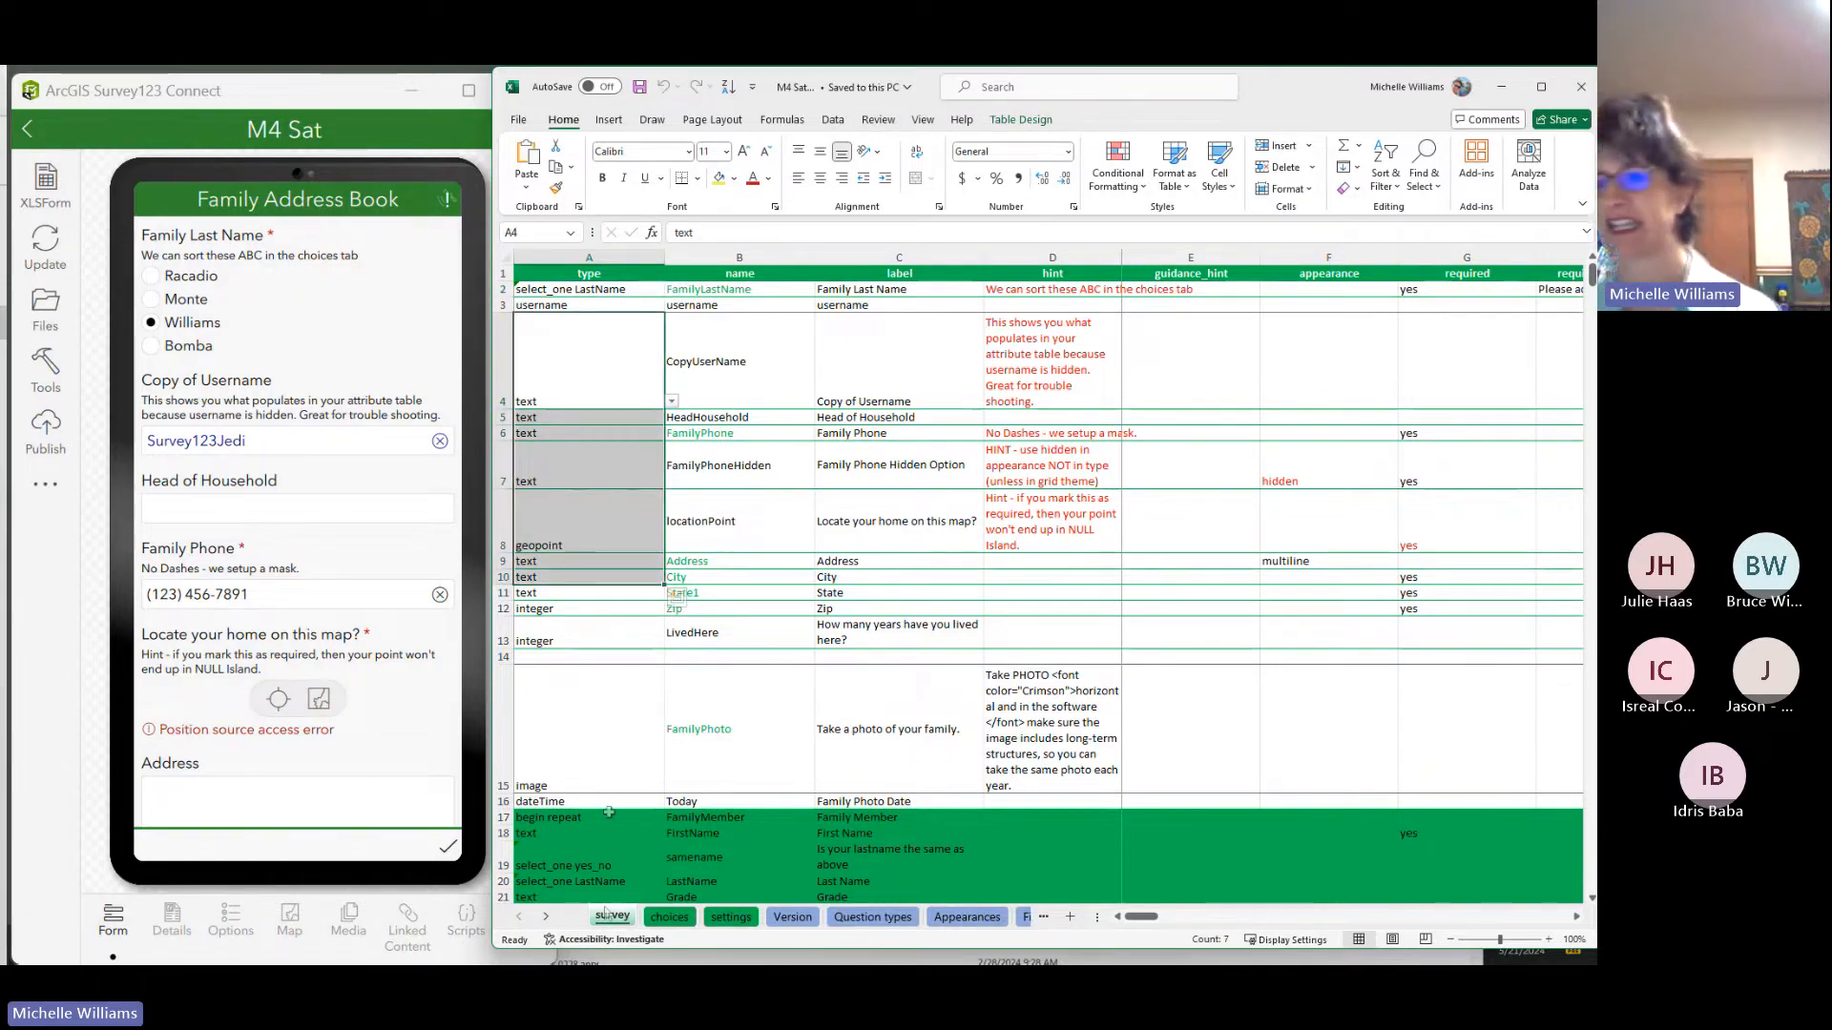
click(589, 257)
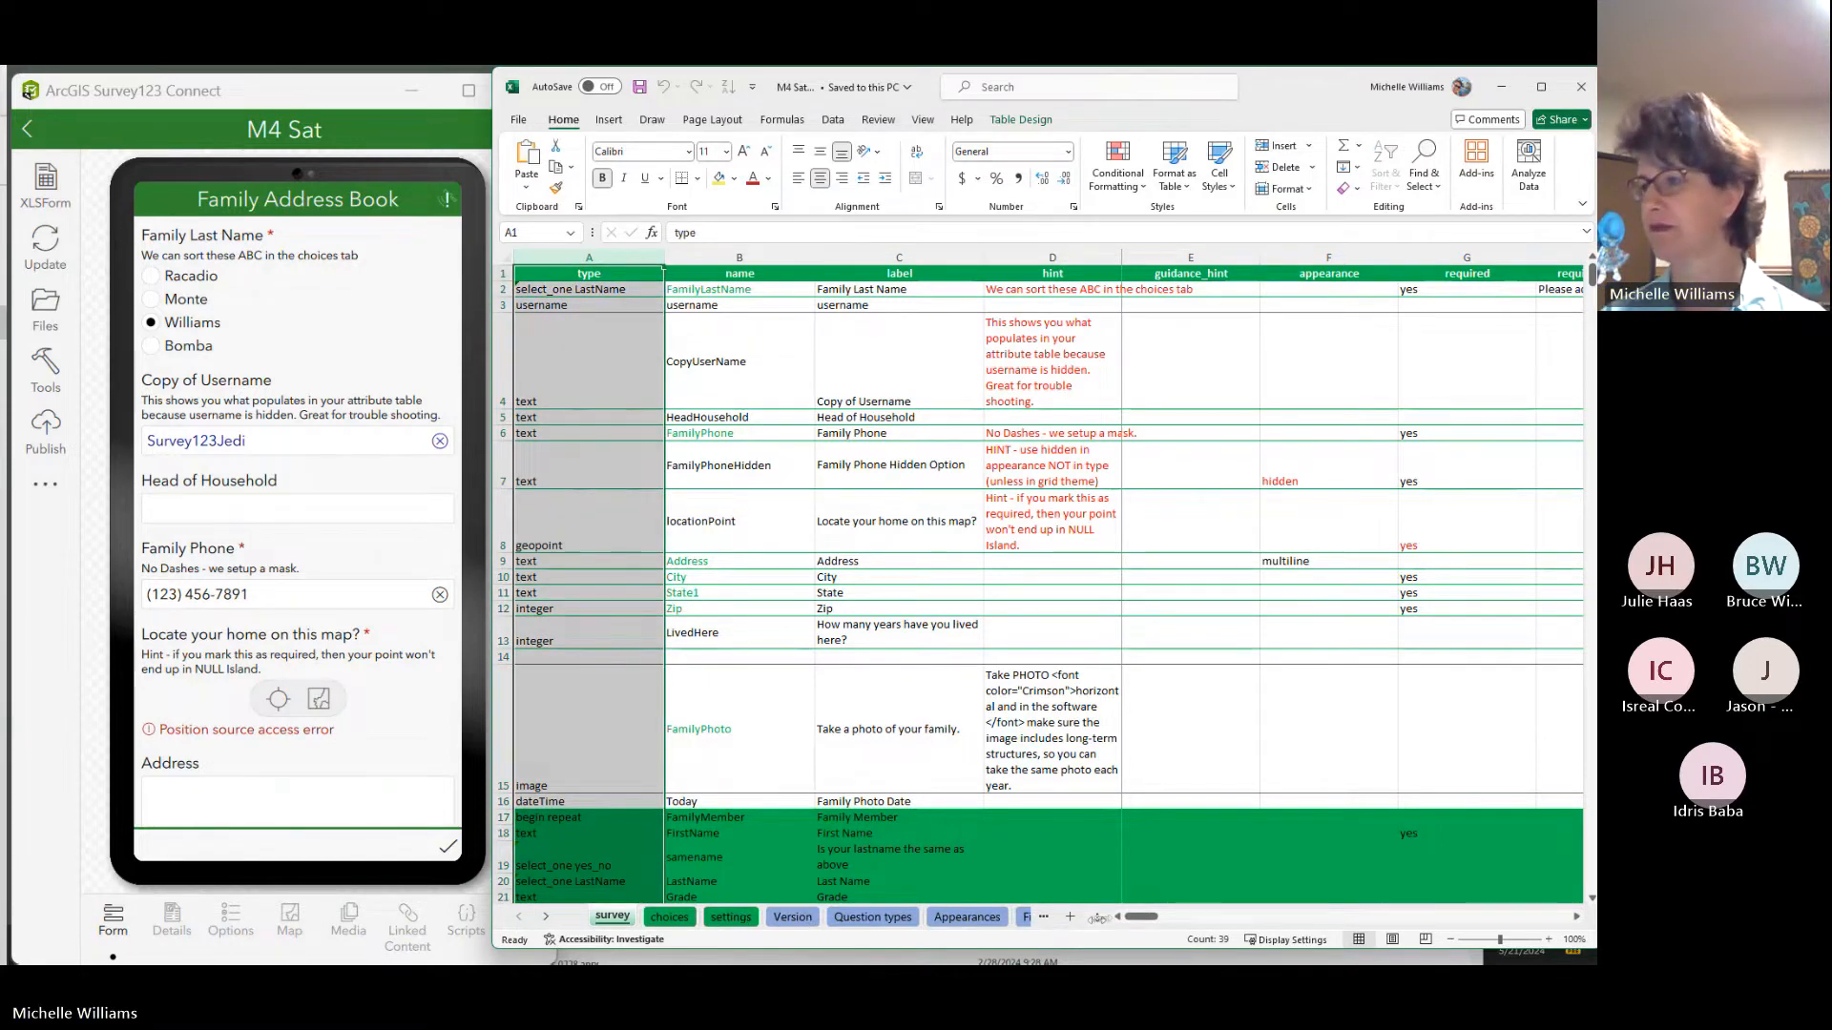
drag(1099, 918, 1380, 917)
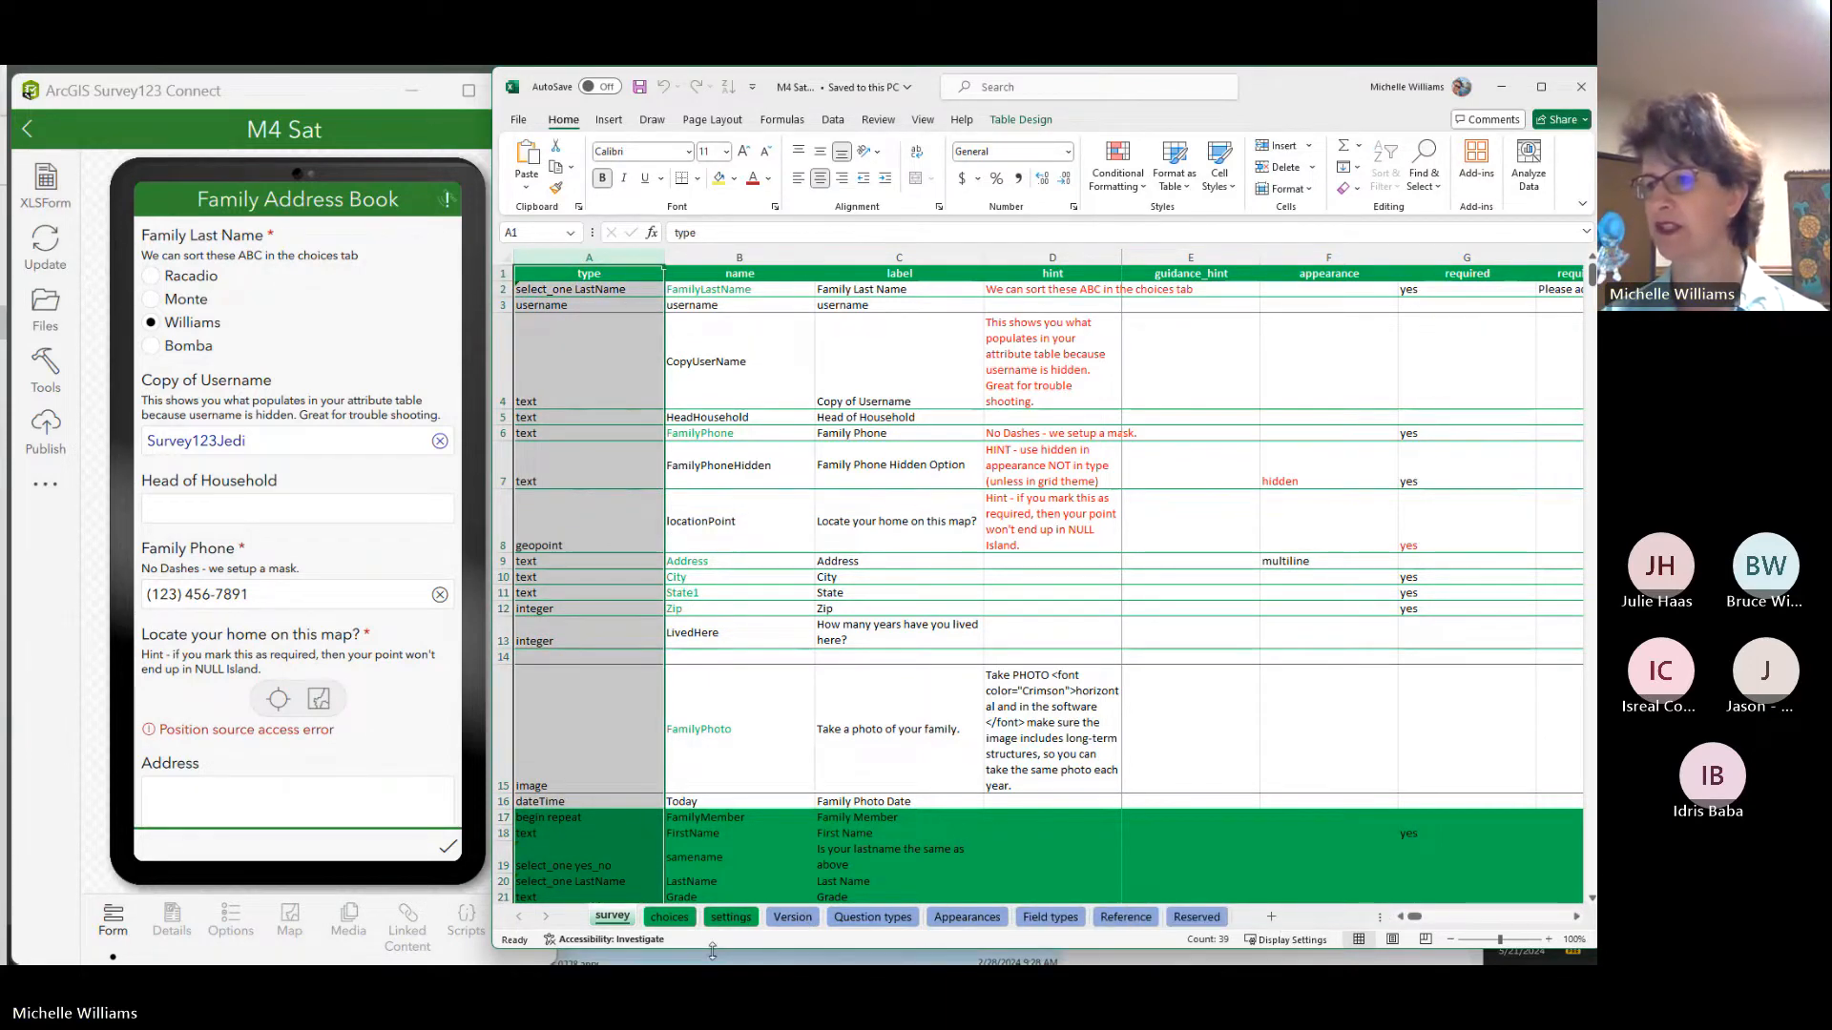
click(873, 918)
click(592, 257)
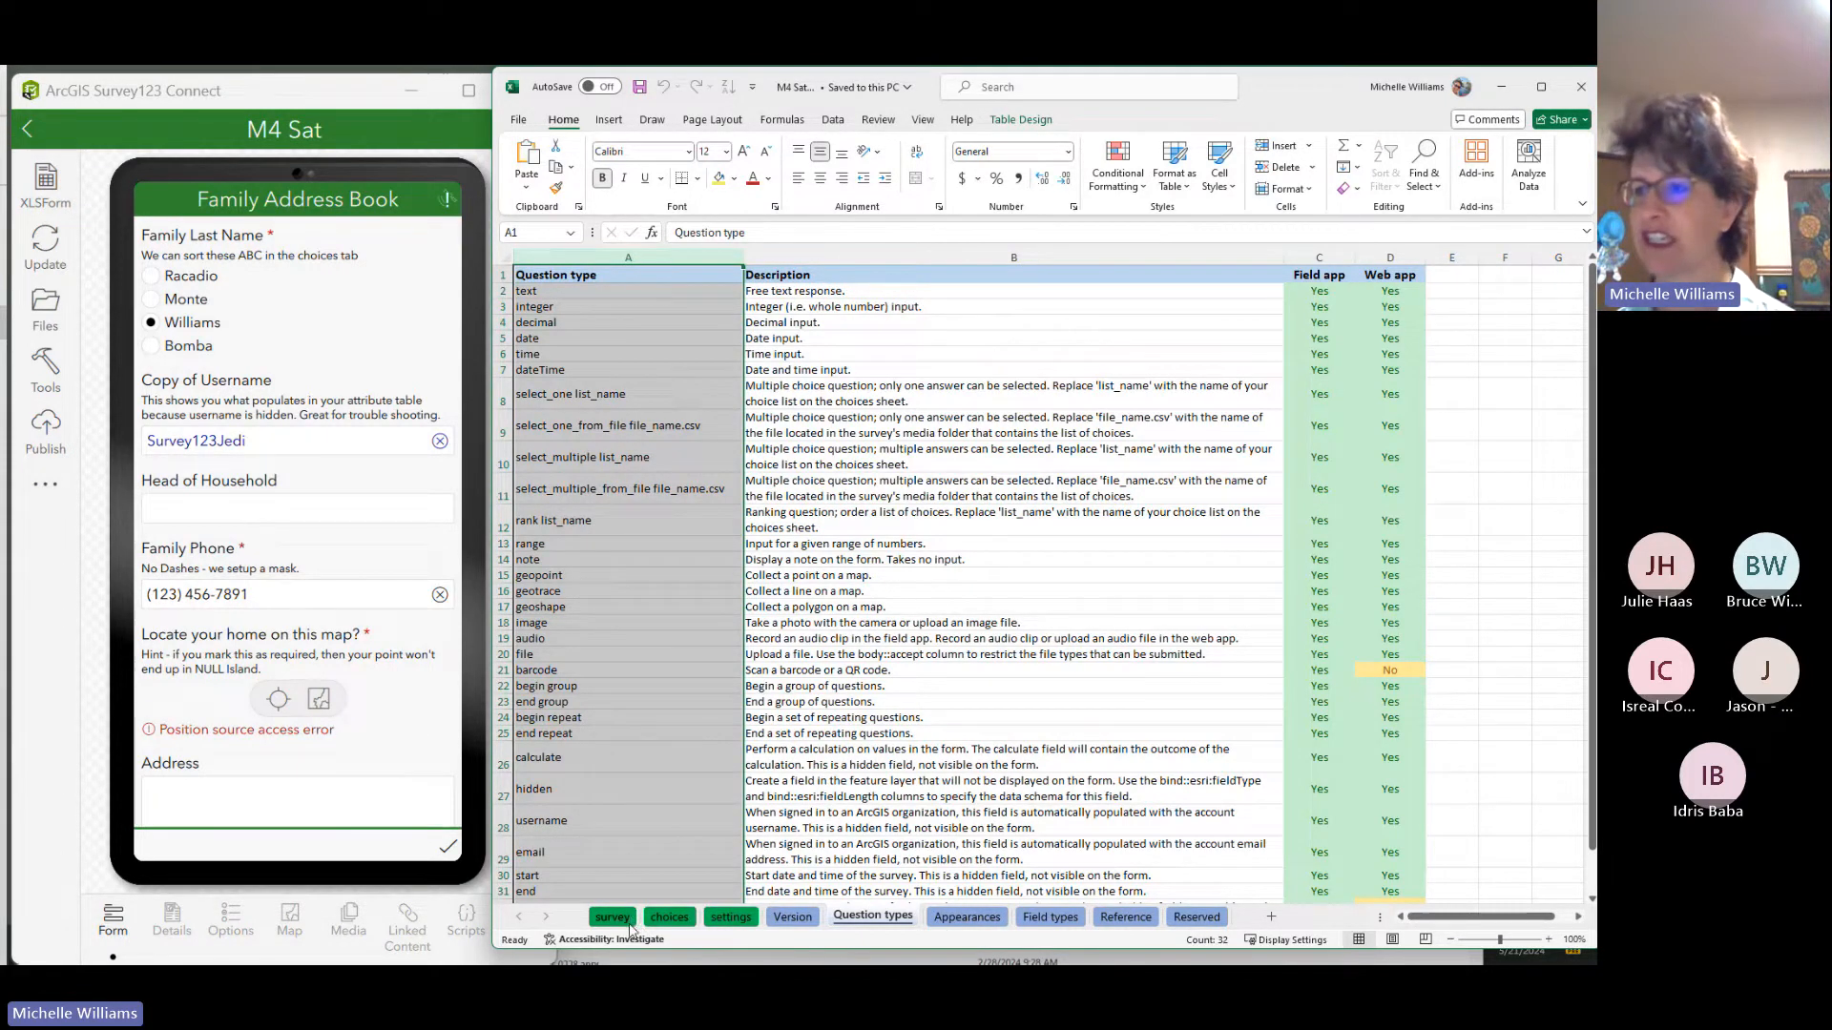
click(625, 920)
Step: Examine the options on the Appearances sheet and the matching appearance column of the survey sheet
click(969, 916)
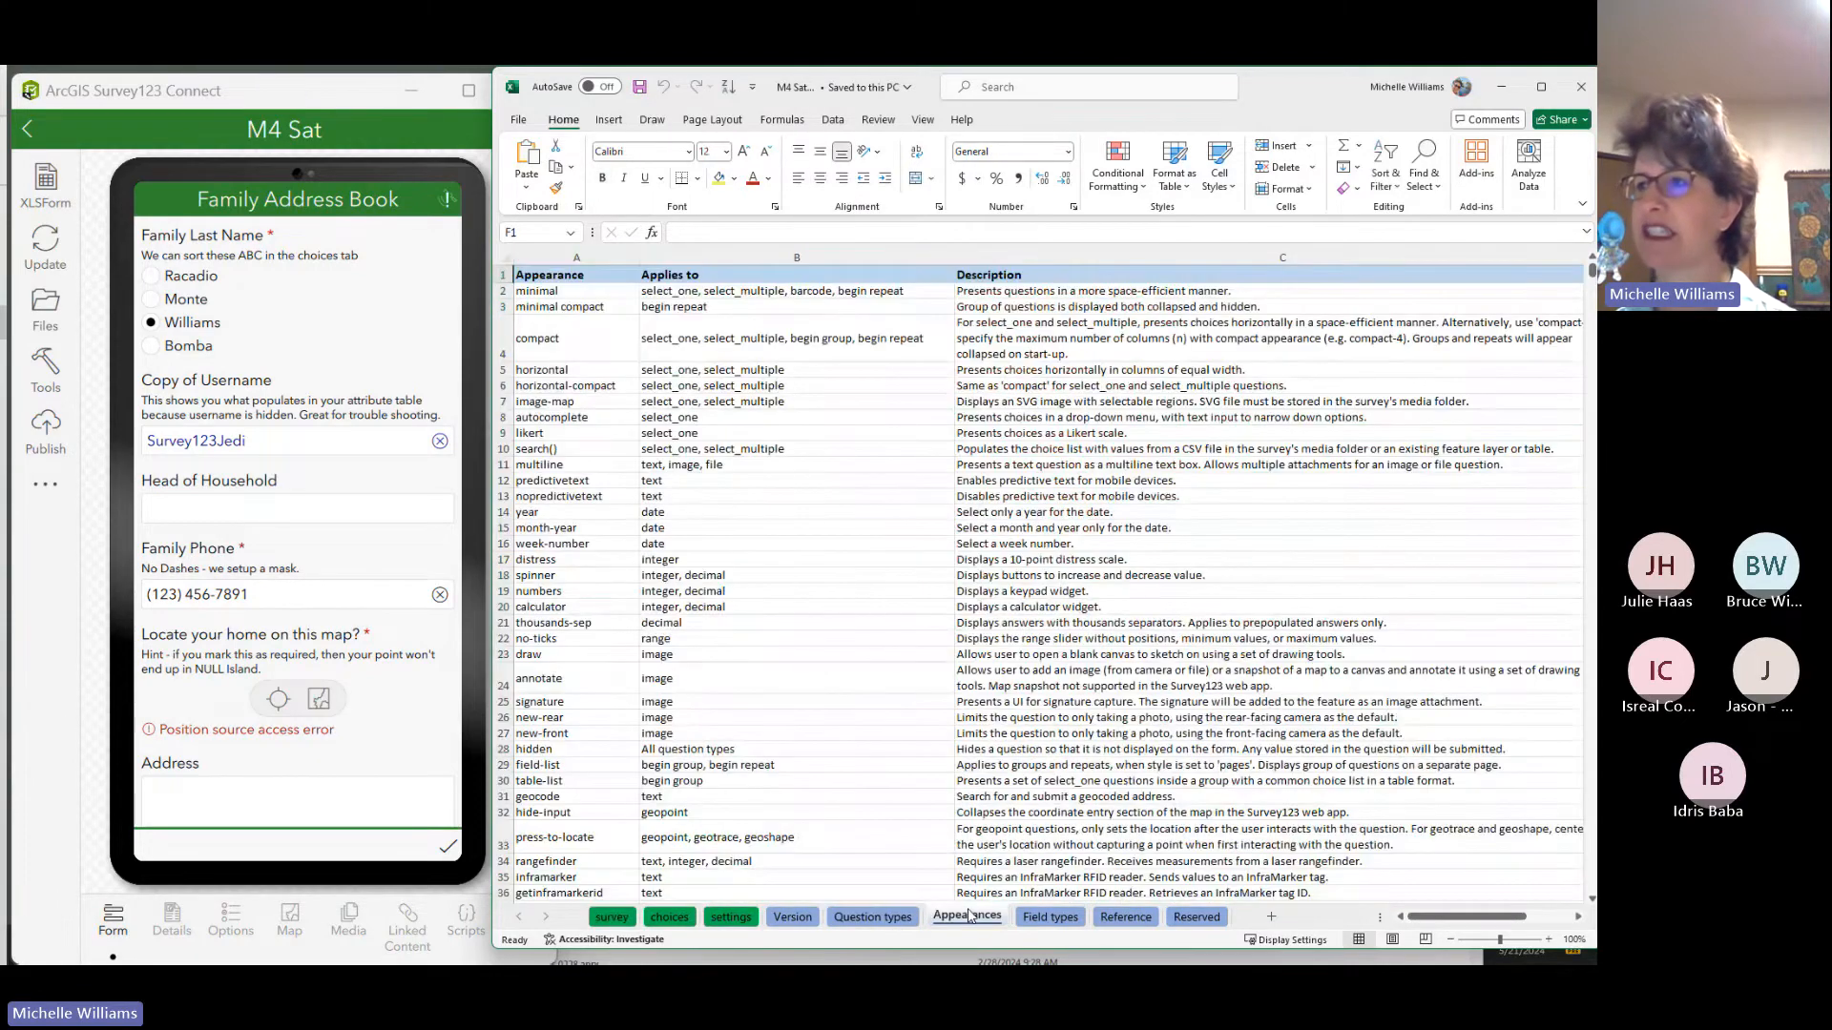
click(573, 258)
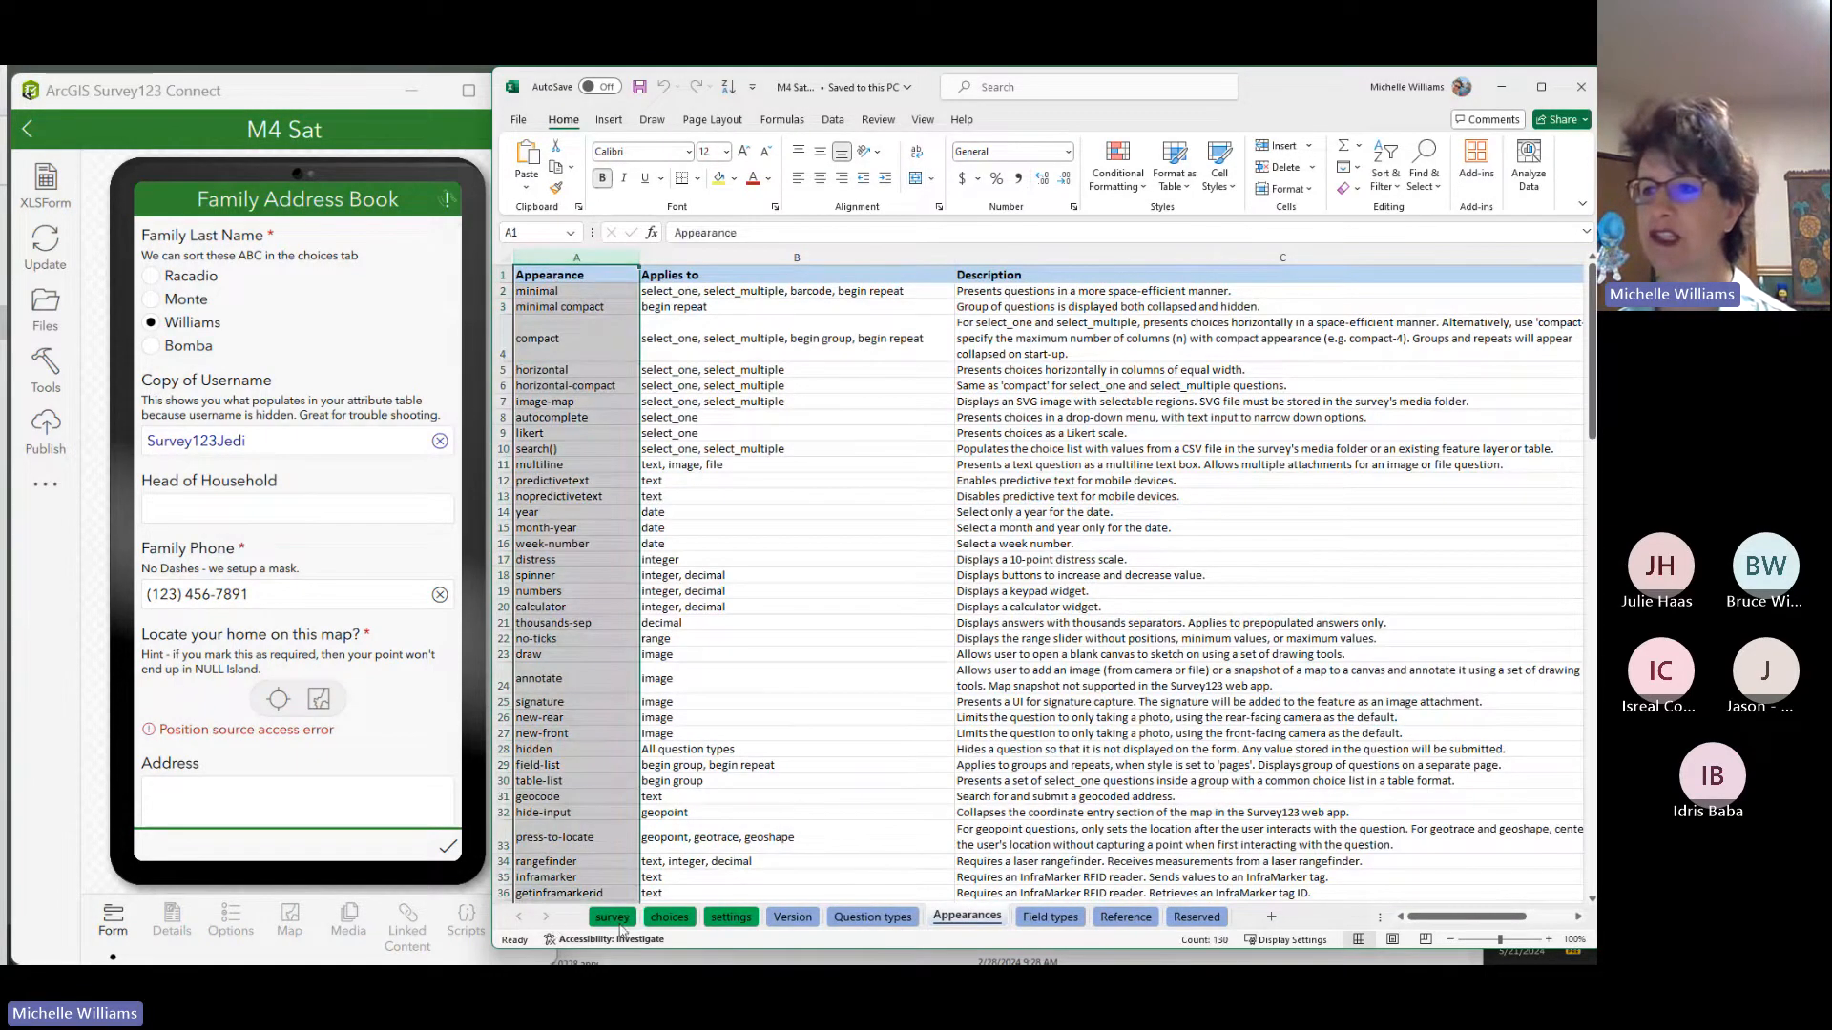
click(612, 918)
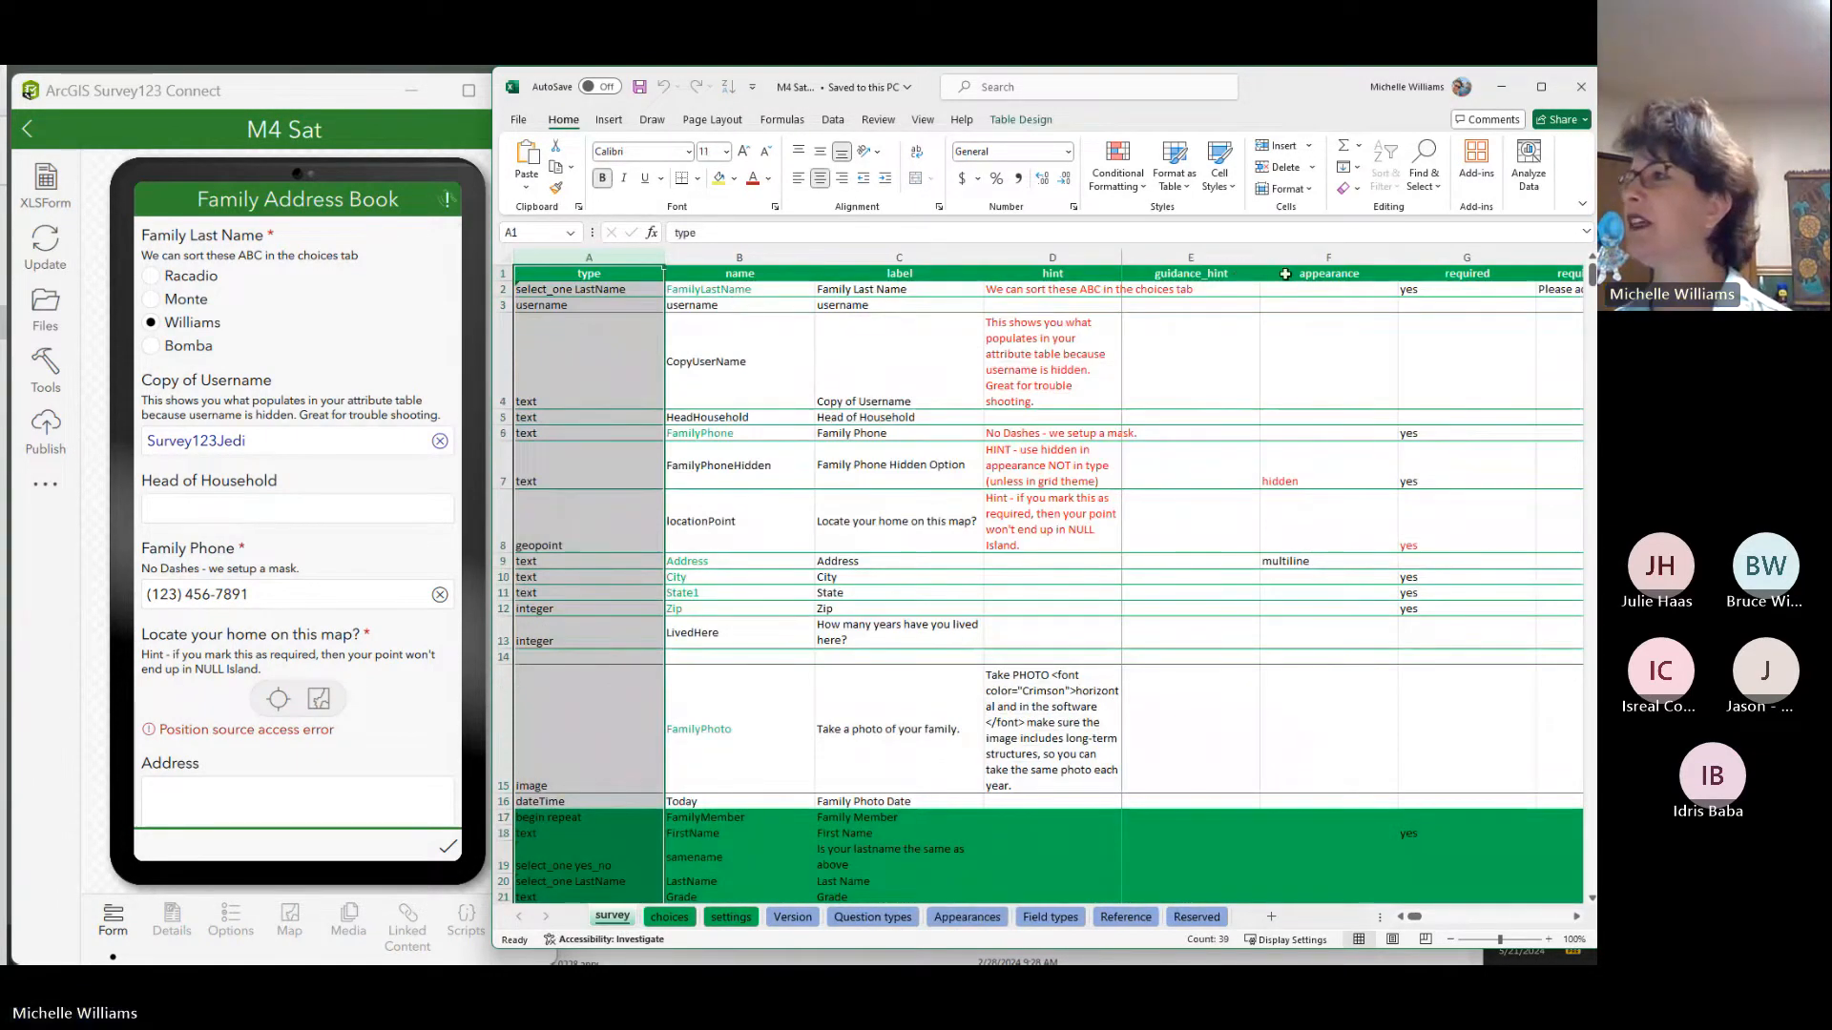
click(1312, 258)
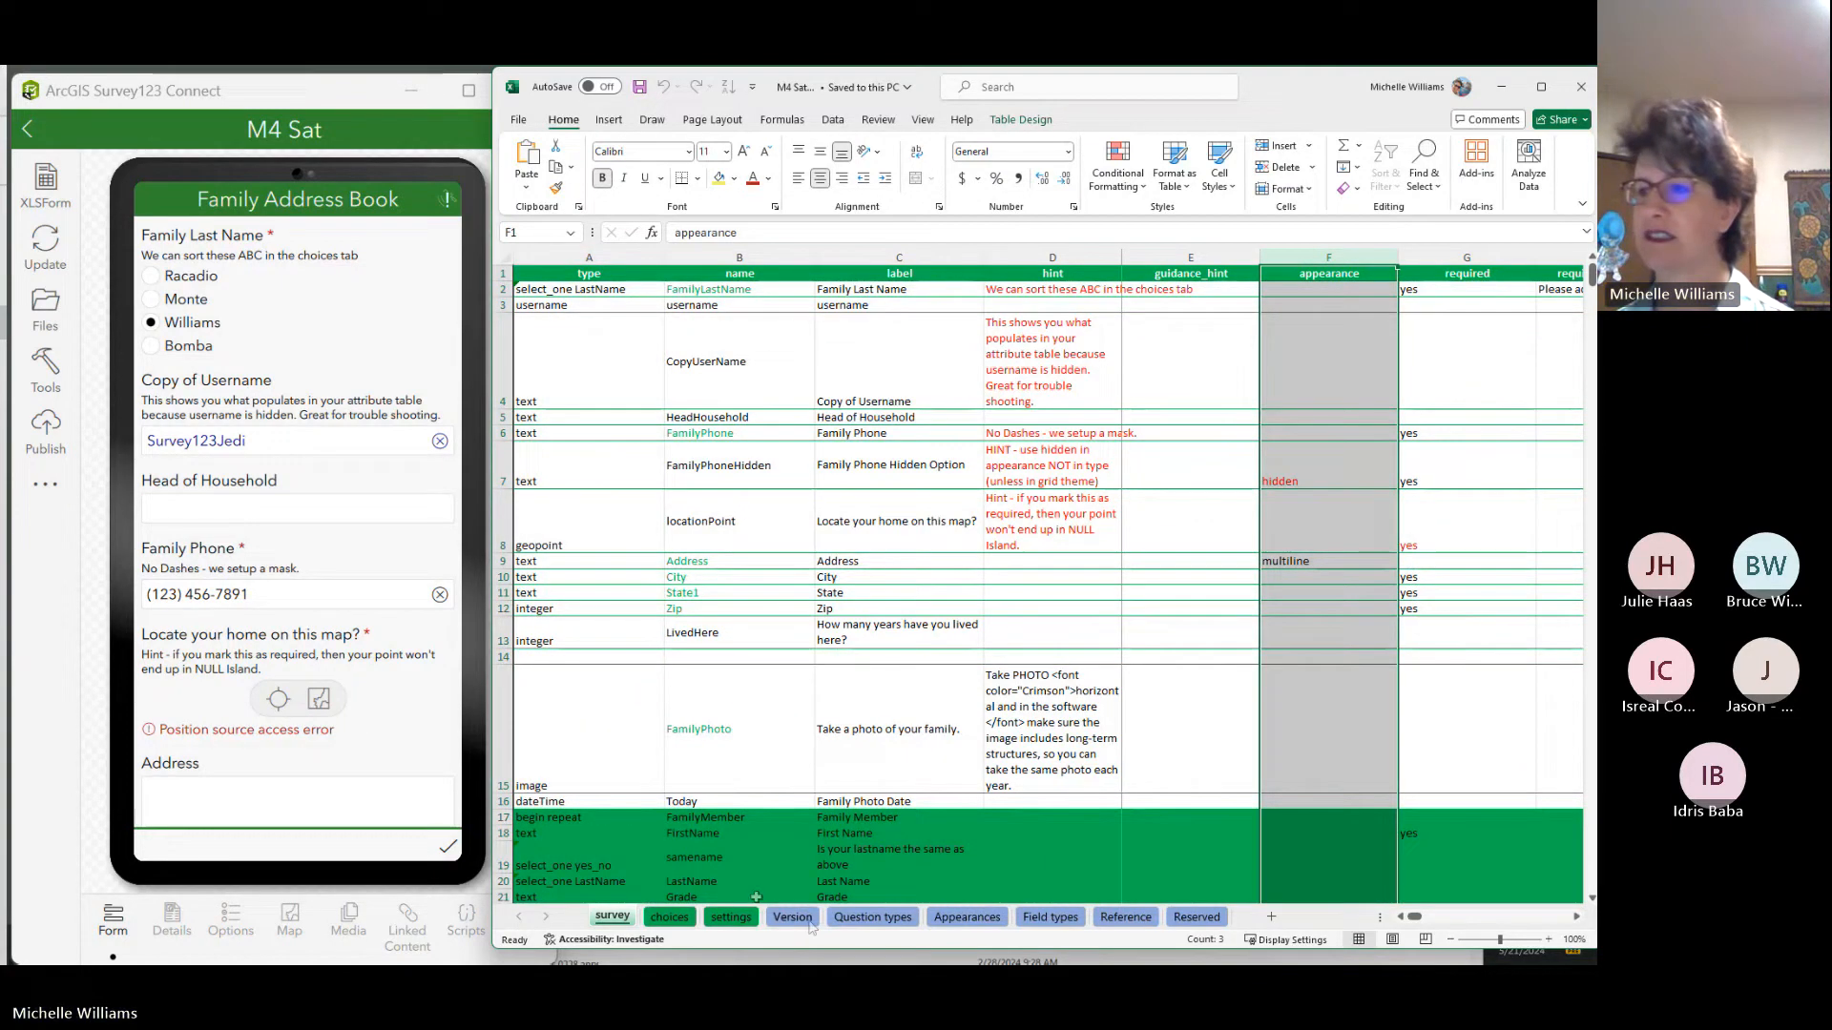
Step: Review the Field types and Reference sheets, and read through the Family Address Book preview to its end
click(1071, 919)
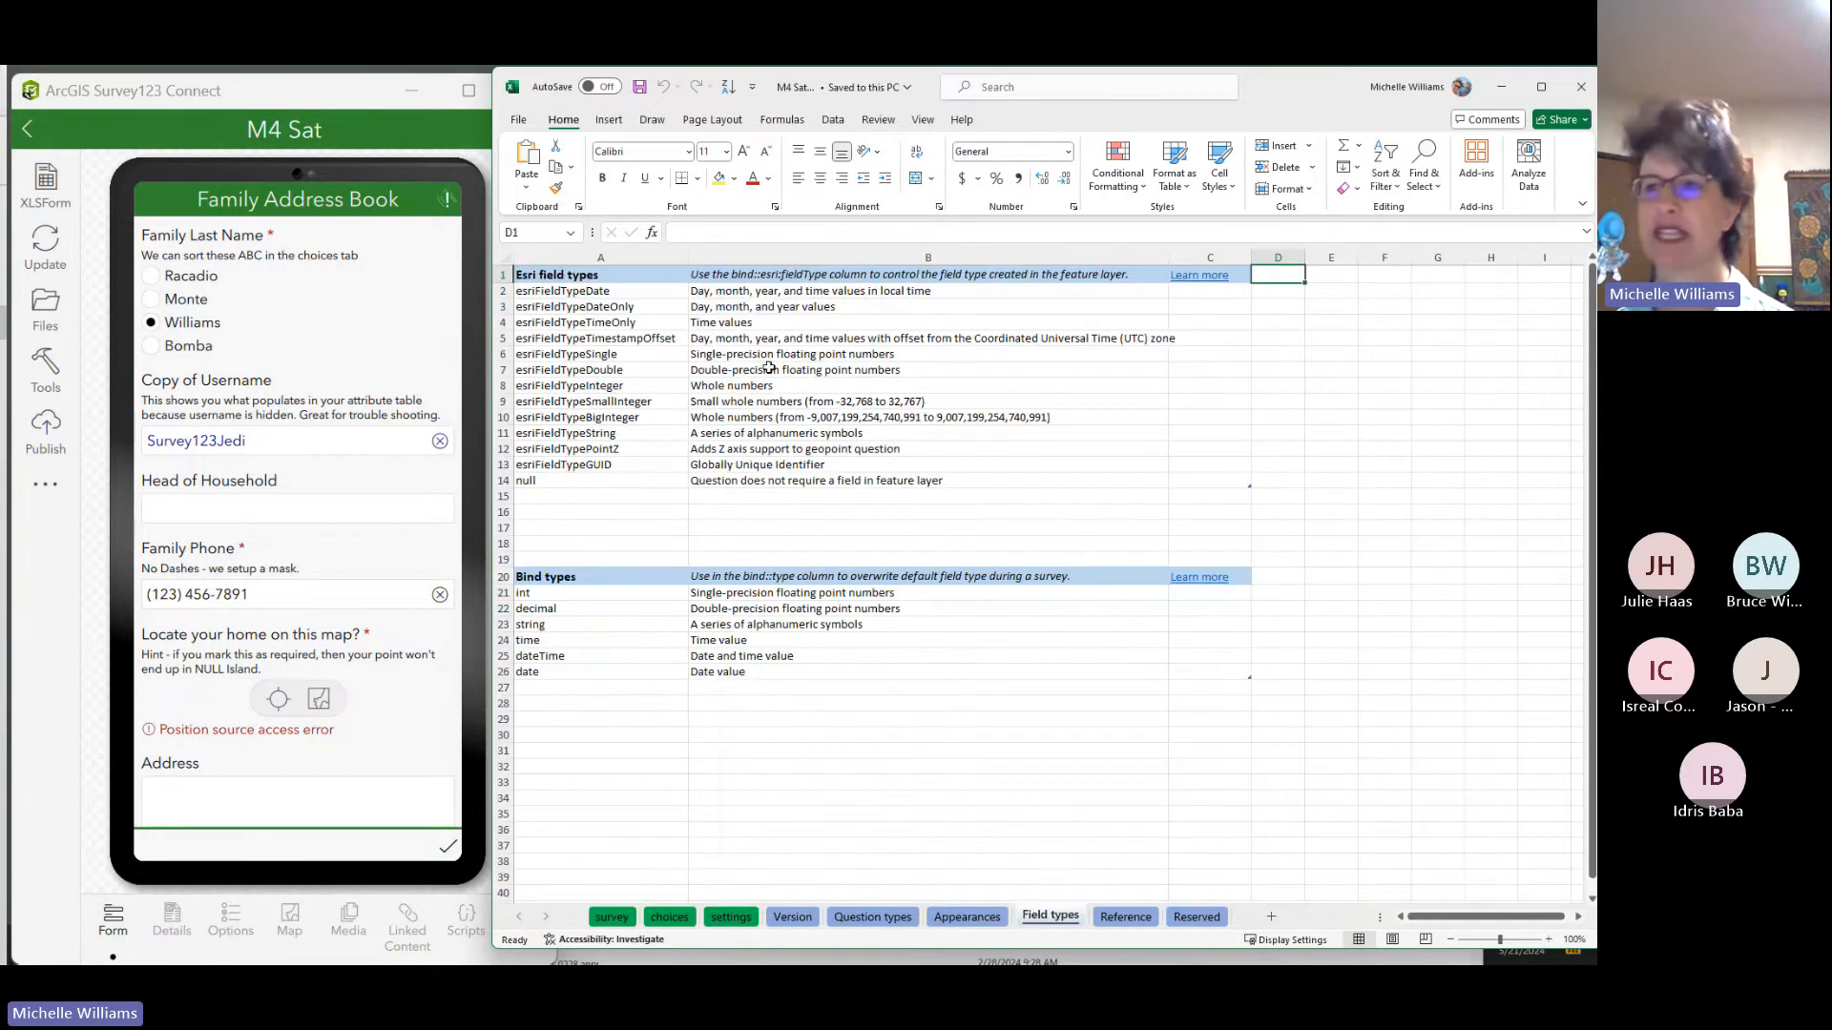
click(1126, 917)
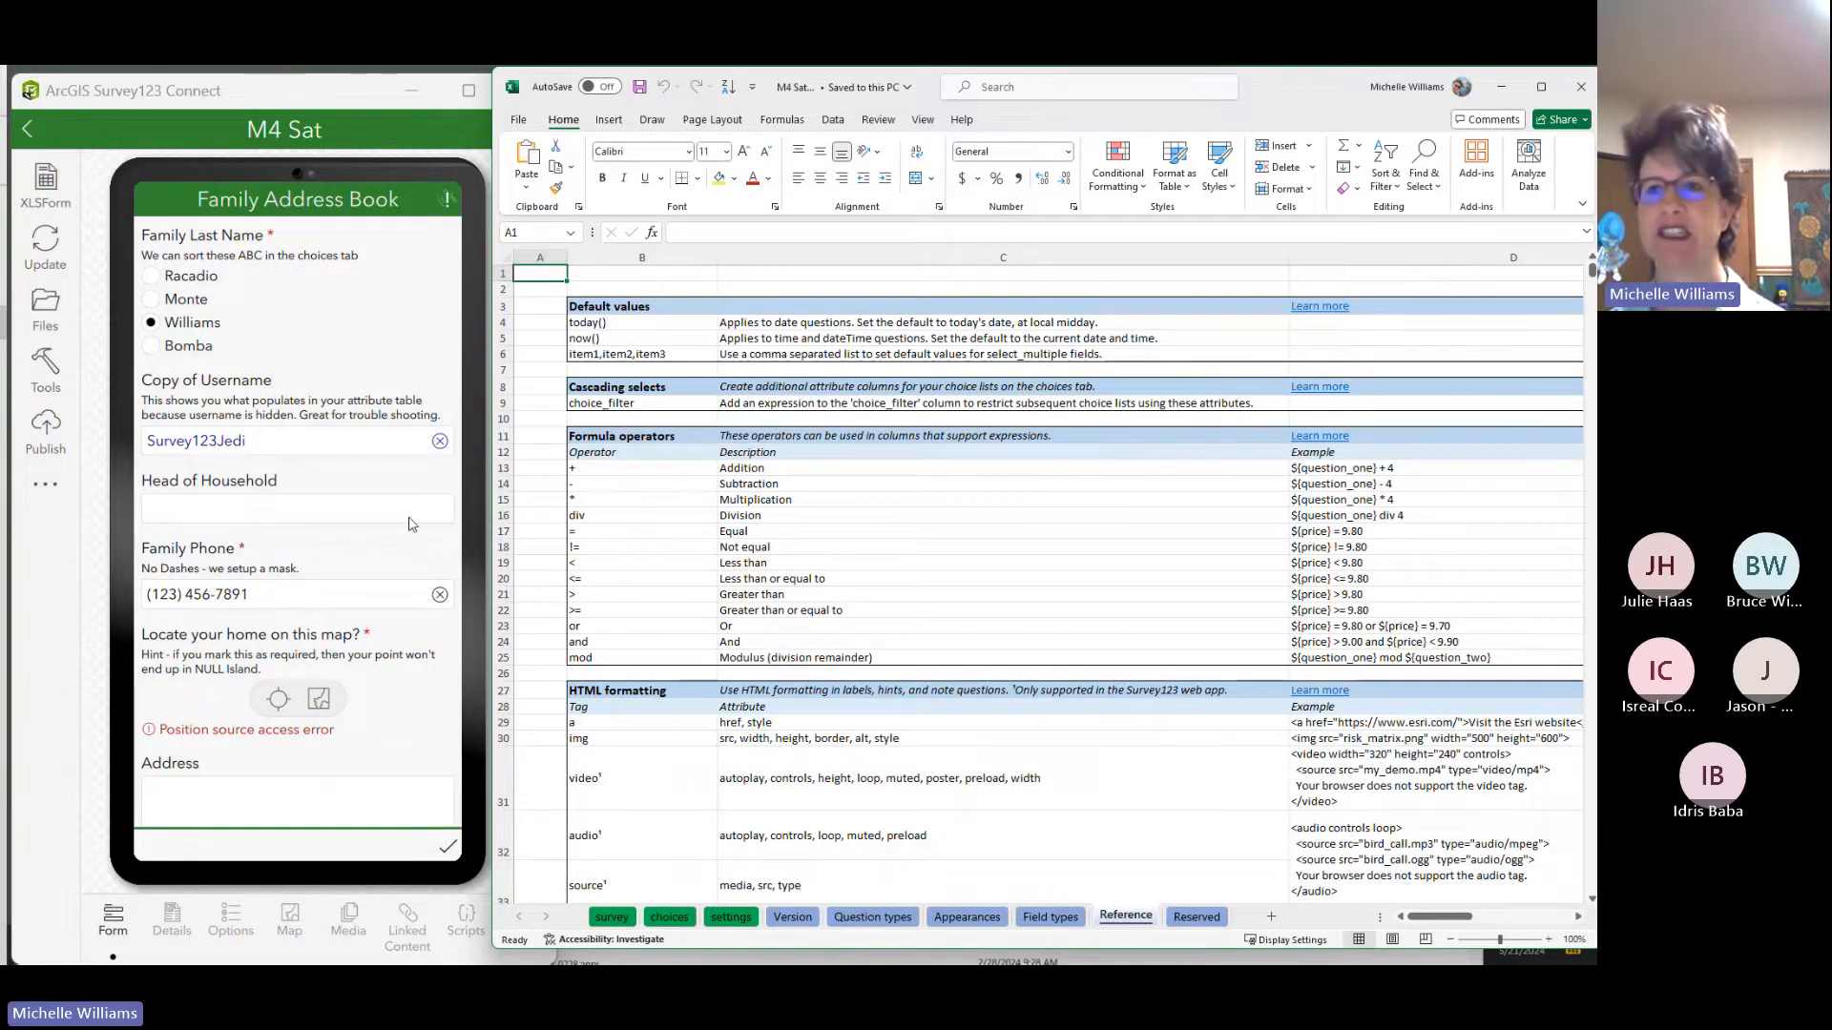
scroll(372, 461, down, 1)
scroll(372, 461, down, 15)
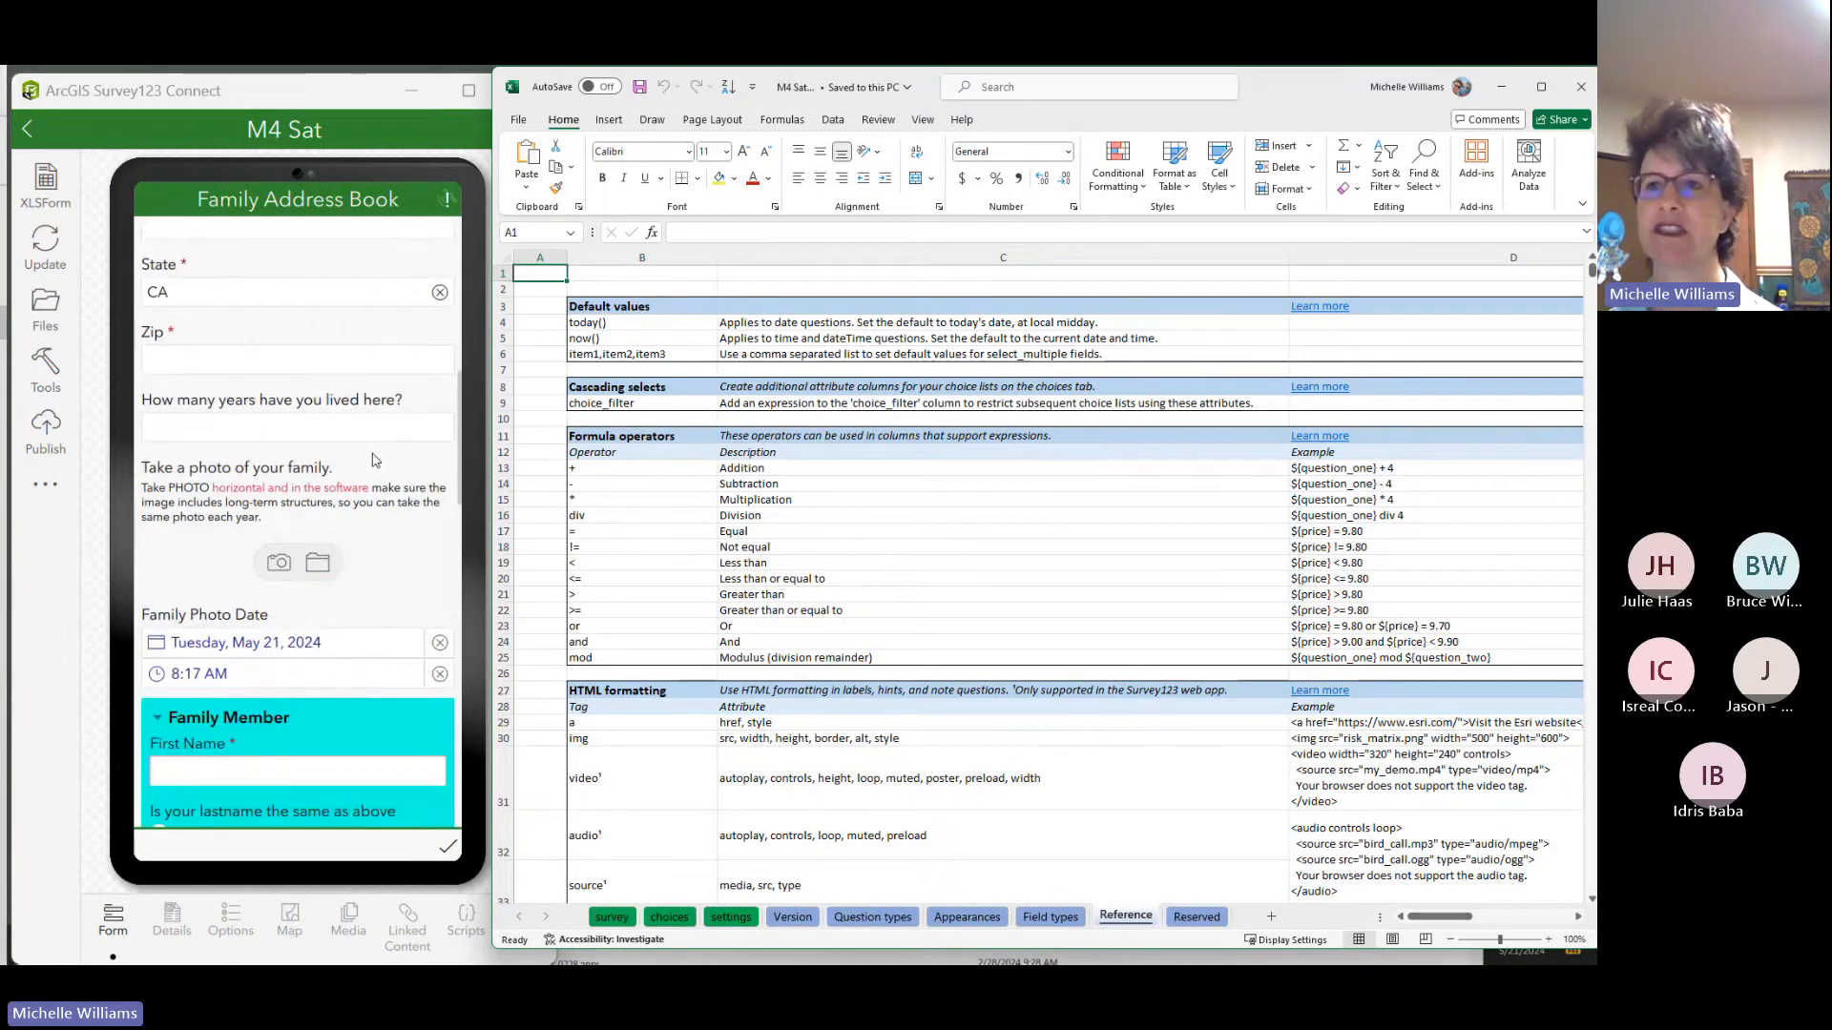
scroll(372, 460, down, 15)
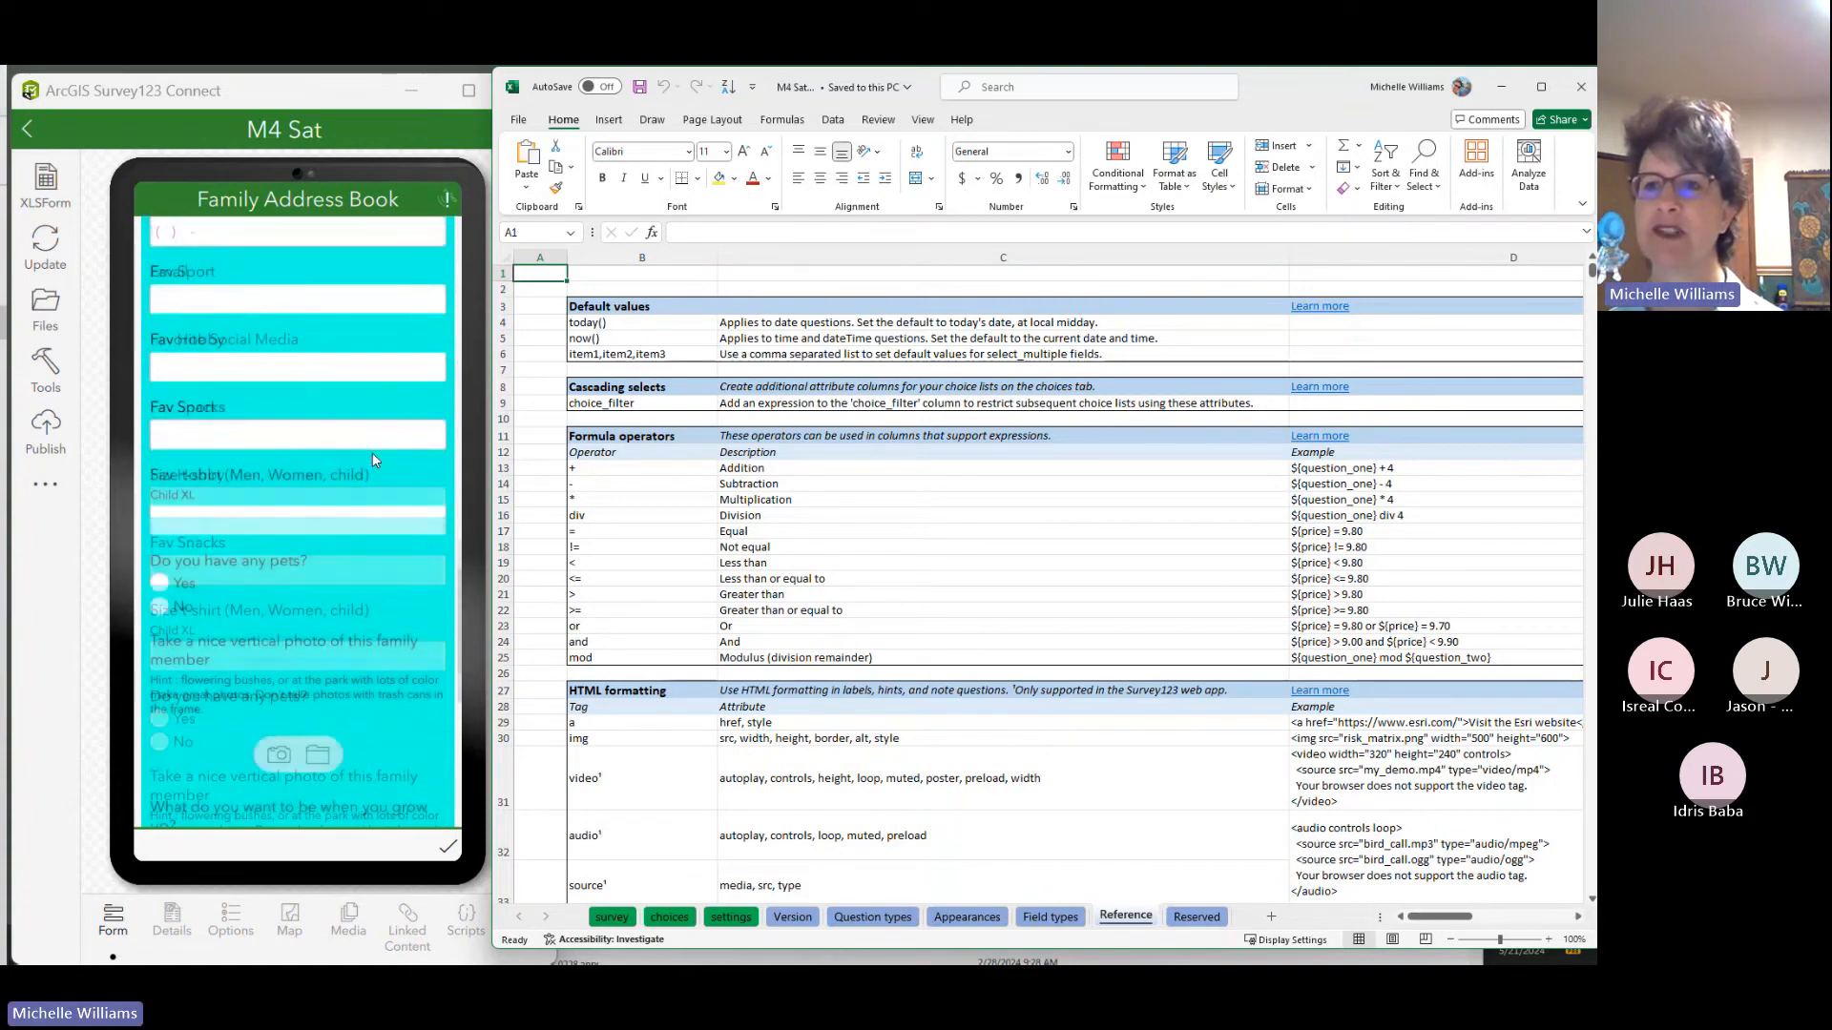
scroll(372, 461, down, 7)
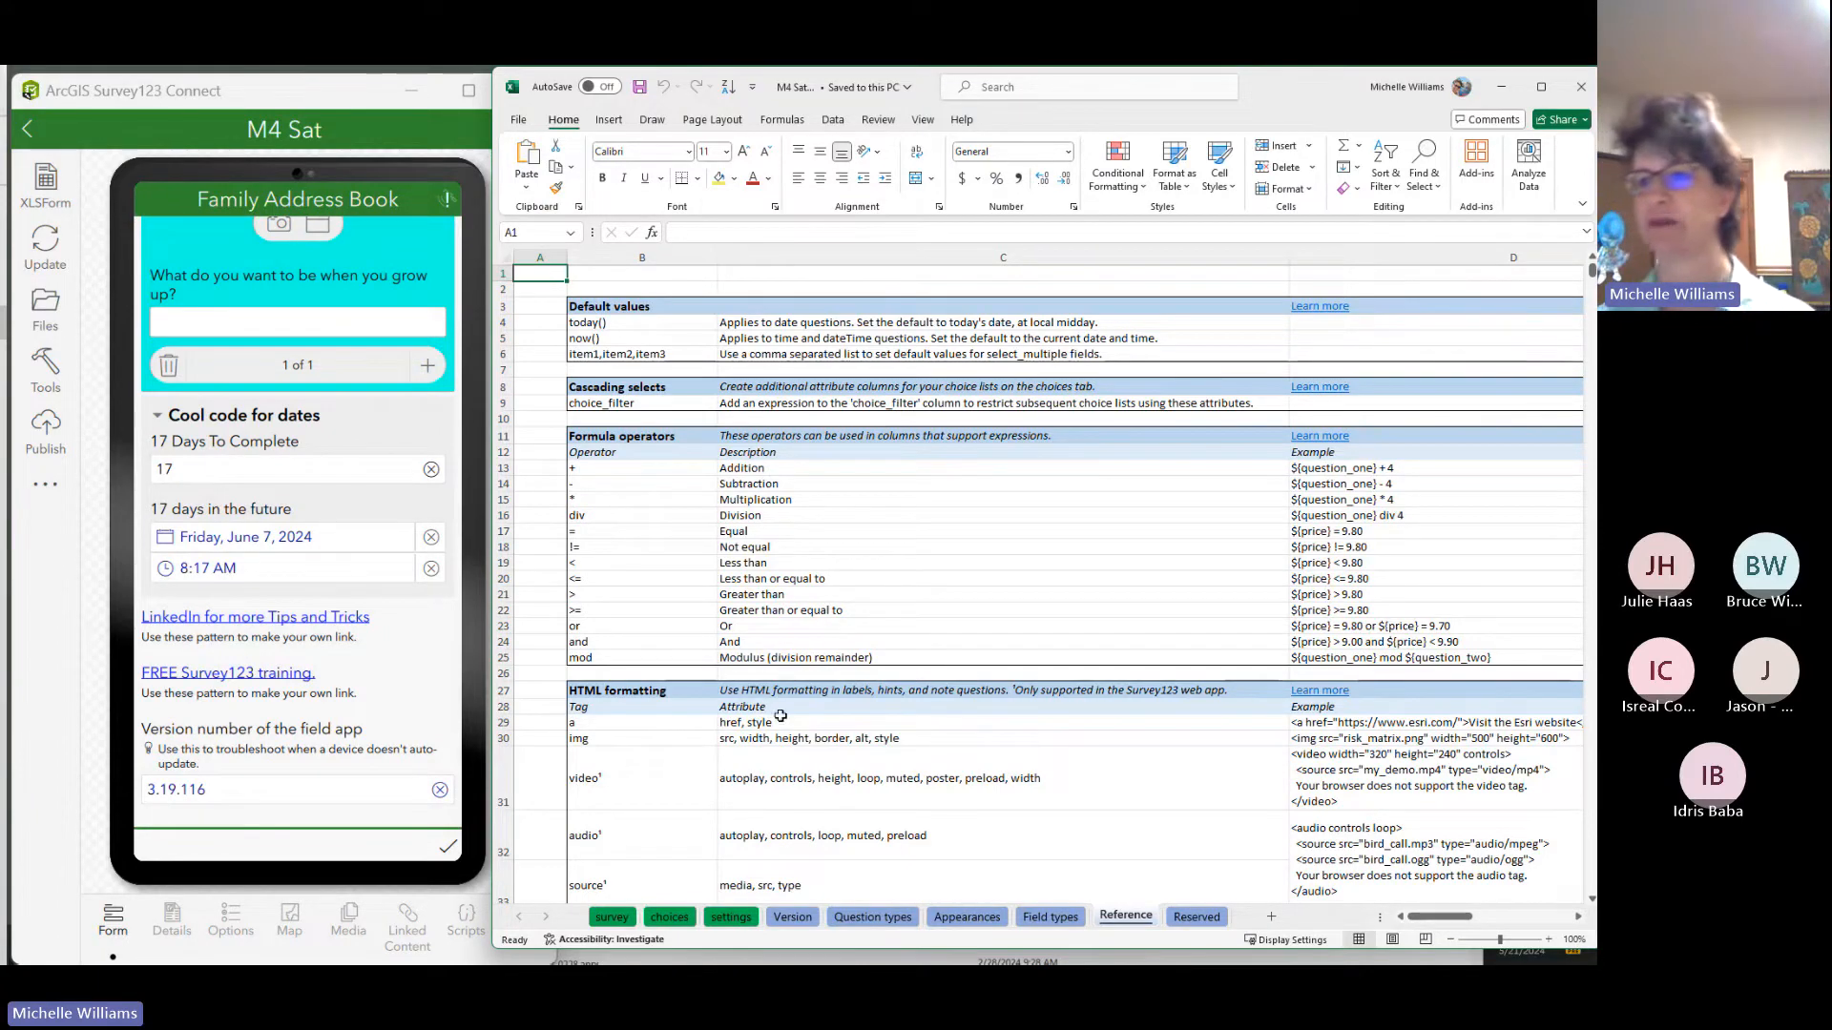
Step: Check the Reserved sheet's keywords against the name column of the survey sheet
click(1212, 916)
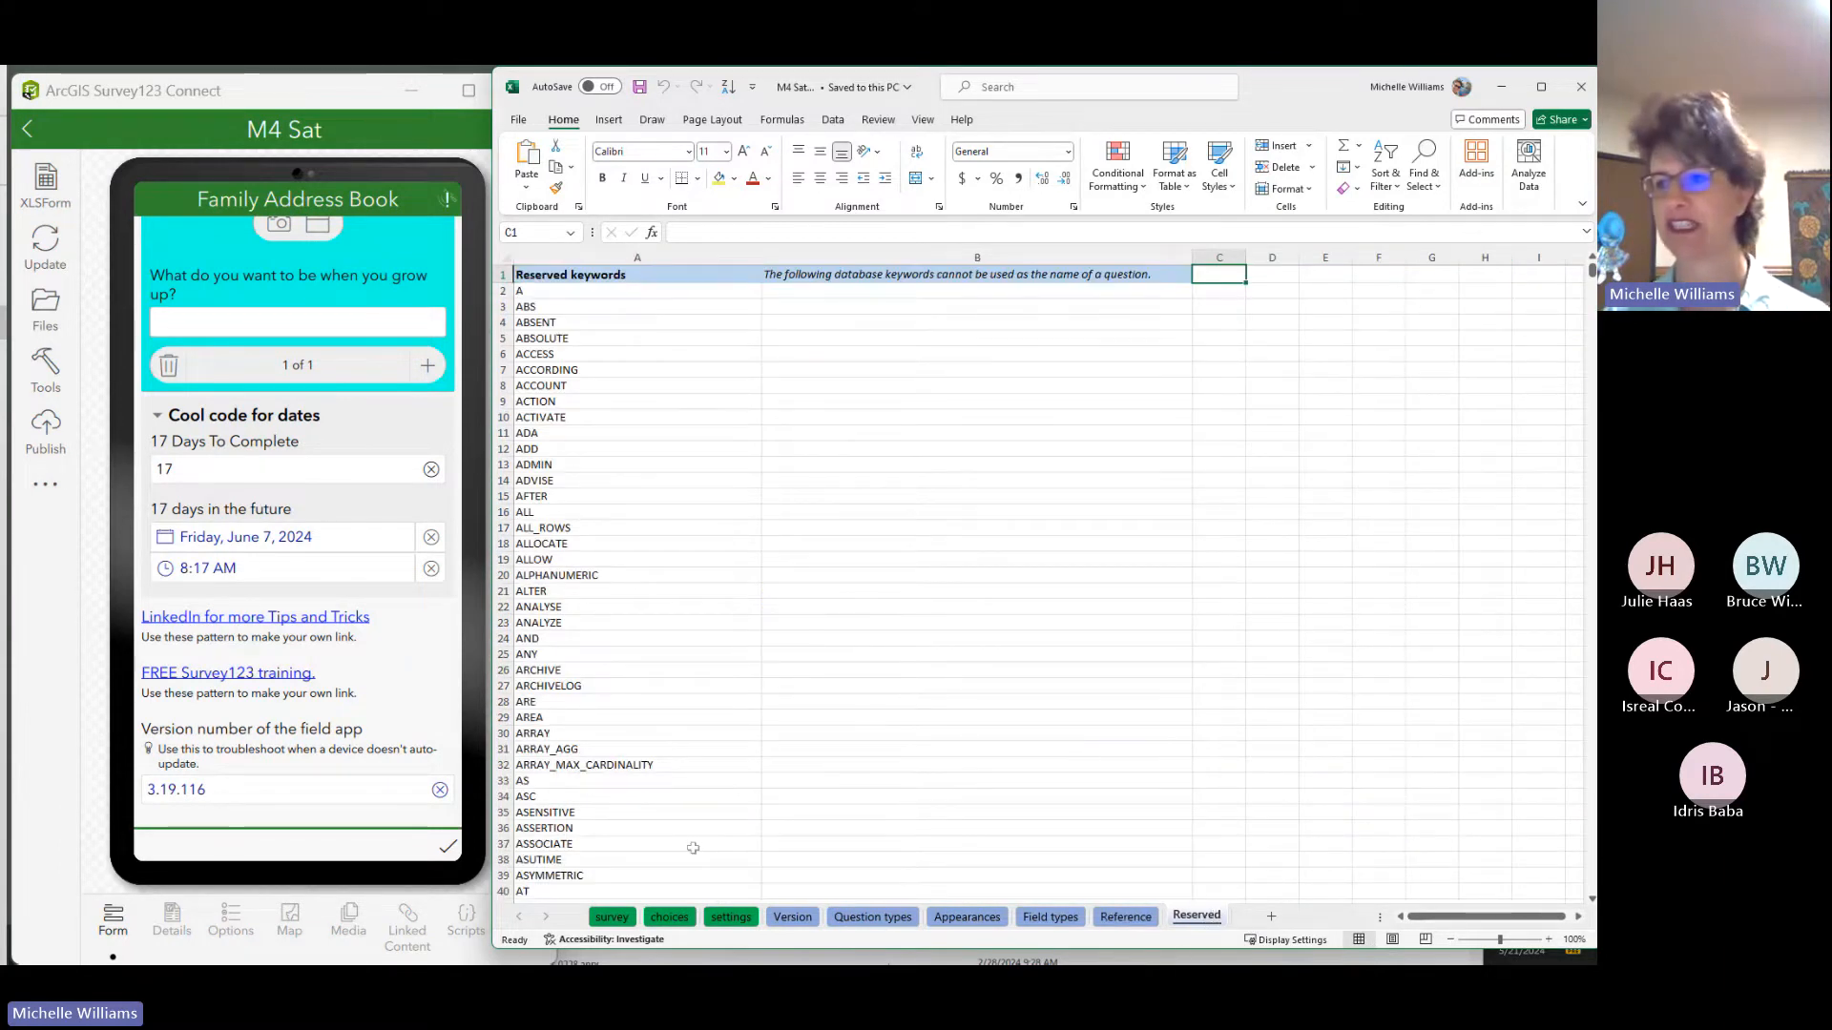
click(616, 915)
click(747, 252)
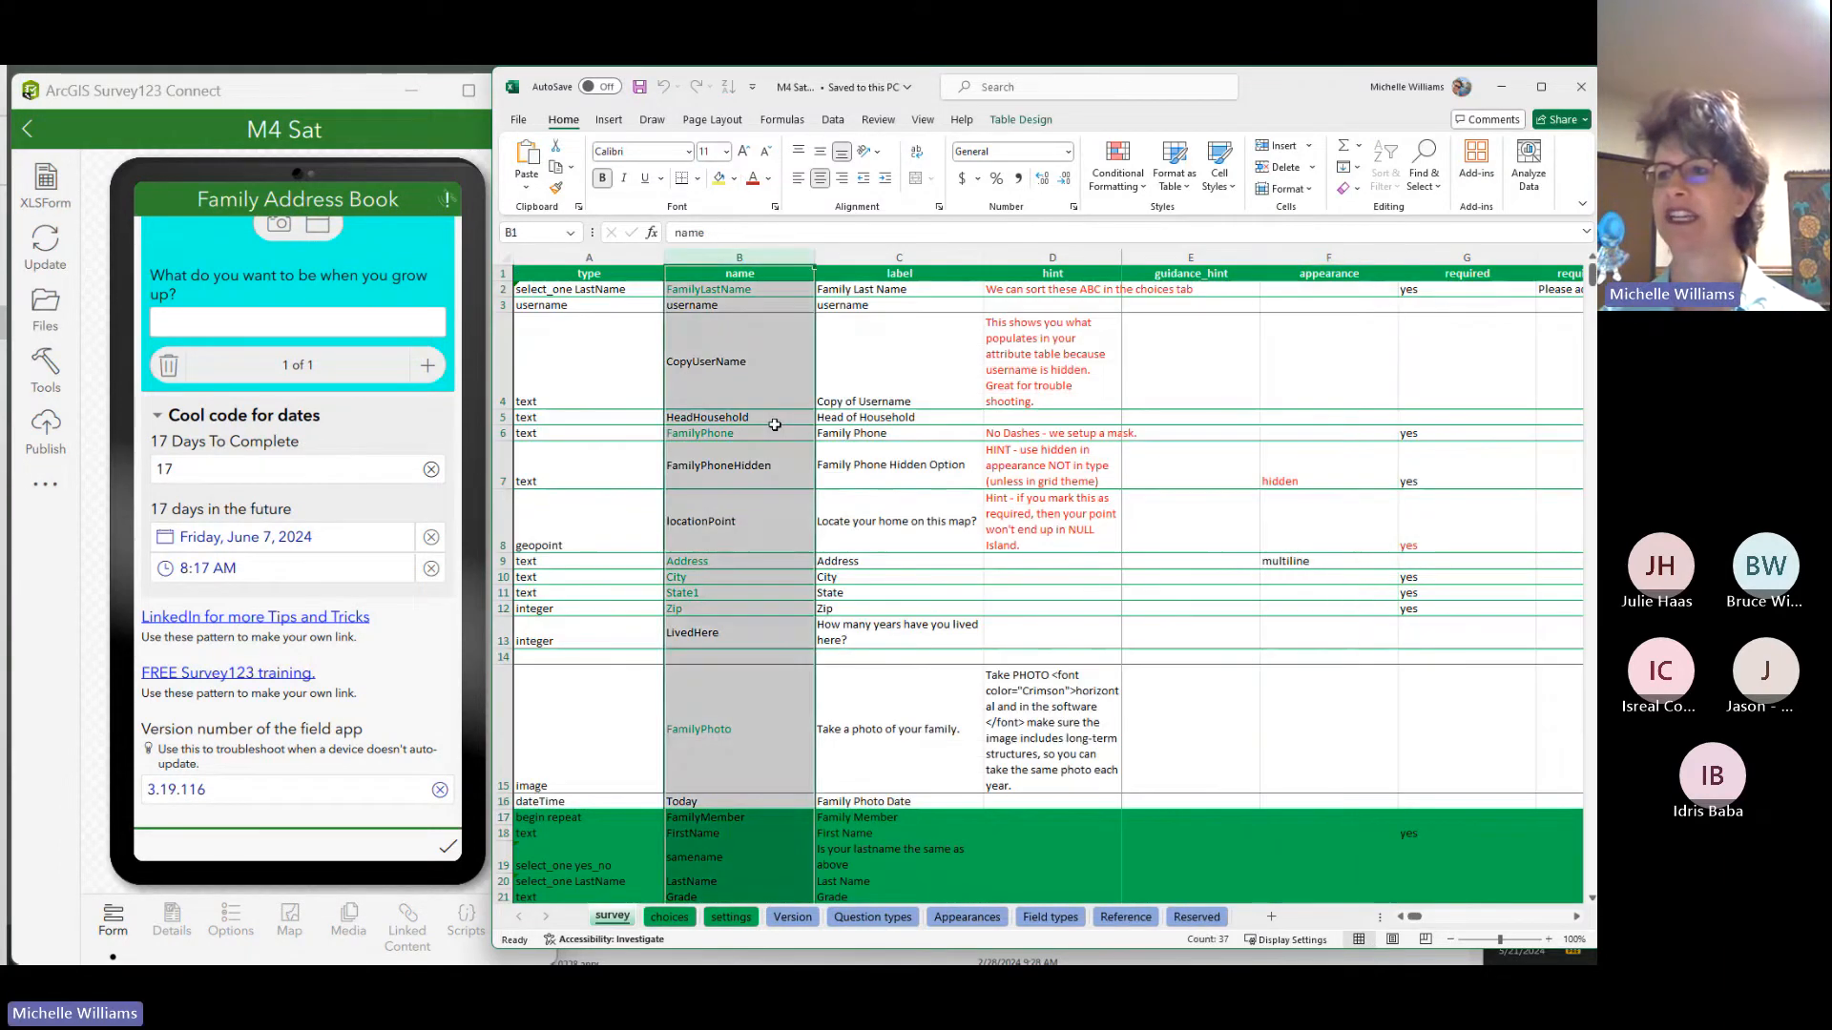
click(1034, 591)
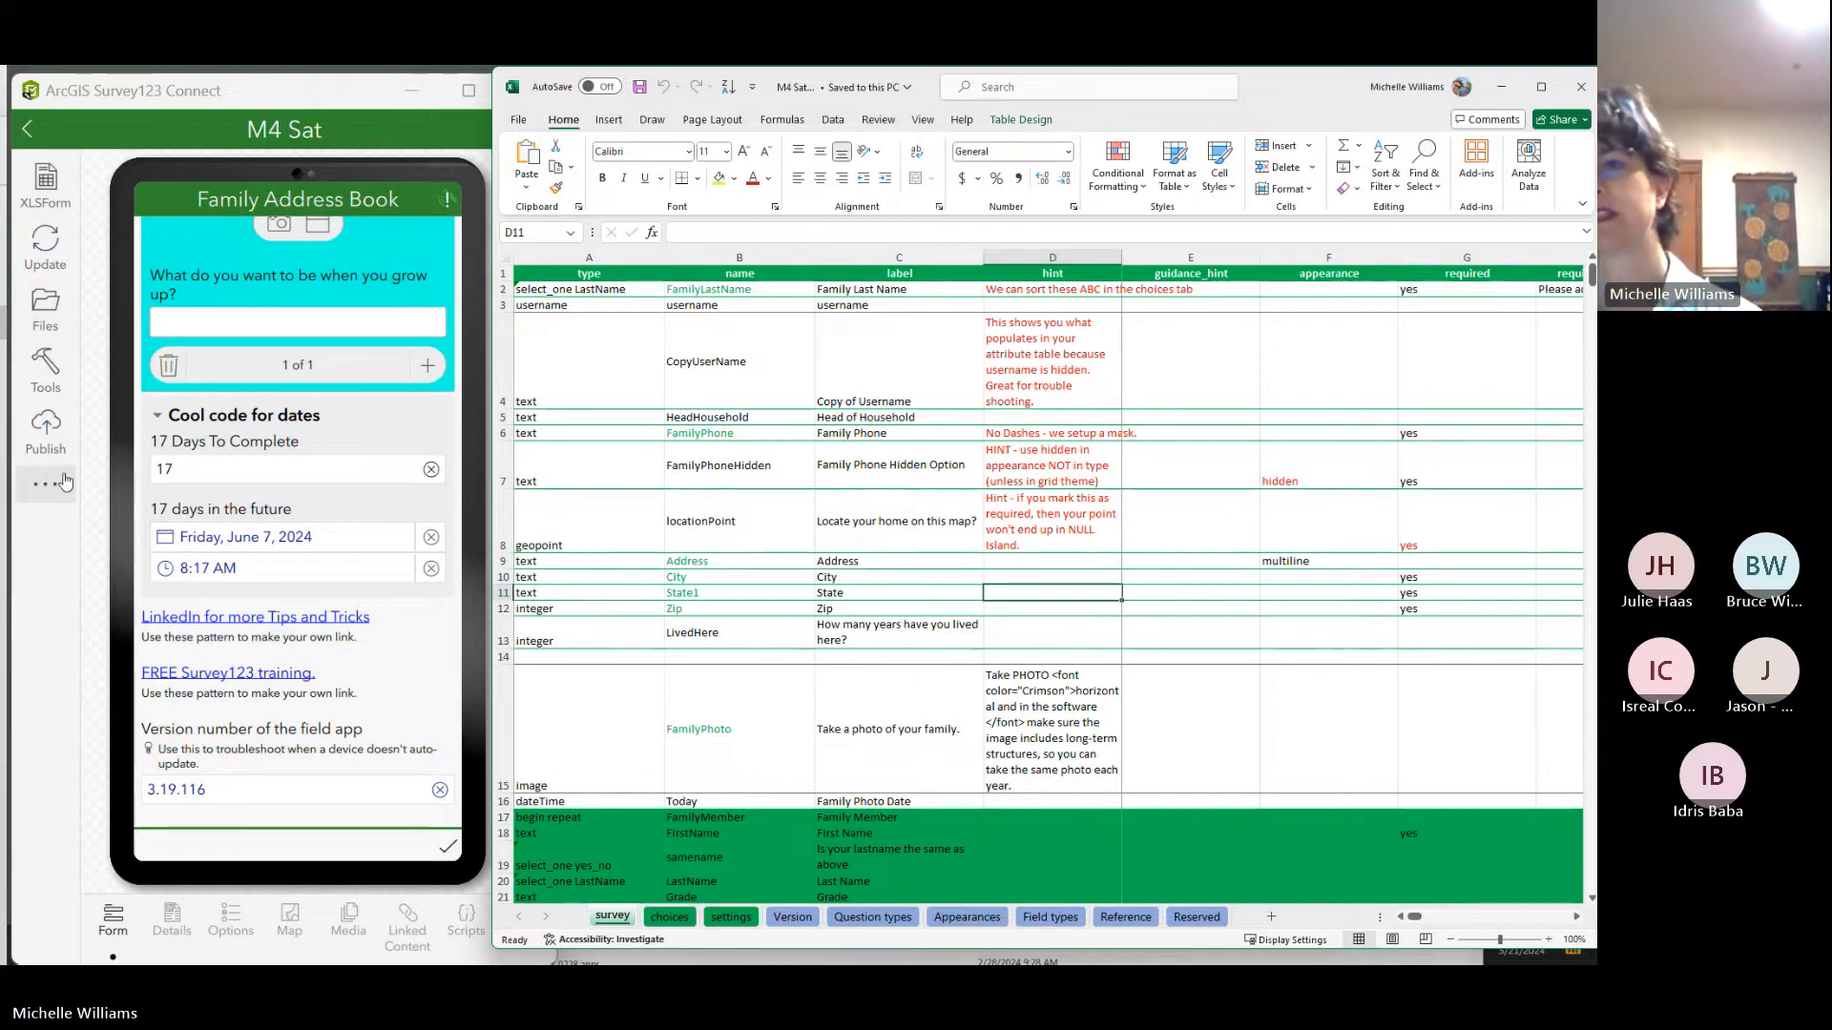
Step: Publish the M4 Sat survey and close the publishing dialog
click(52, 428)
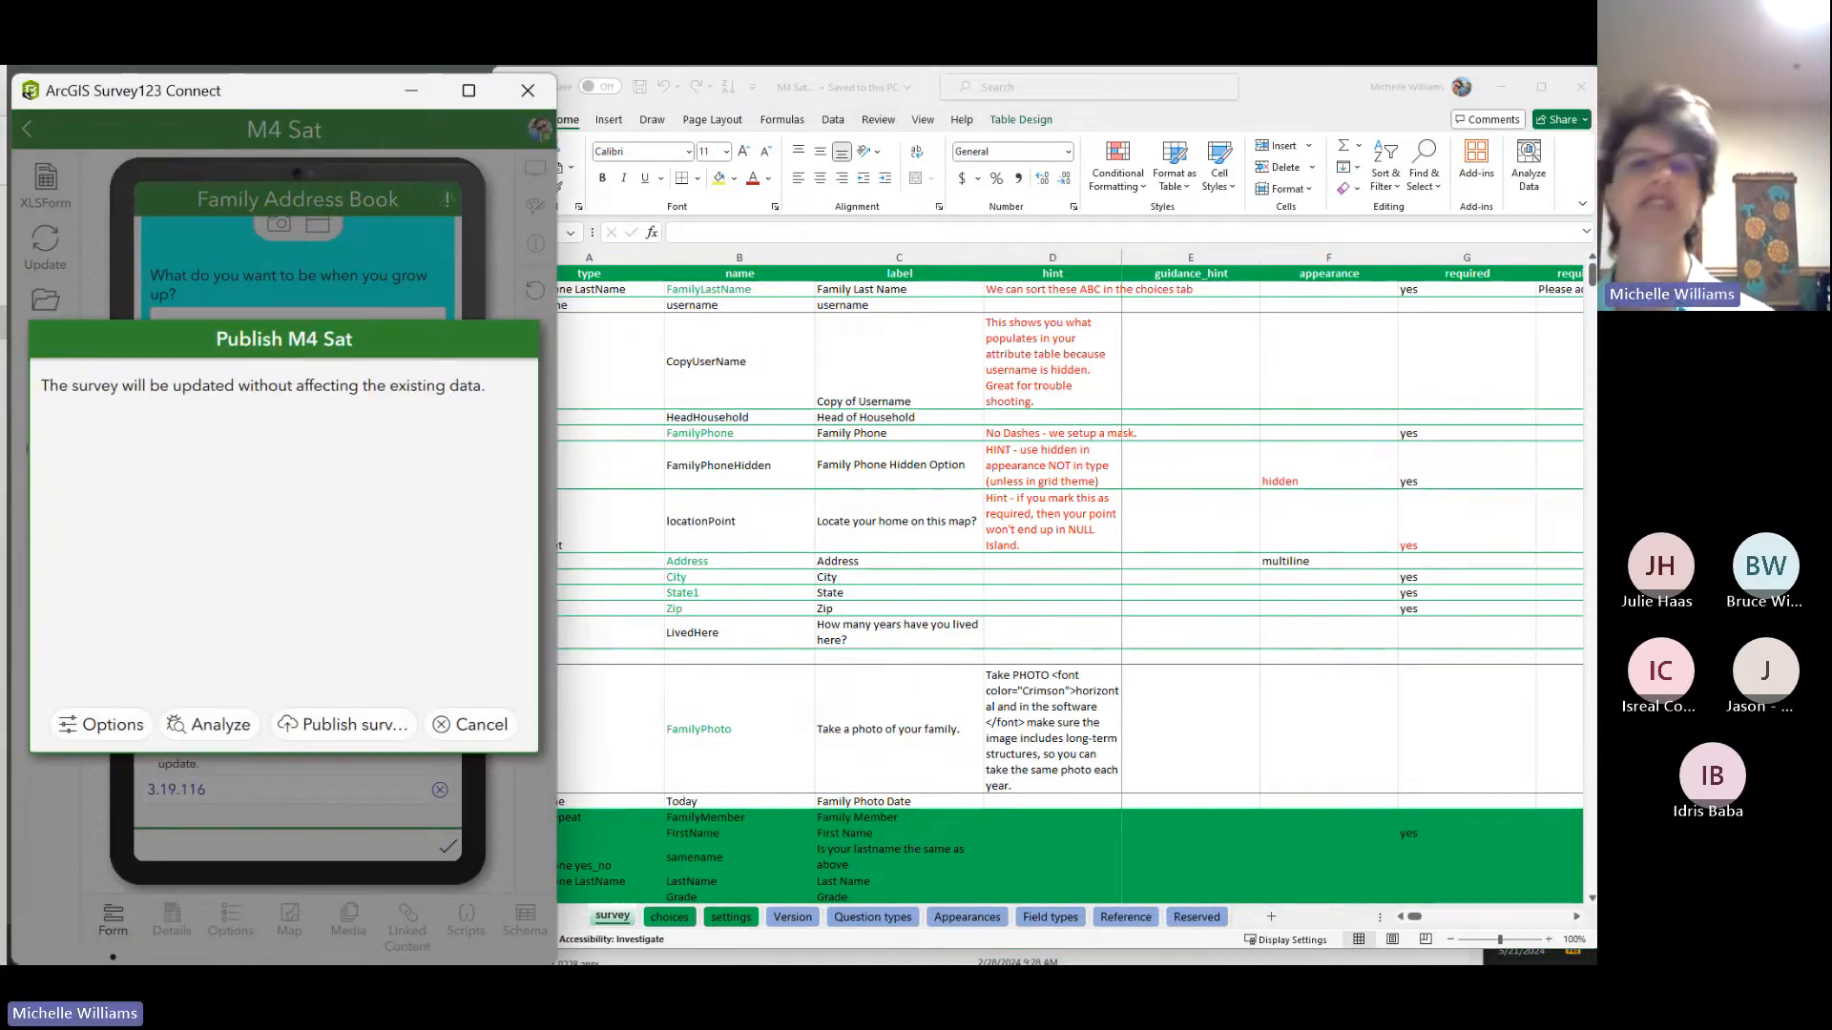
click(336, 729)
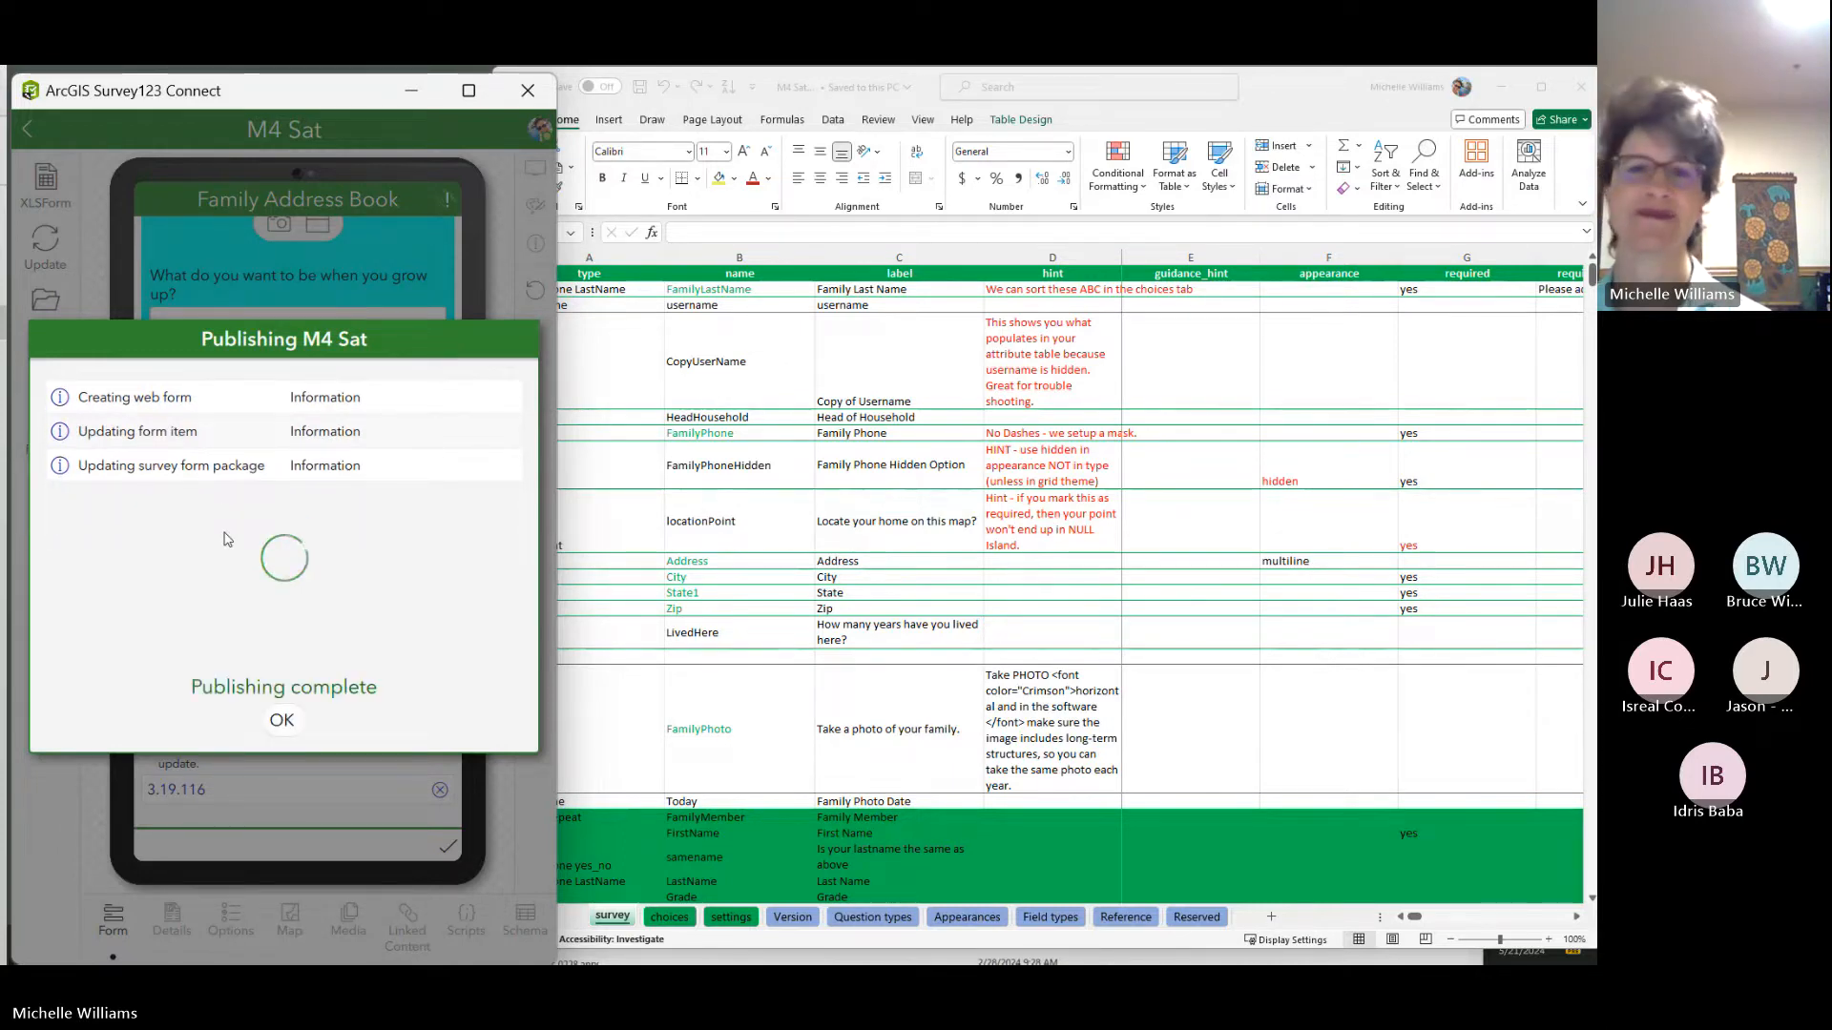
click(281, 720)
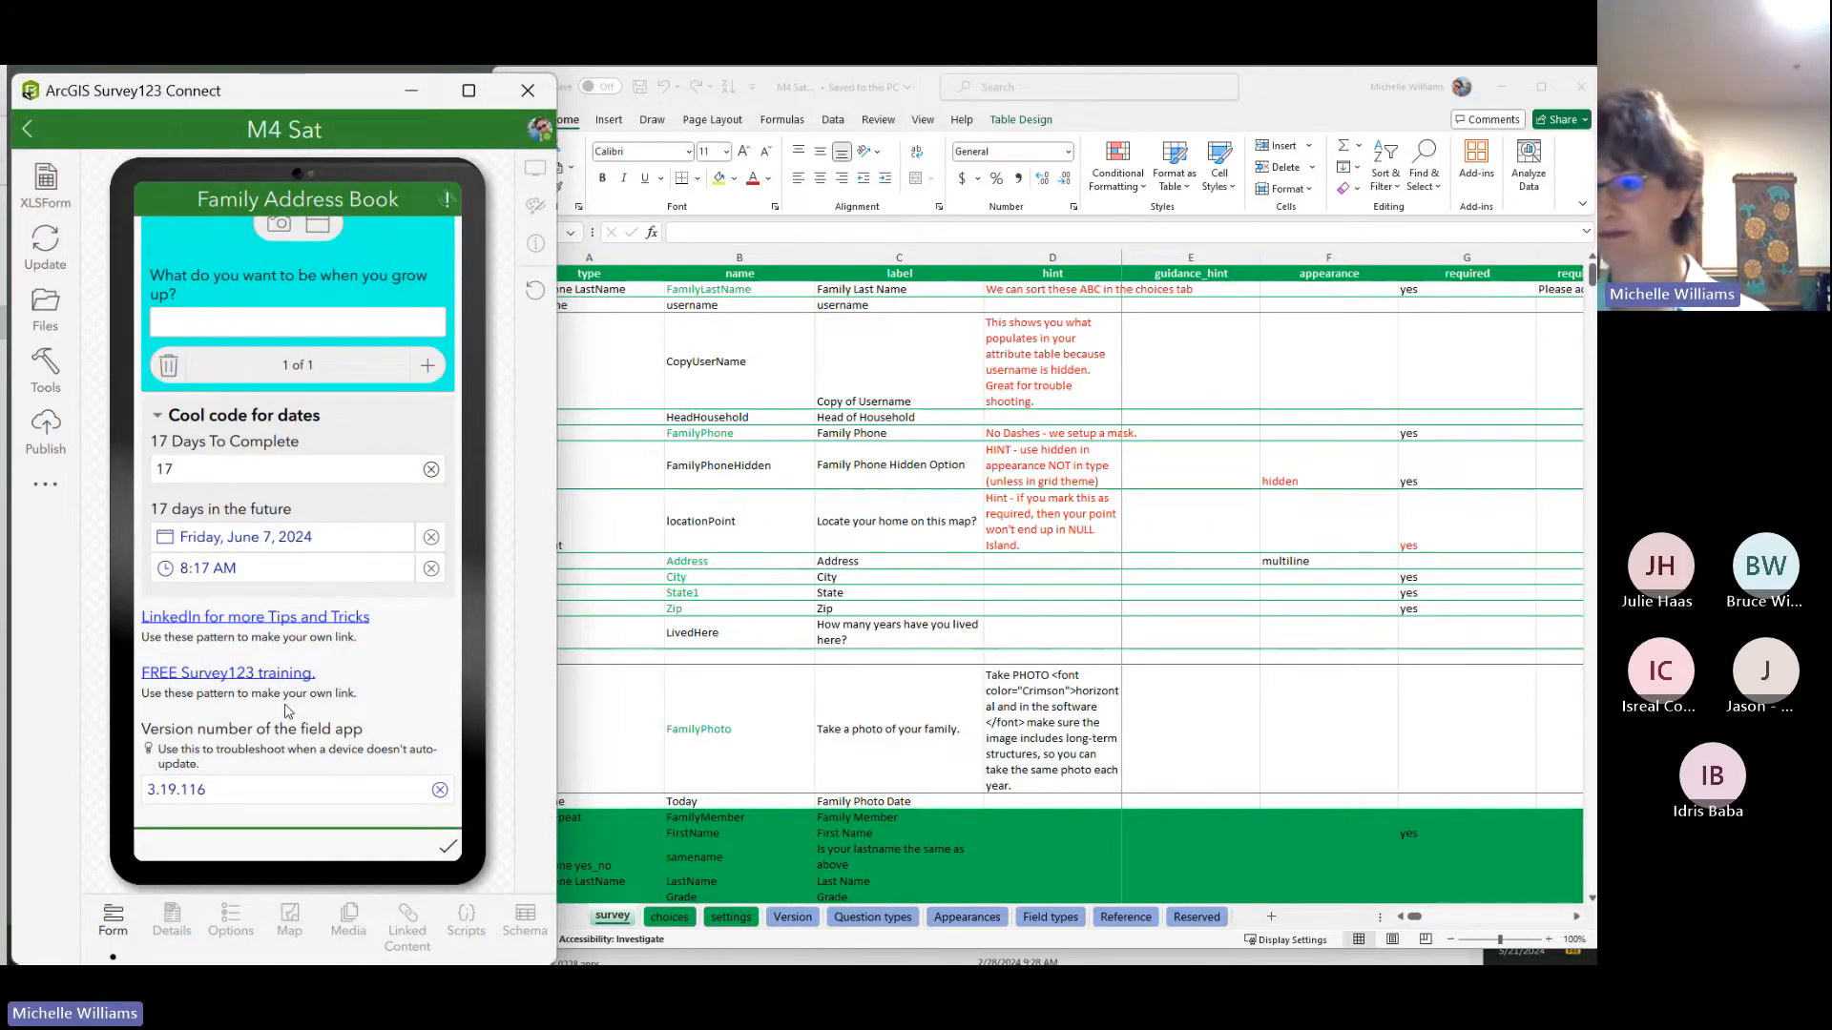
Step: Clear the Survey123 Connect and Excel windows away and switch to the ArcGIS Online browser window at full size
double_click(328, 93)
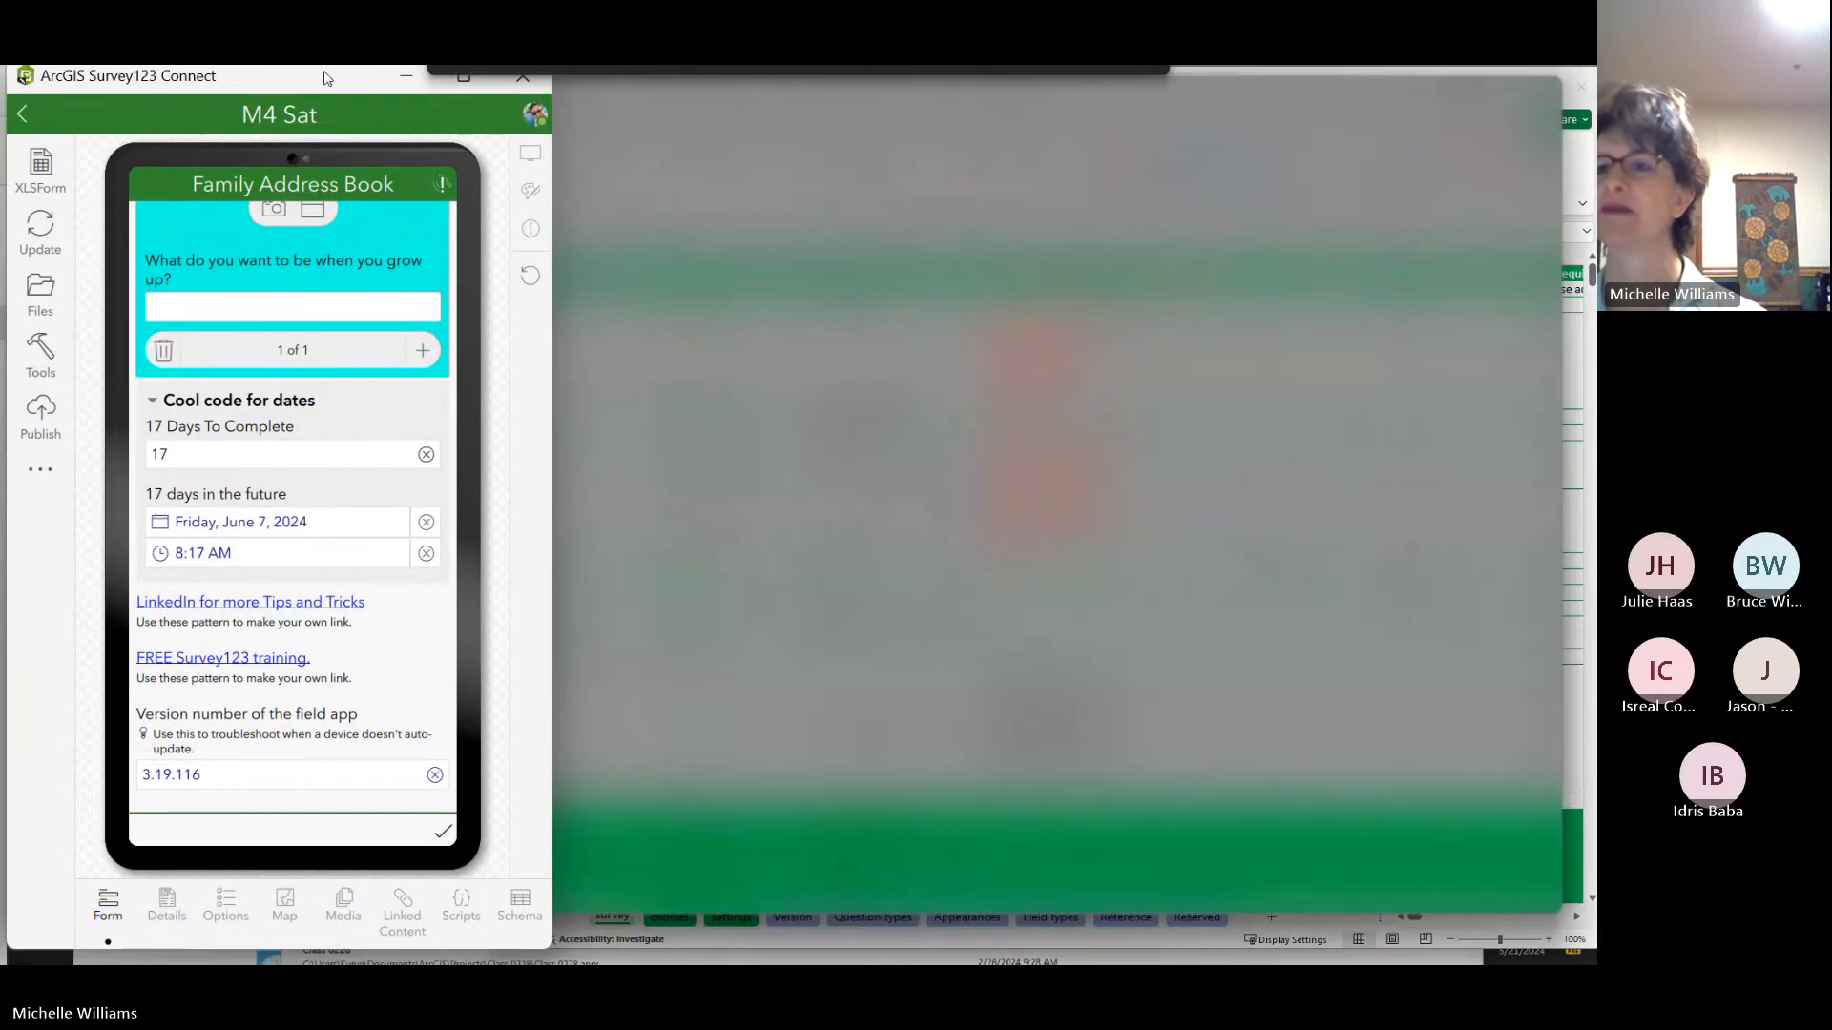
click(1445, 78)
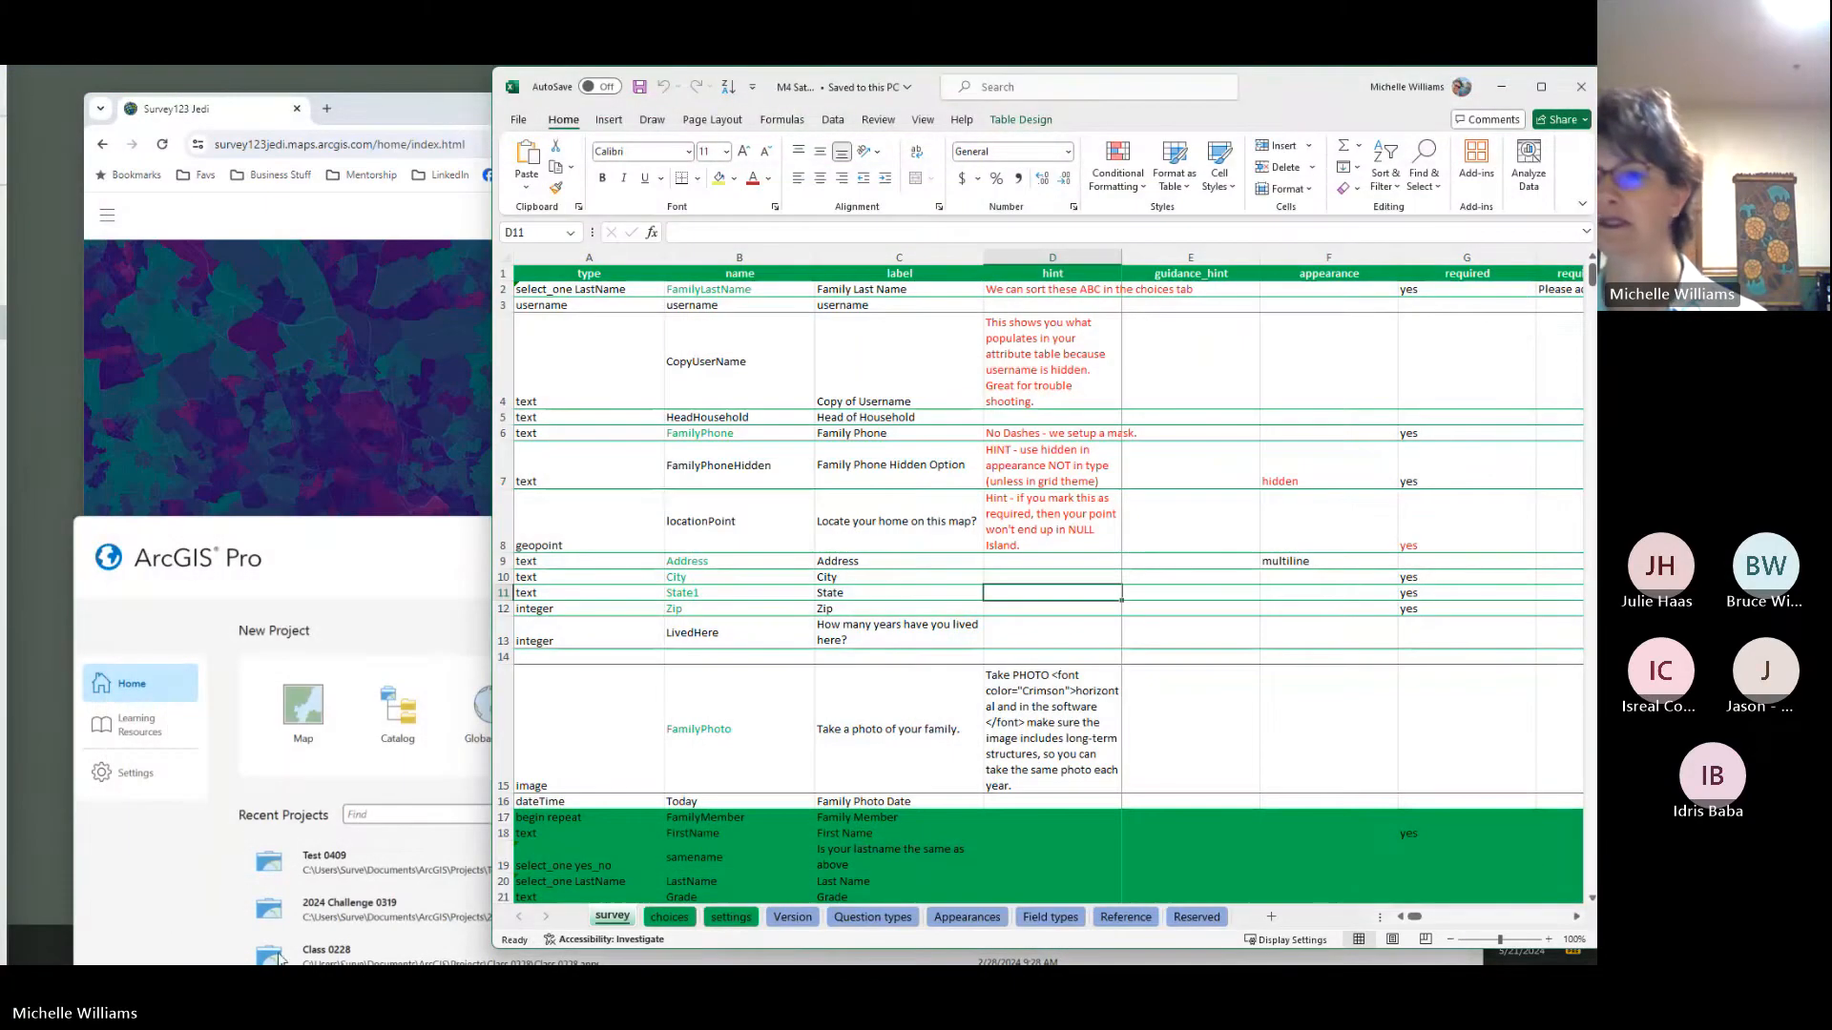
click(1503, 86)
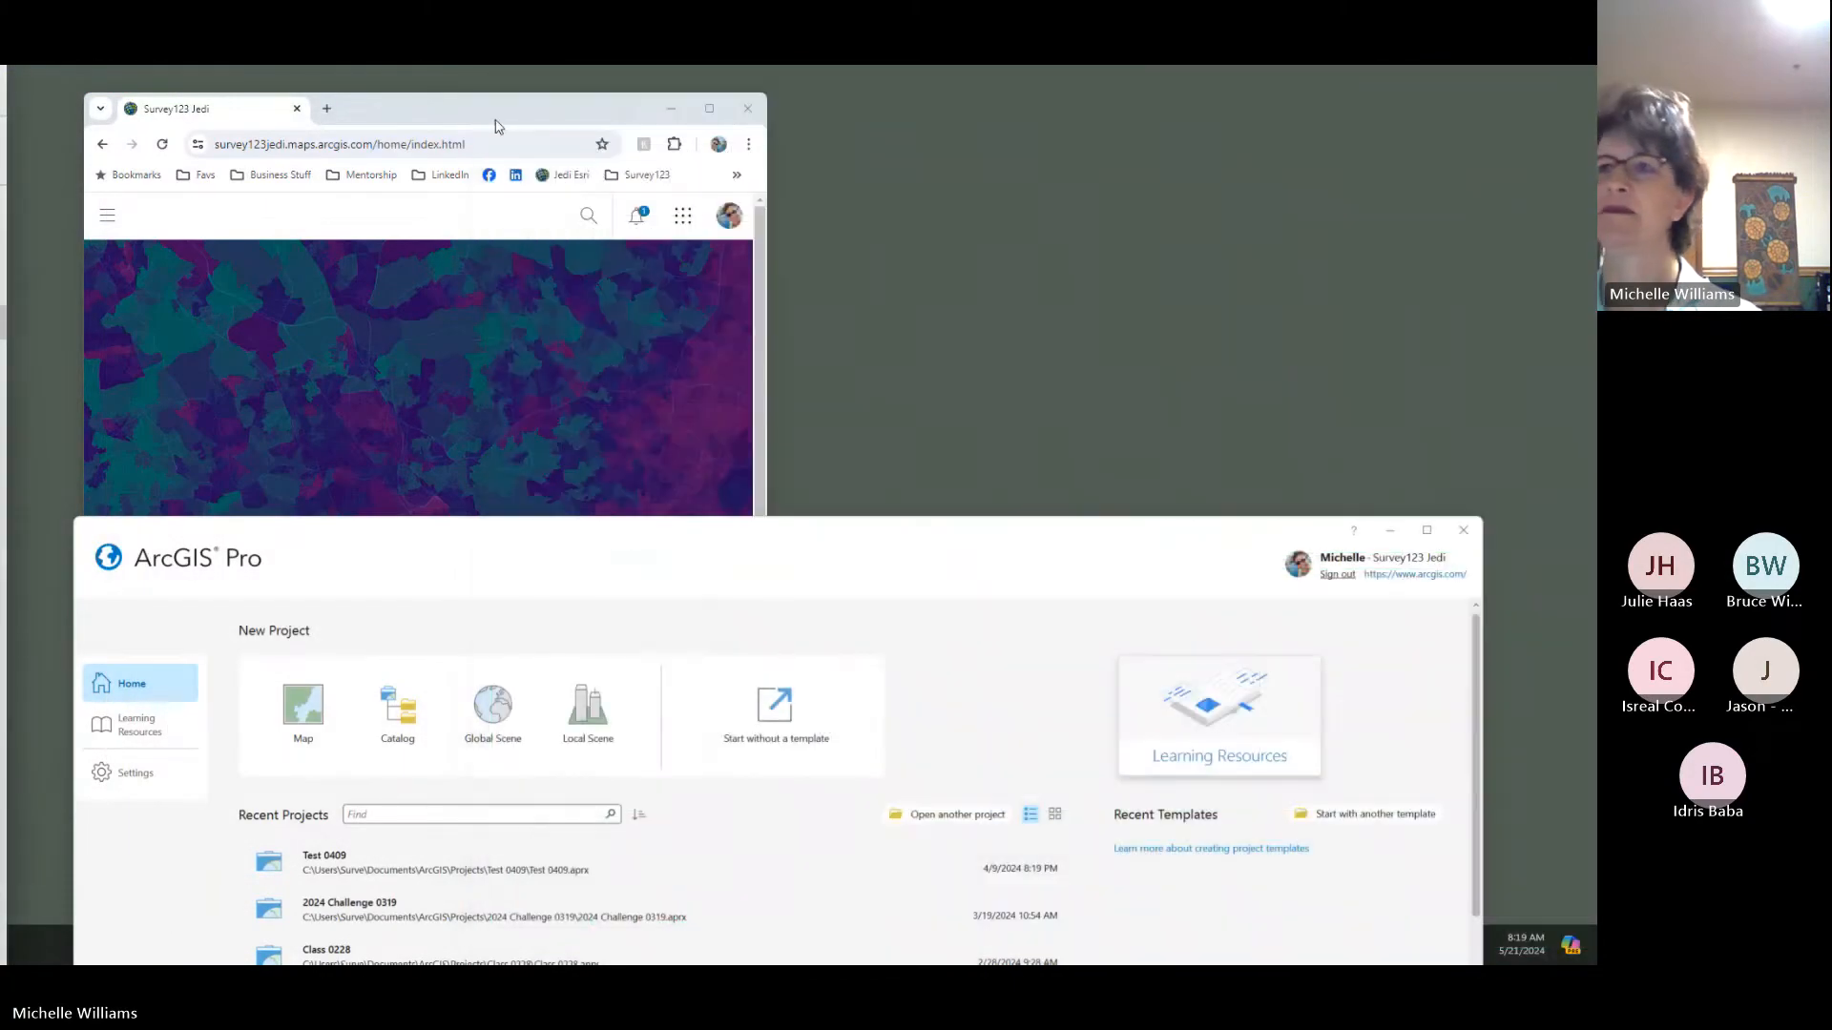
double_click(468, 93)
click(709, 107)
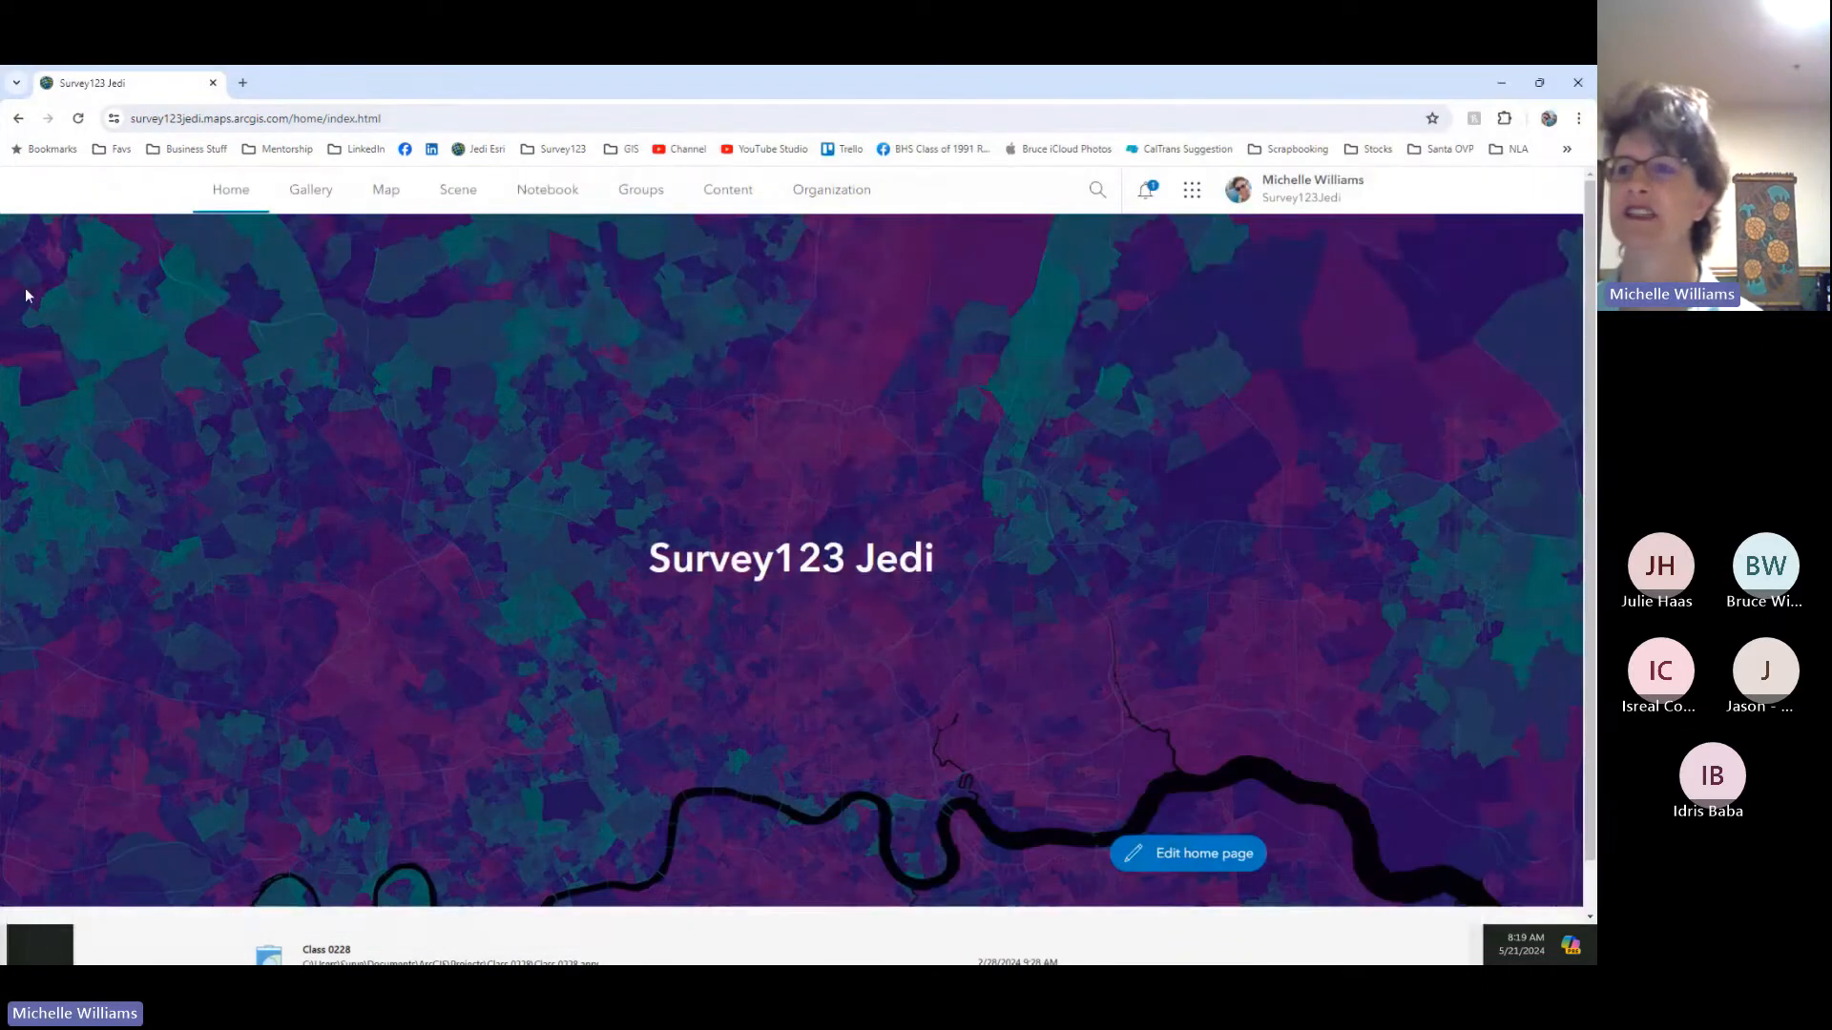
Step: Find the content folders matching "m4" in ArcGIS Online and open the Survey-M4 Sat folder
click(733, 194)
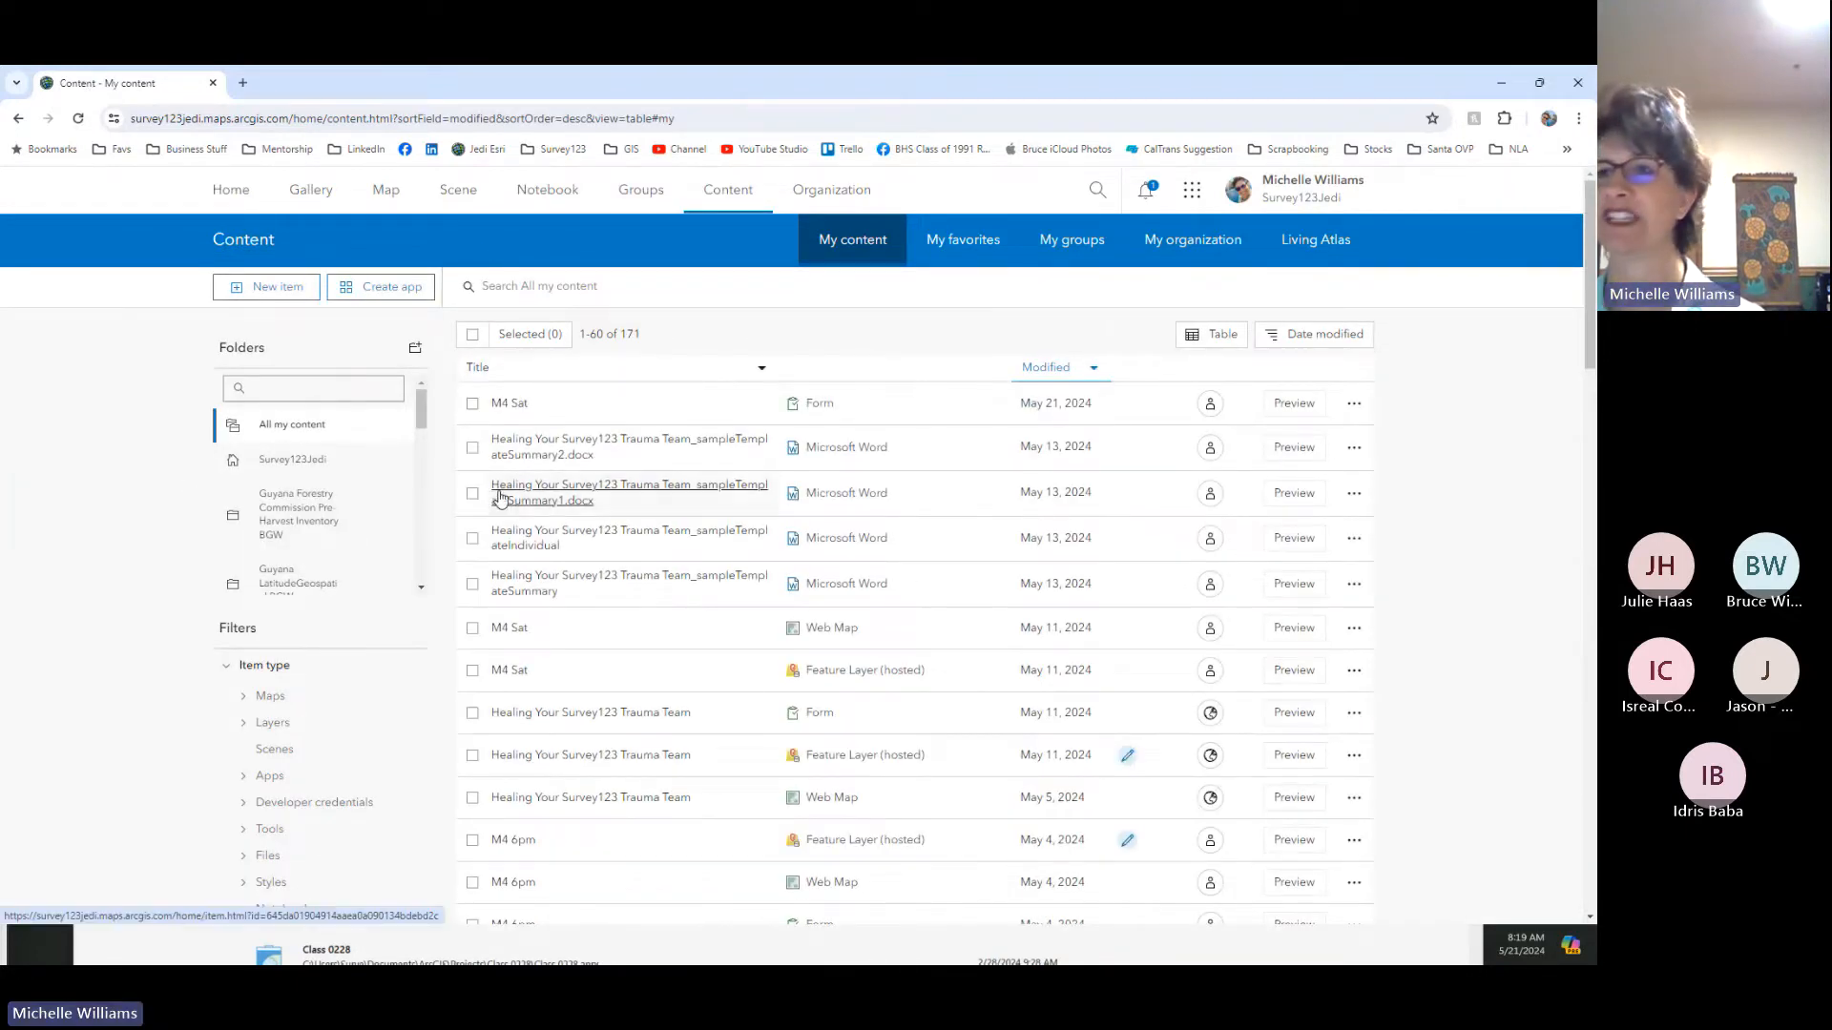
click(338, 390)
text(m4)
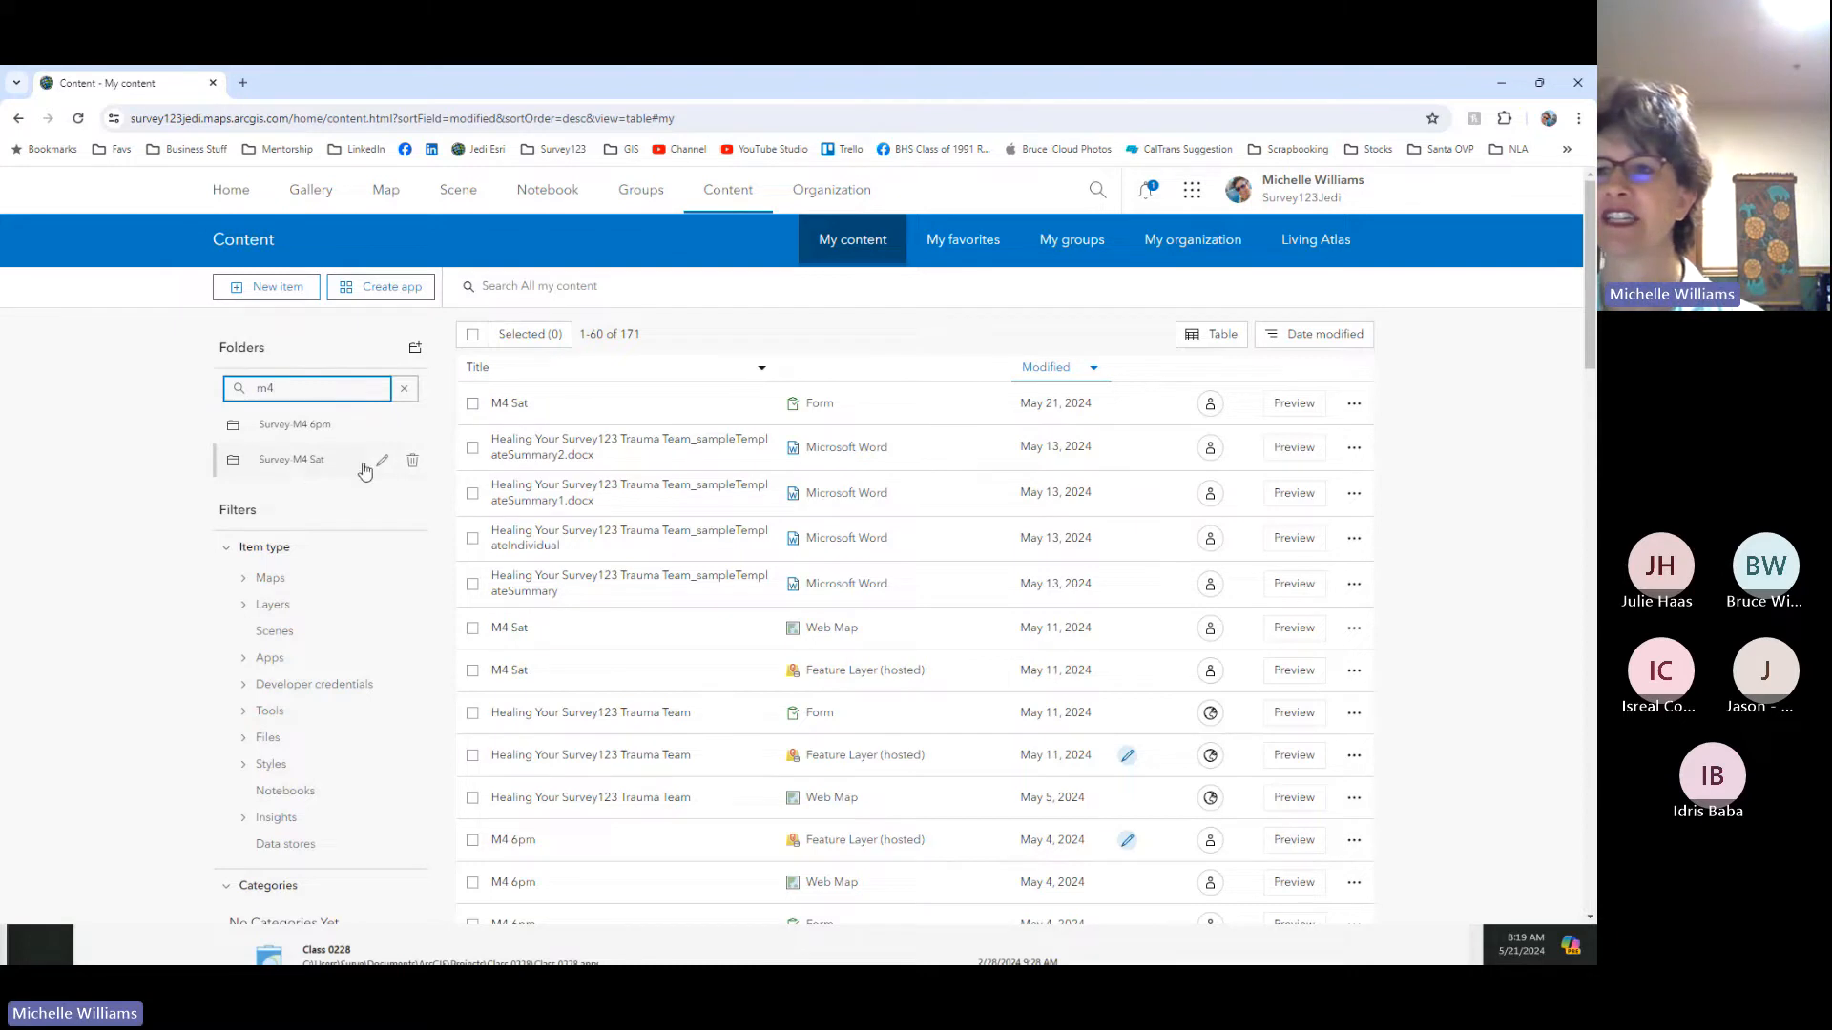
click(295, 463)
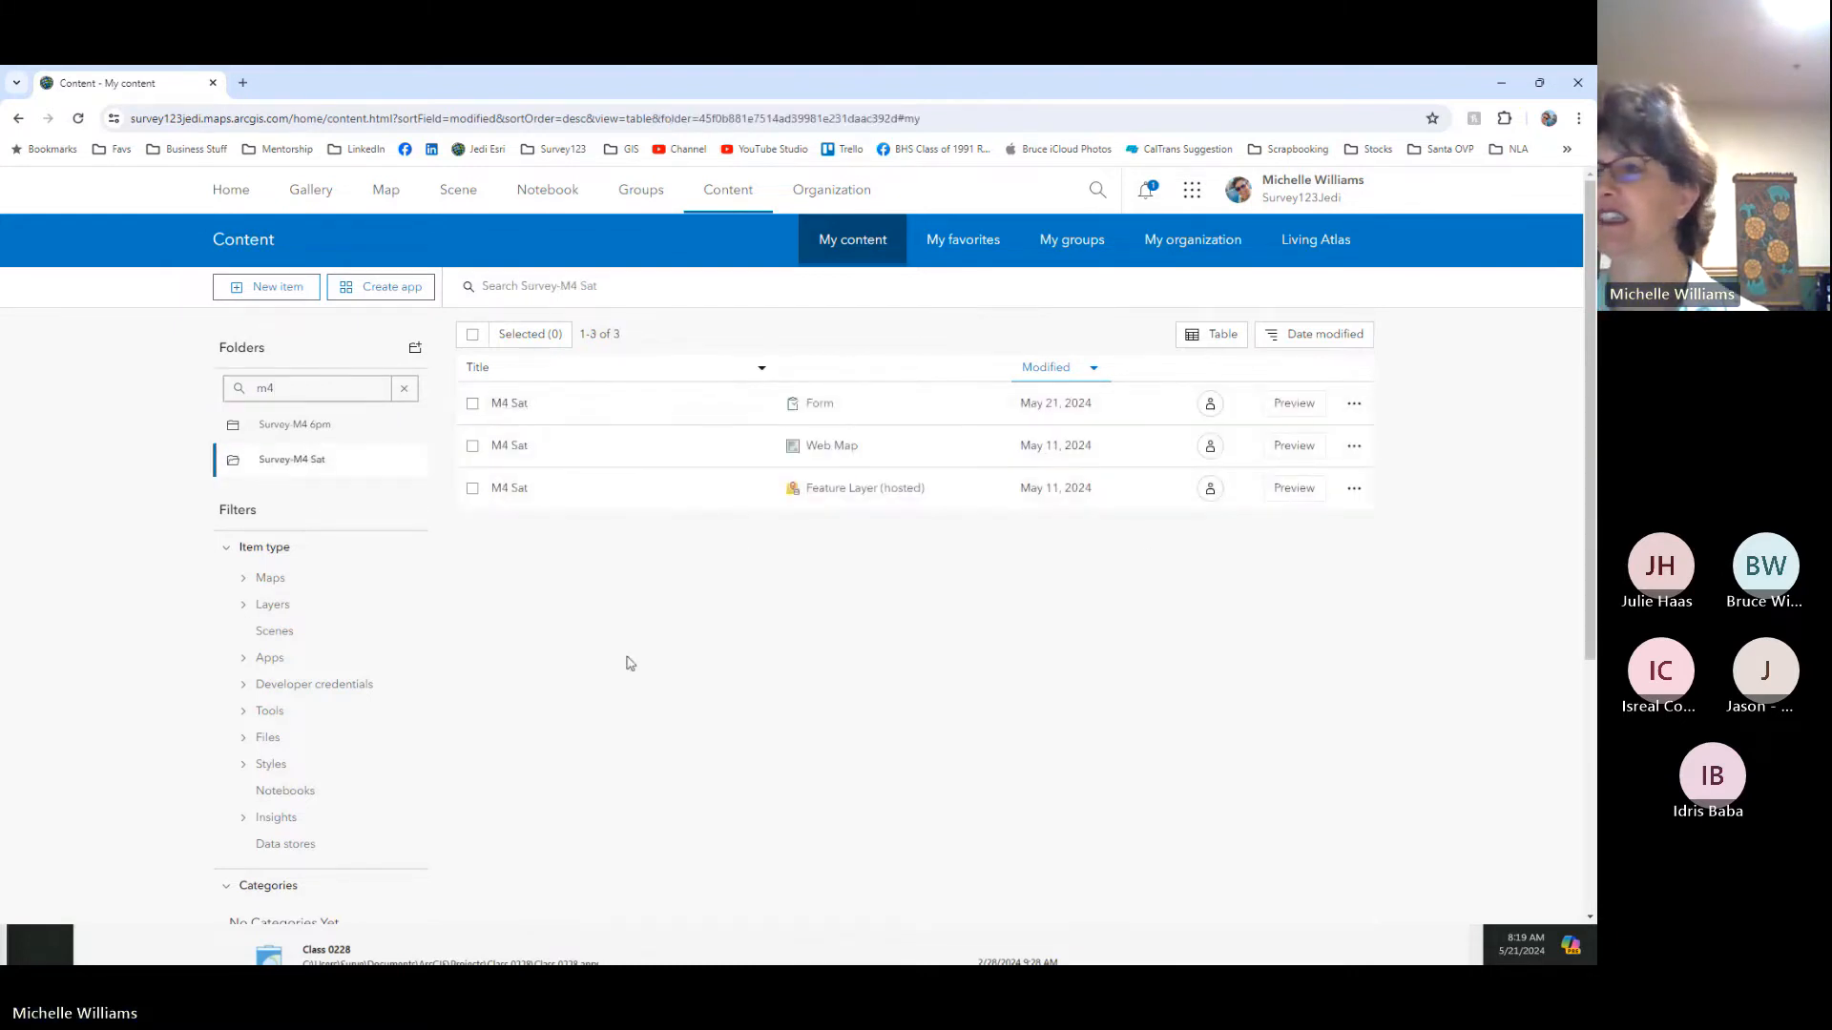
Step: In the M4 Sat hosted feature layer's settings, enable keeping track of changes to the data
click(509, 490)
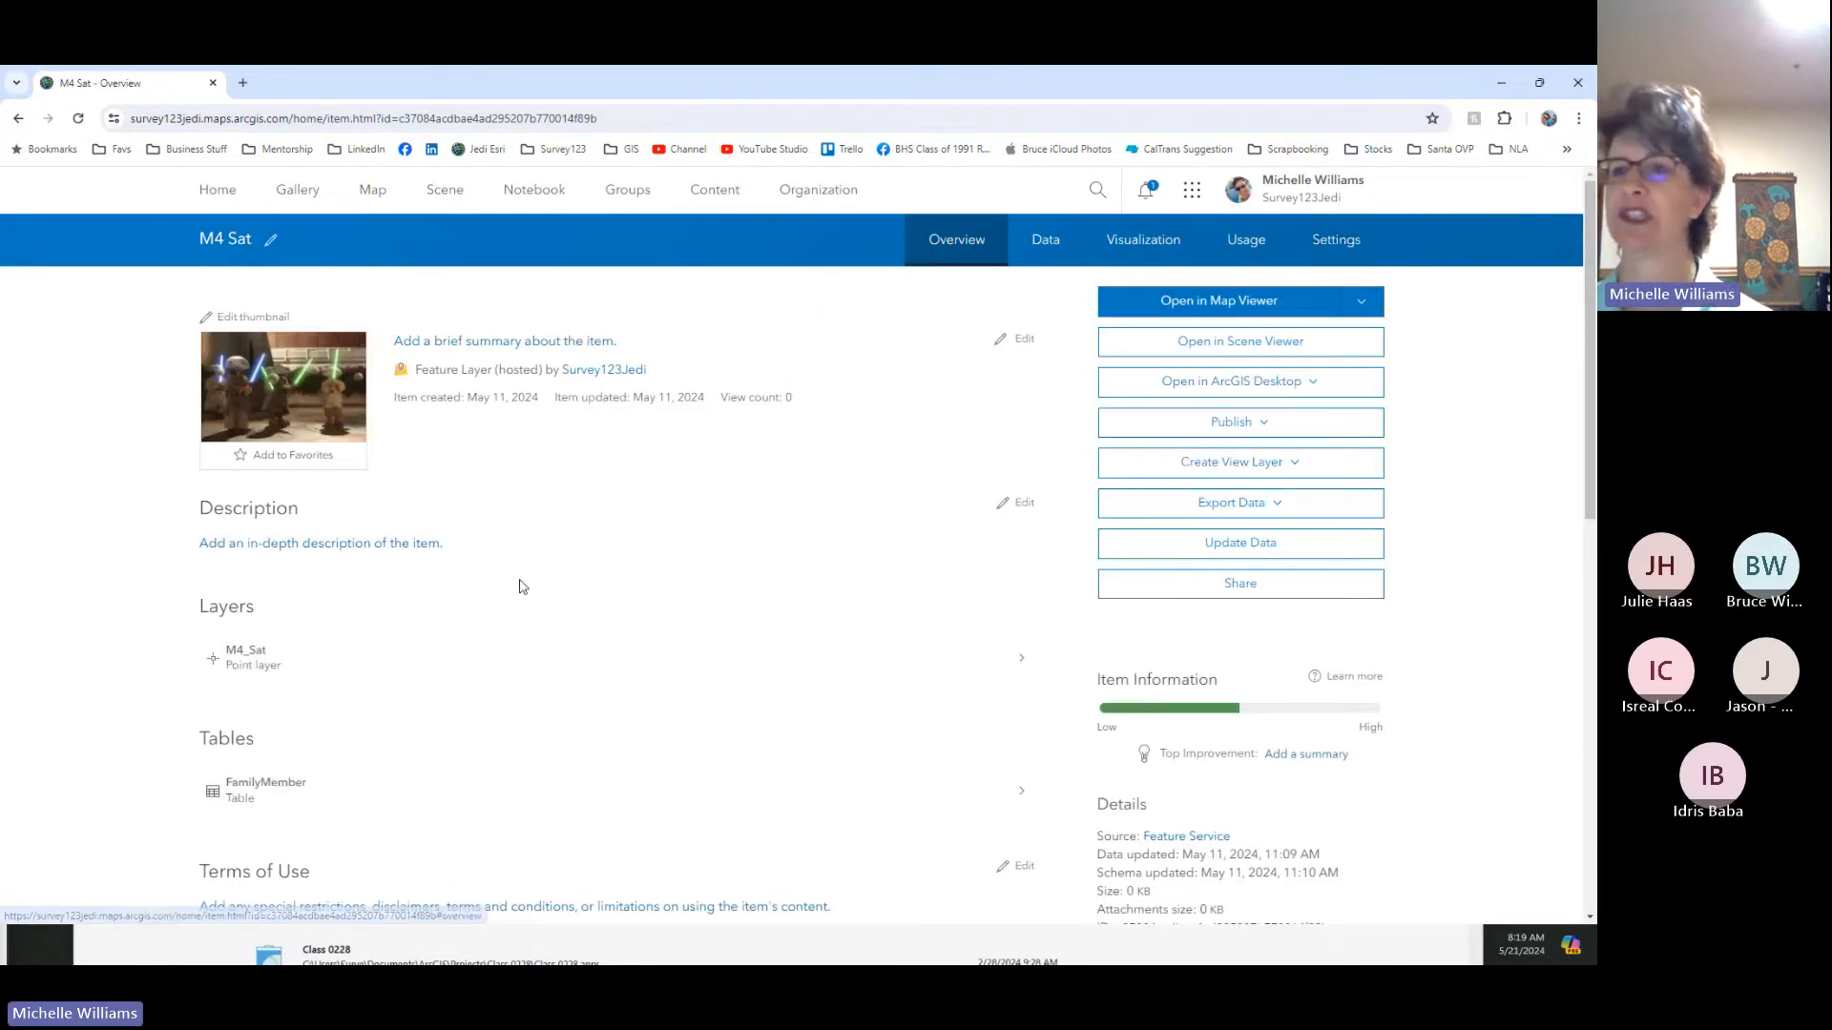
click(1336, 239)
scroll(603, 633, down, 3)
scroll(603, 633, down, 4)
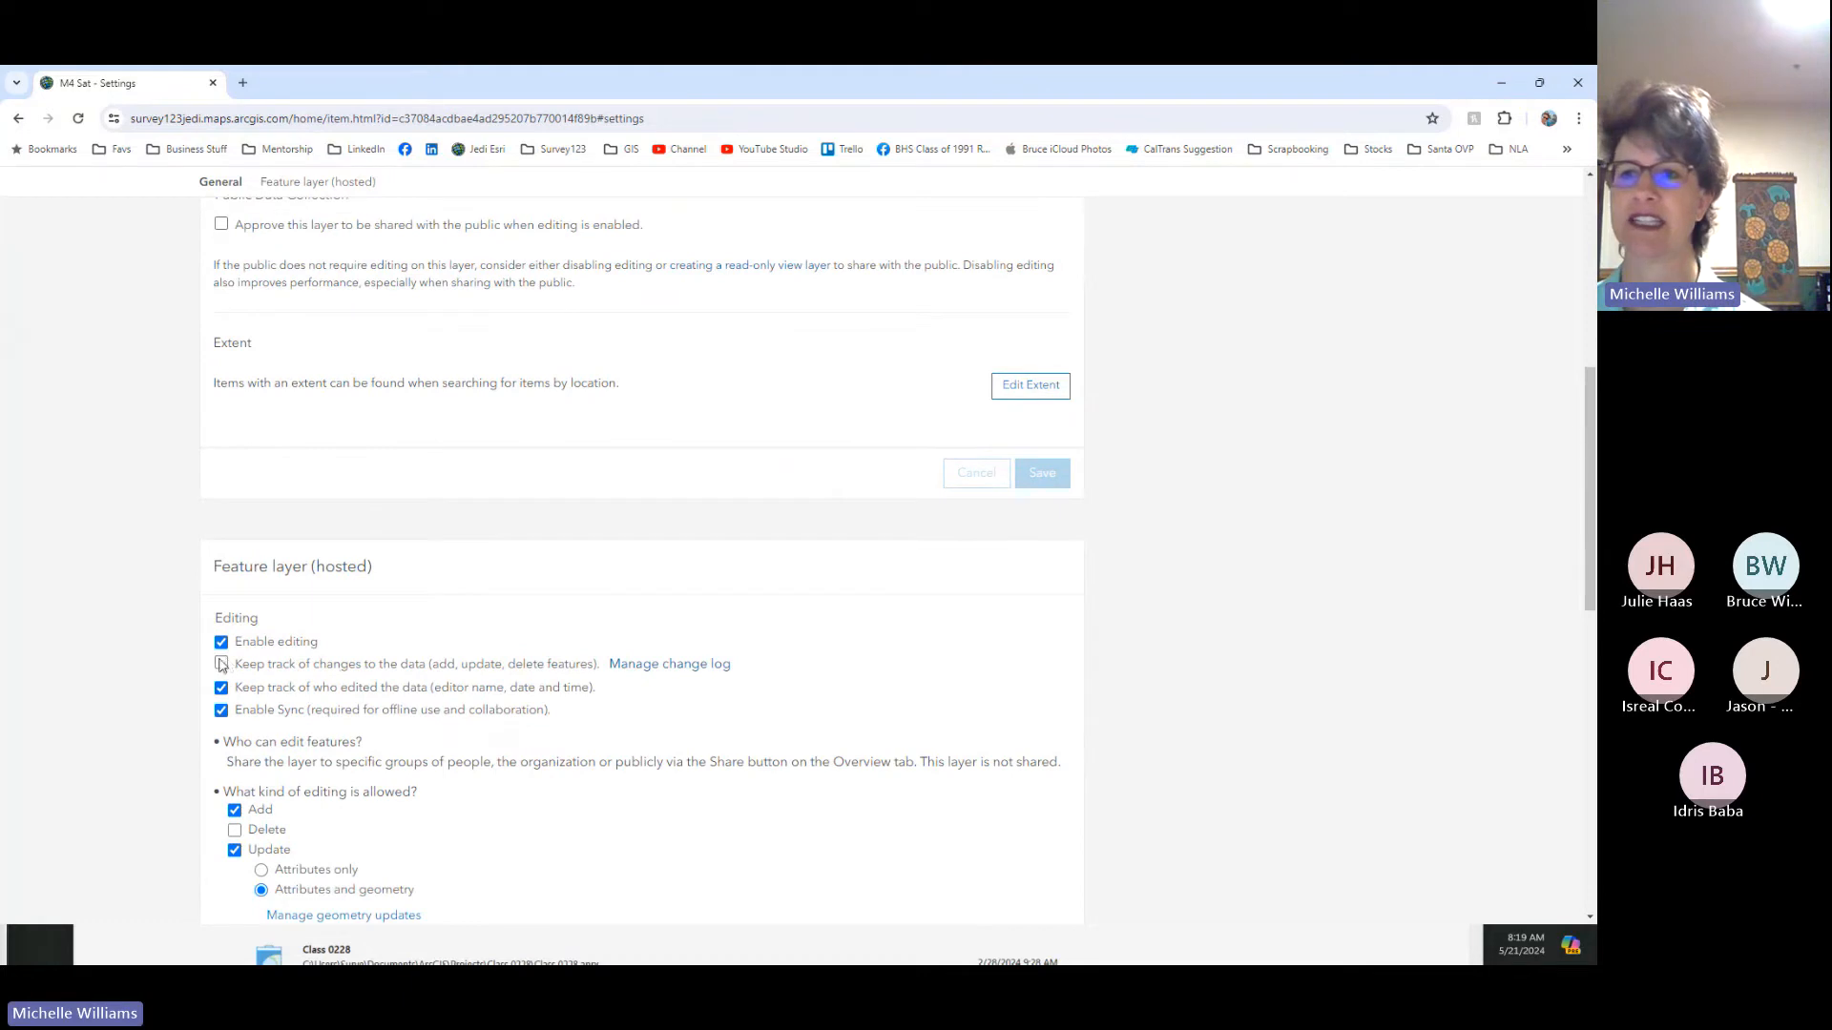
click(222, 664)
scroll(368, 667, down, 1)
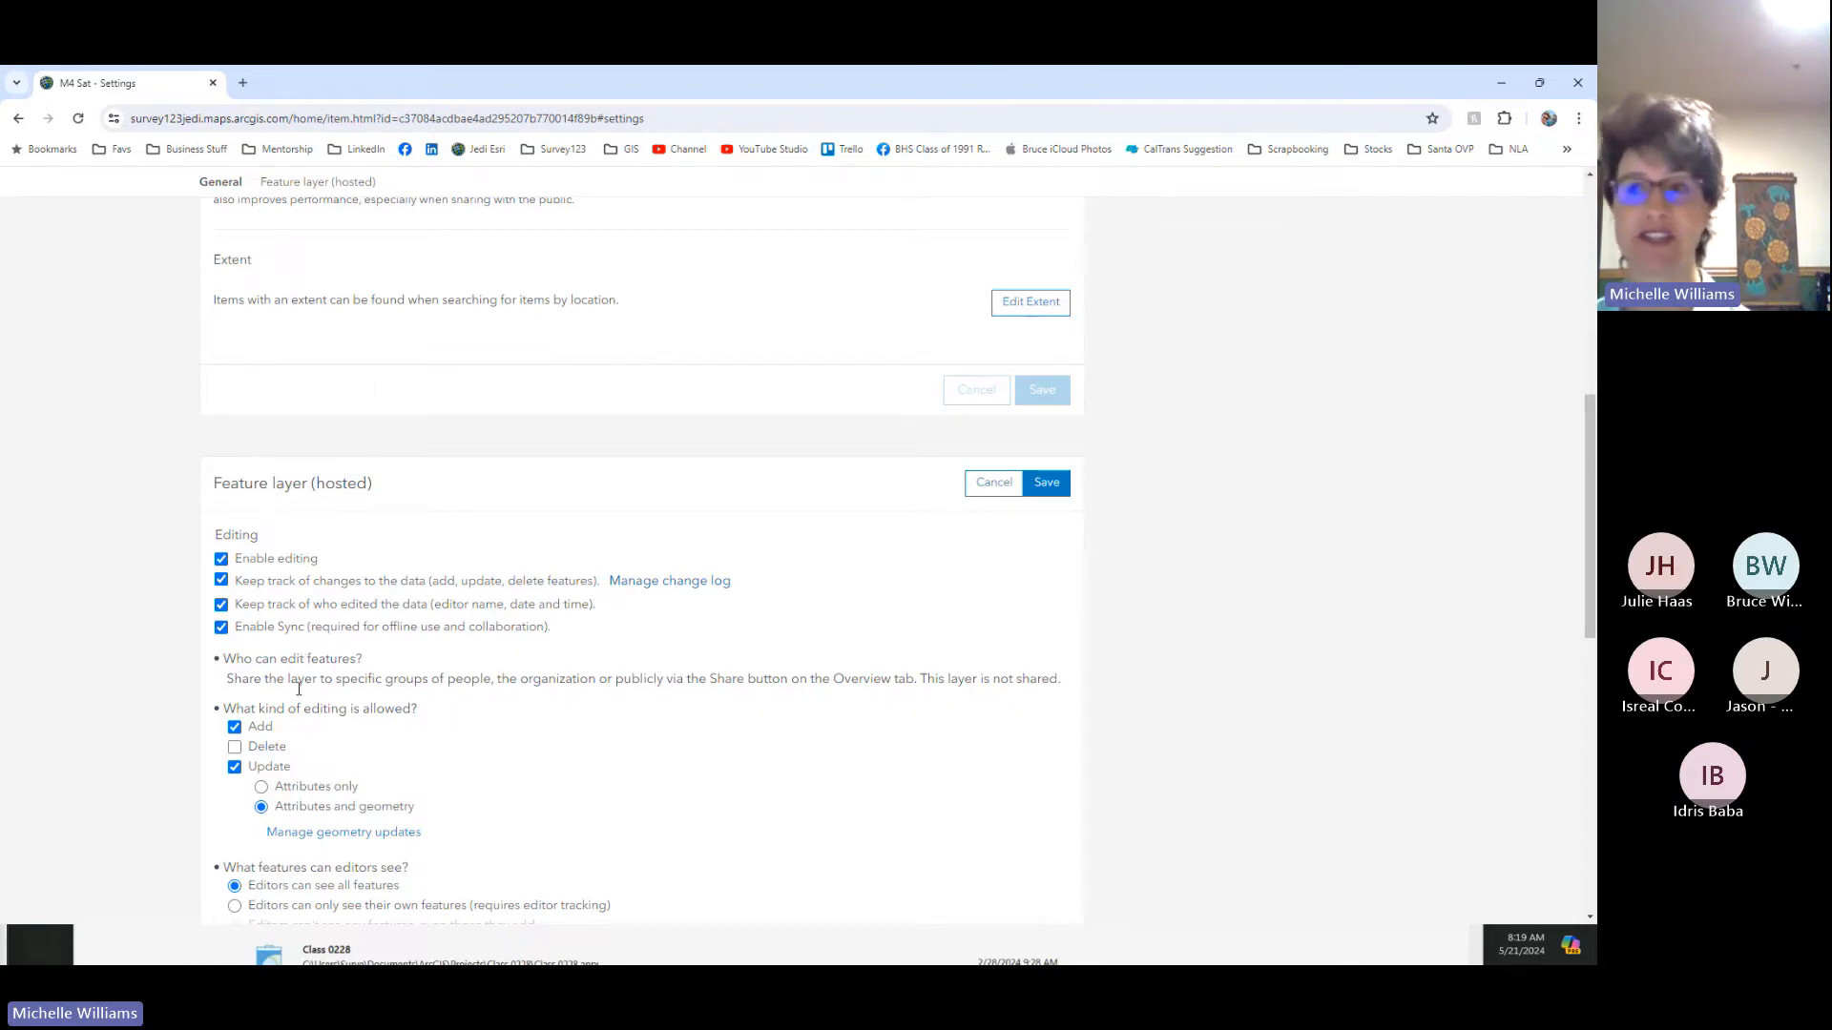
Step: Allow others to export the feature layer's data to different formats and save the layer settings
scroll(298, 689, down, 5)
scroll(366, 574, down, 4)
click(222, 753)
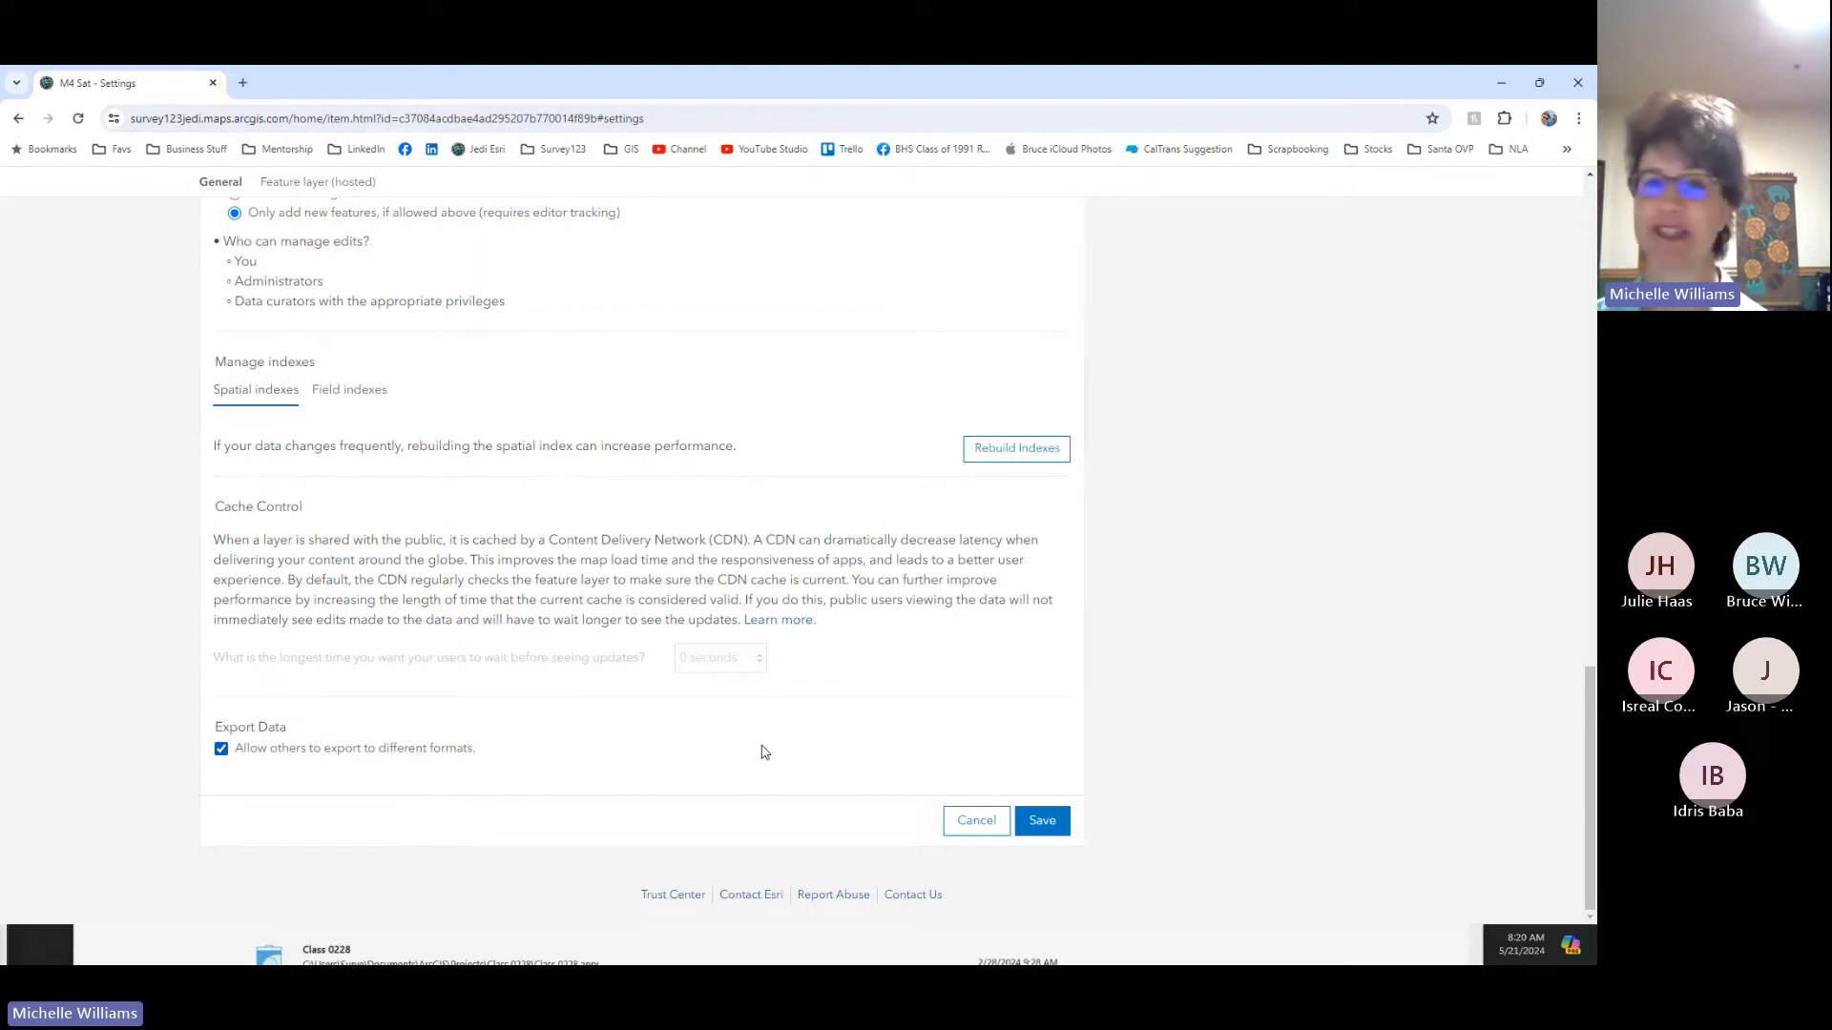
click(1046, 825)
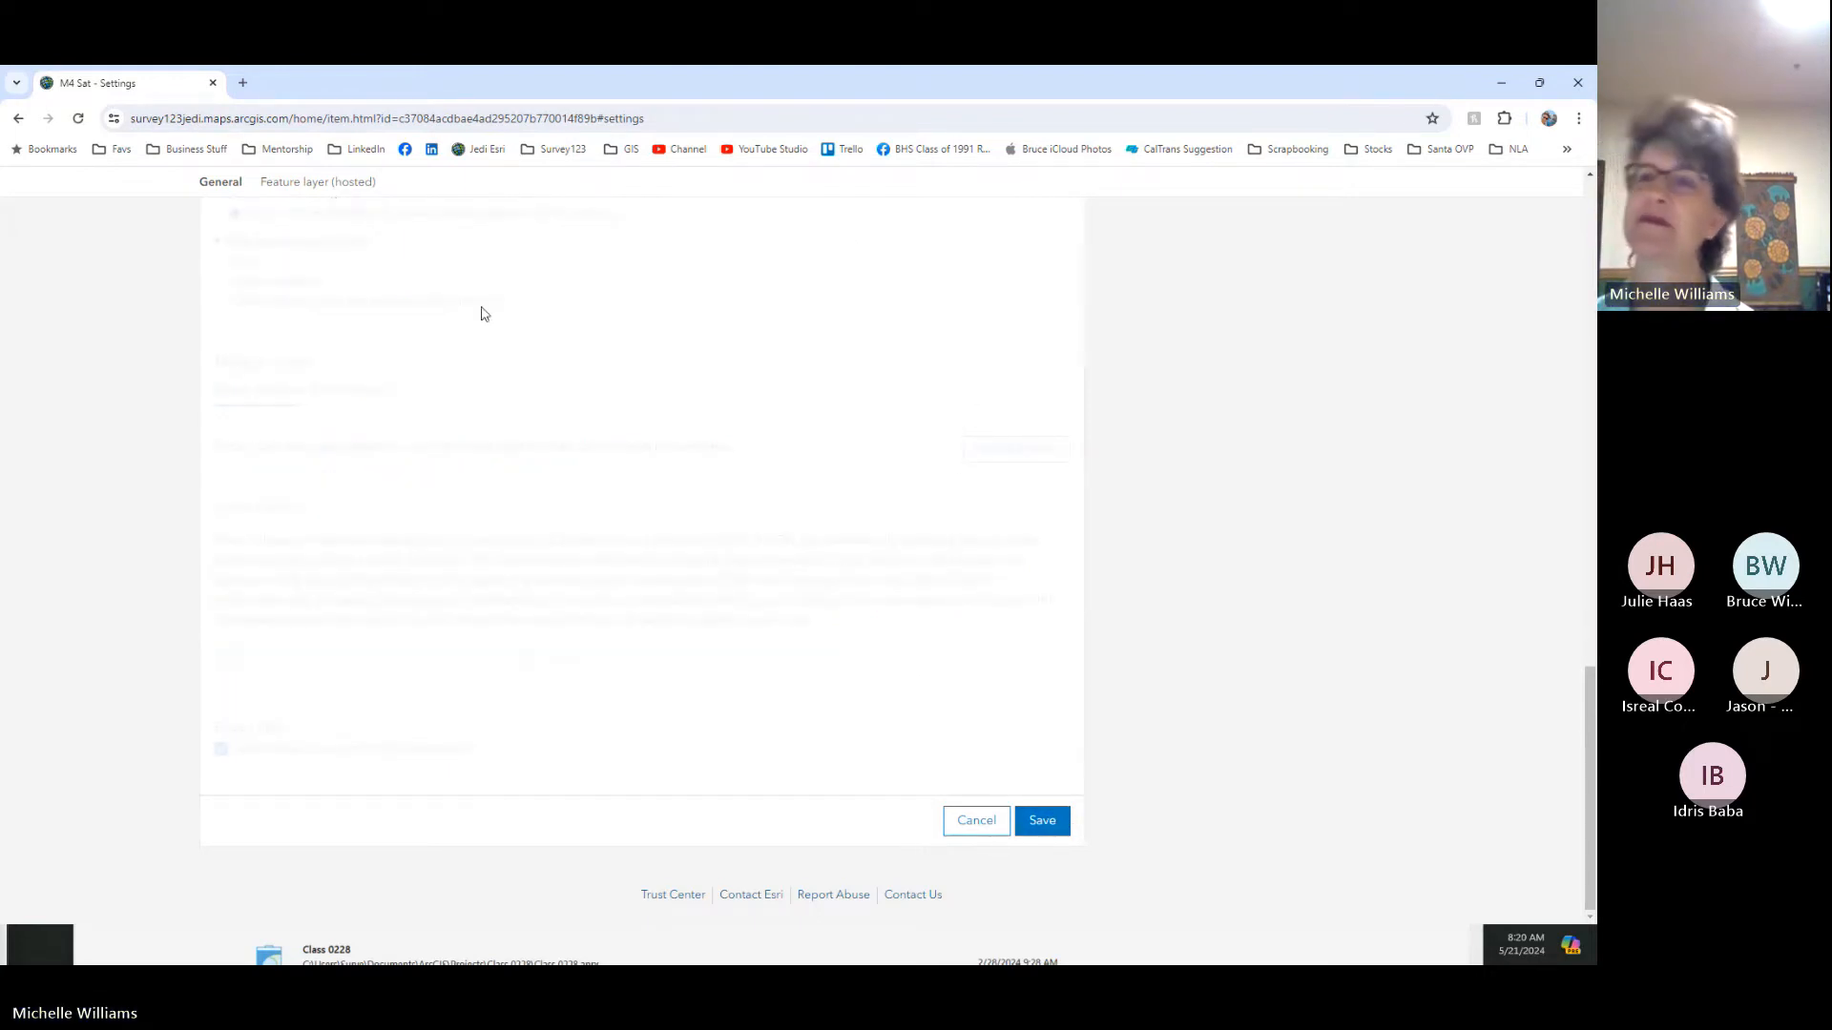
scroll(447, 366, up, 5)
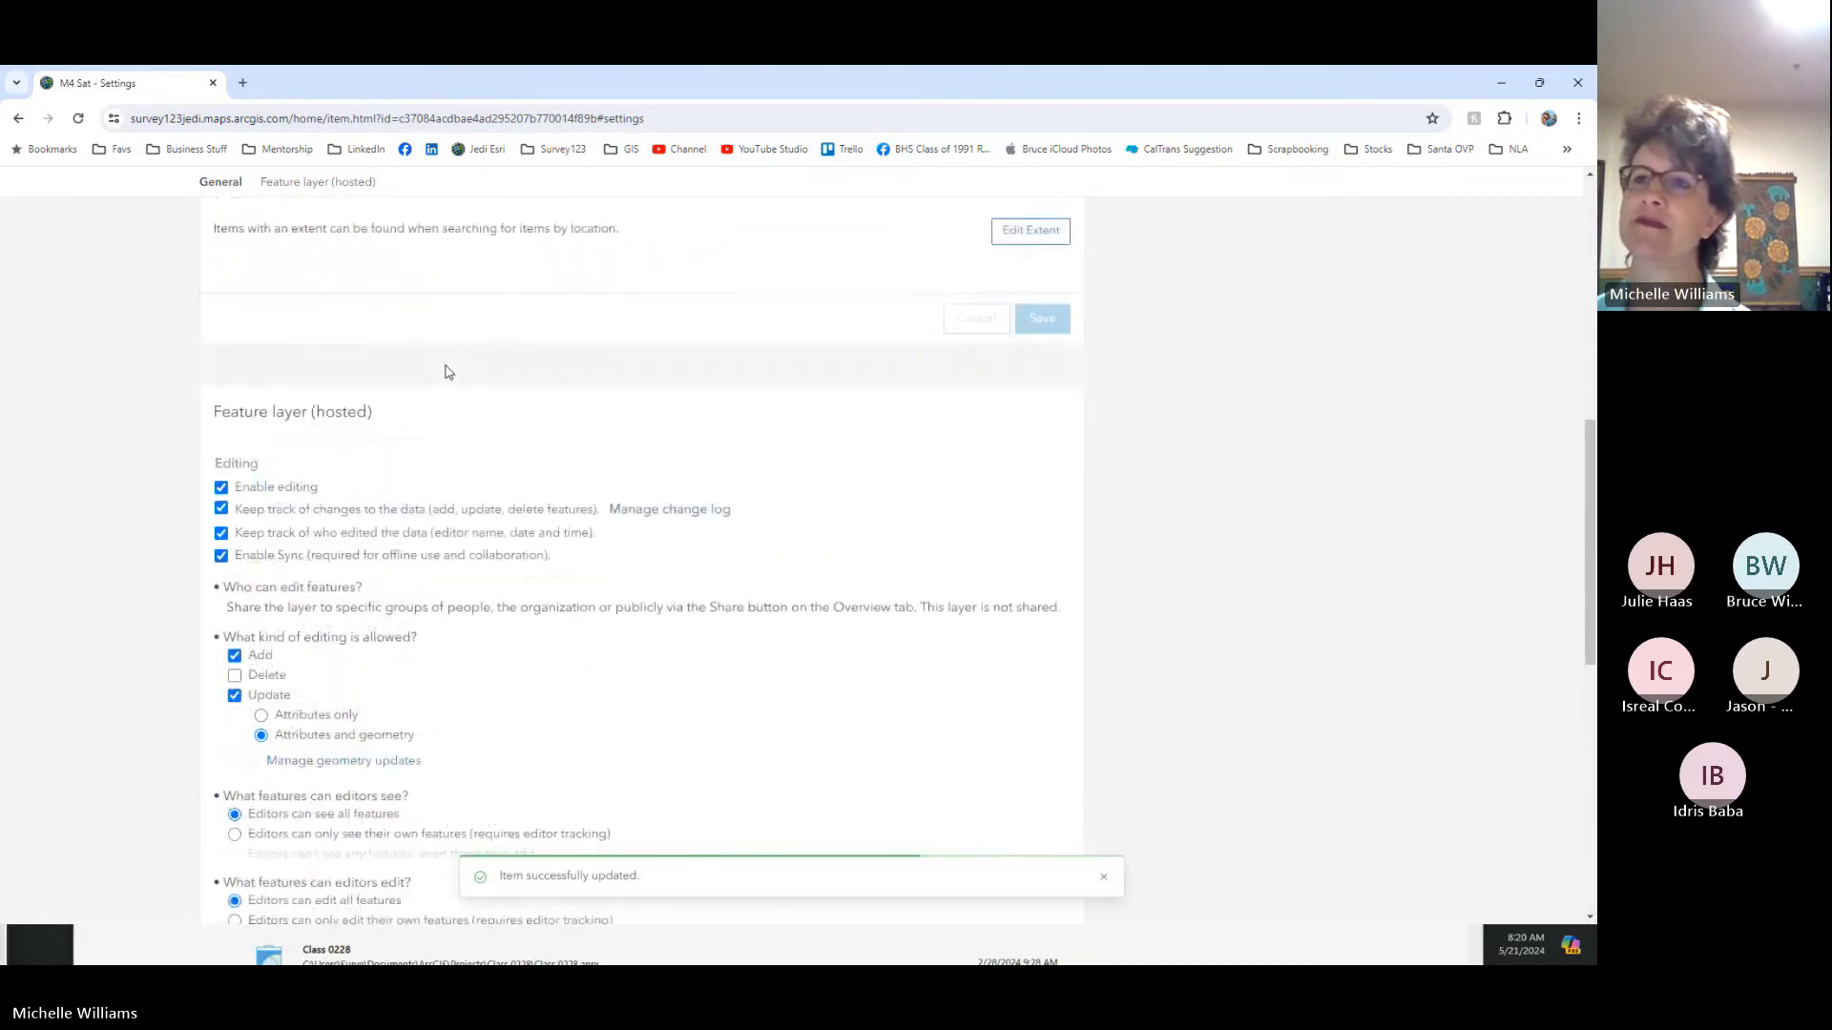
scroll(447, 365, up, 5)
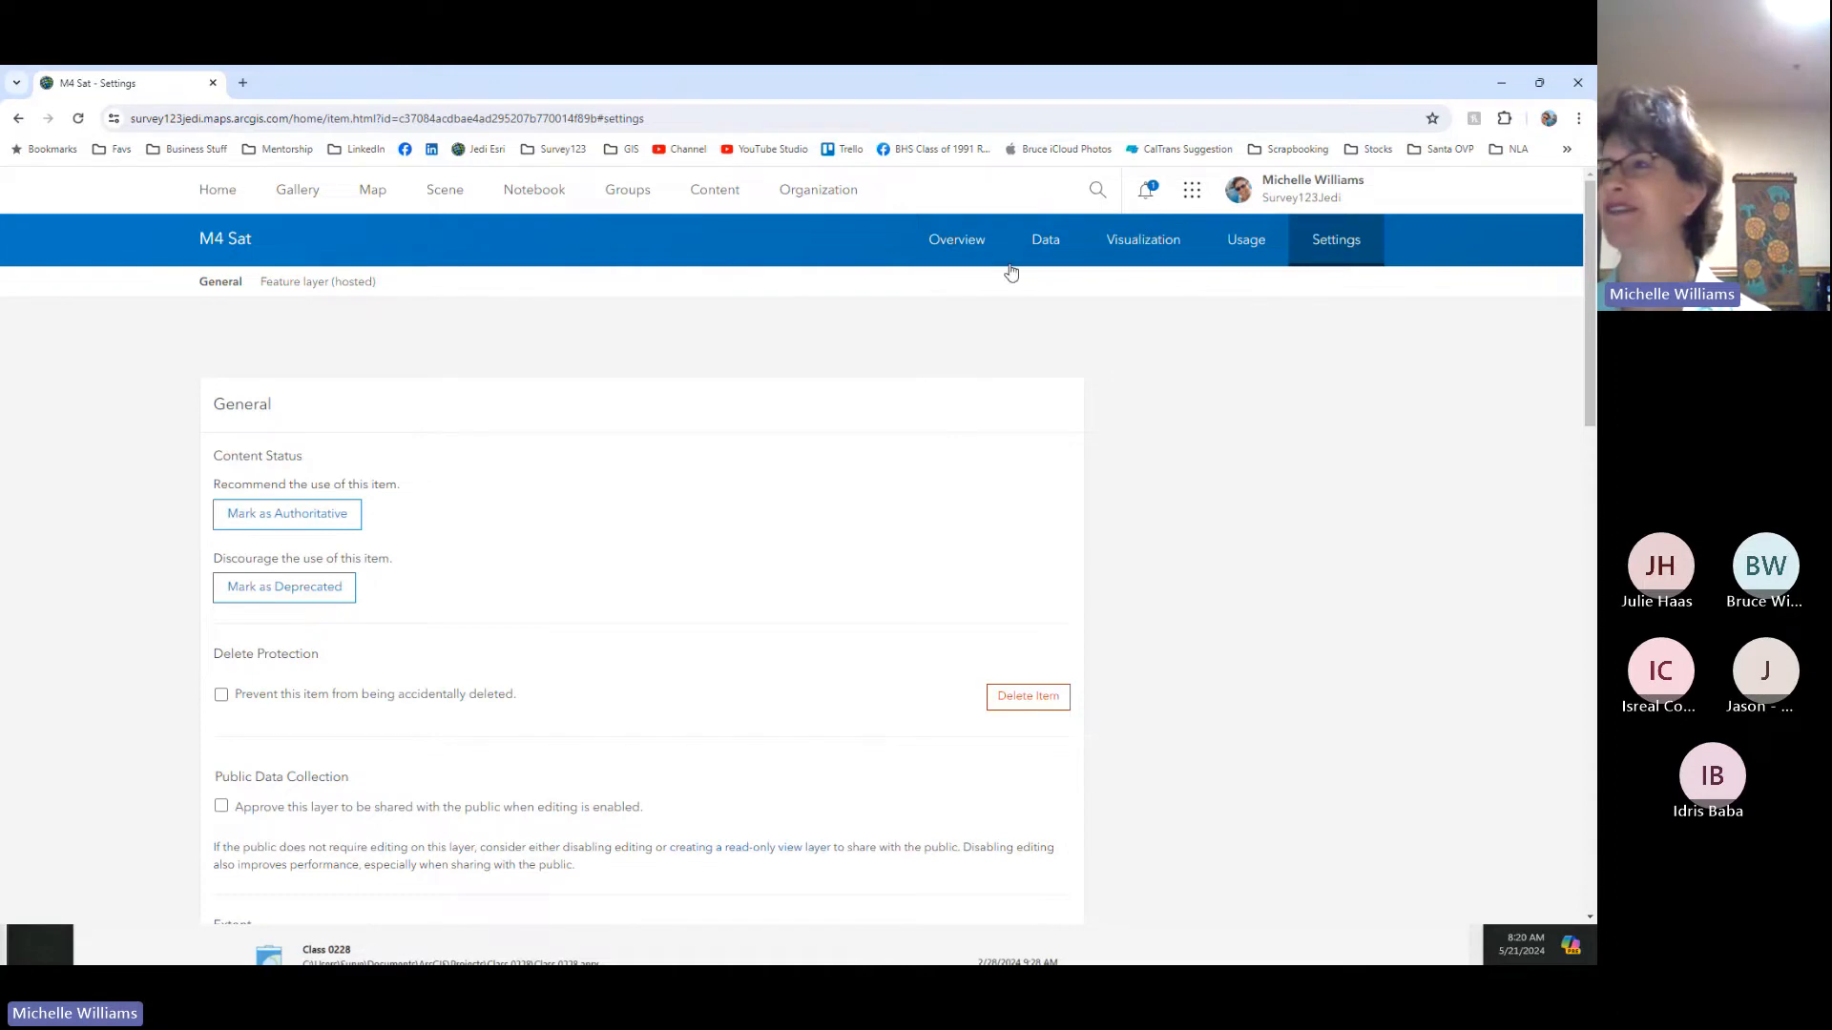
Step: Switch to the Survey123 website and open the M4 Sat survey's collaboration settings
click(1197, 200)
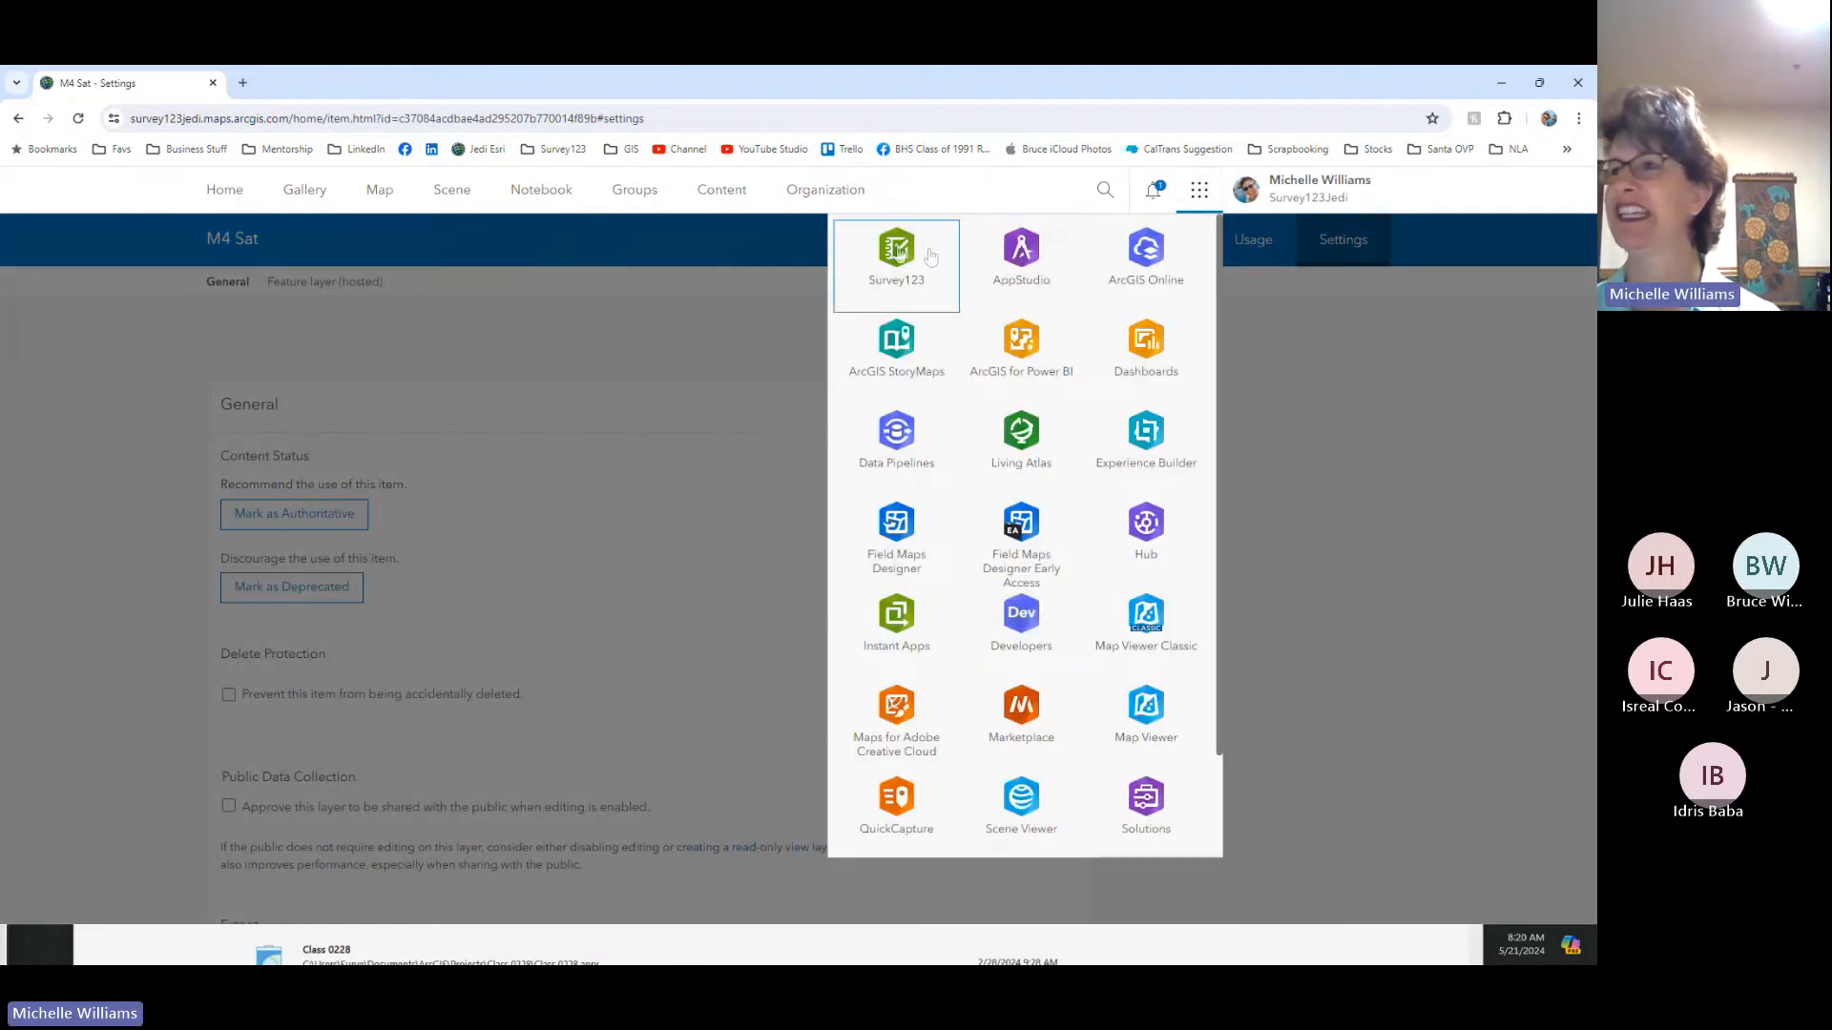
click(884, 266)
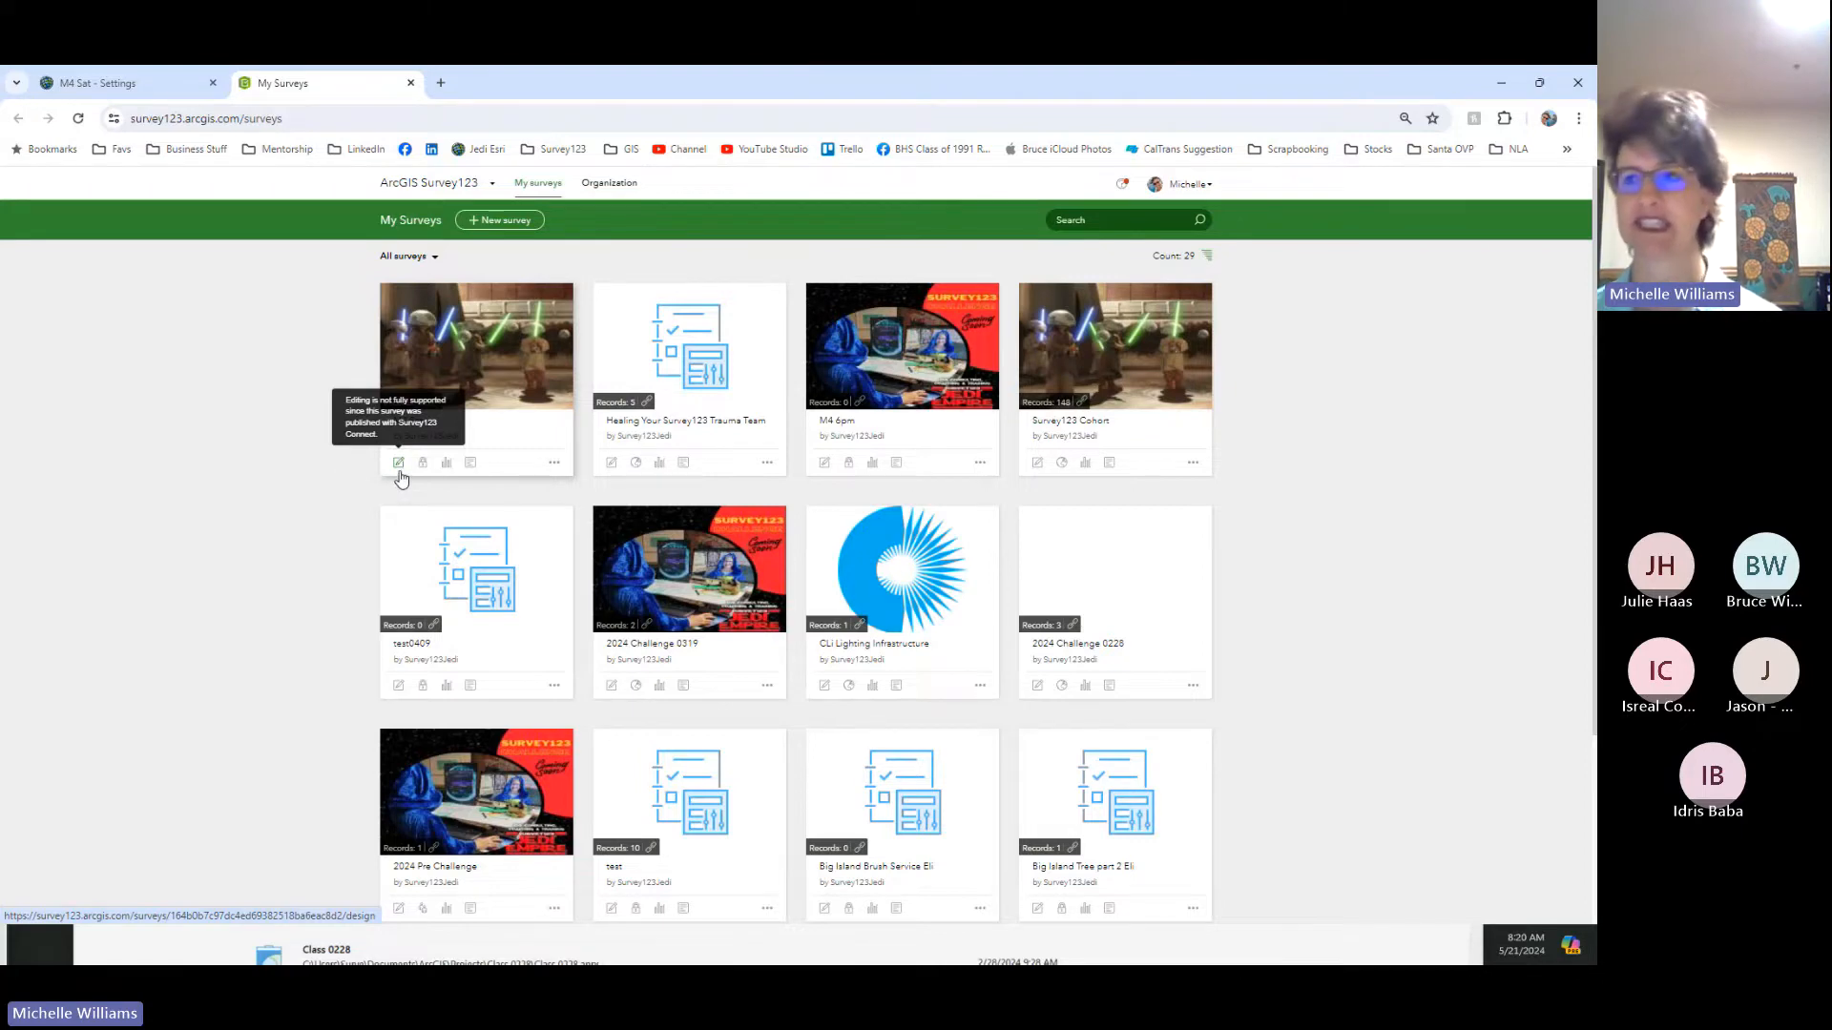
click(422, 465)
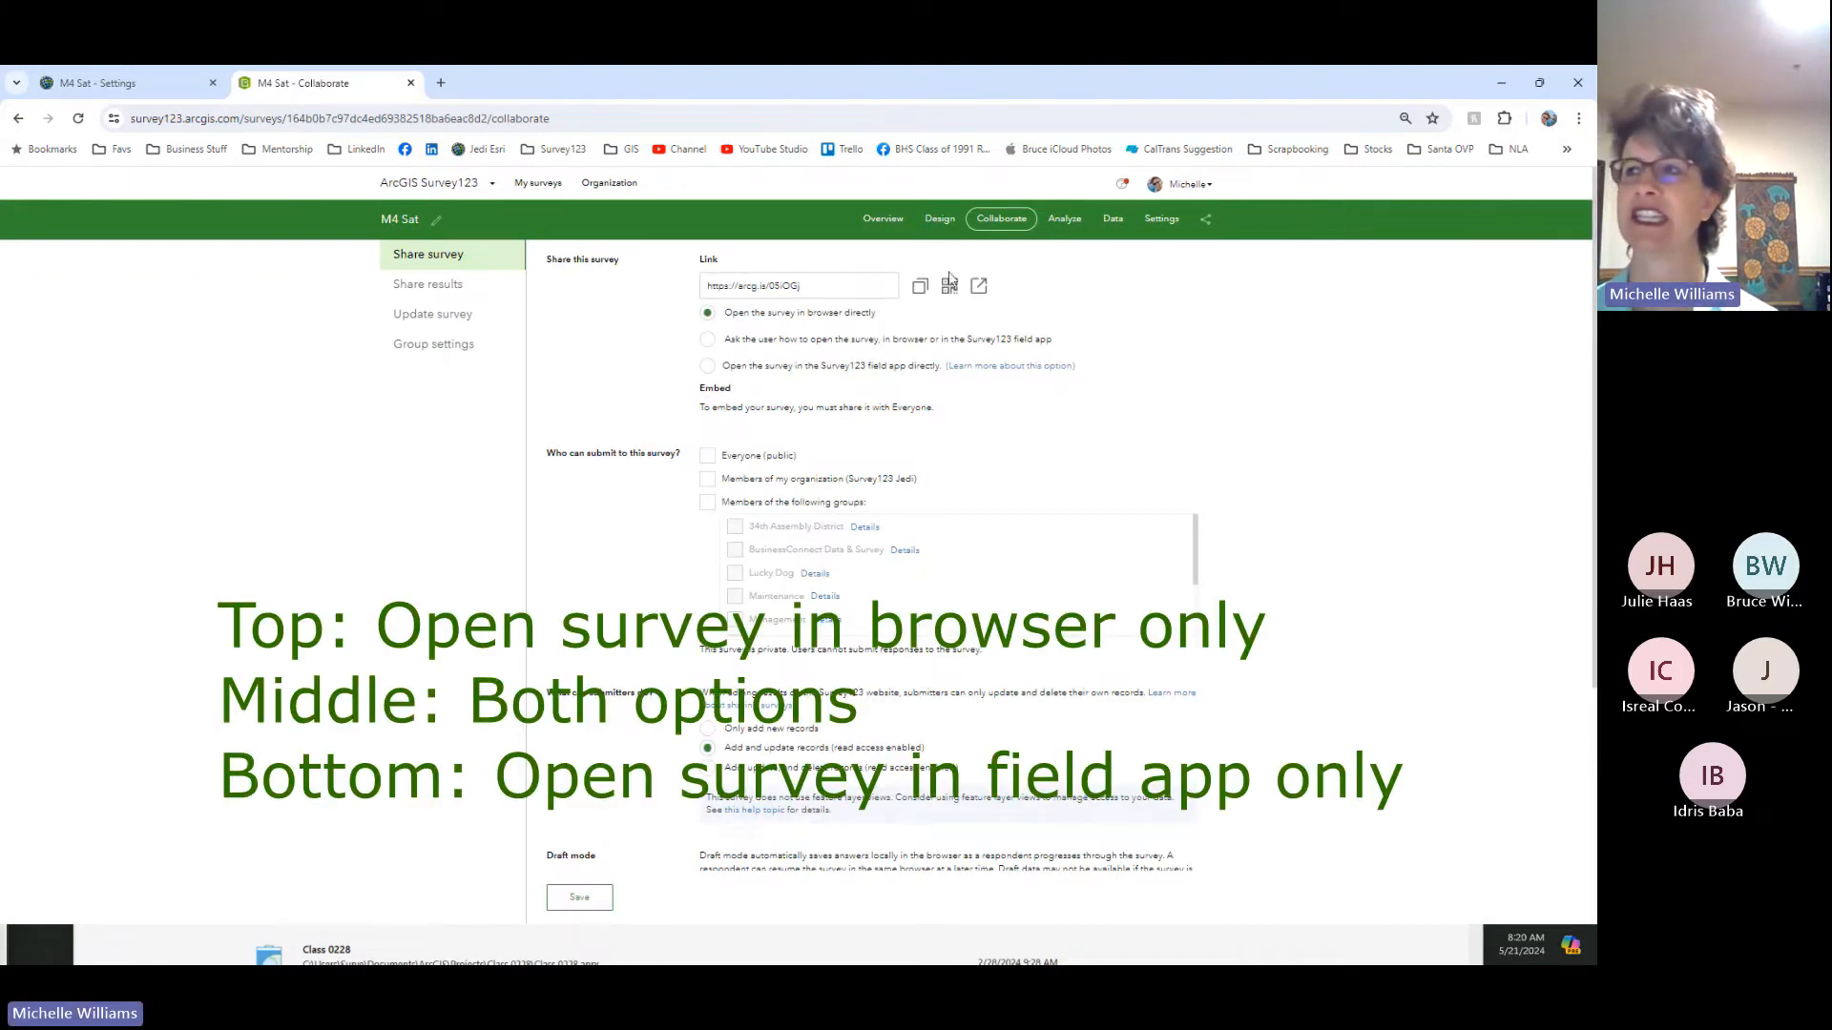
Step: Display the survey link's QR code, and set the link to open the survey in the Survey123 field app directly
click(950, 286)
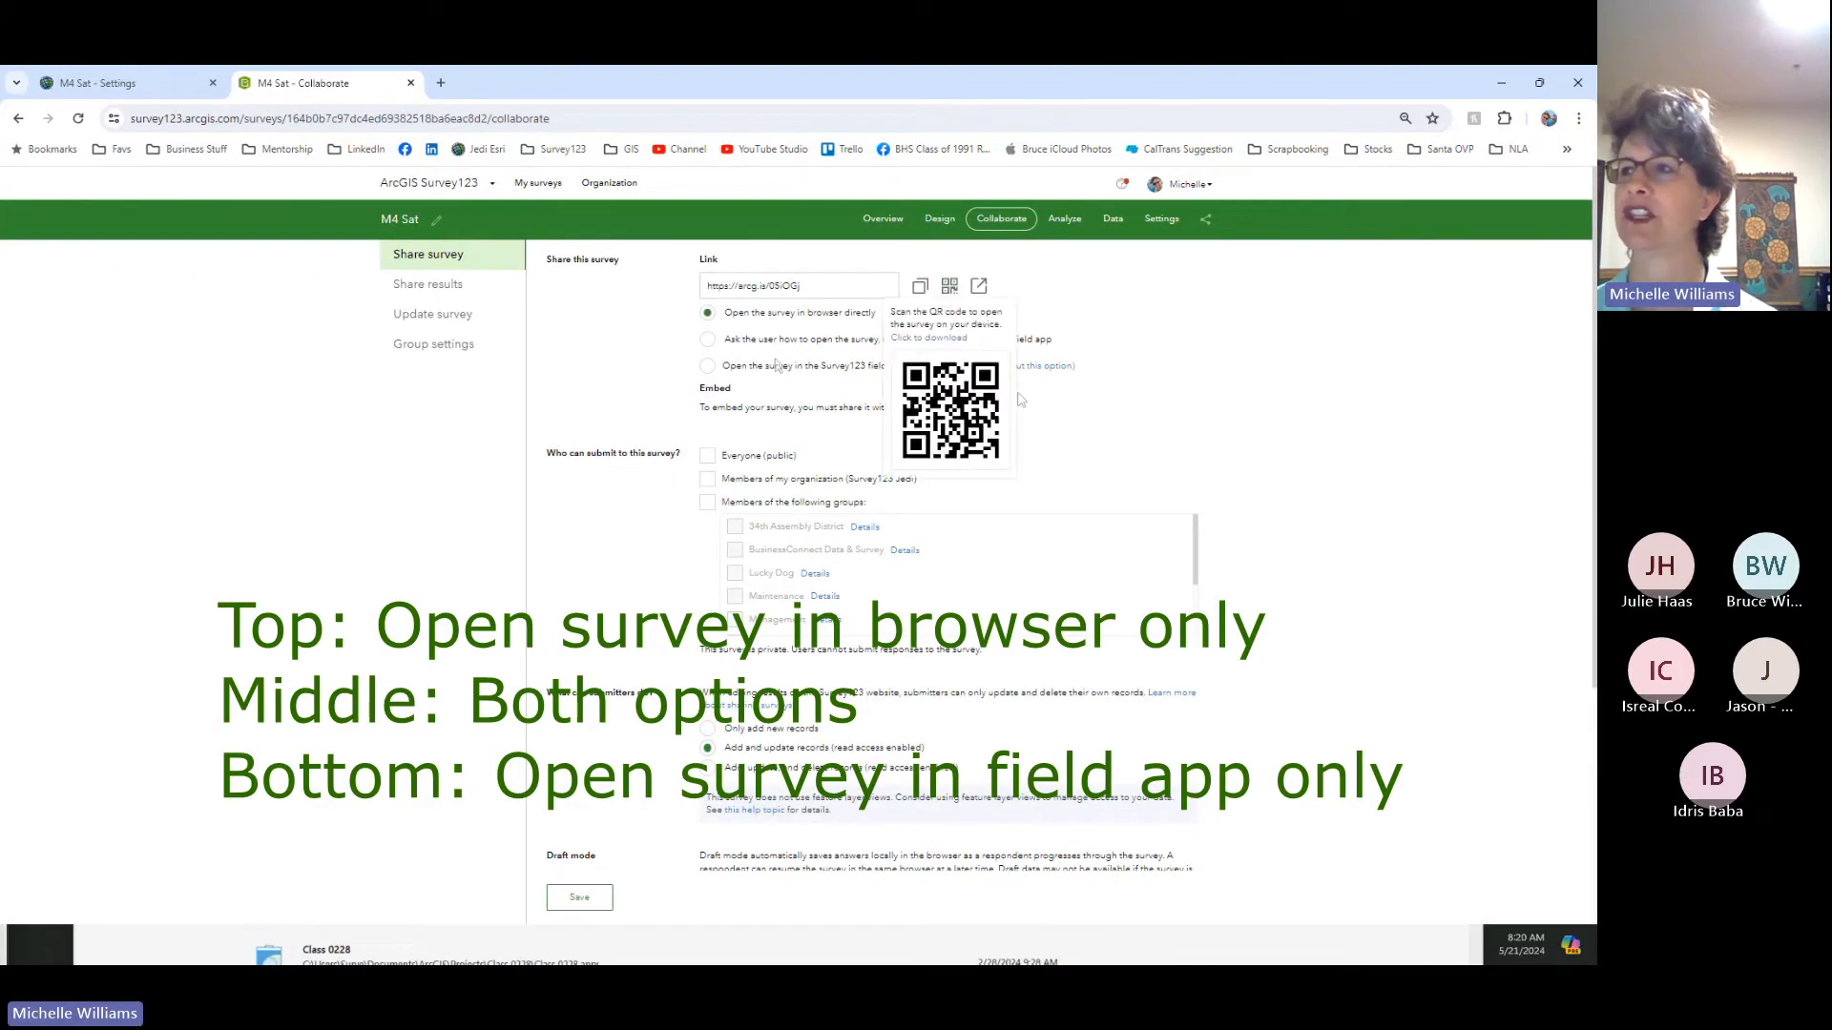
click(768, 355)
click(708, 341)
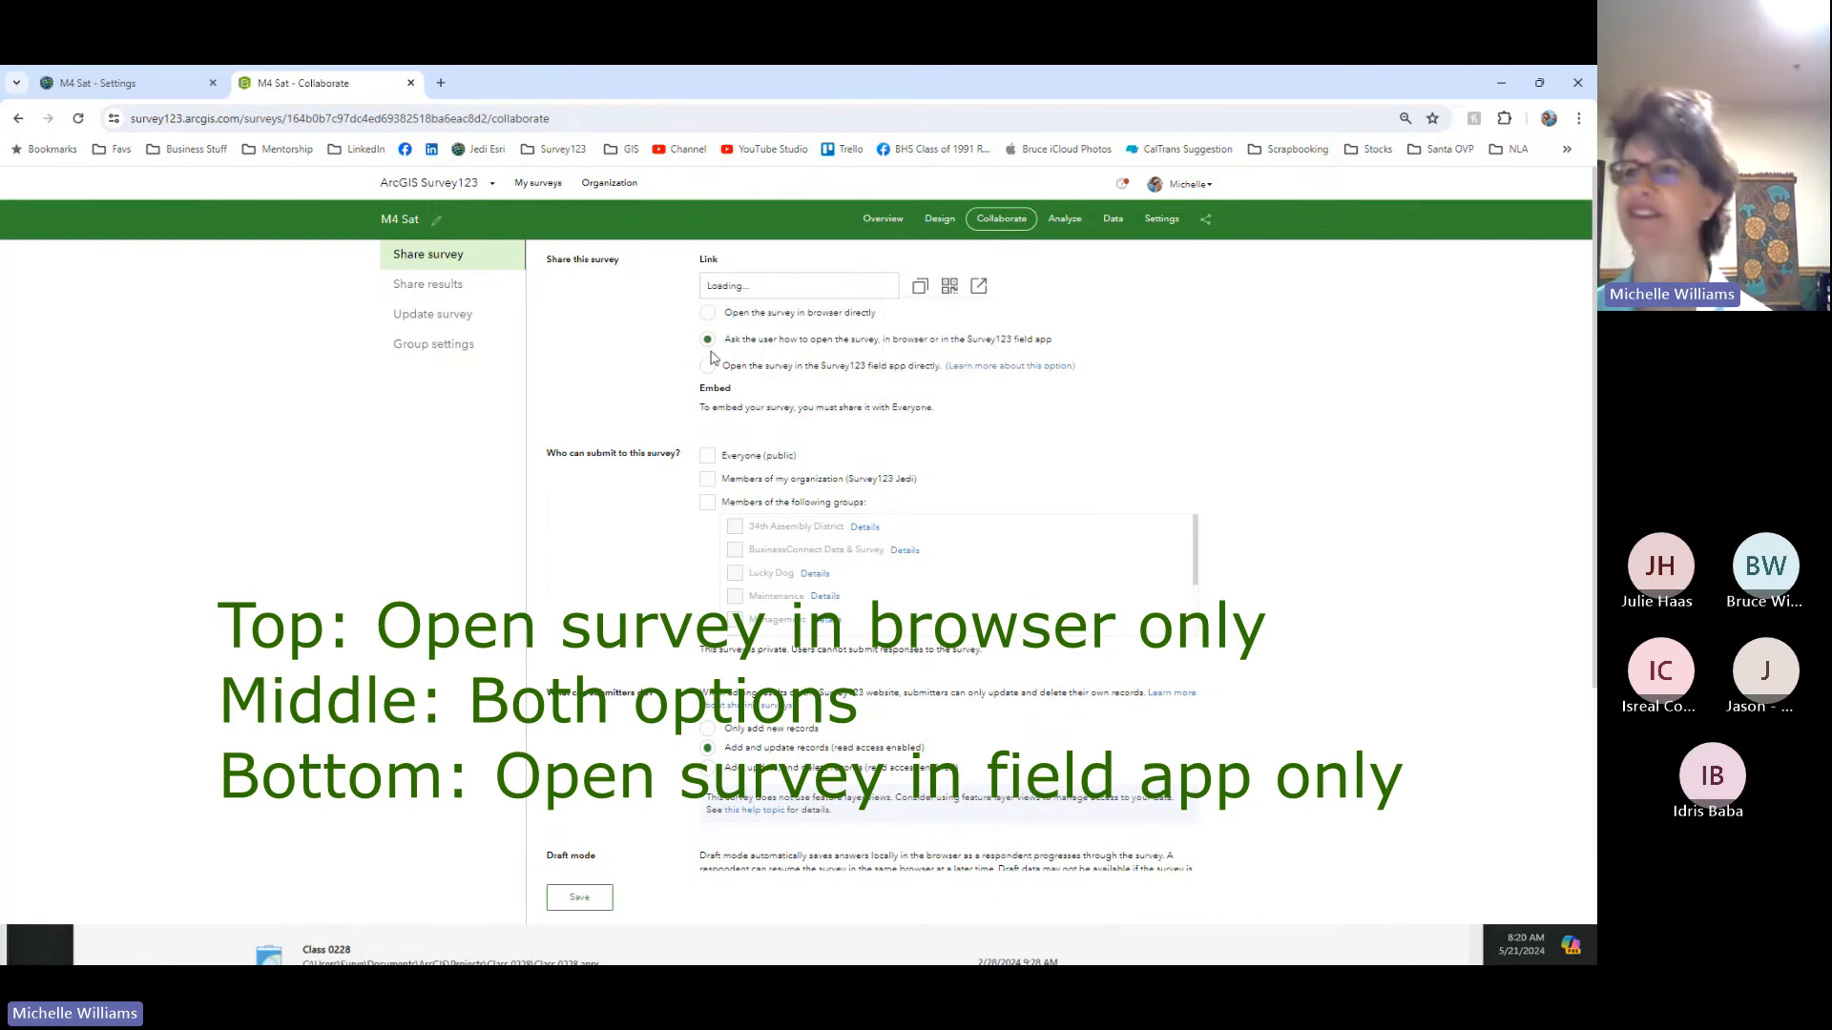
click(707, 366)
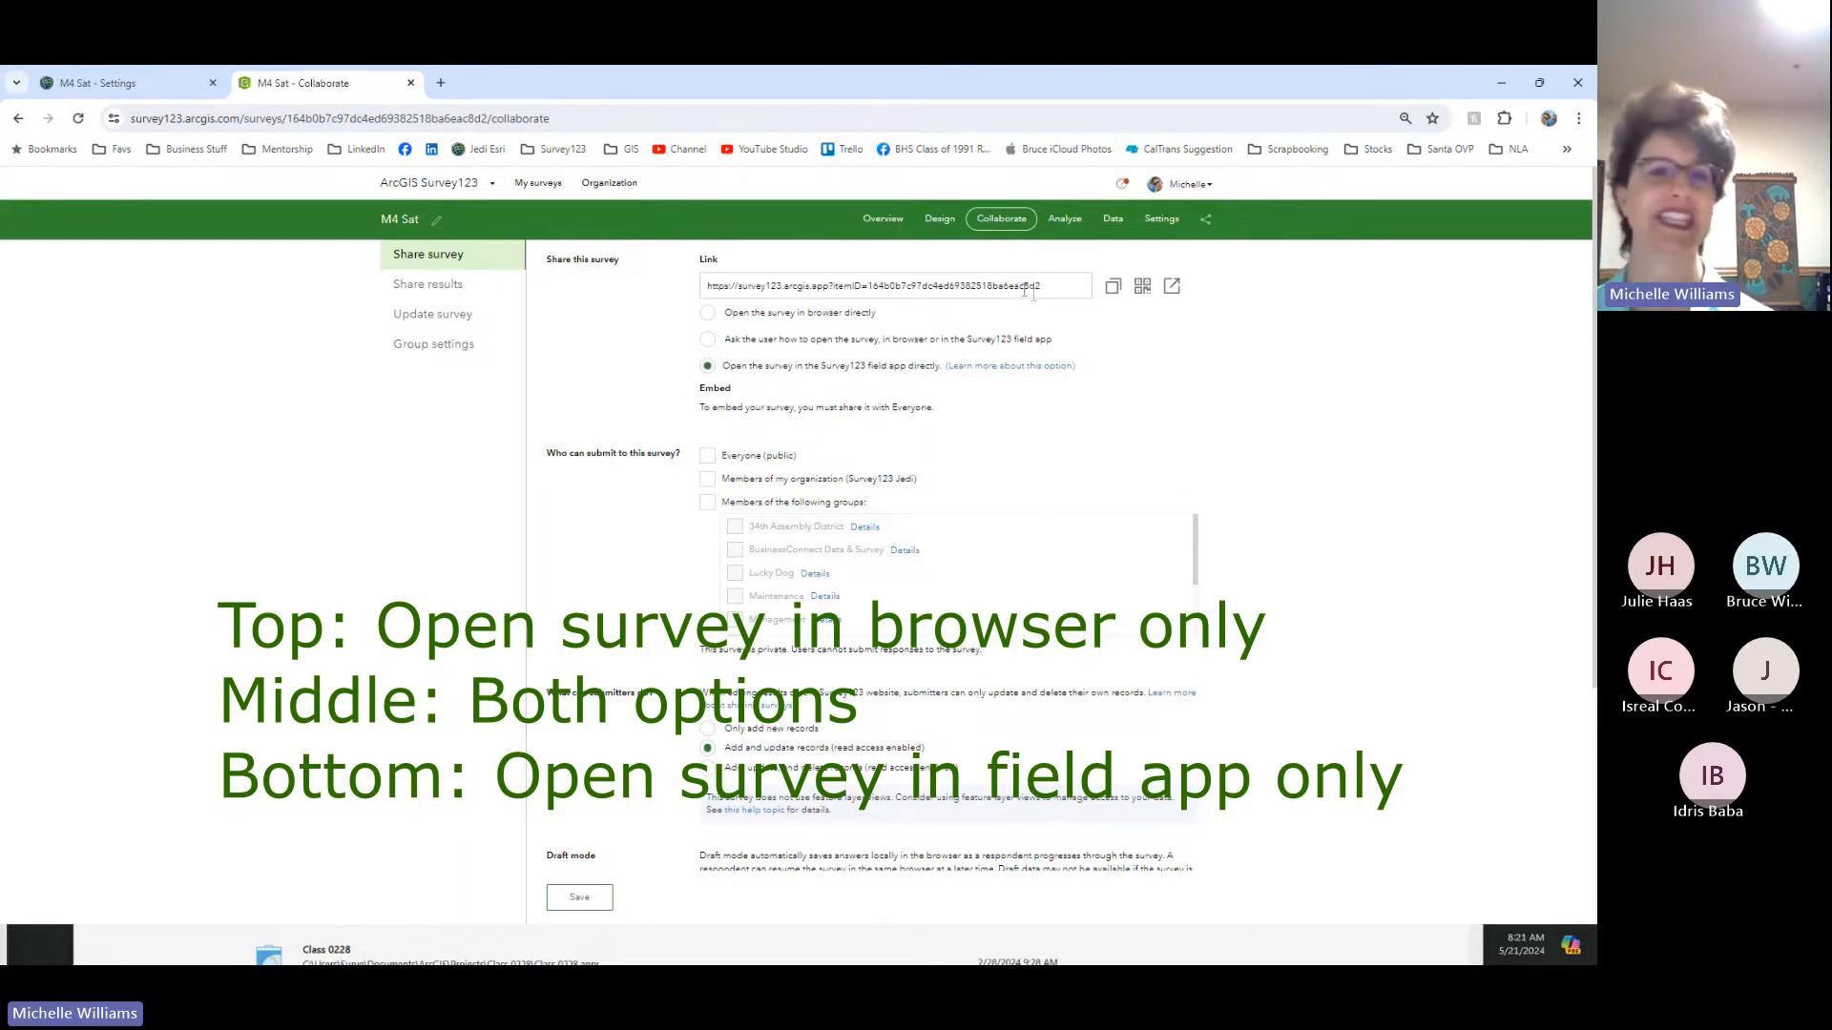
Step: Let everyone (public) submit to the survey and save the sharing, including the M4 Sat web map
scroll(622, 528, down, 1)
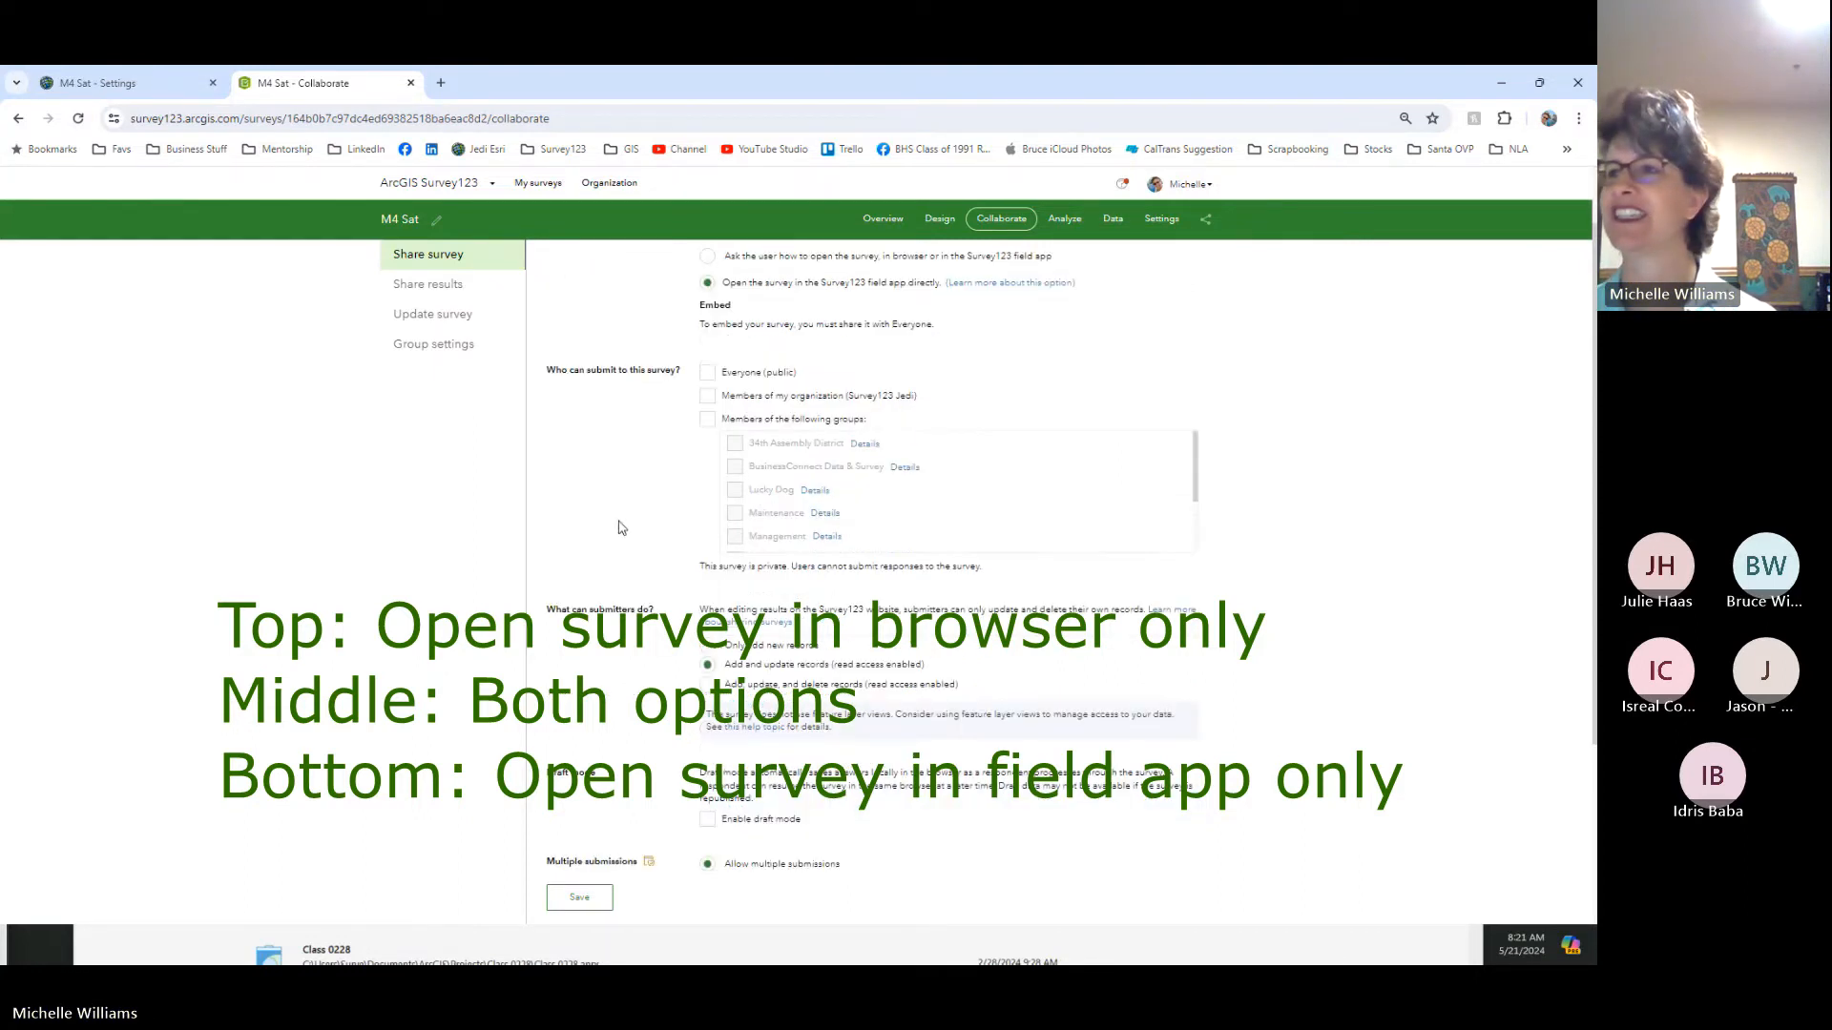
click(707, 374)
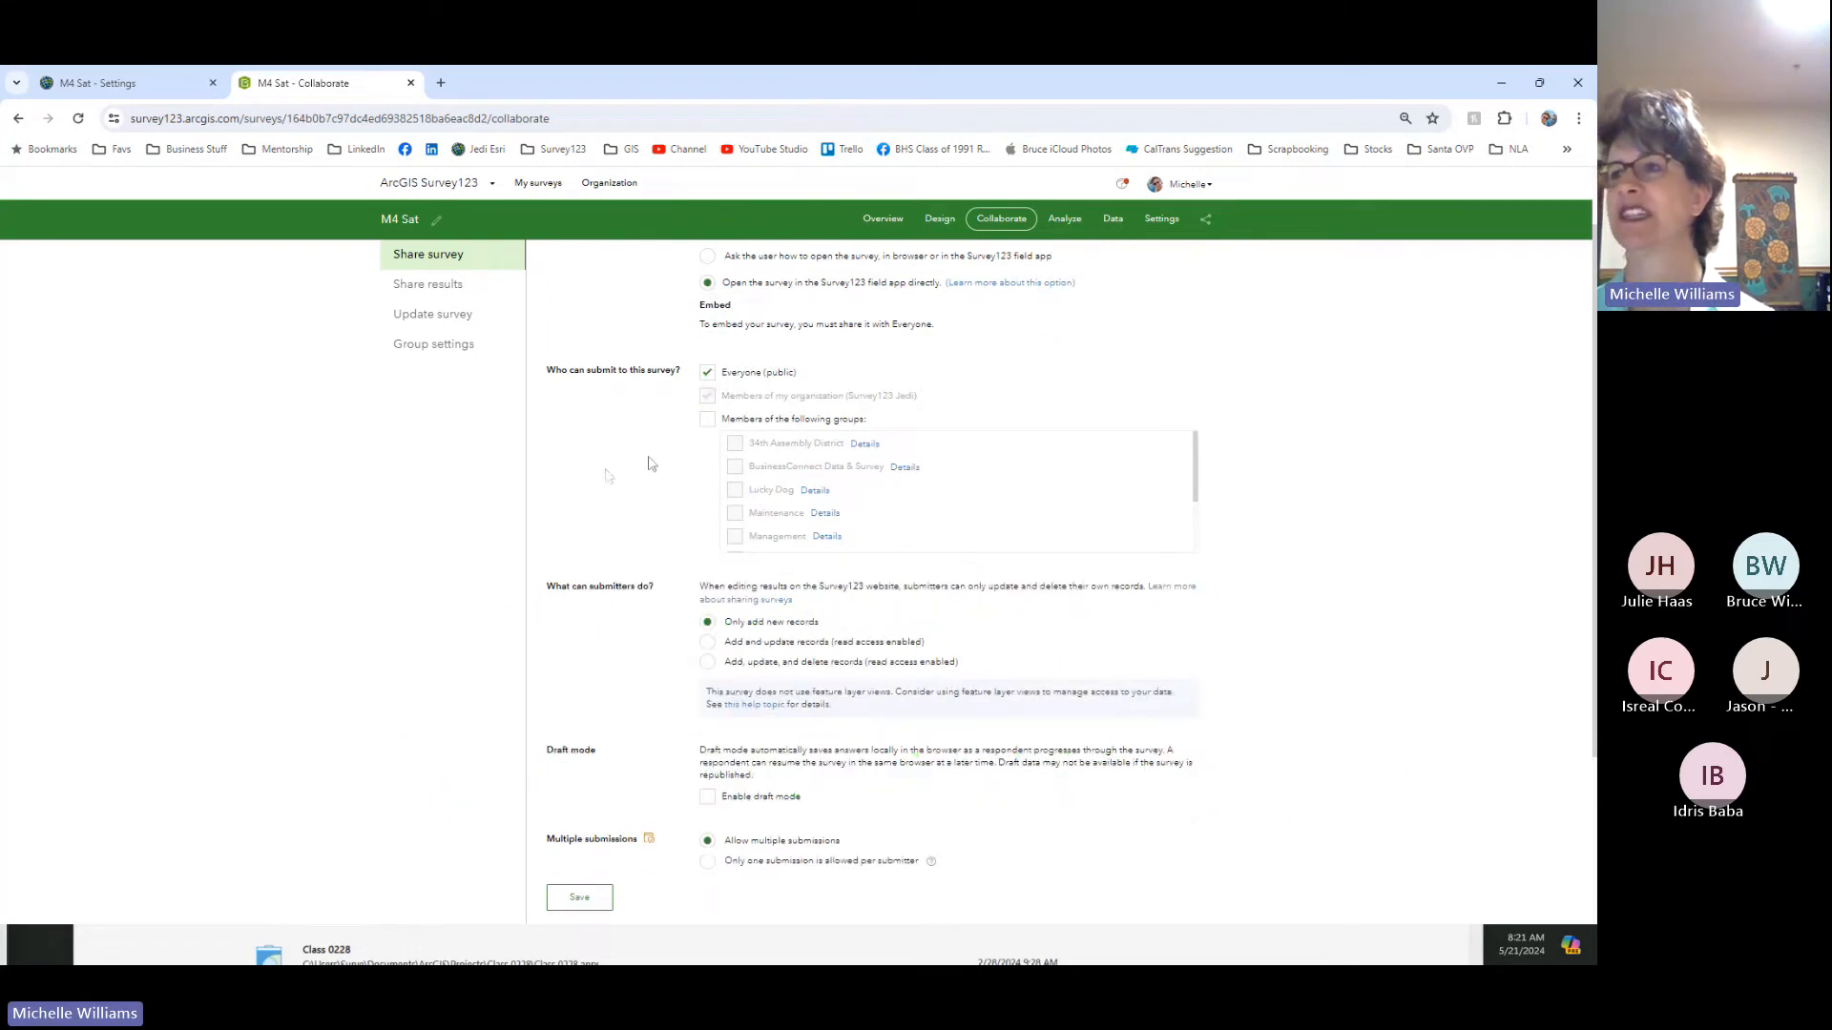
scroll(627, 614, down, 3)
click(579, 896)
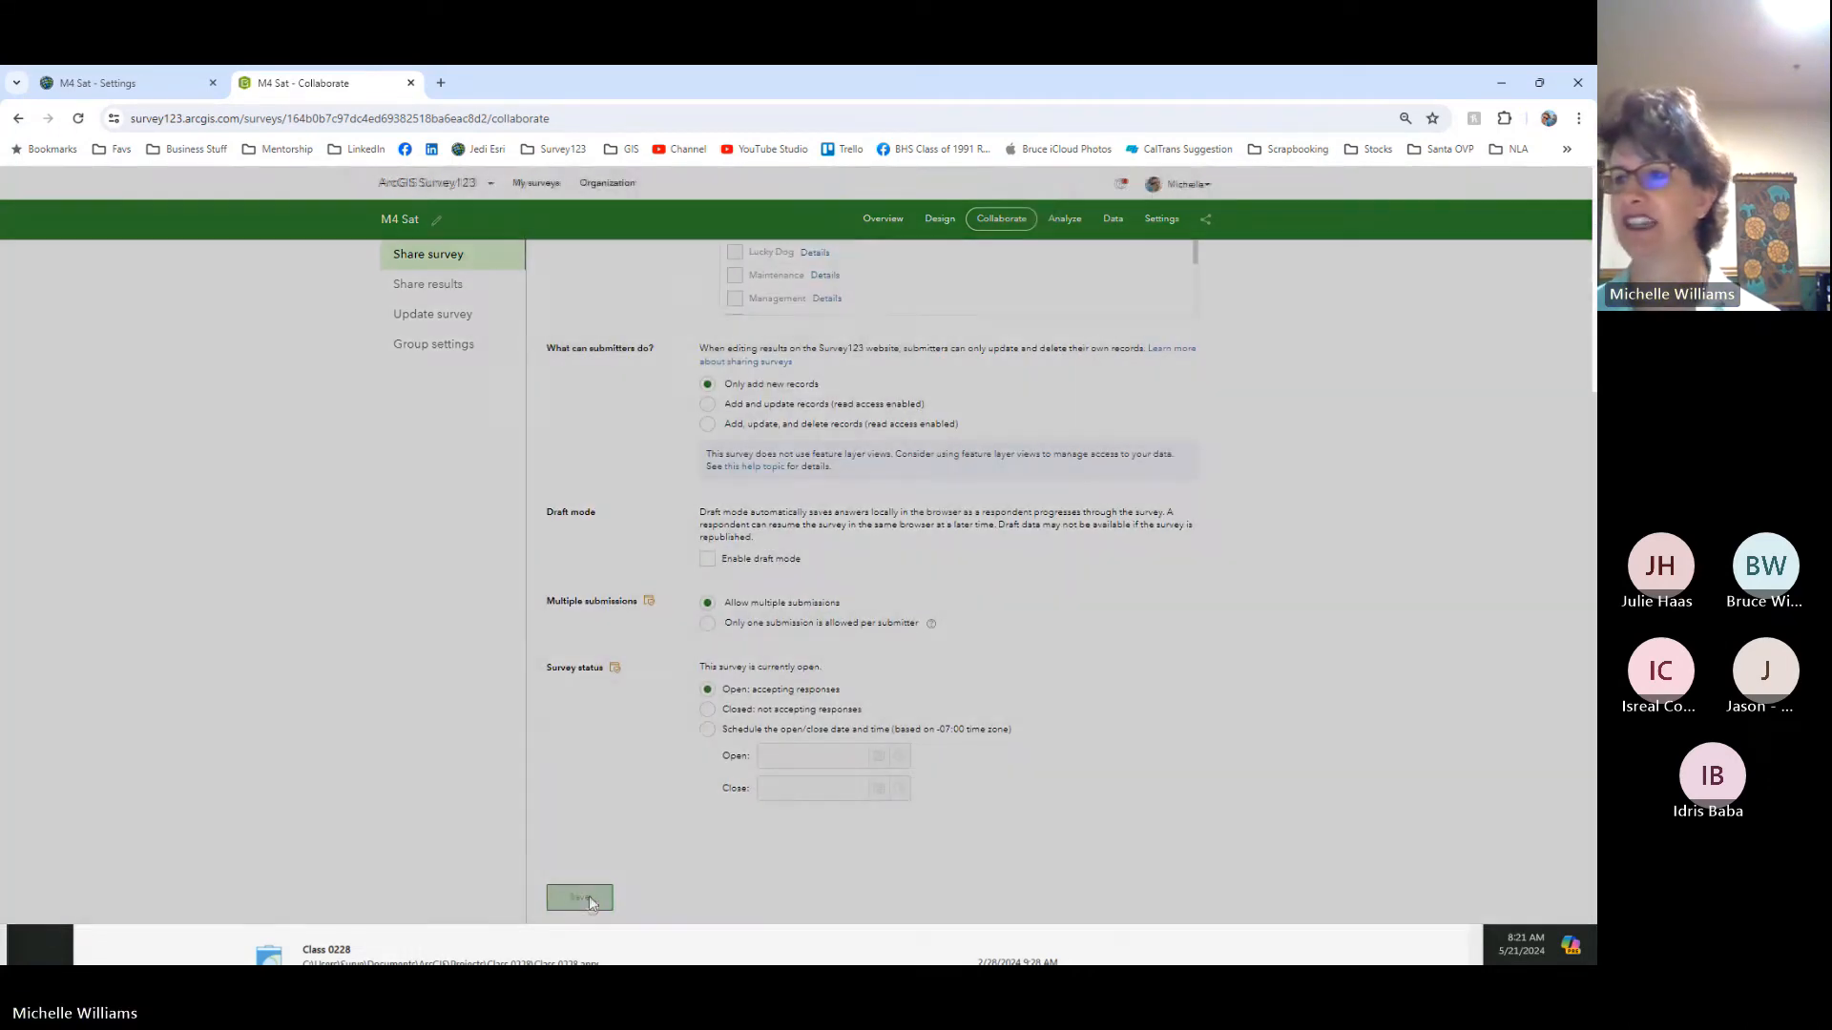
click(953, 372)
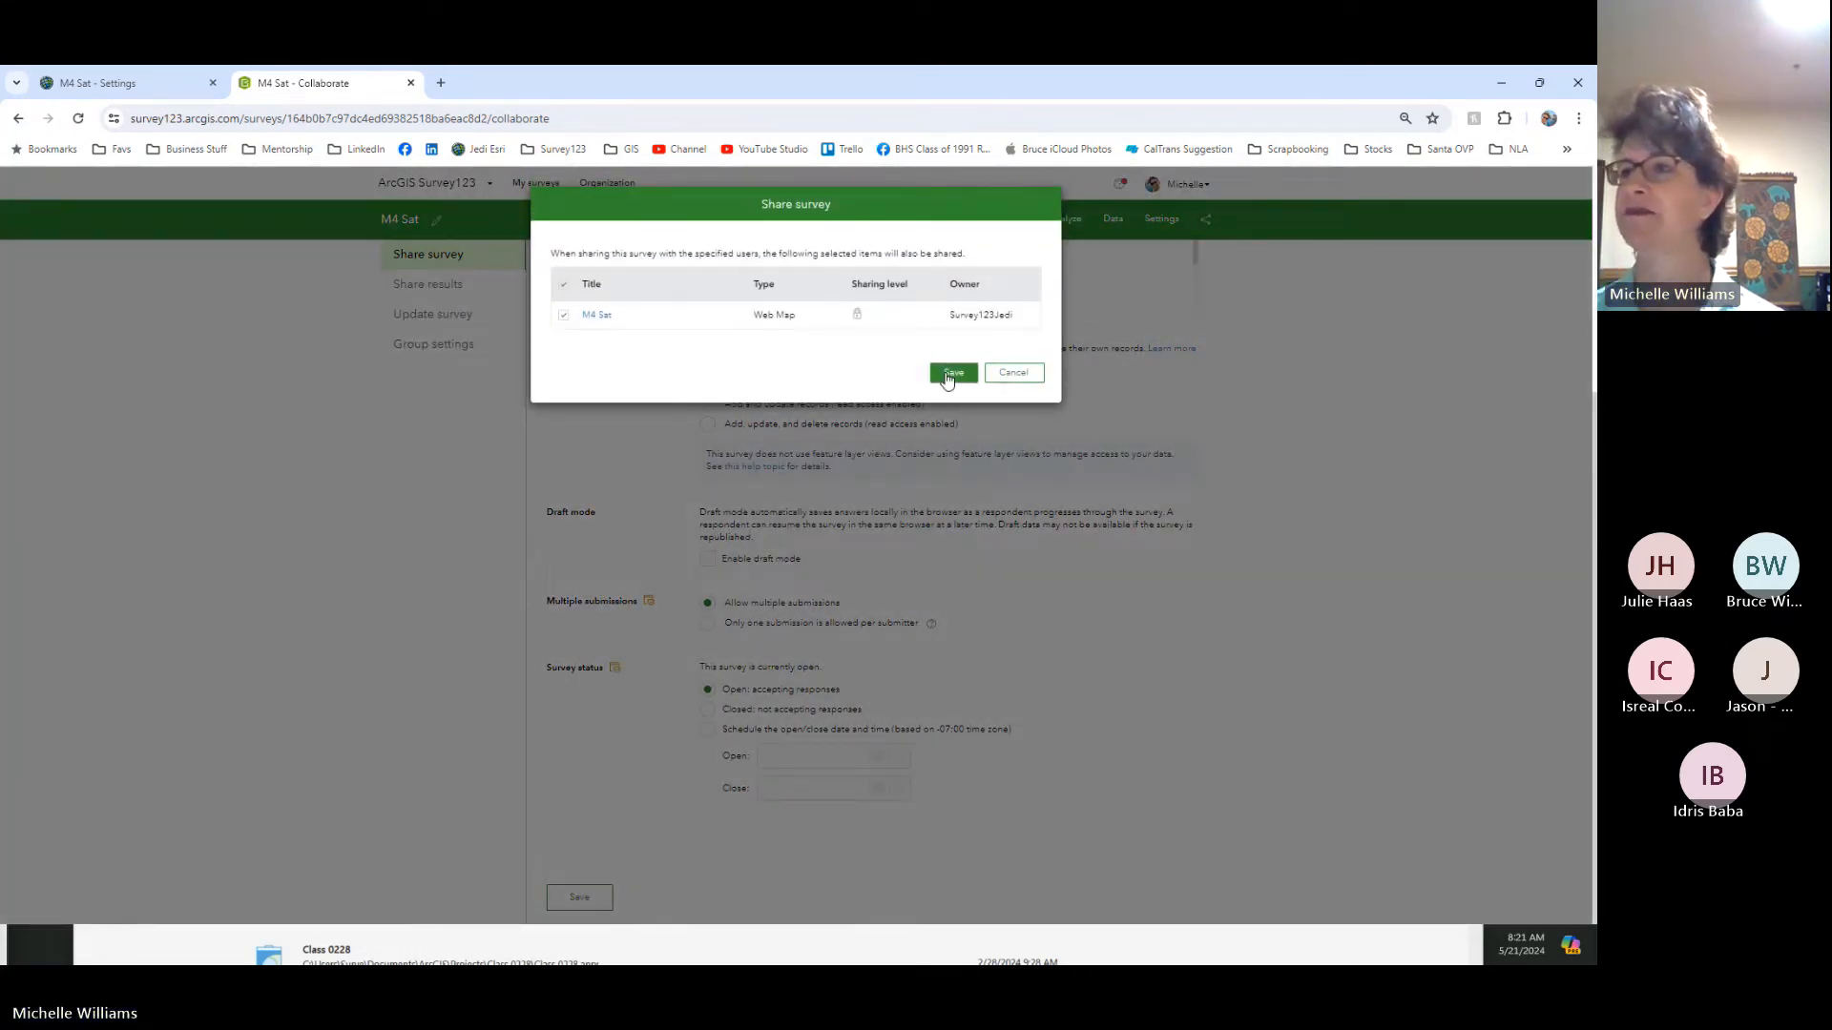
Step: Share the survey results with members of the Survey123 Class group and save
click(429, 286)
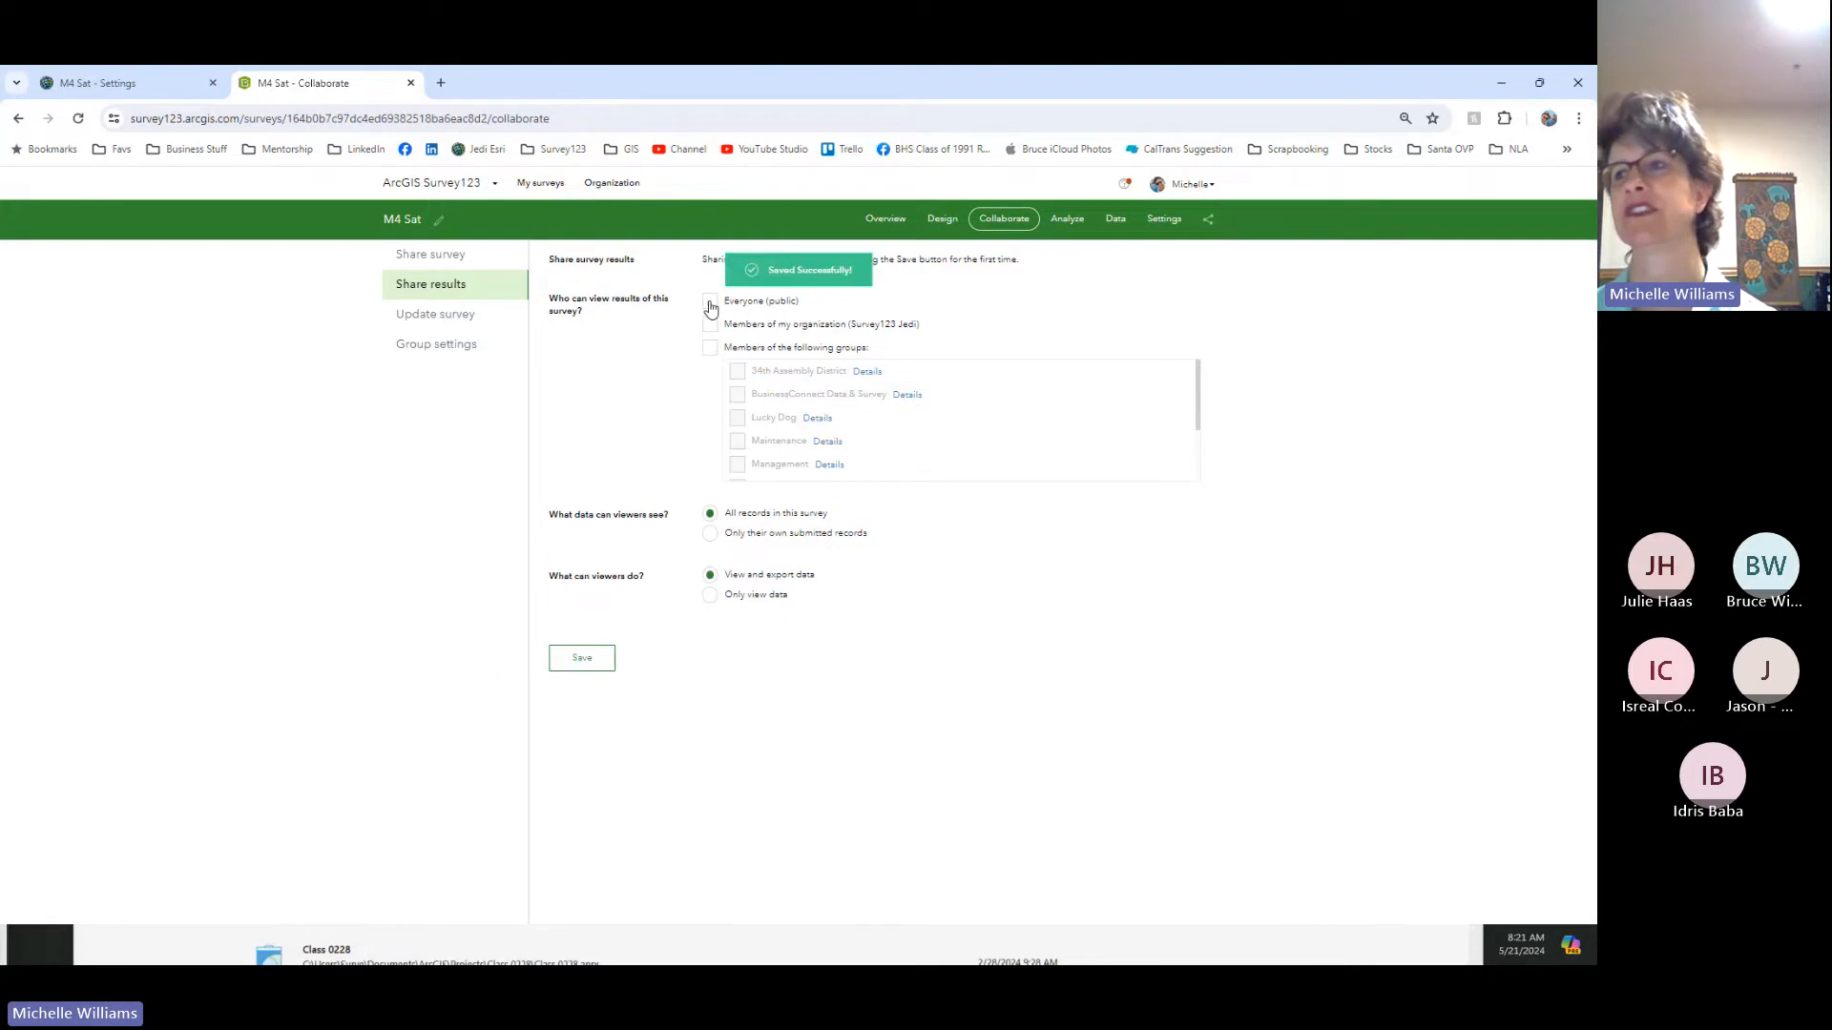
click(711, 351)
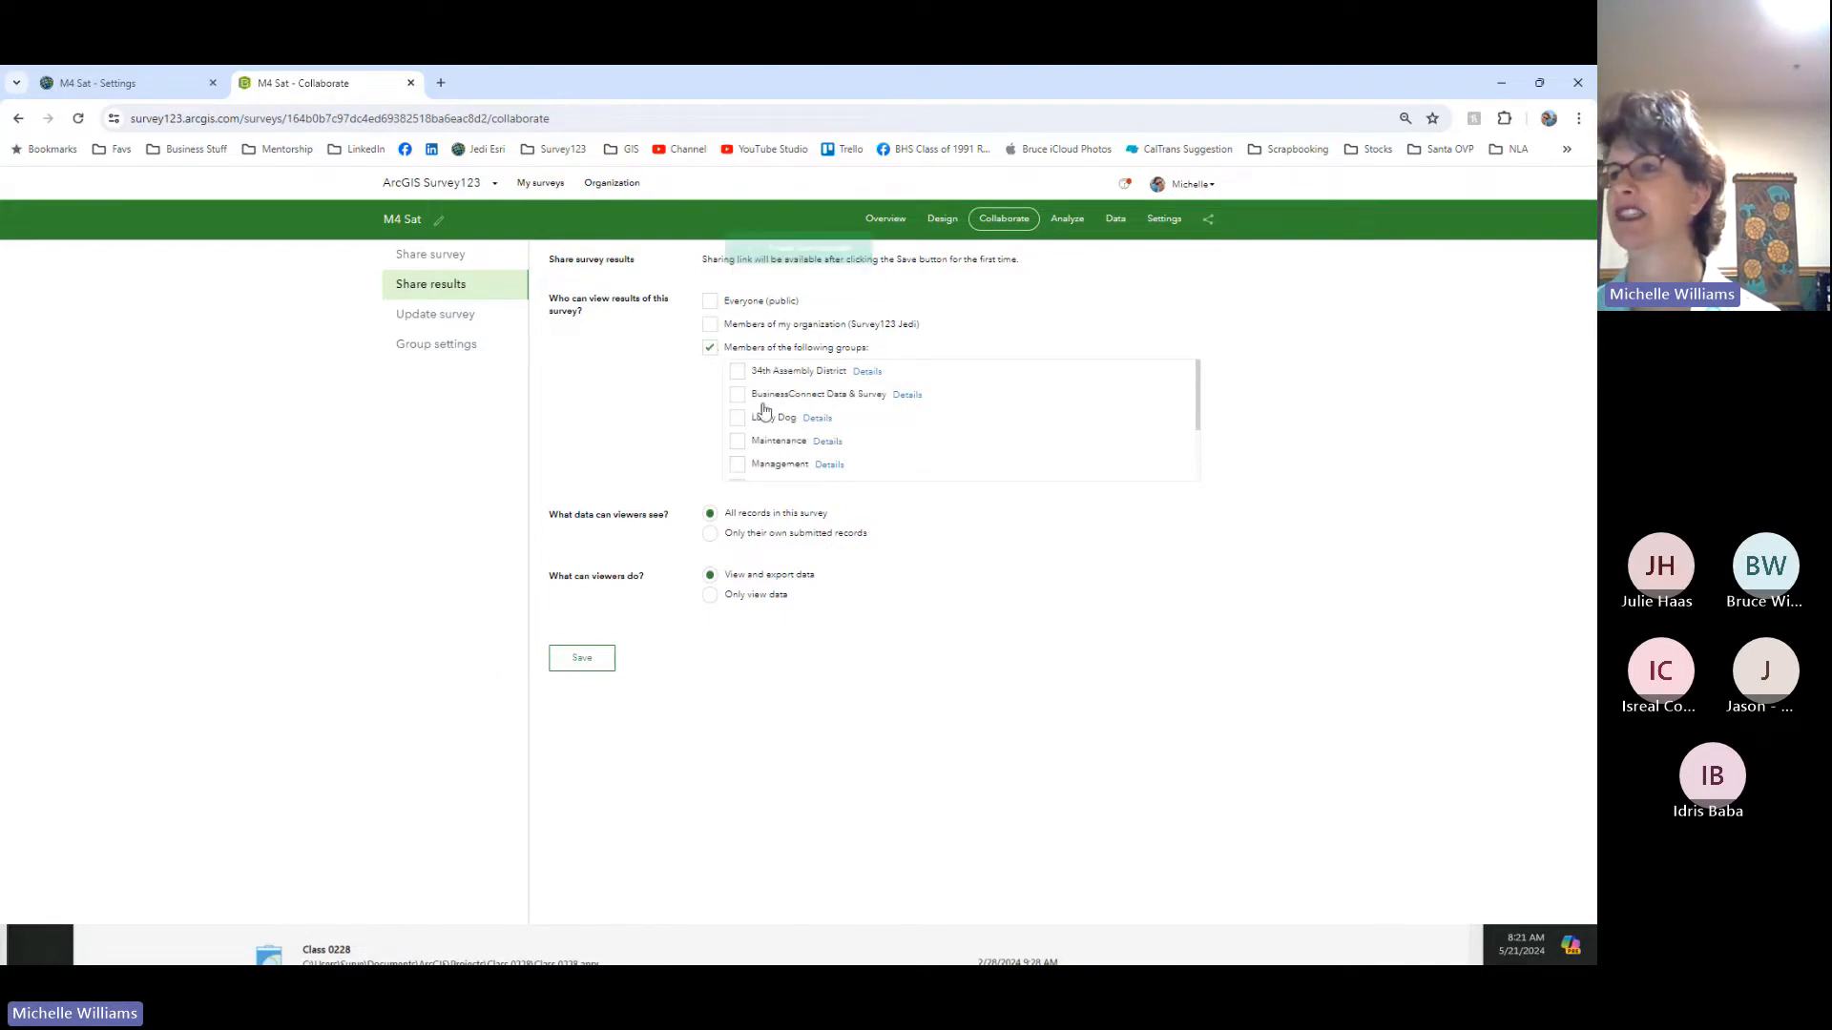
scroll(744, 423, down, 1)
scroll(745, 424, down, 2)
click(737, 422)
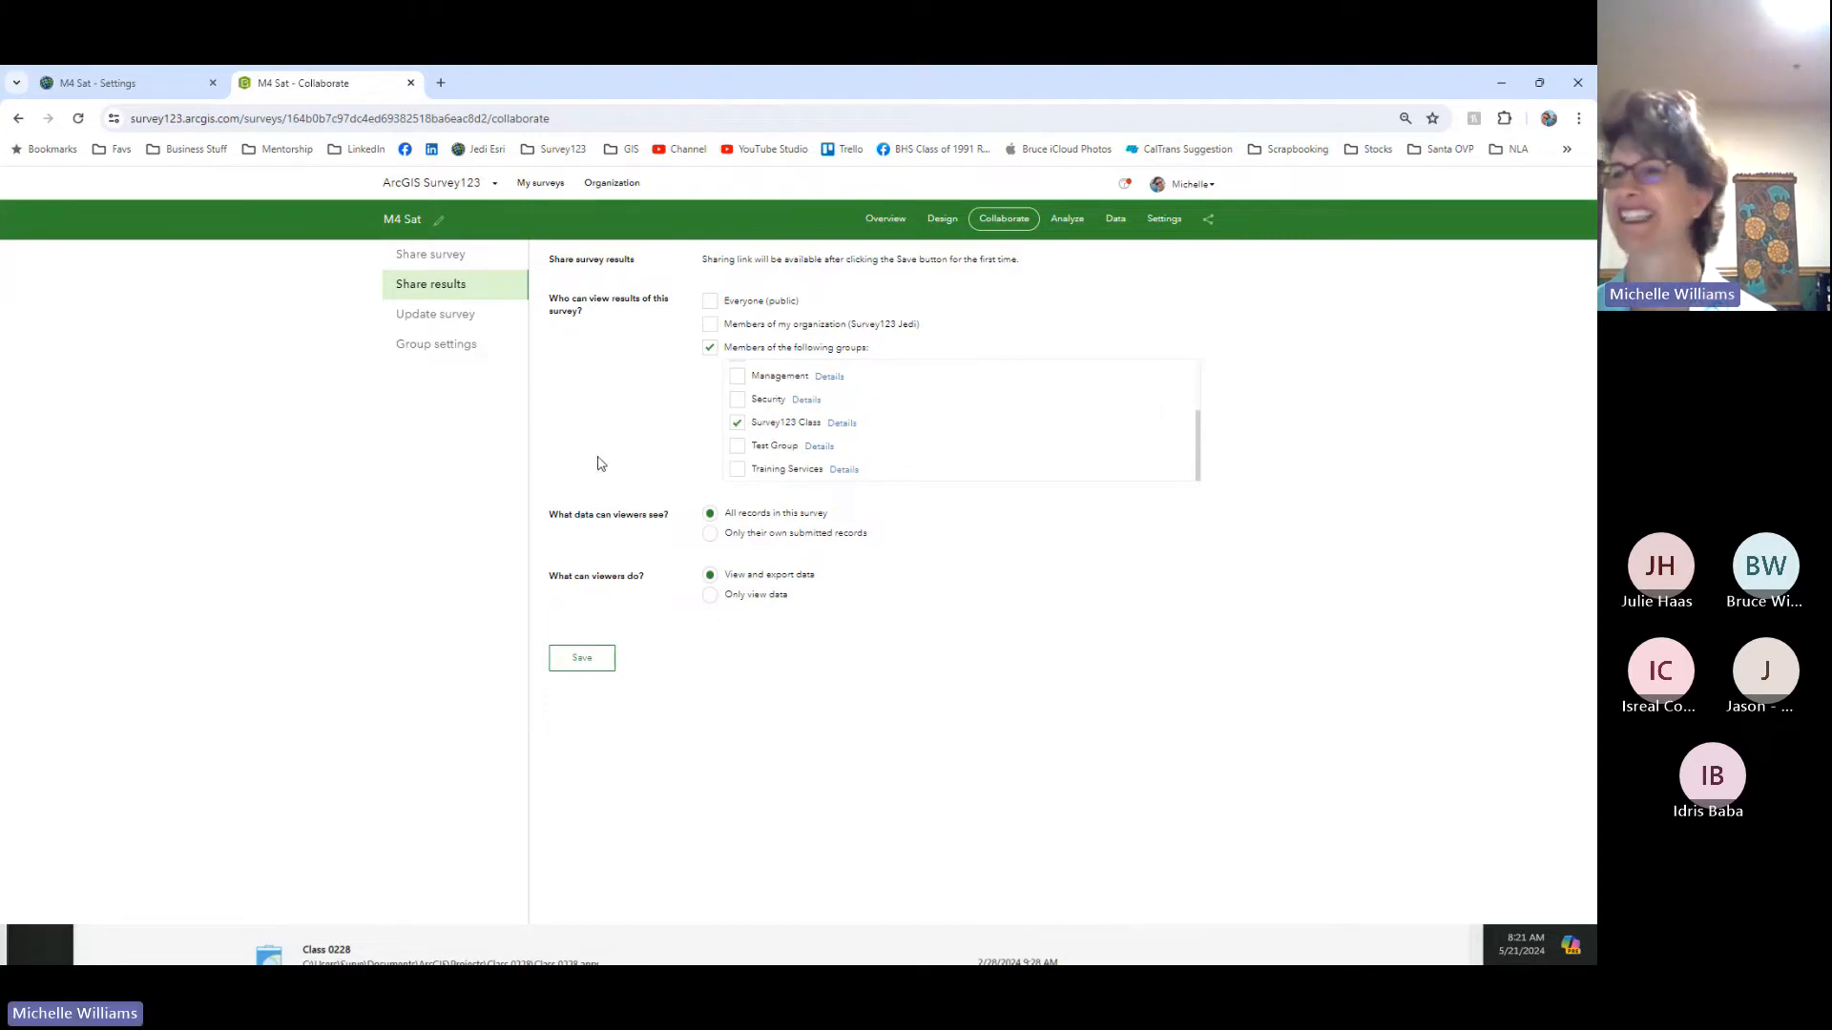
click(584, 658)
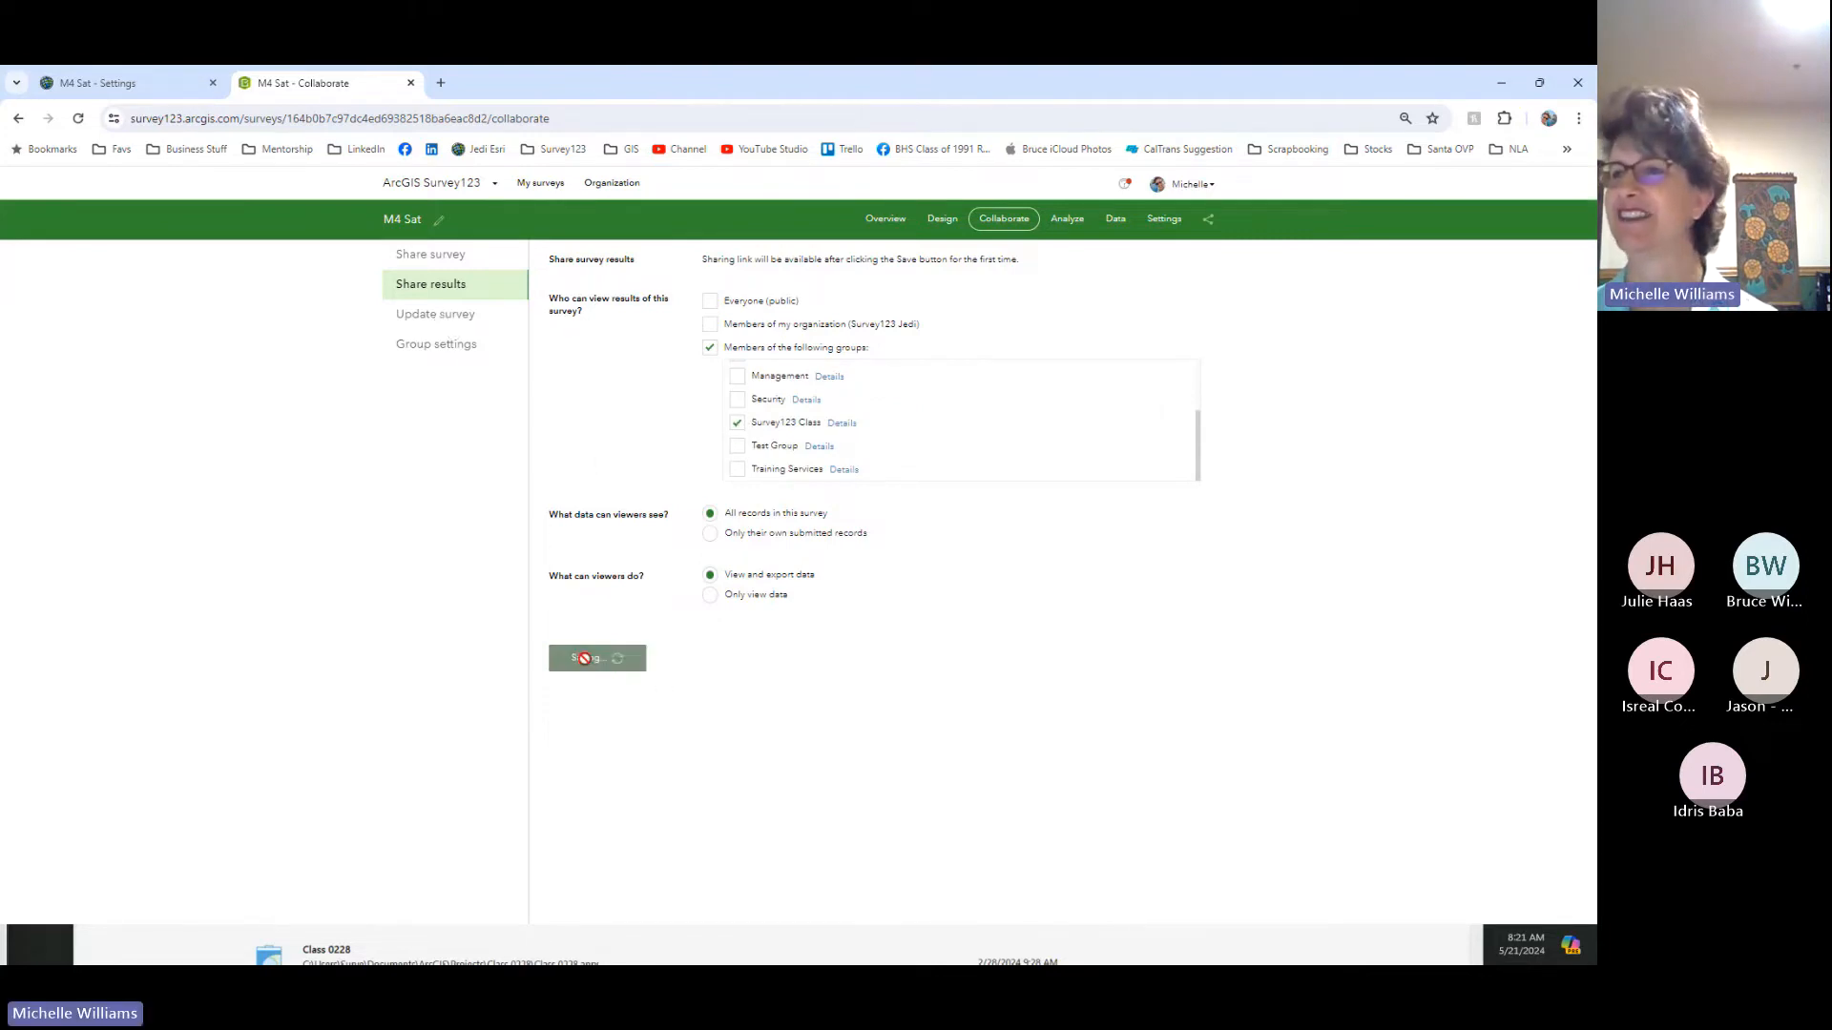
Step: Review the survey's update permissions and its group settings
click(465, 326)
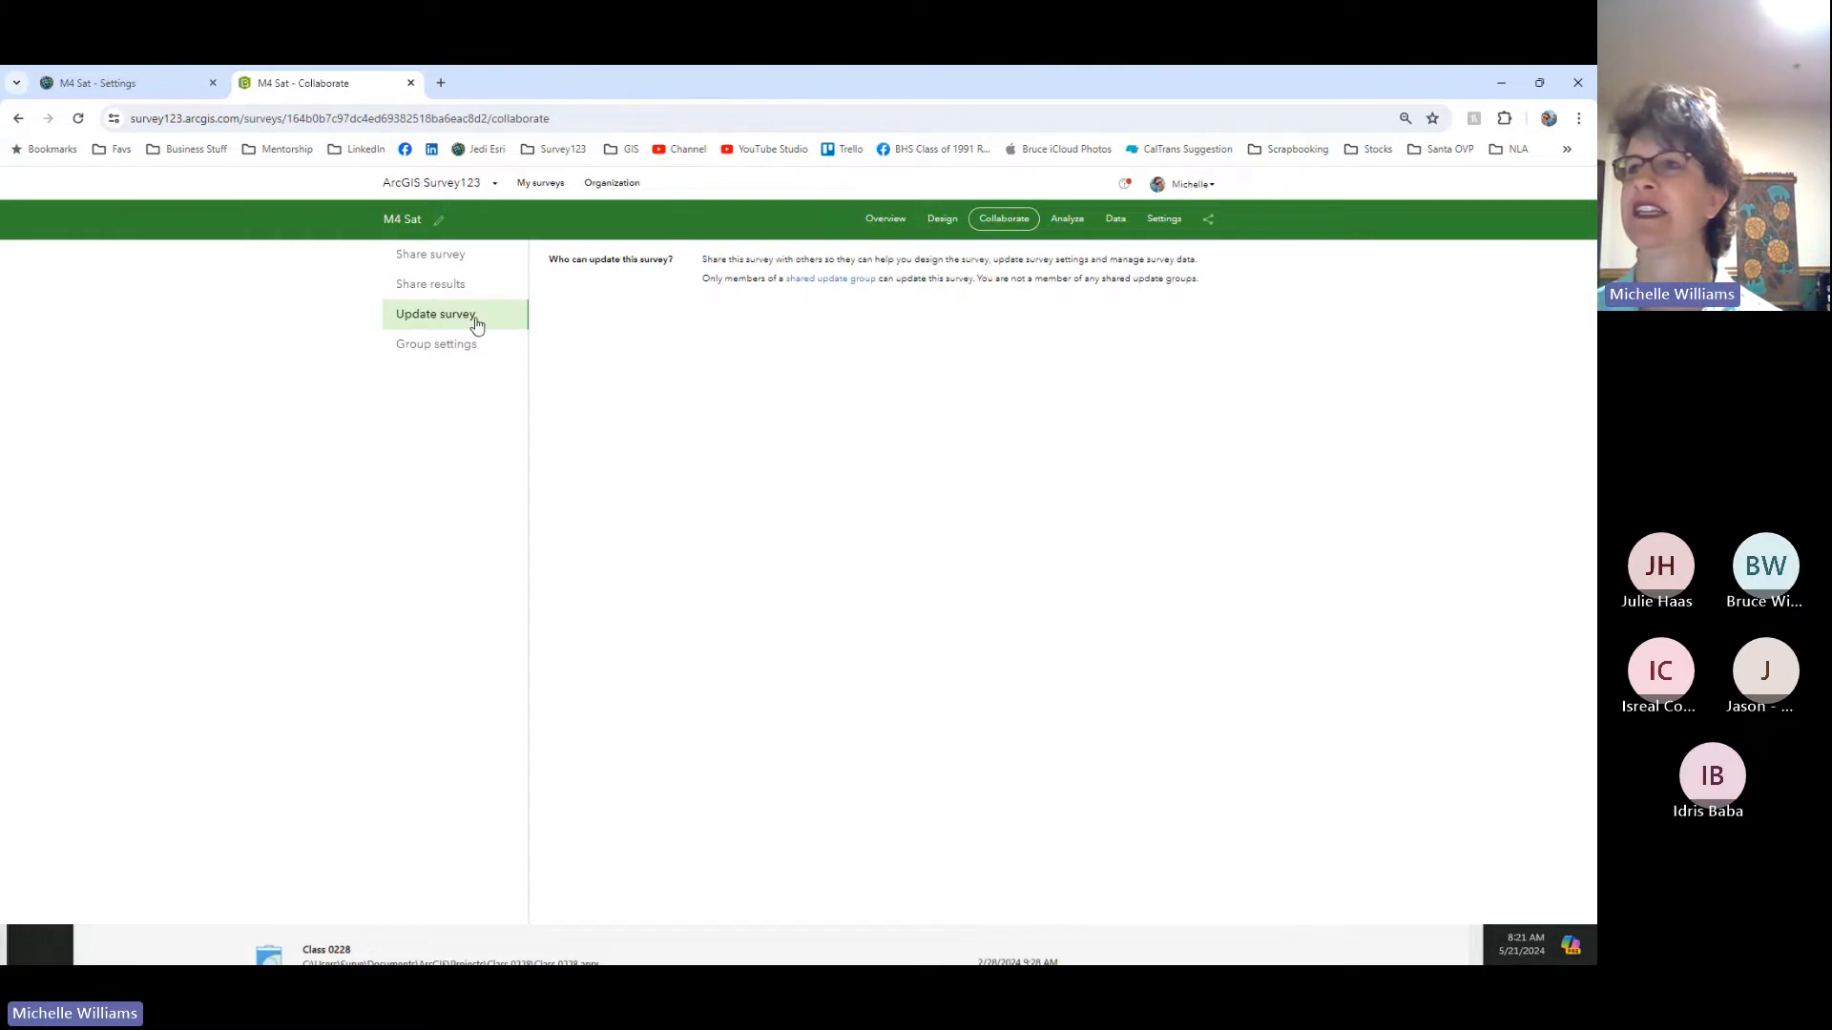
click(452, 352)
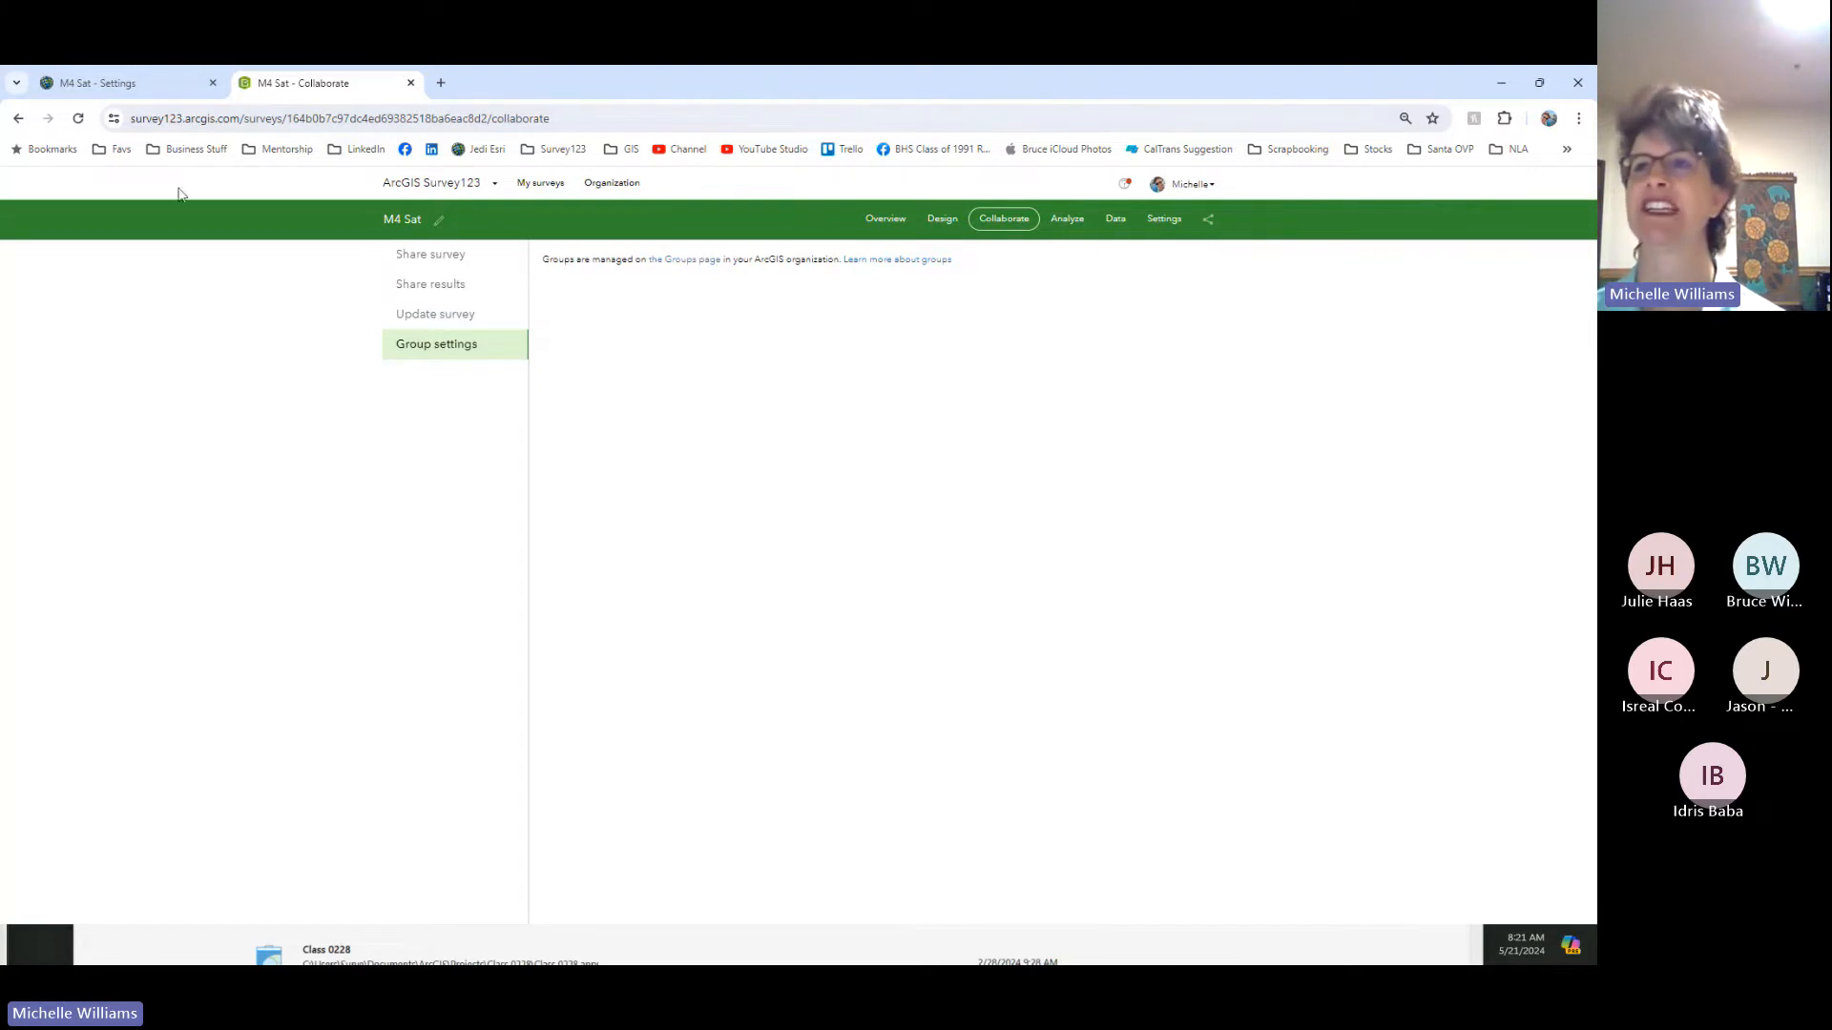
Step: Return to the Survey-M4 Sat folder in ArcGIS Online and check the sharing levels of the form and hosted feature layer
click(95, 83)
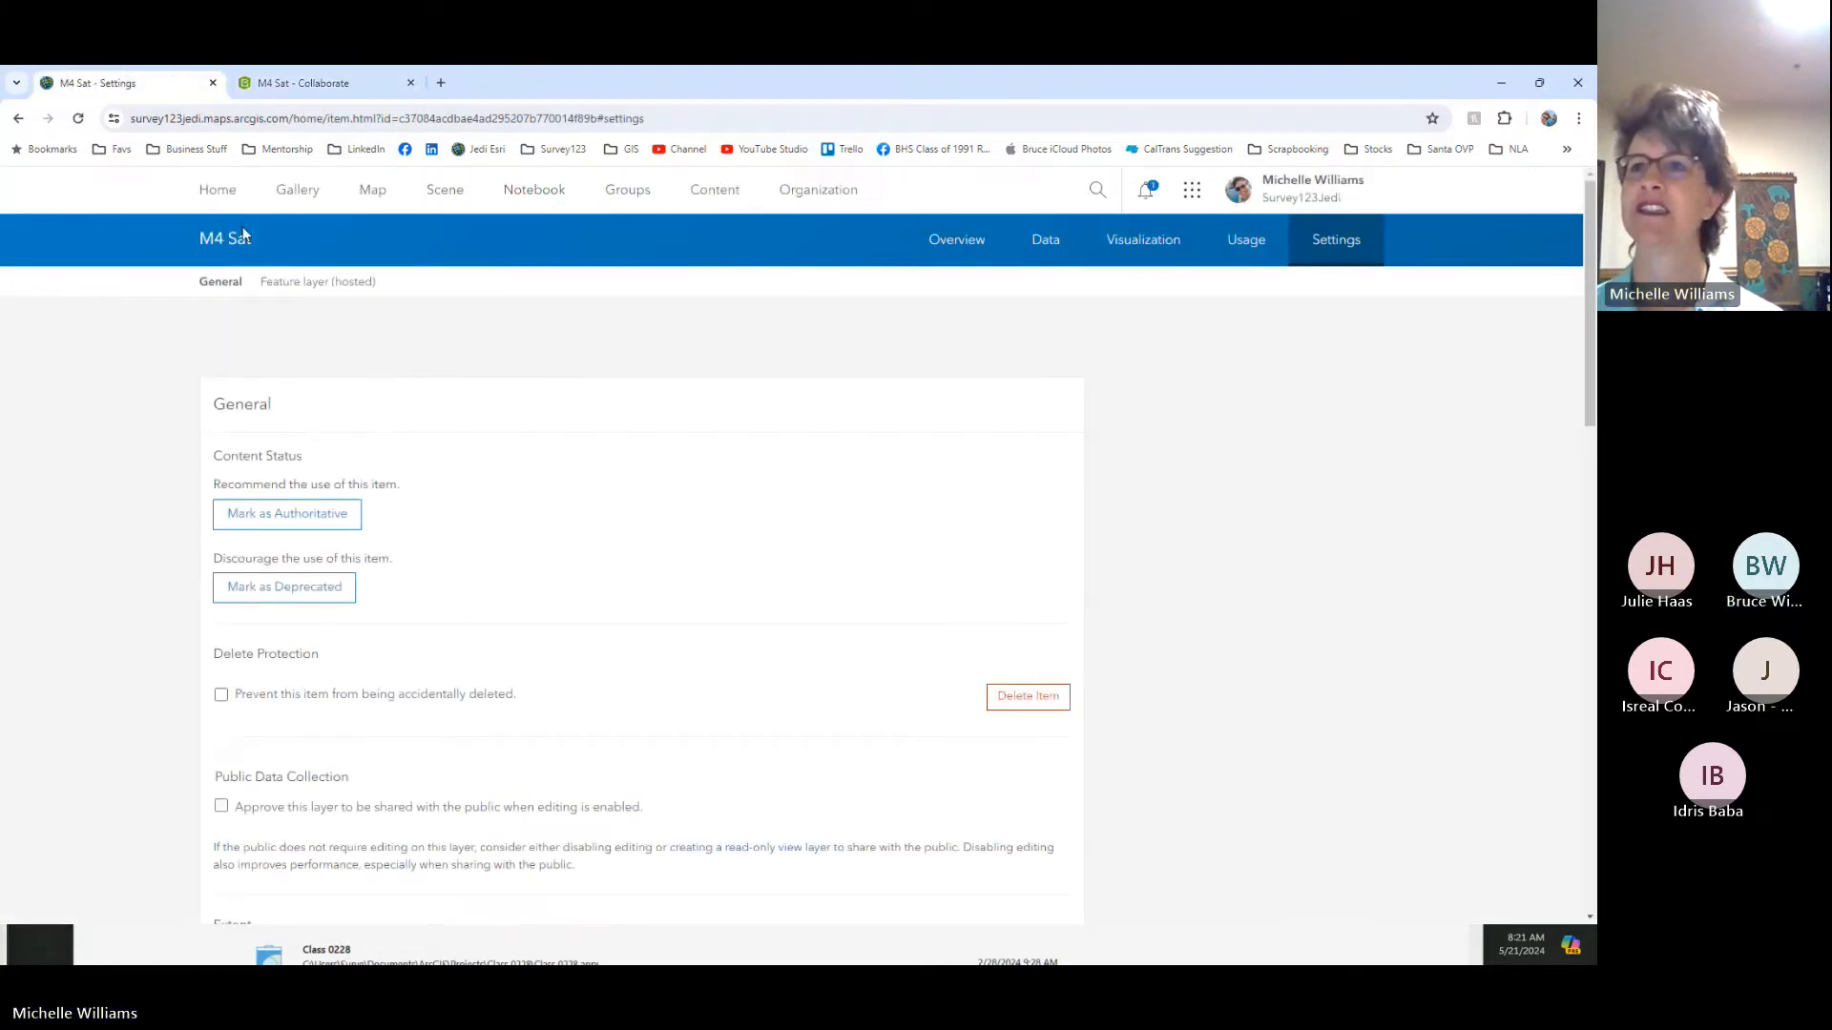
click(21, 120)
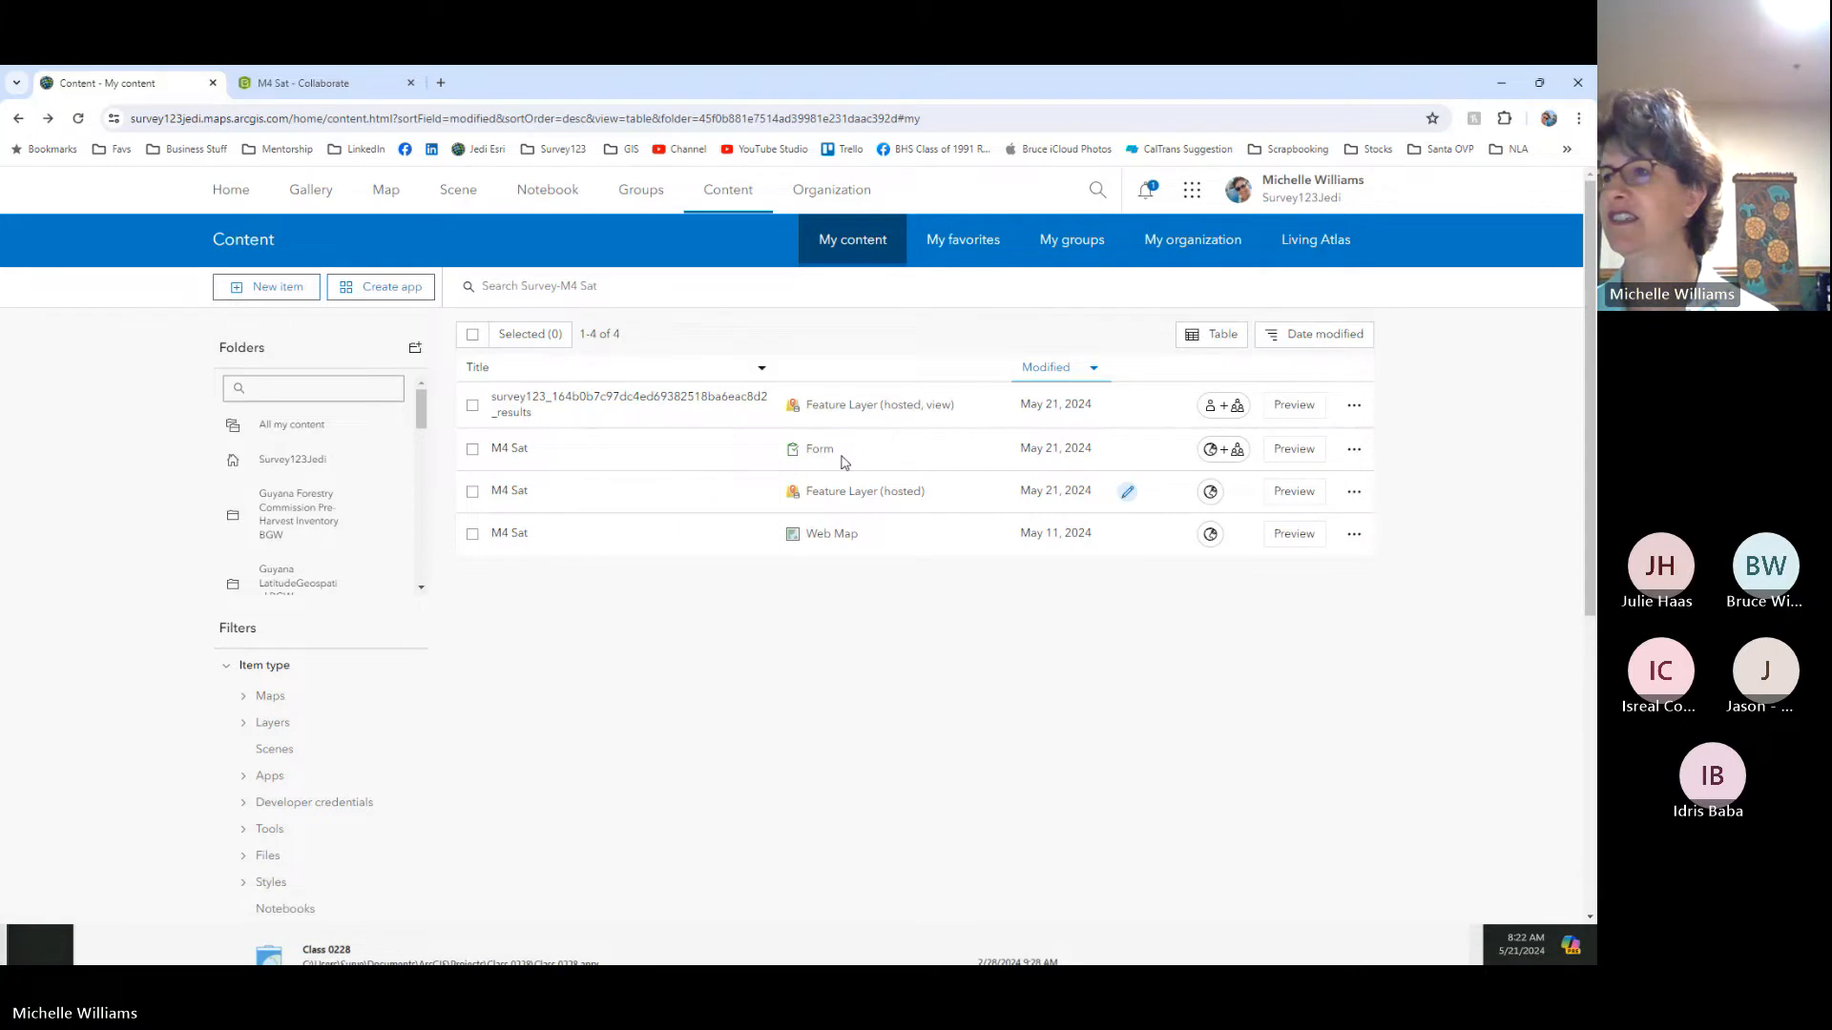
mouse_move(1221, 459)
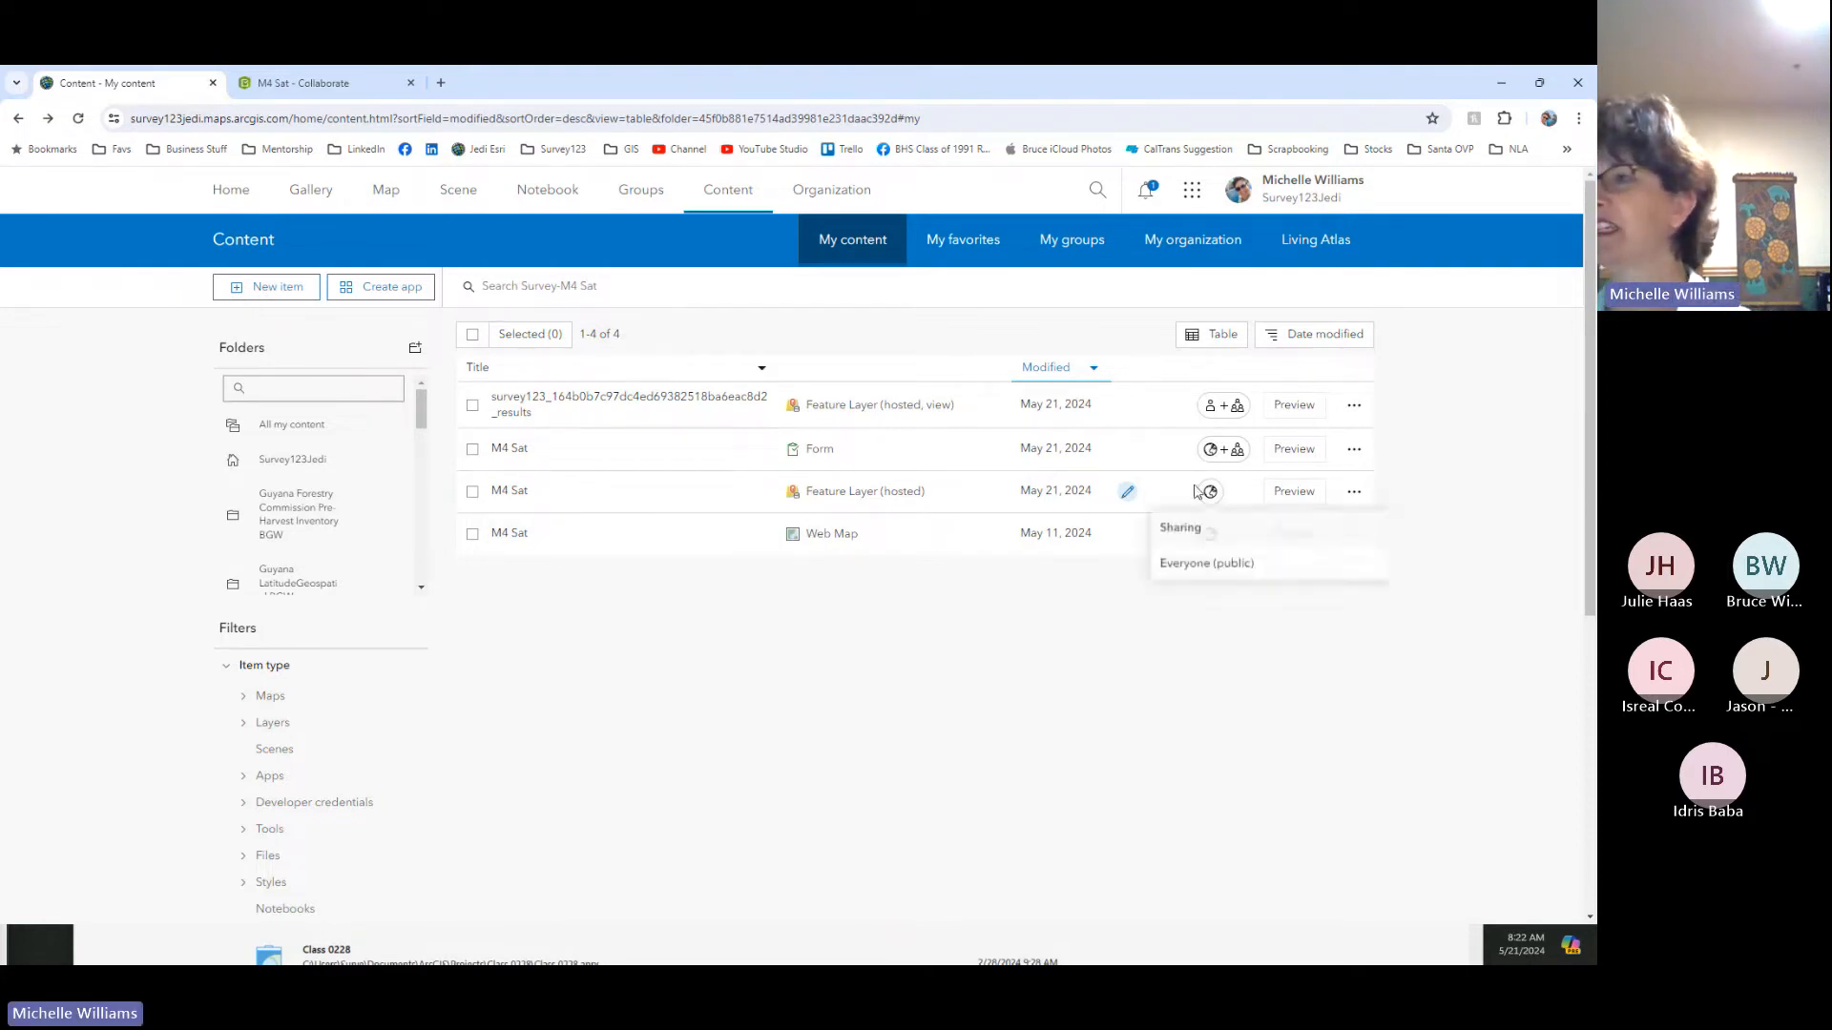
mouse_move(1209, 496)
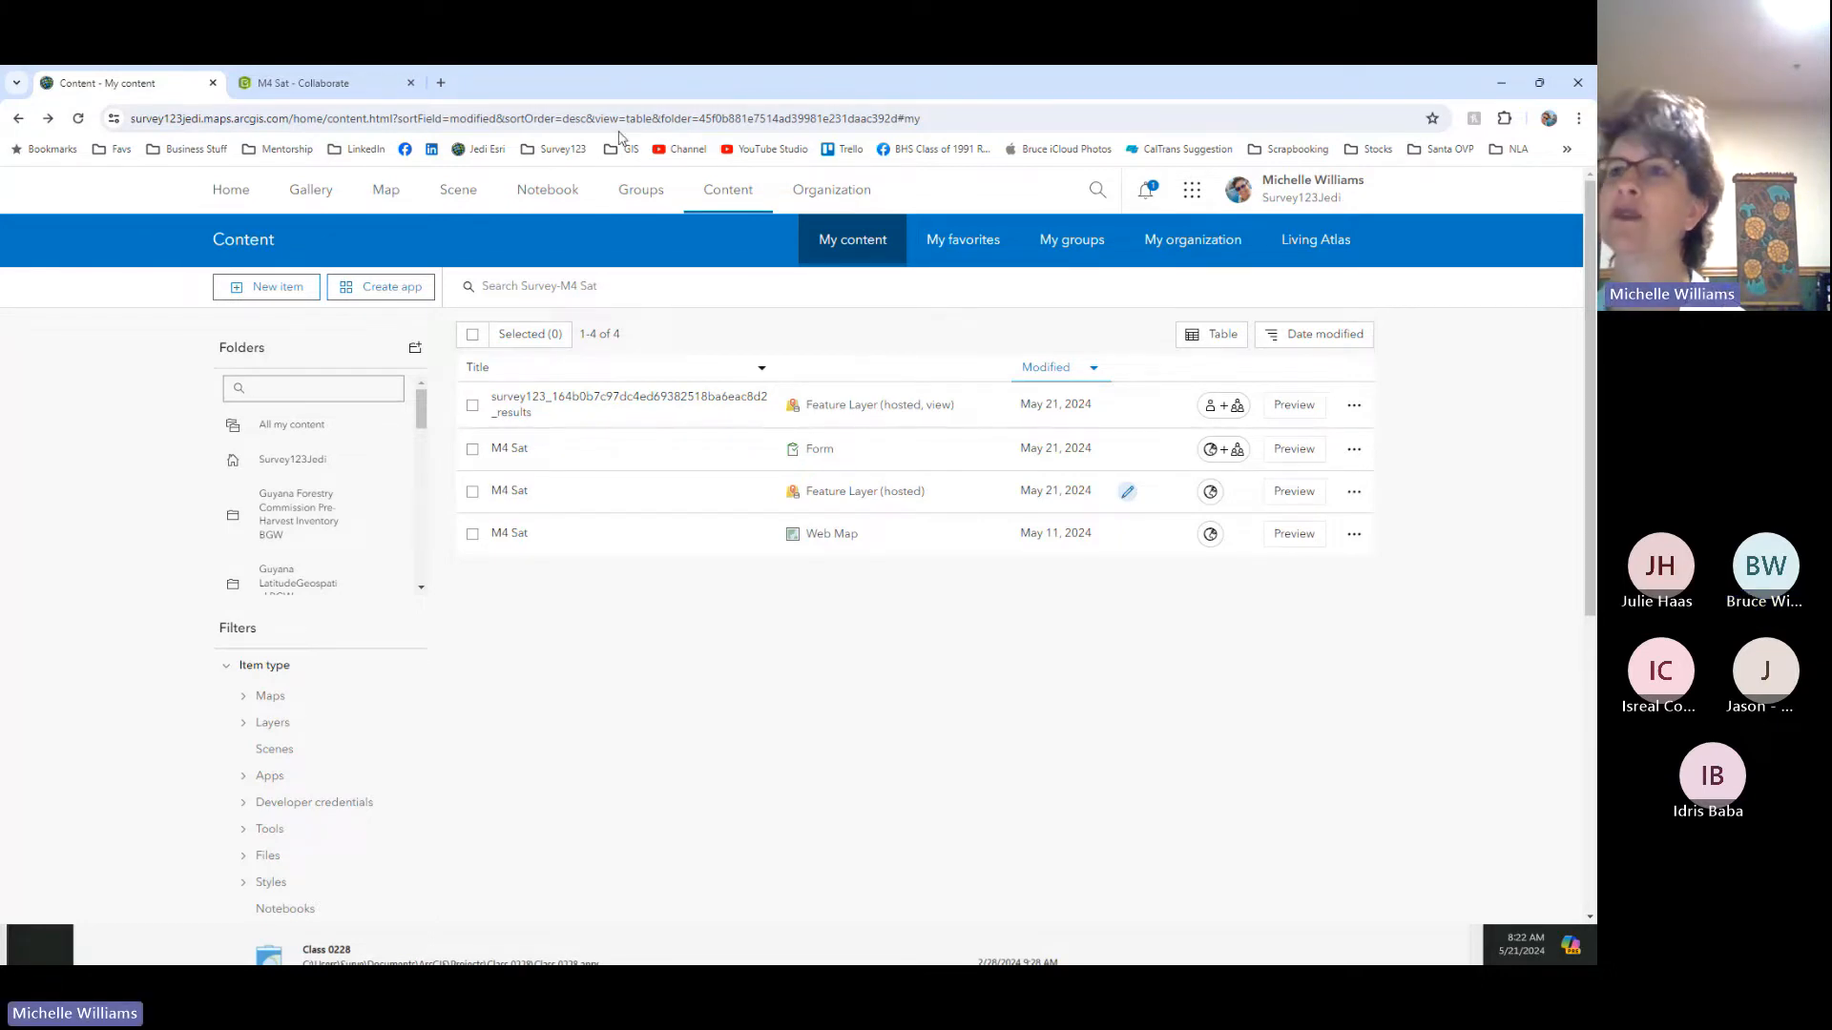
Step: Review the Survey123 sharing link's options for opening the survey in browser or field app, and return to the ArcGIS Online content
click(375, 85)
click(403, 258)
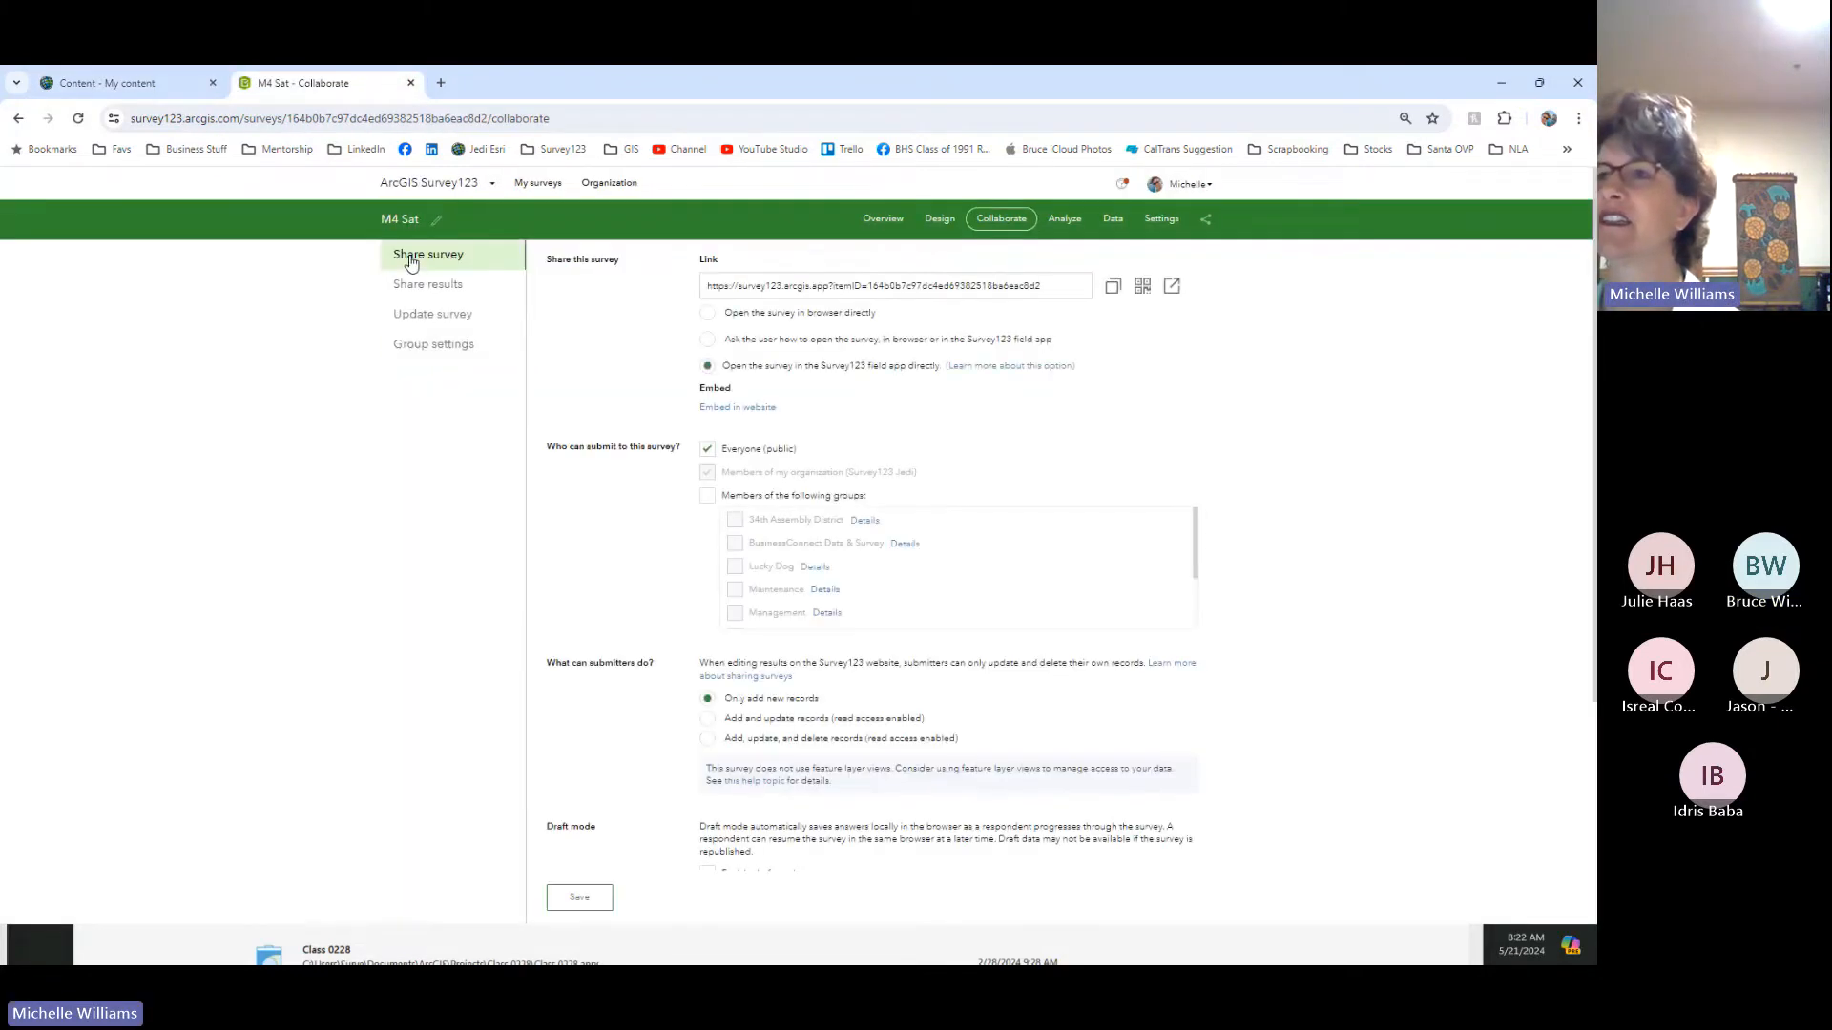
click(707, 337)
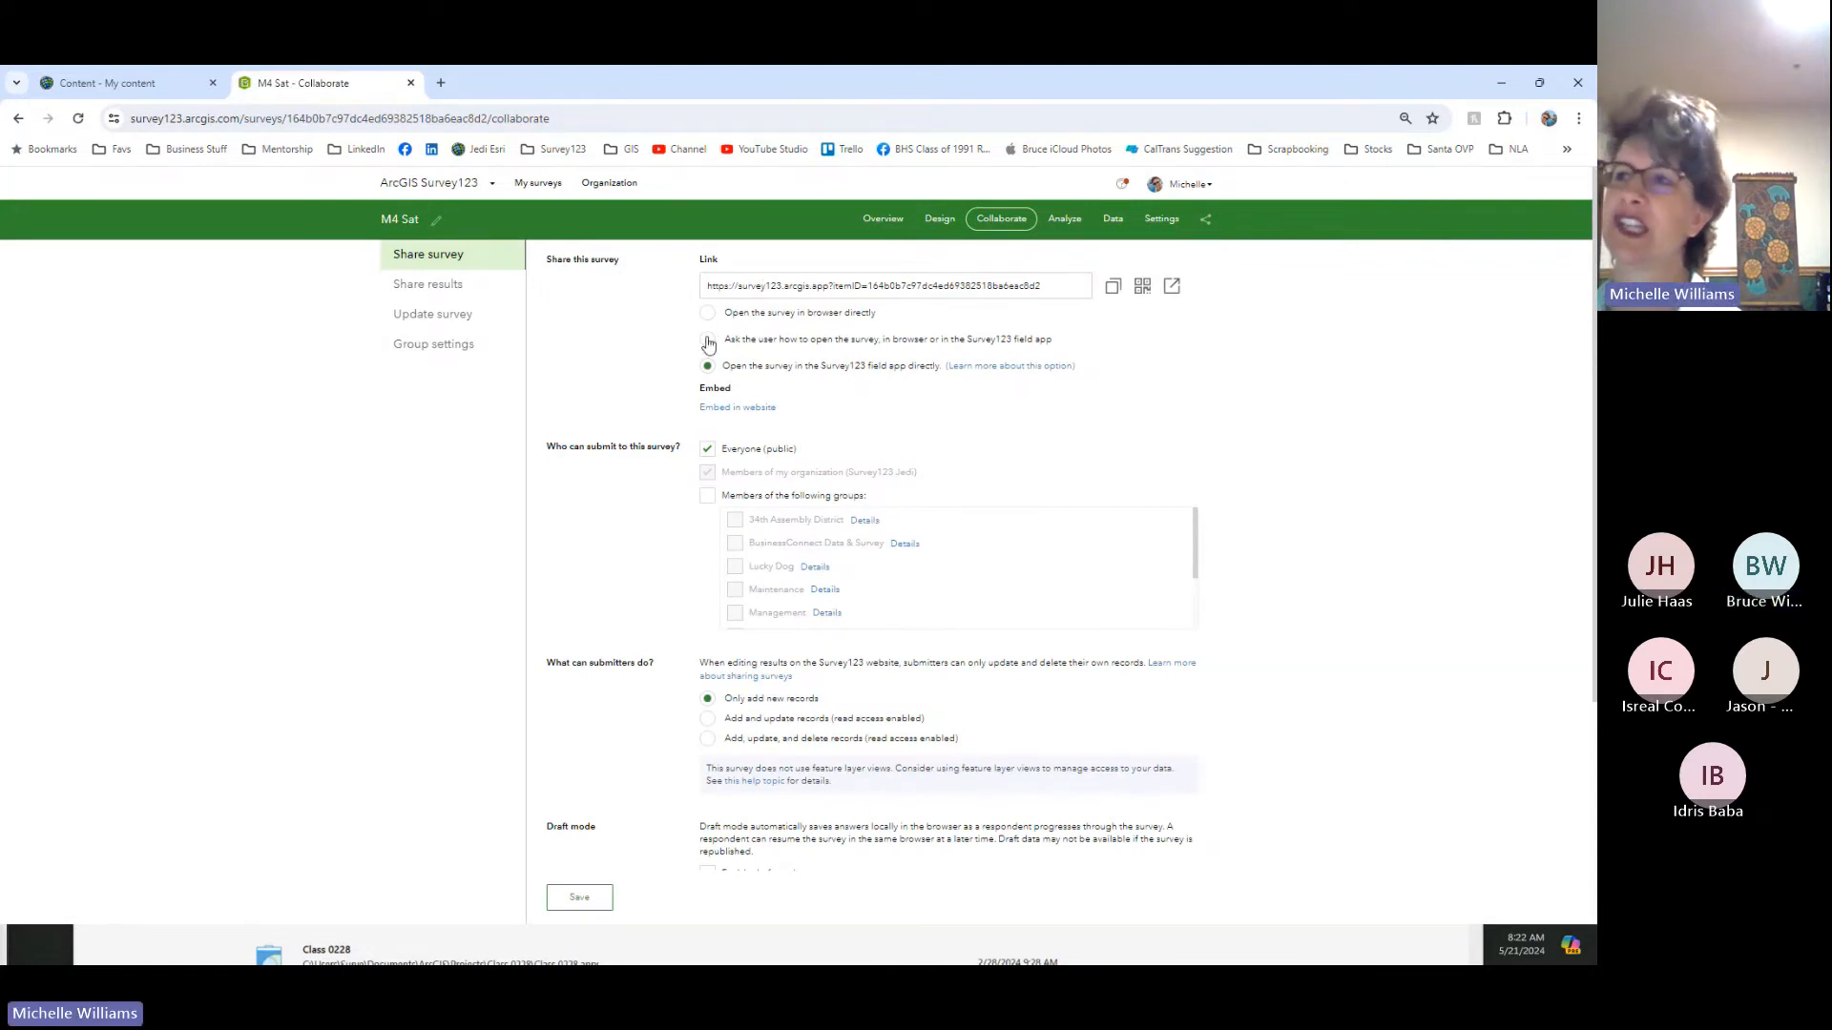
click(707, 365)
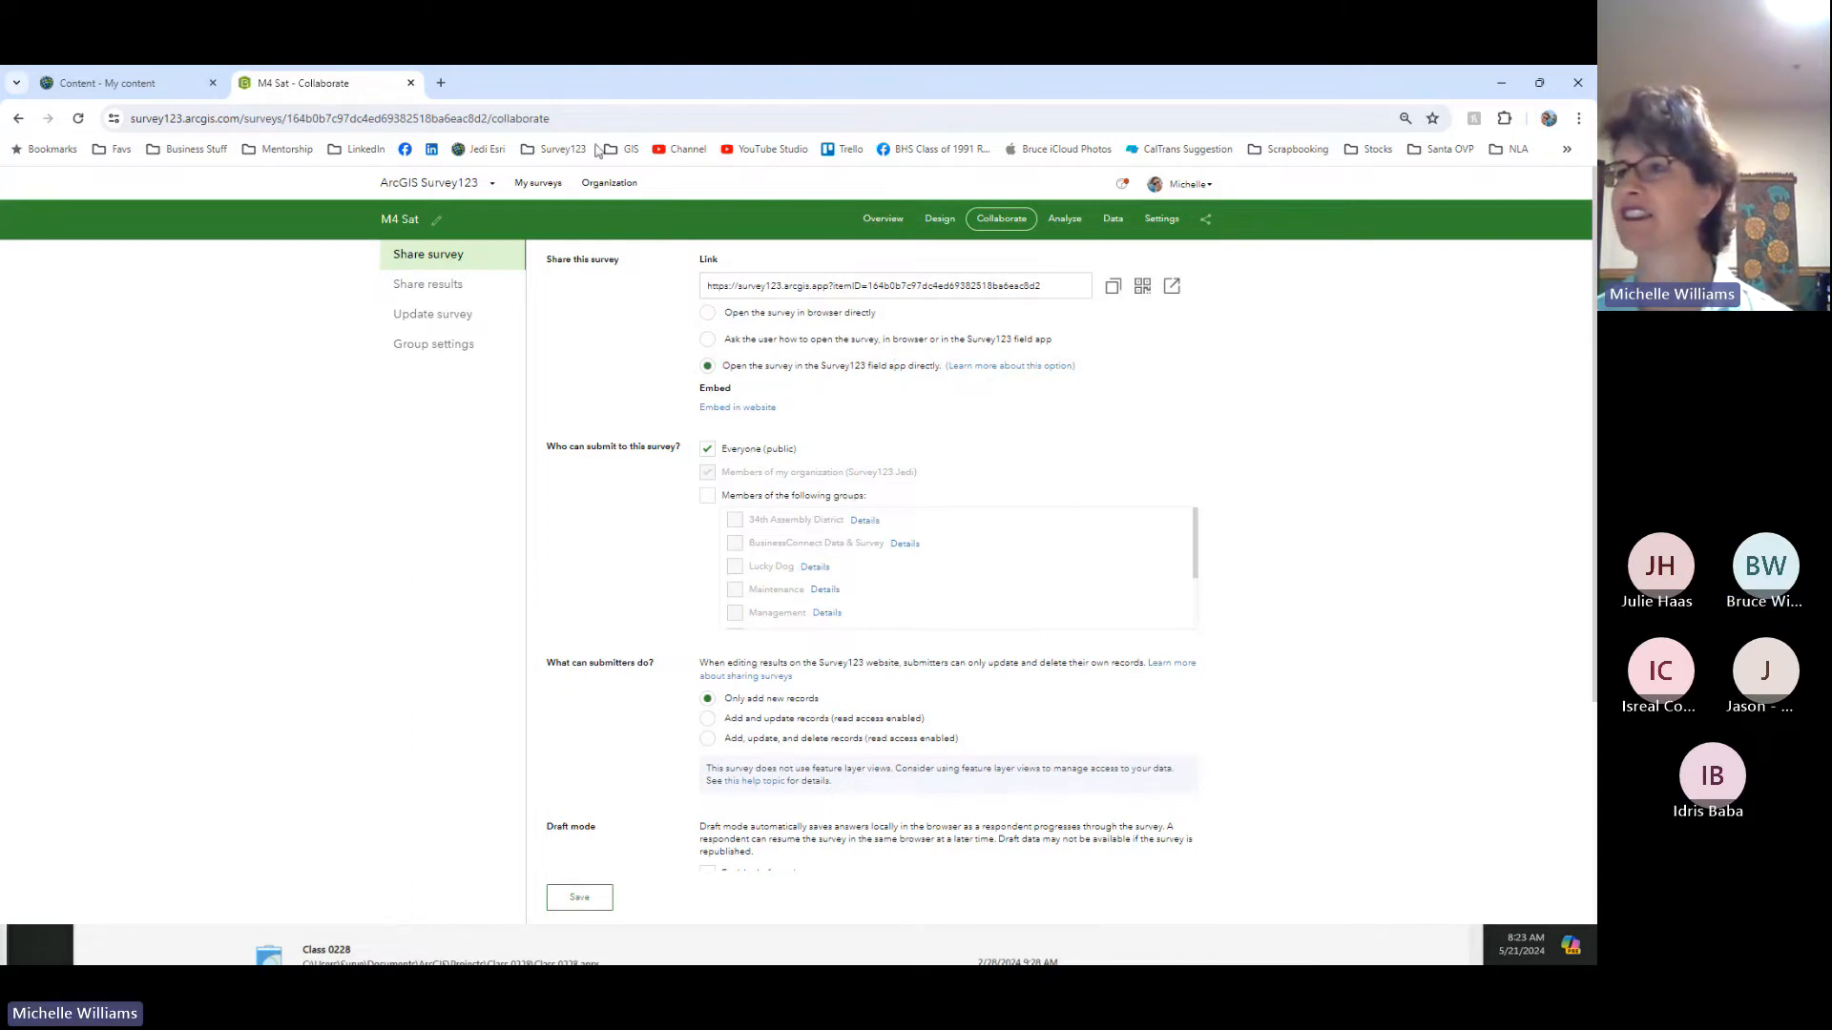
click(143, 88)
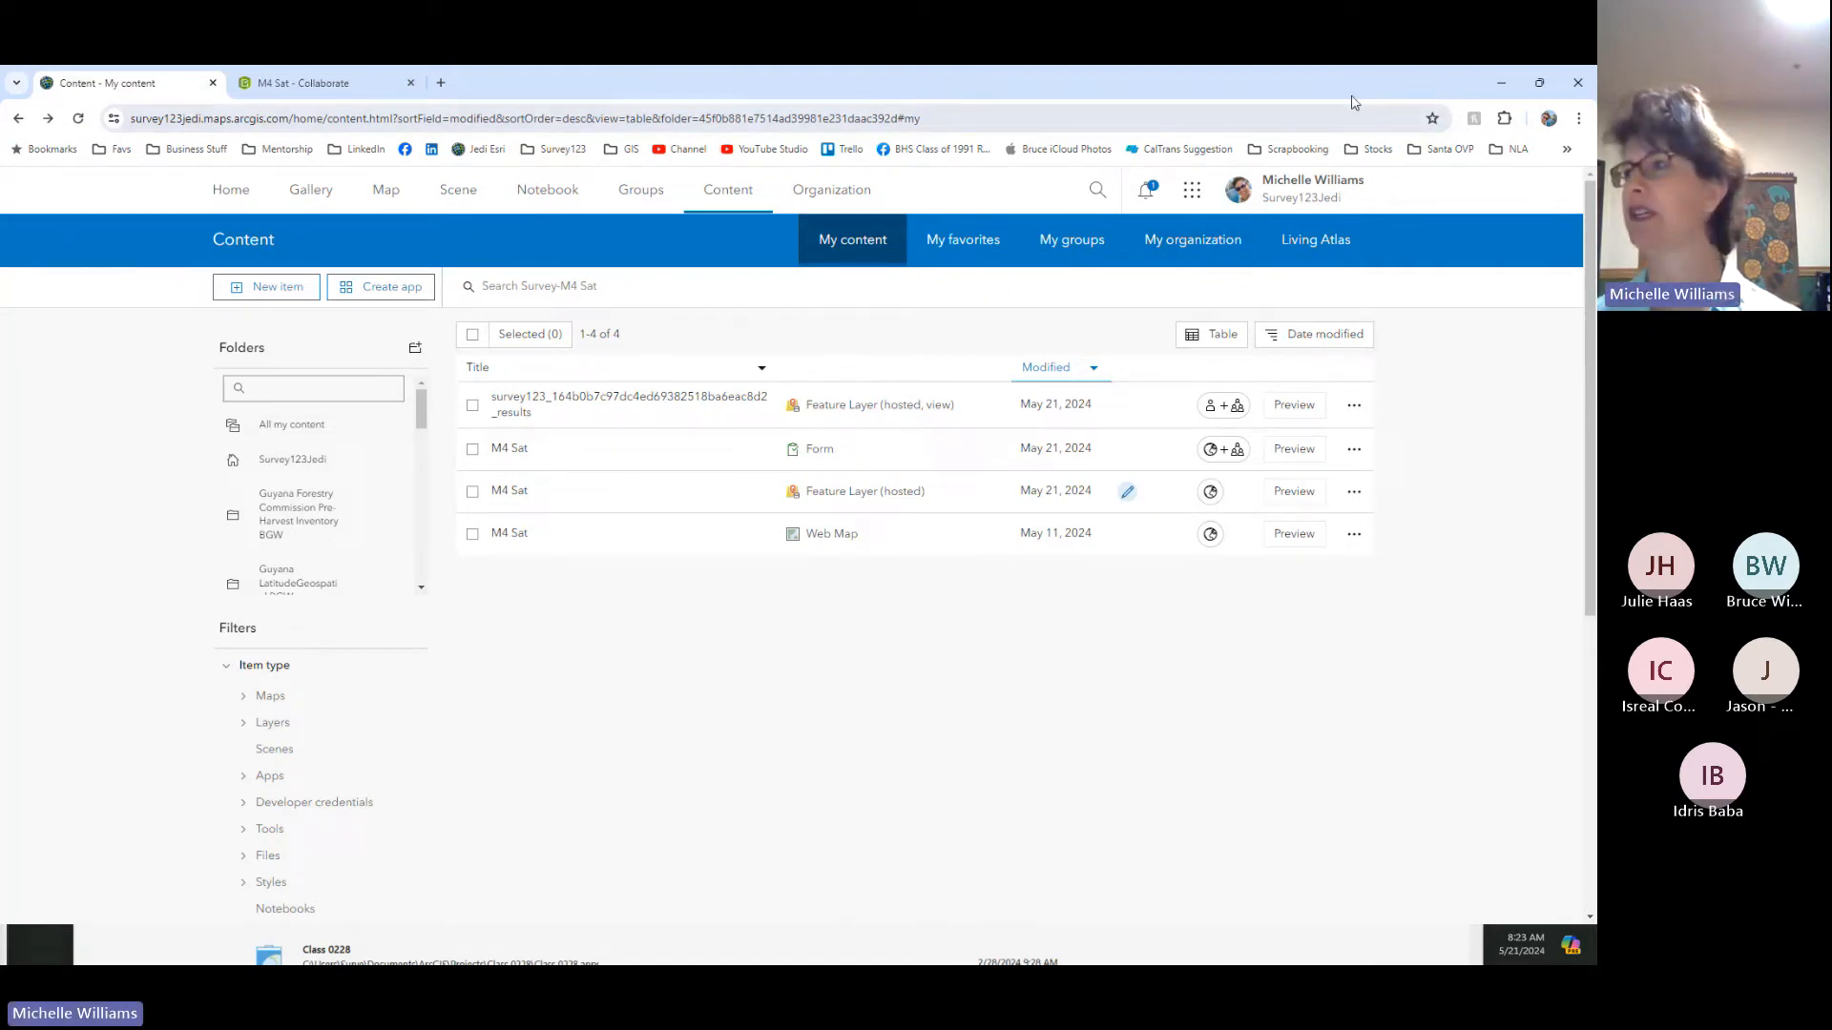
Step: Switch to ArcGIS Pro, maximize its window, and create a new map project named Healing 0521 in its own folder
click(1505, 87)
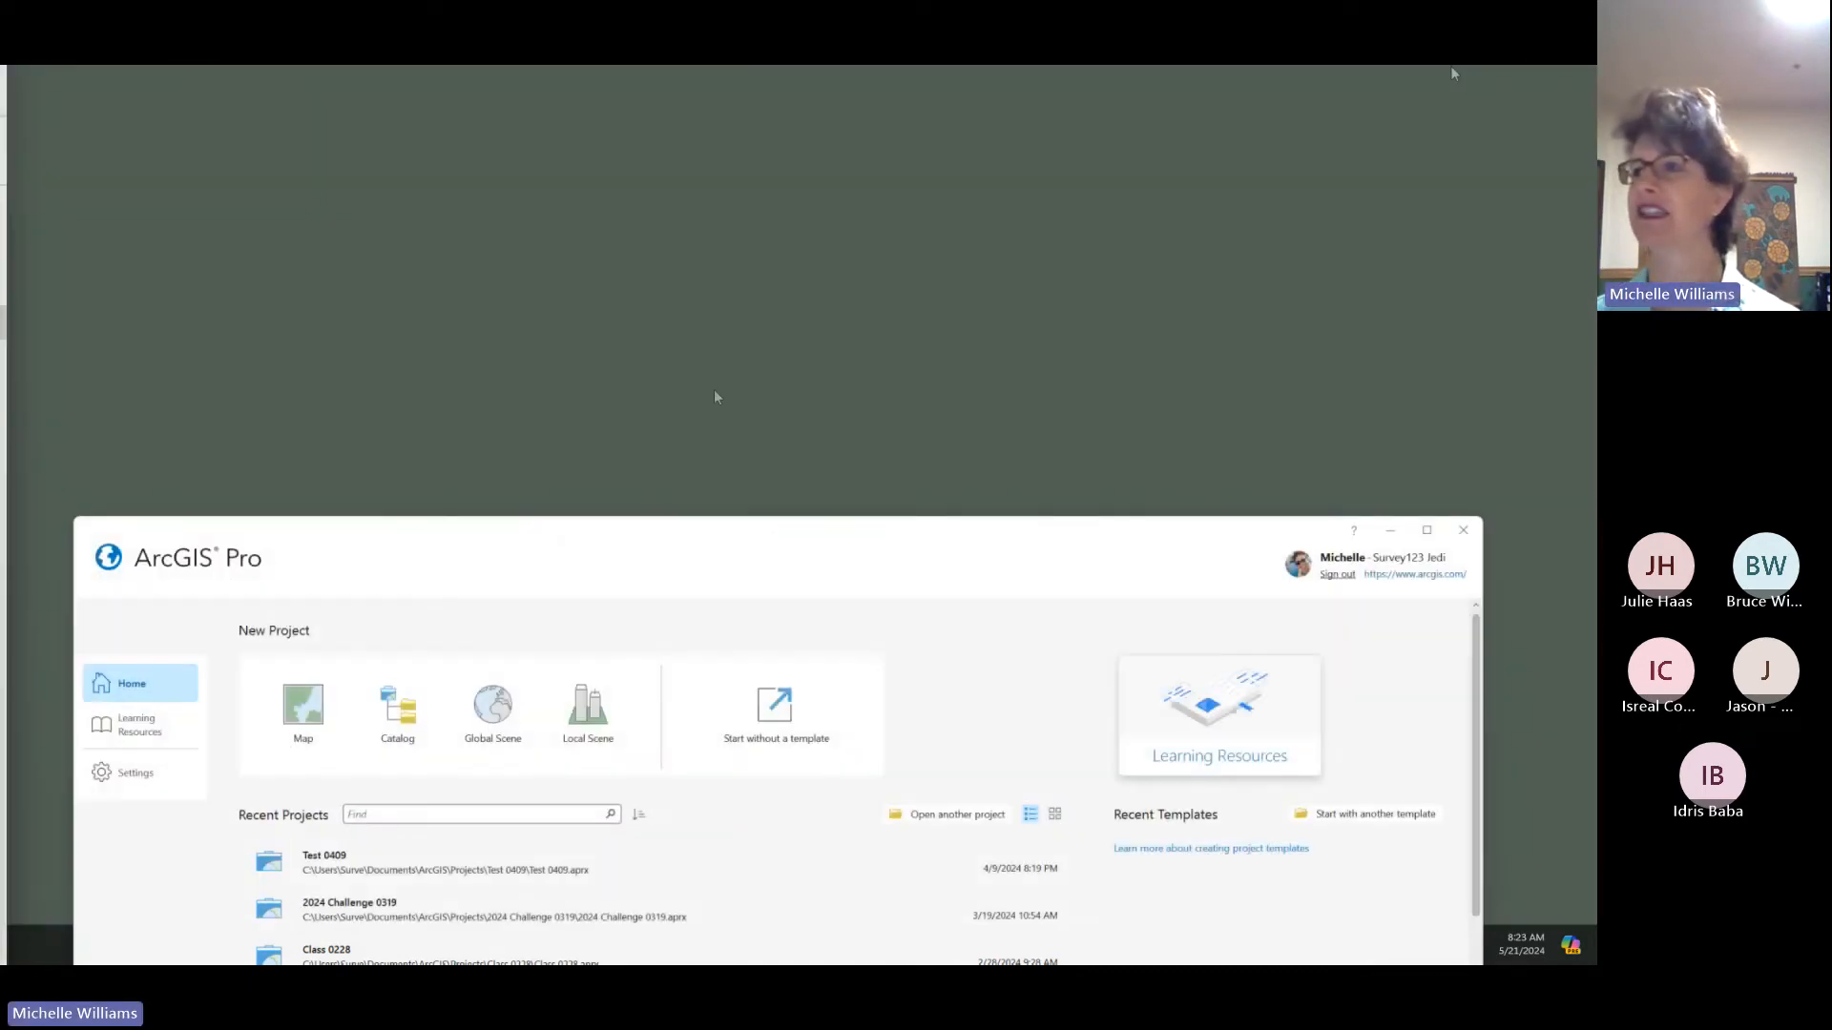
drag(694, 269, 646, 71)
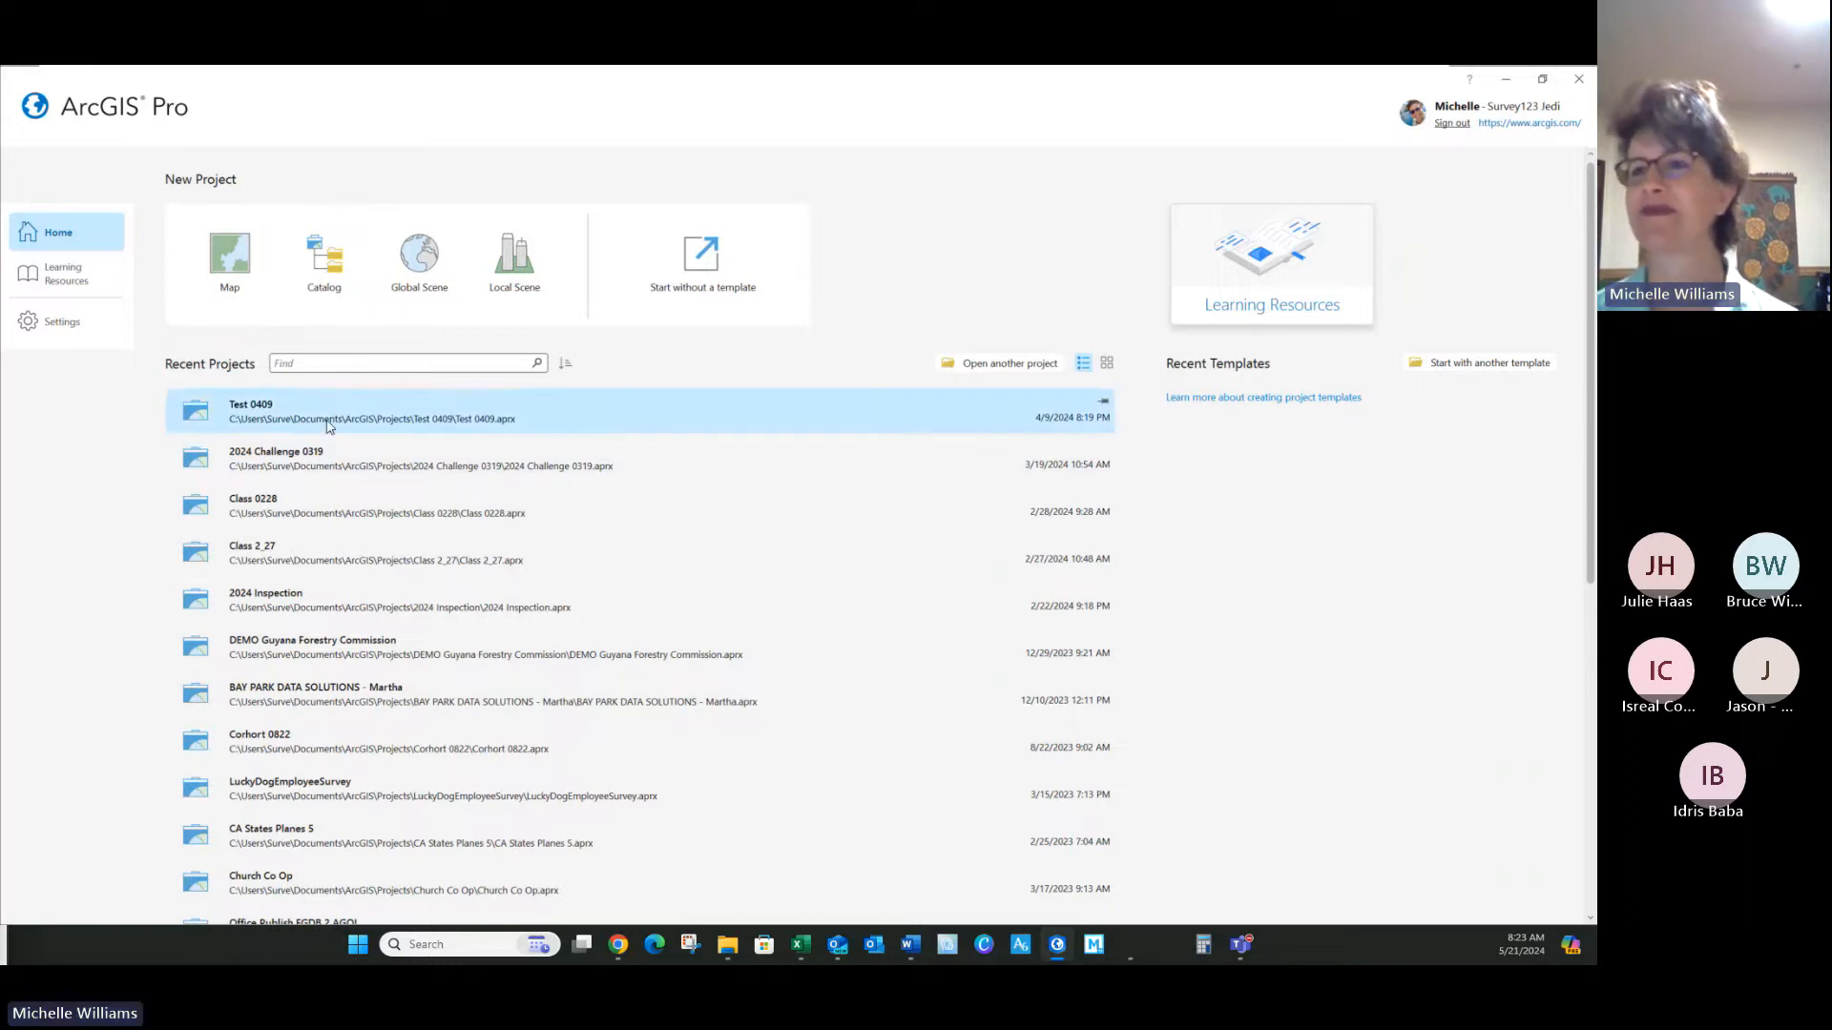
click(220, 255)
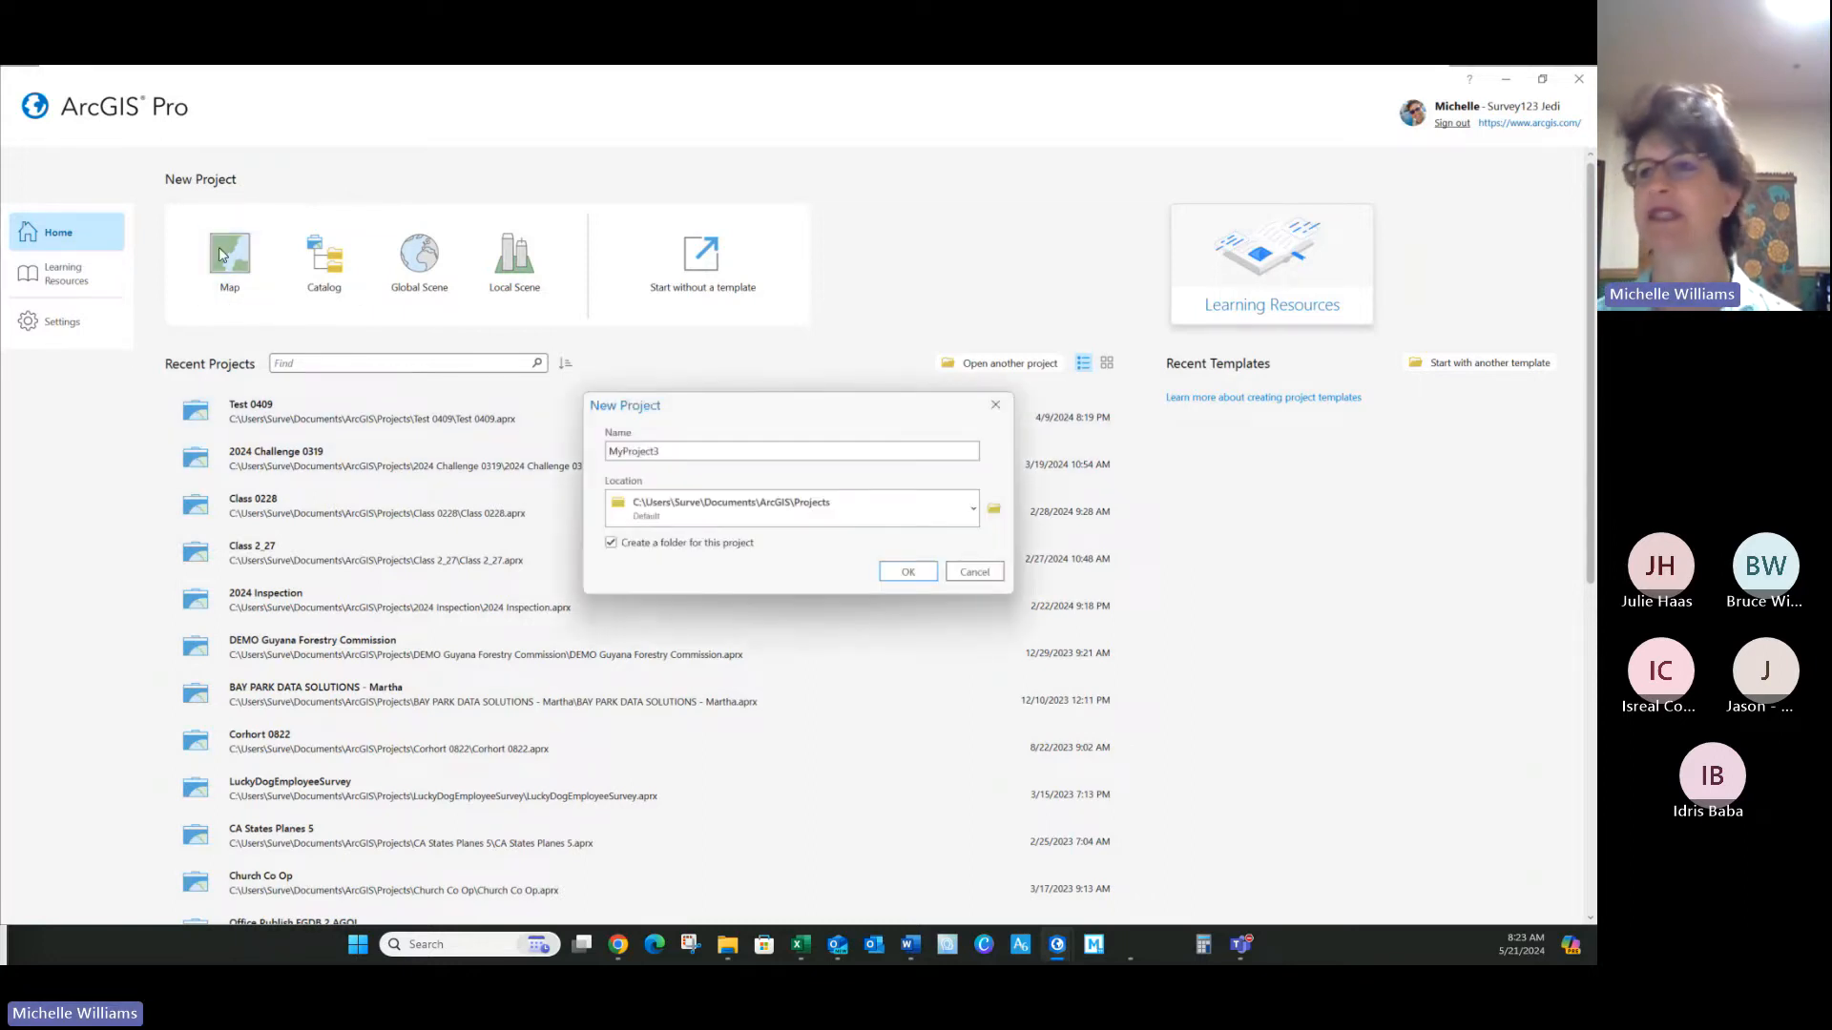
drag(661, 450, 540, 449)
text(He)
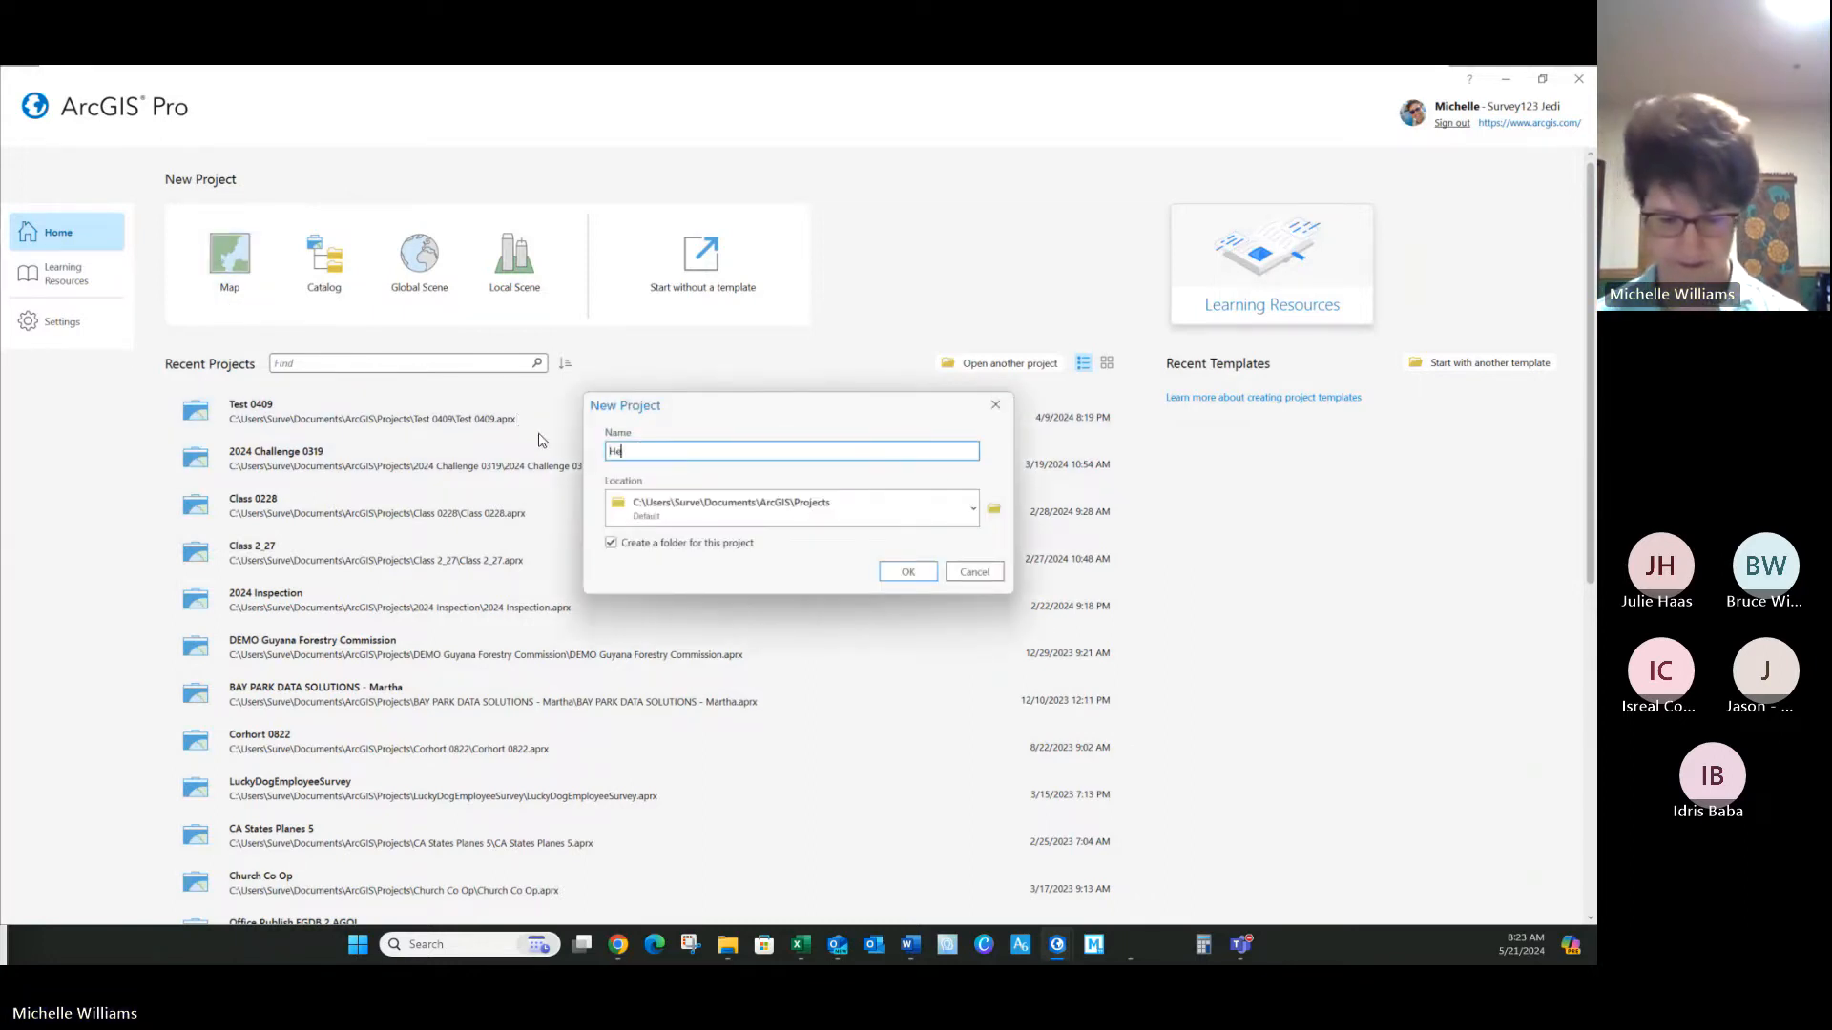
text(aling )
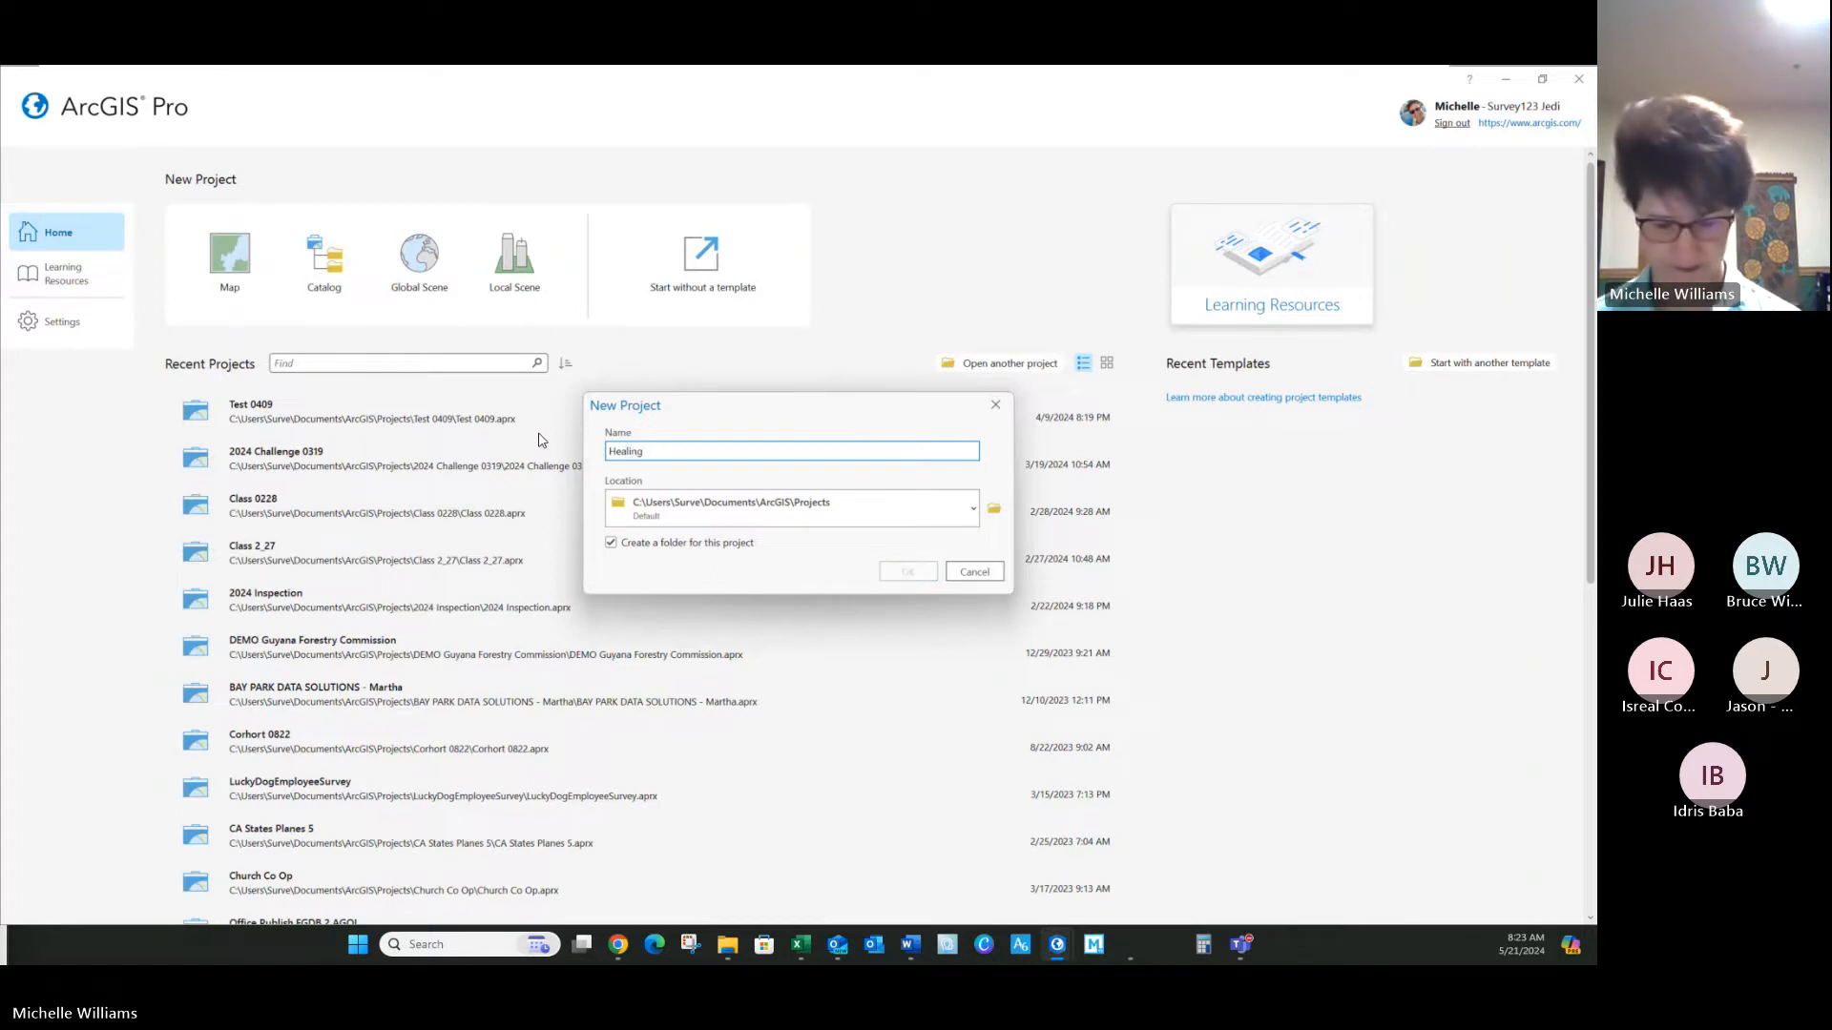
text(05)
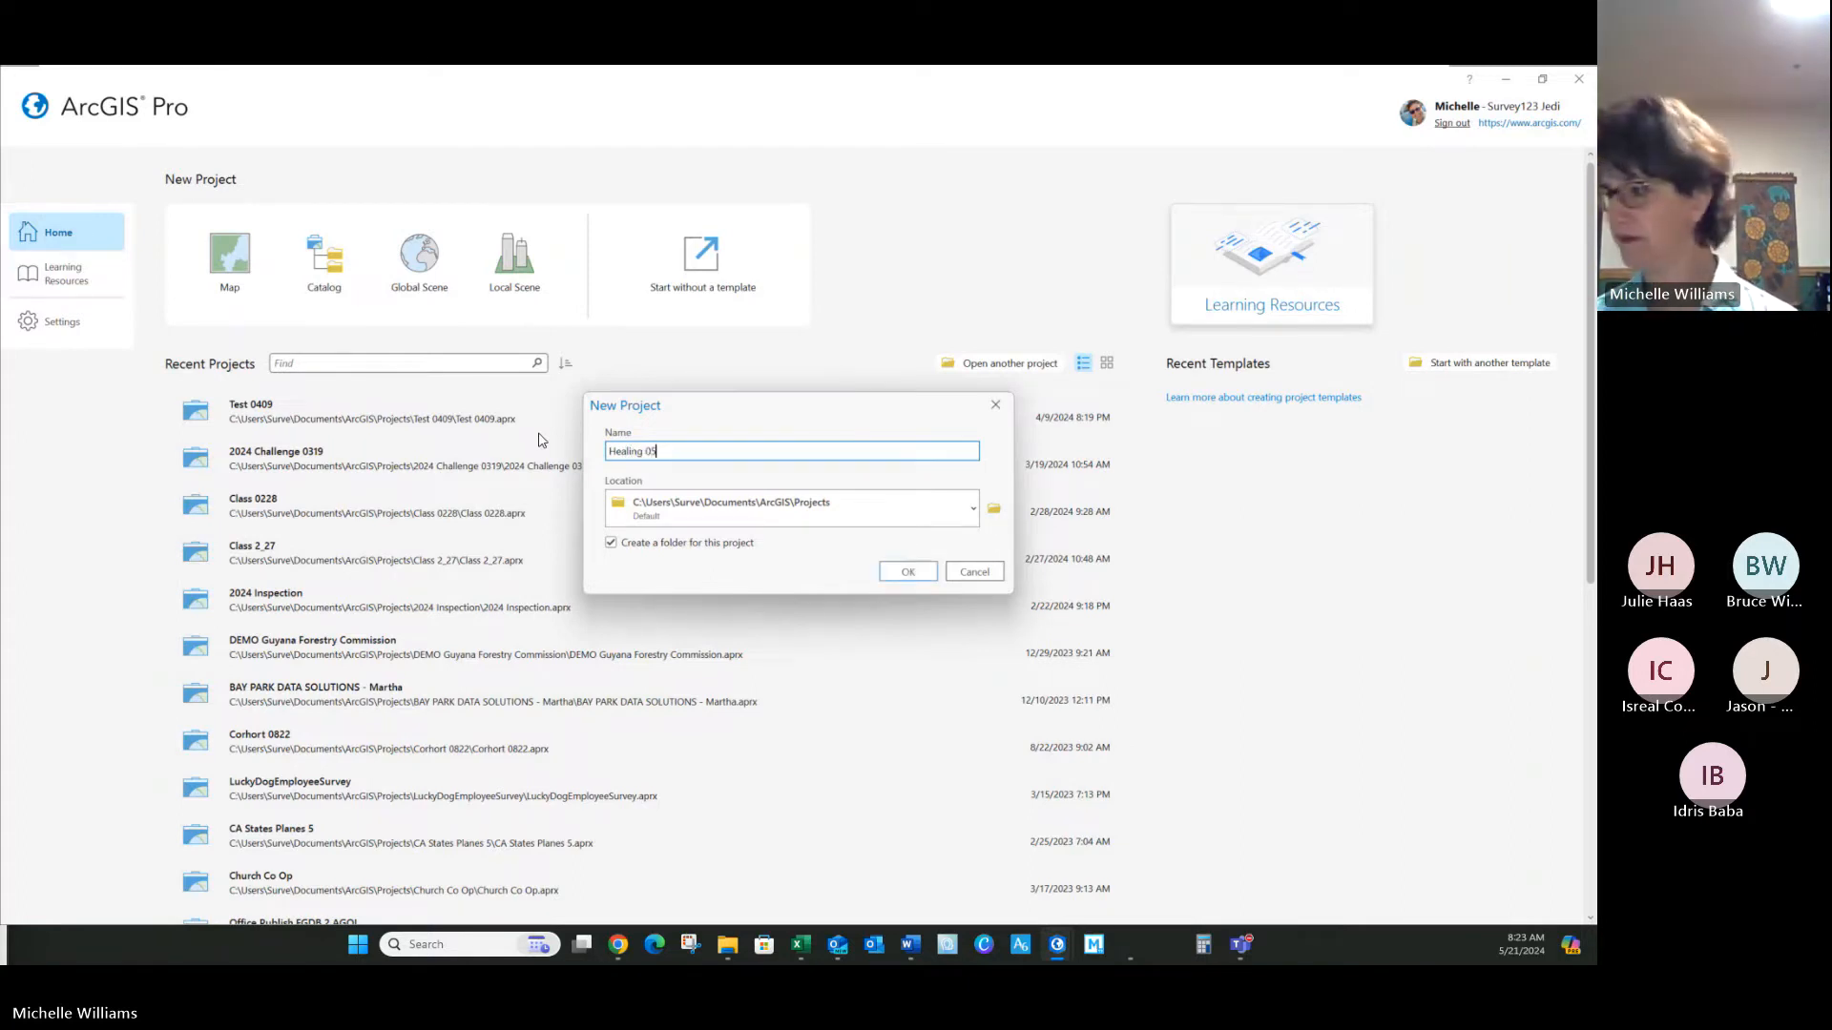
text(21)
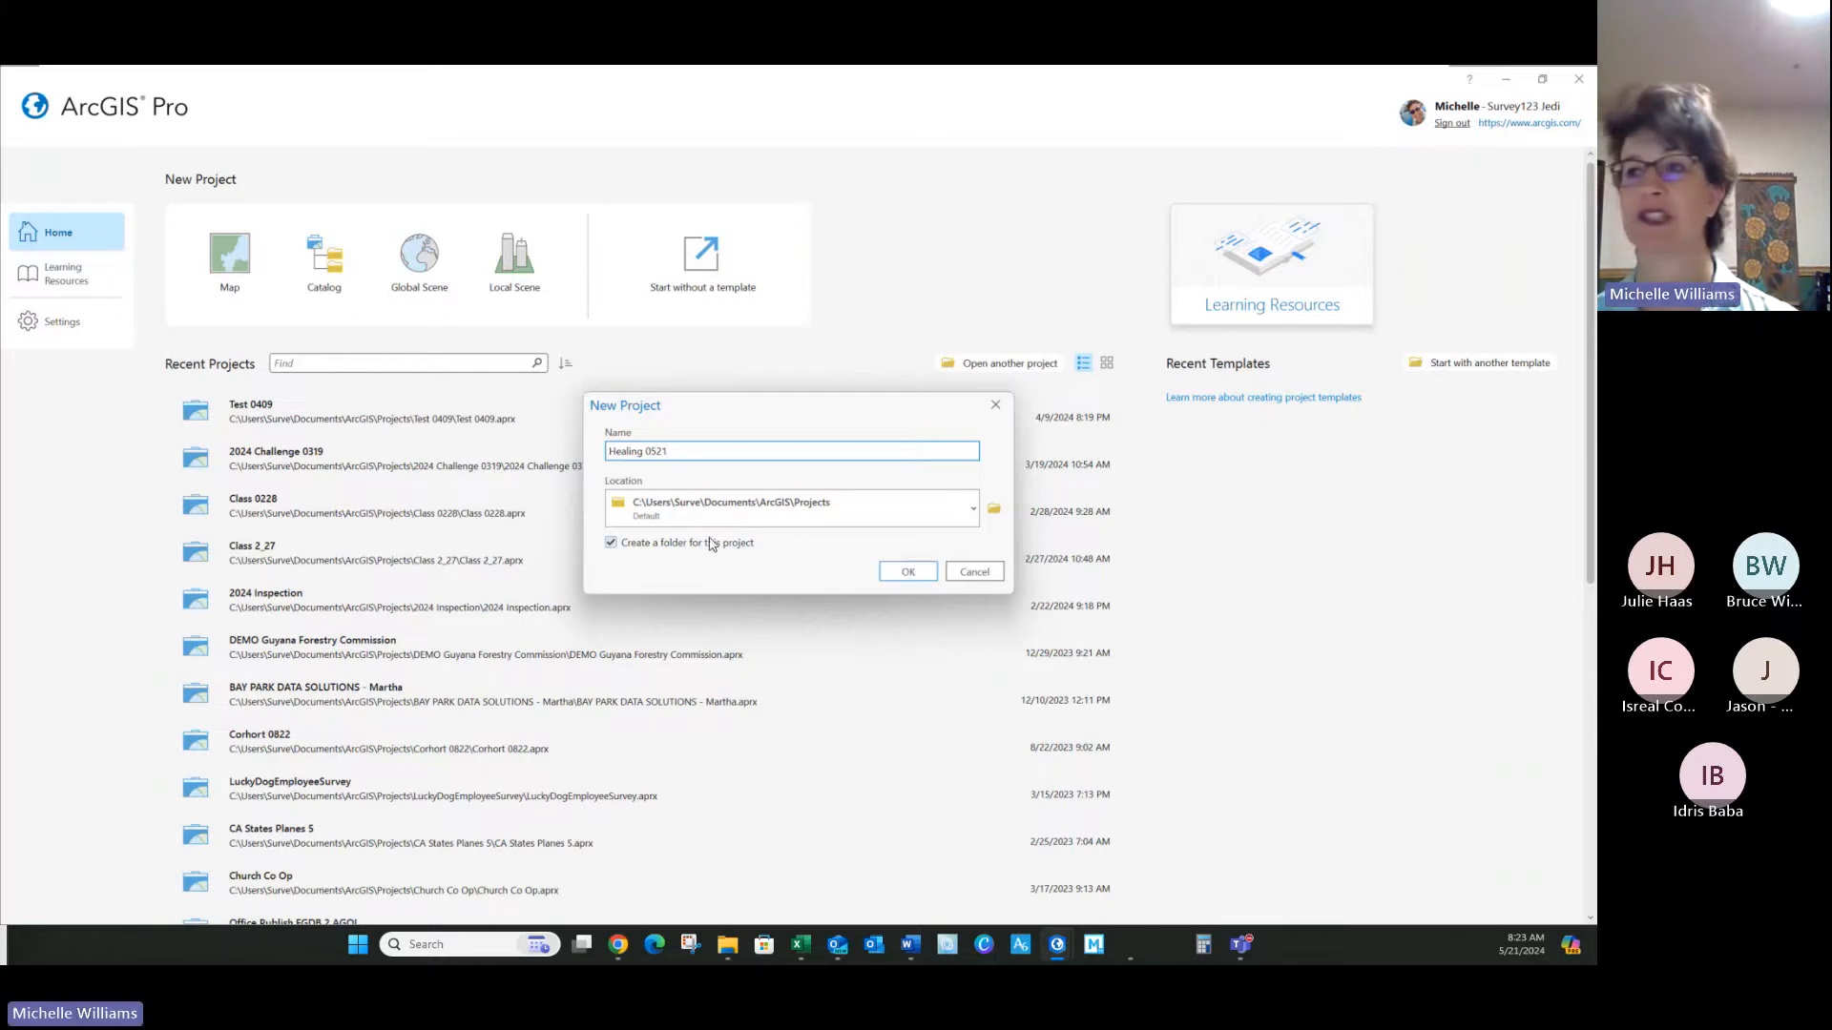
click(908, 572)
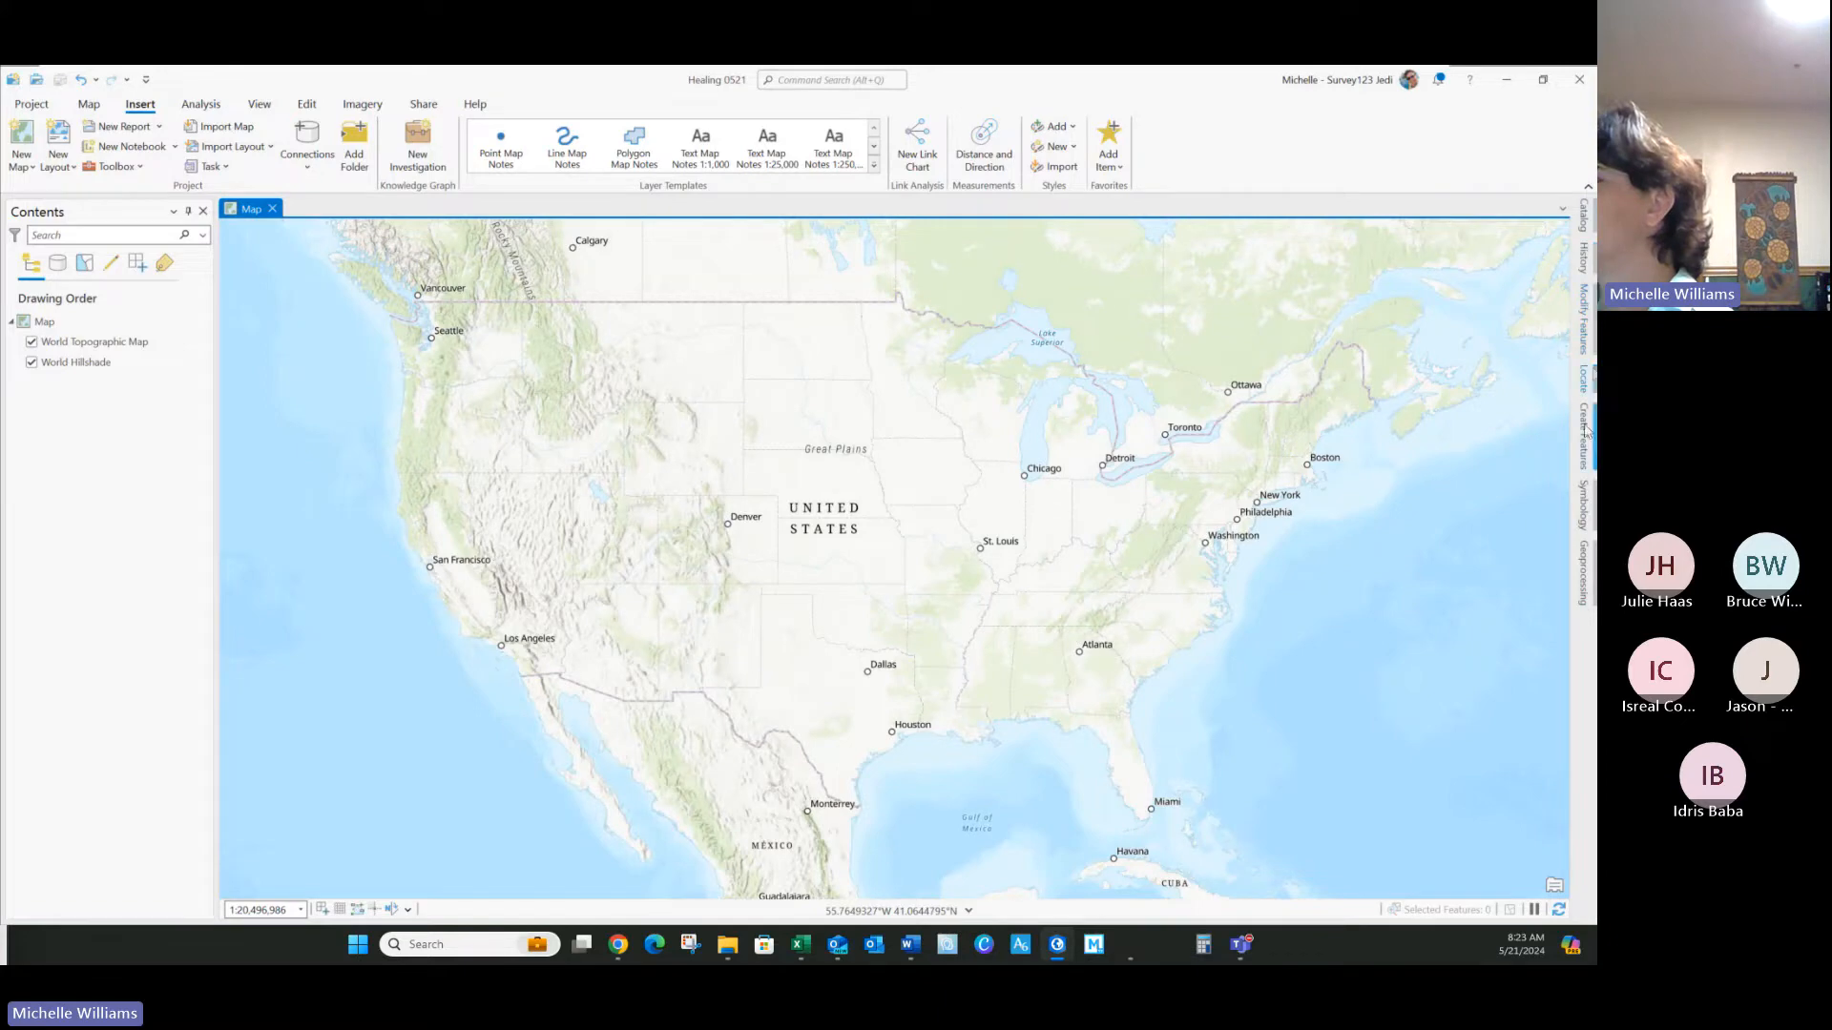
Step: Browse the portal's My Content in the Catalog and open the Survey-M4 Sat folder
click(1579, 220)
click(1245, 234)
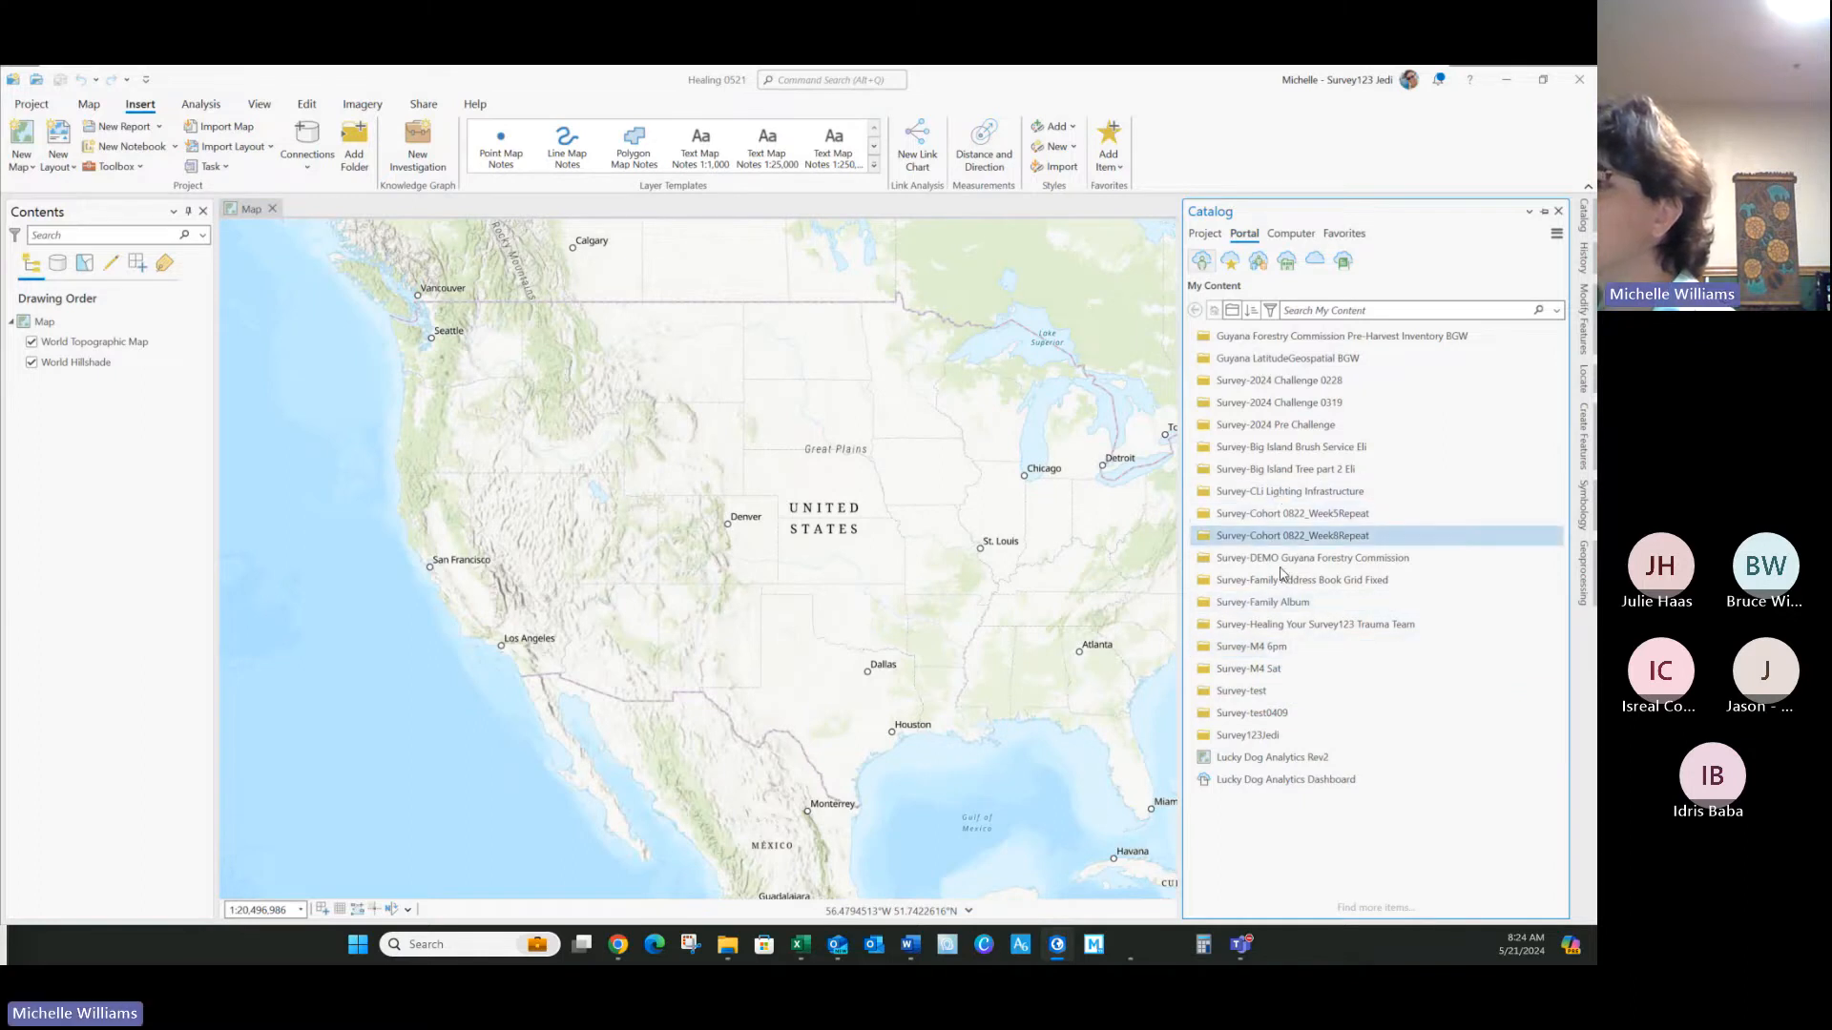
mouse_move(1261, 676)
right_click(1259, 676)
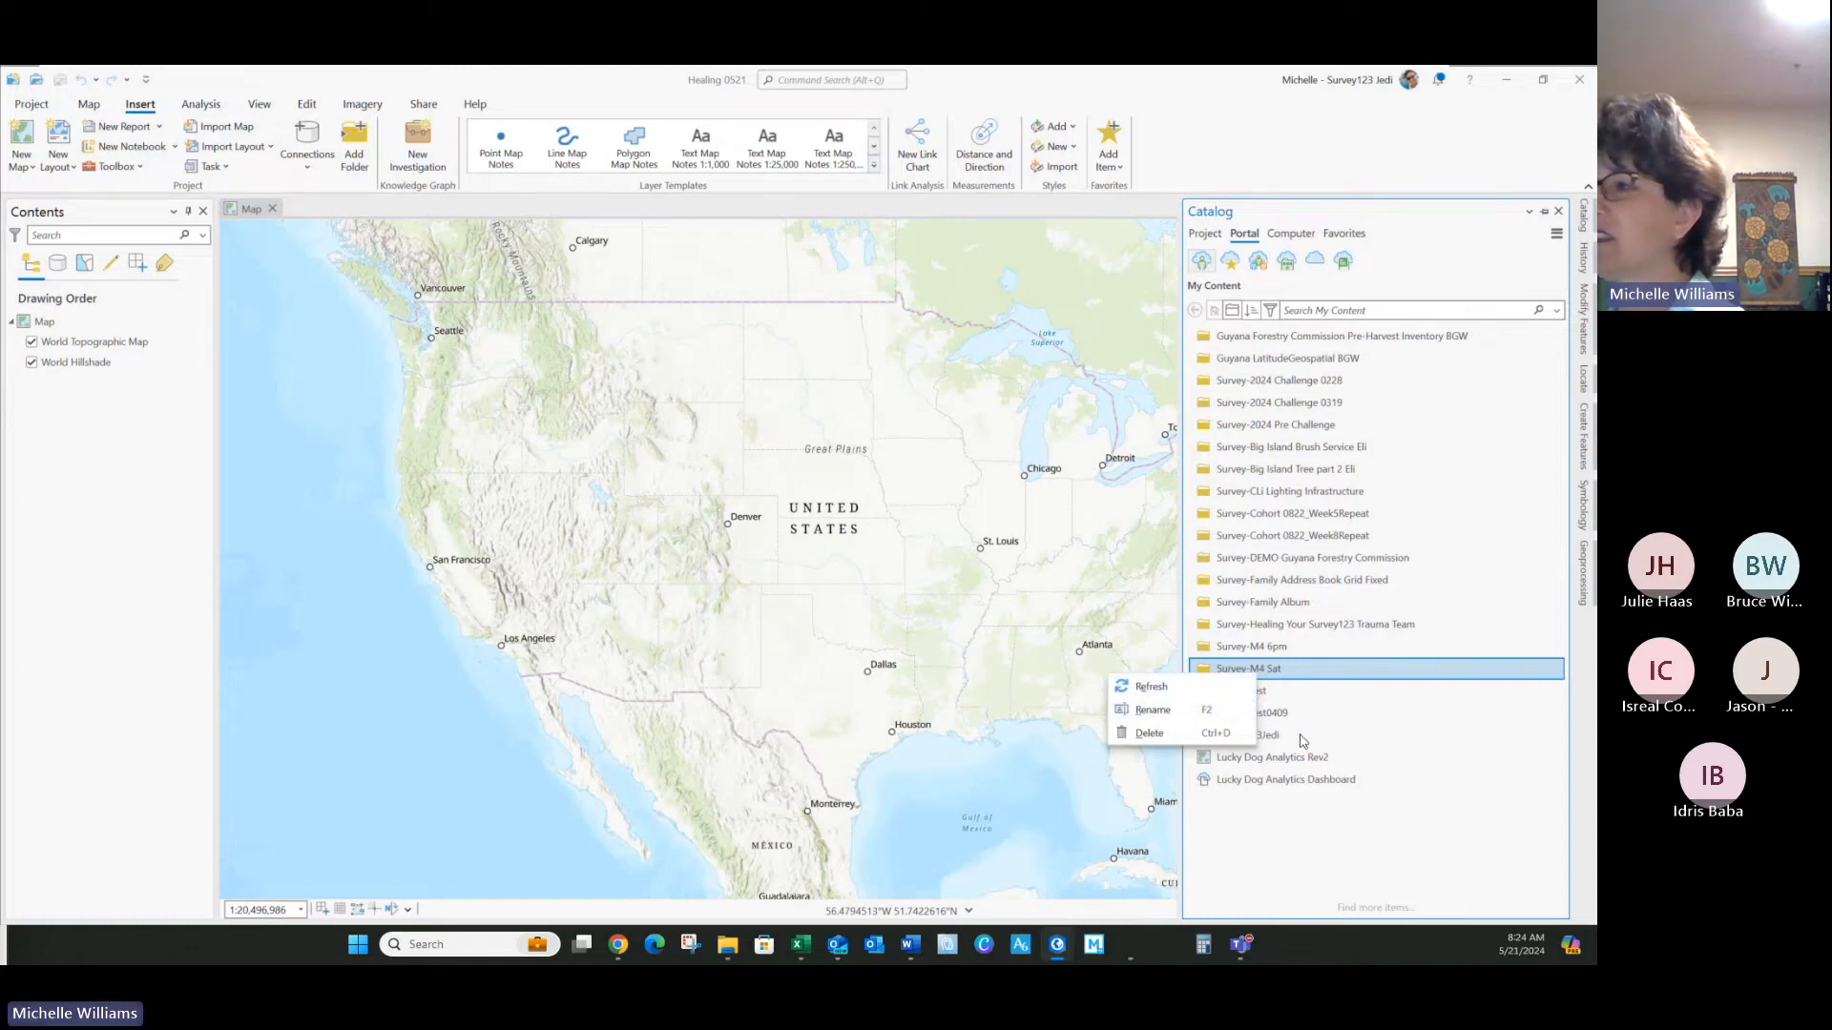
click(1299, 816)
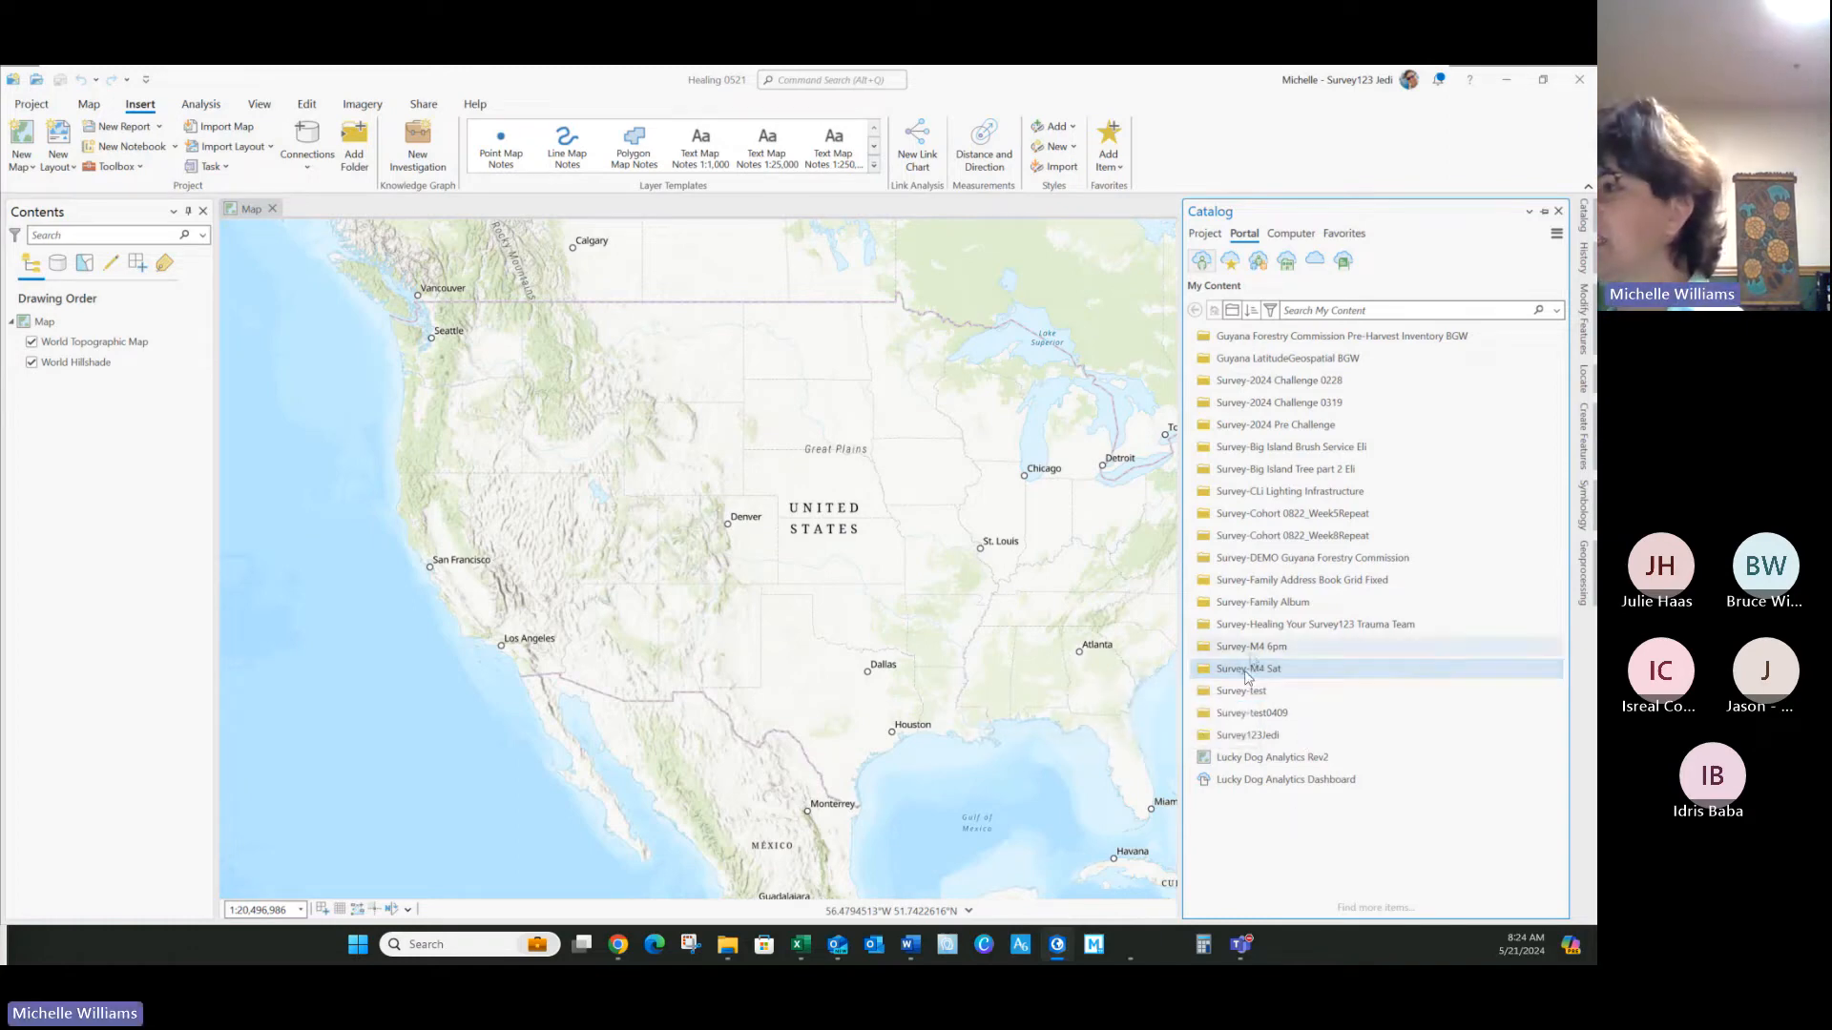
click(1251, 669)
double_click(1252, 669)
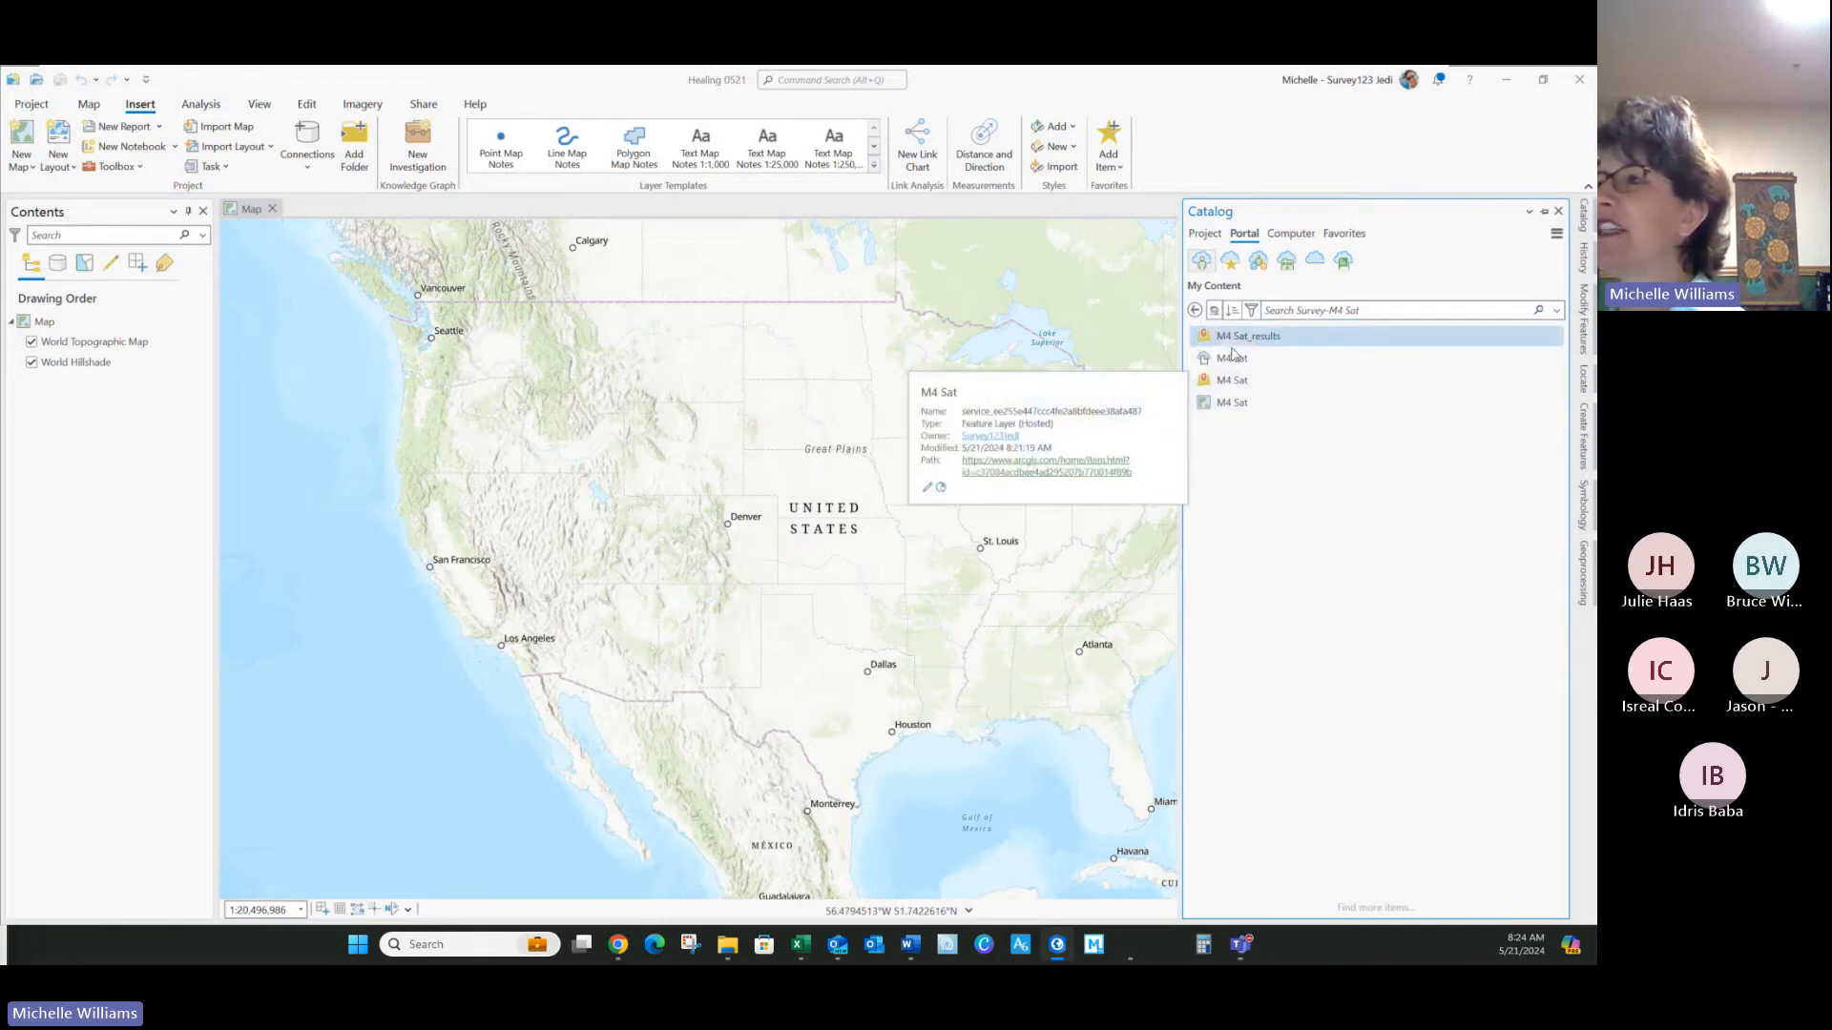
Step: Add the hosted M4 Sat feature layer to the current map and expand its group in the Contents
mouse_move(1236, 345)
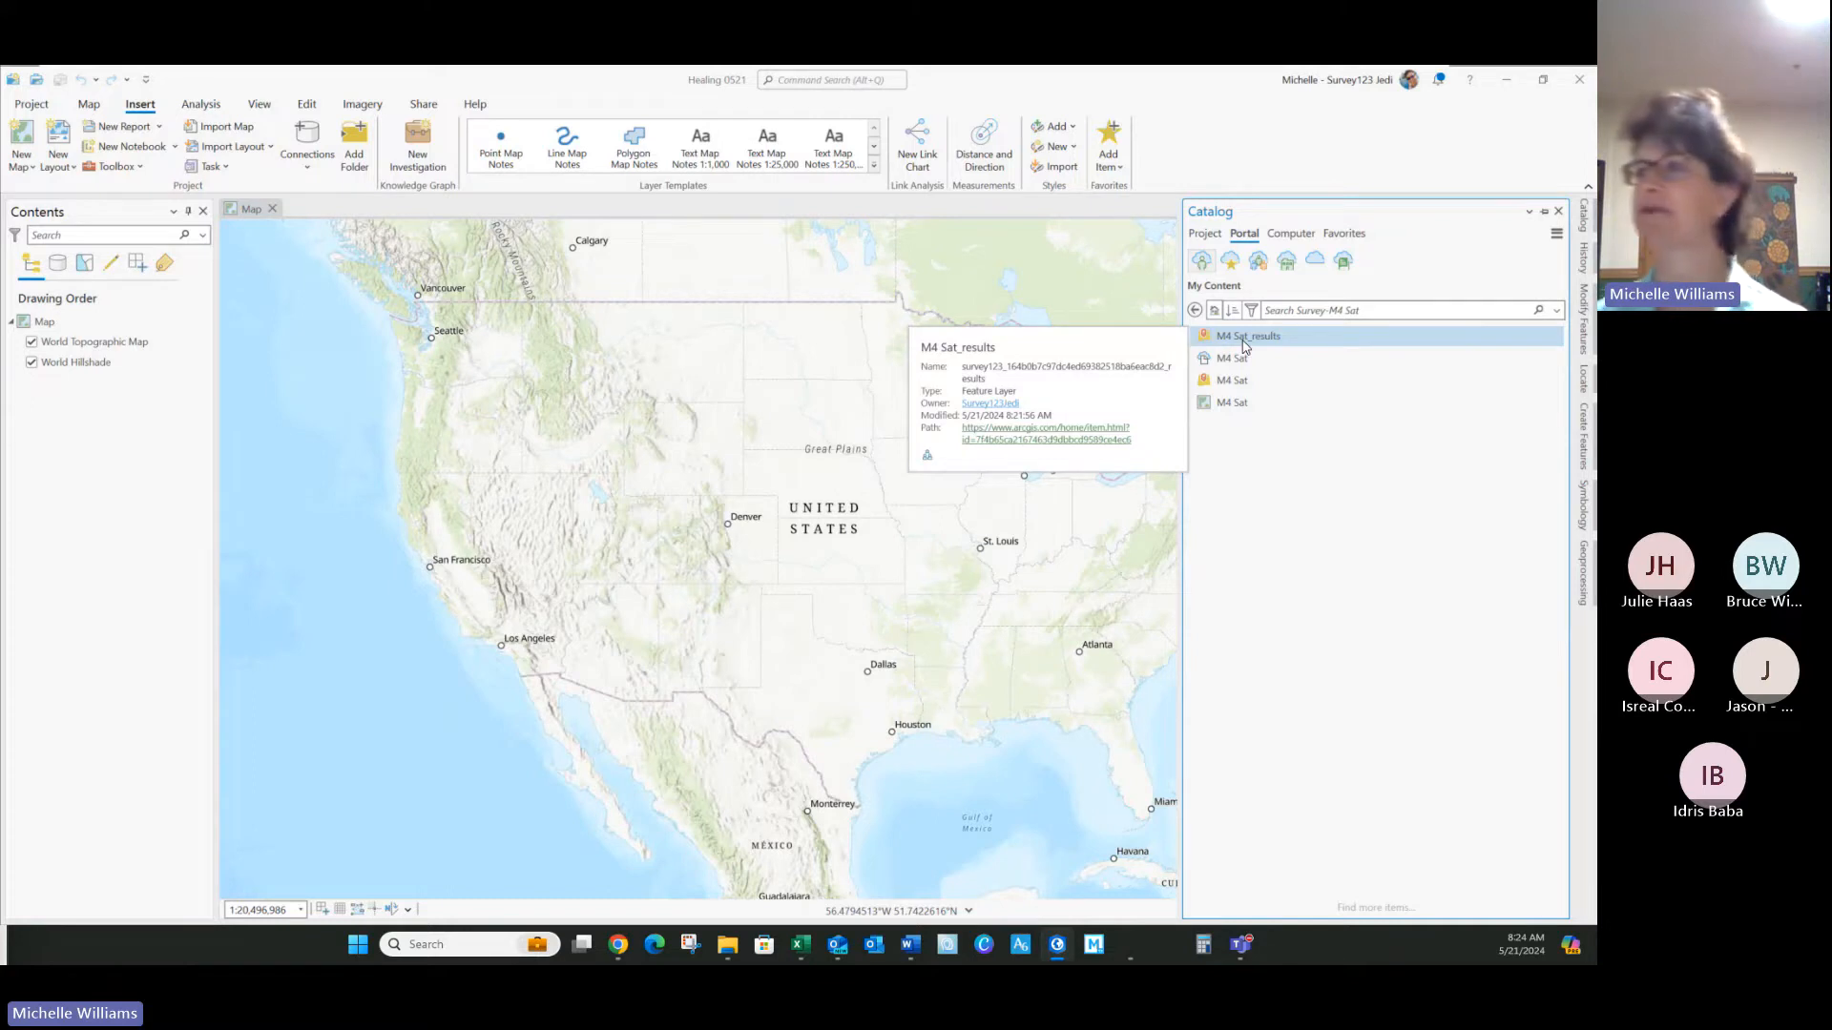
click(1230, 383)
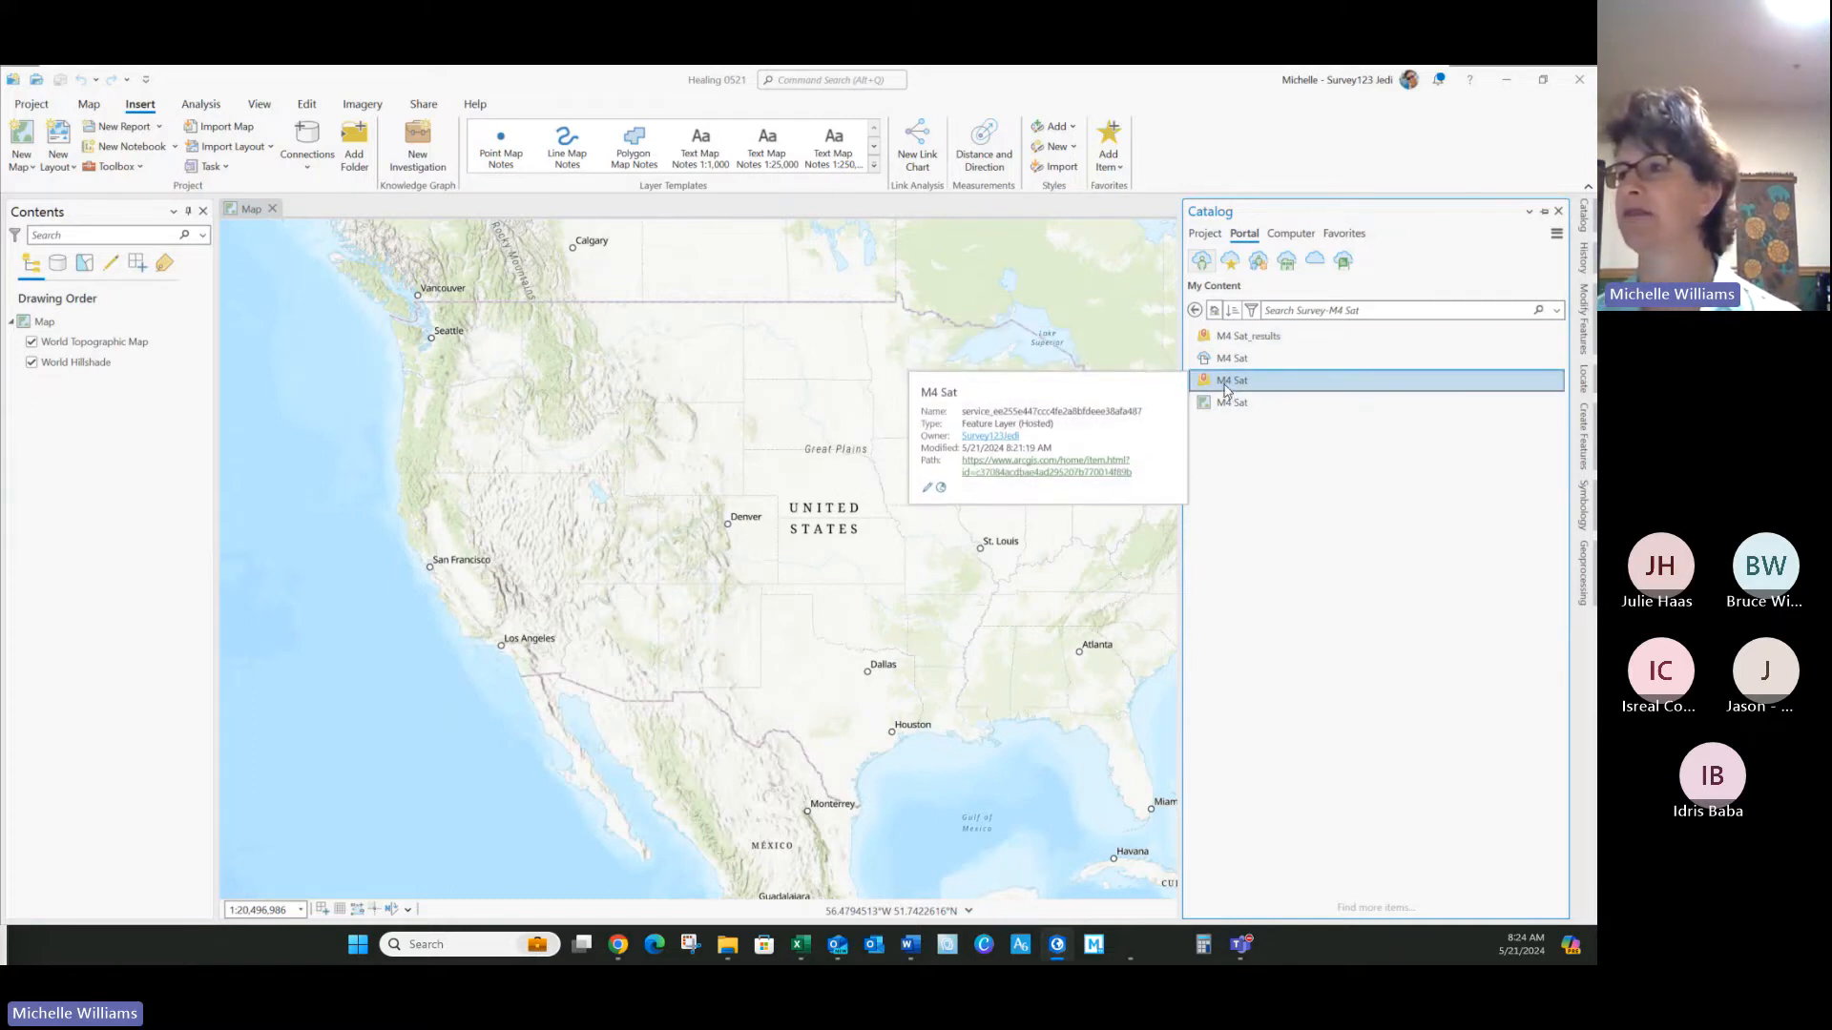
right_click(1229, 386)
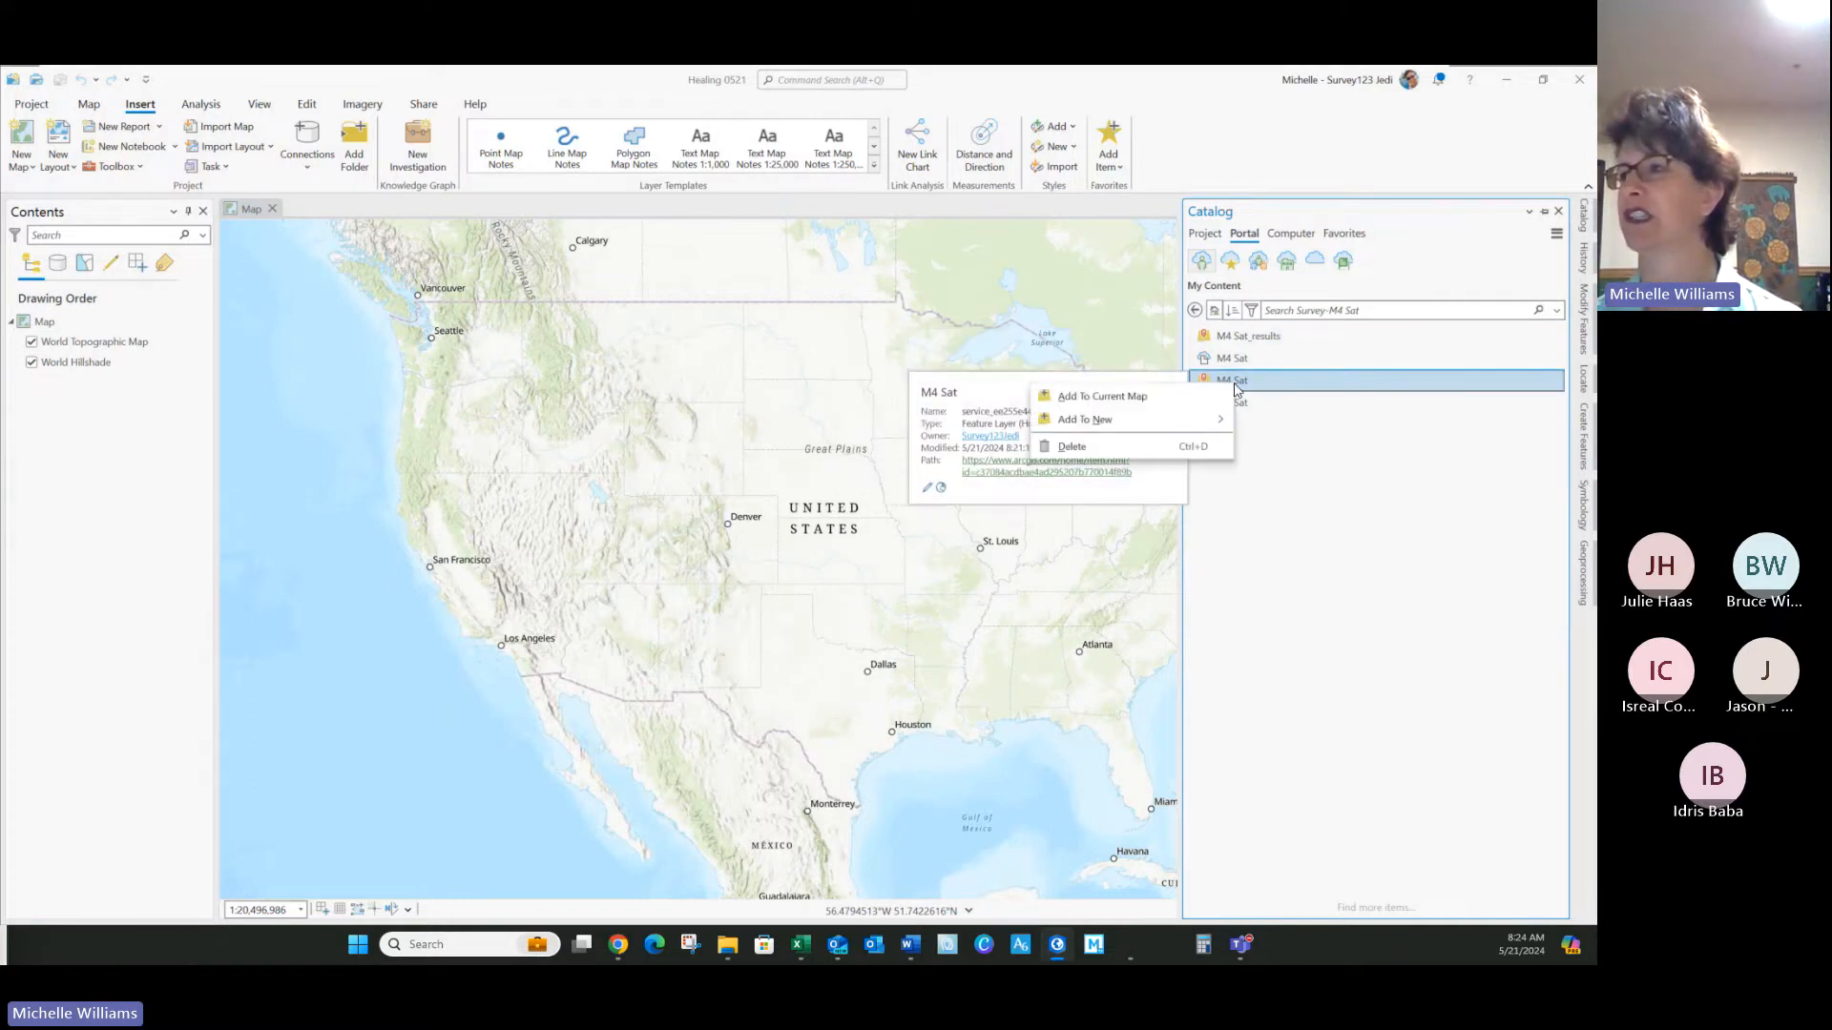
click(1170, 397)
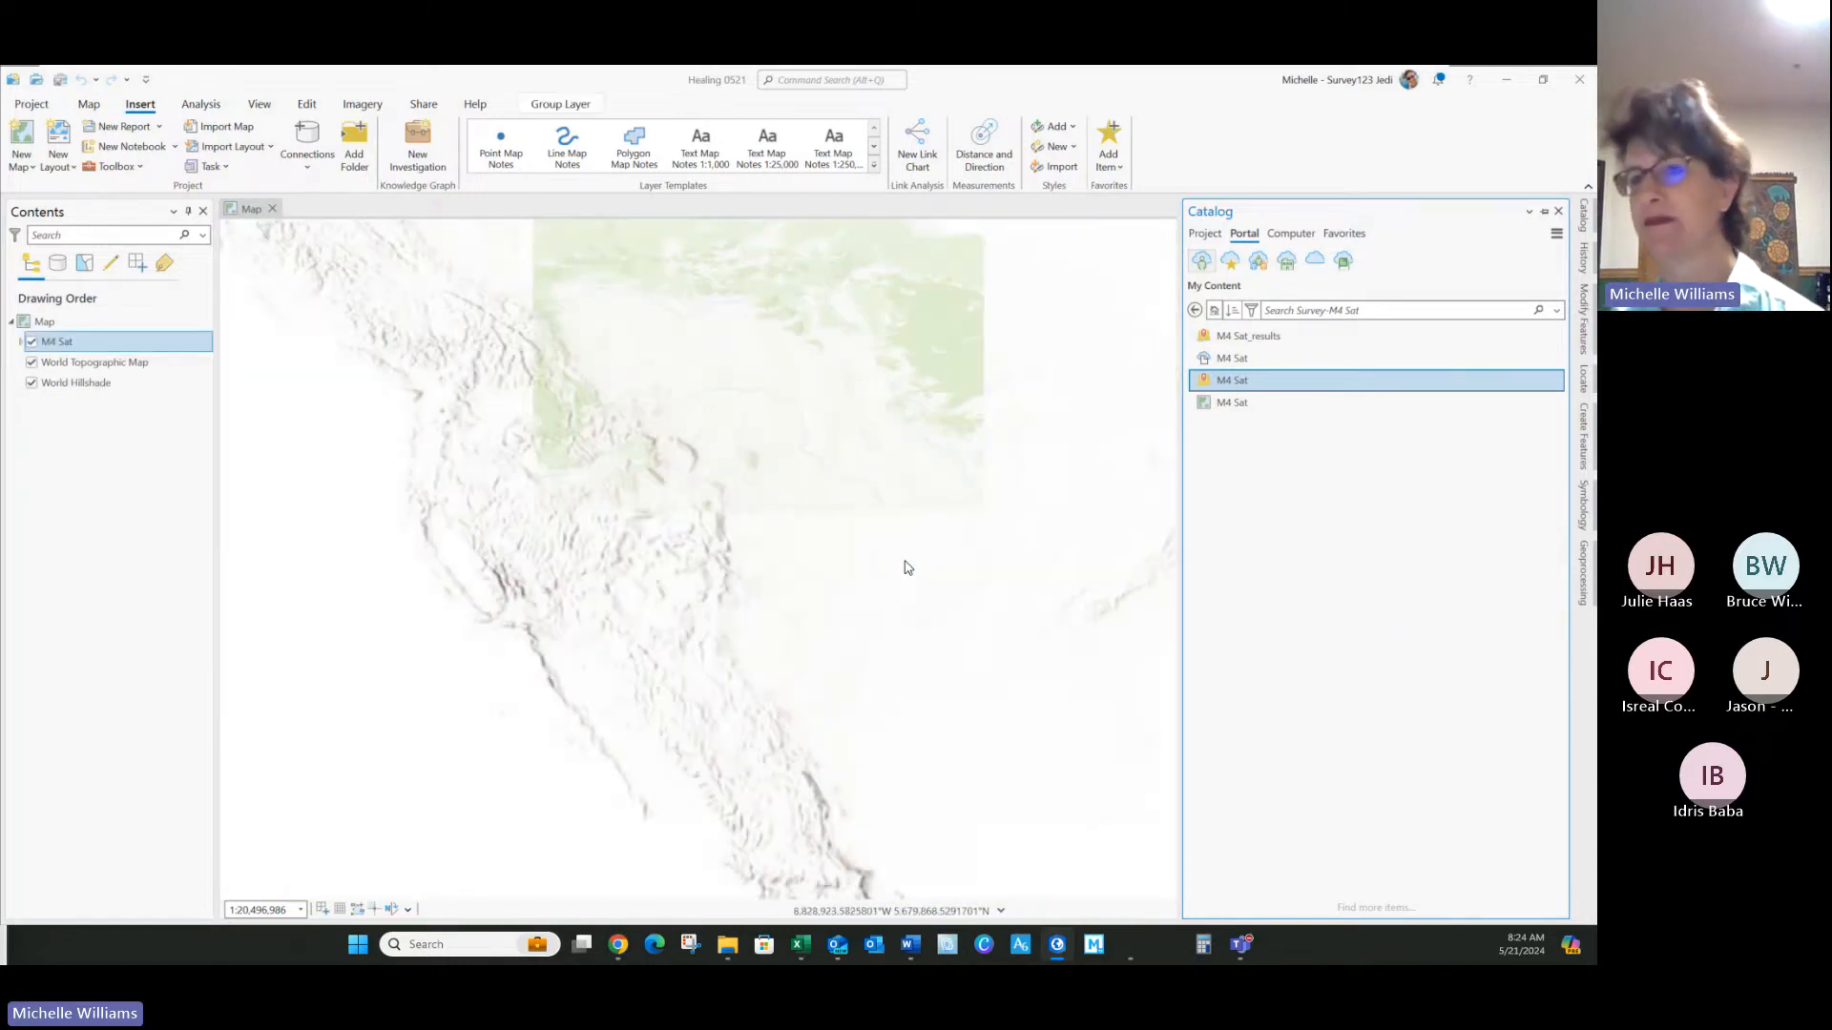
click(20, 342)
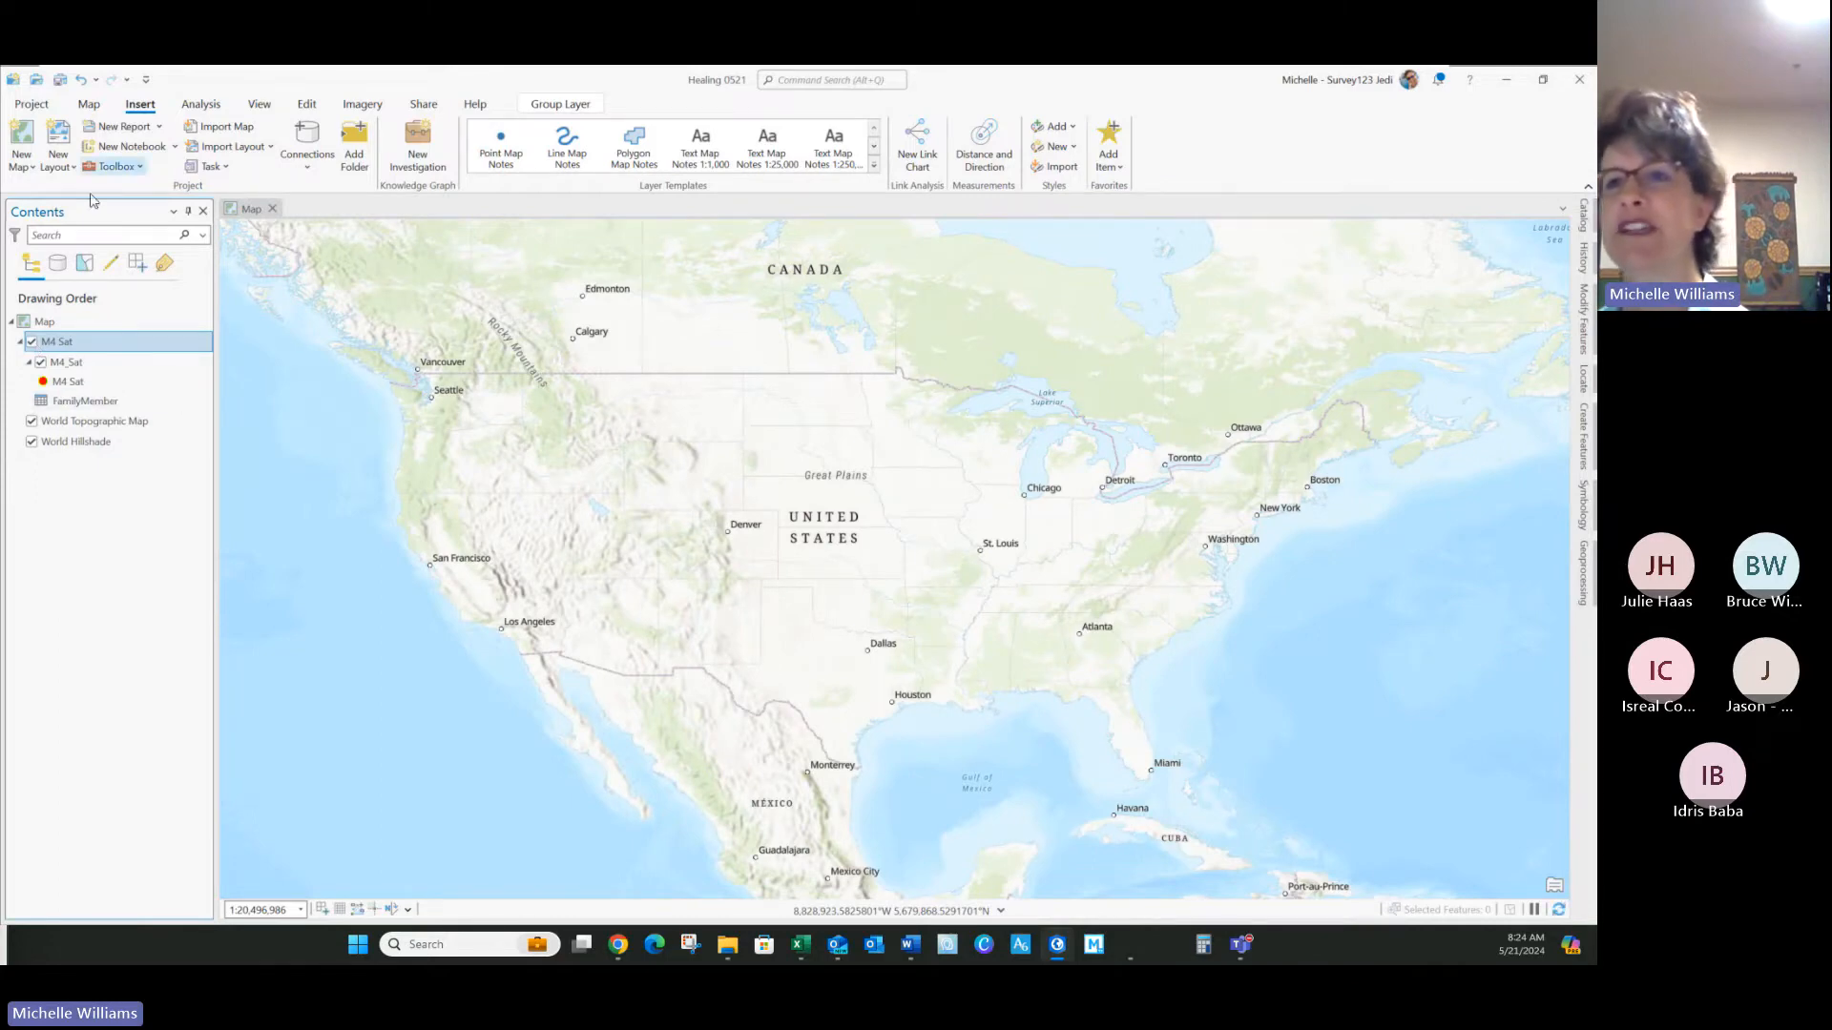
Step: Open the attribute tables of the M4_Sat layer and the related FamilyMember table
click(66, 363)
key(ctrl+t)
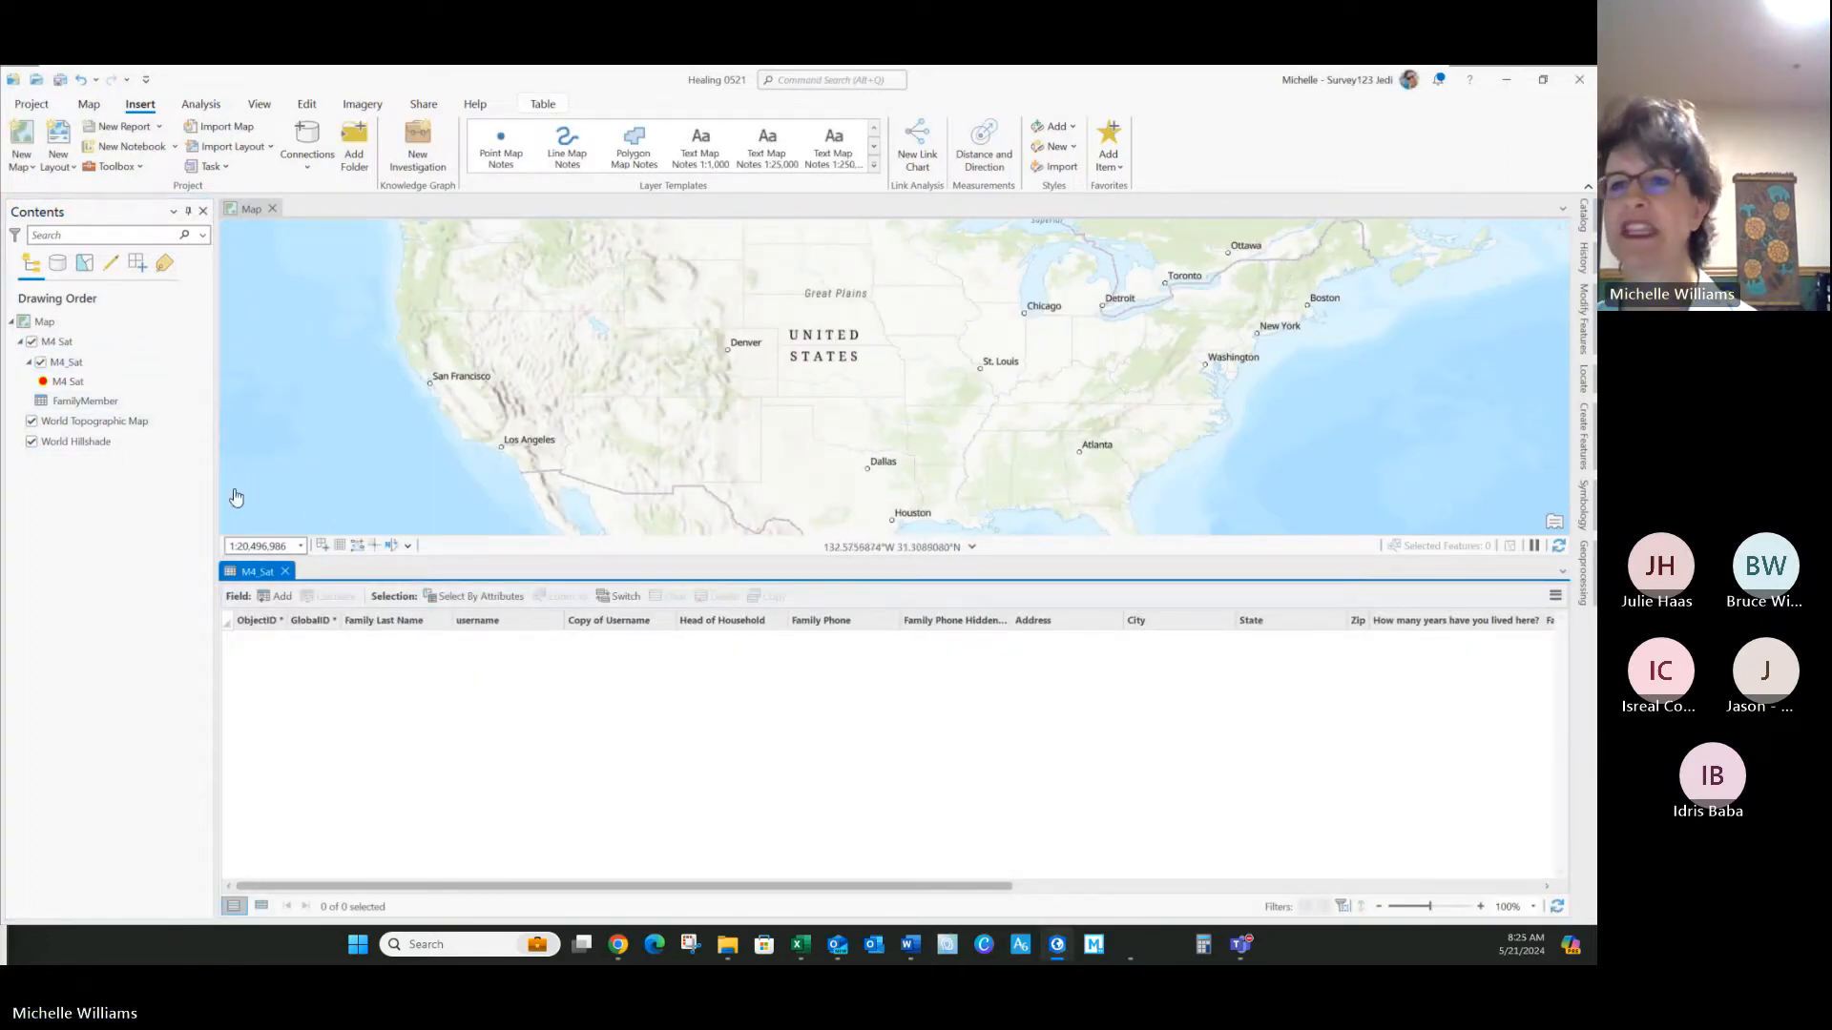
click(83, 401)
double_click(83, 403)
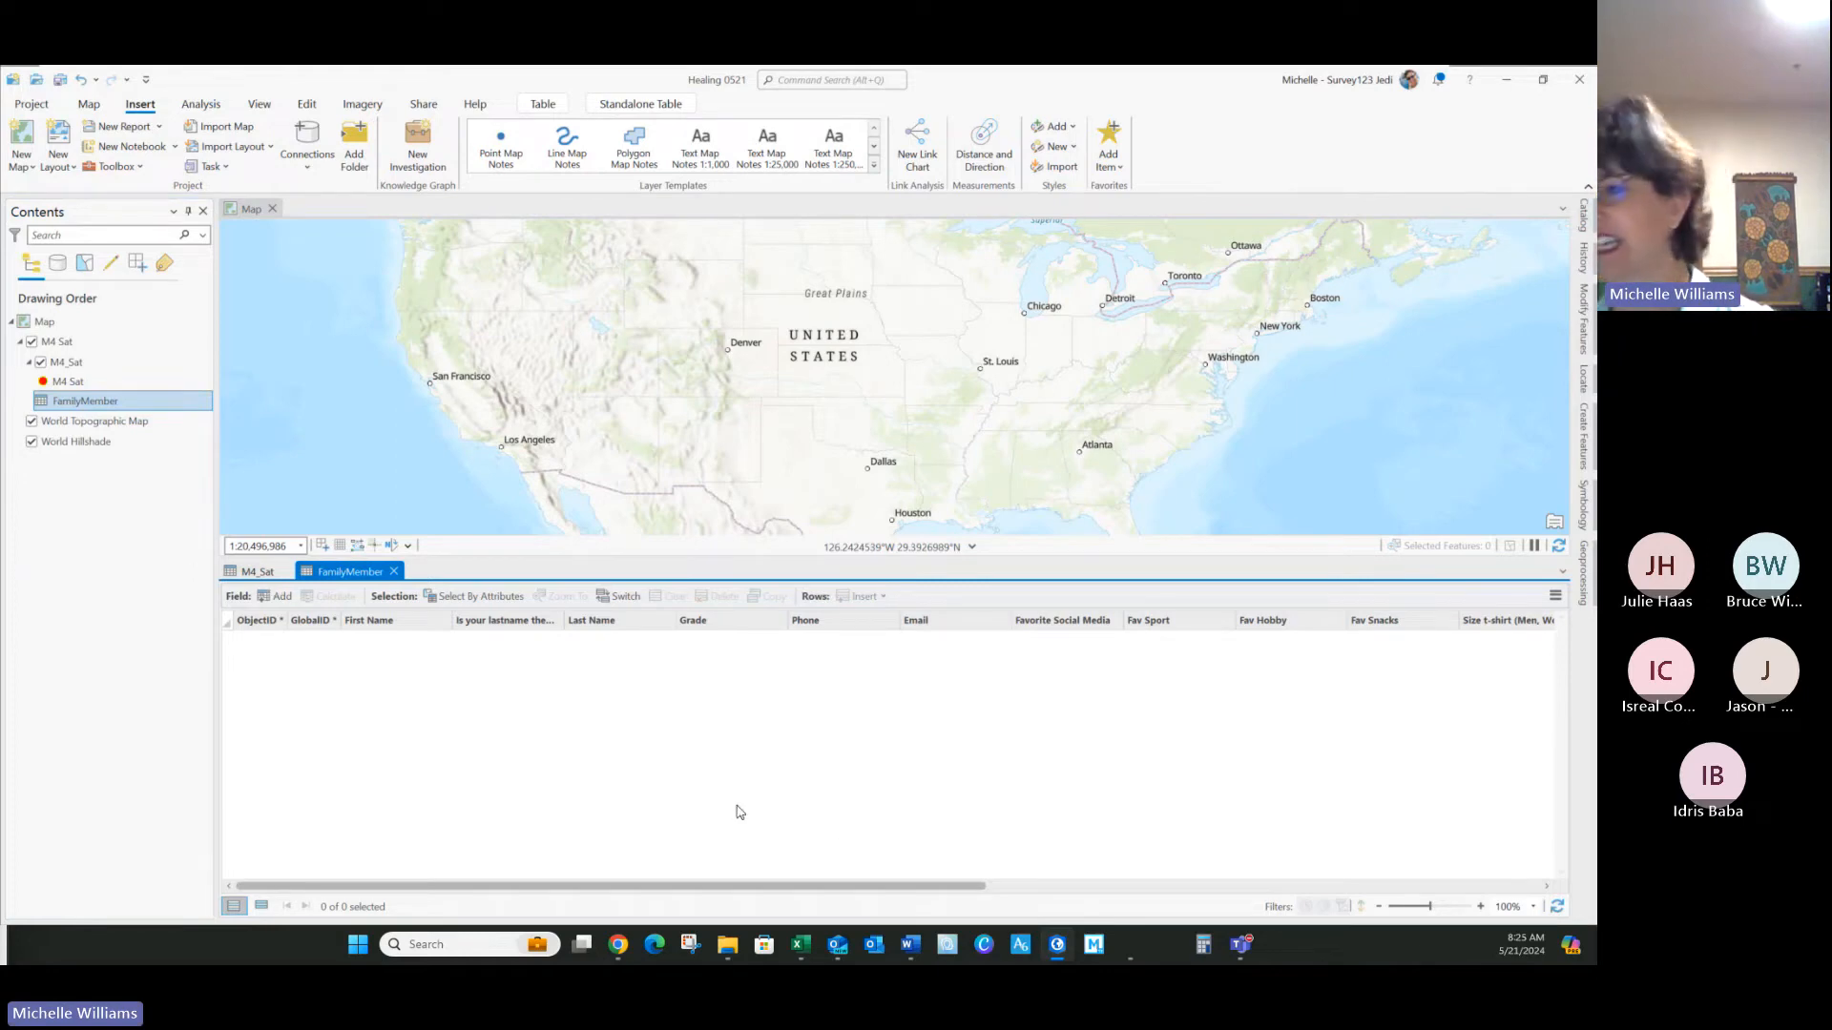
Step: Switch to the Survey123 field app, dismiss the location warning, download the M4 Sat survey and return to the survey list
click(1166, 951)
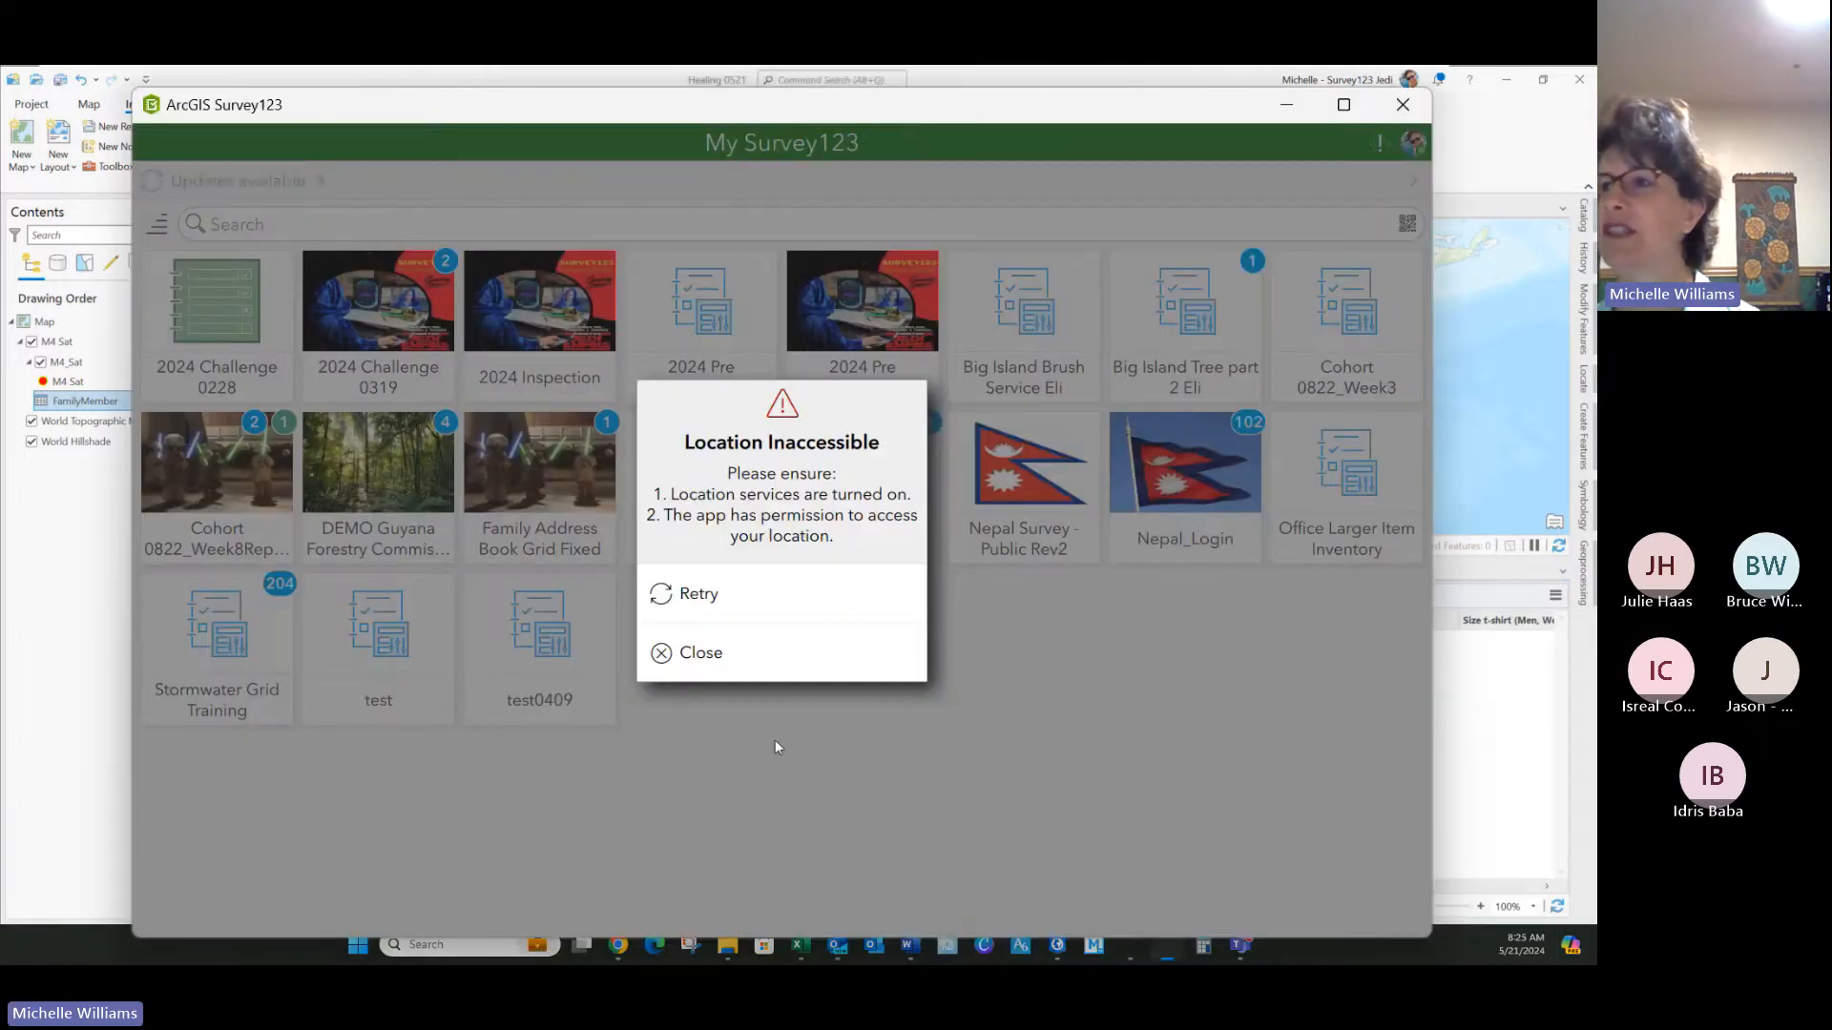
click(701, 653)
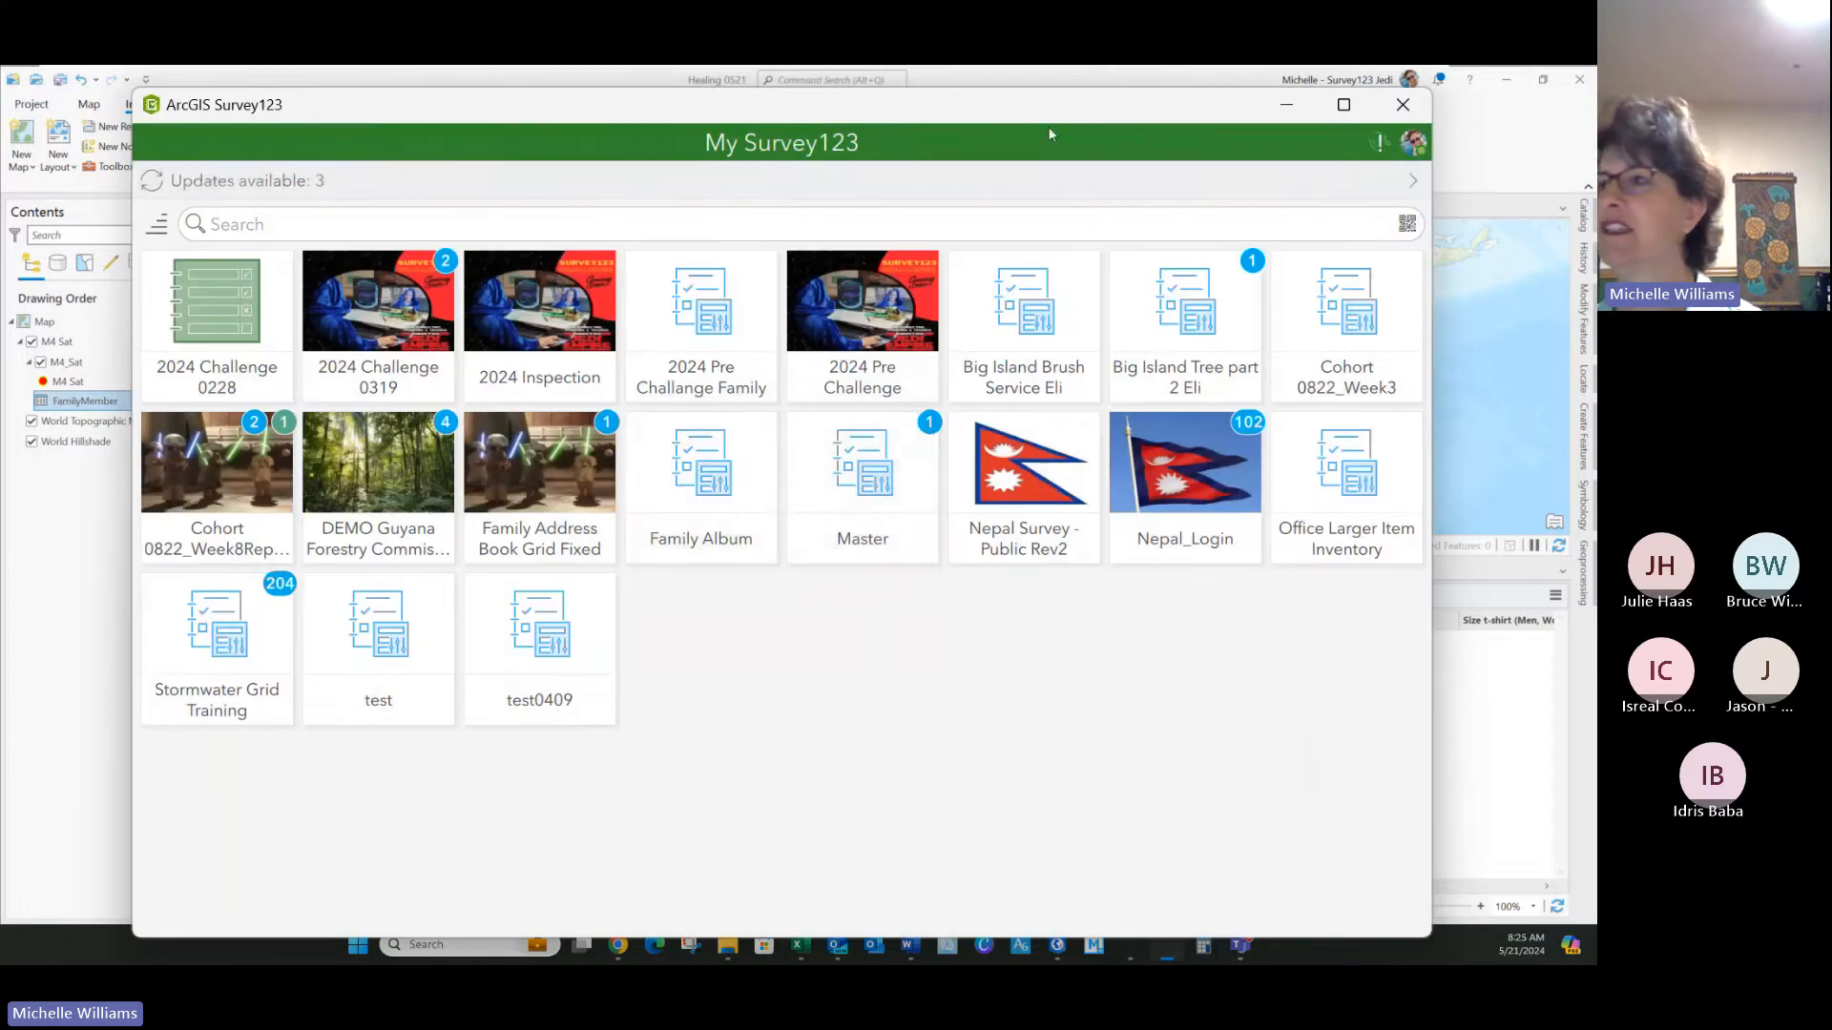
click(1414, 146)
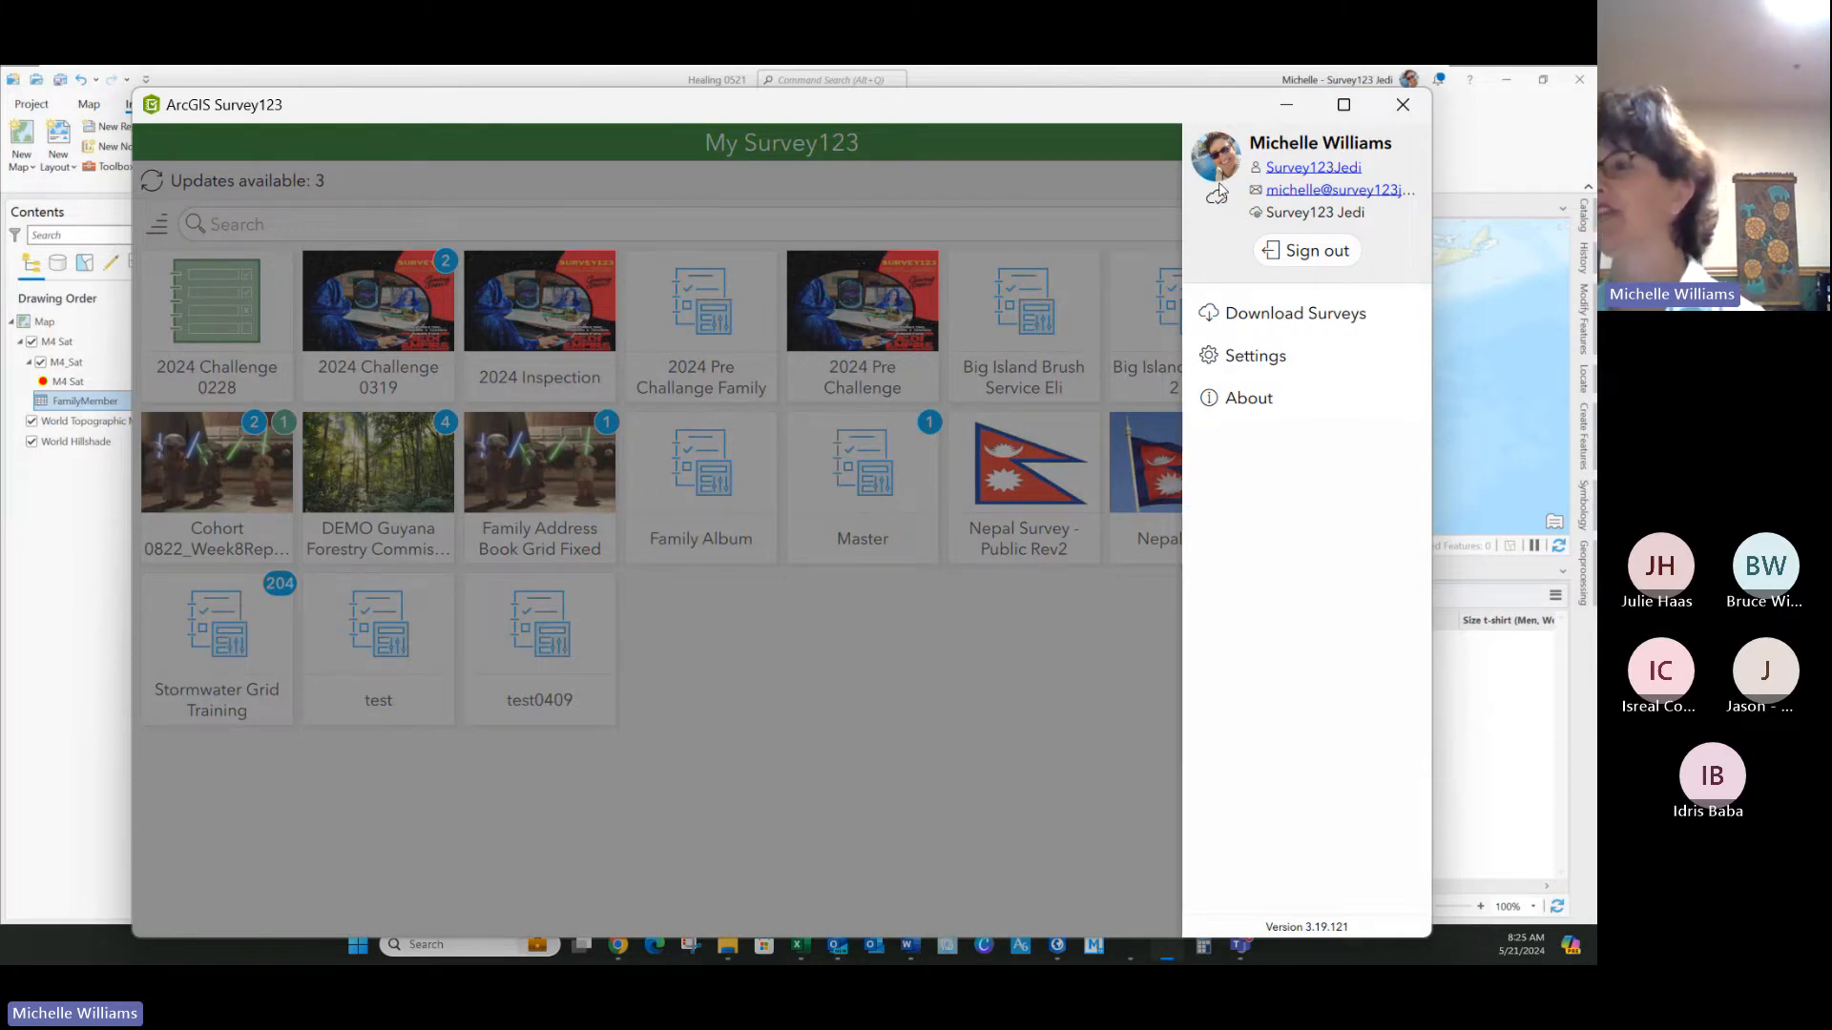
click(1311, 323)
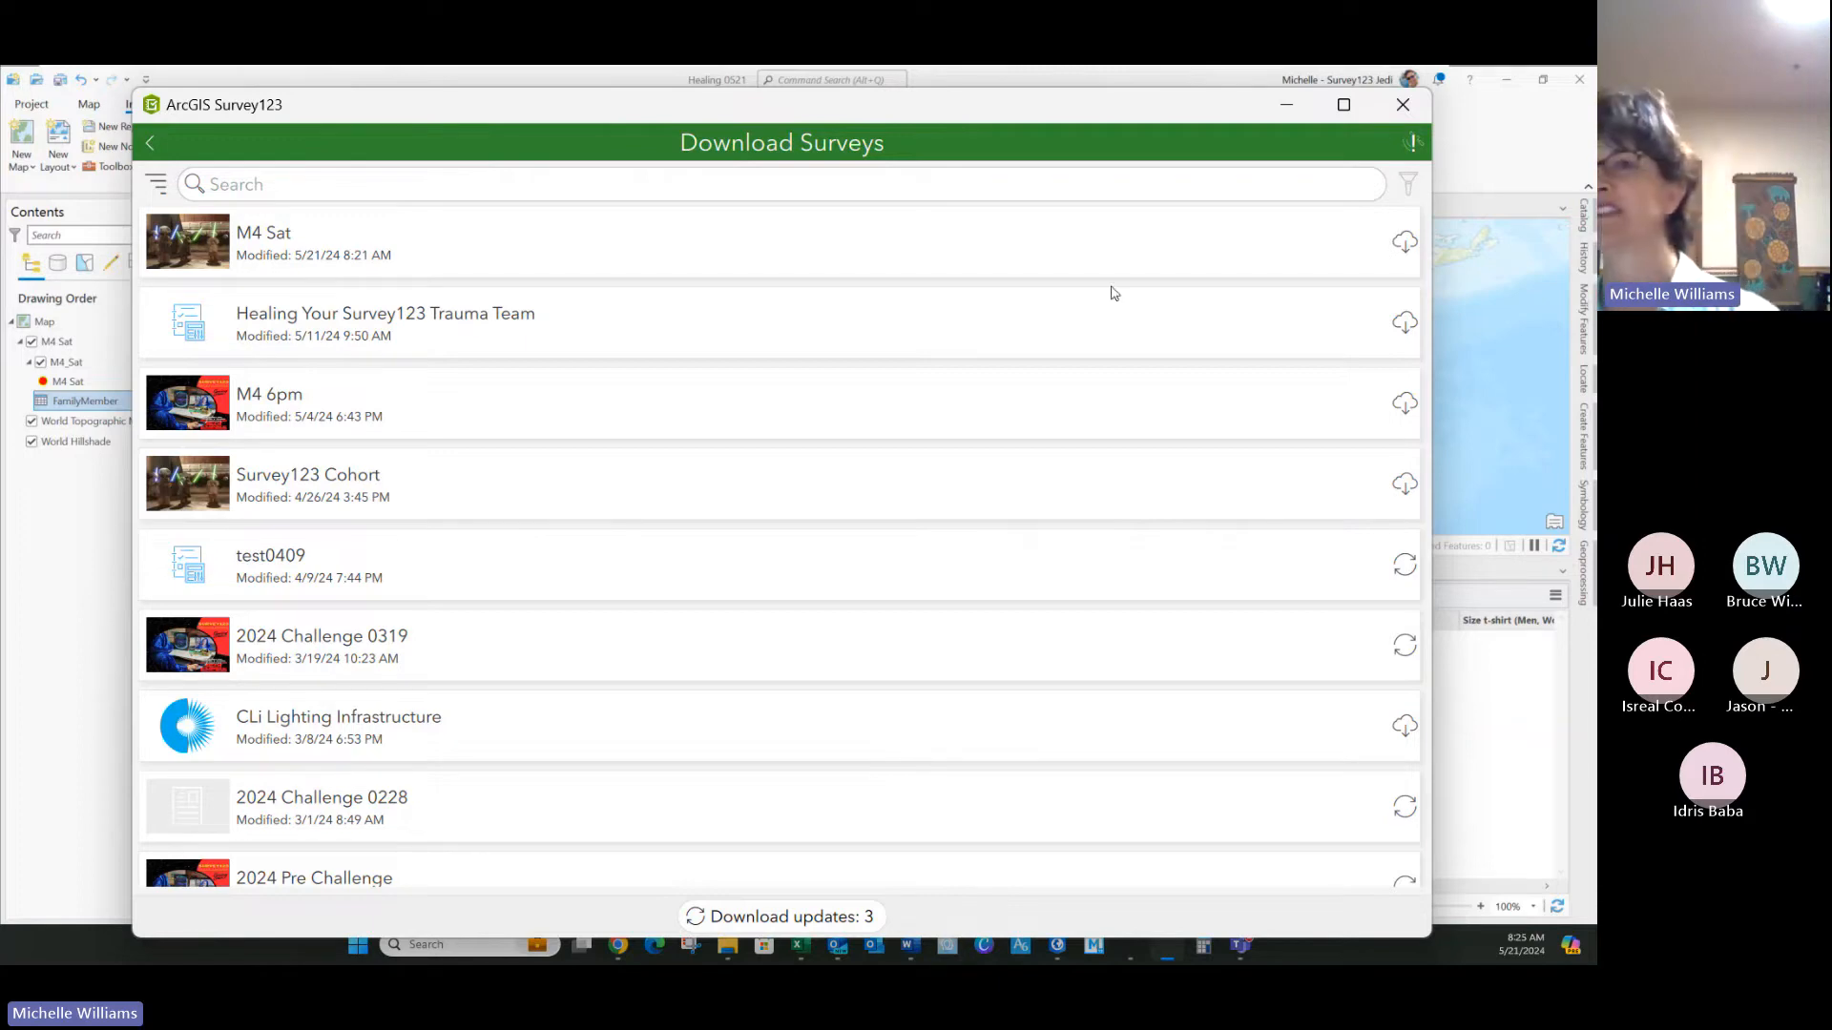
click(1405, 244)
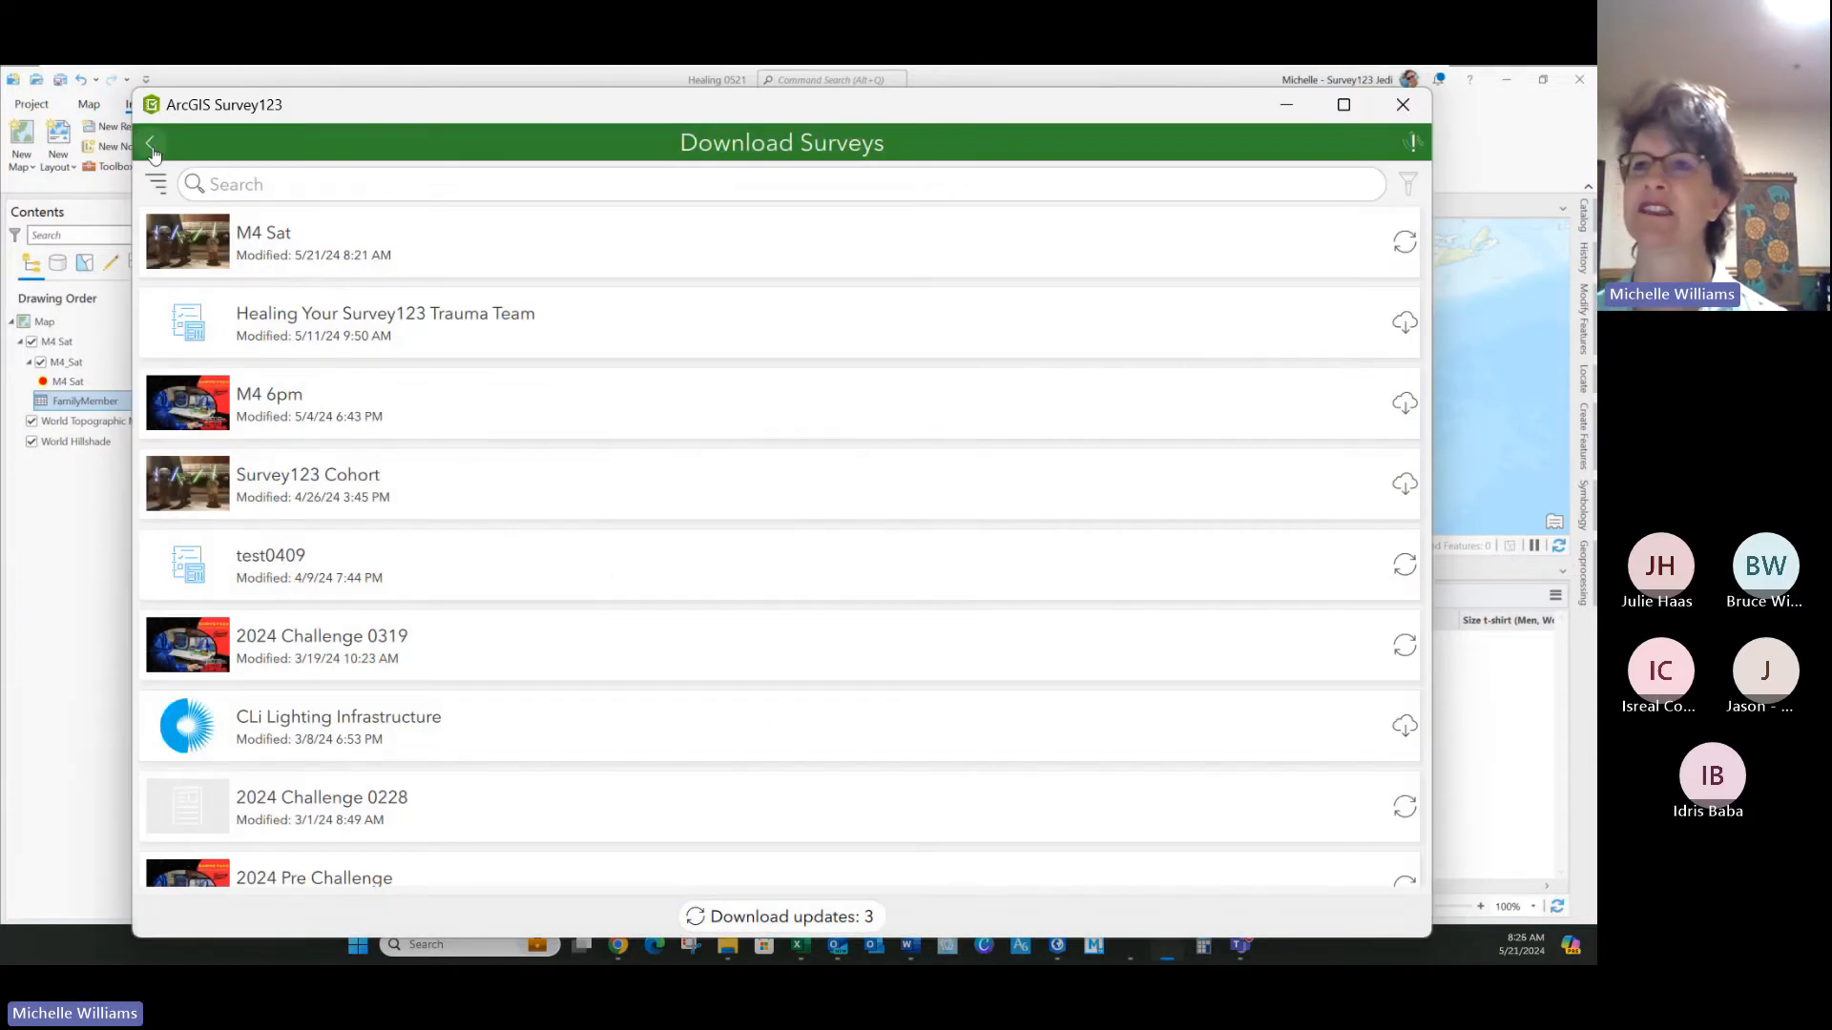
click(151, 145)
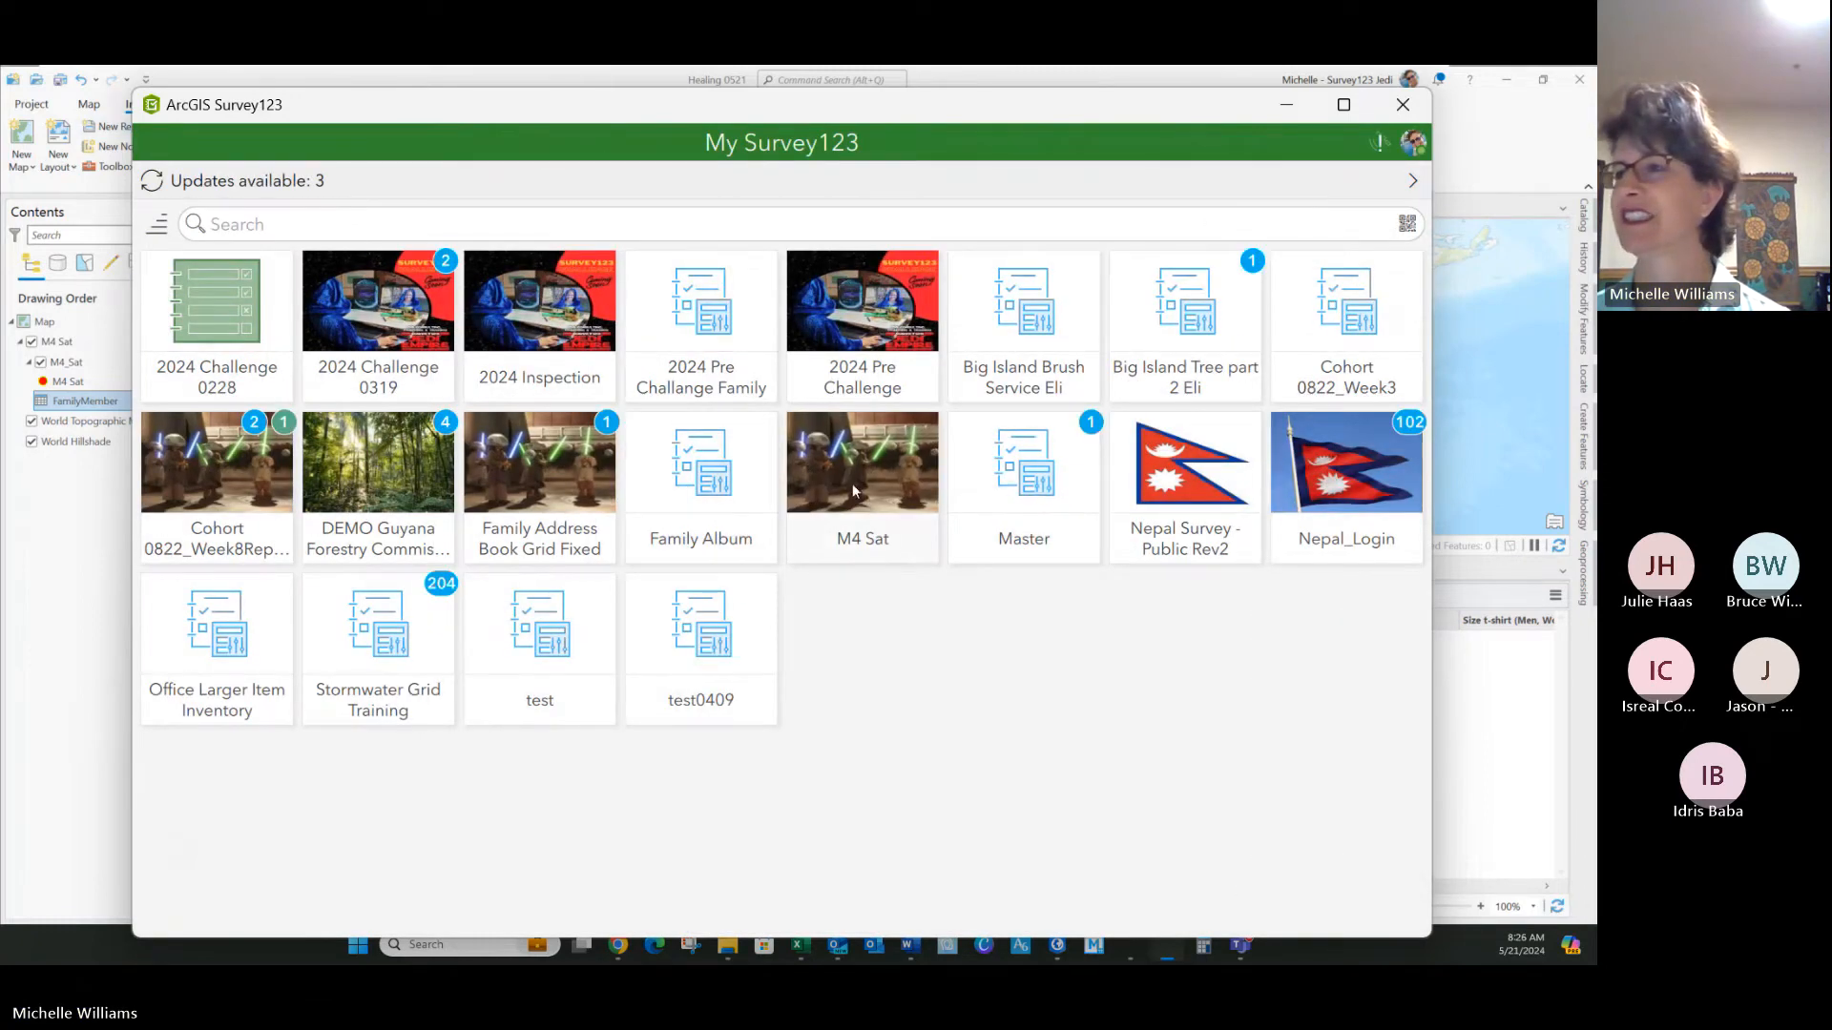
Step: Start collecting a new M4 Sat record, choosing the family last name and entering the head of household's name
click(853, 490)
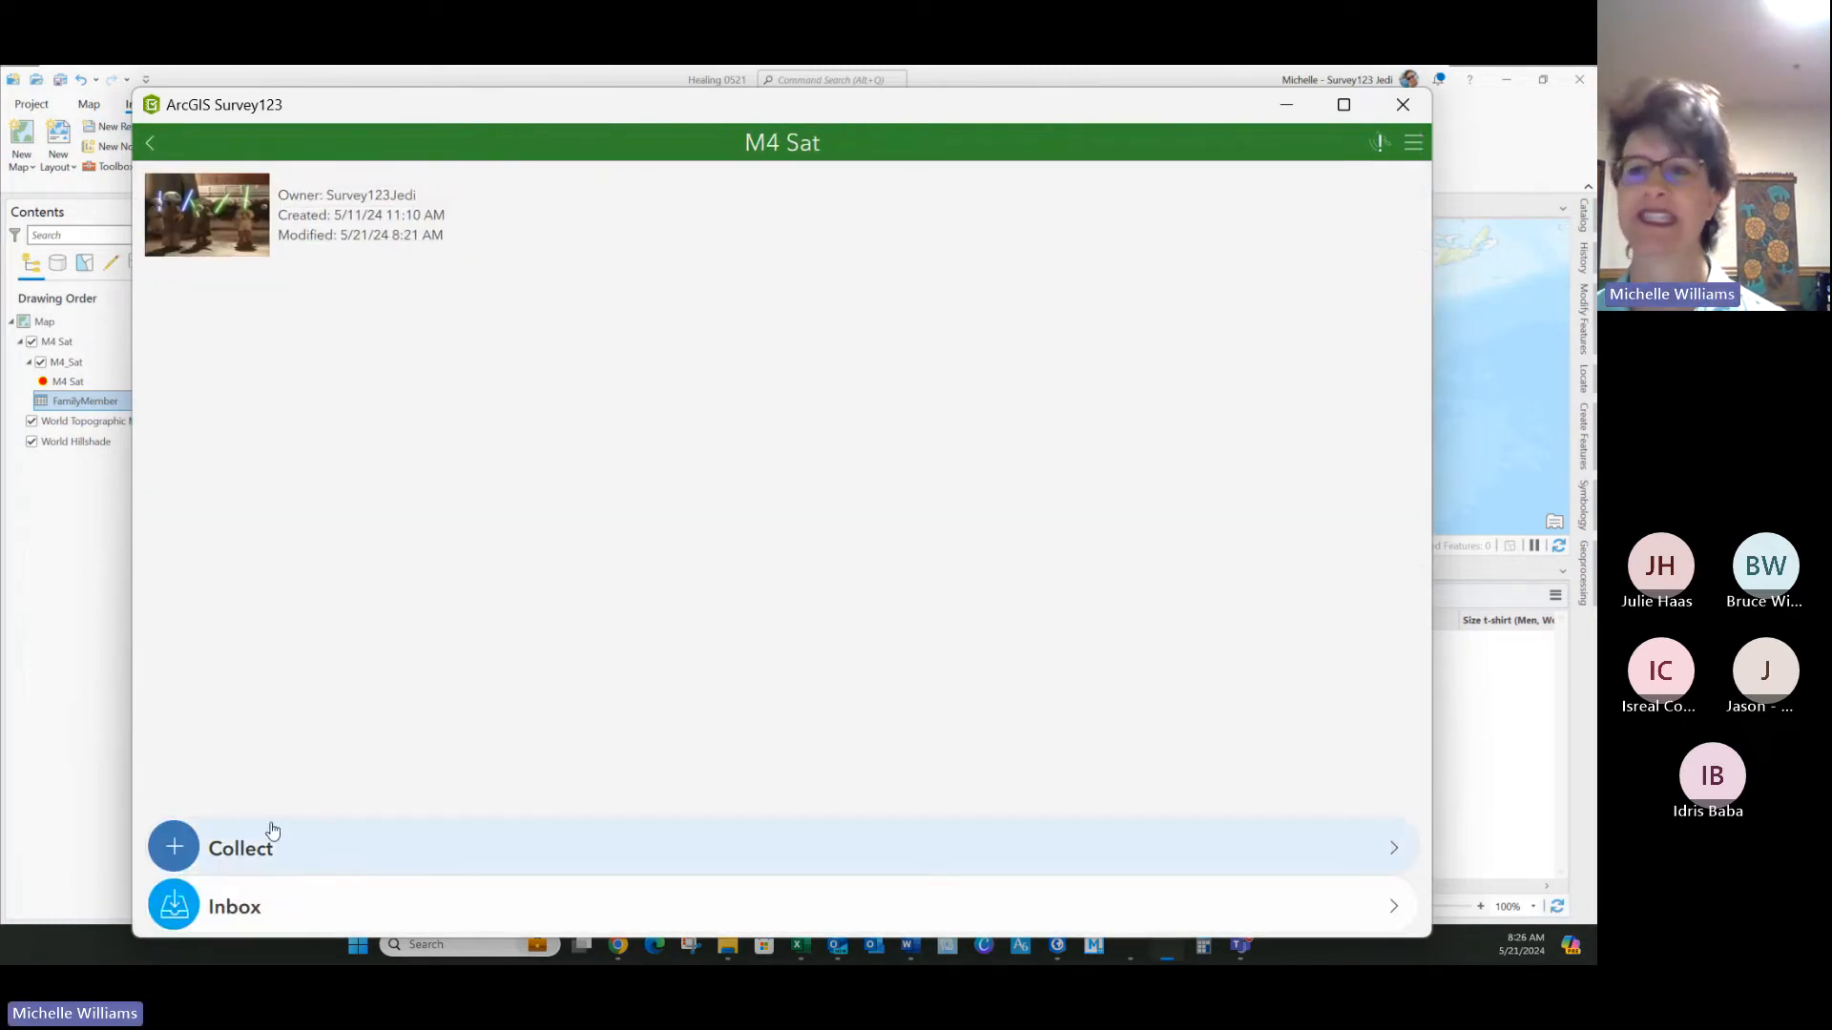
click(238, 847)
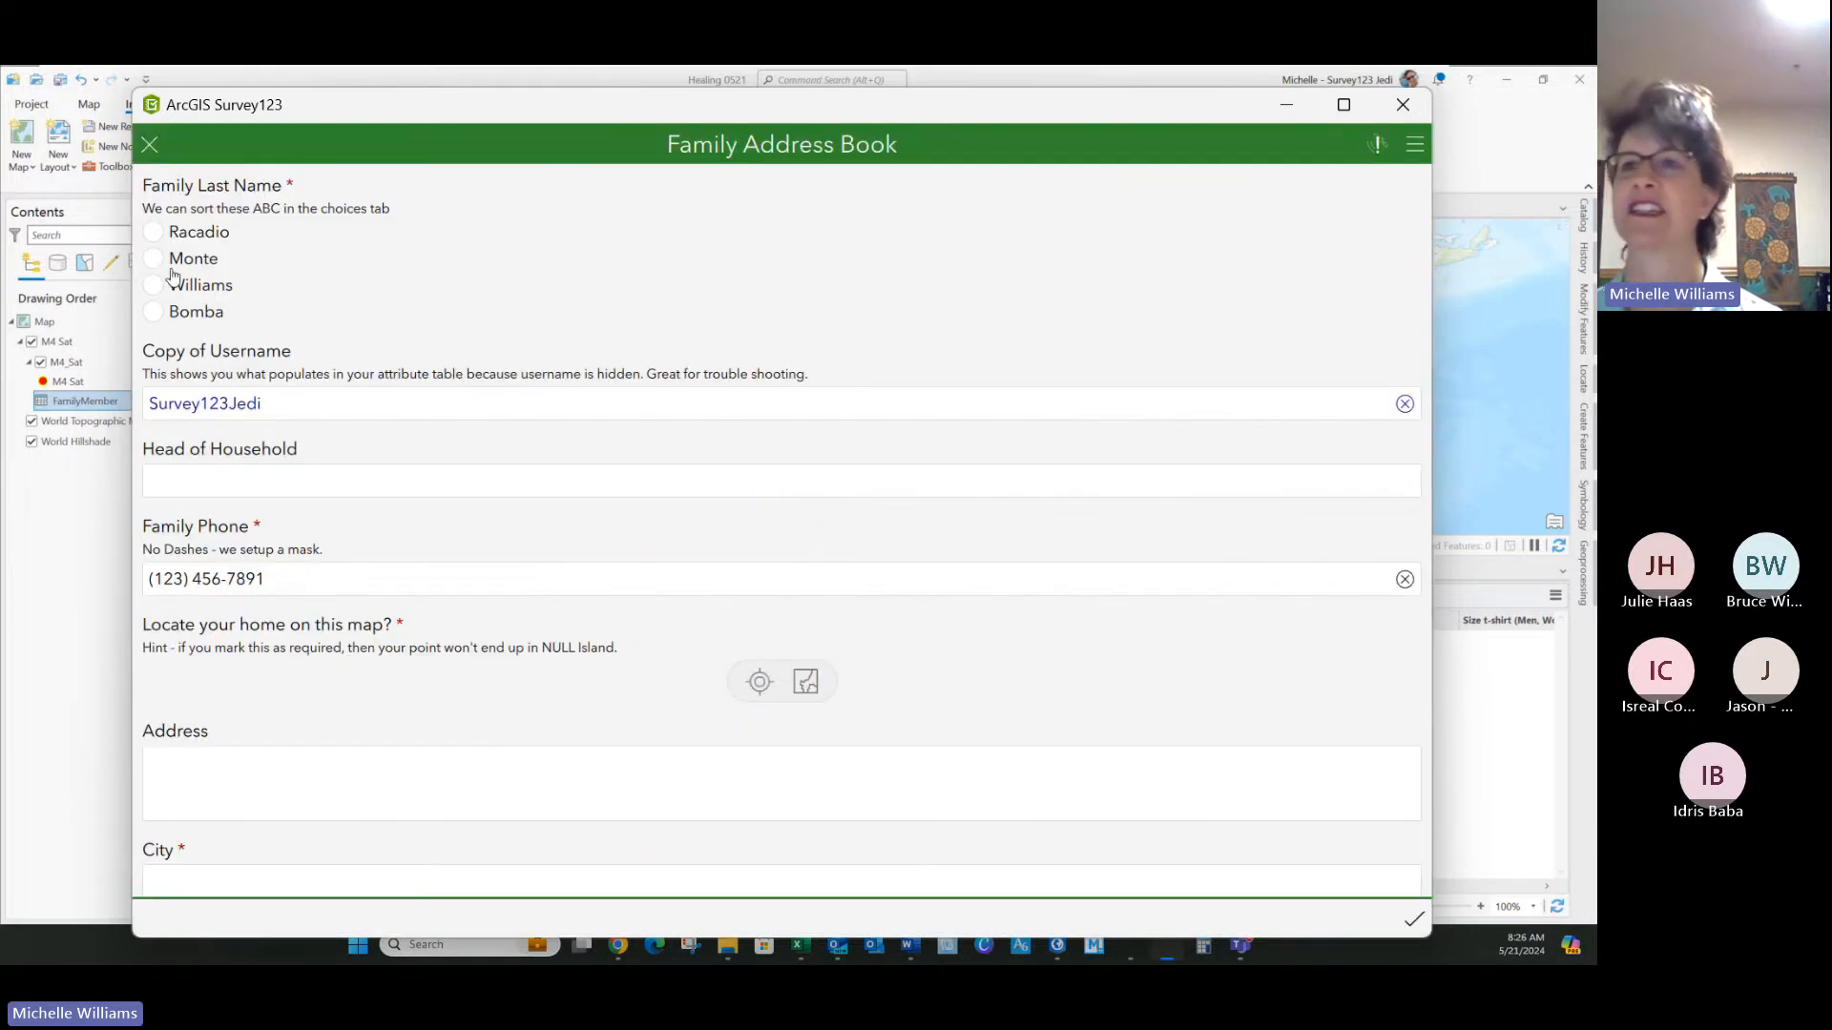
click(153, 285)
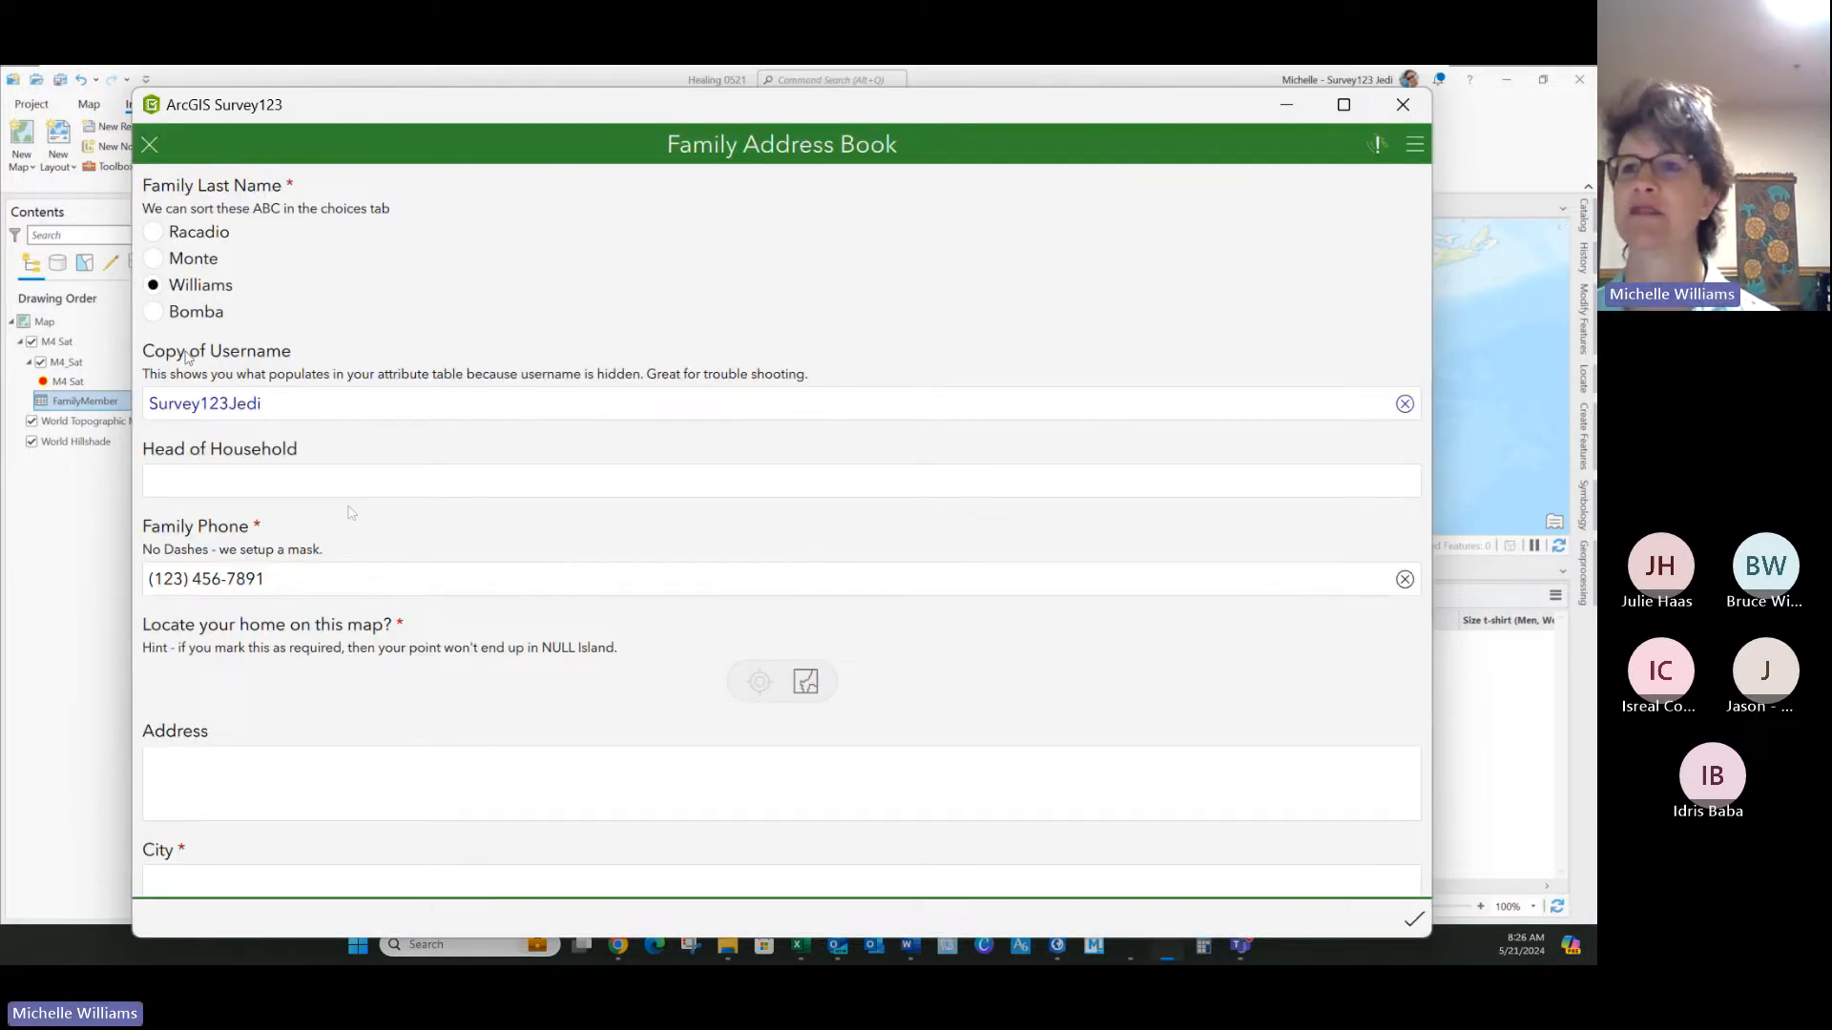
click(232, 481)
text(Bruce)
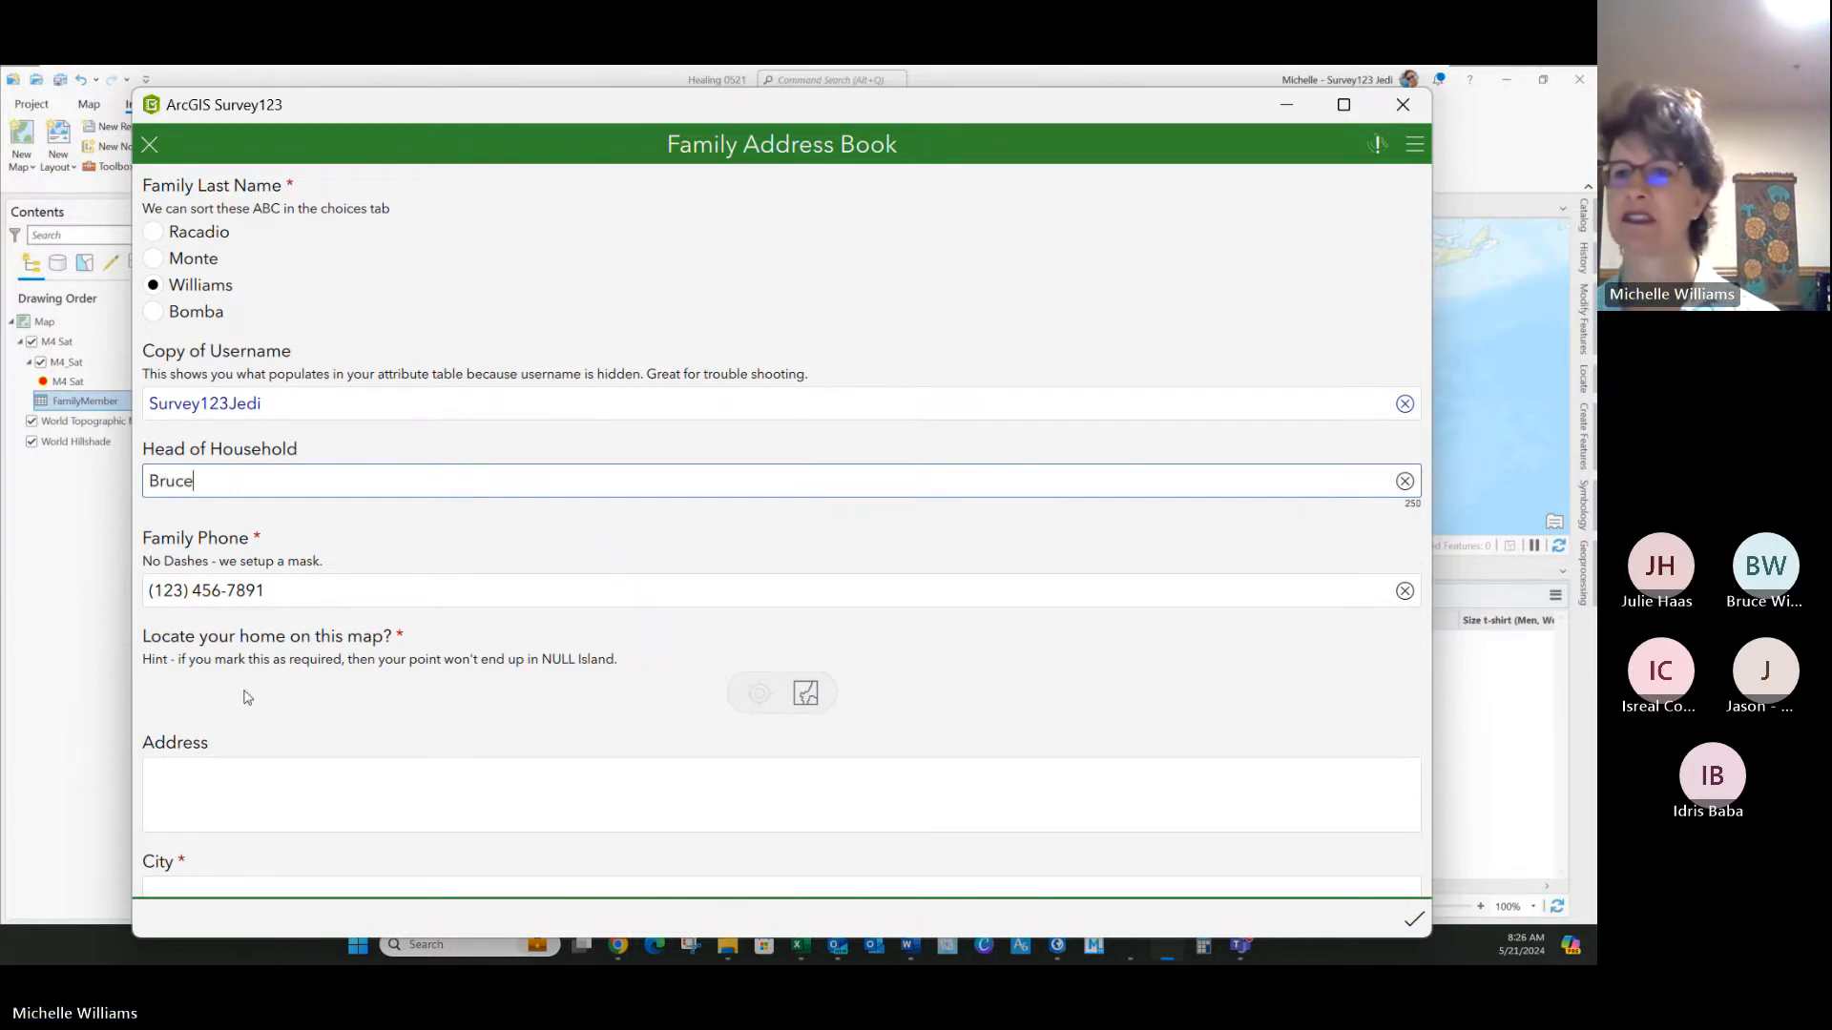
Step: Set the record's home location on the map at Redlands and accept the point
scroll(683, 601, down, 1)
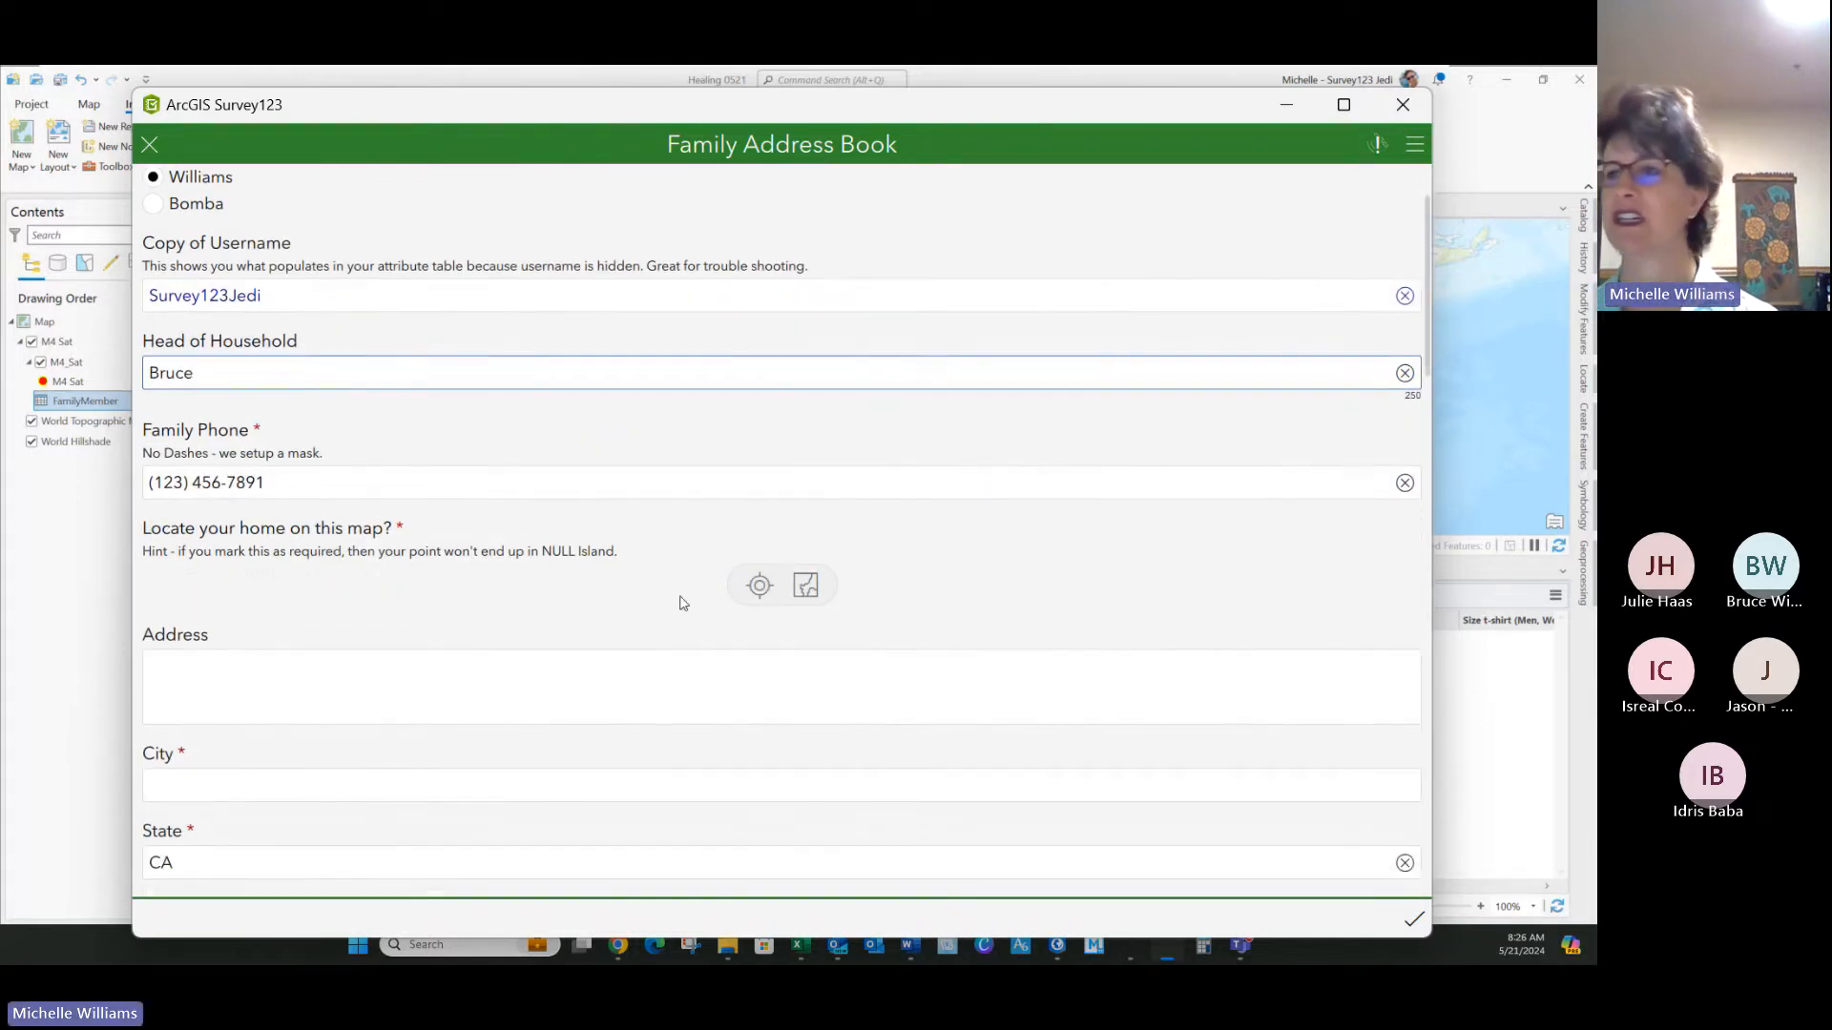
click(804, 584)
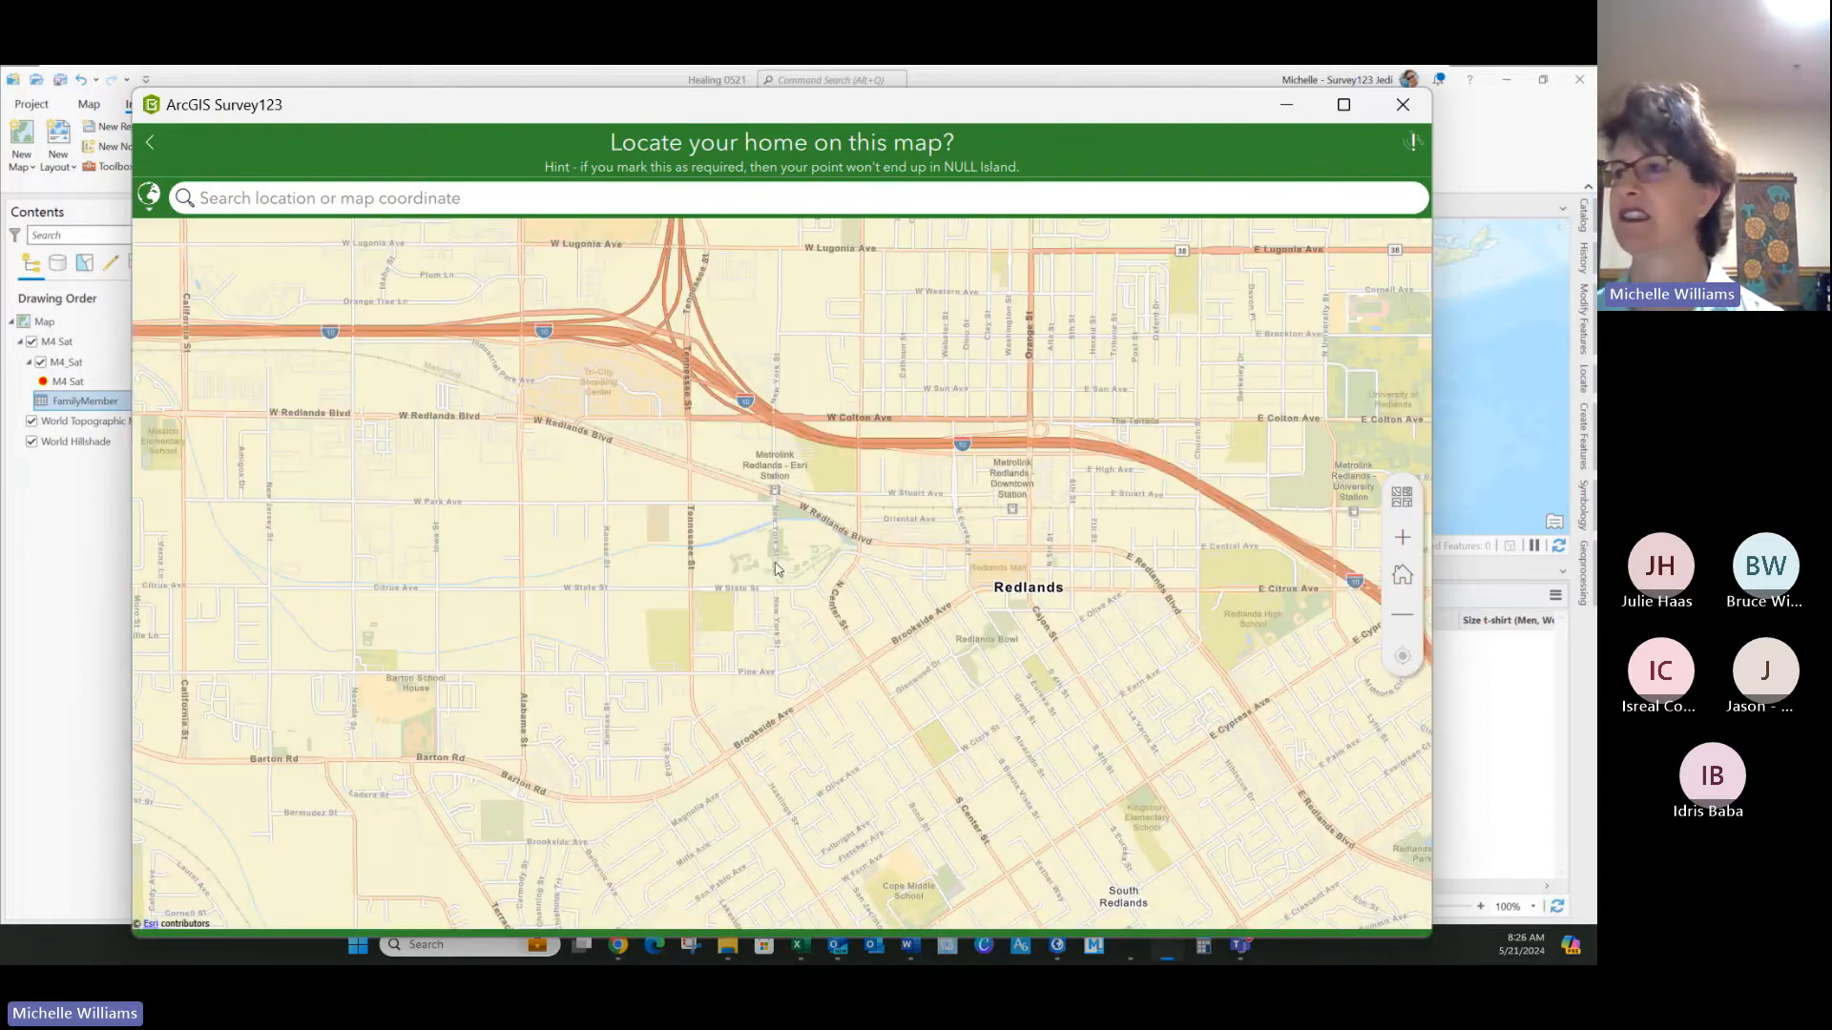
click(1043, 594)
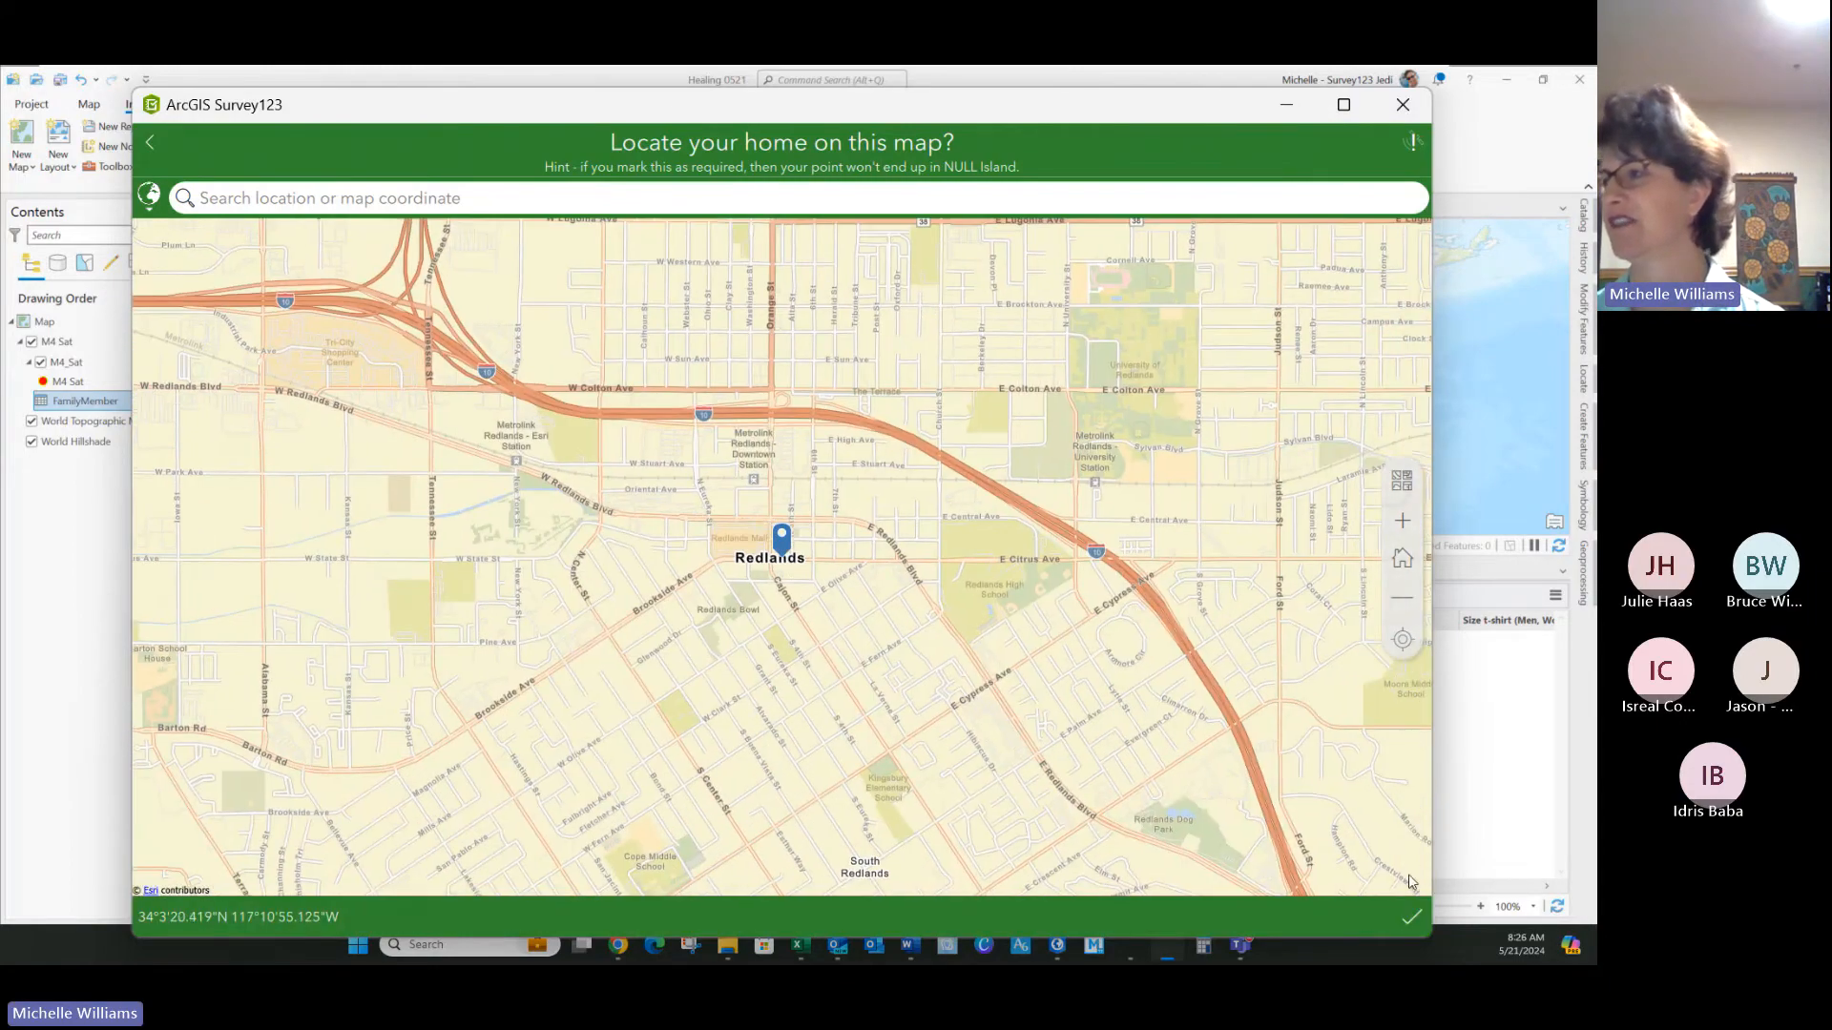
click(1411, 917)
Step: Fill in the record's street address and city
scroll(392, 652, down, 5)
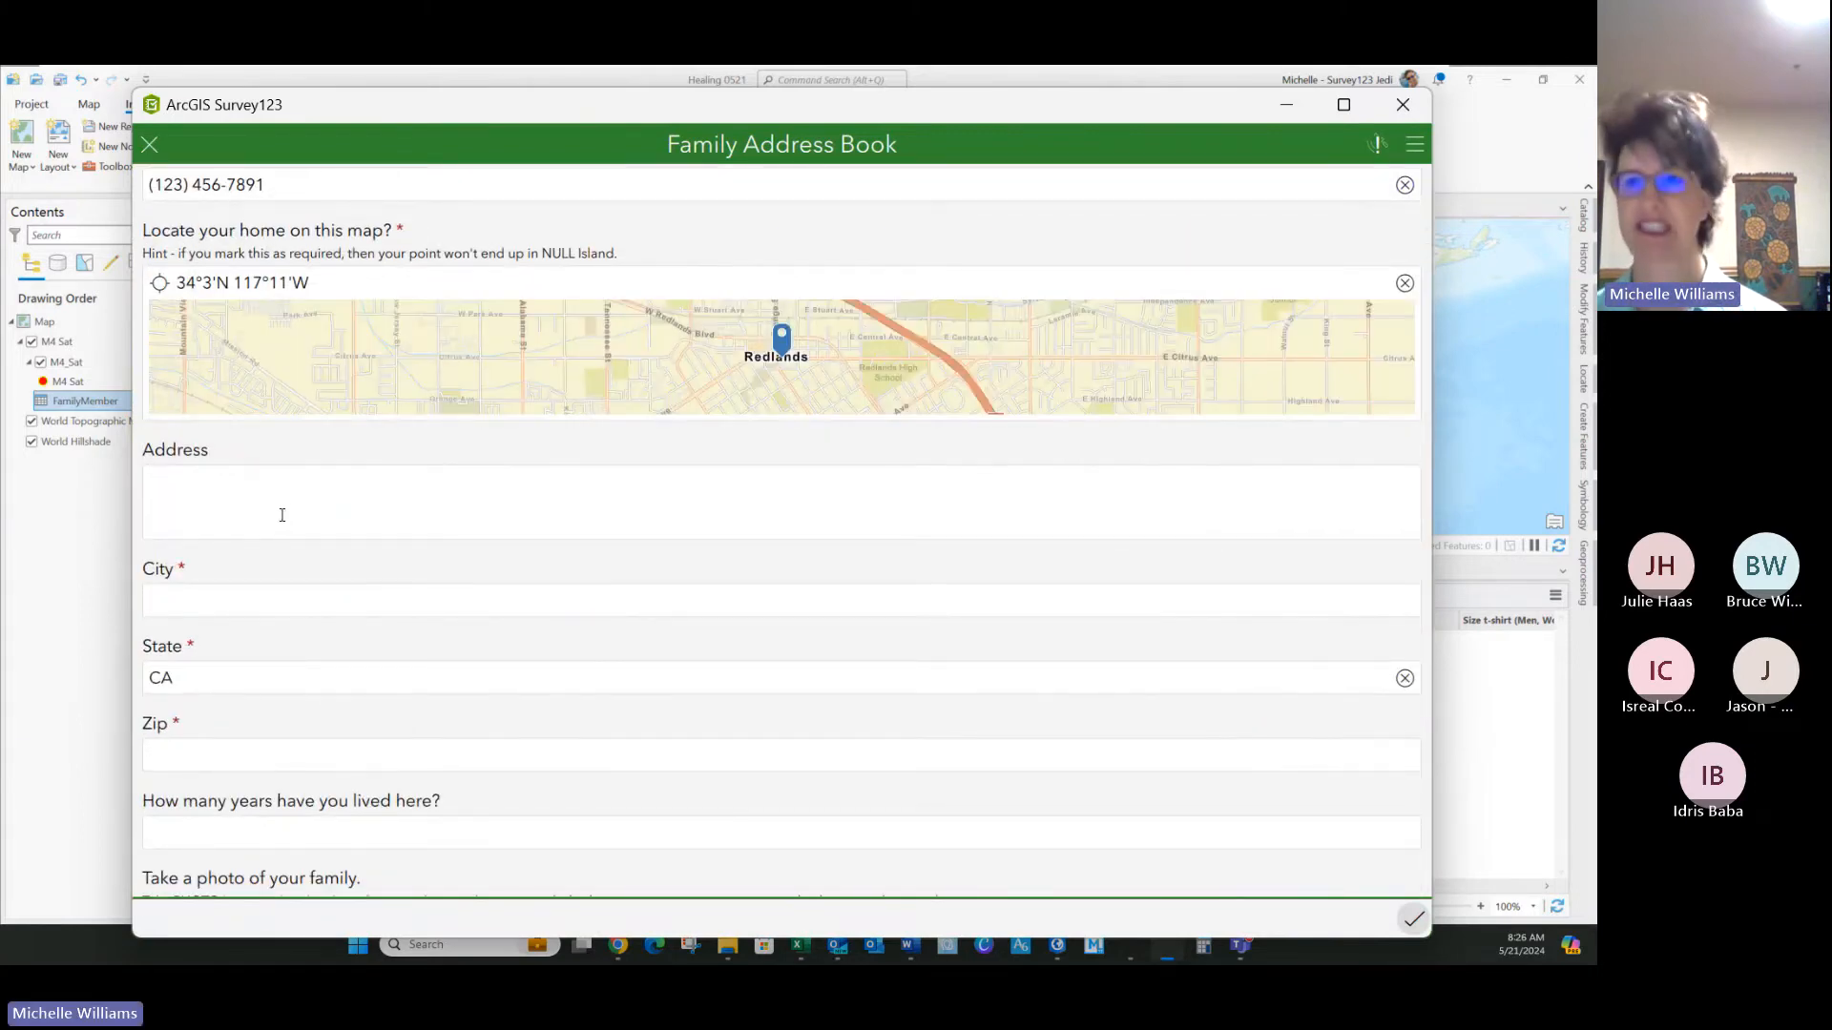
click(277, 513)
text(w12c)
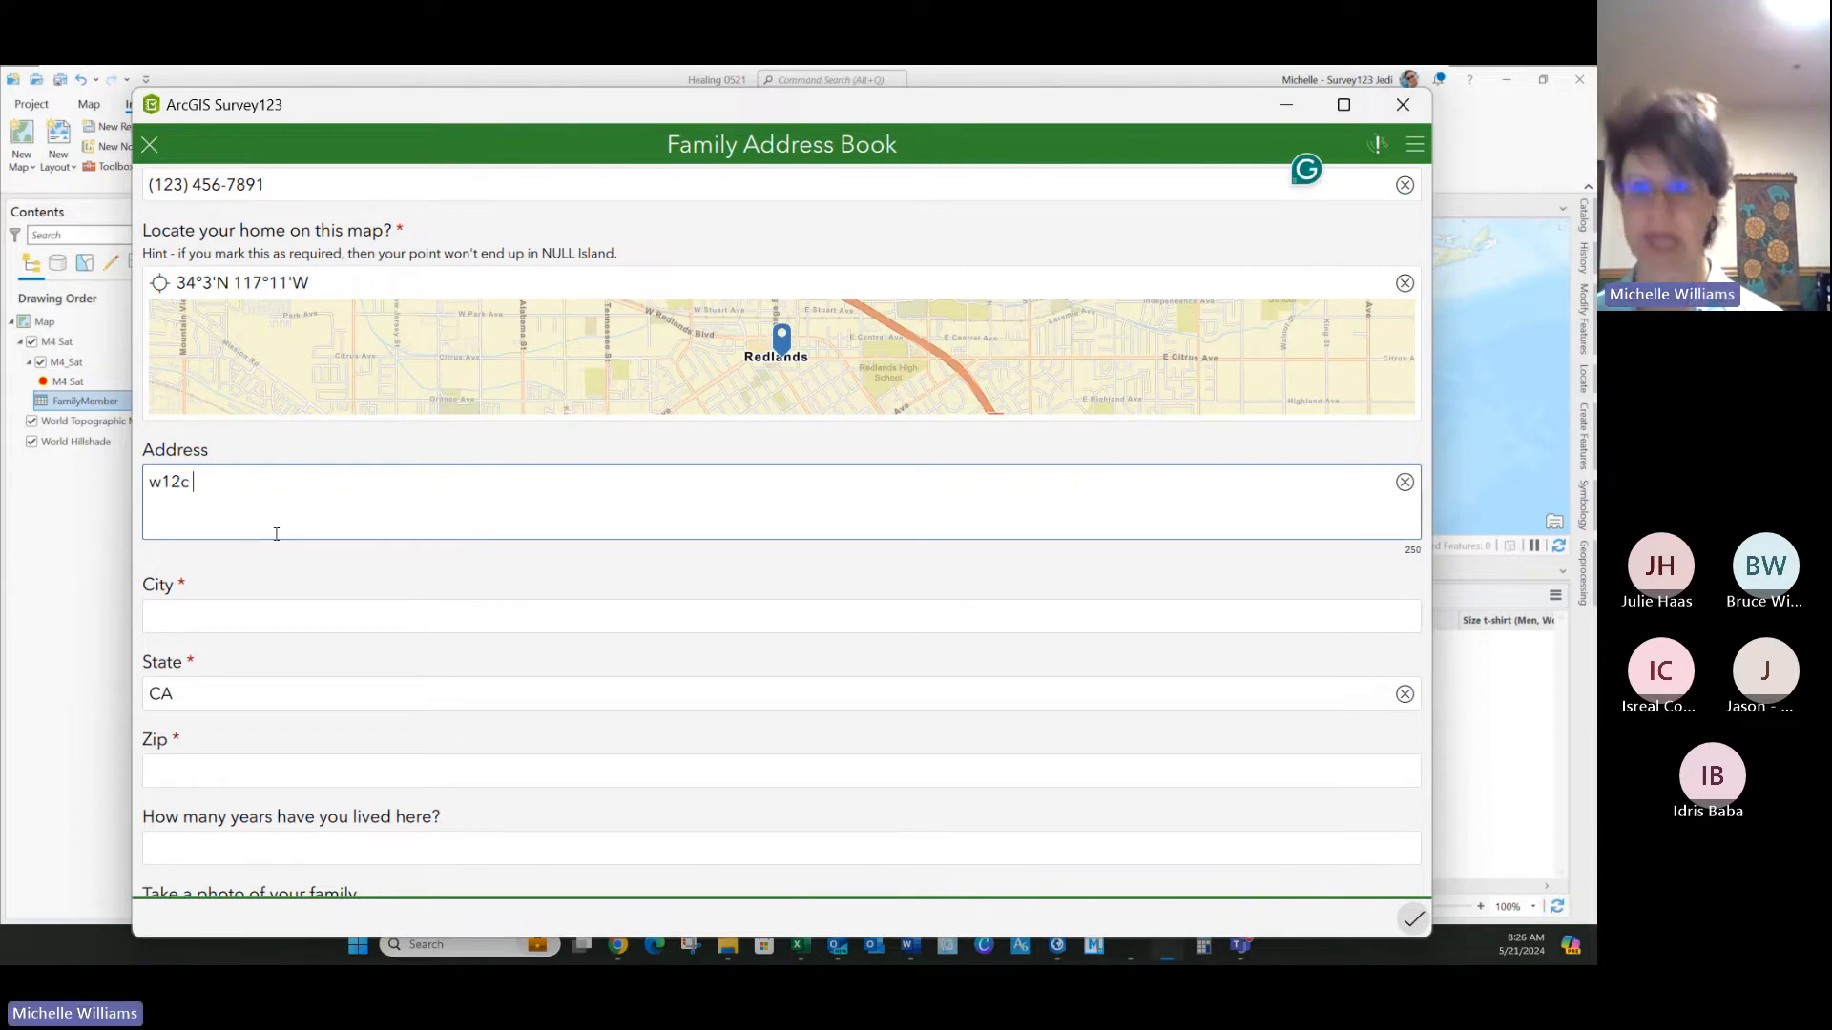
text( fgfgf)
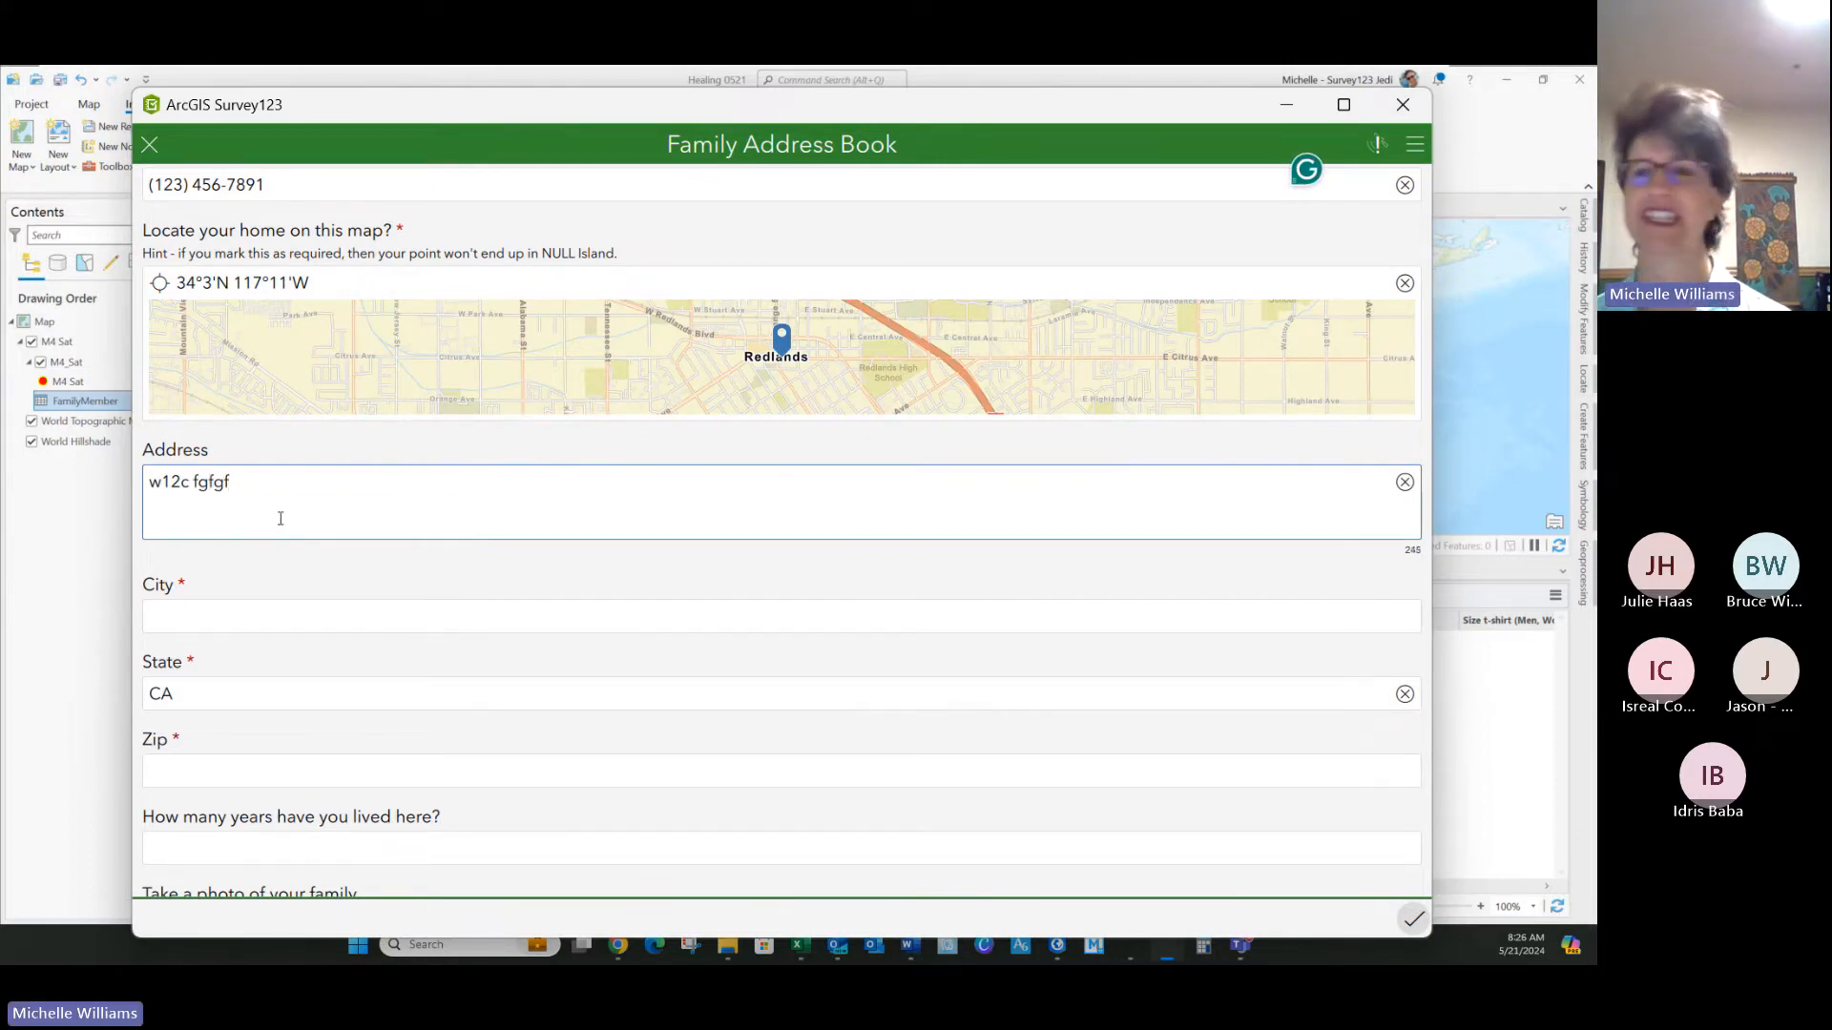
click(275, 622)
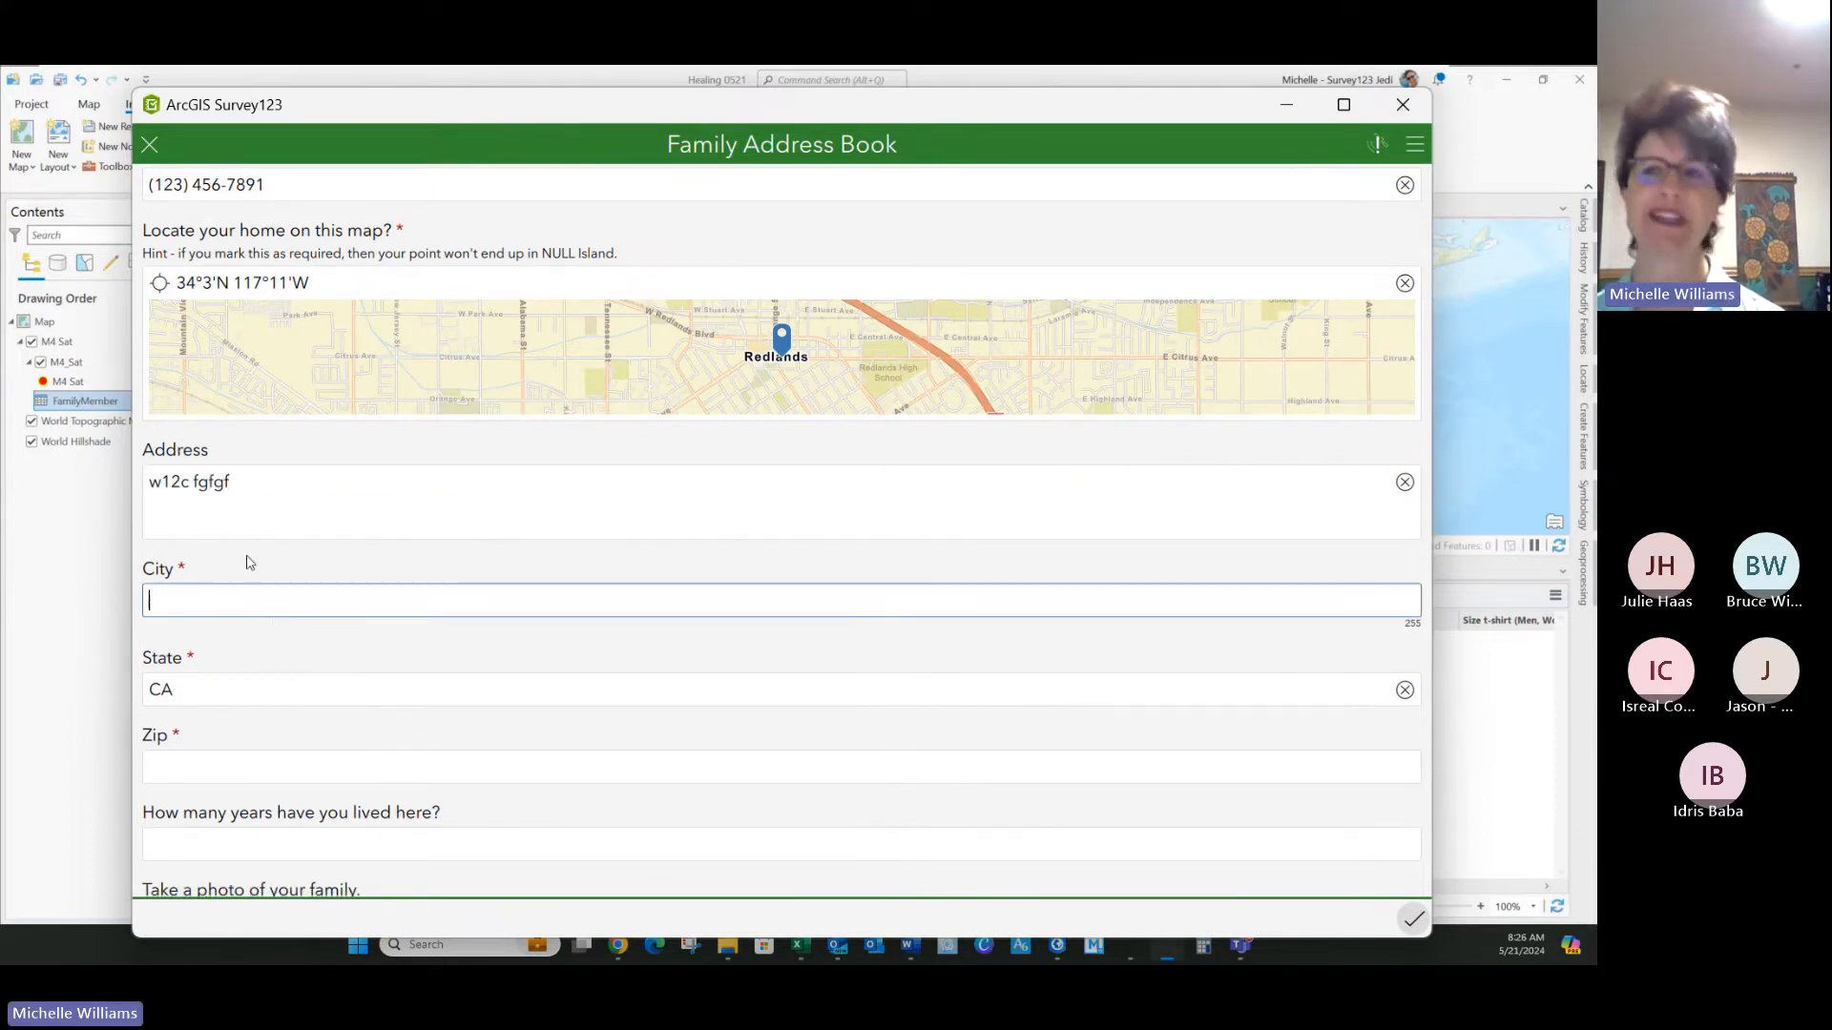
text(Beaumo)
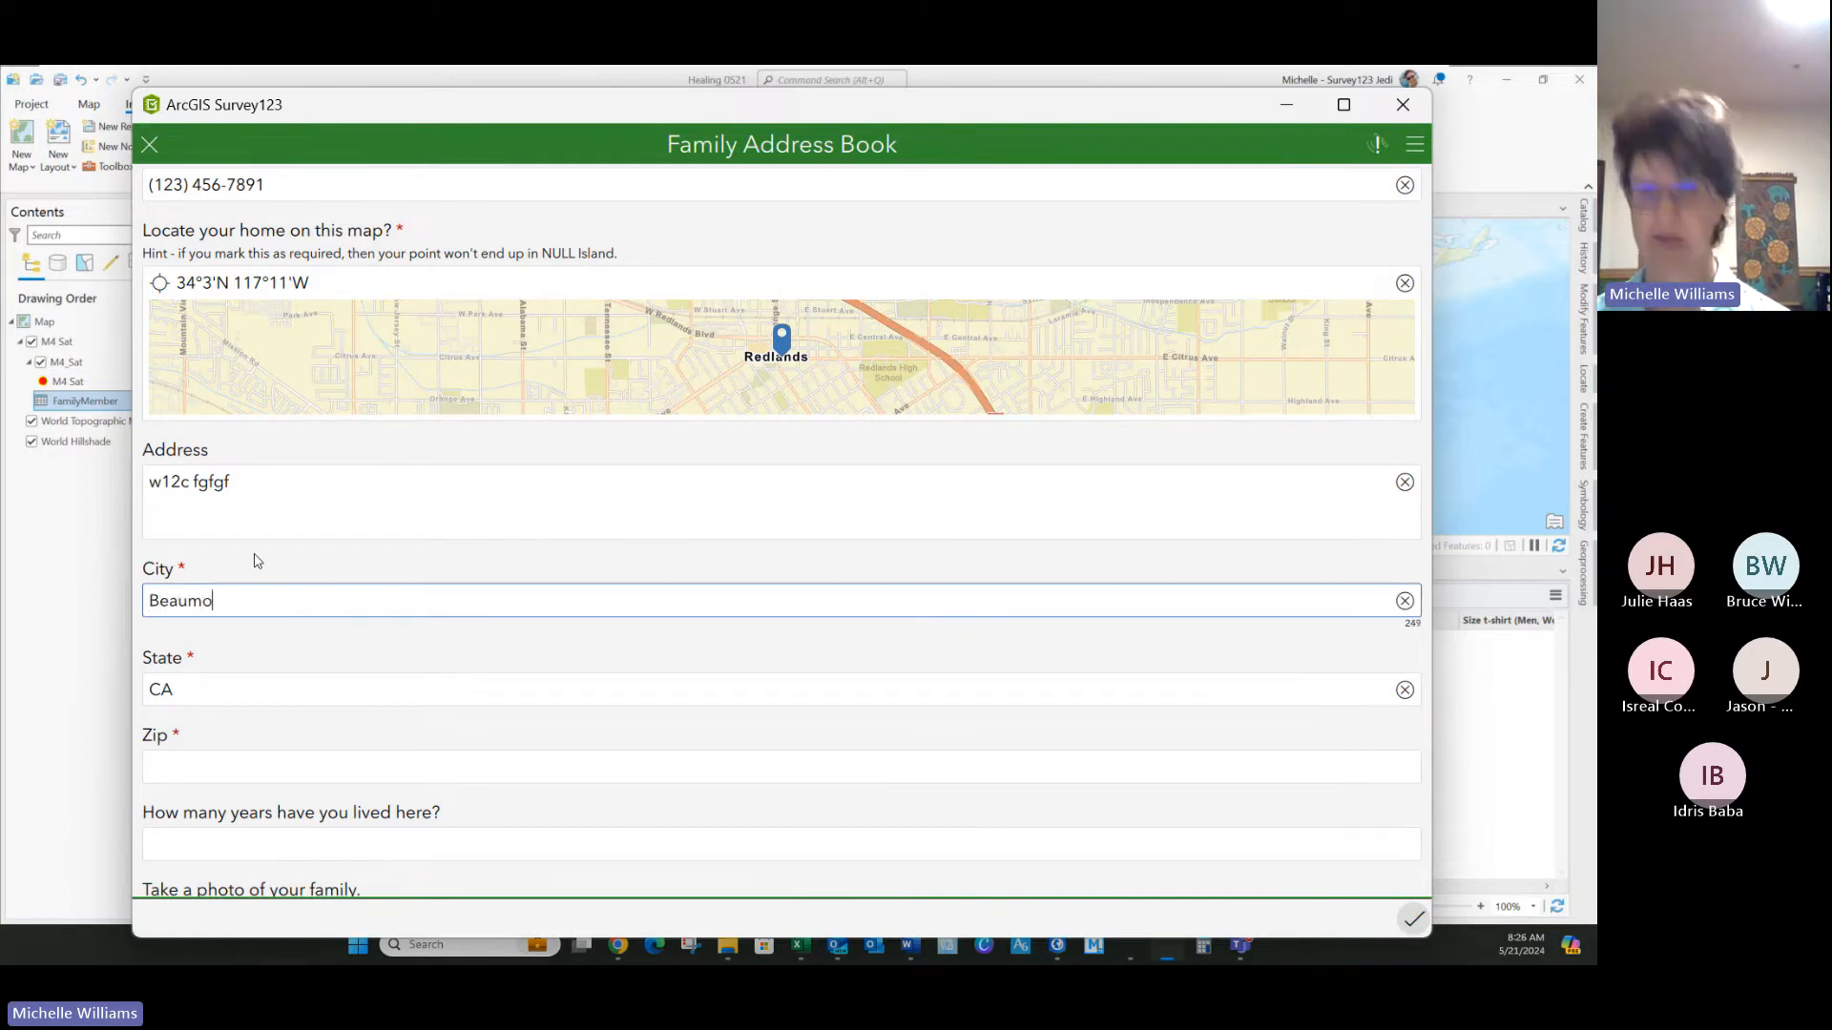
Step: Enter the zip code and set the number of years lived here to 15
scroll(214, 740, down, 2)
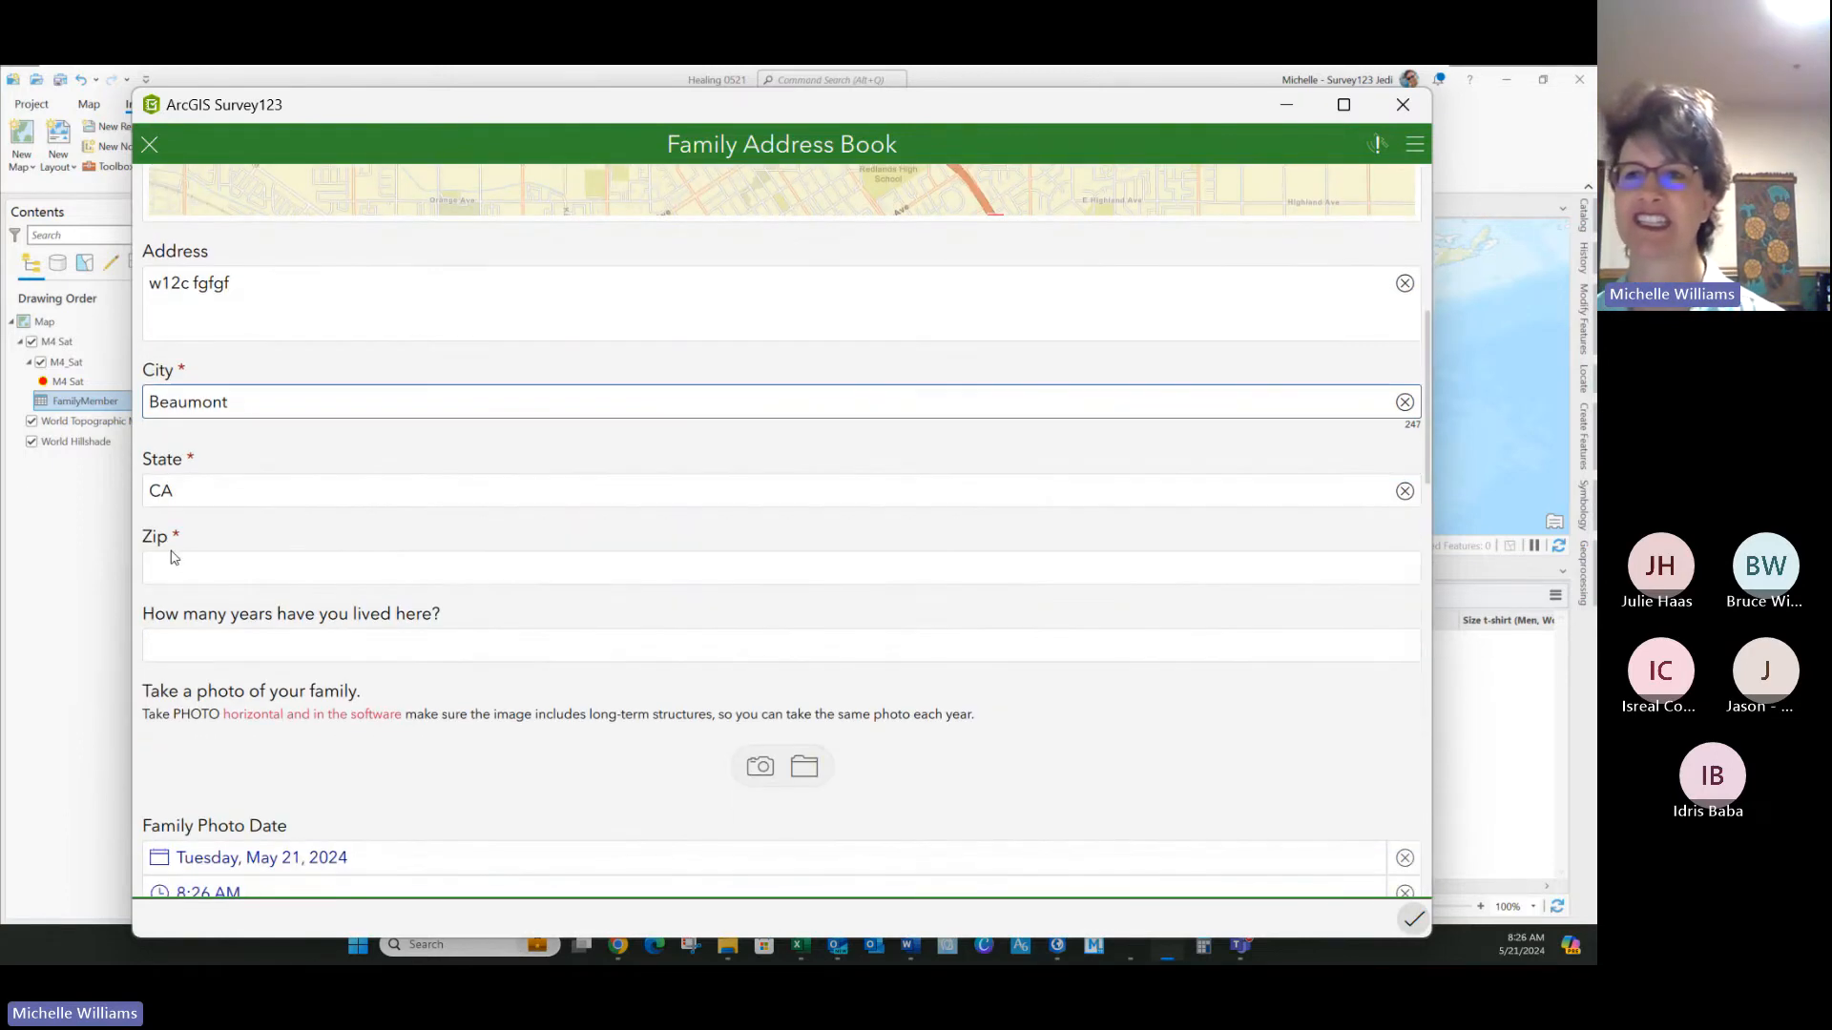
click(177, 568)
text(92223)
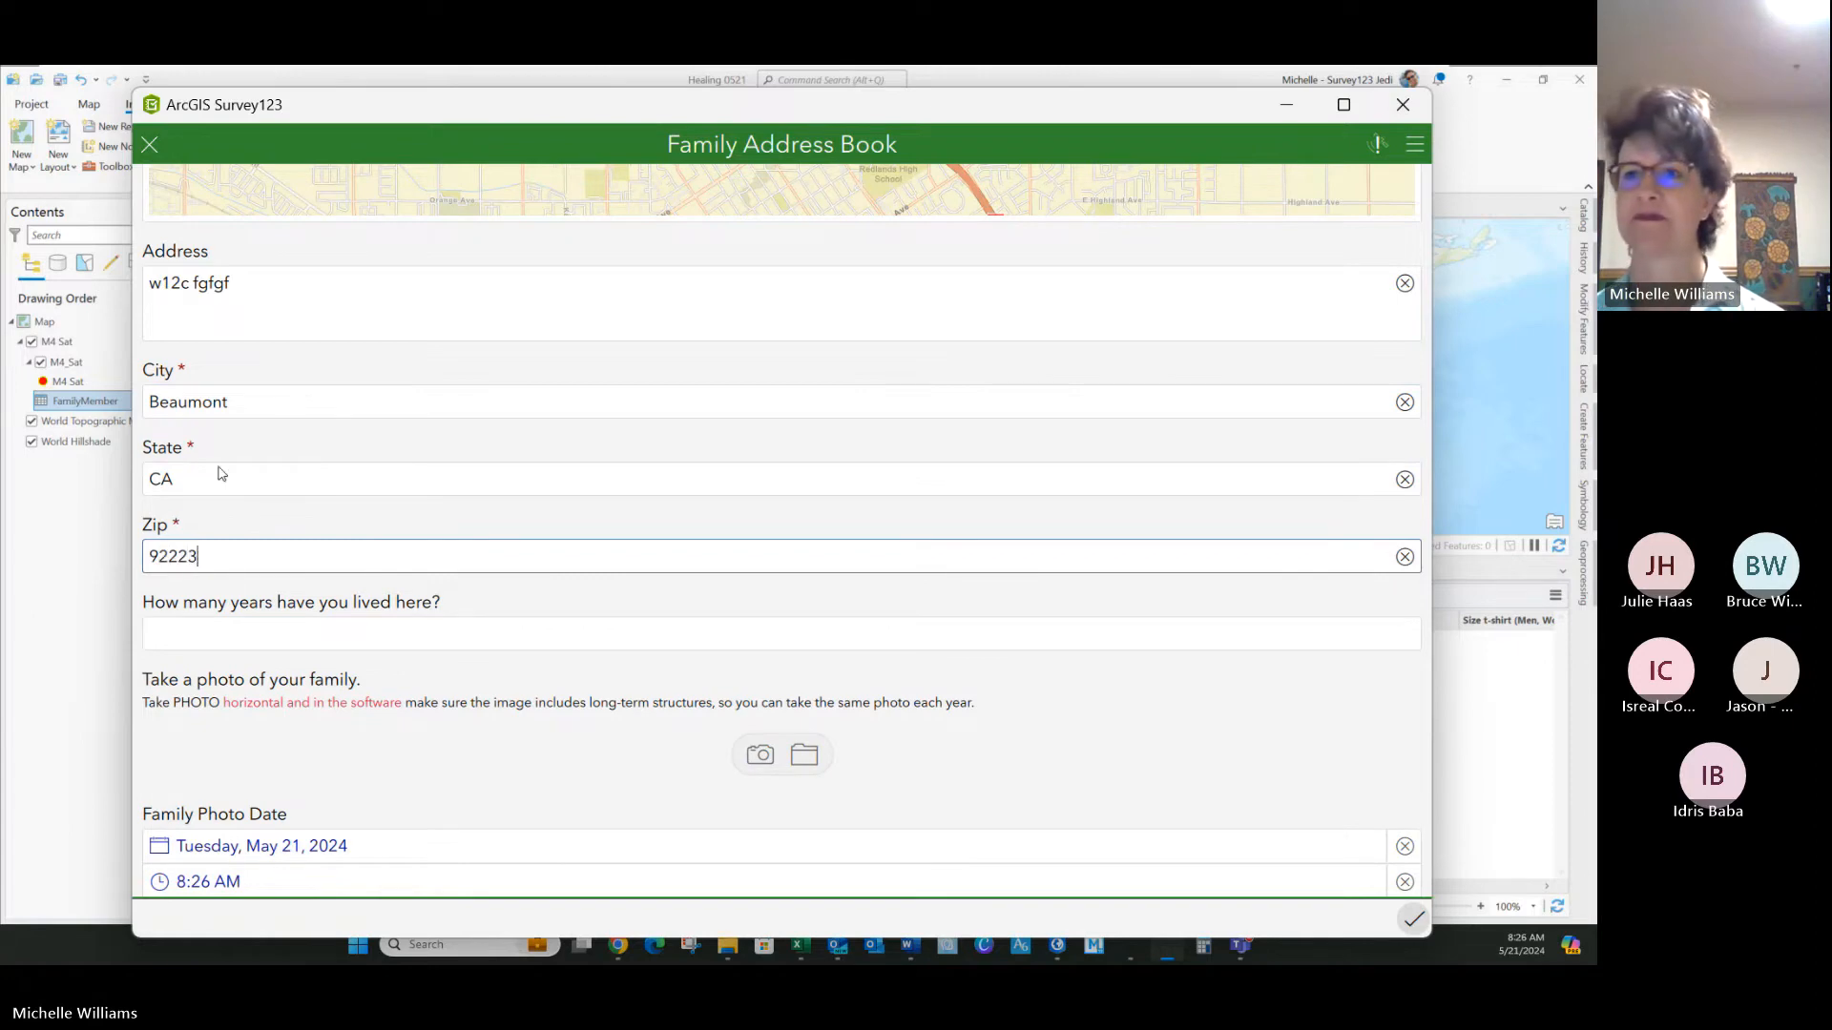
click(300, 643)
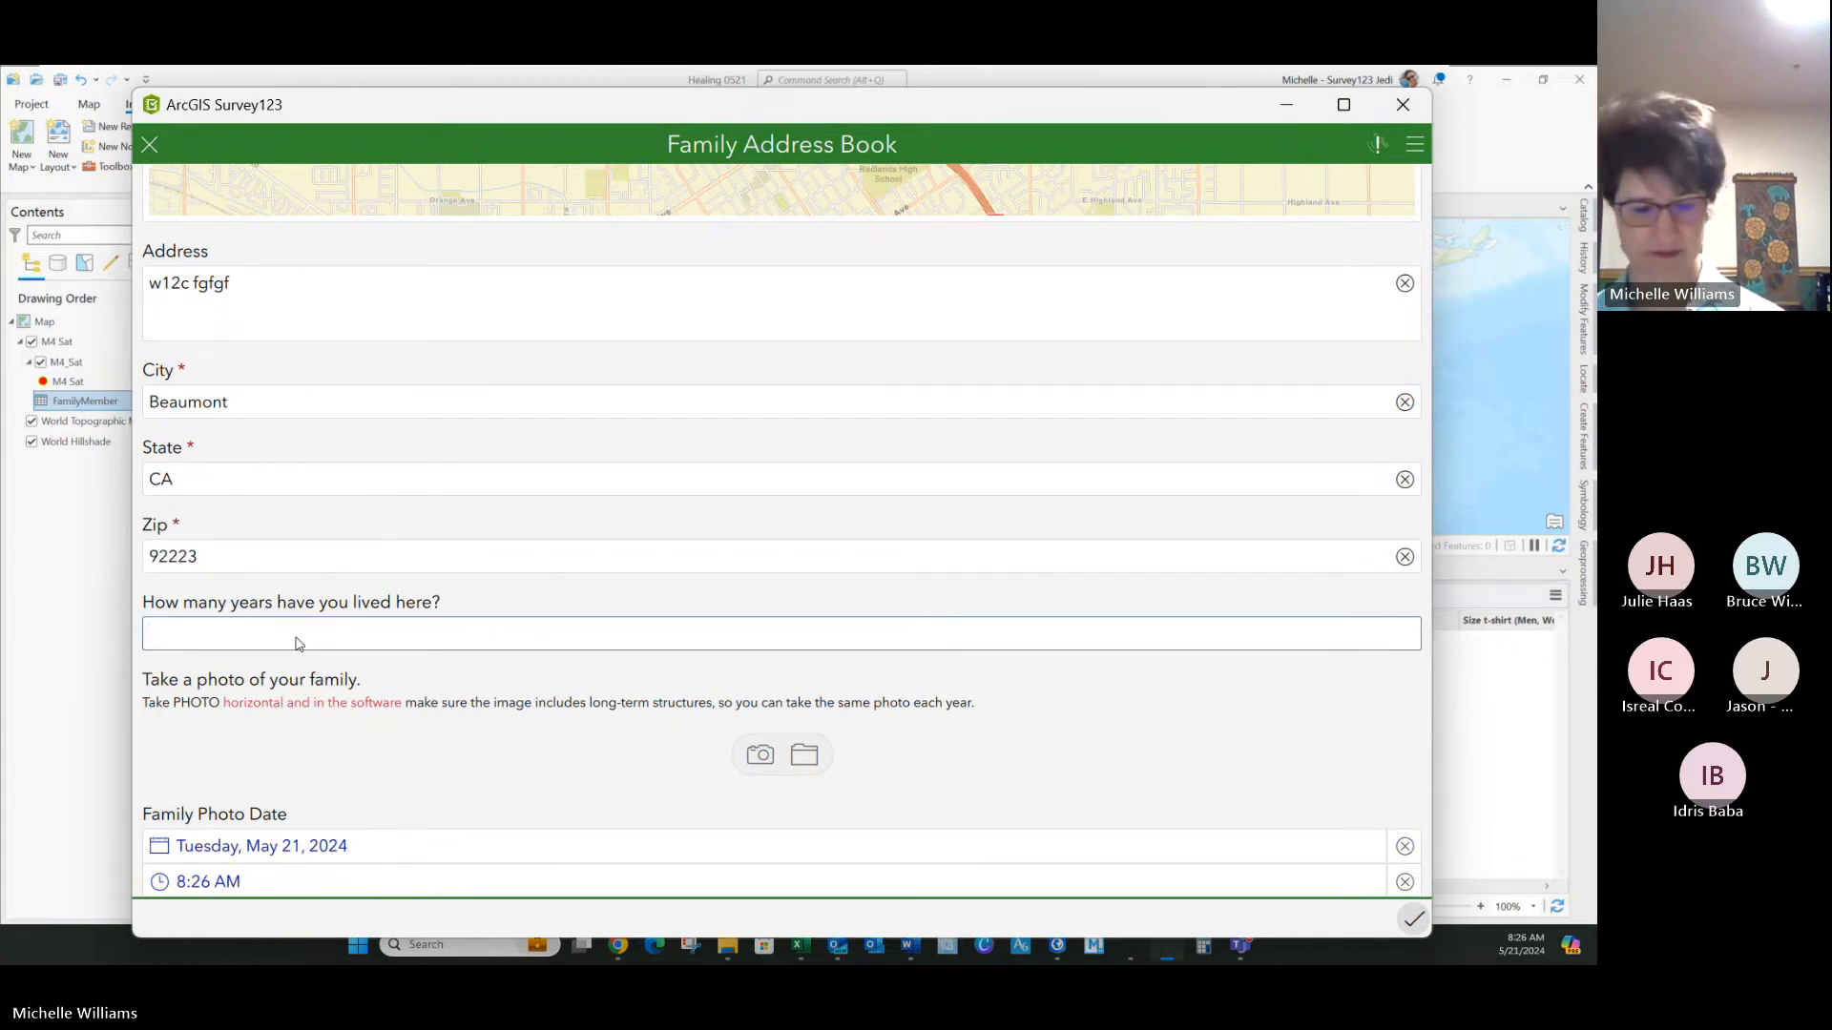
text(15)
Step: Fill in the family member's first name, answer Yes to having the same last name, and enter the member's phone number
scroll(765, 601, down, 2)
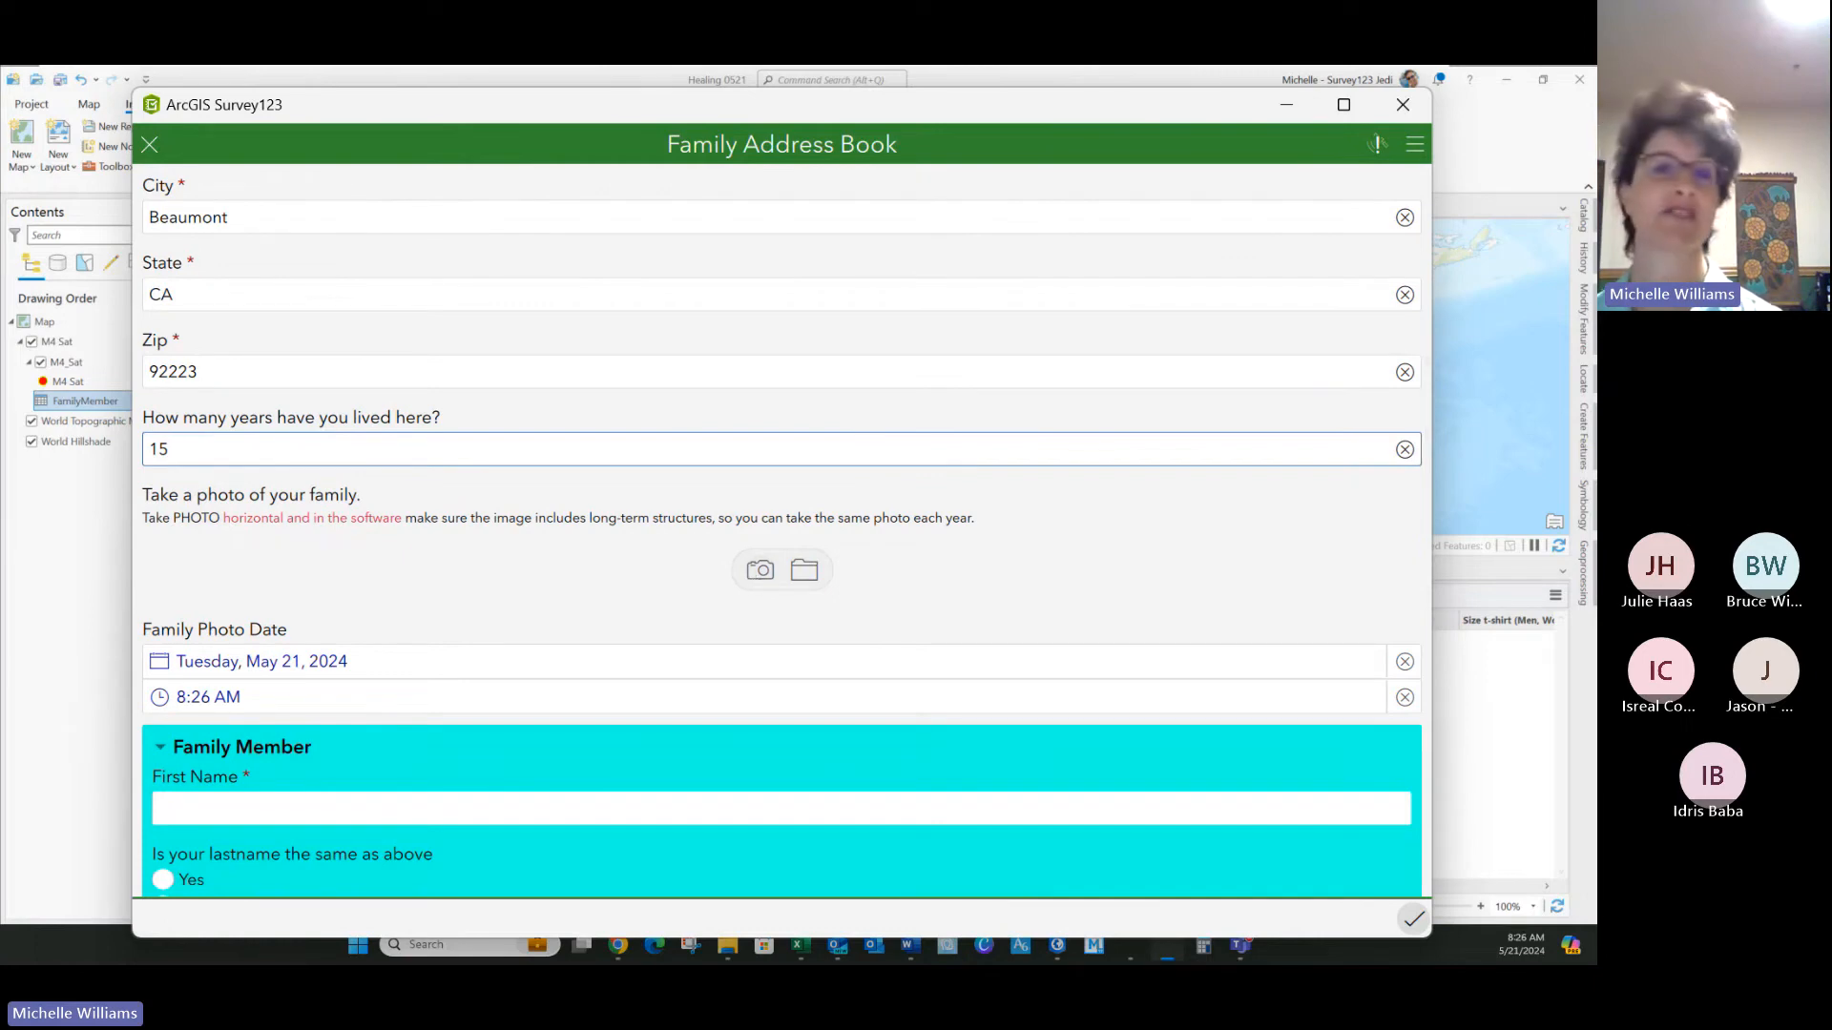
scroll(358, 566, down, 2)
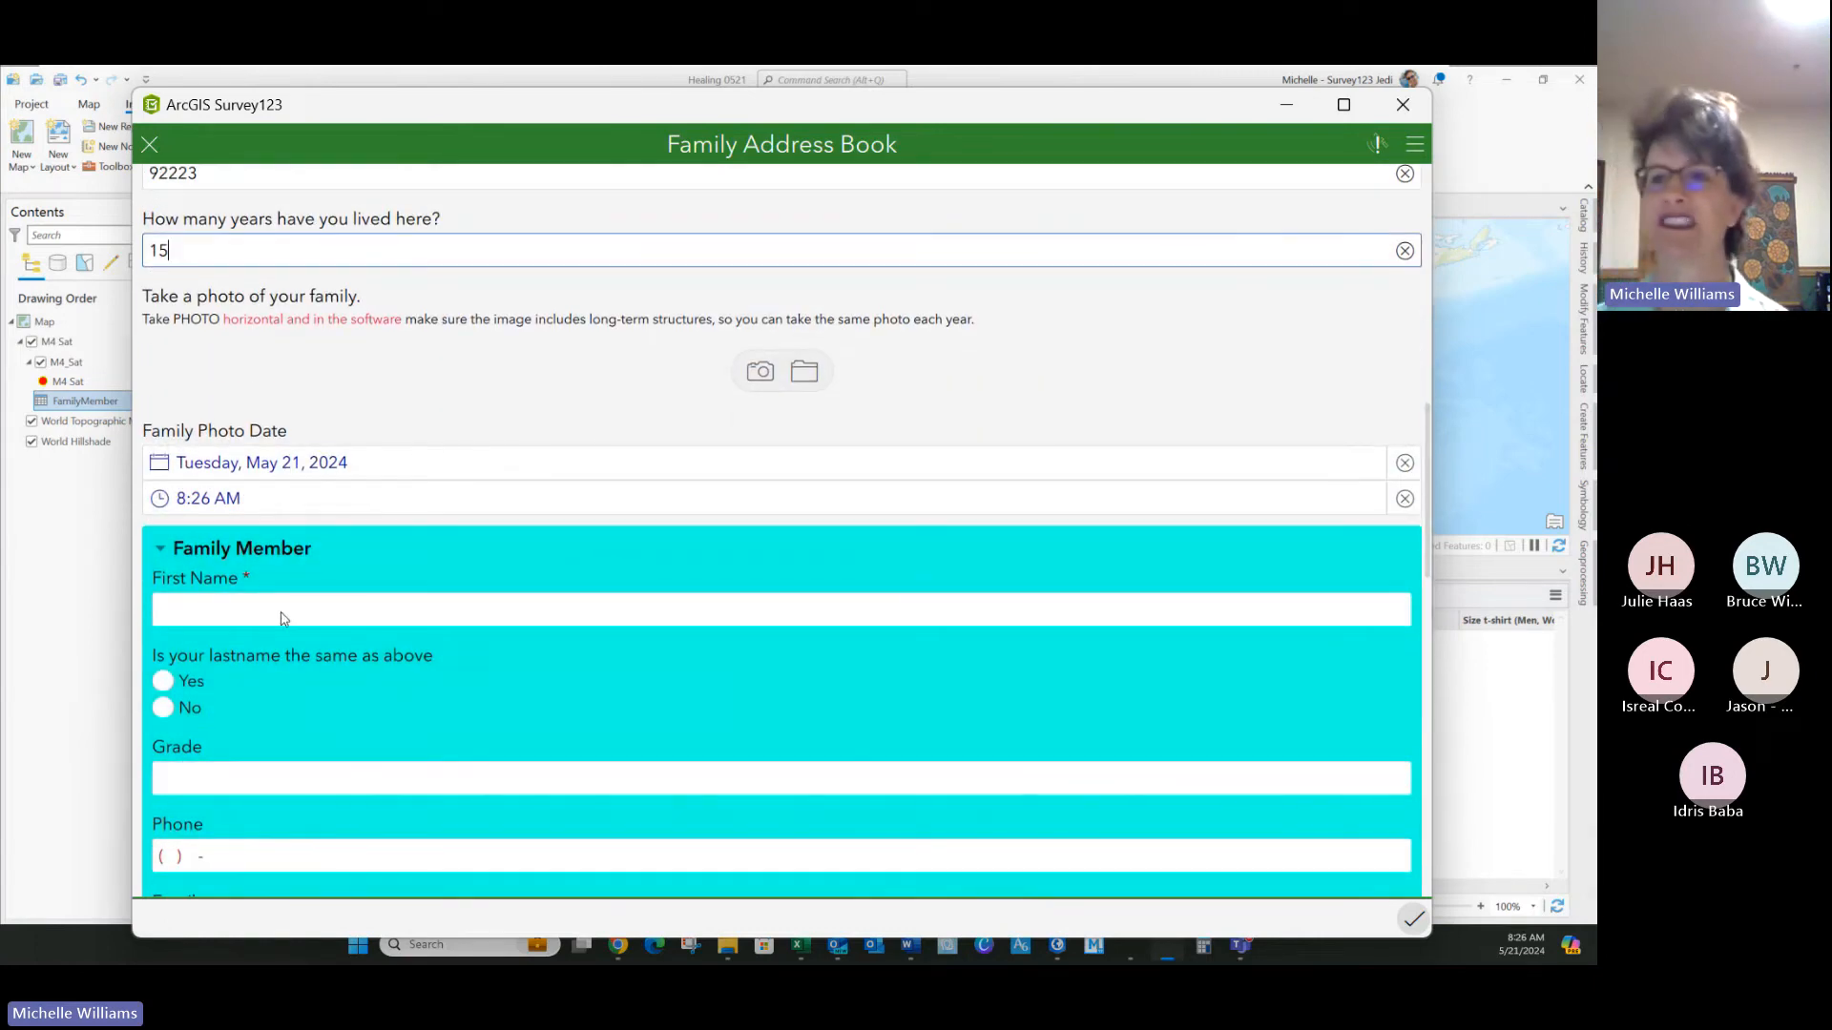
click(284, 615)
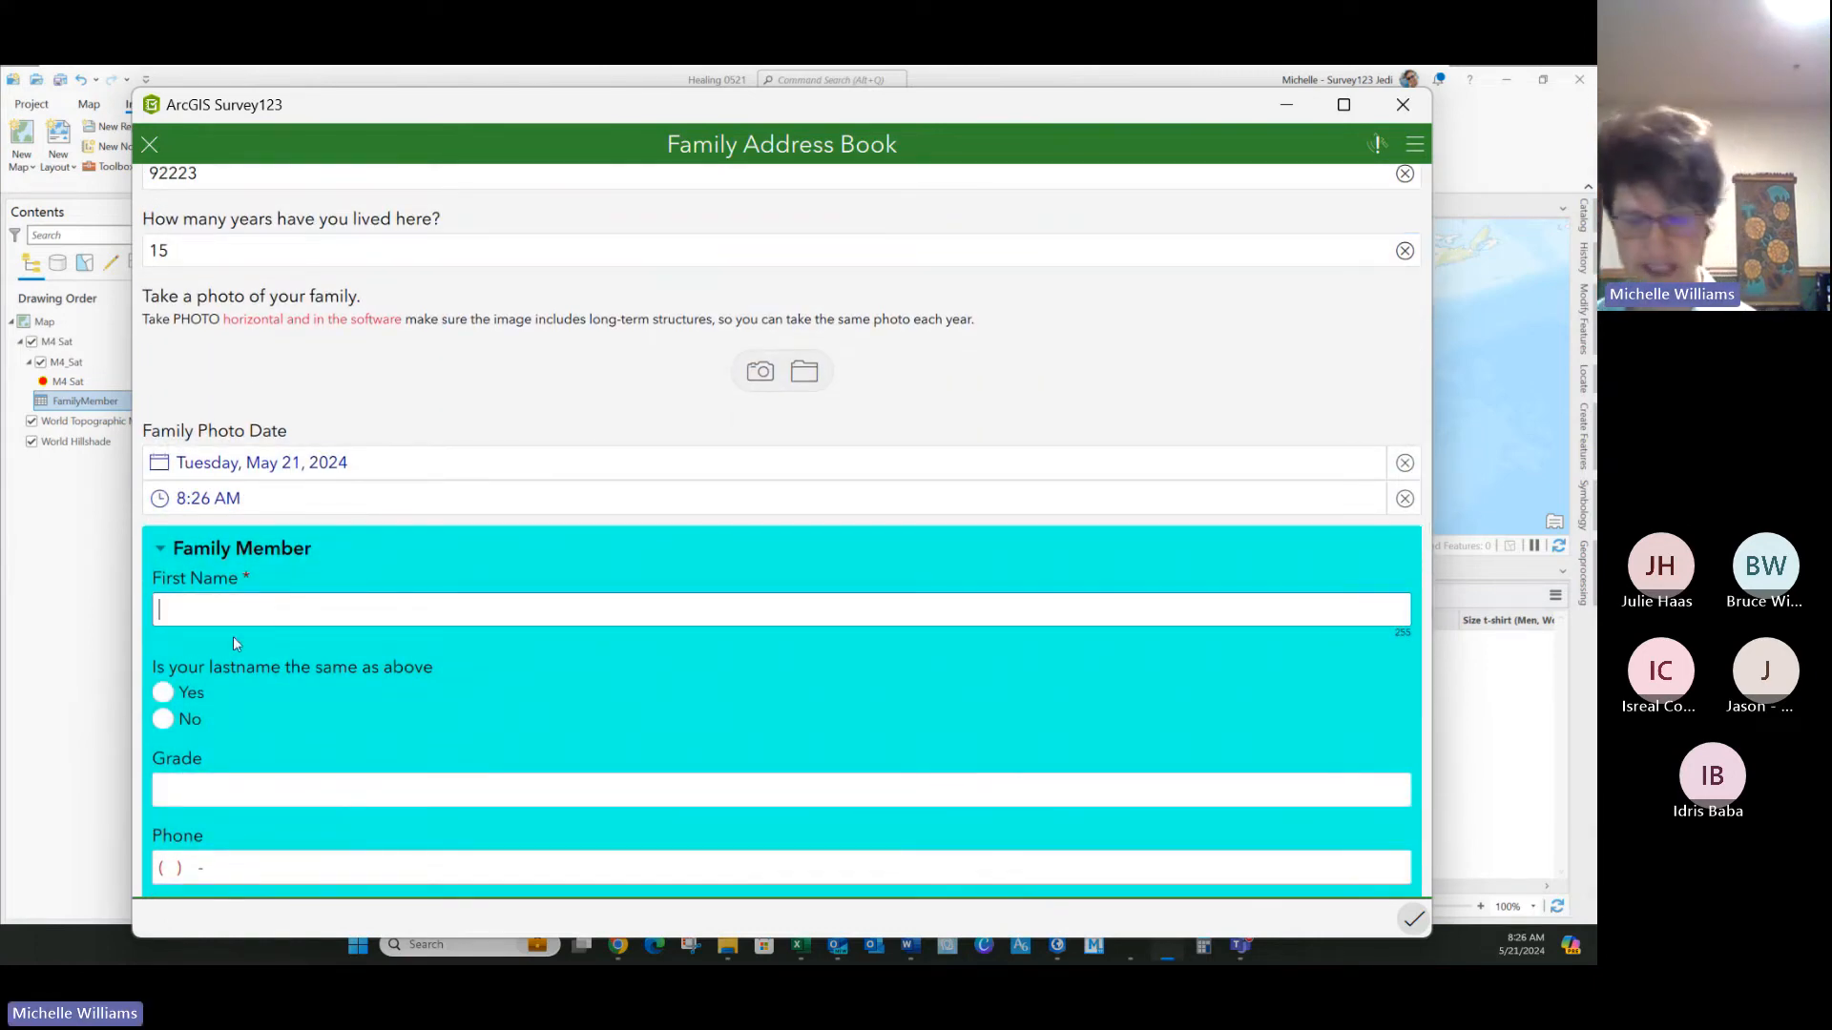
text(Michelle)
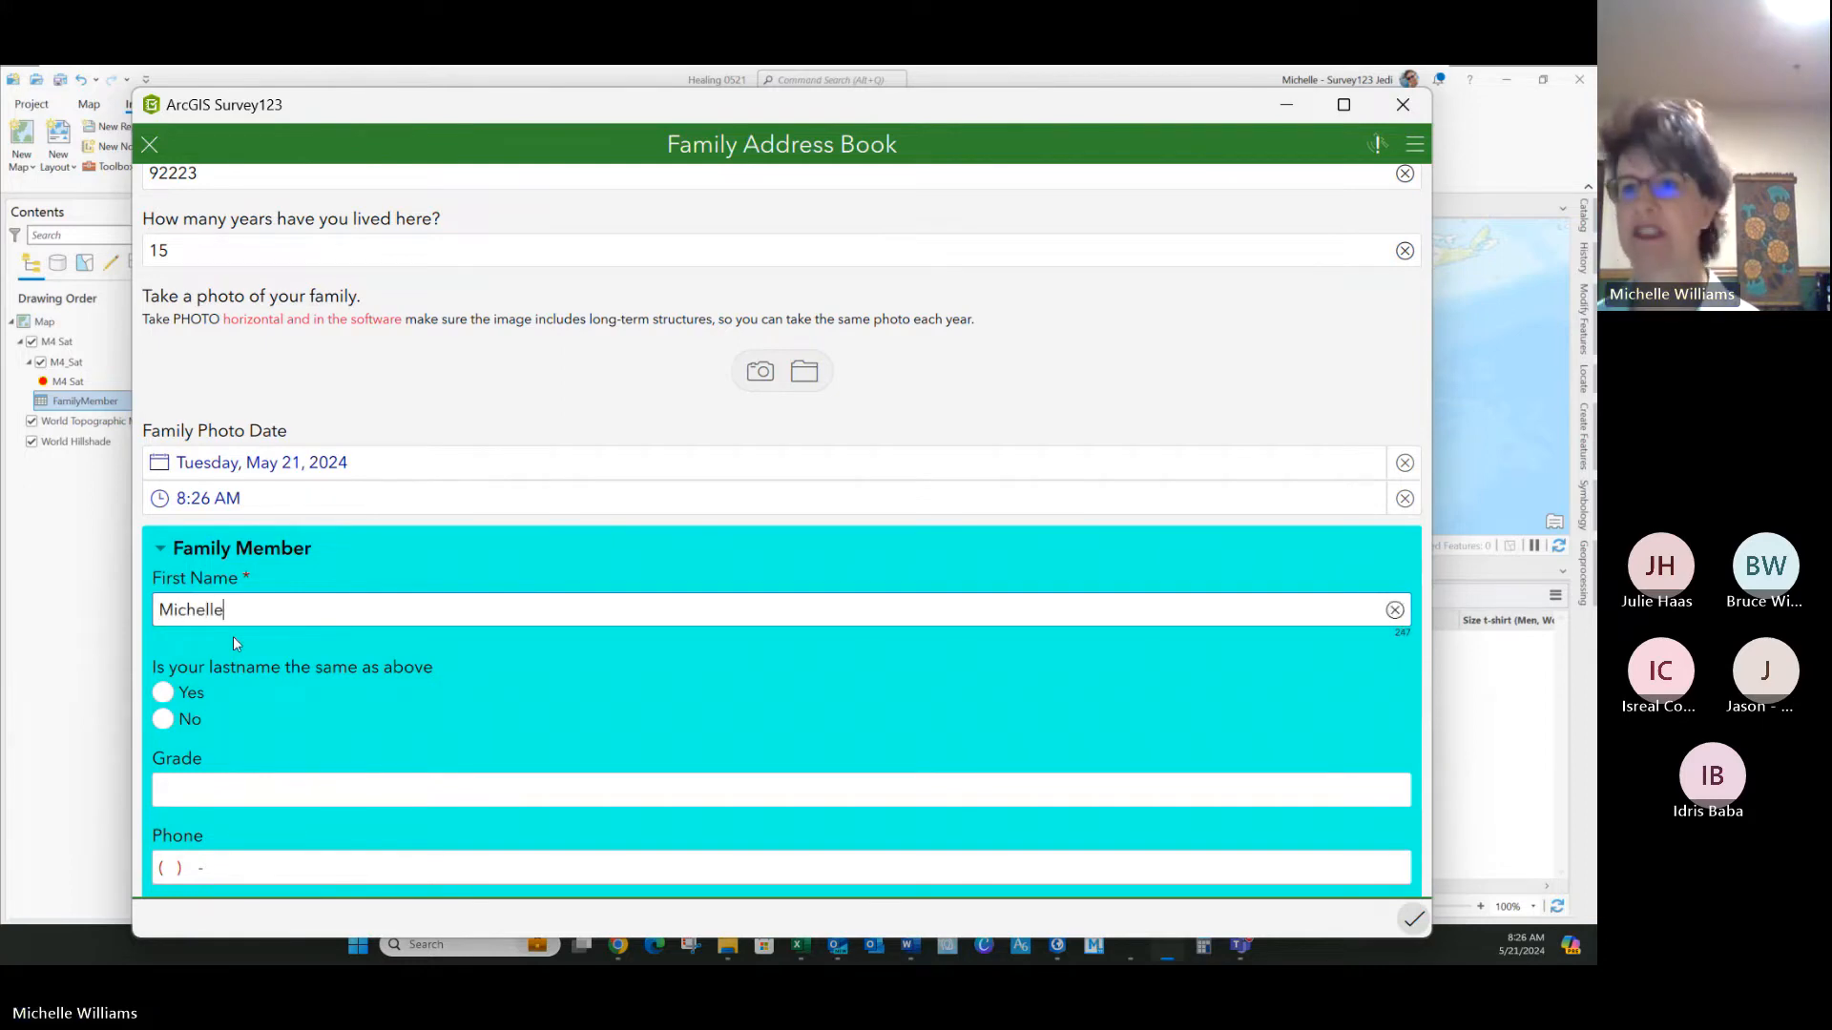
click(163, 692)
scroll(325, 668, down, 2)
click(239, 584)
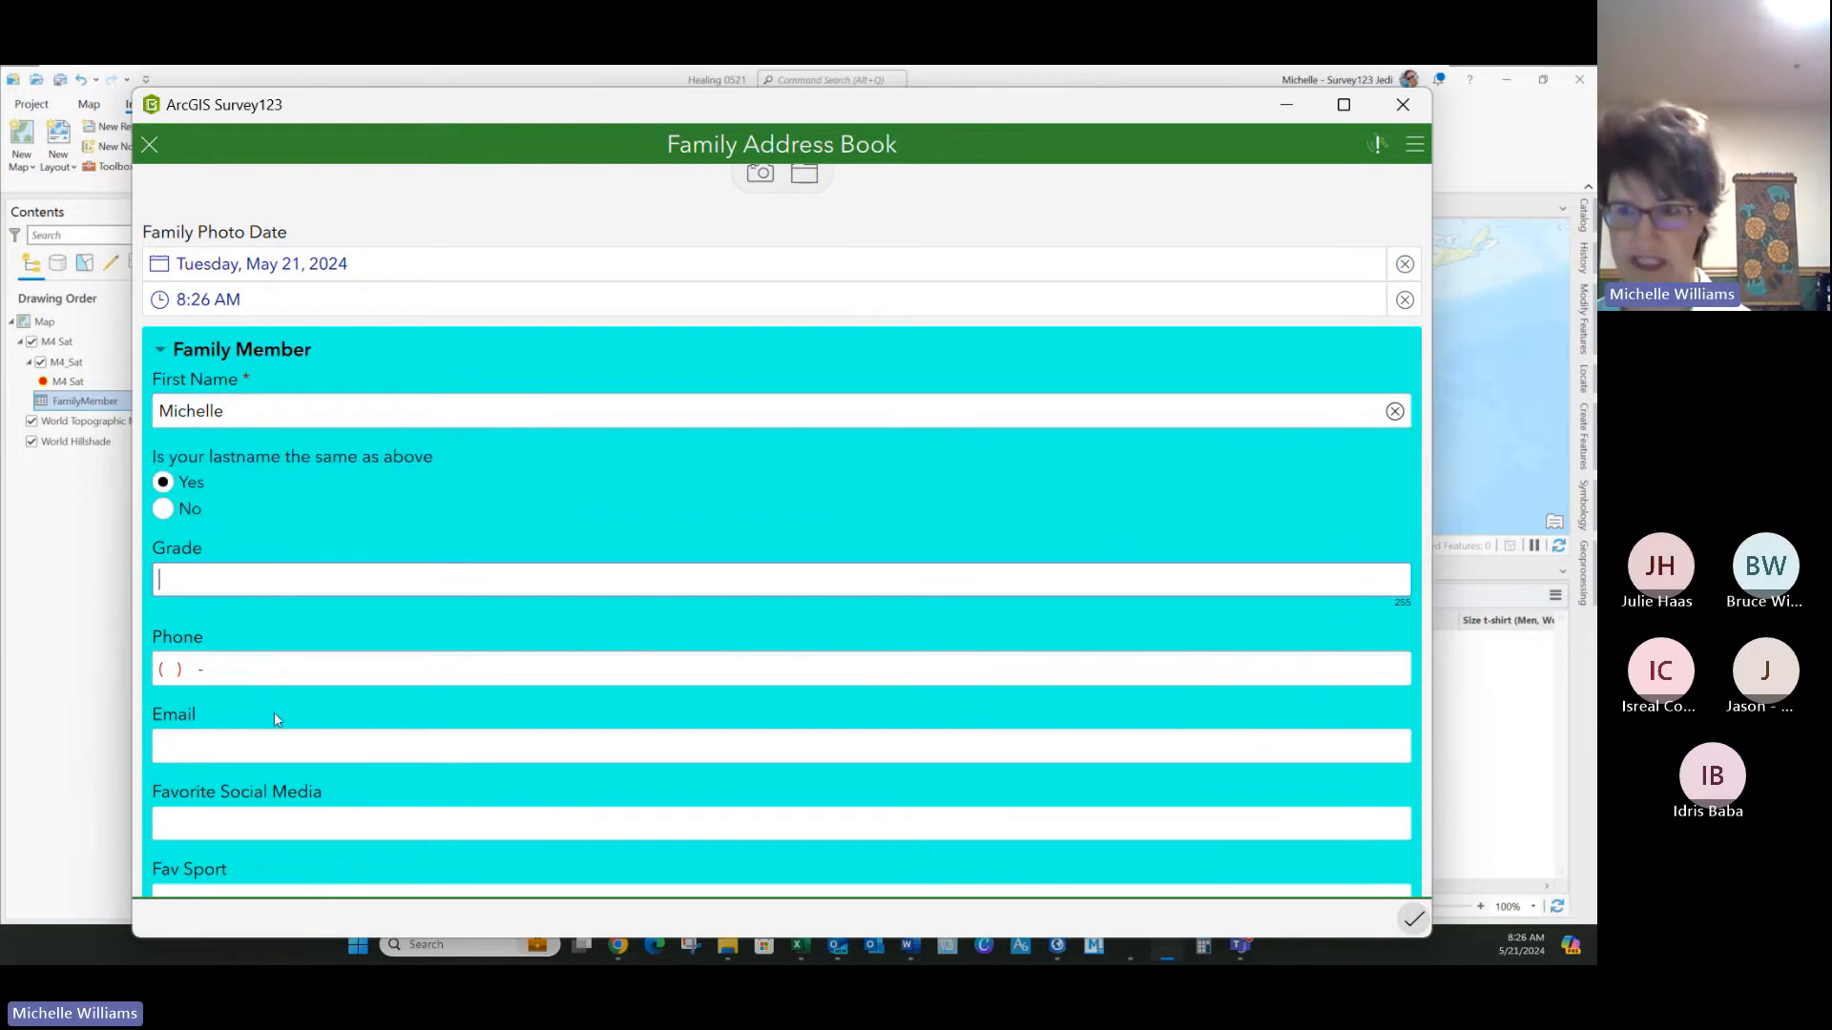
click(220, 675)
text(77777777)
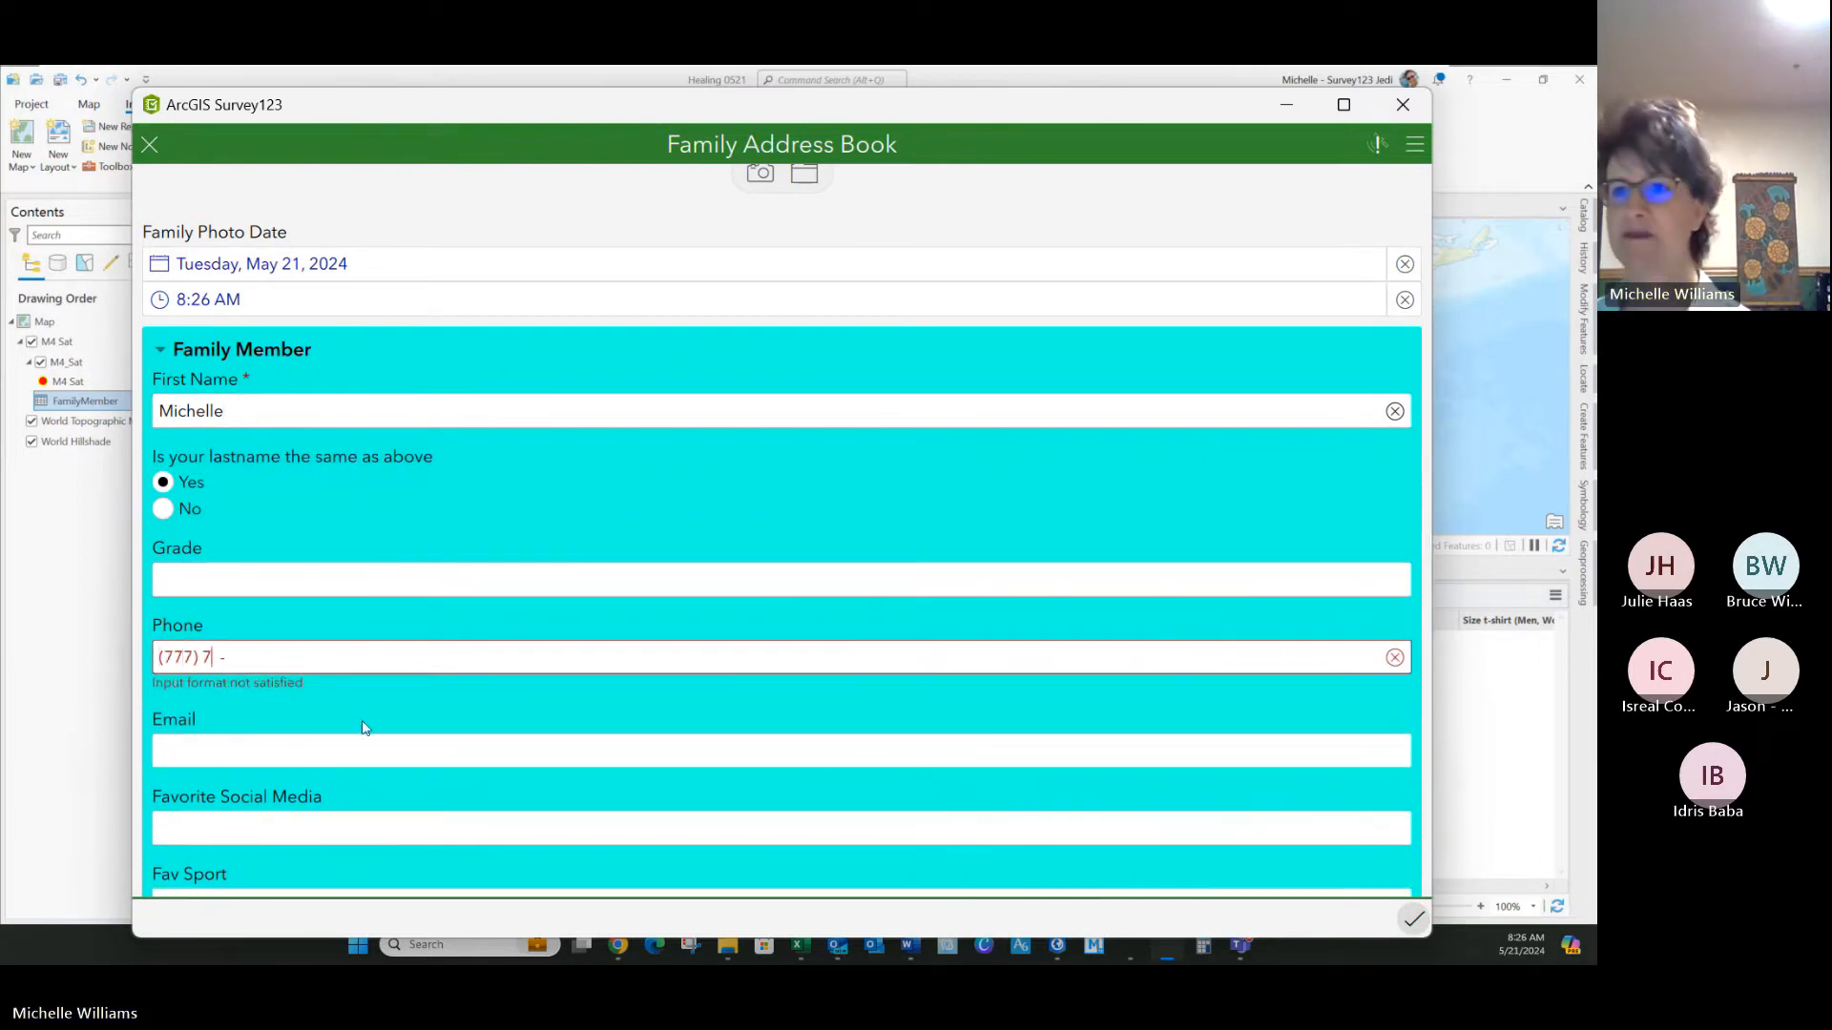
Step: Skip the remaining family member questions and try to submit the record
scroll(404, 759, down, 5)
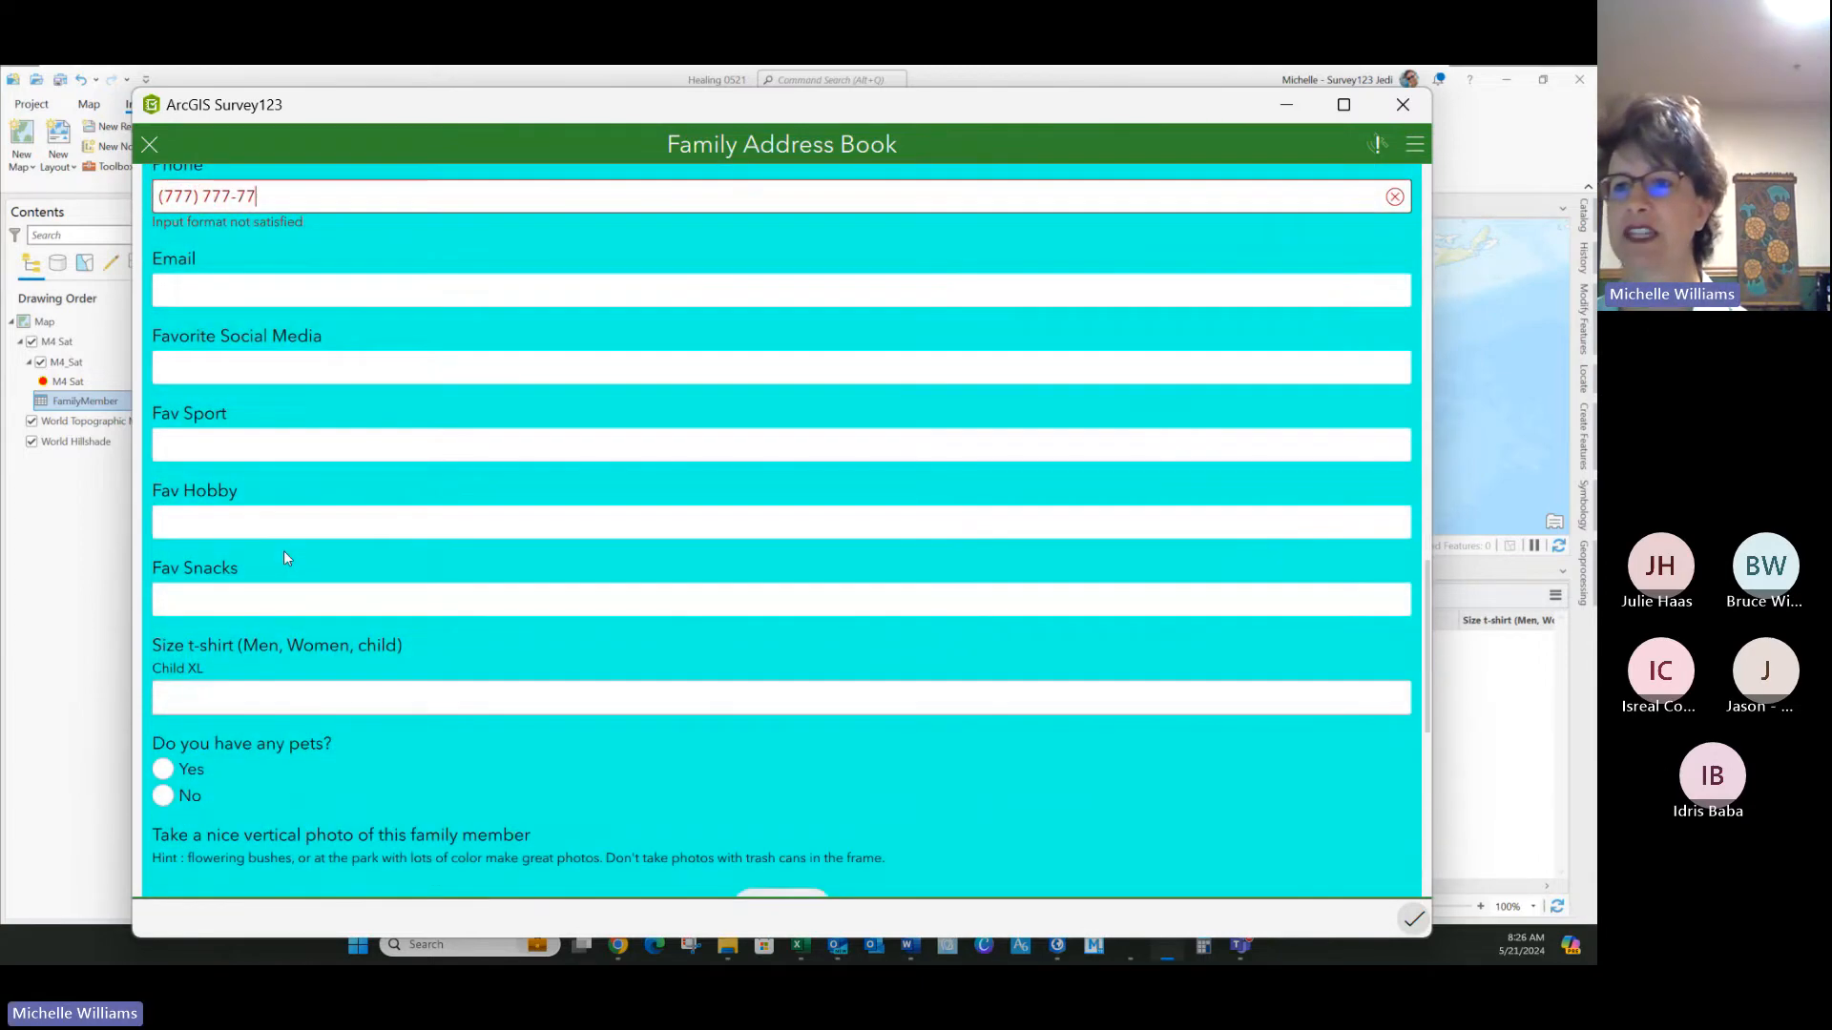
scroll(553, 702, down, 7)
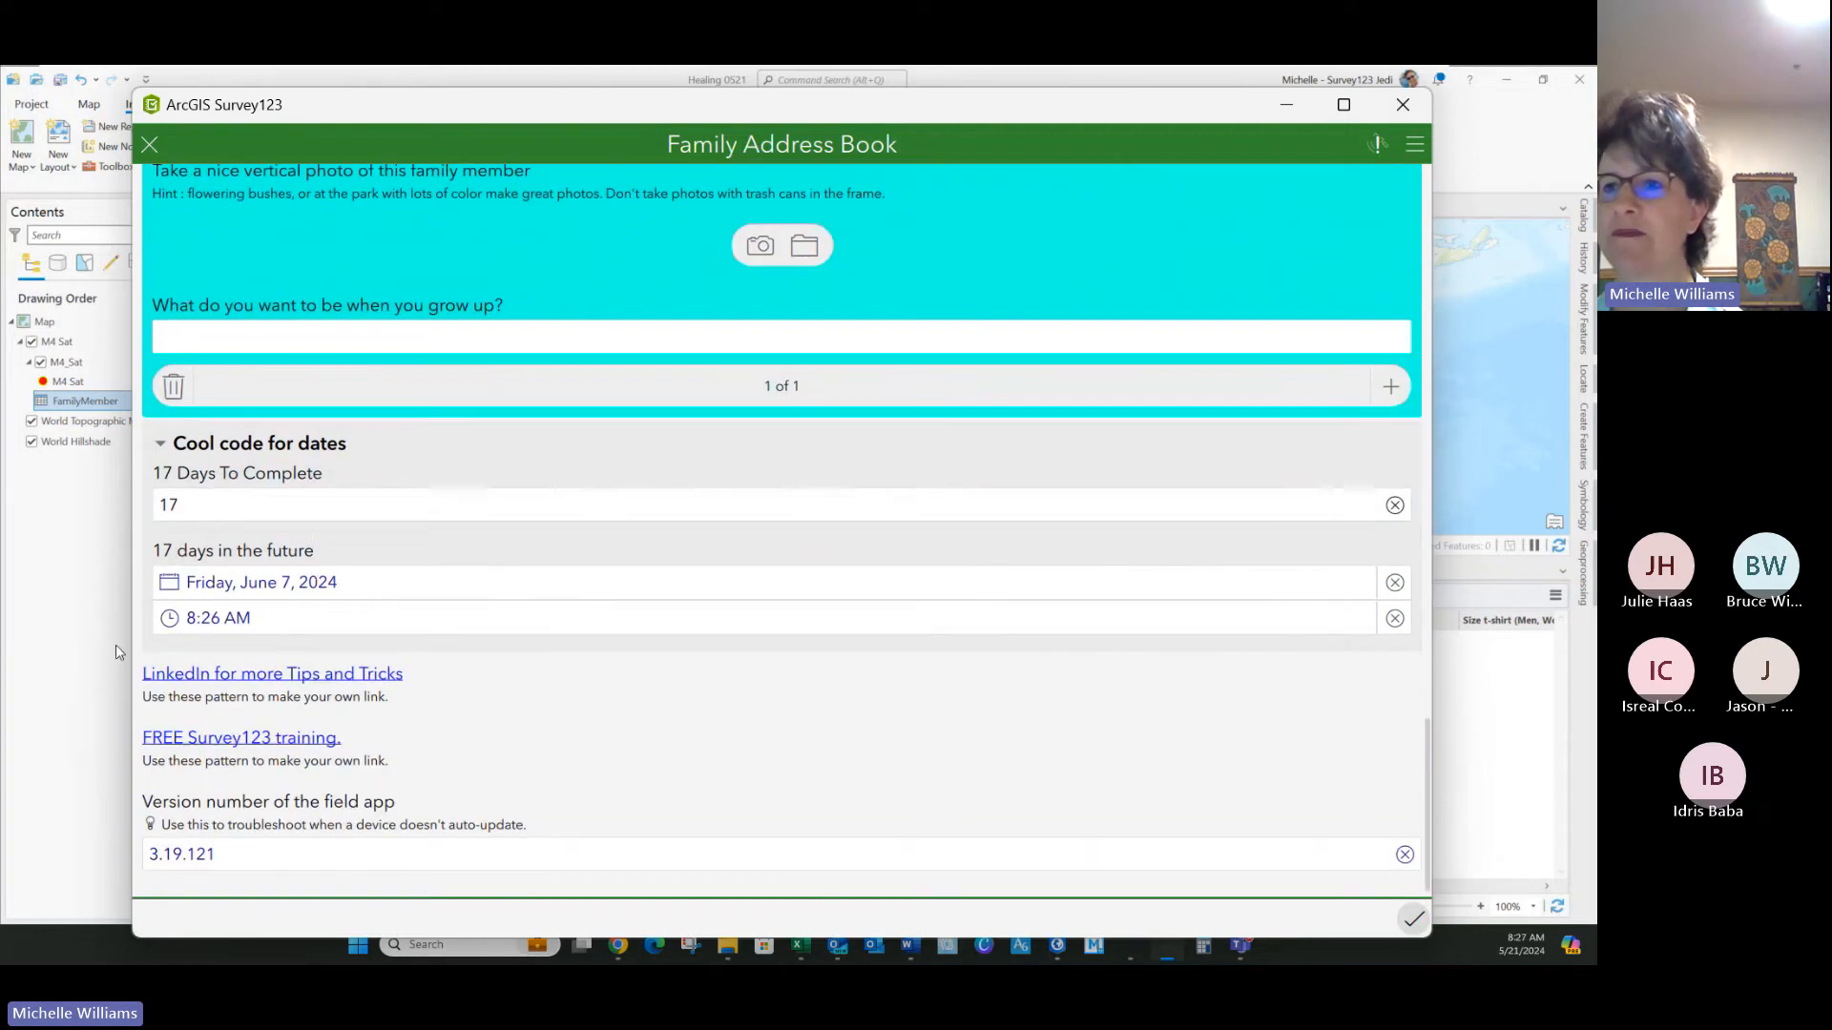
click(1412, 919)
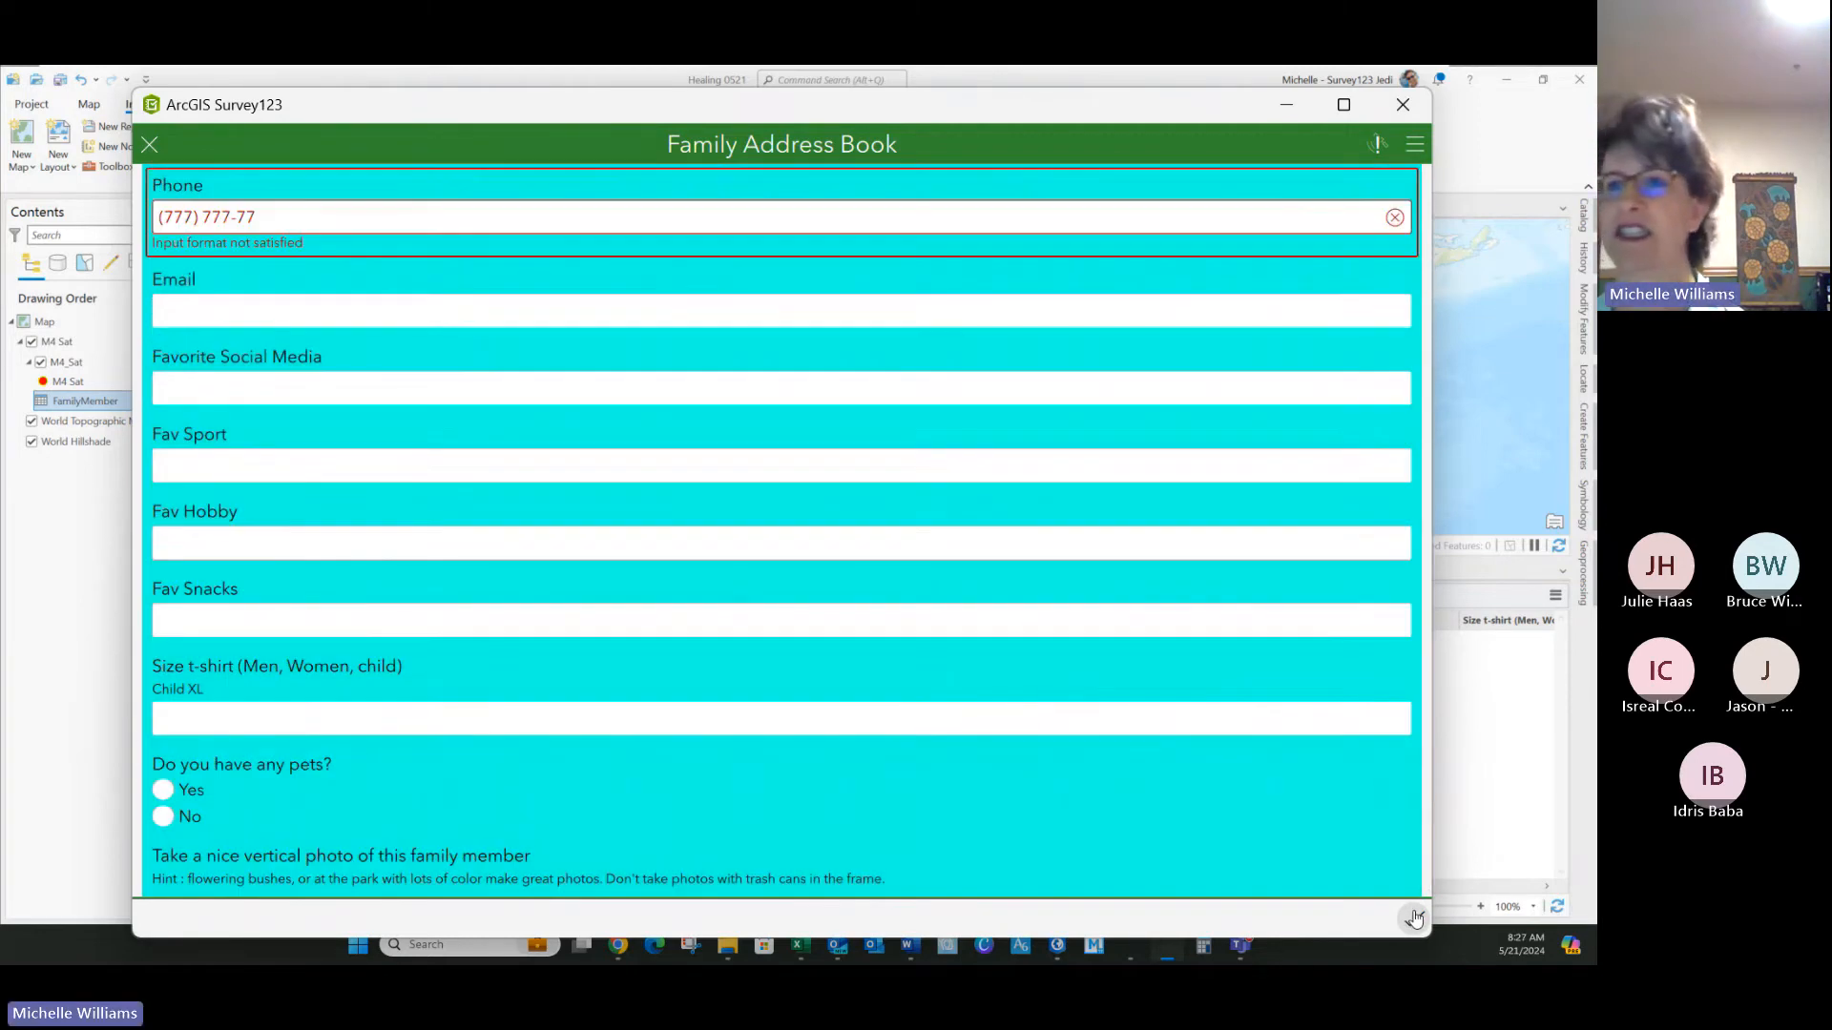
Step: Complete the family member's phone number to fit the input mask and send the survey now
click(305, 202)
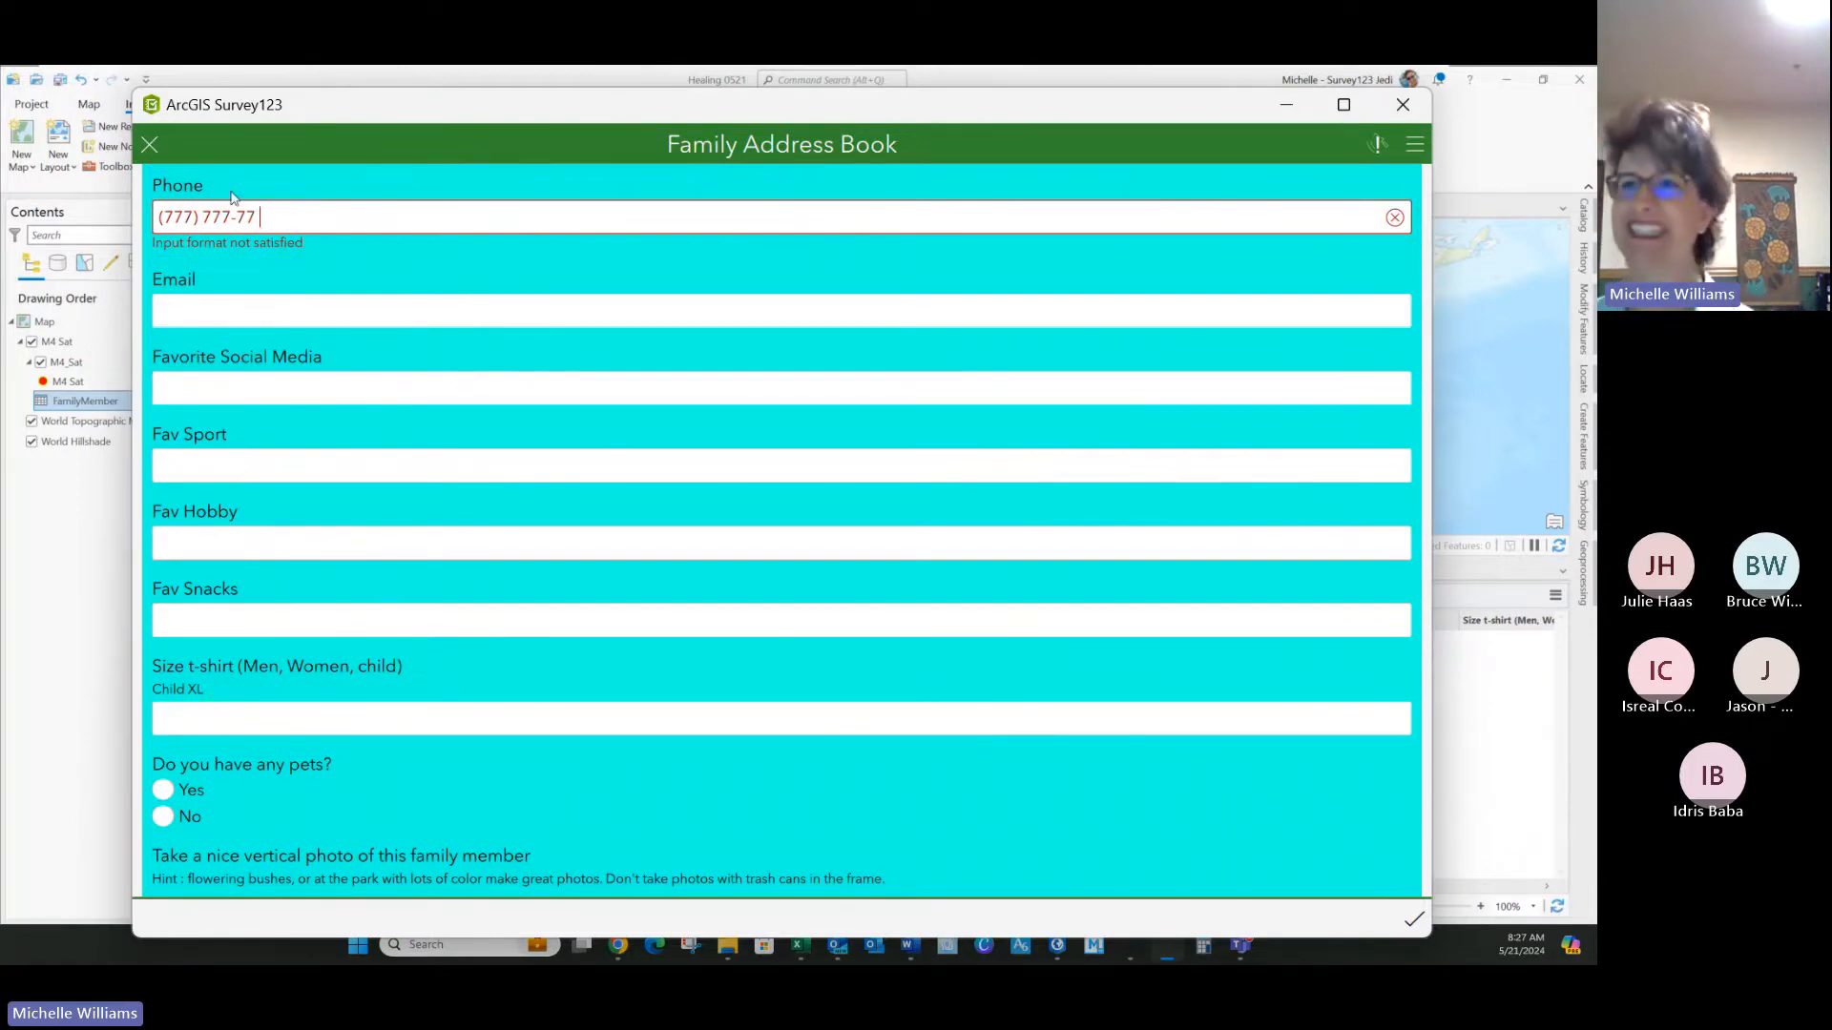
text(11)
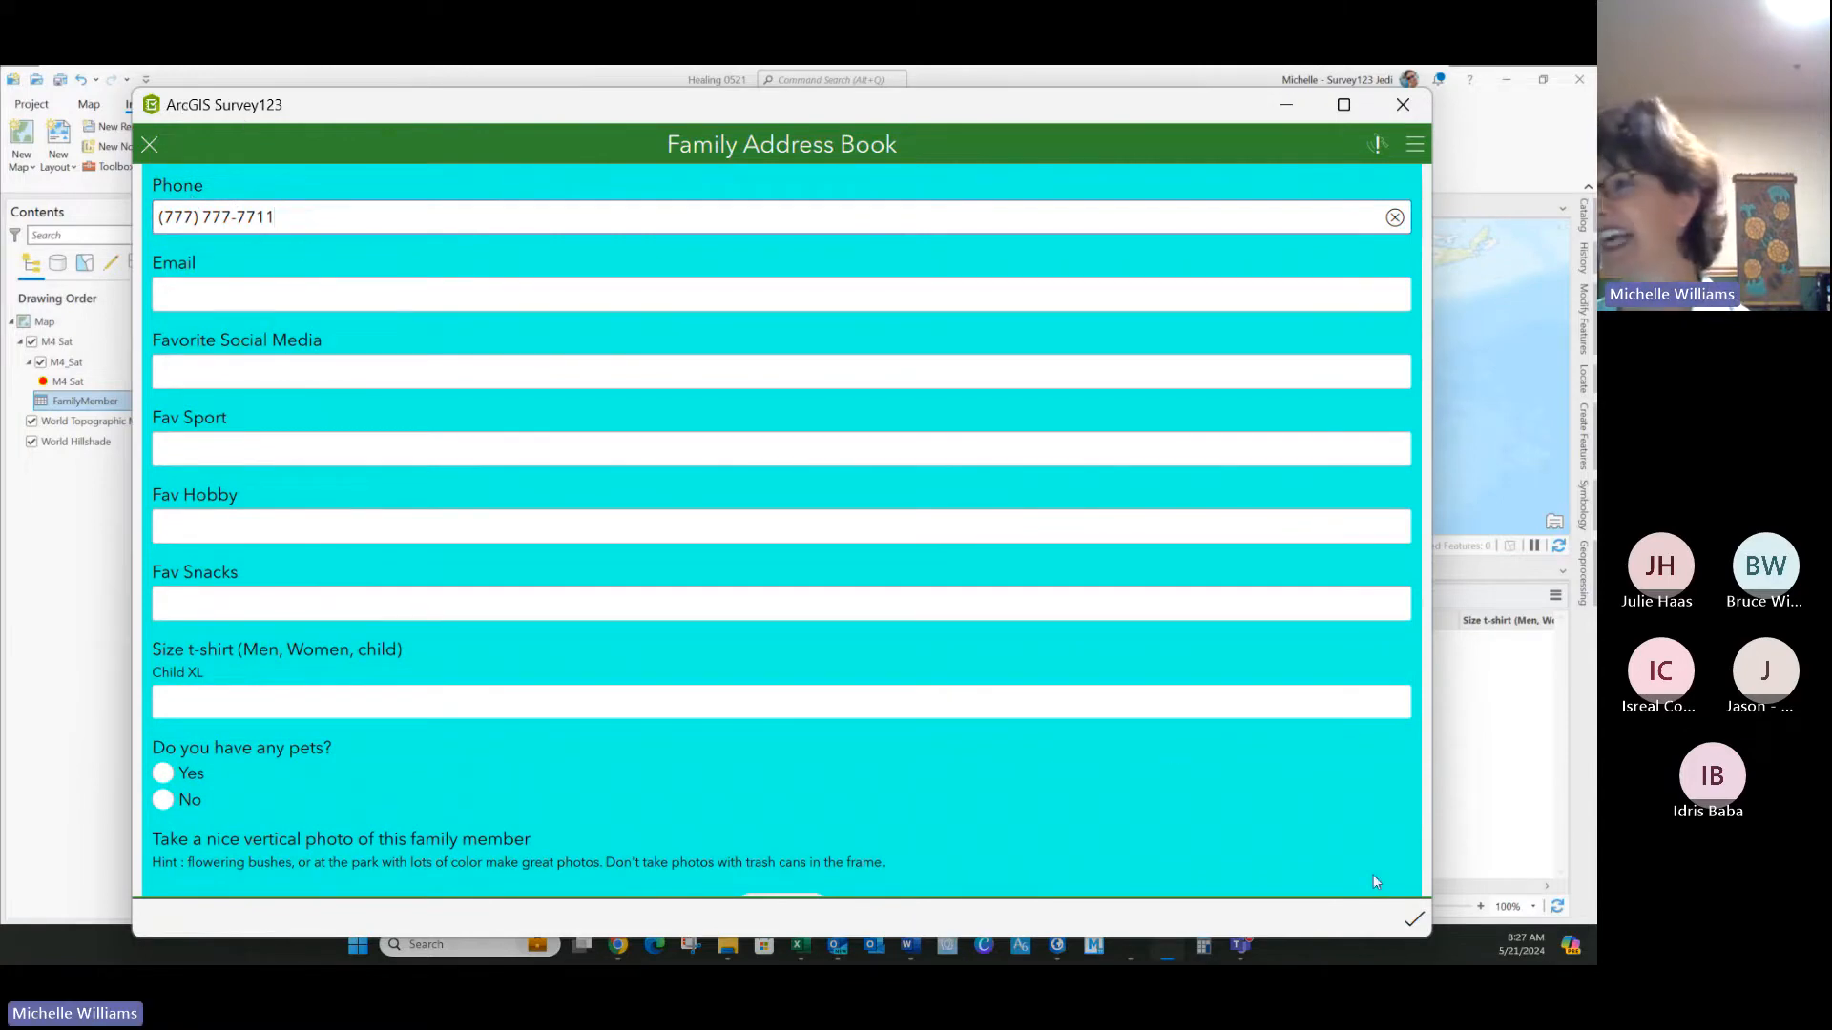
click(1413, 920)
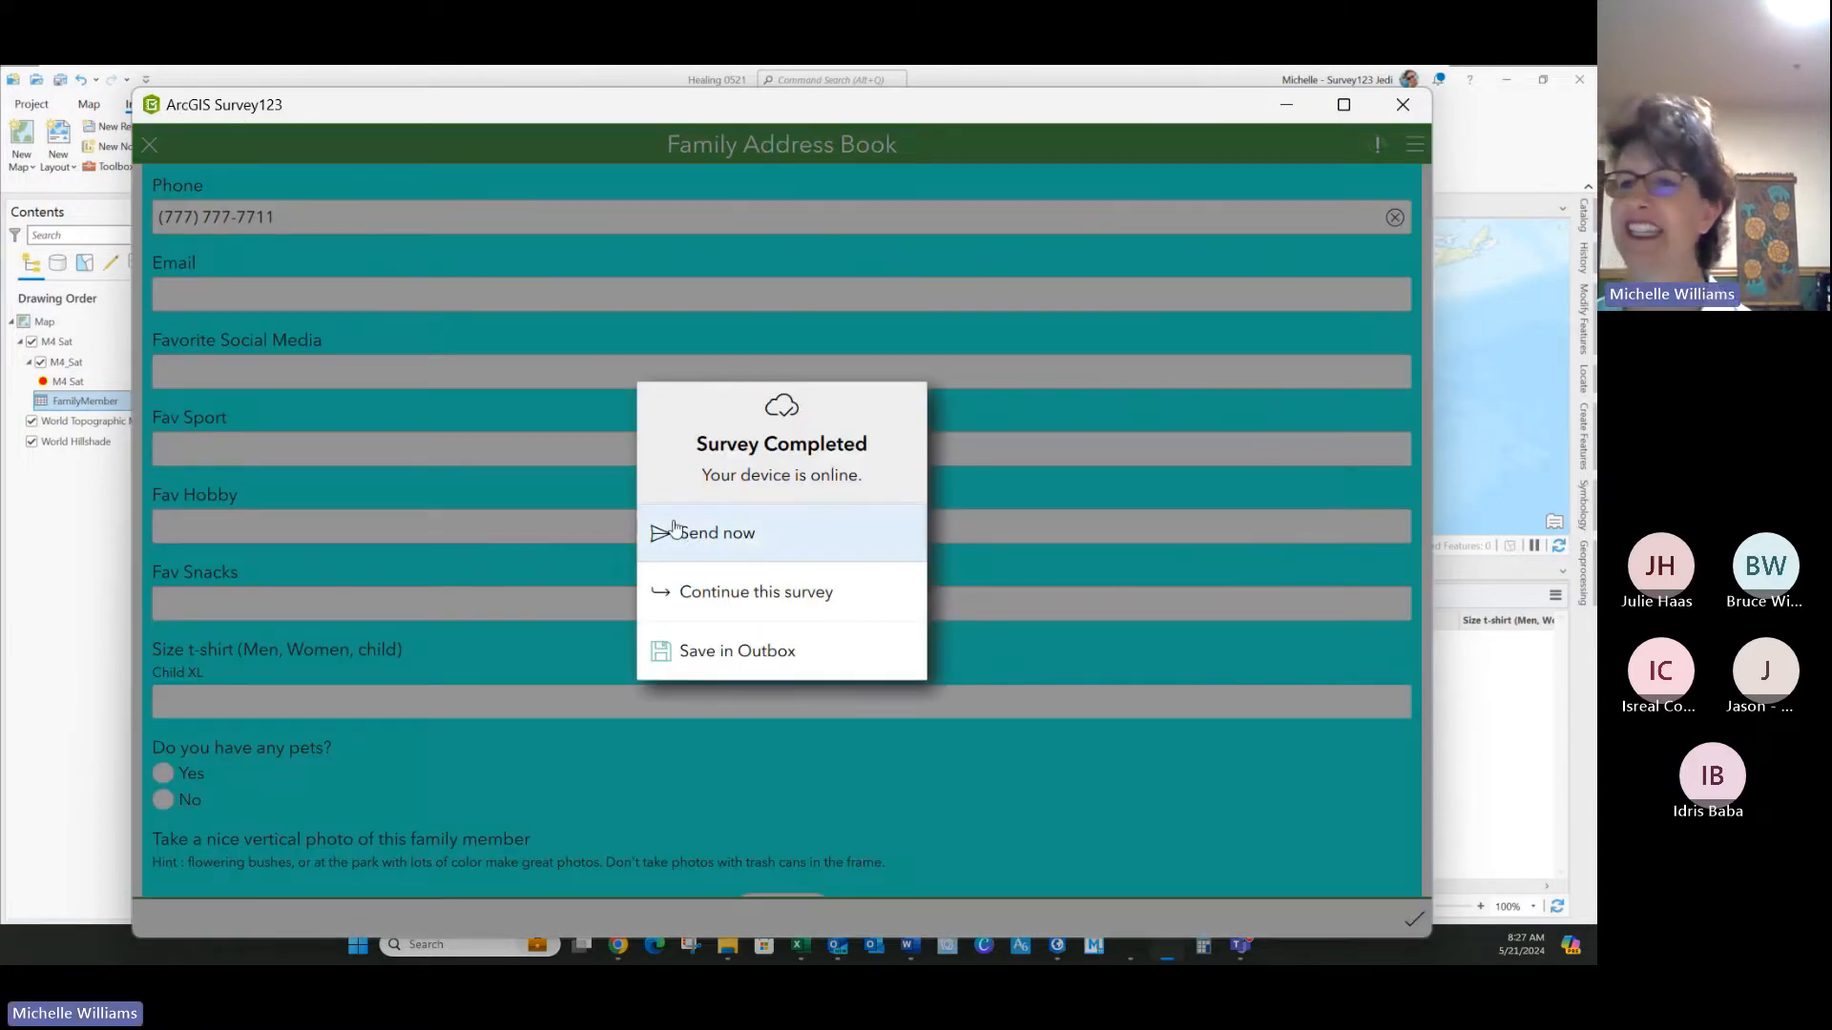
click(676, 529)
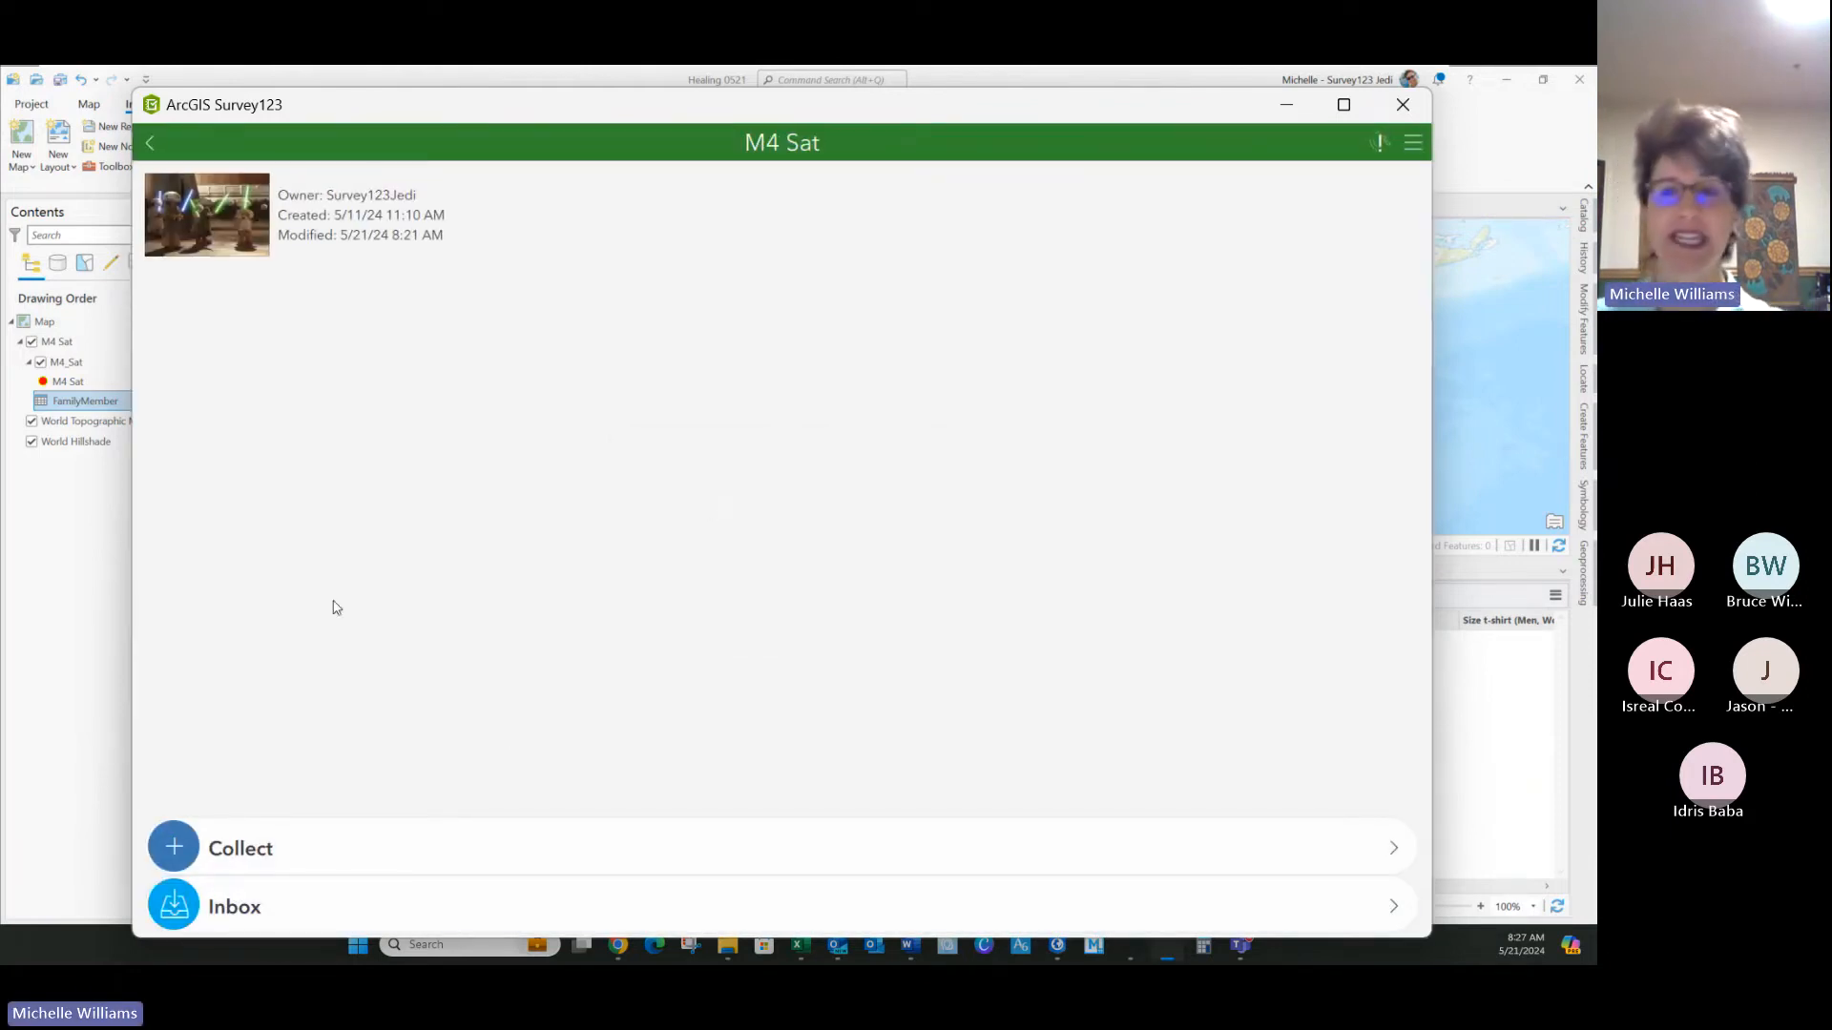
Step: Open the M4 Sat survey's Inbox, refresh it to load the submitted record, and maximize the window
click(240, 921)
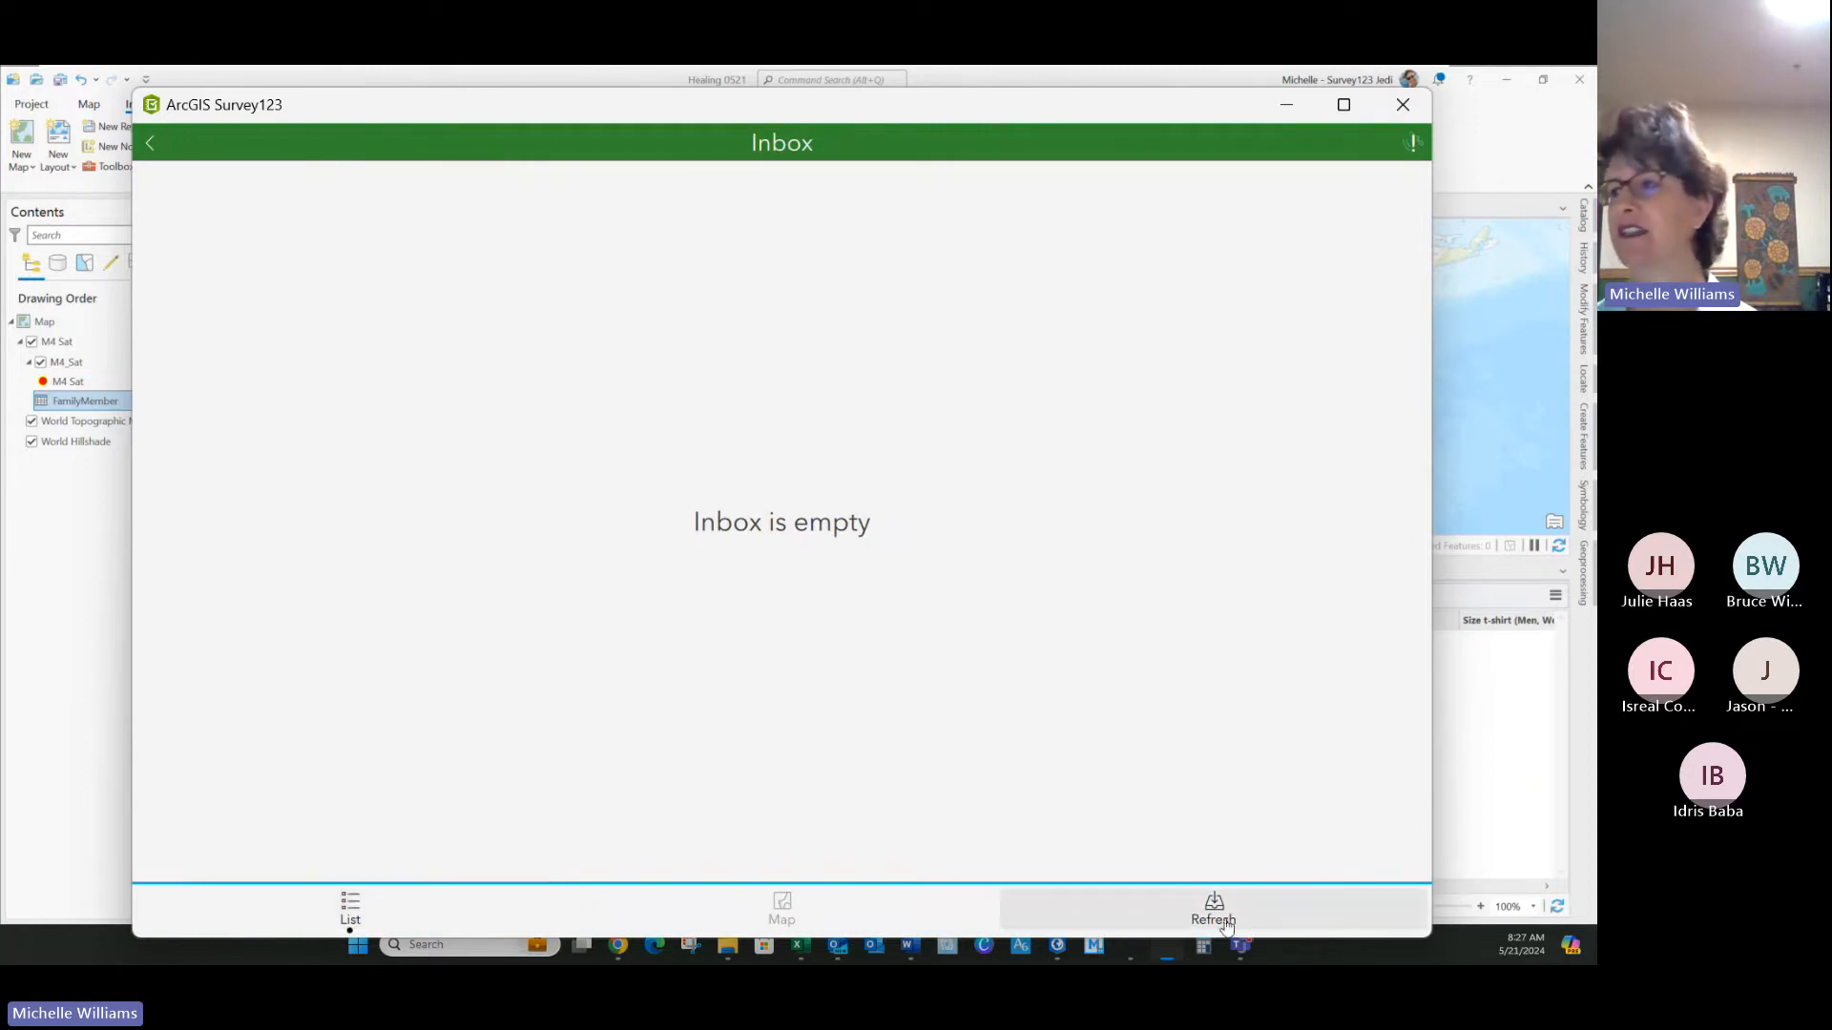
click(1216, 908)
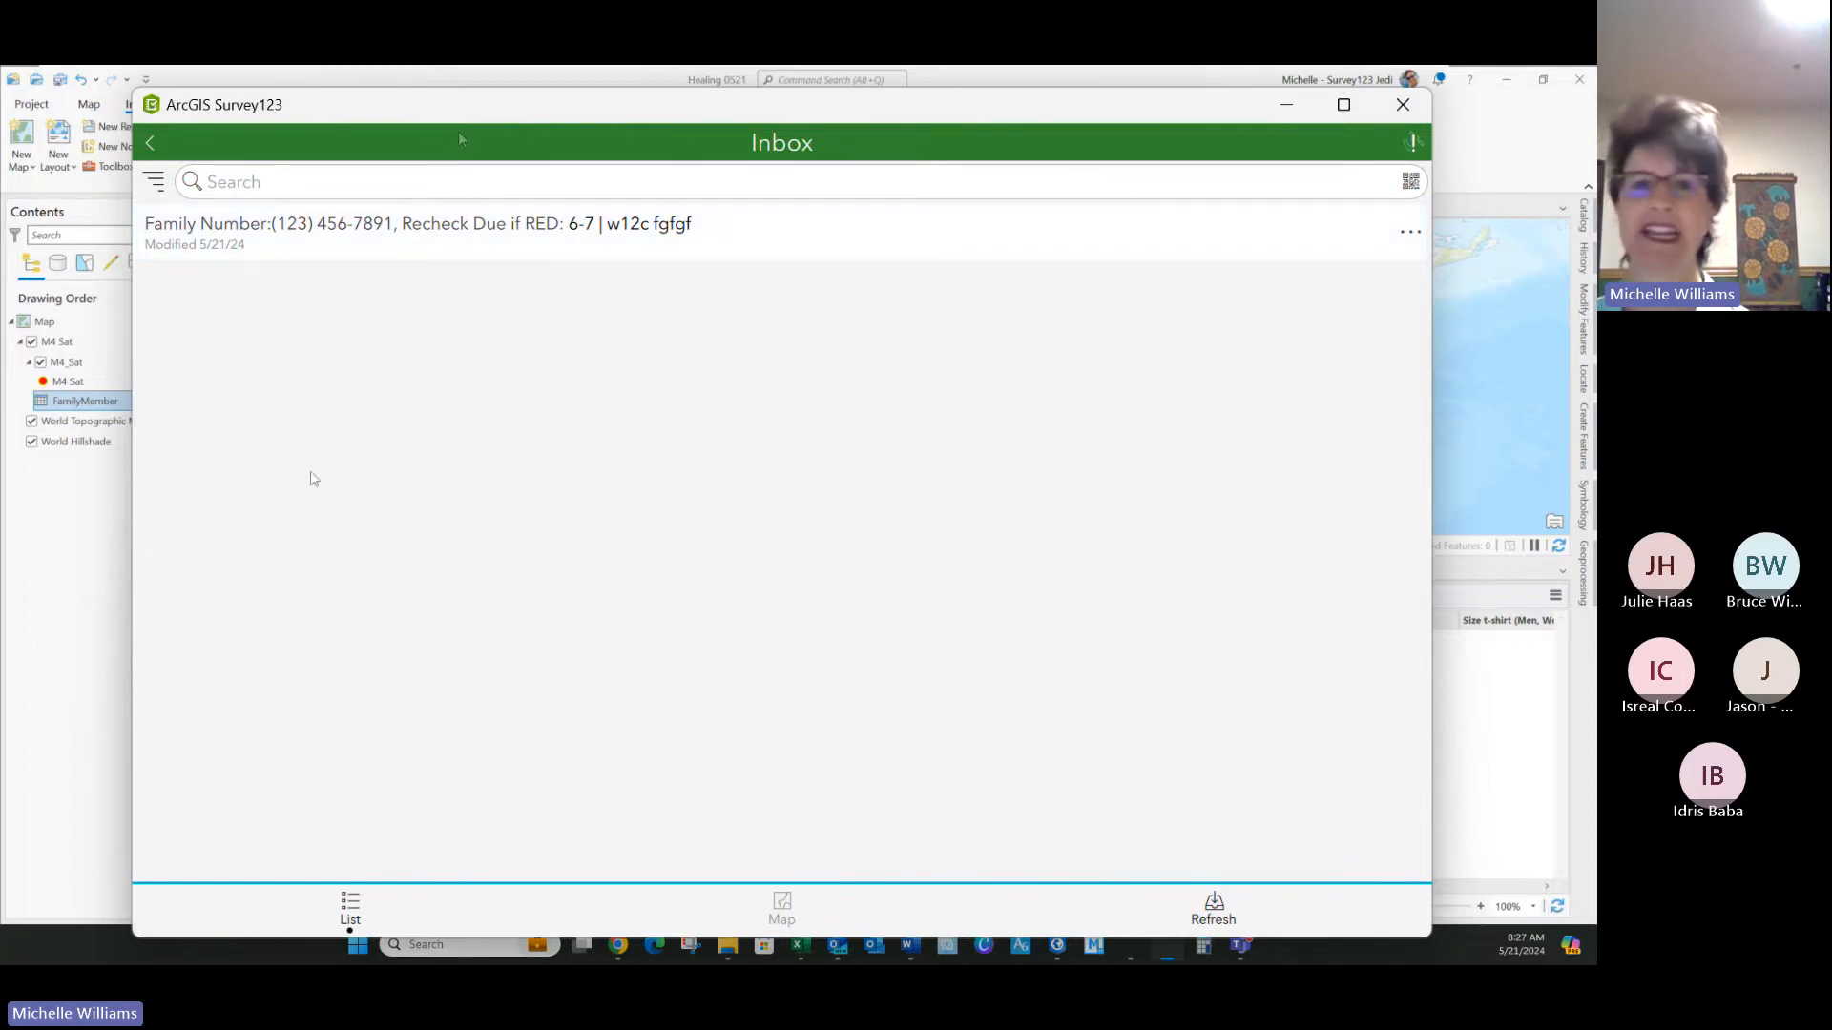
drag(505, 114, 506, 462)
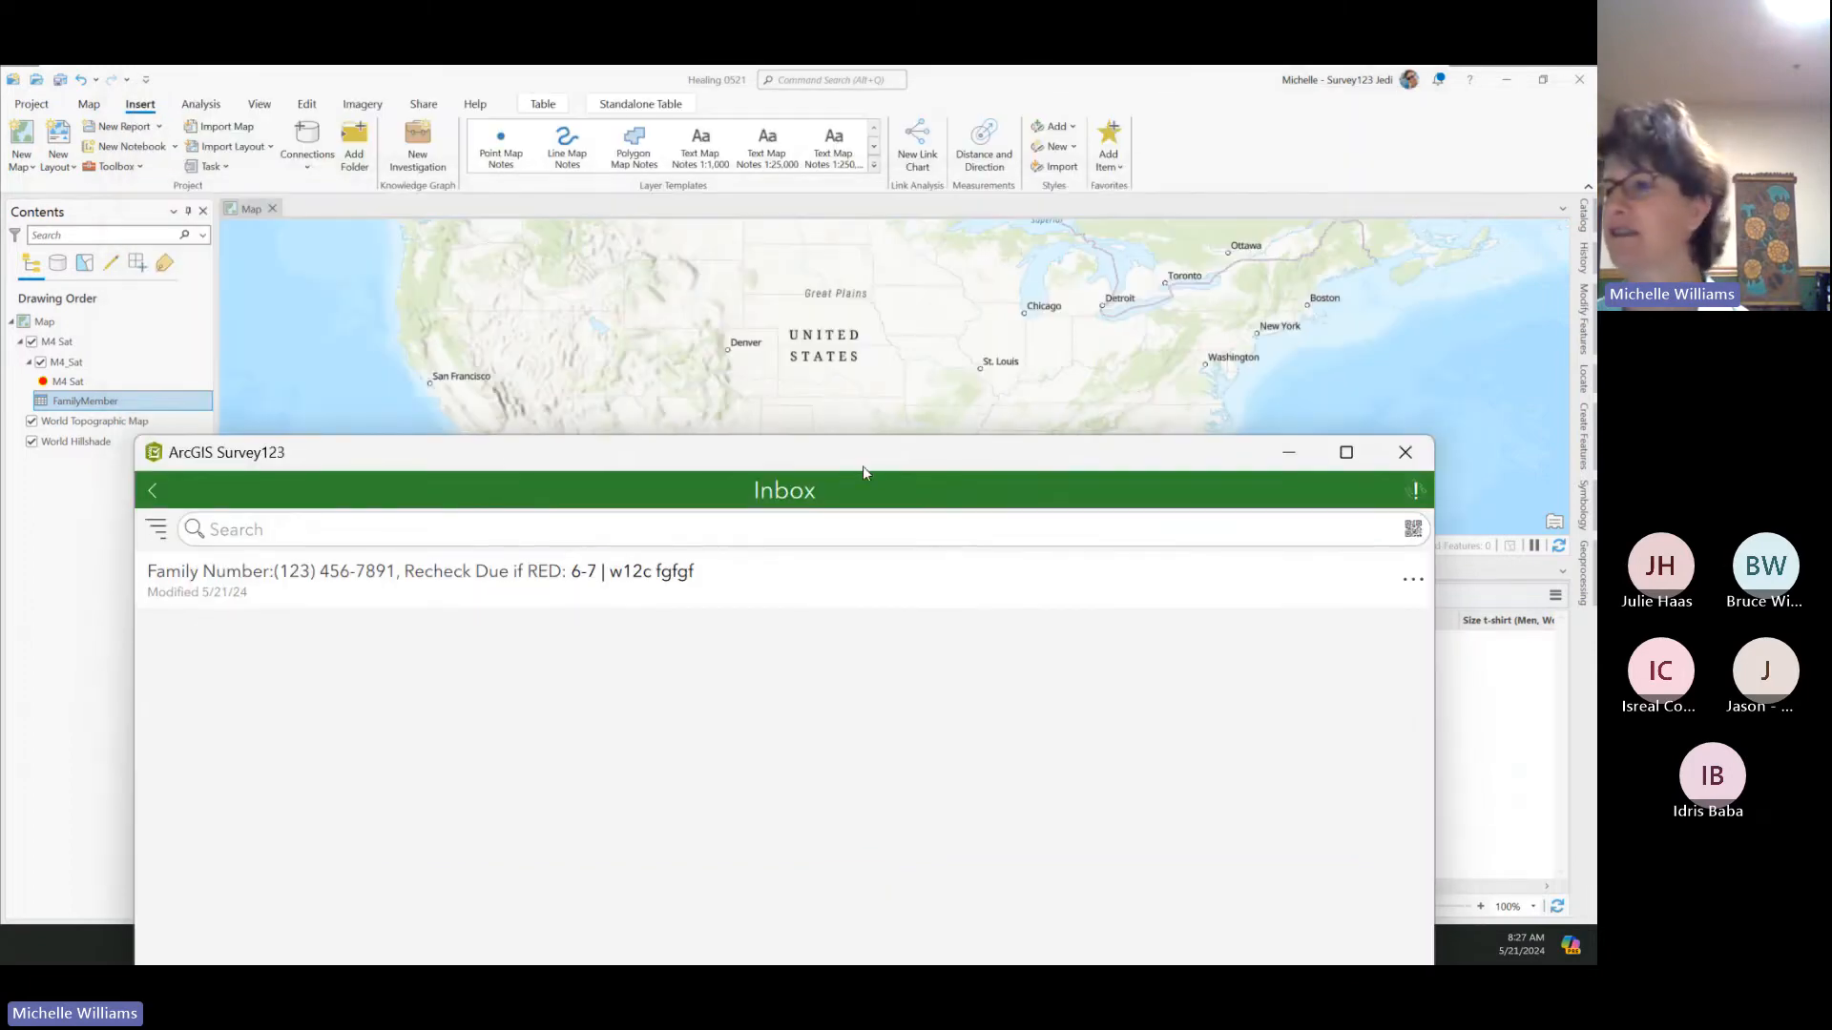
drag(789, 454, 854, 69)
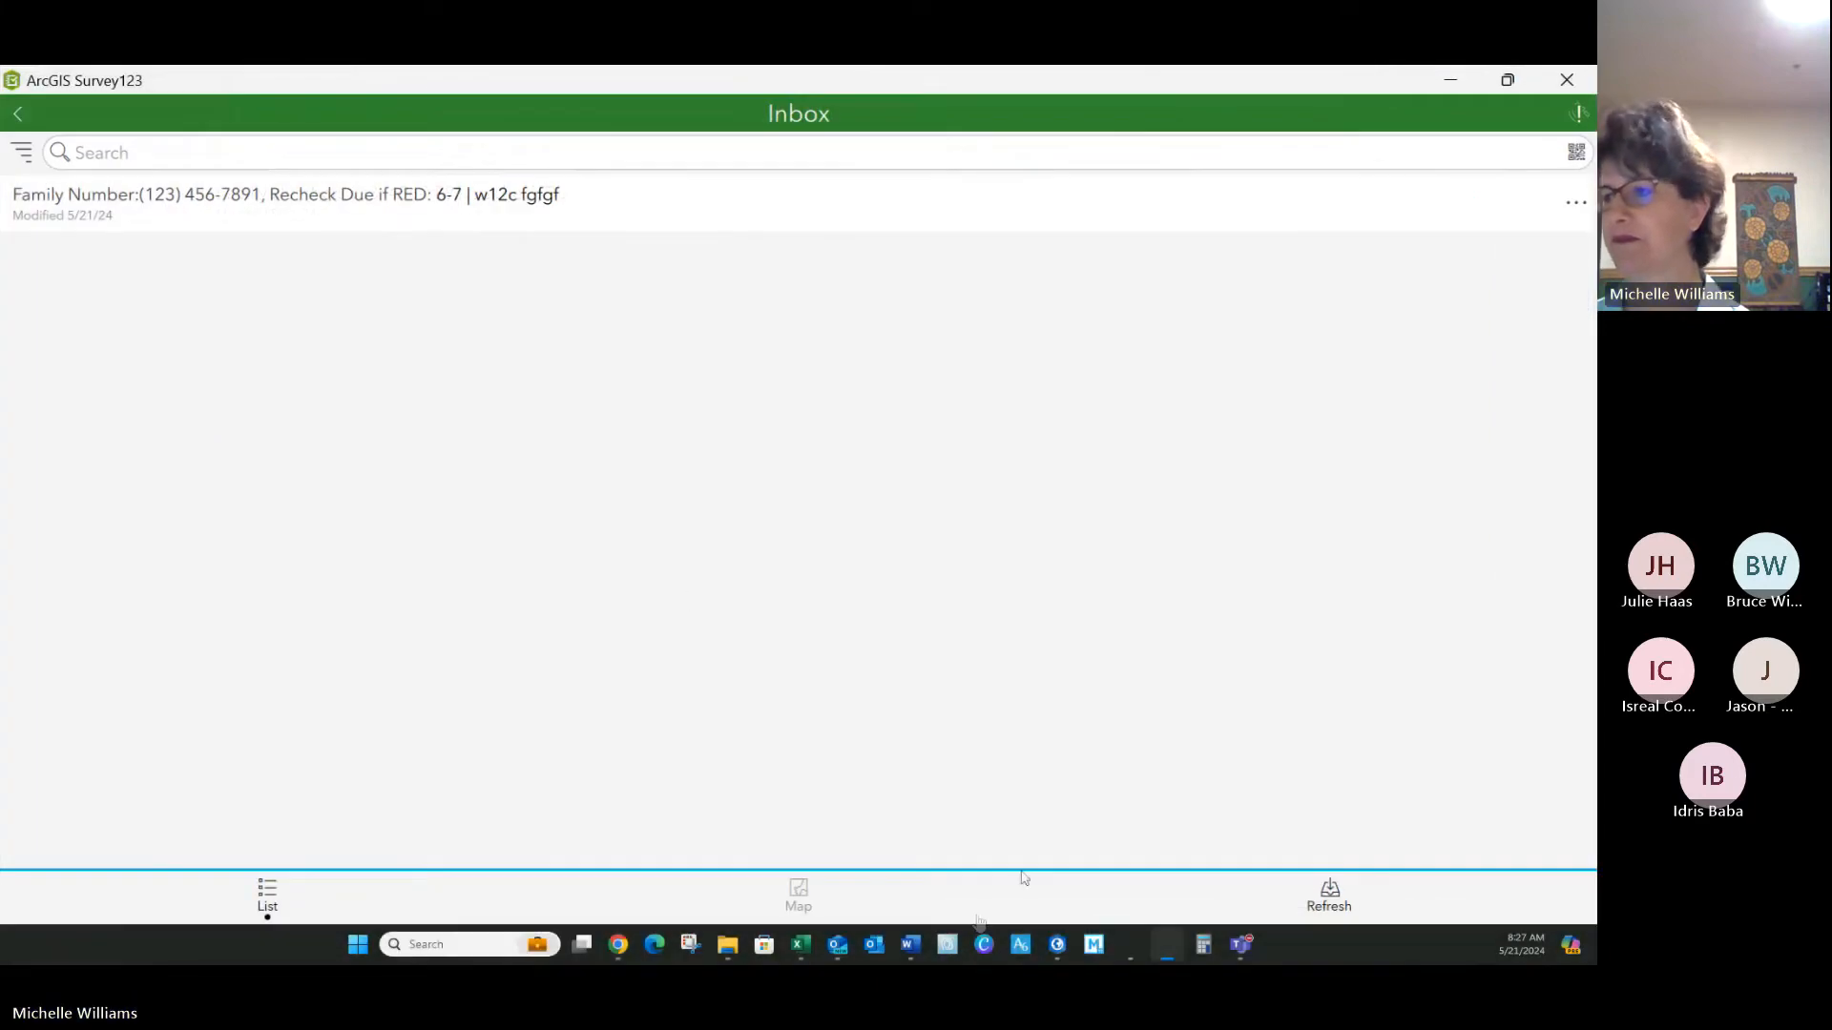
Step: Switch to the M4 Sat workbook in Excel, widen the settings sheet's instance_name column, examine its concat formula, and return to the Inbox
click(800, 944)
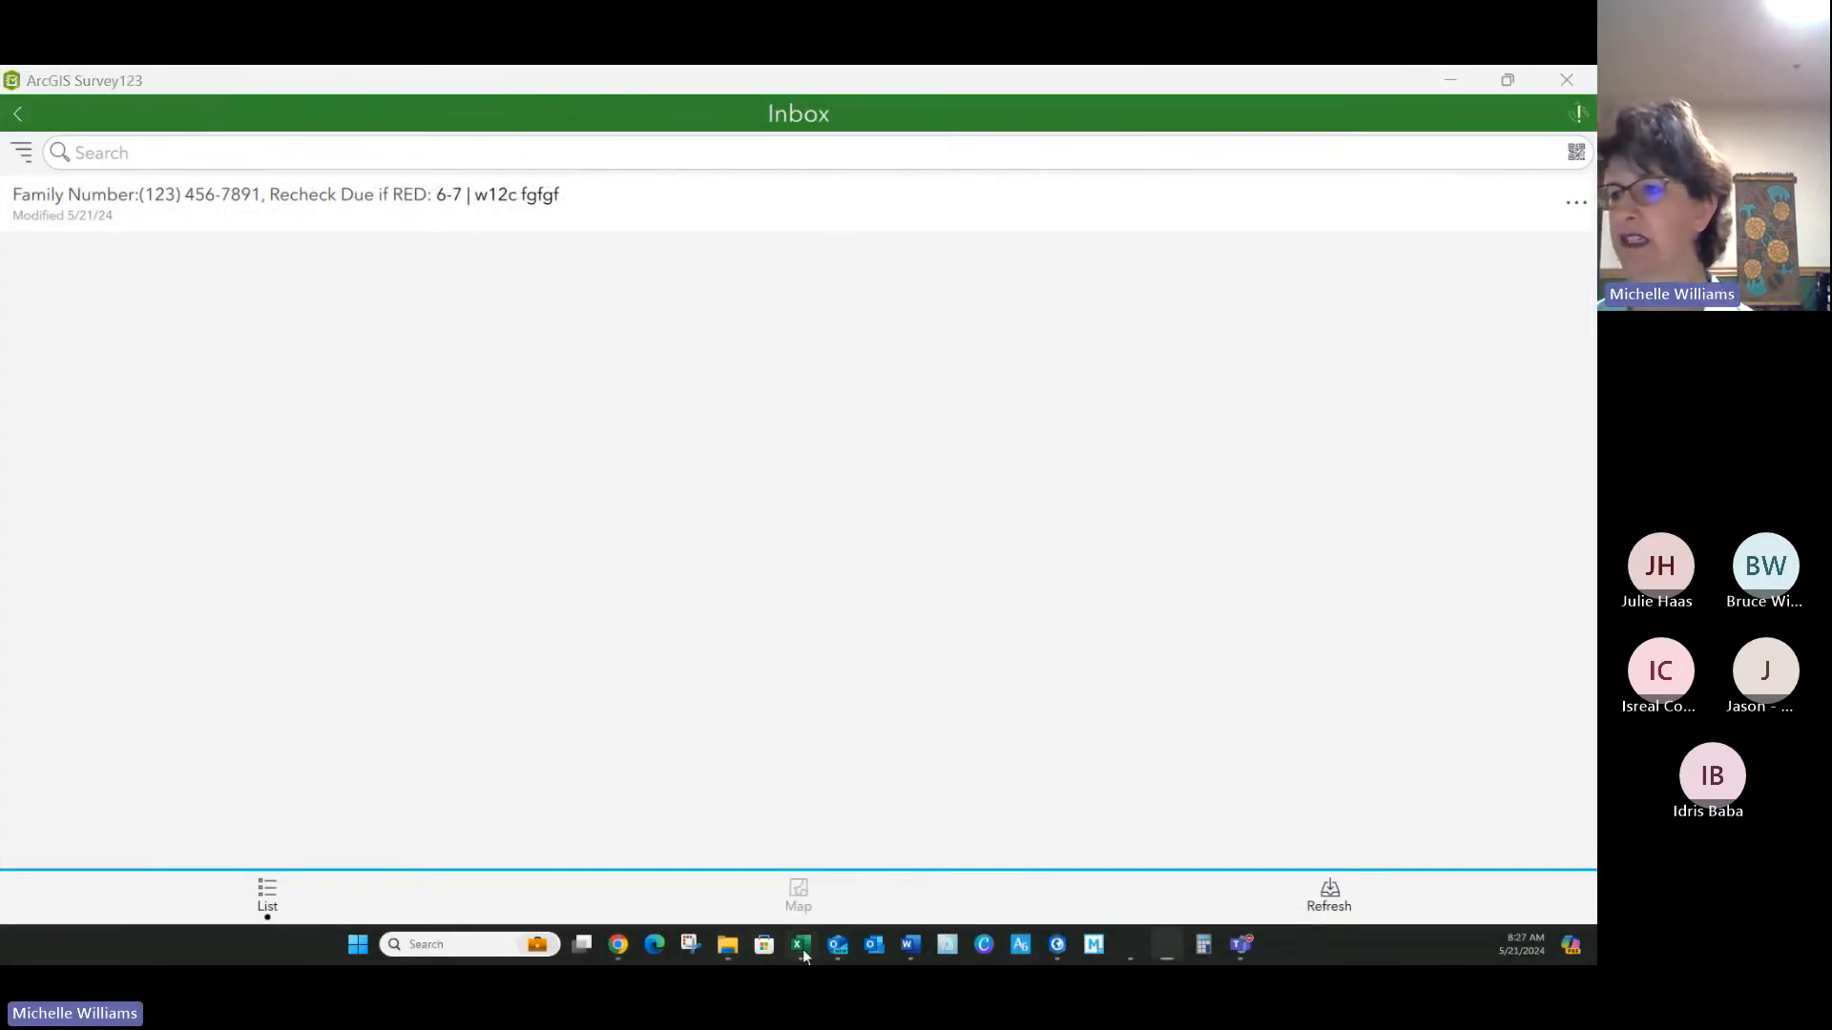
click(732, 918)
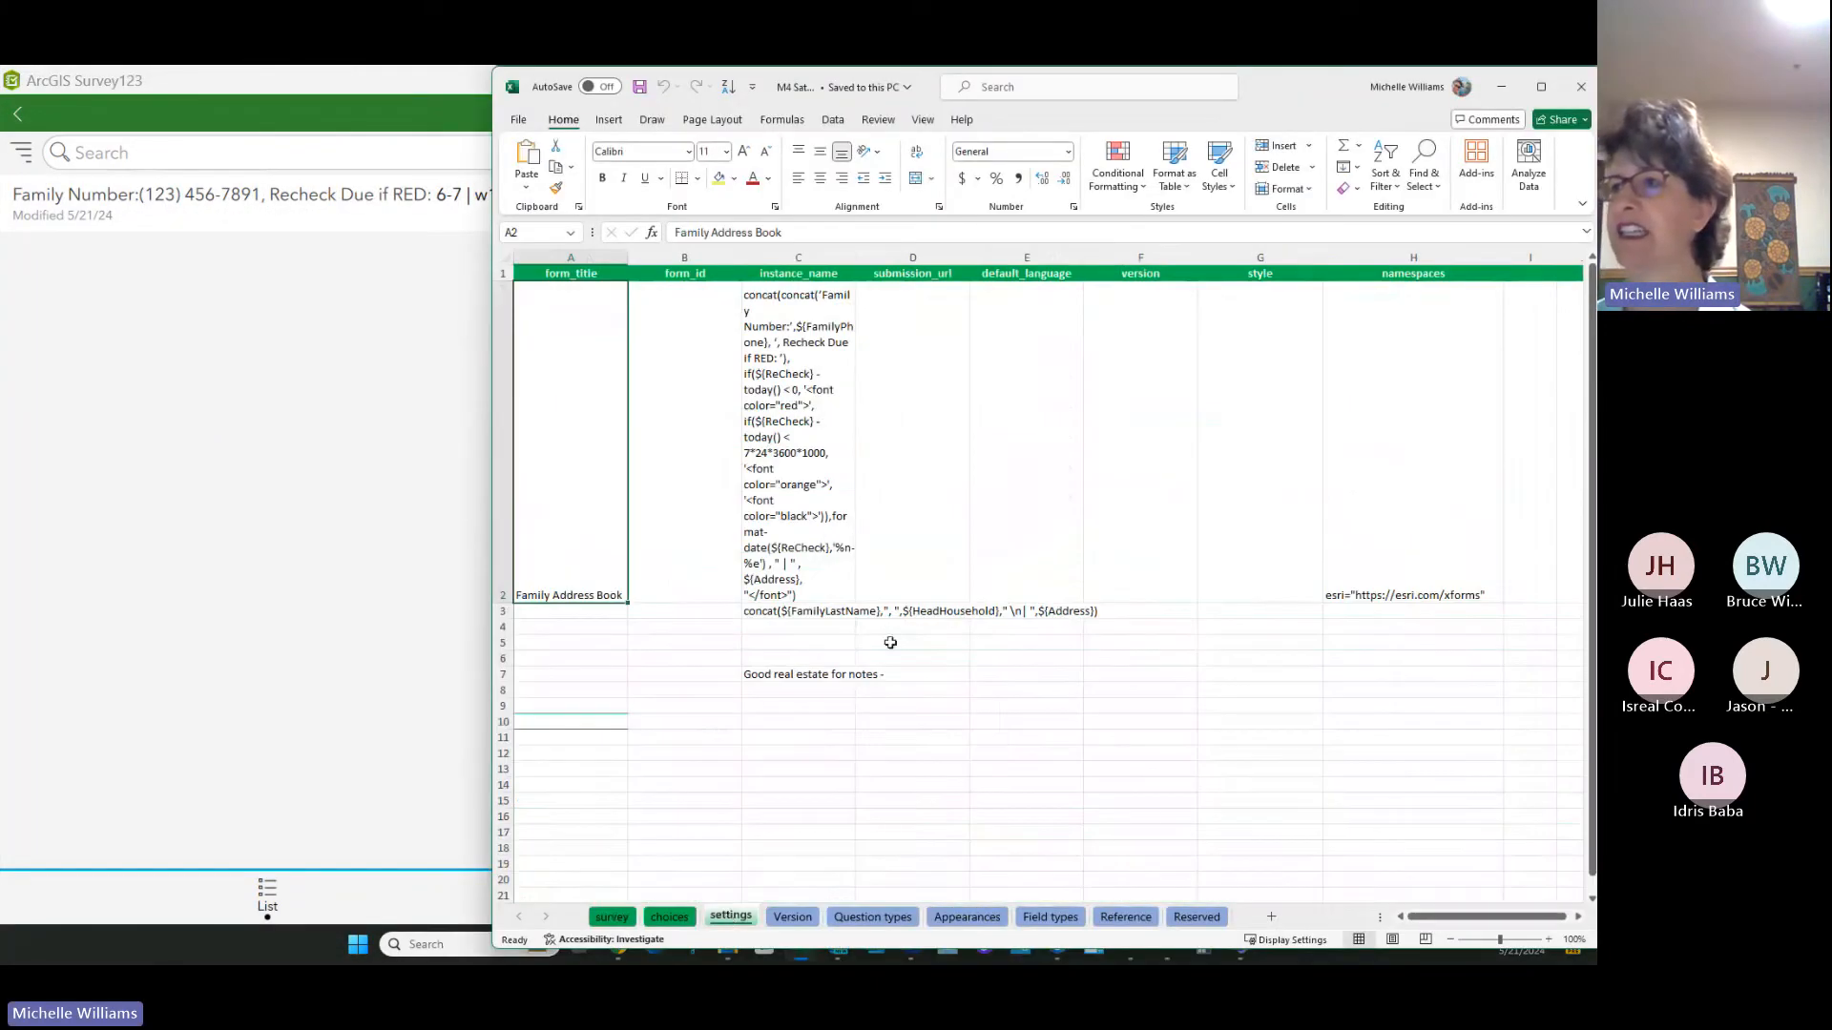
click(852, 257)
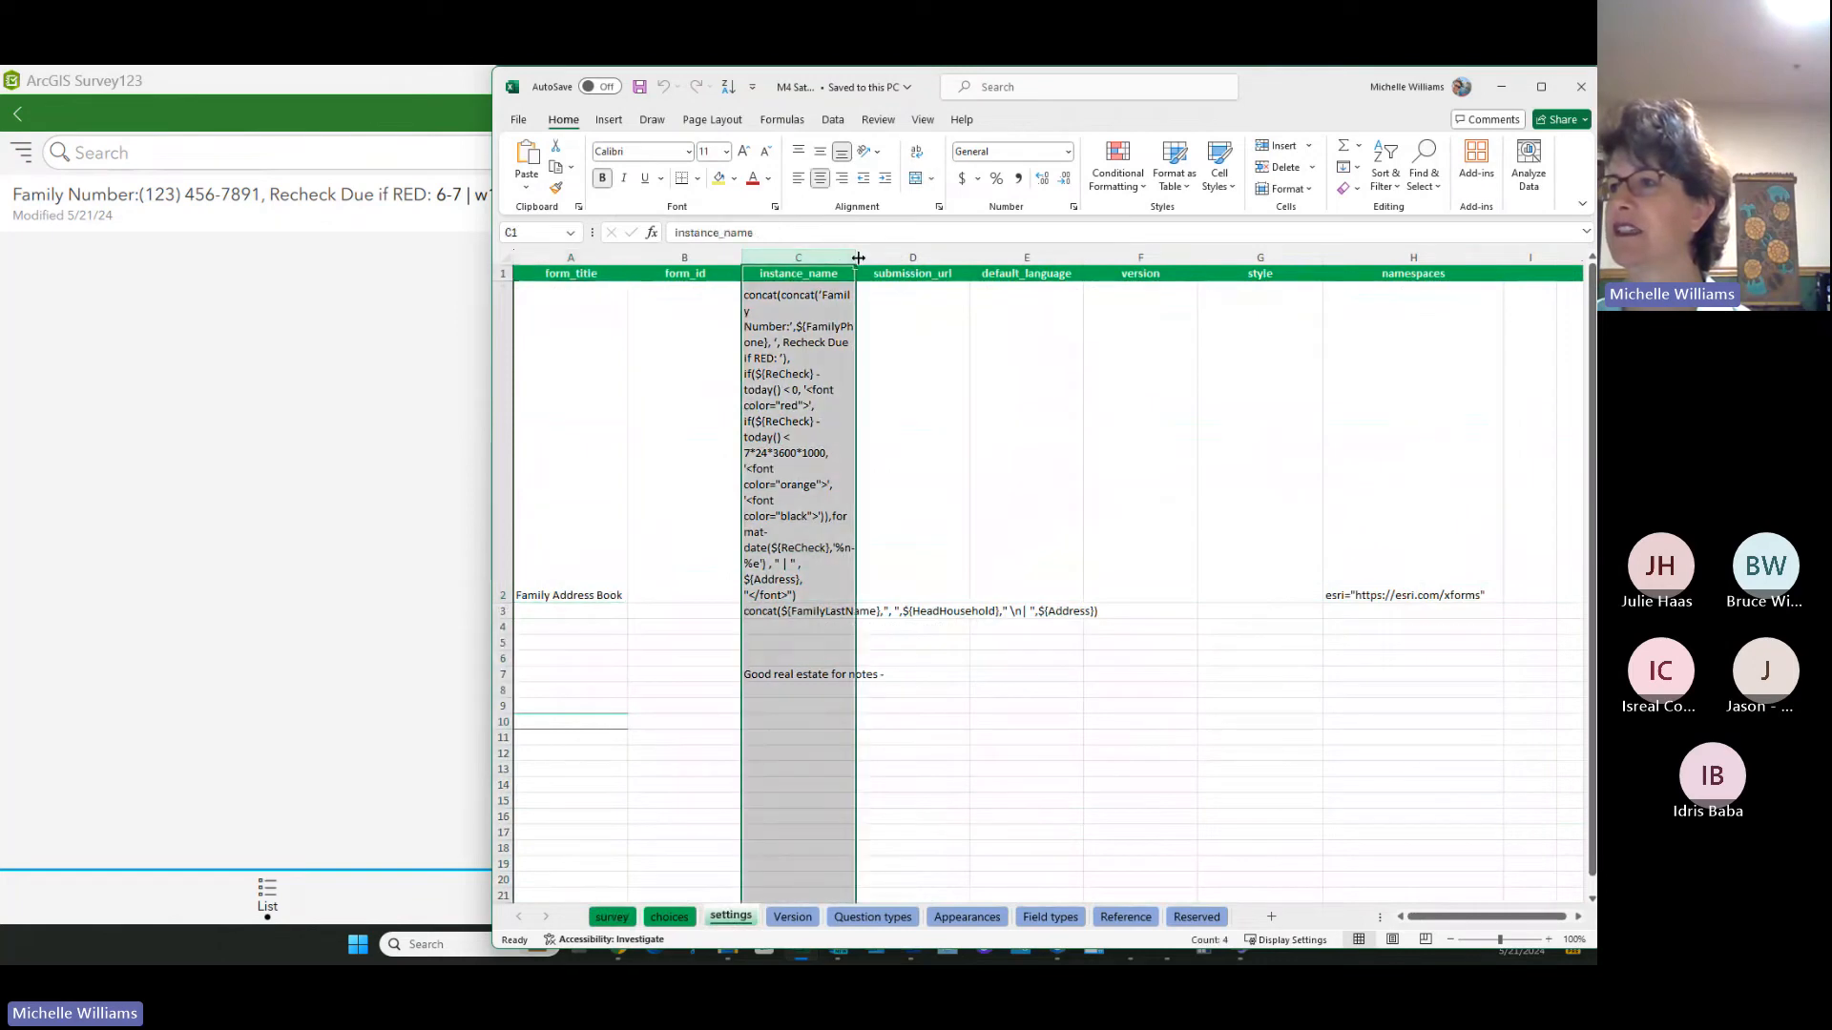
drag(857, 258, 1312, 258)
click(1165, 658)
click(1002, 598)
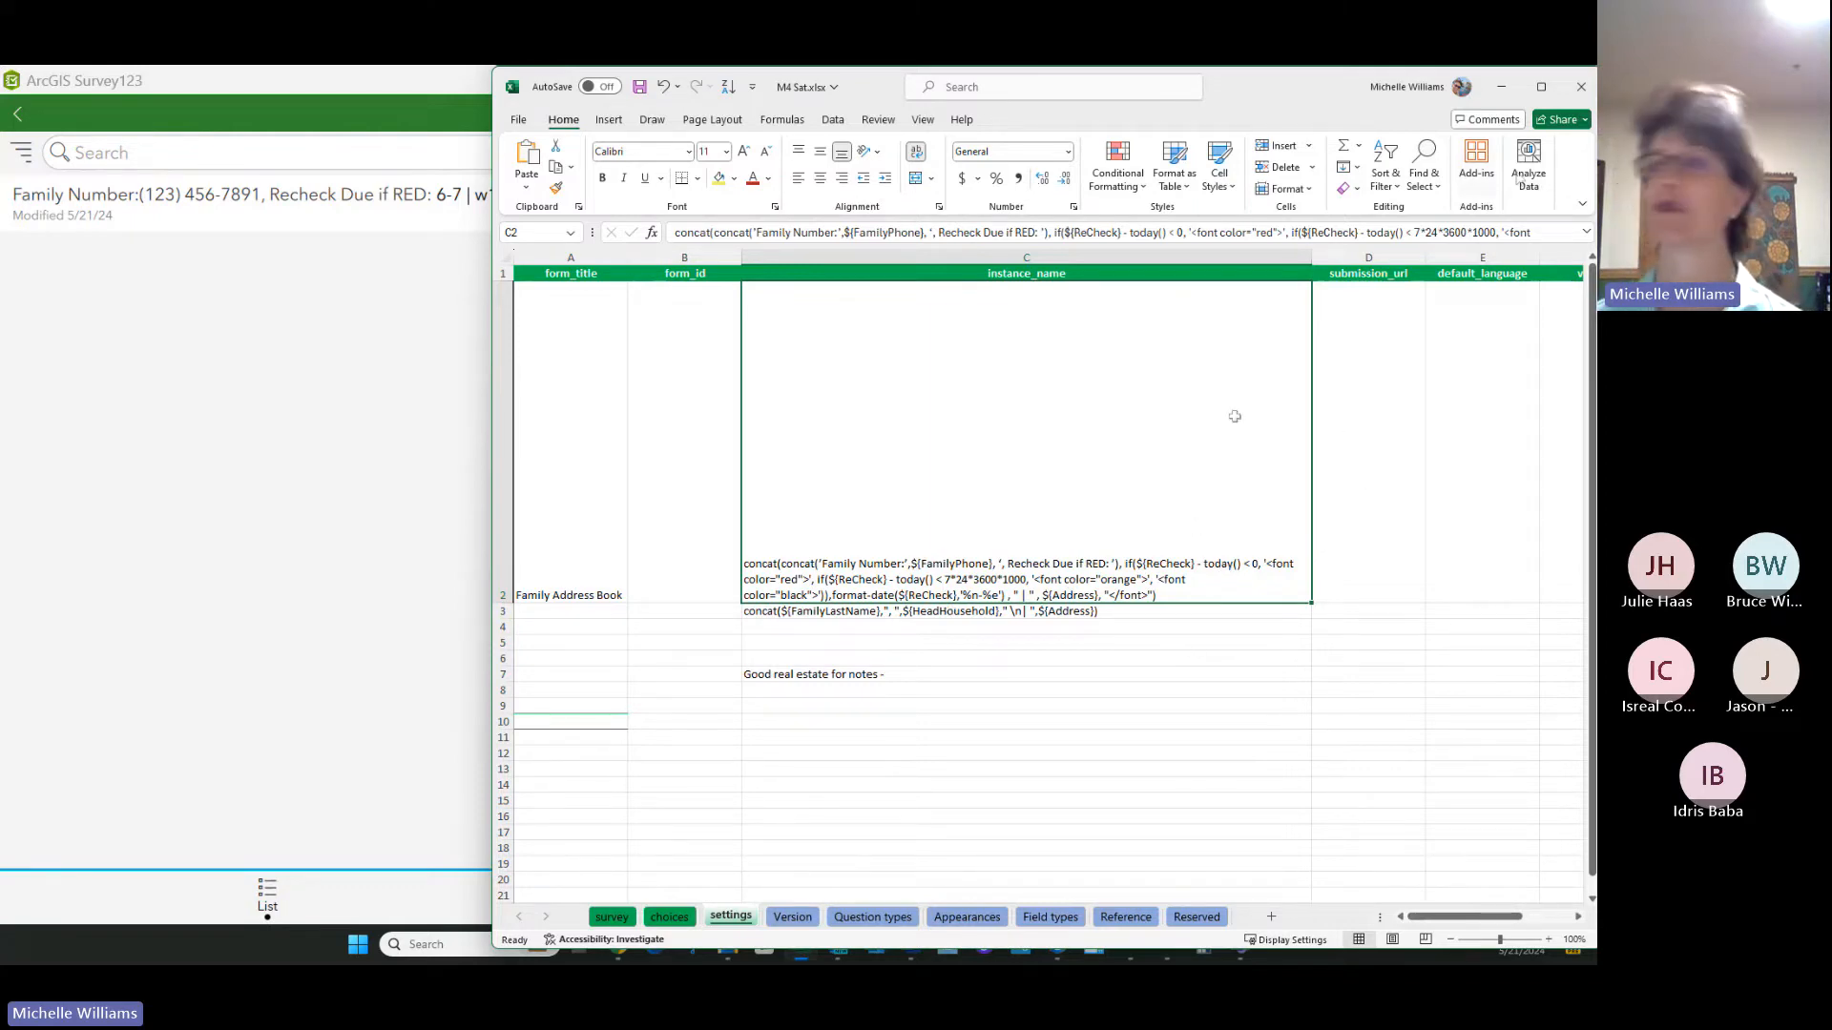
click(1503, 91)
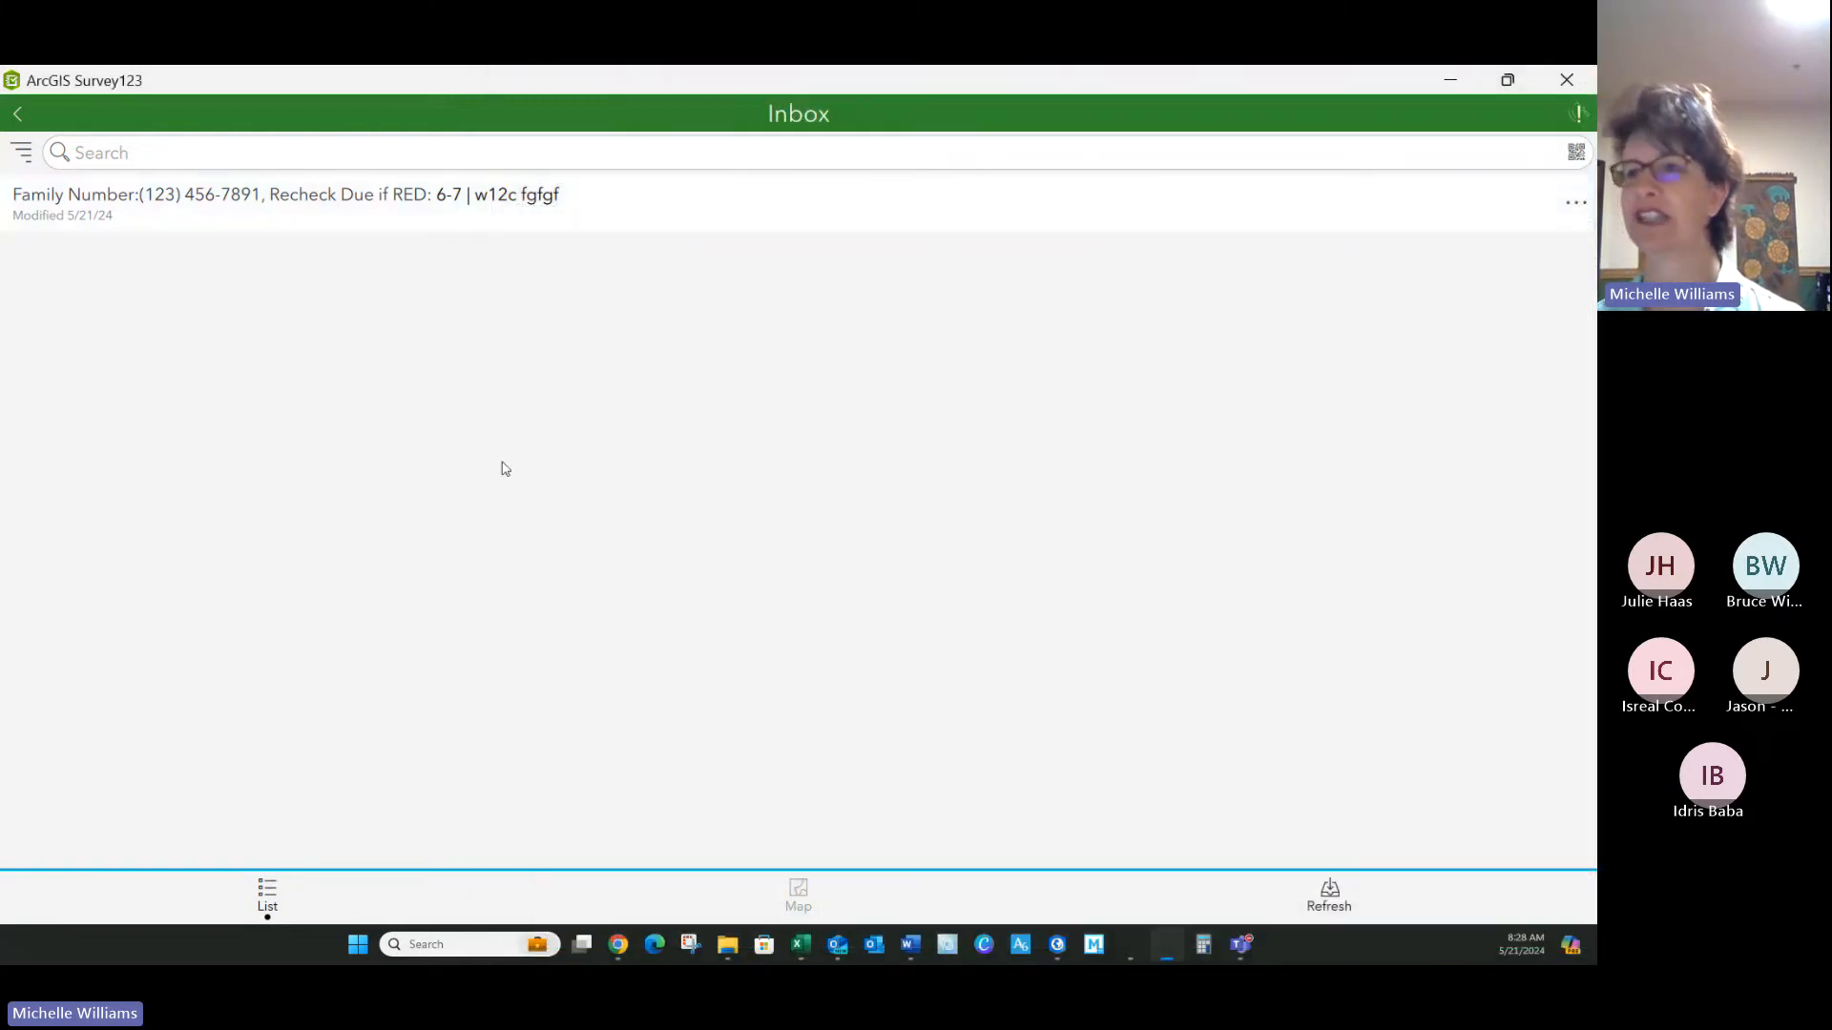
Step: Open the submitted record from the Inbox and review its family, address, family member and date answers
click(130, 200)
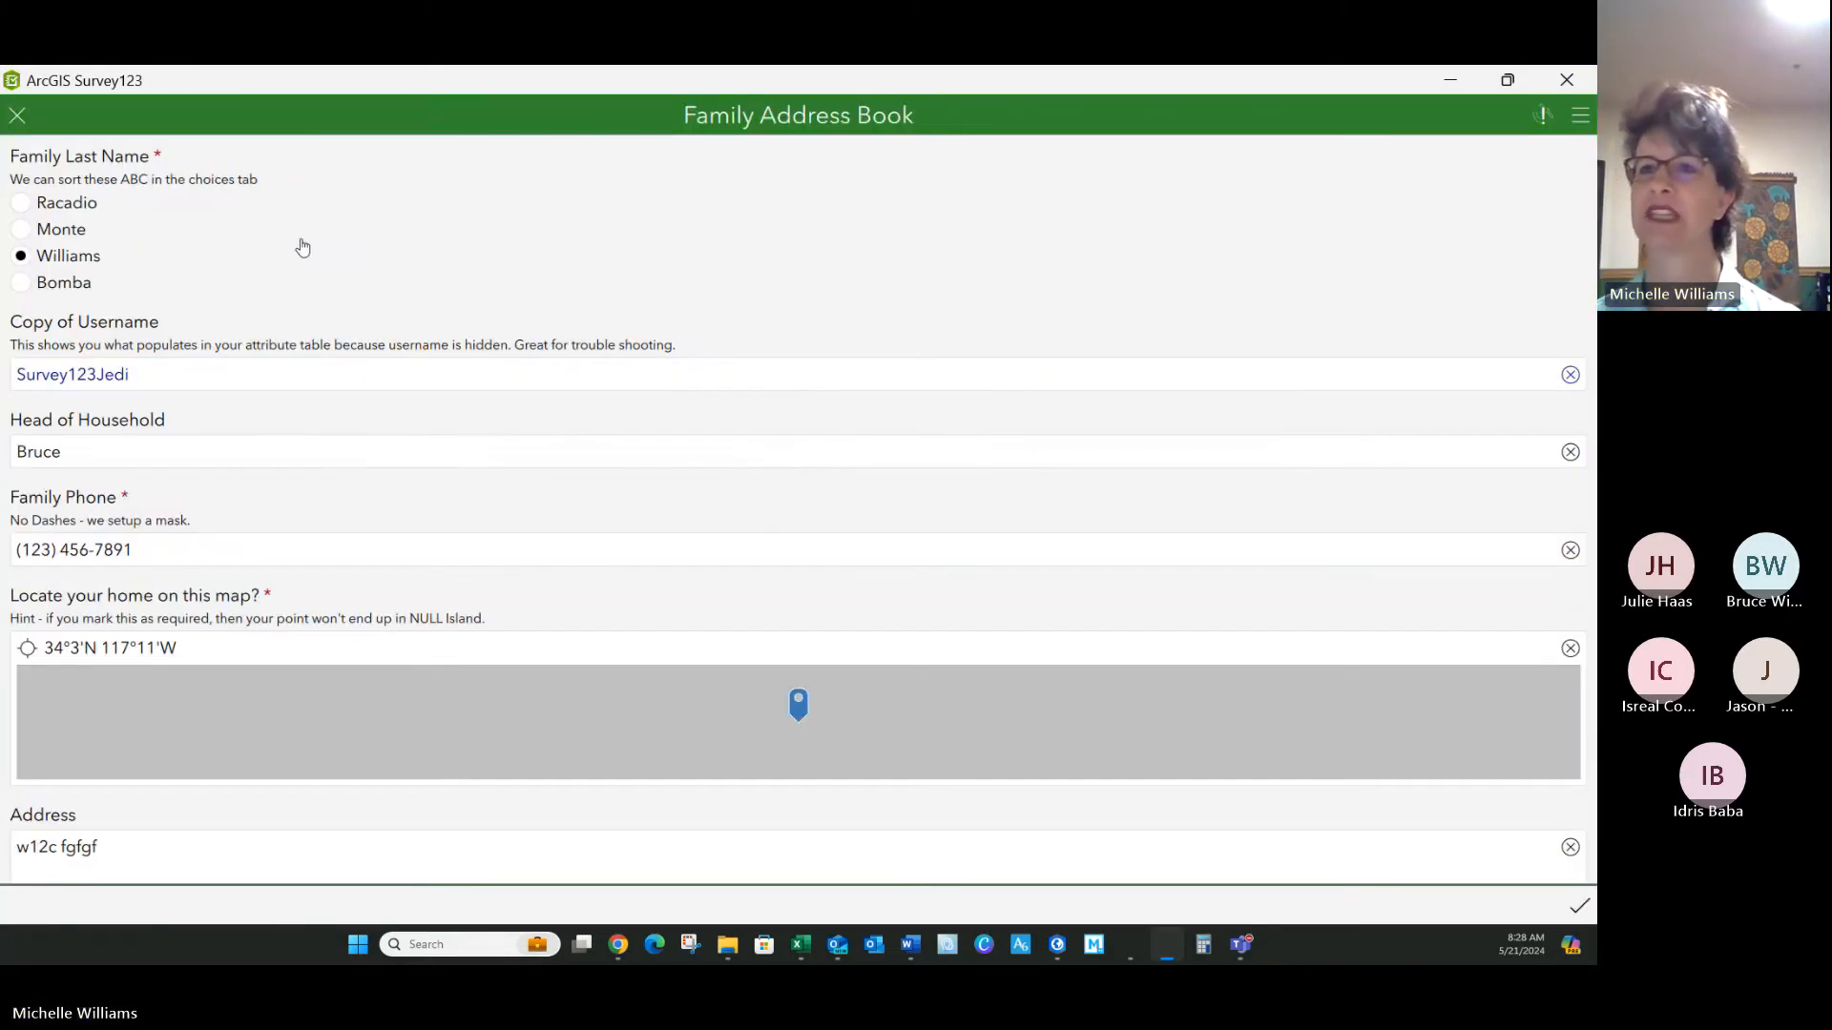
scroll(382, 334, down, 8)
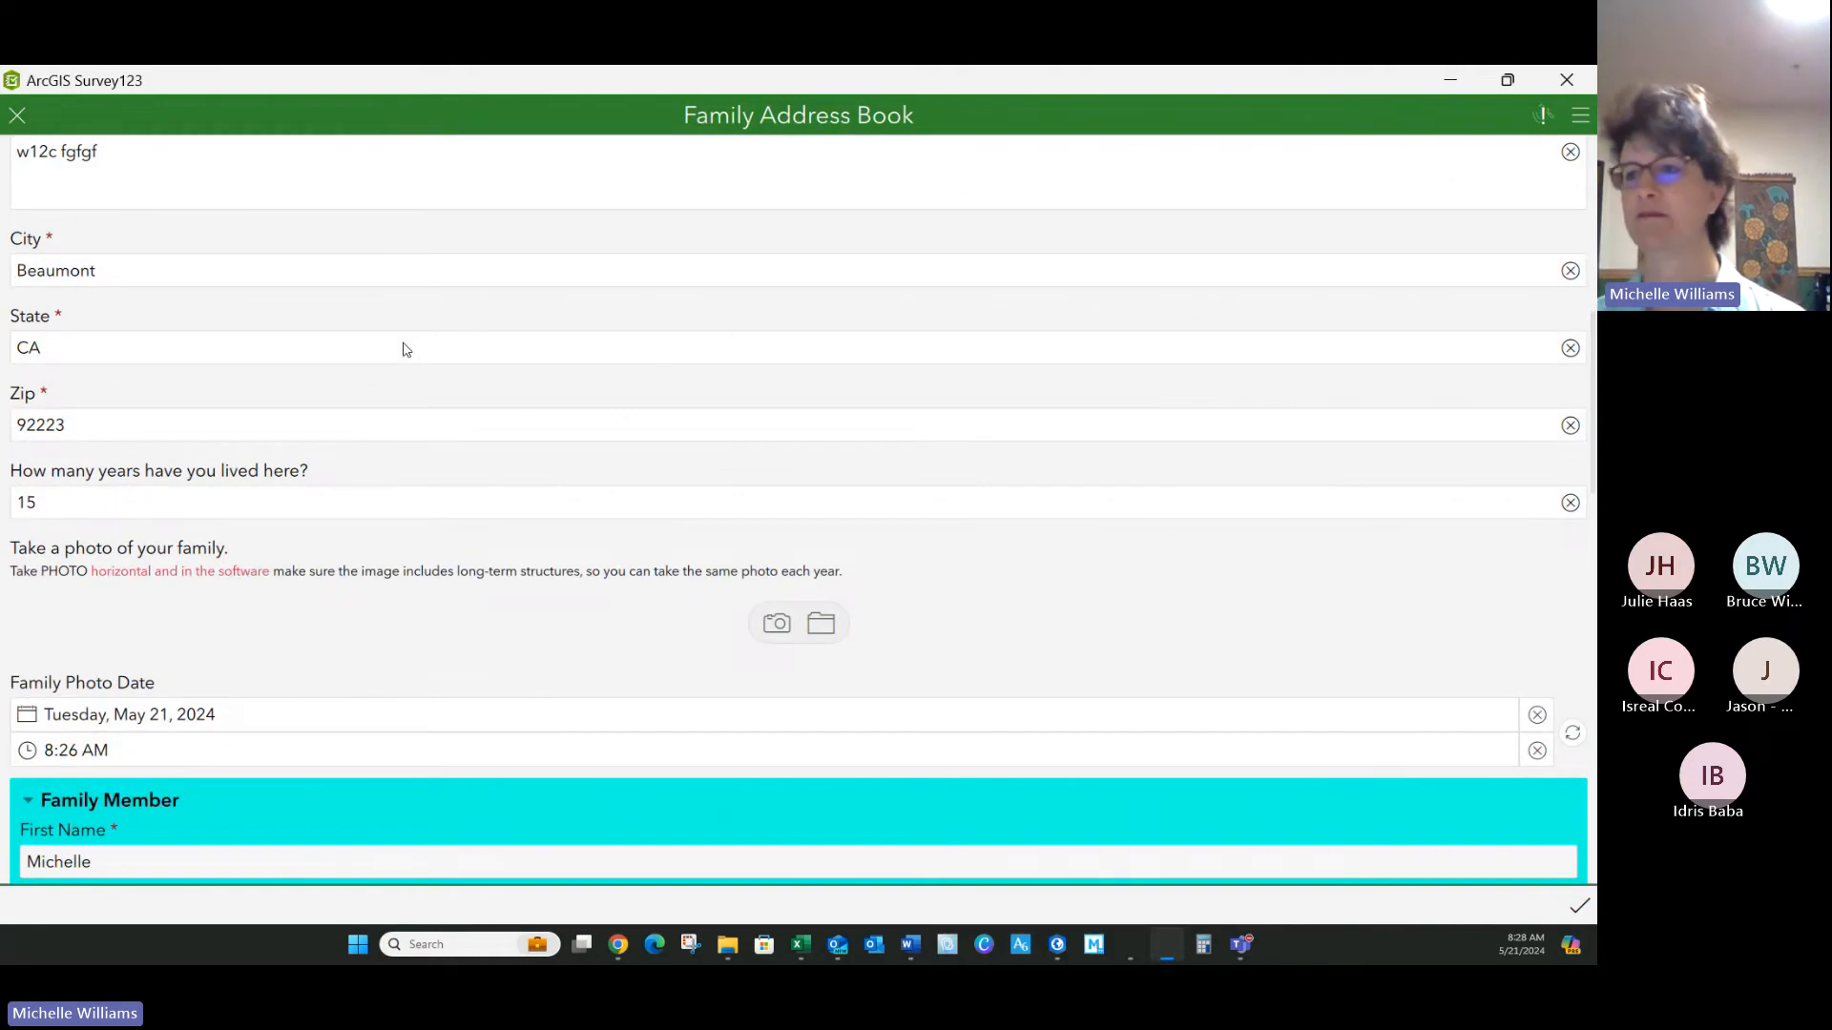
scroll(391, 429, down, 4)
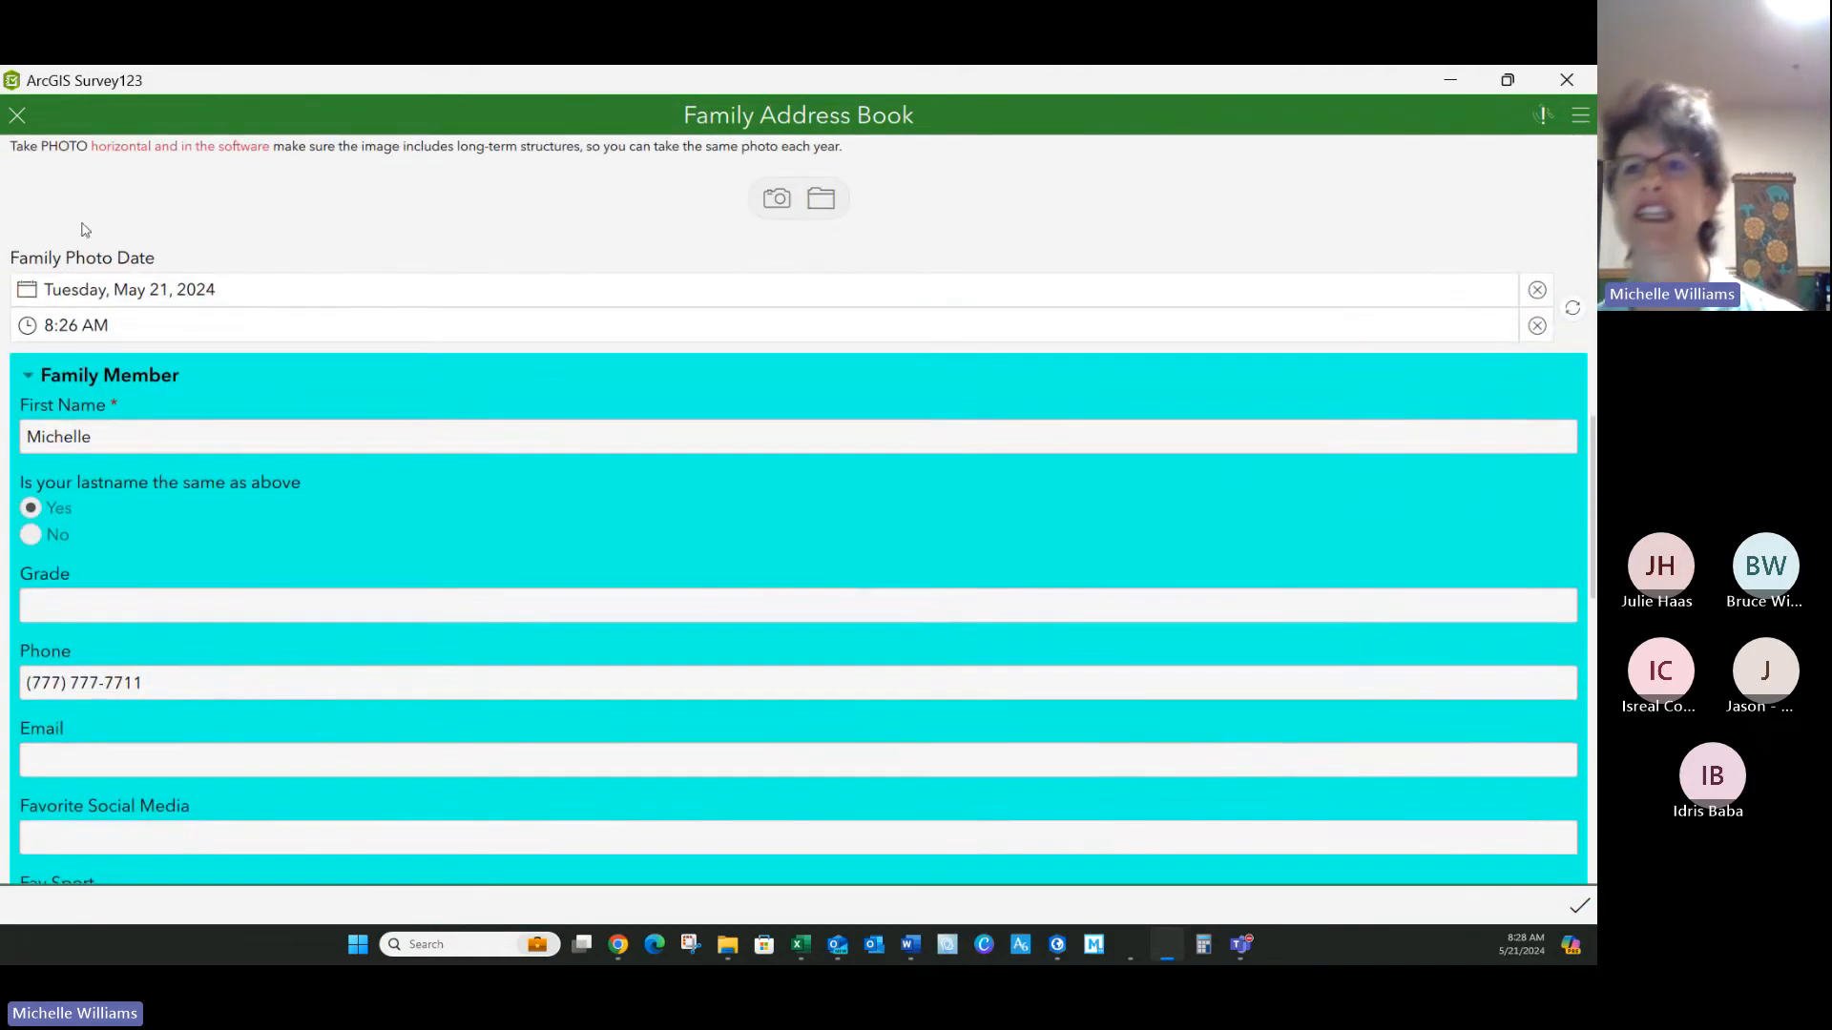
scroll(242, 451, up, 10)
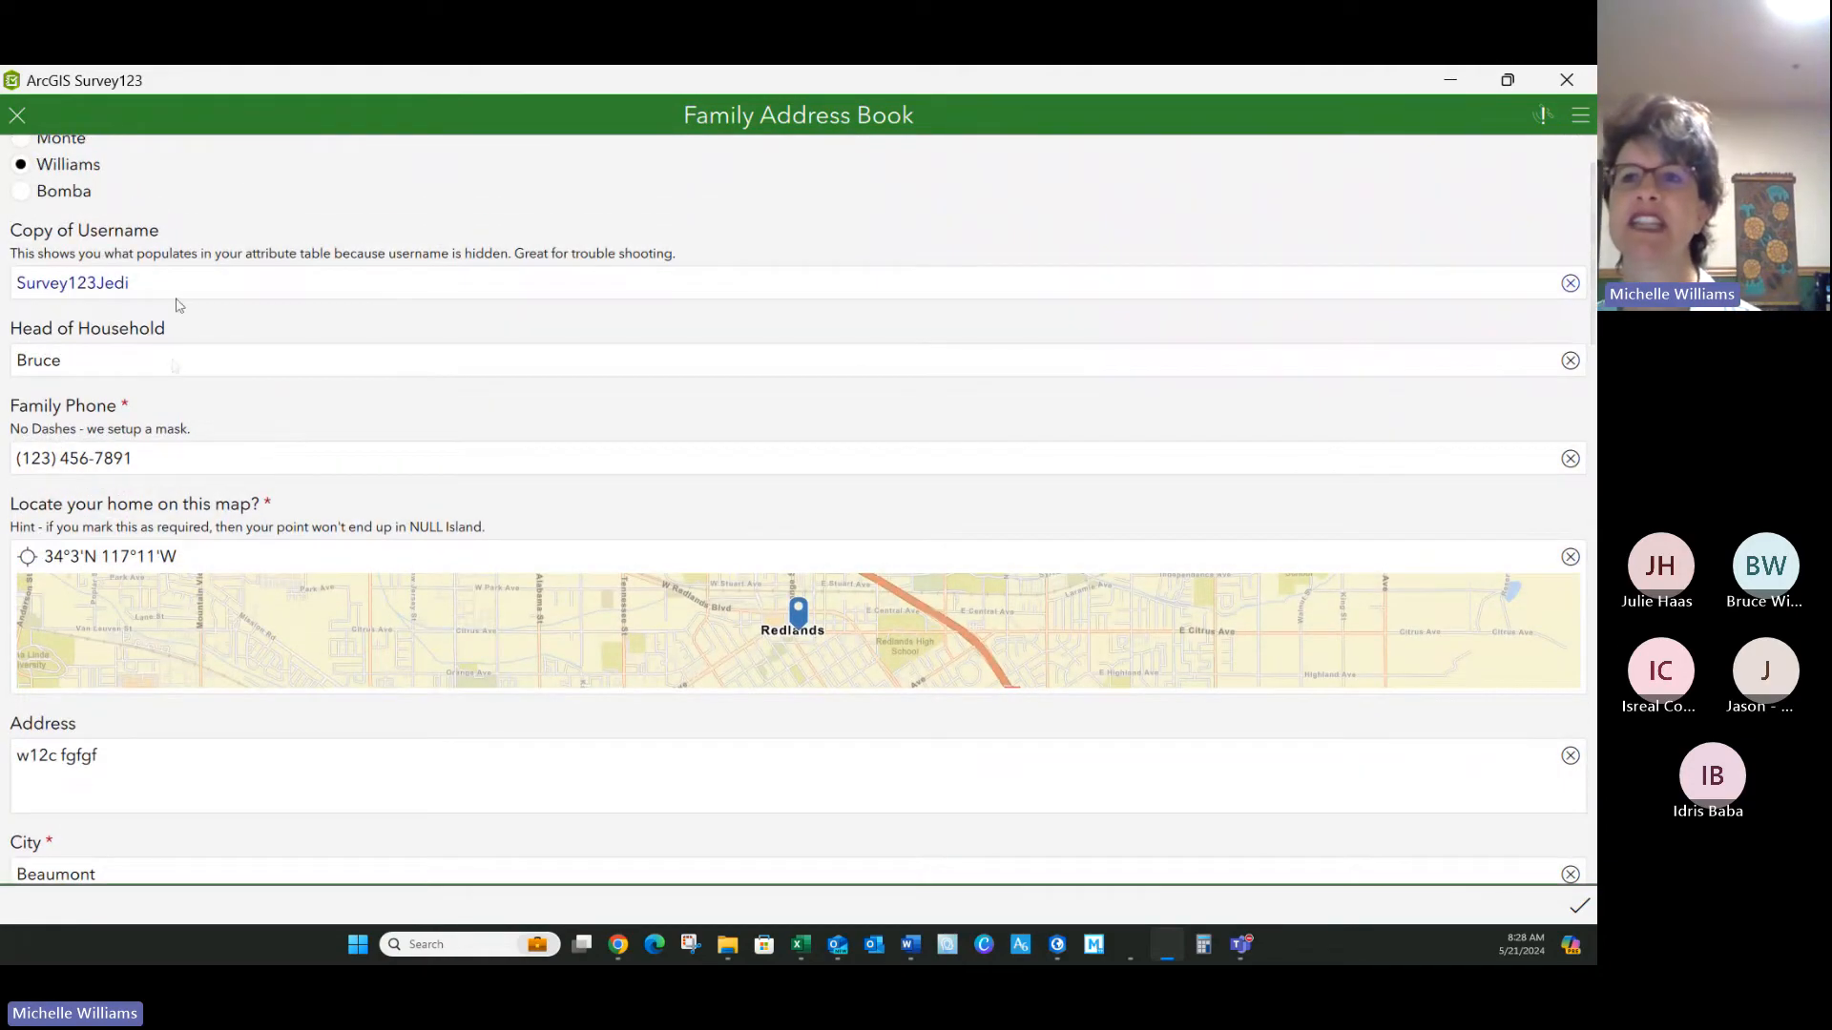
scroll(306, 578, down, 8)
scroll(715, 771, down, 7)
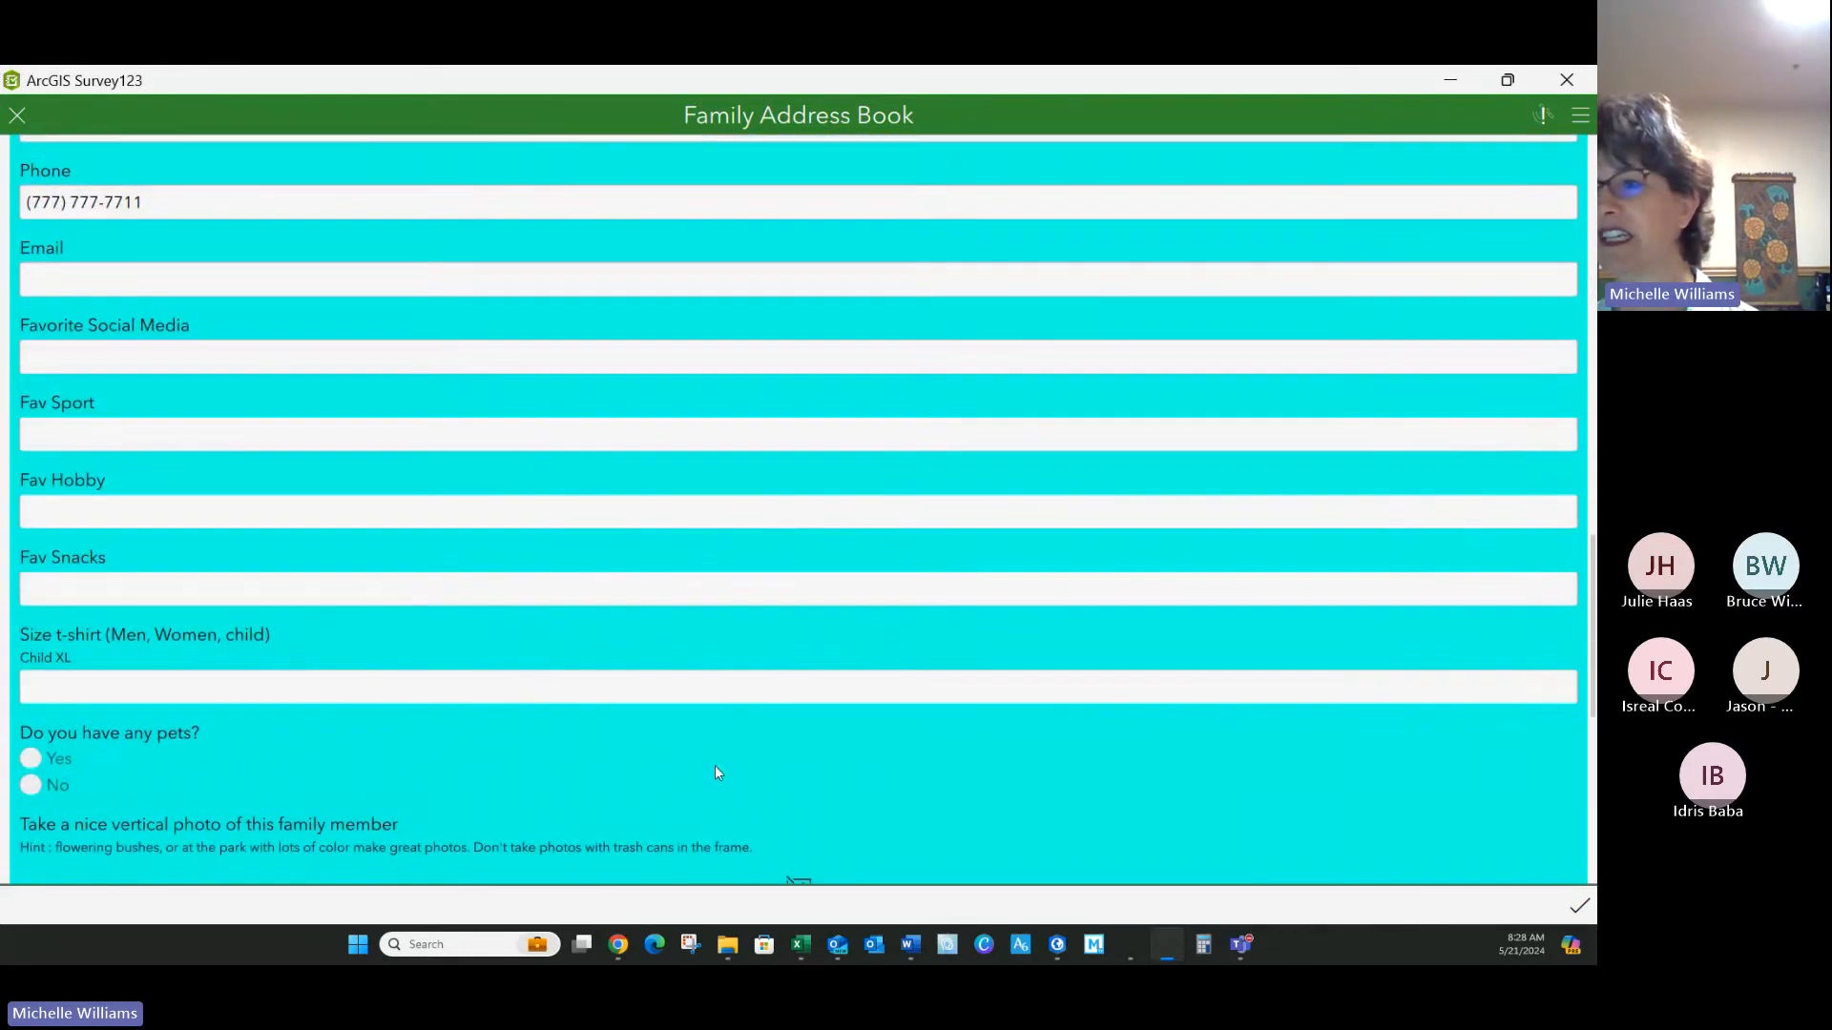
scroll(715, 771, down, 5)
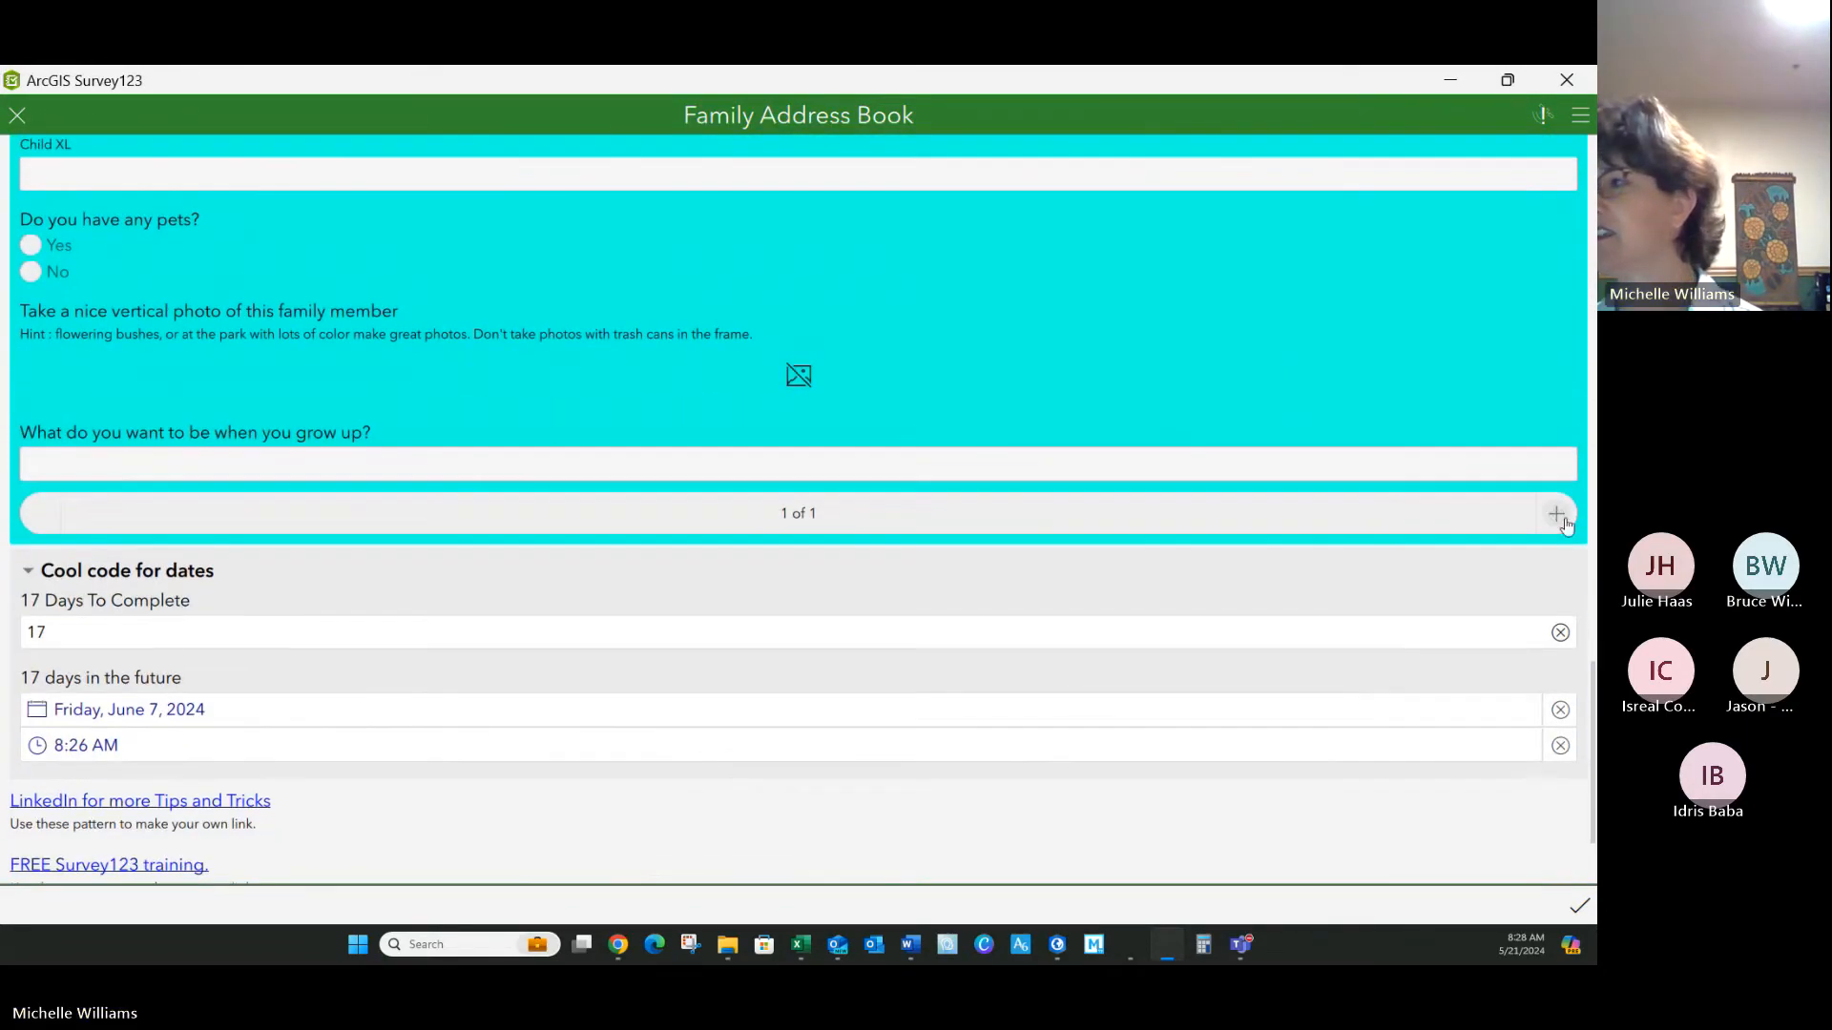
Step: Add a second family member with a first name, answer No to the same-last-name question, and choose the second listed last name
click(1558, 515)
click(86, 227)
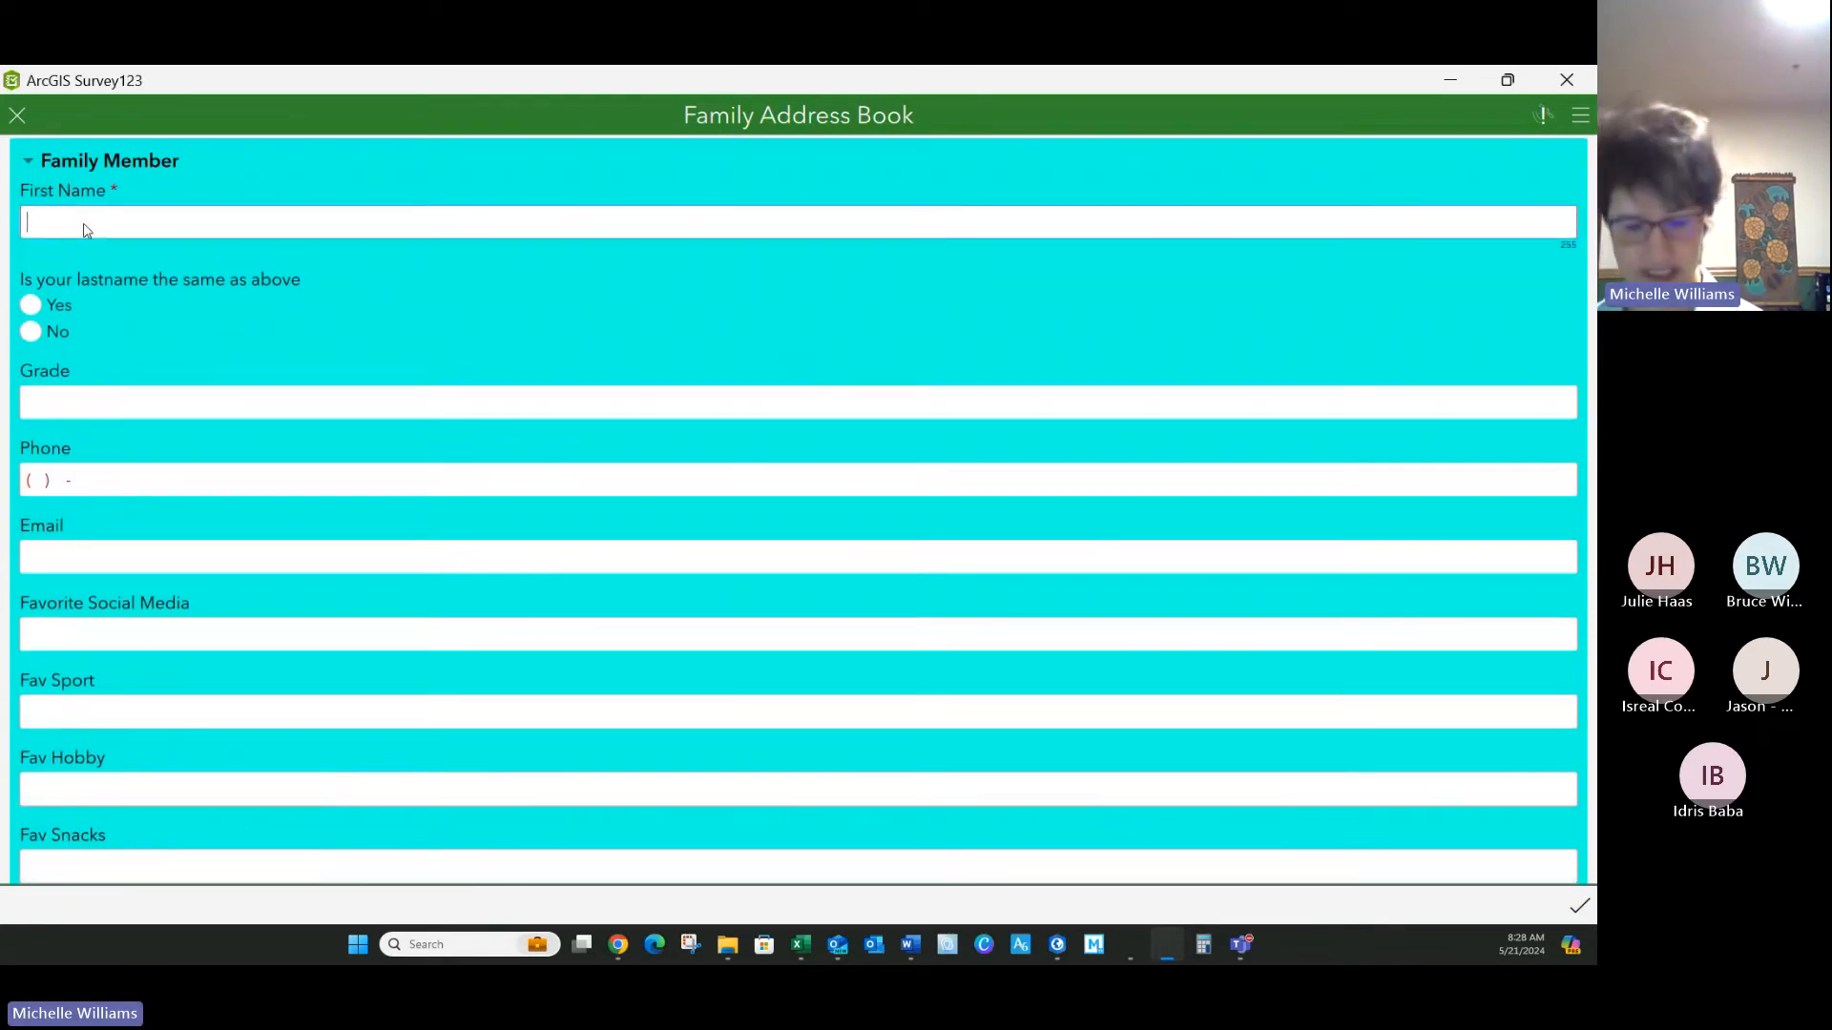
text(Seb)
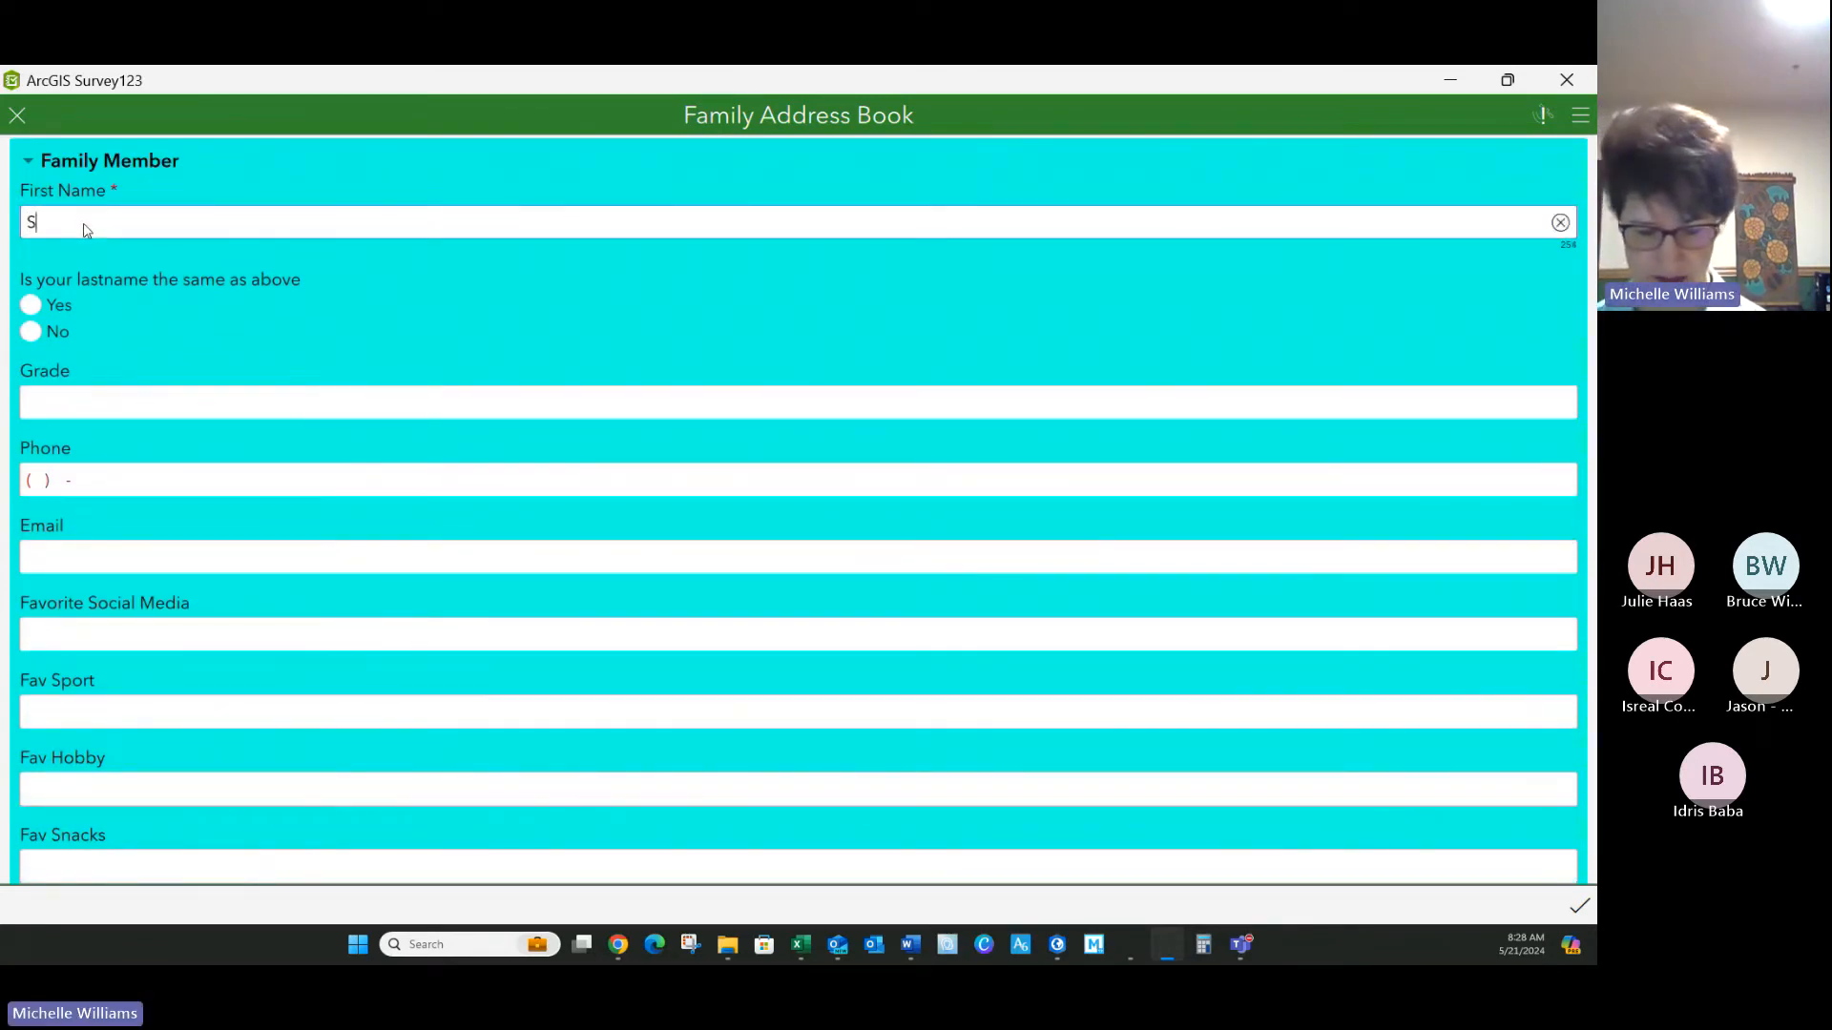
click(30, 331)
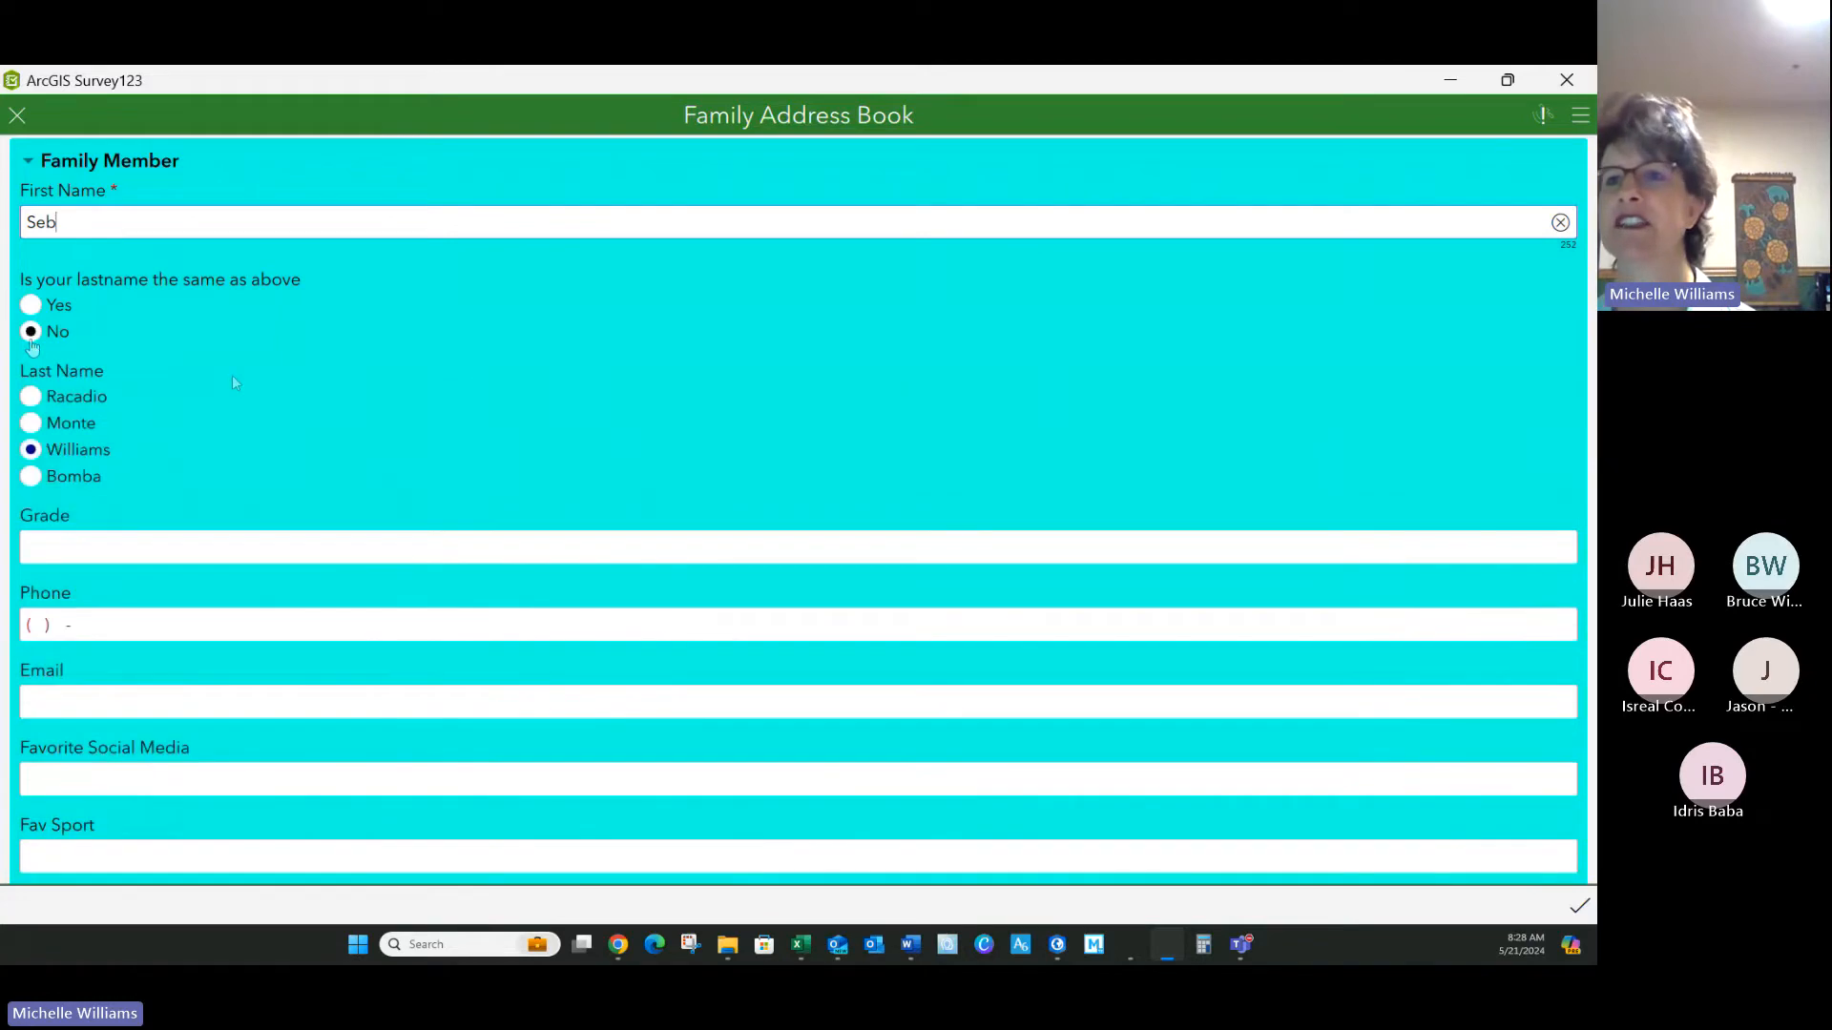
scroll(348, 409, down, 3)
click(30, 224)
Step: Set the "17 days in the future" date to Monday, May 20, 2024
scroll(524, 465, down, 10)
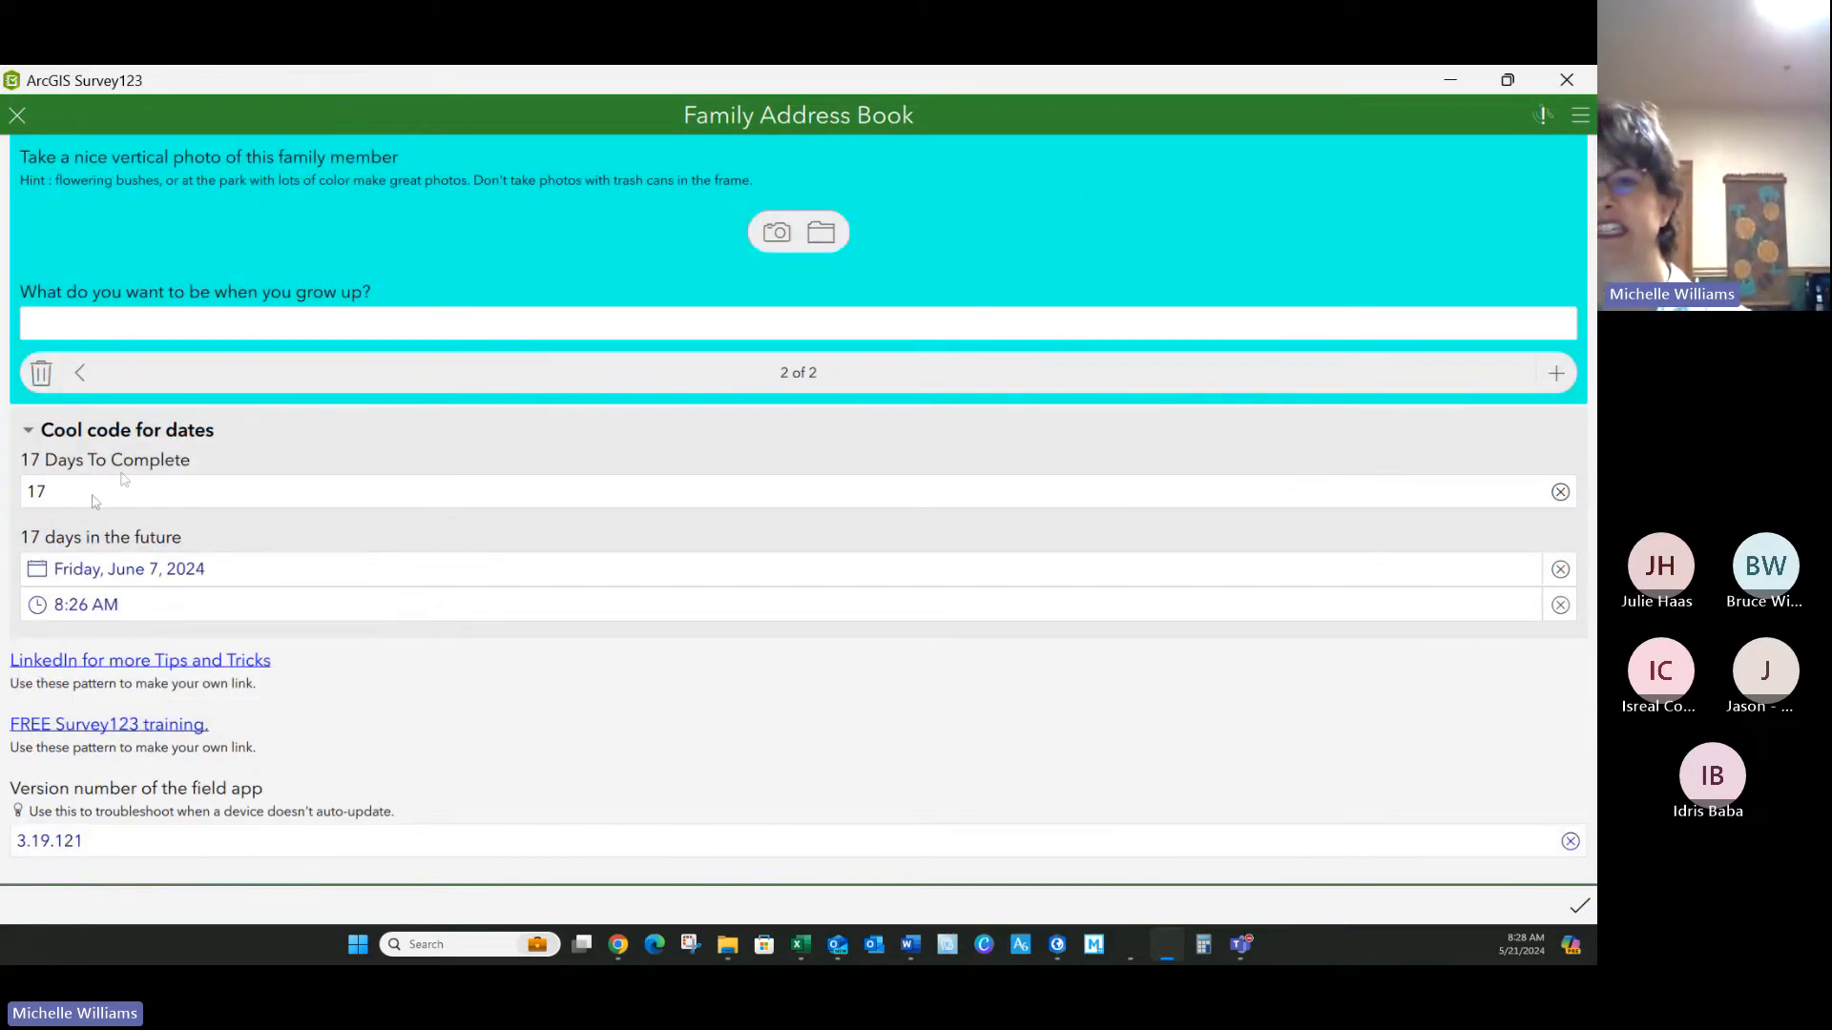
click(96, 496)
click(139, 577)
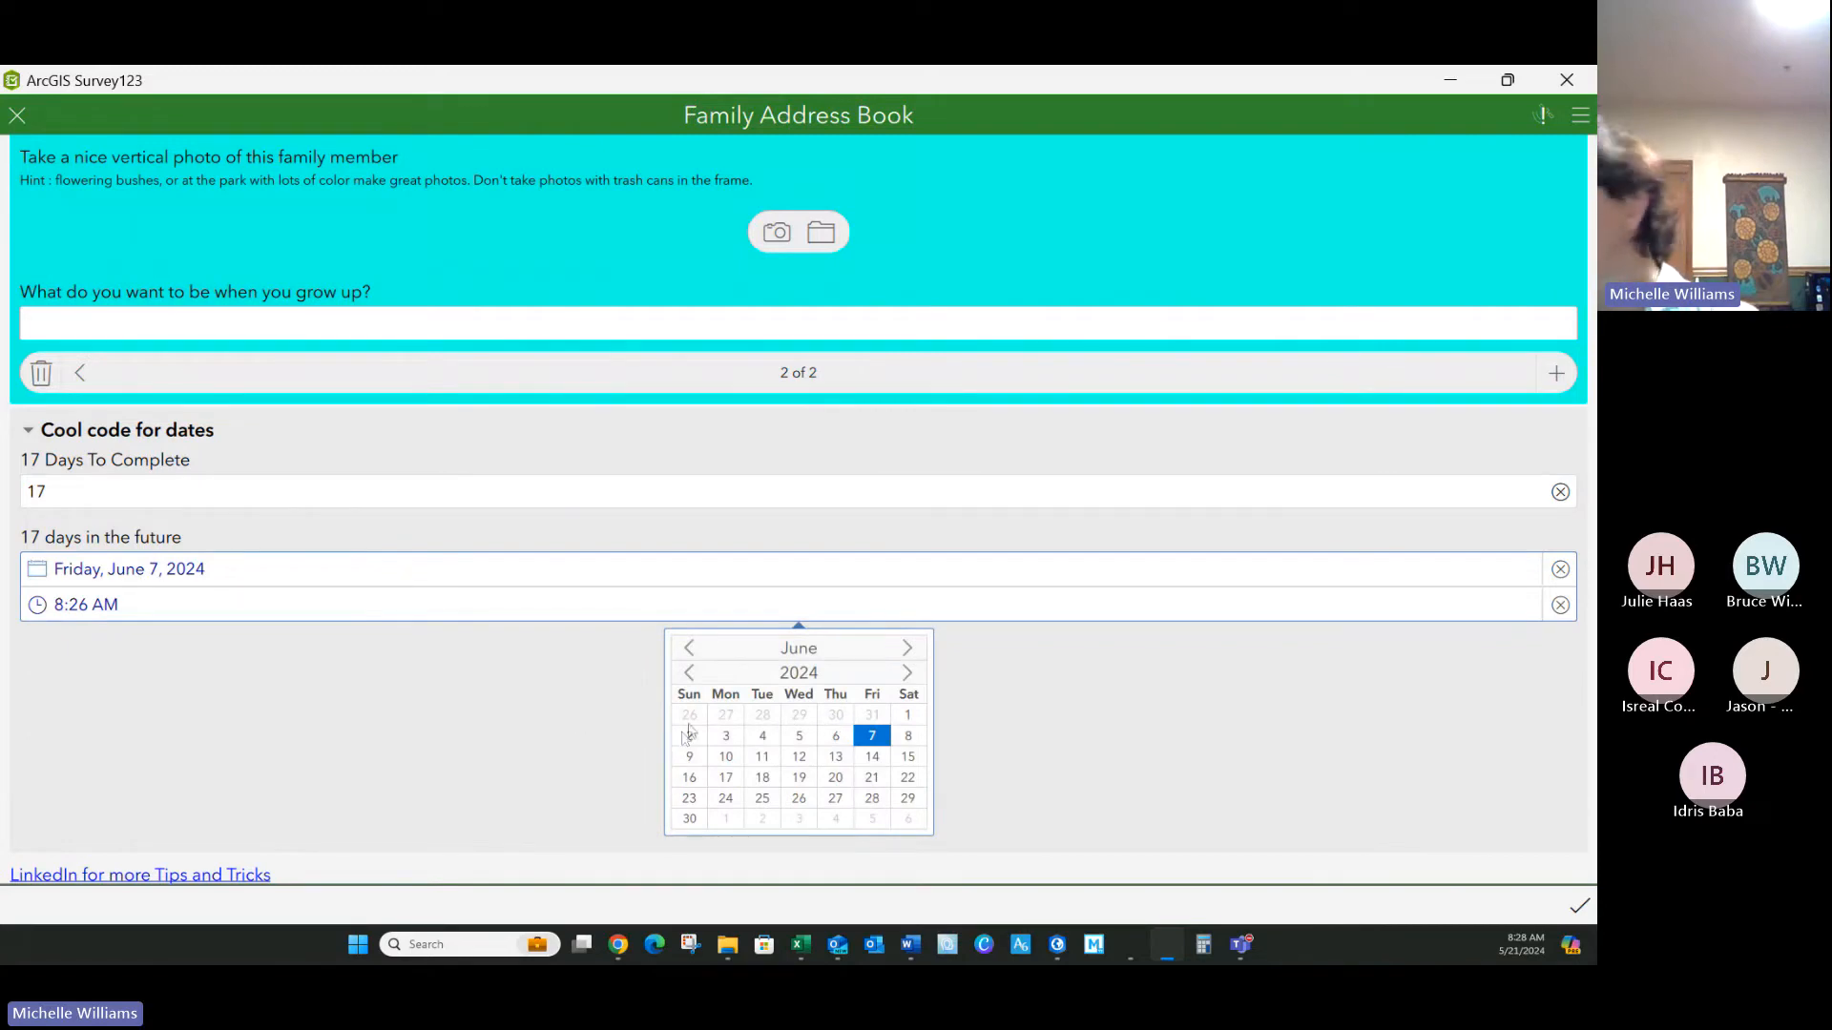
click(689, 672)
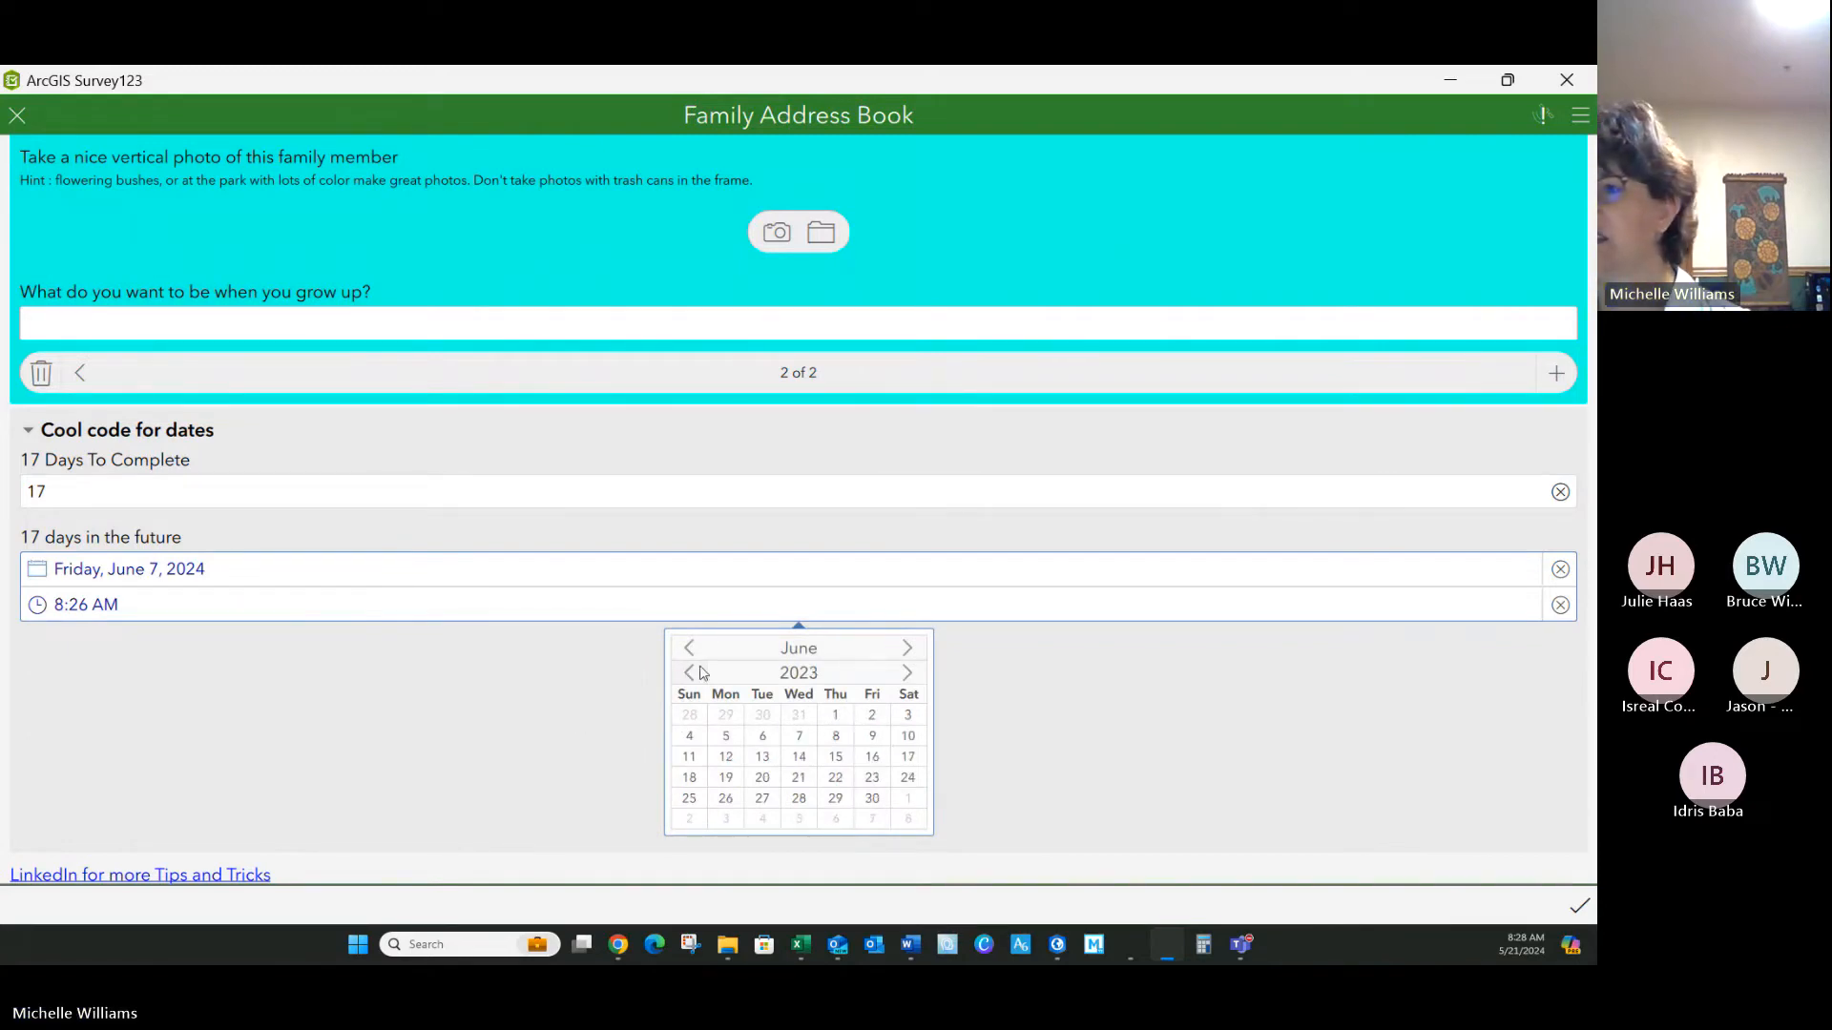
click(906, 674)
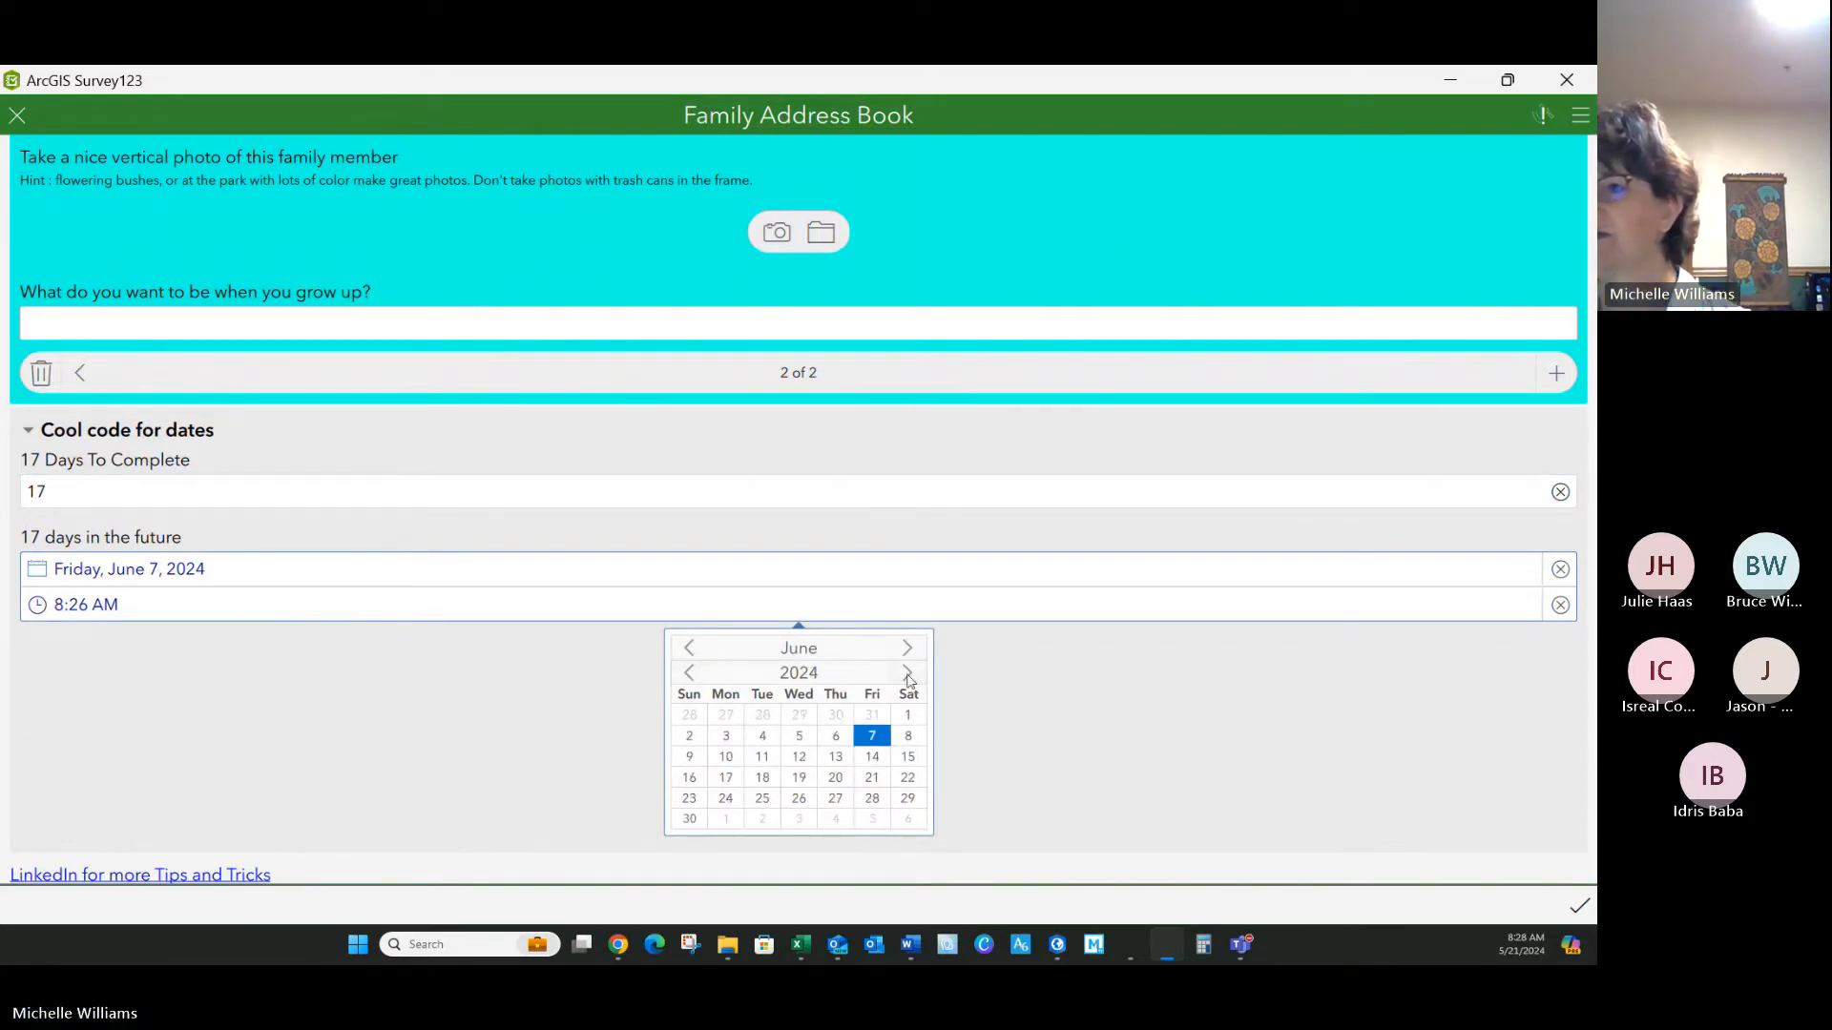
click(688, 648)
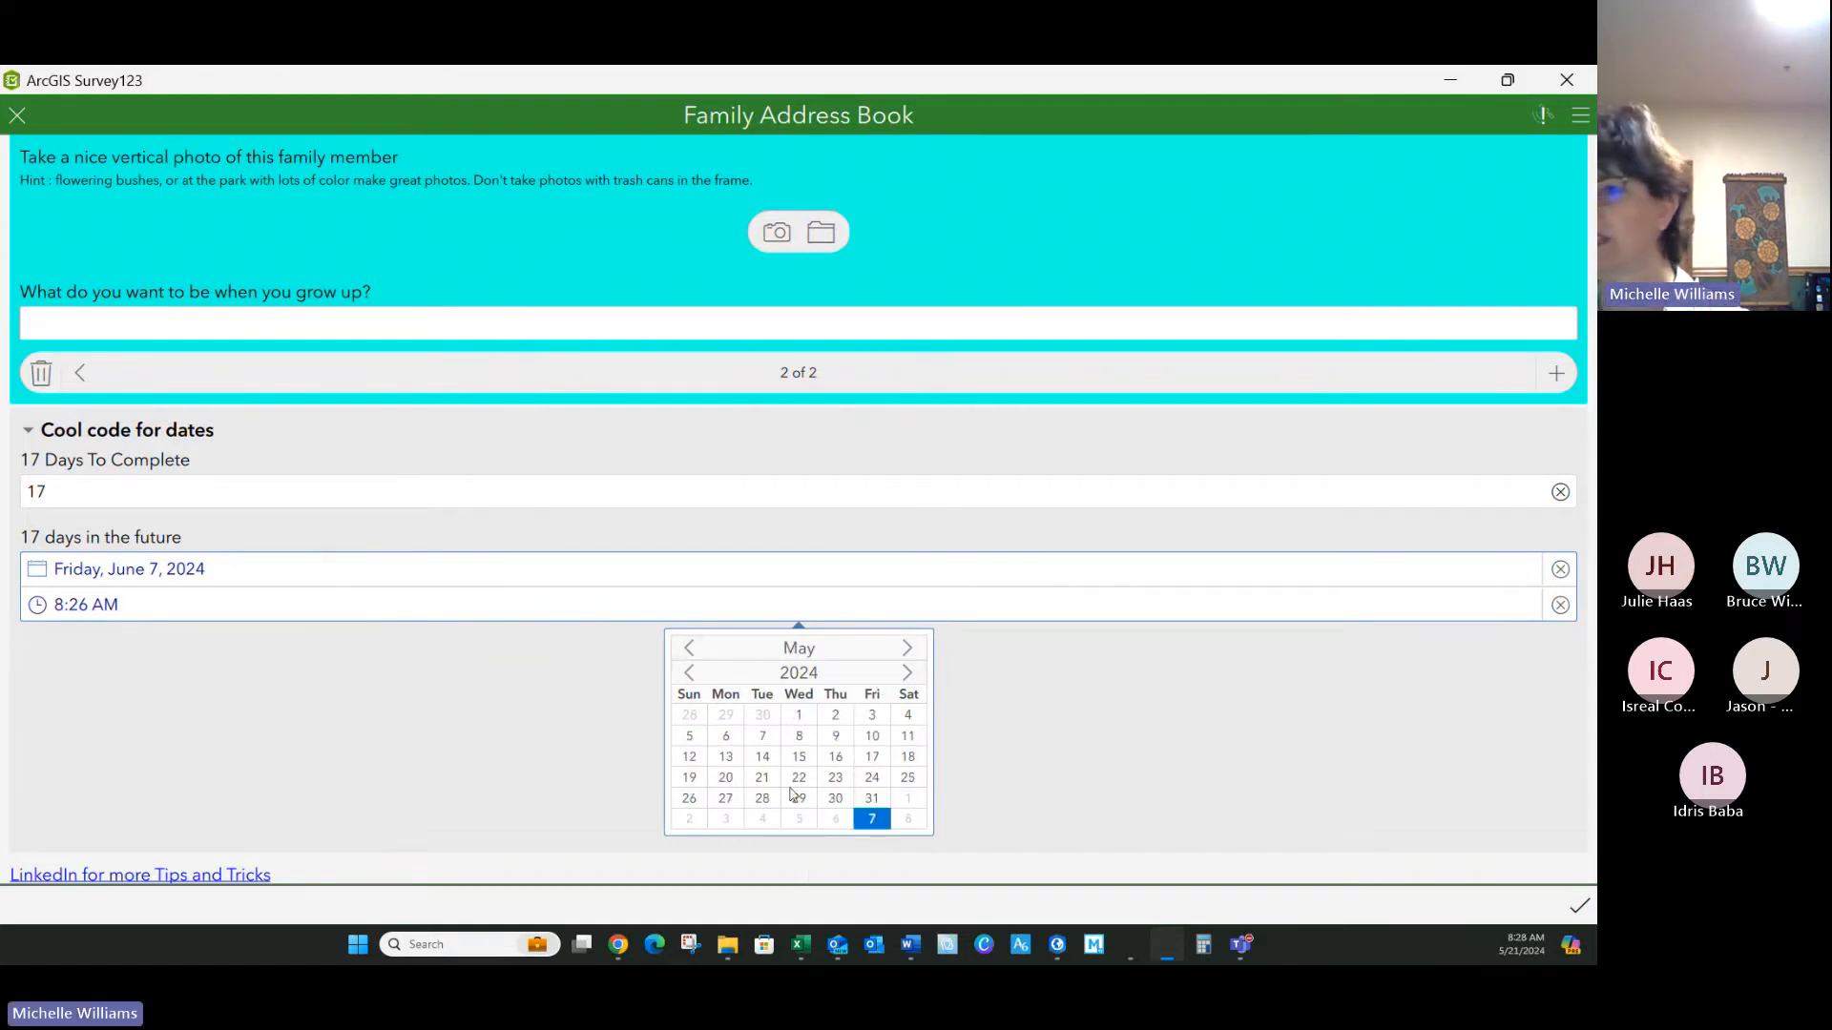
click(725, 778)
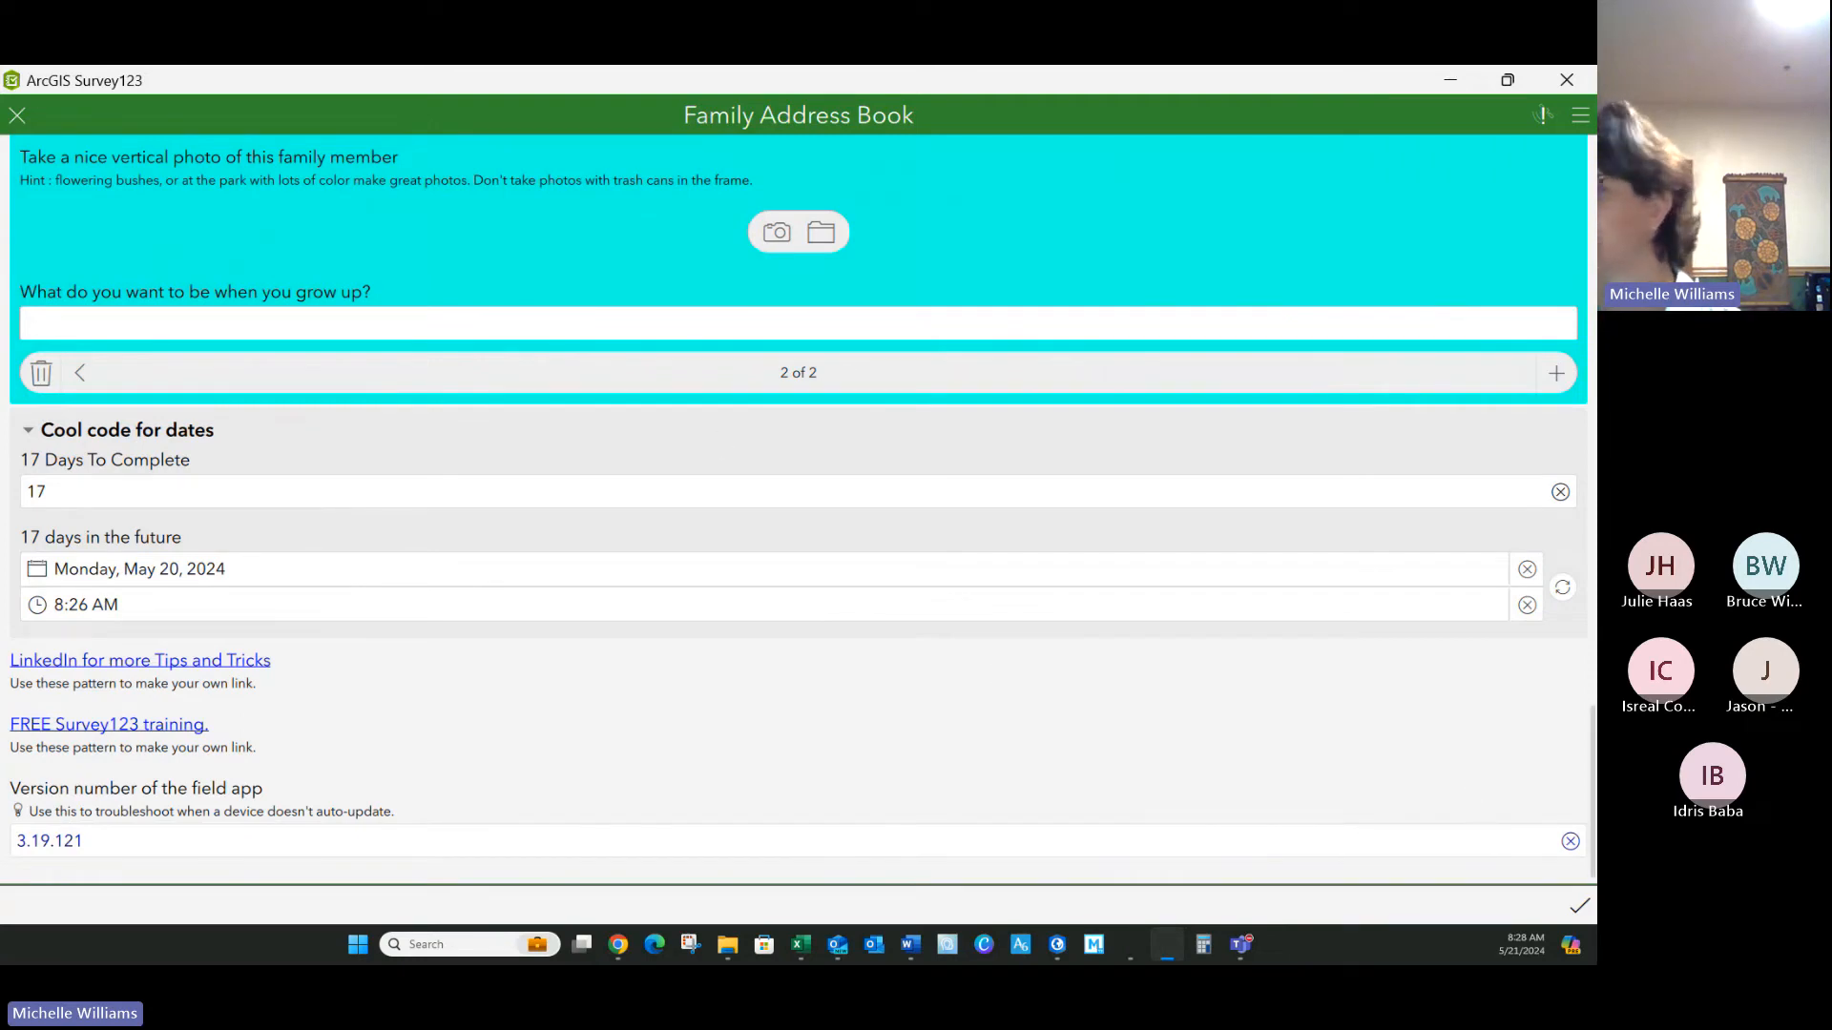
Step: Submit the edited record and refresh the Inbox to load the updated version
click(1579, 905)
click(713, 513)
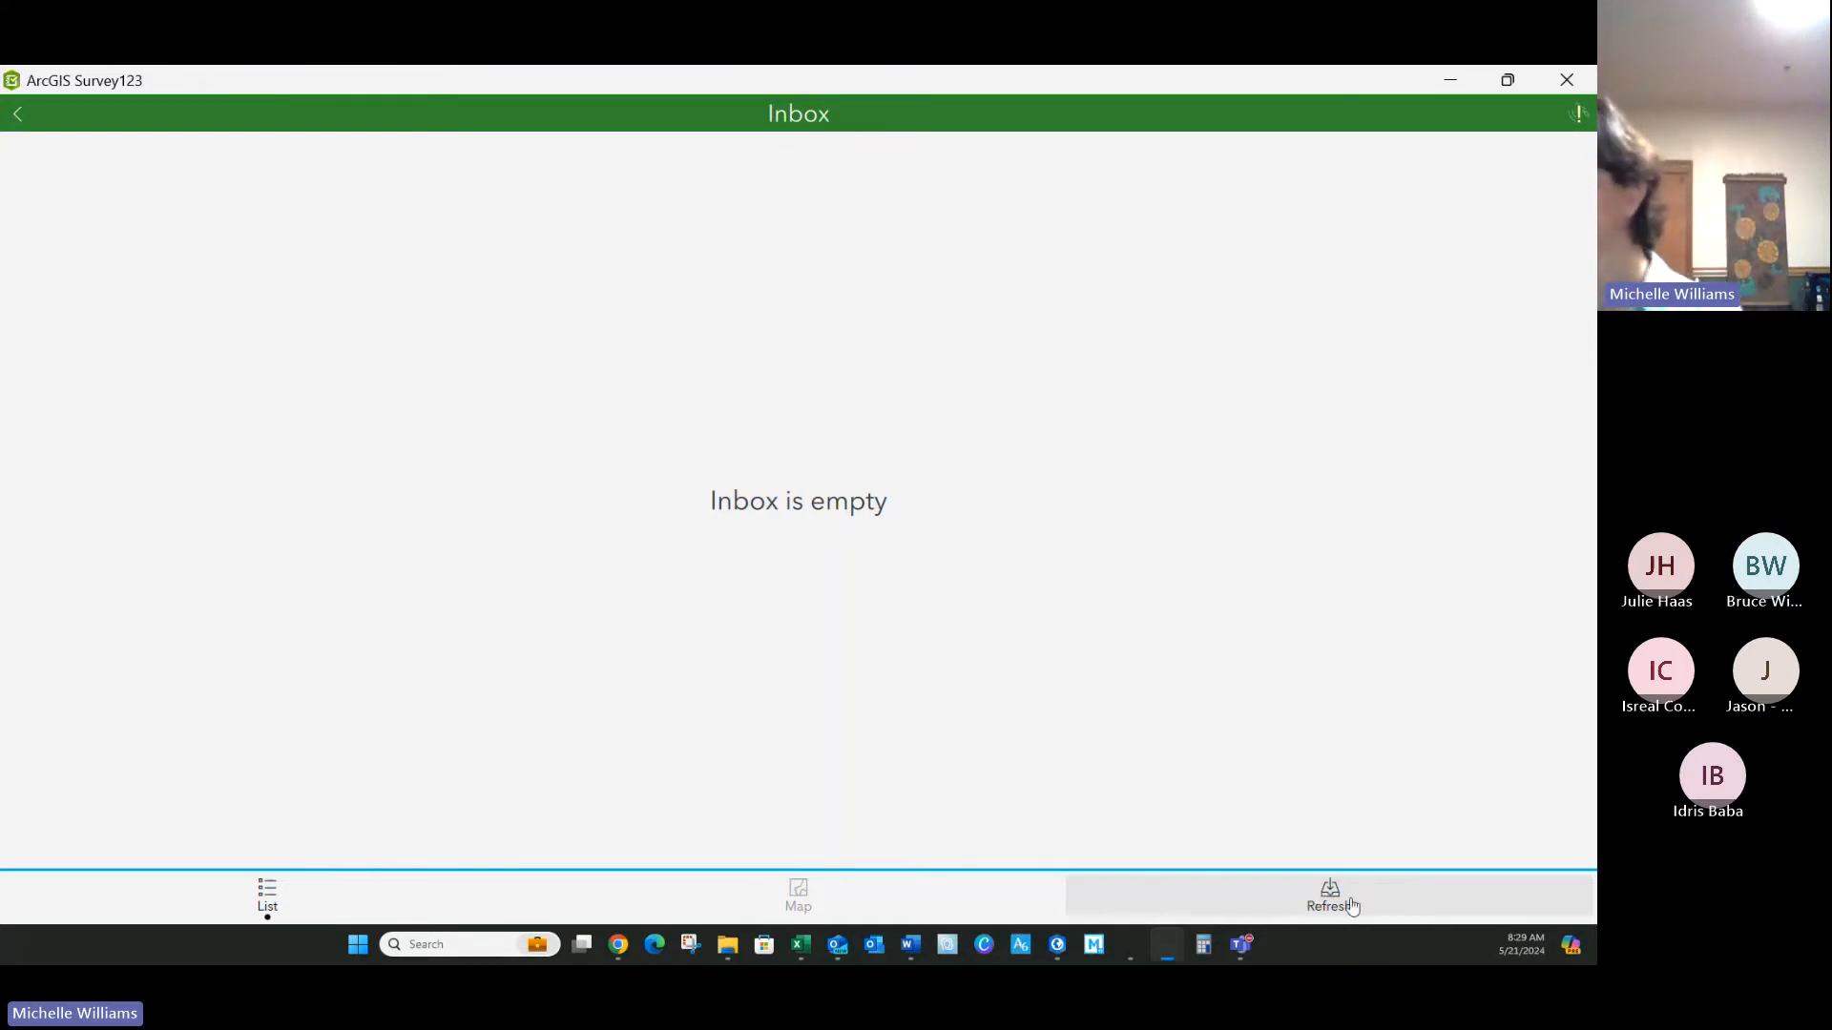
click(1329, 901)
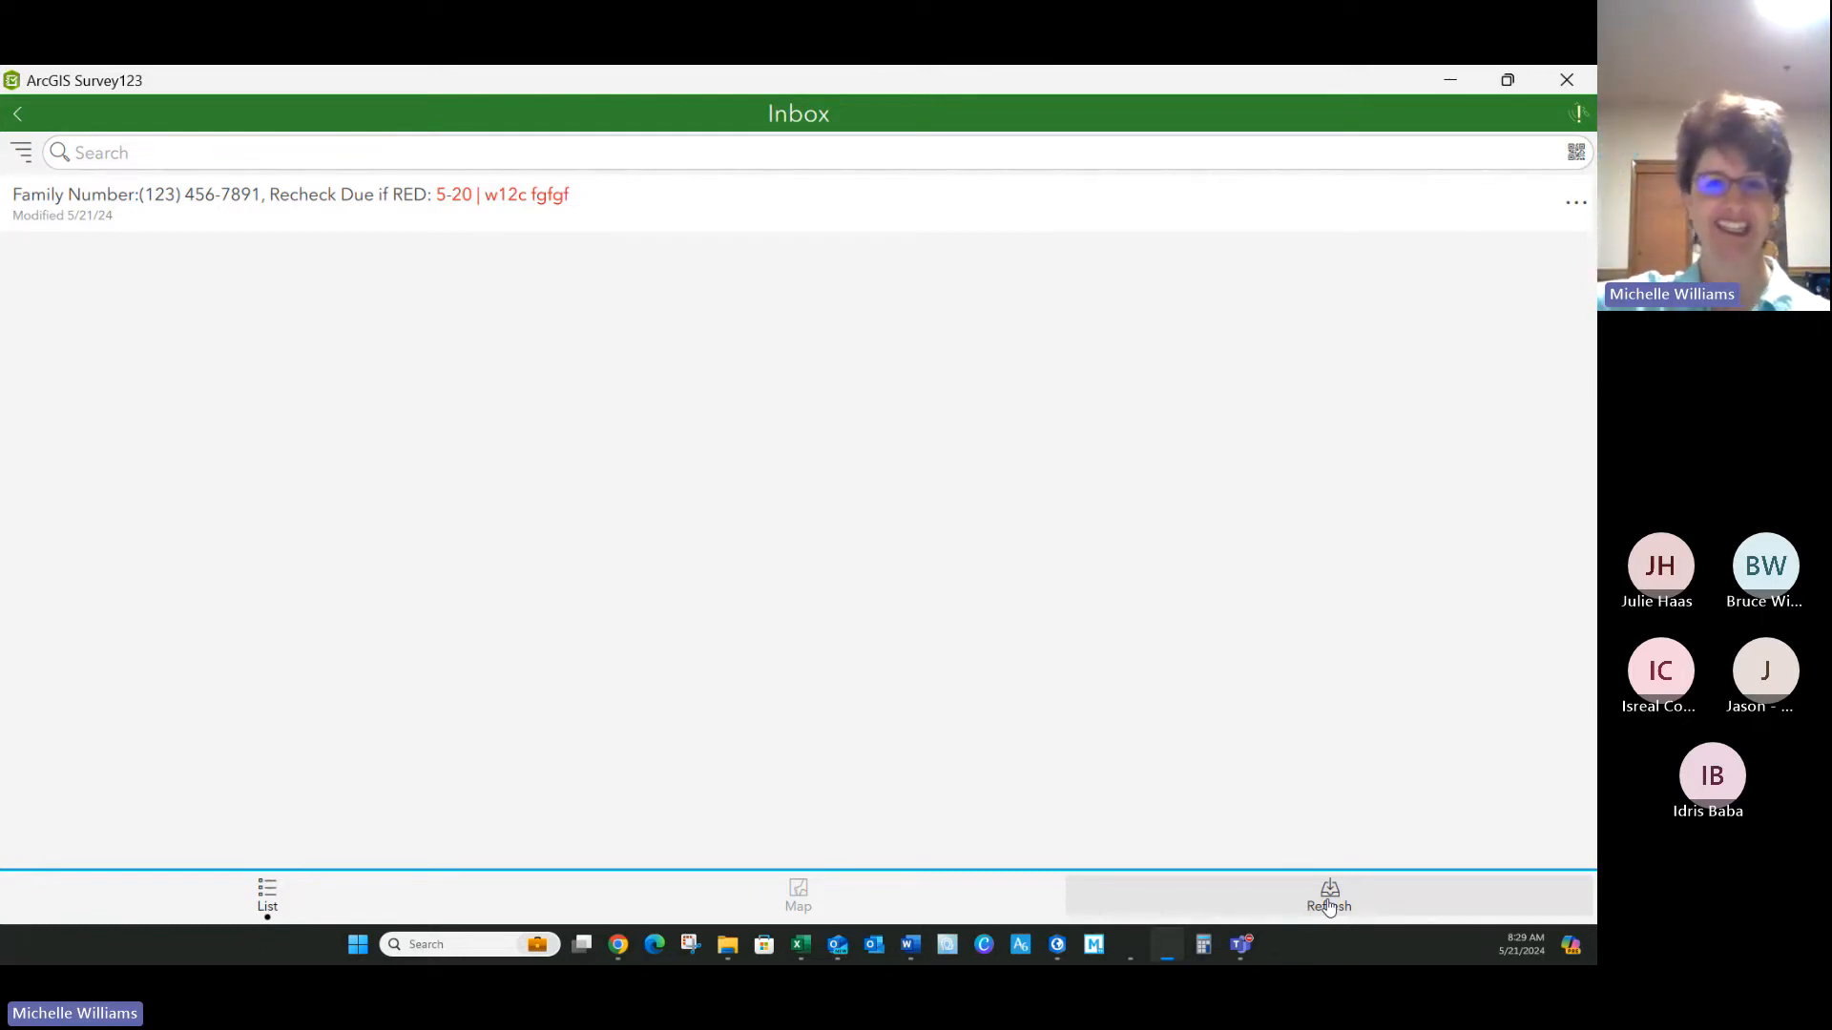
click(1328, 907)
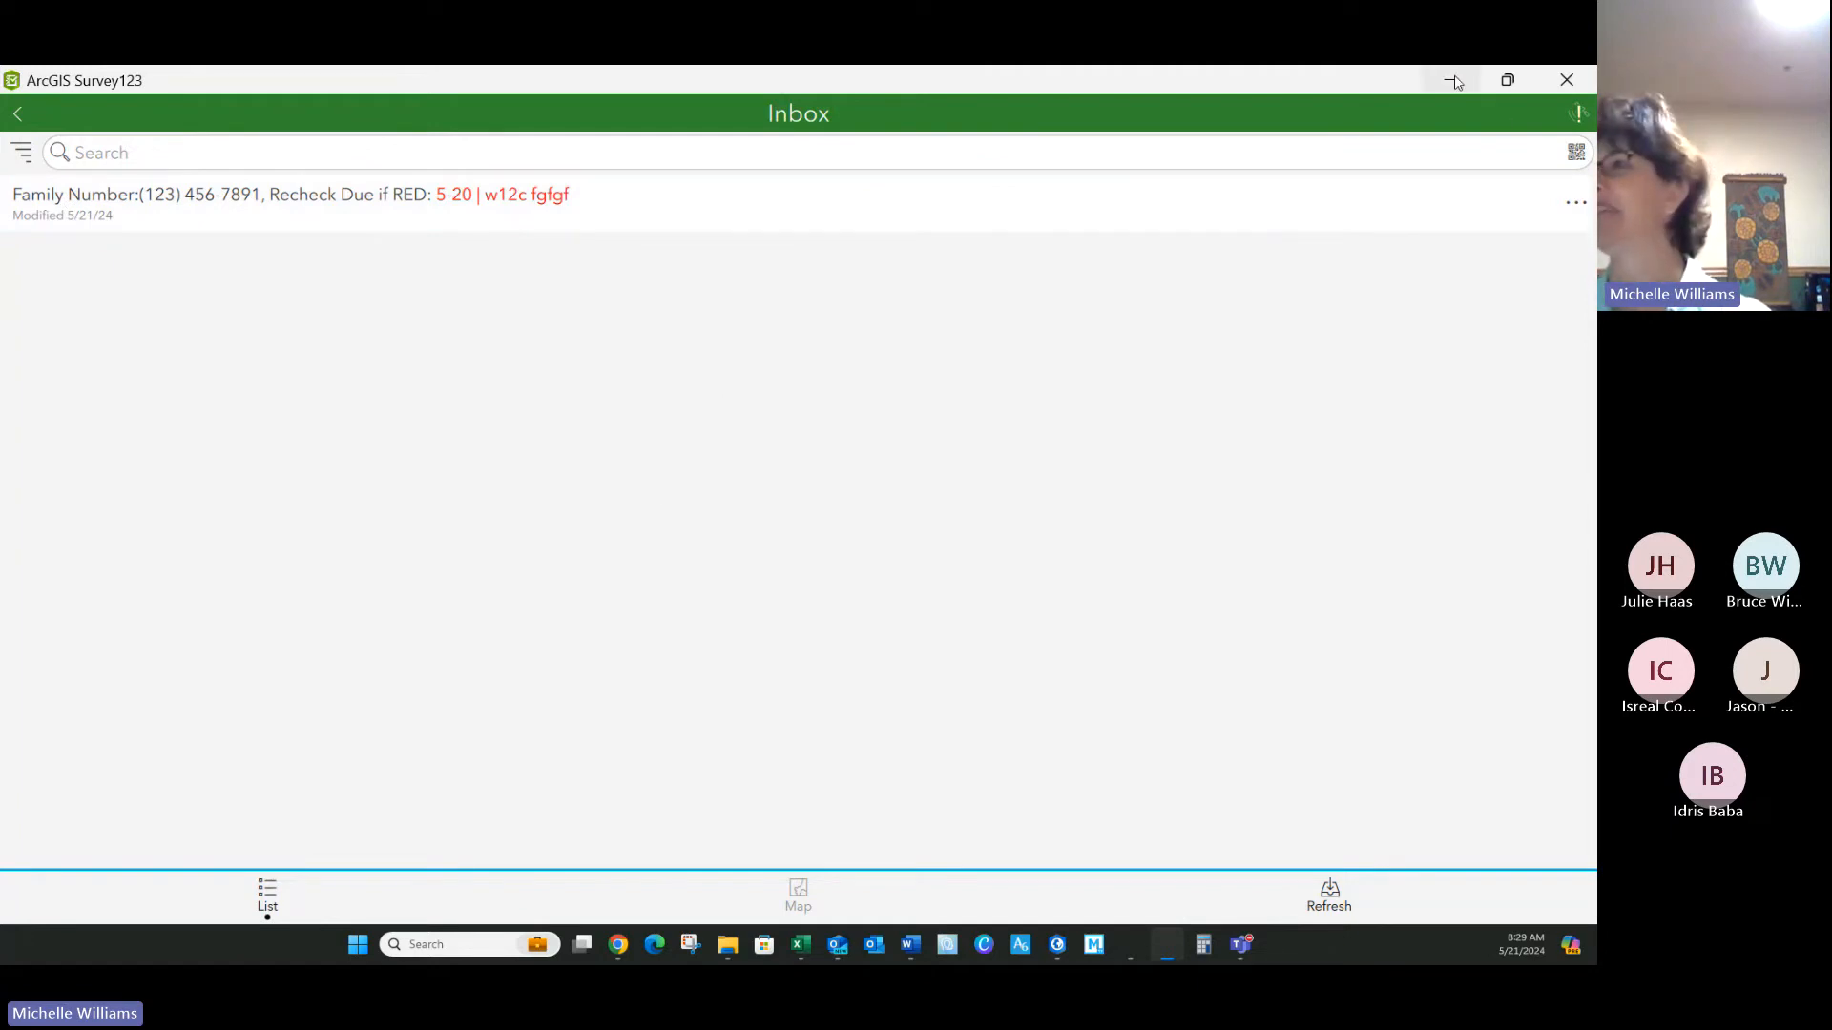
Step: Switch to ArcGIS Pro and refresh the FamilyMember and M4_Sat attribute tables to check the submitted data
click(1450, 80)
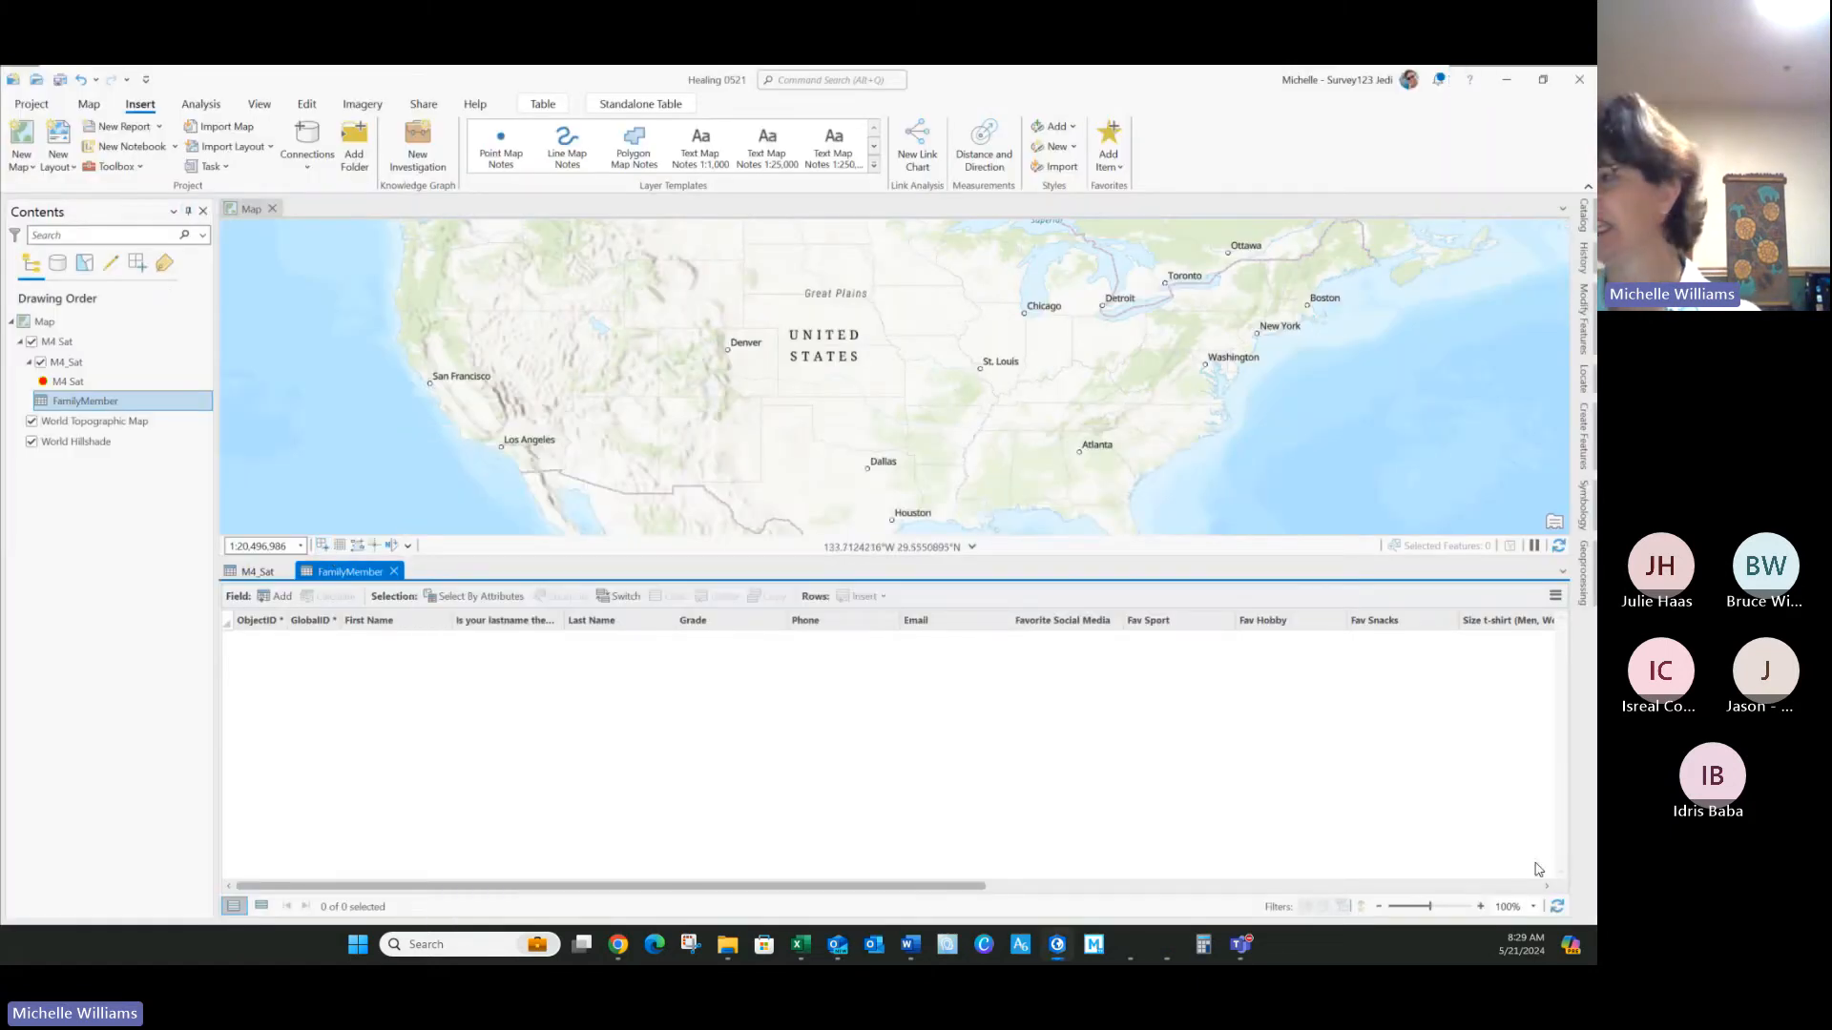
click(1558, 910)
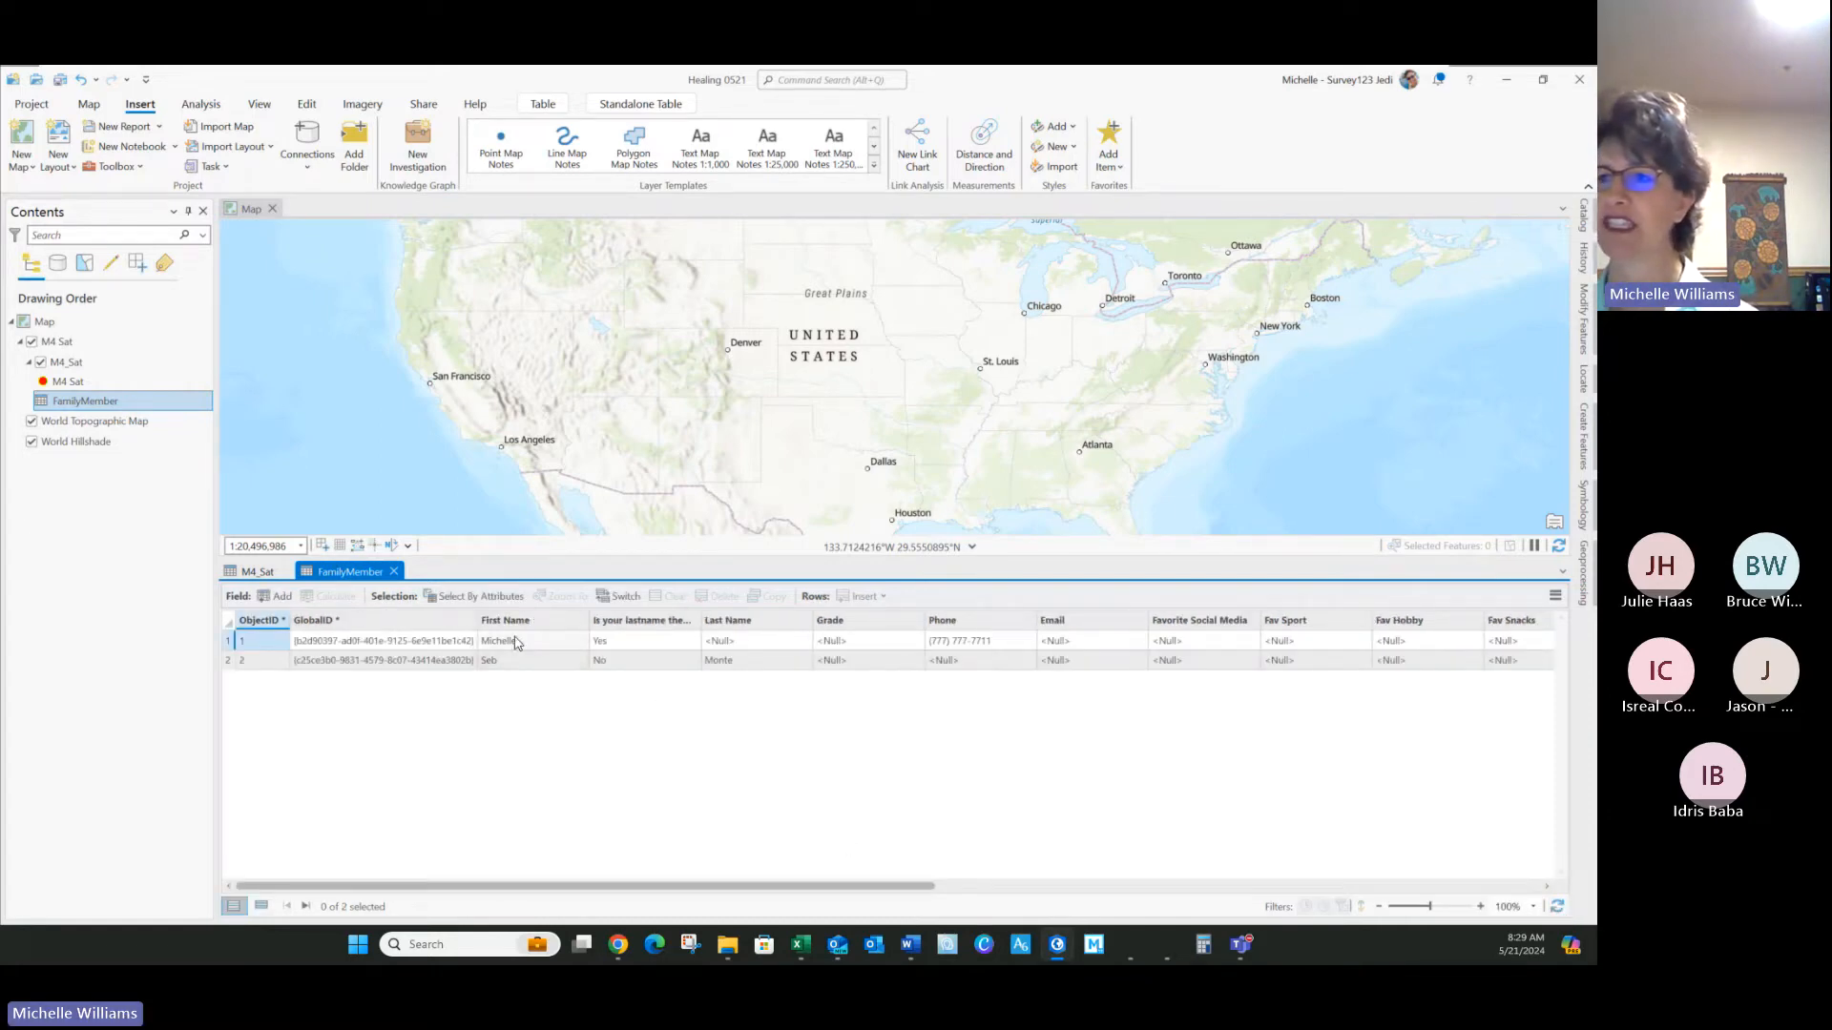
click(255, 573)
click(1558, 908)
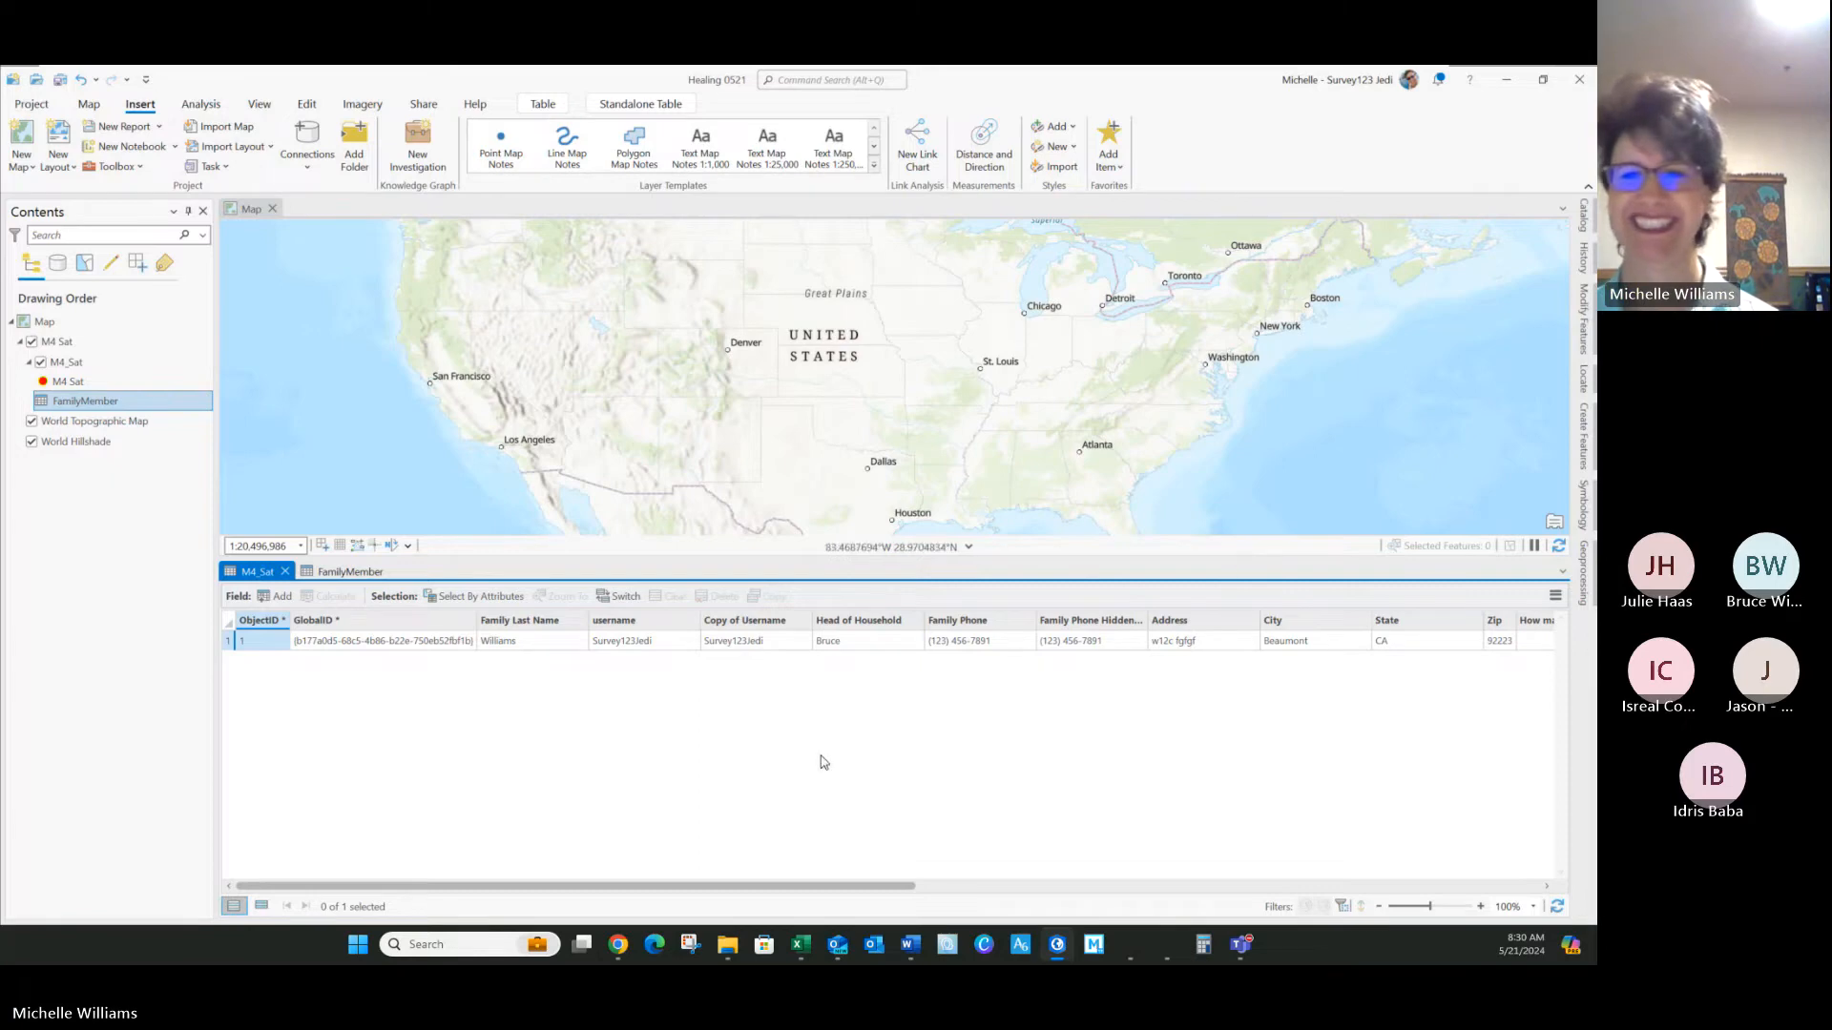
Step: Switch to Survey123 Connect, restore its window to a smaller size, and bring up the M4 Sat workbook's survey sheet in Excel
click(1505, 79)
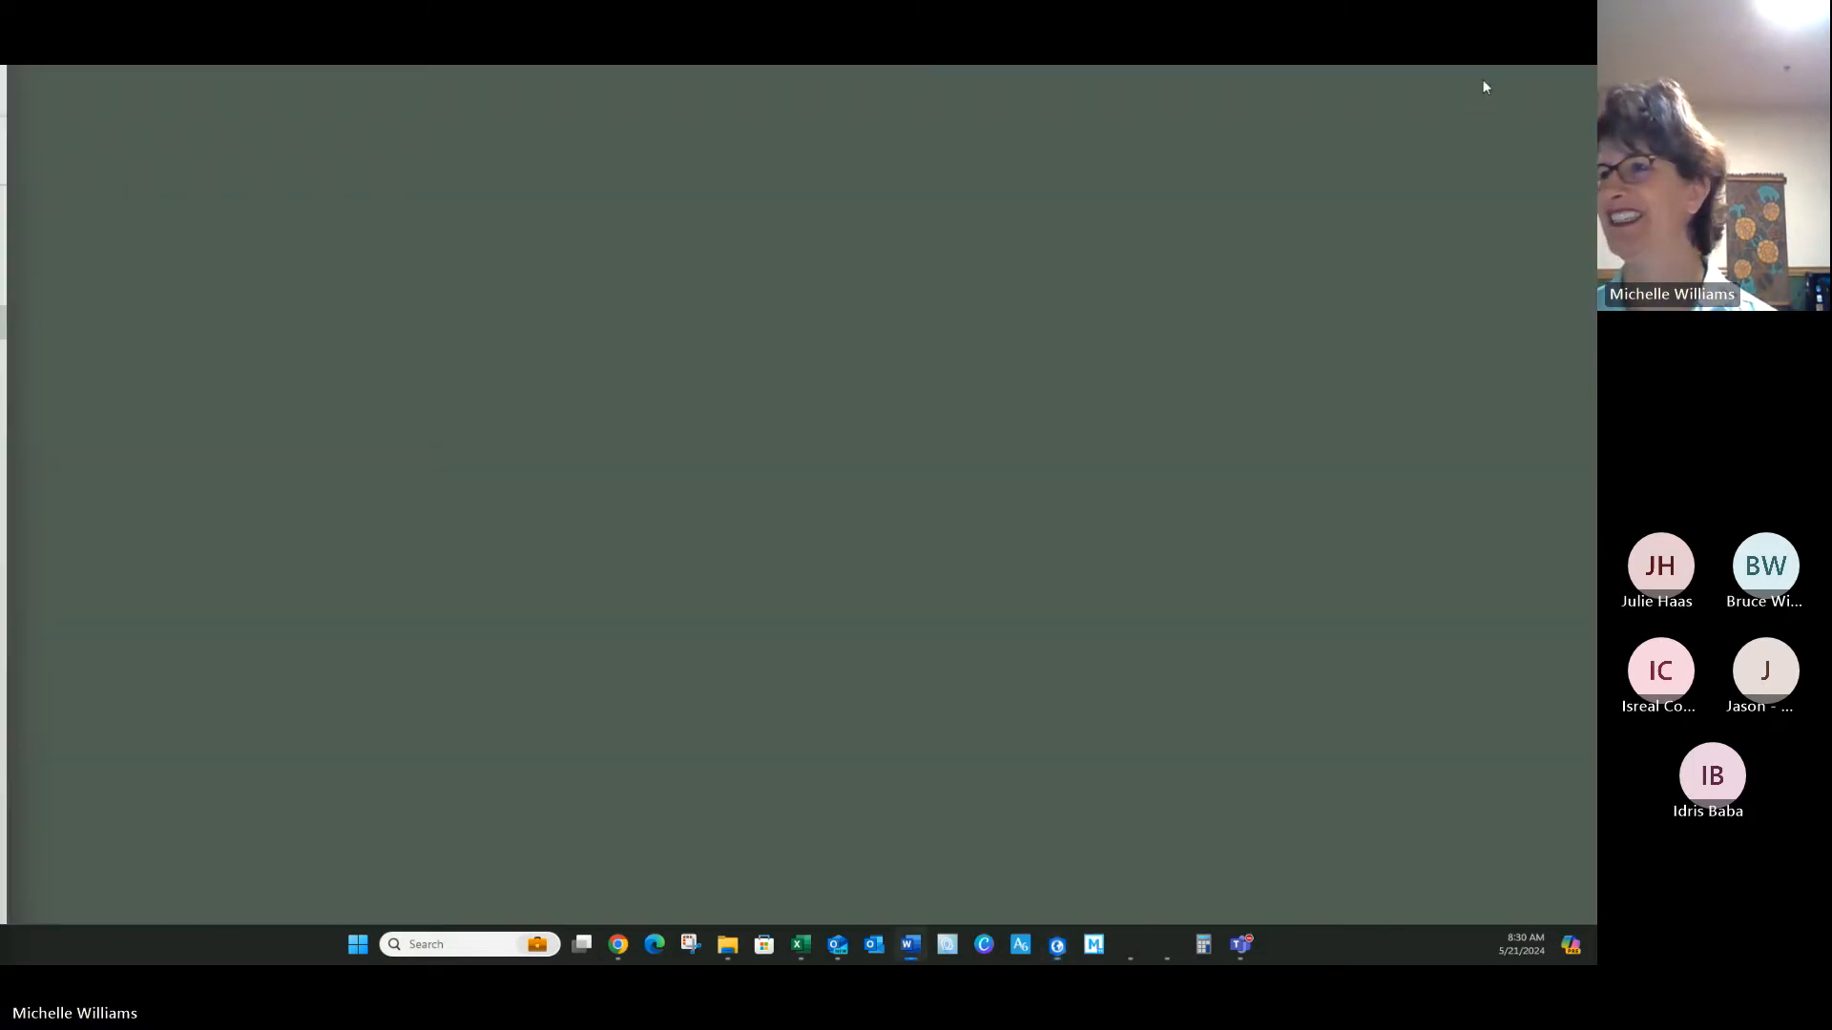
click(1126, 944)
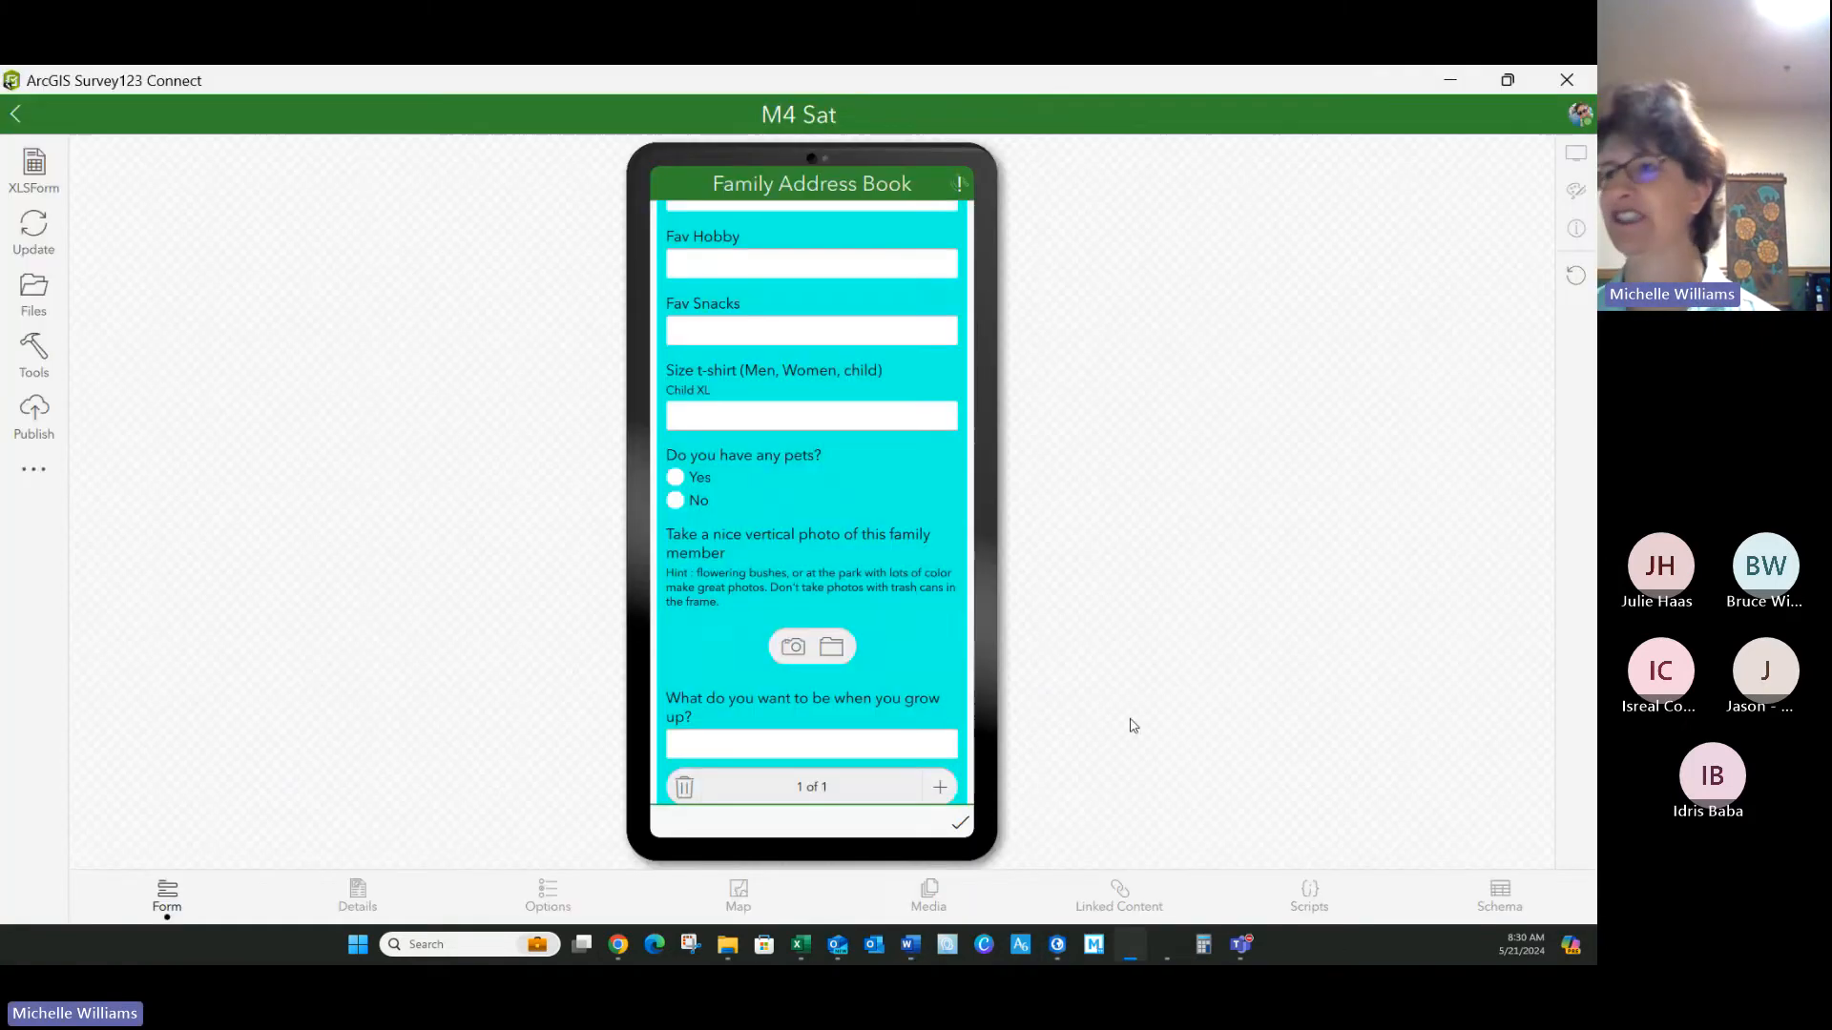
click(1507, 81)
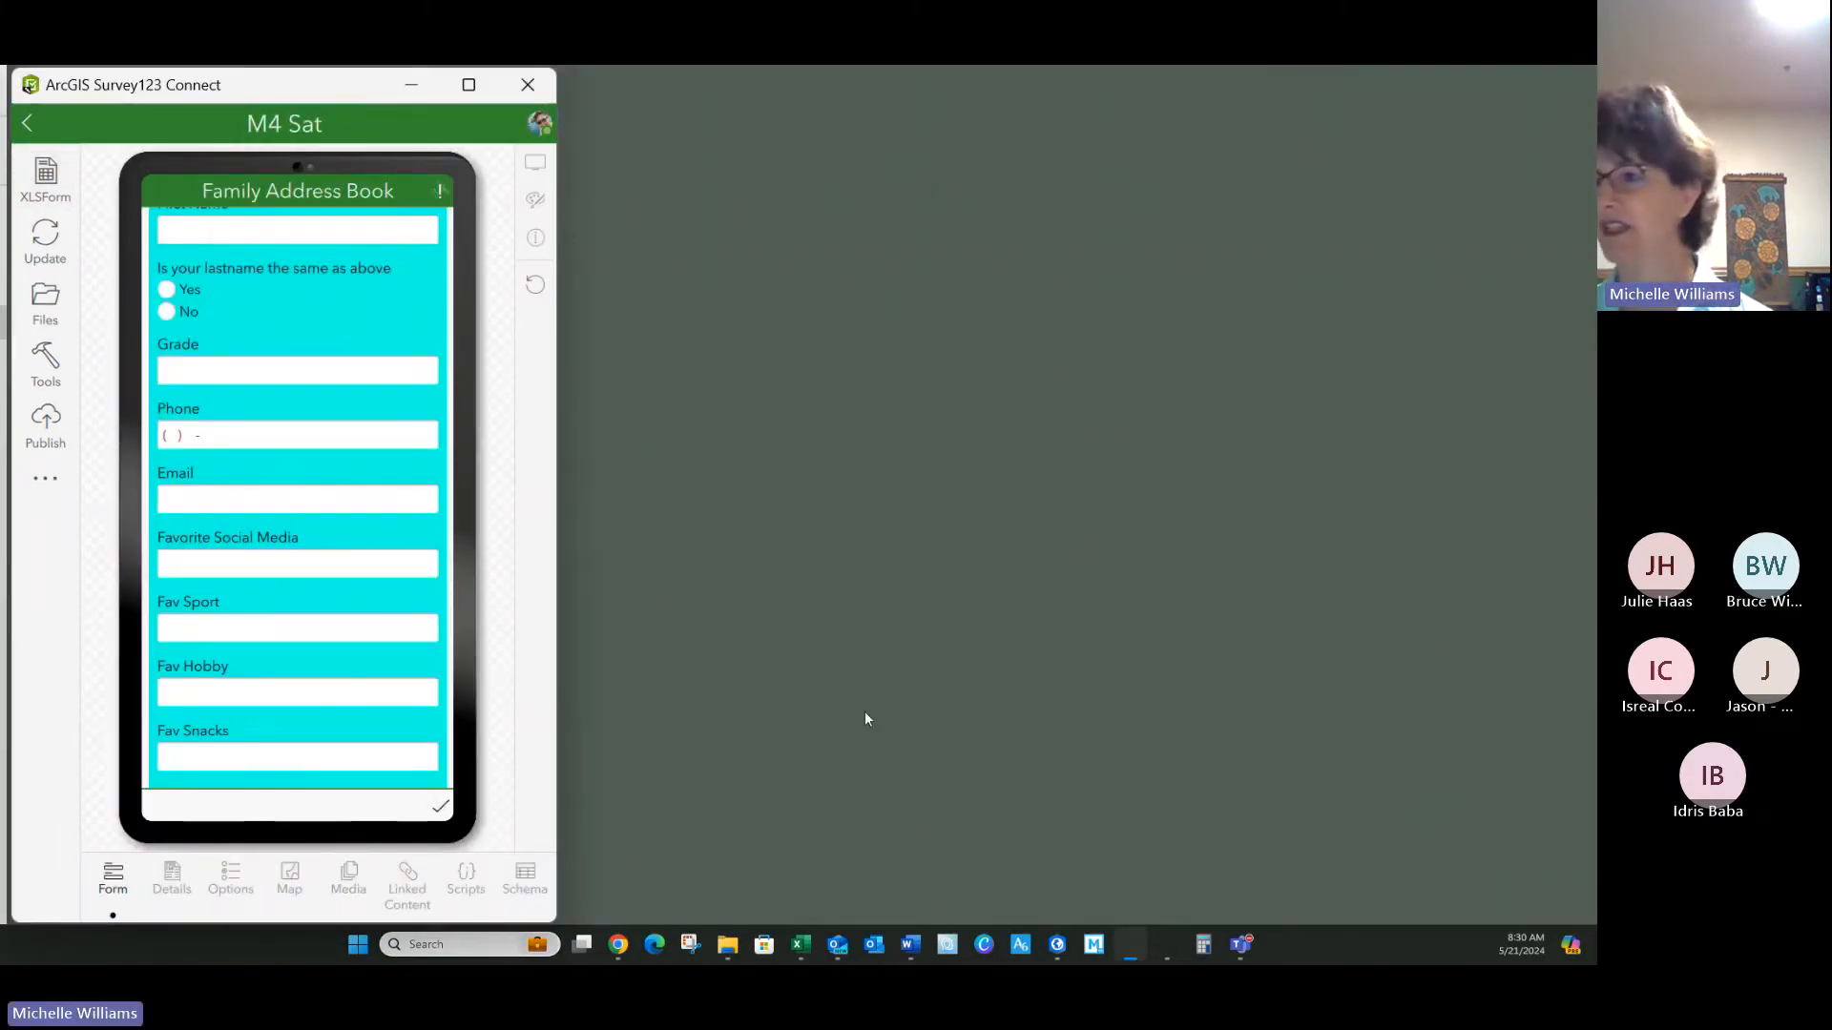
click(800, 944)
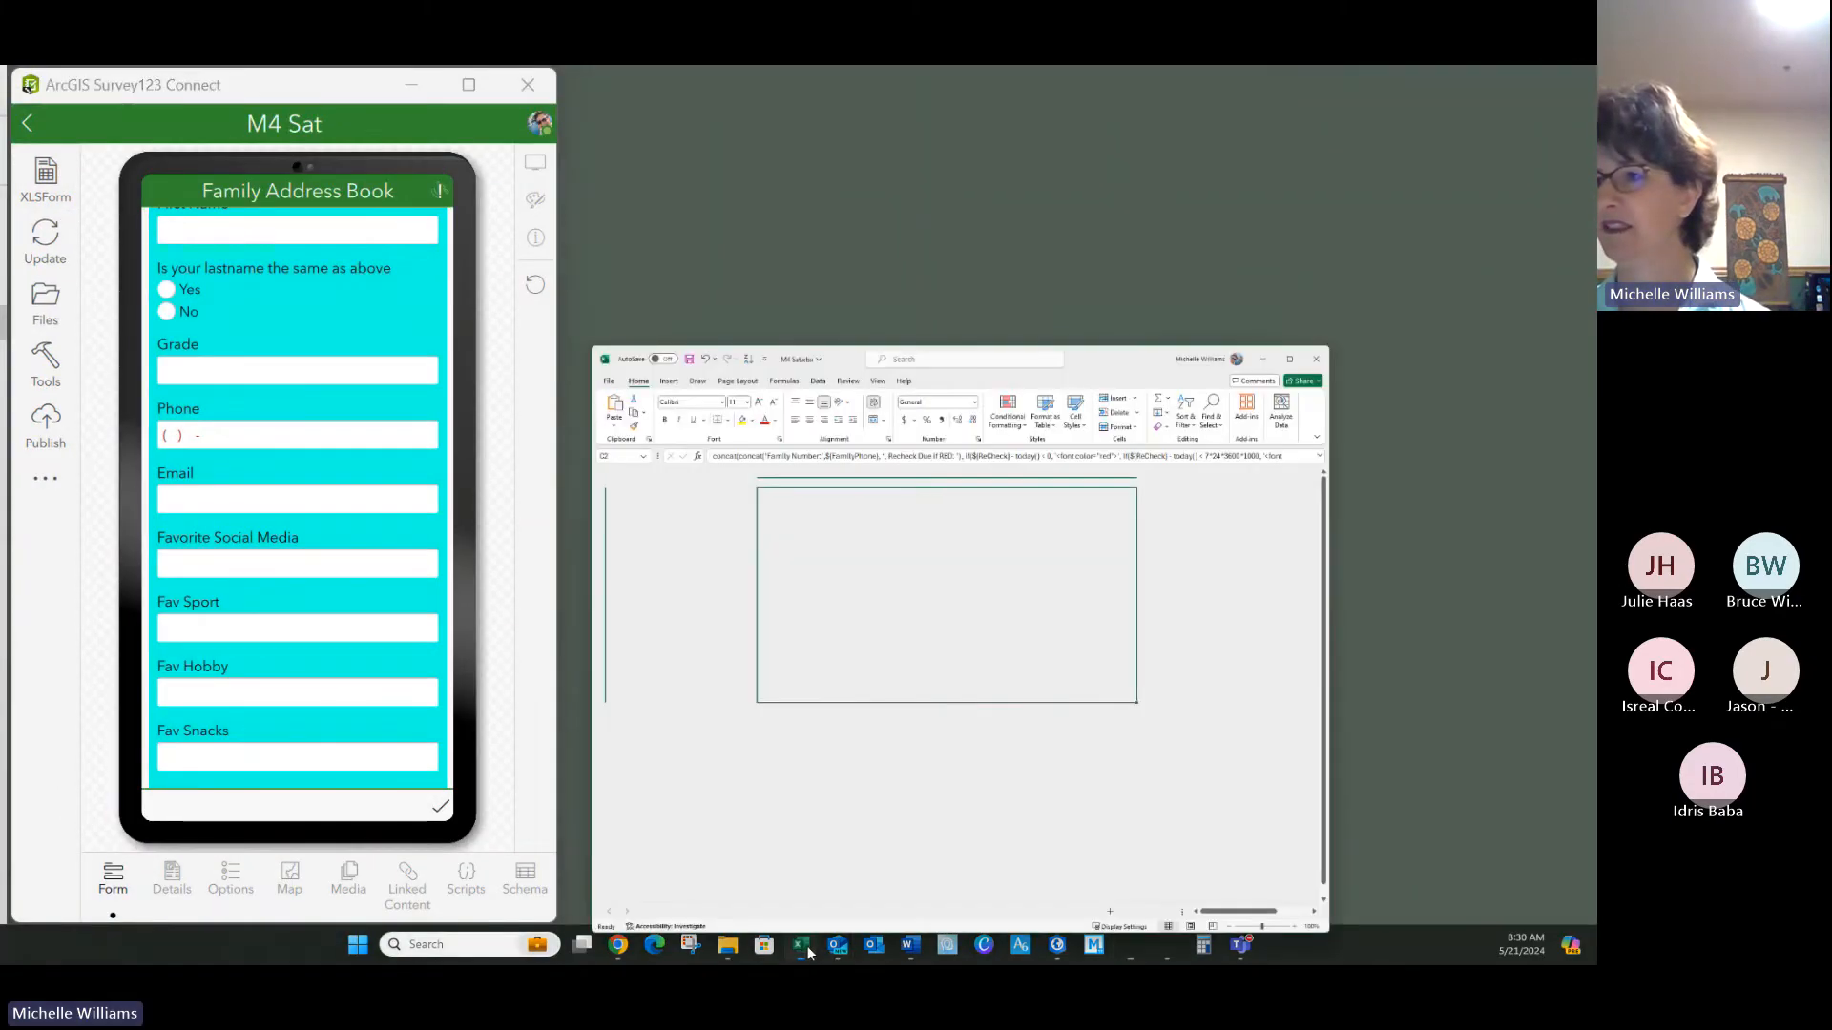
click(616, 918)
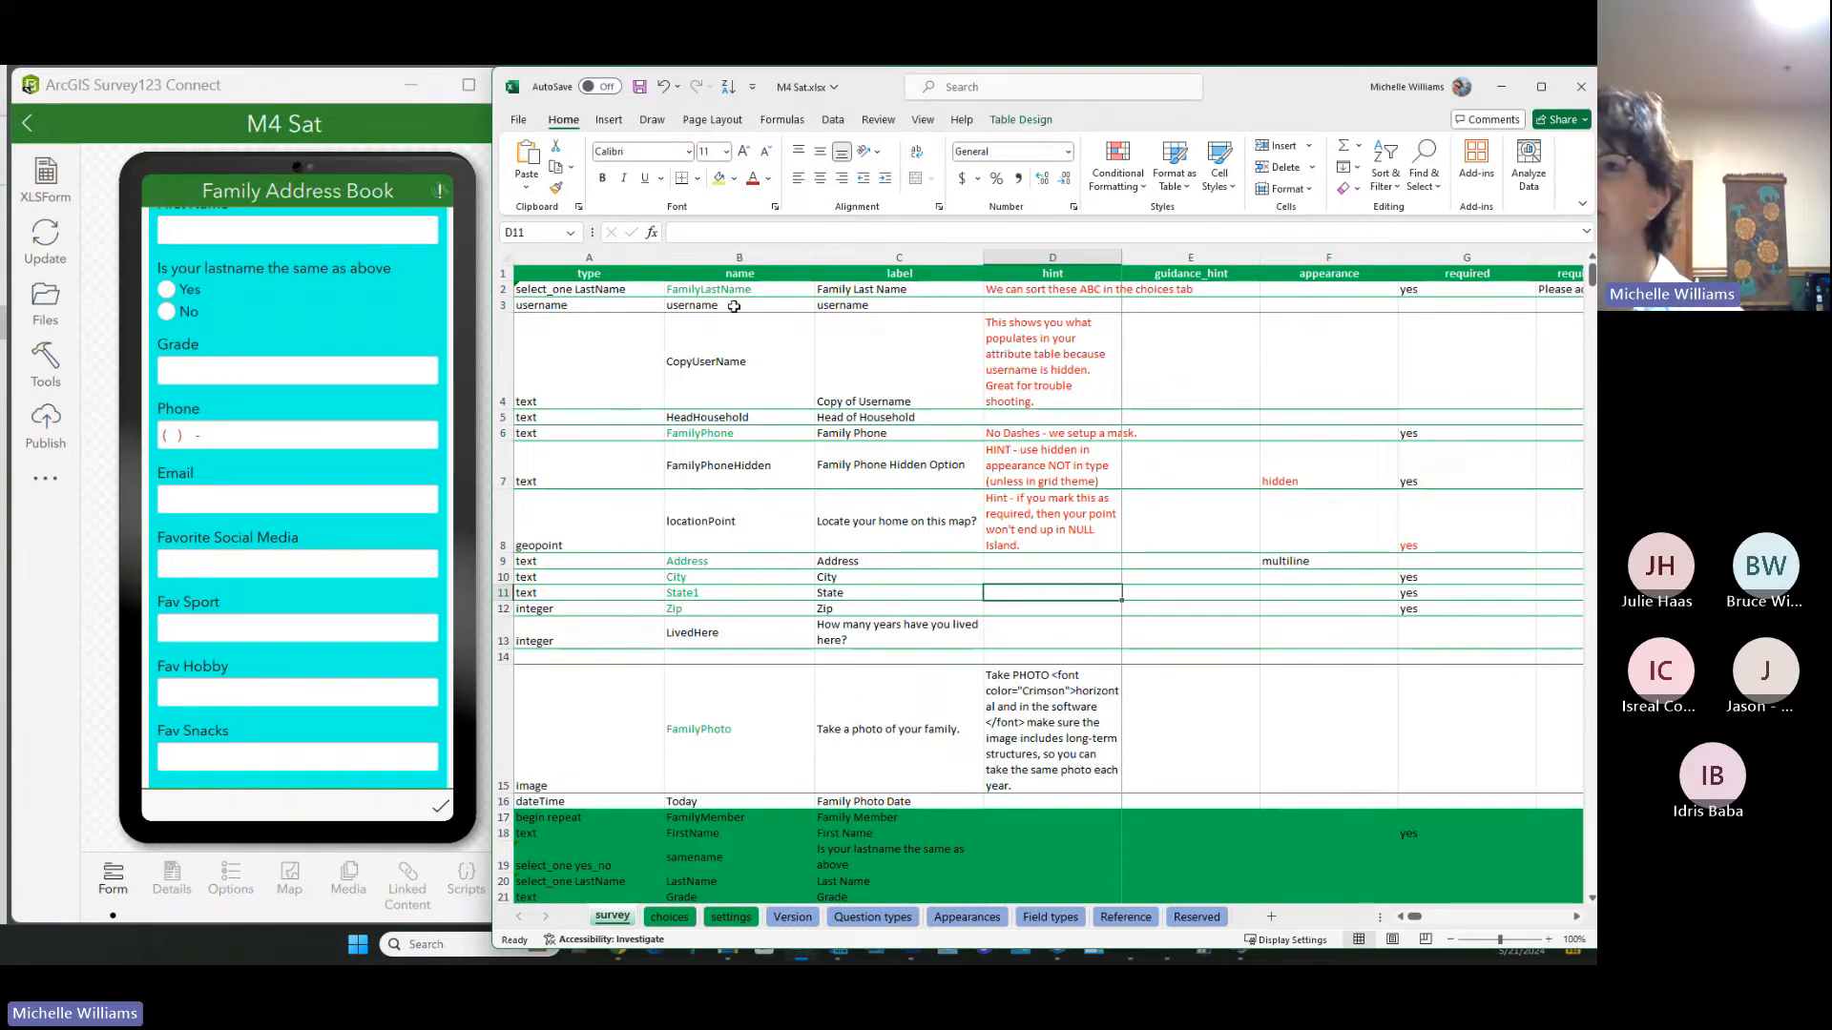
Step: Insert two blank rows above the FamilyMember begin repeat row in the survey sheet
click(503, 818)
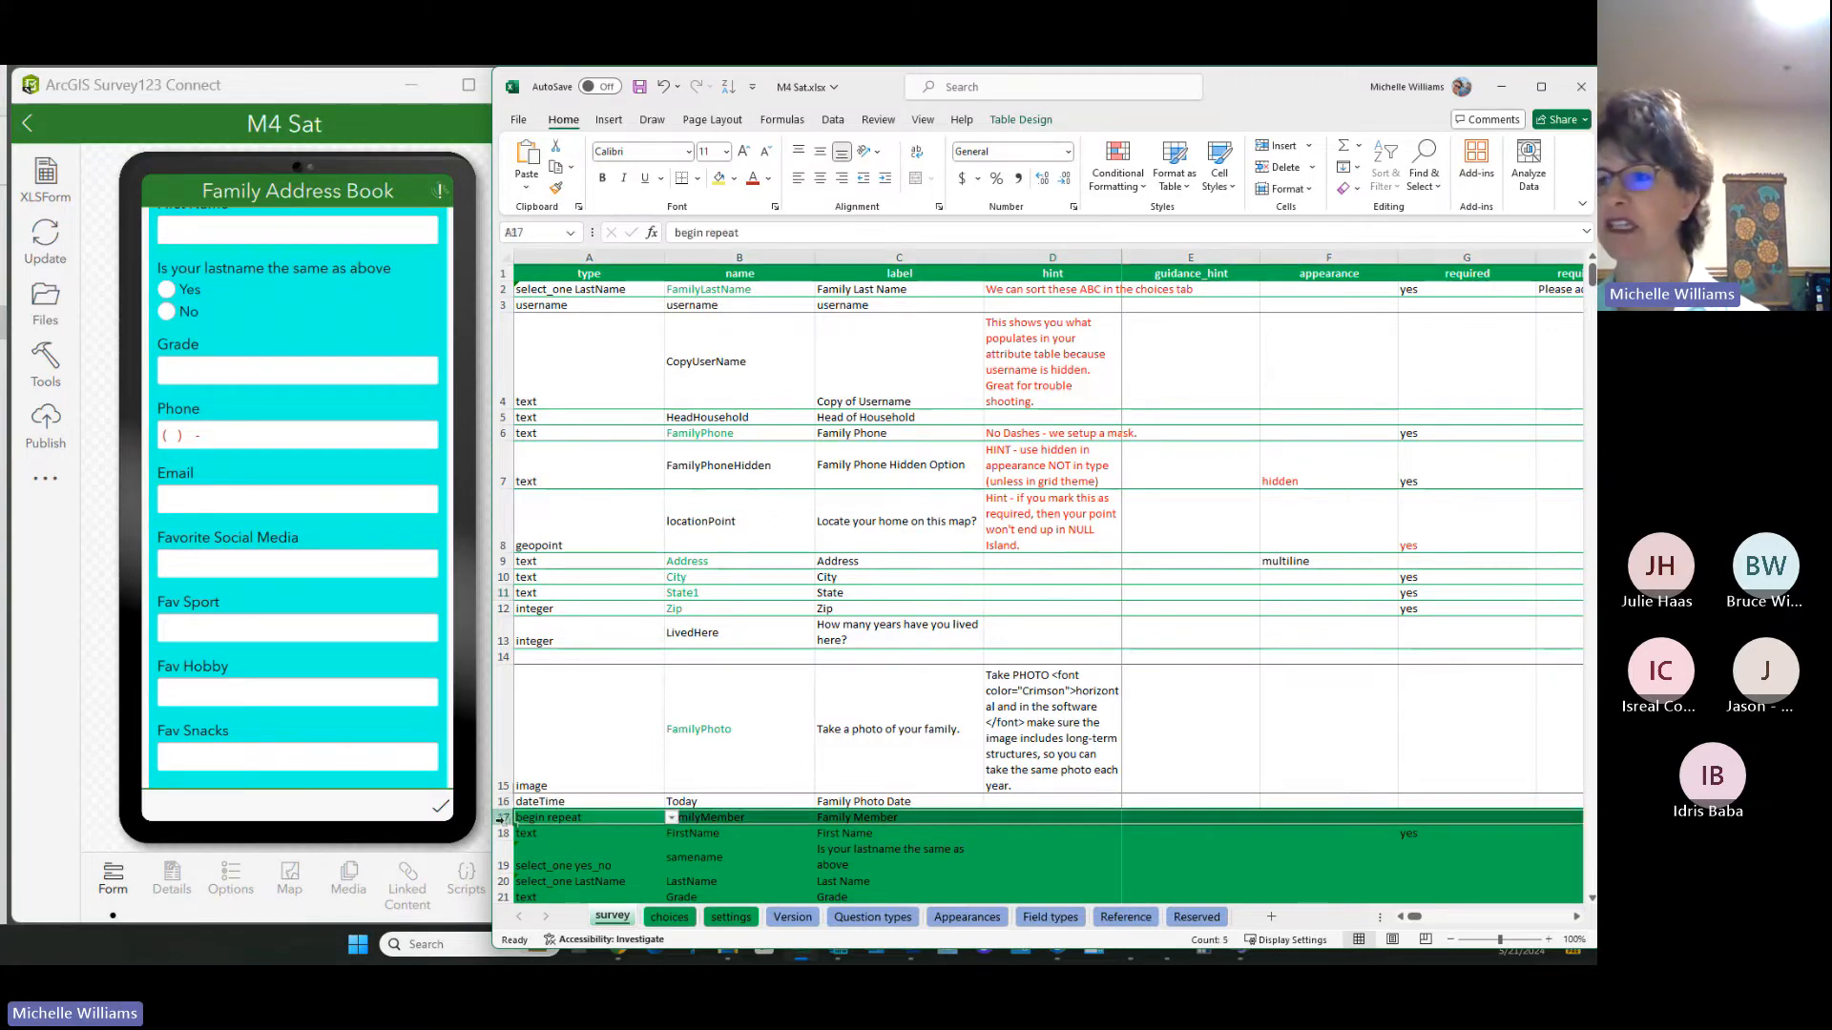
right_click(503, 817)
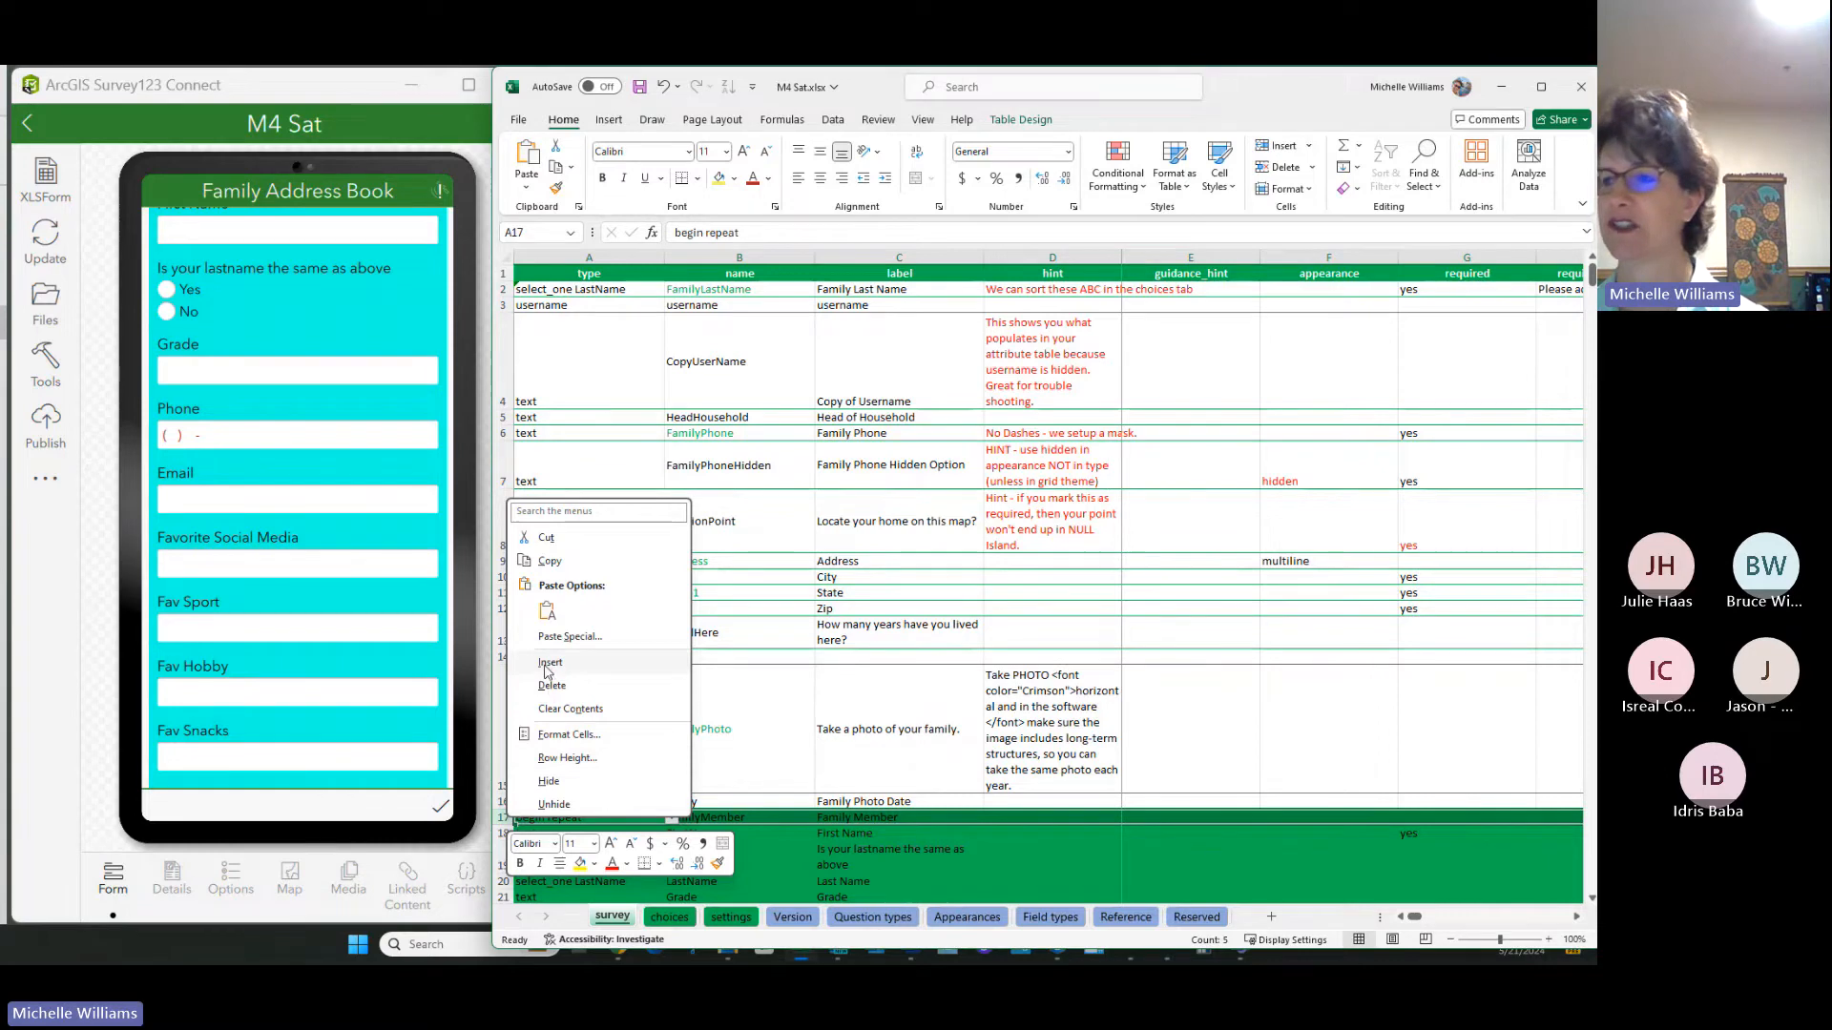
click(544, 663)
click(502, 833)
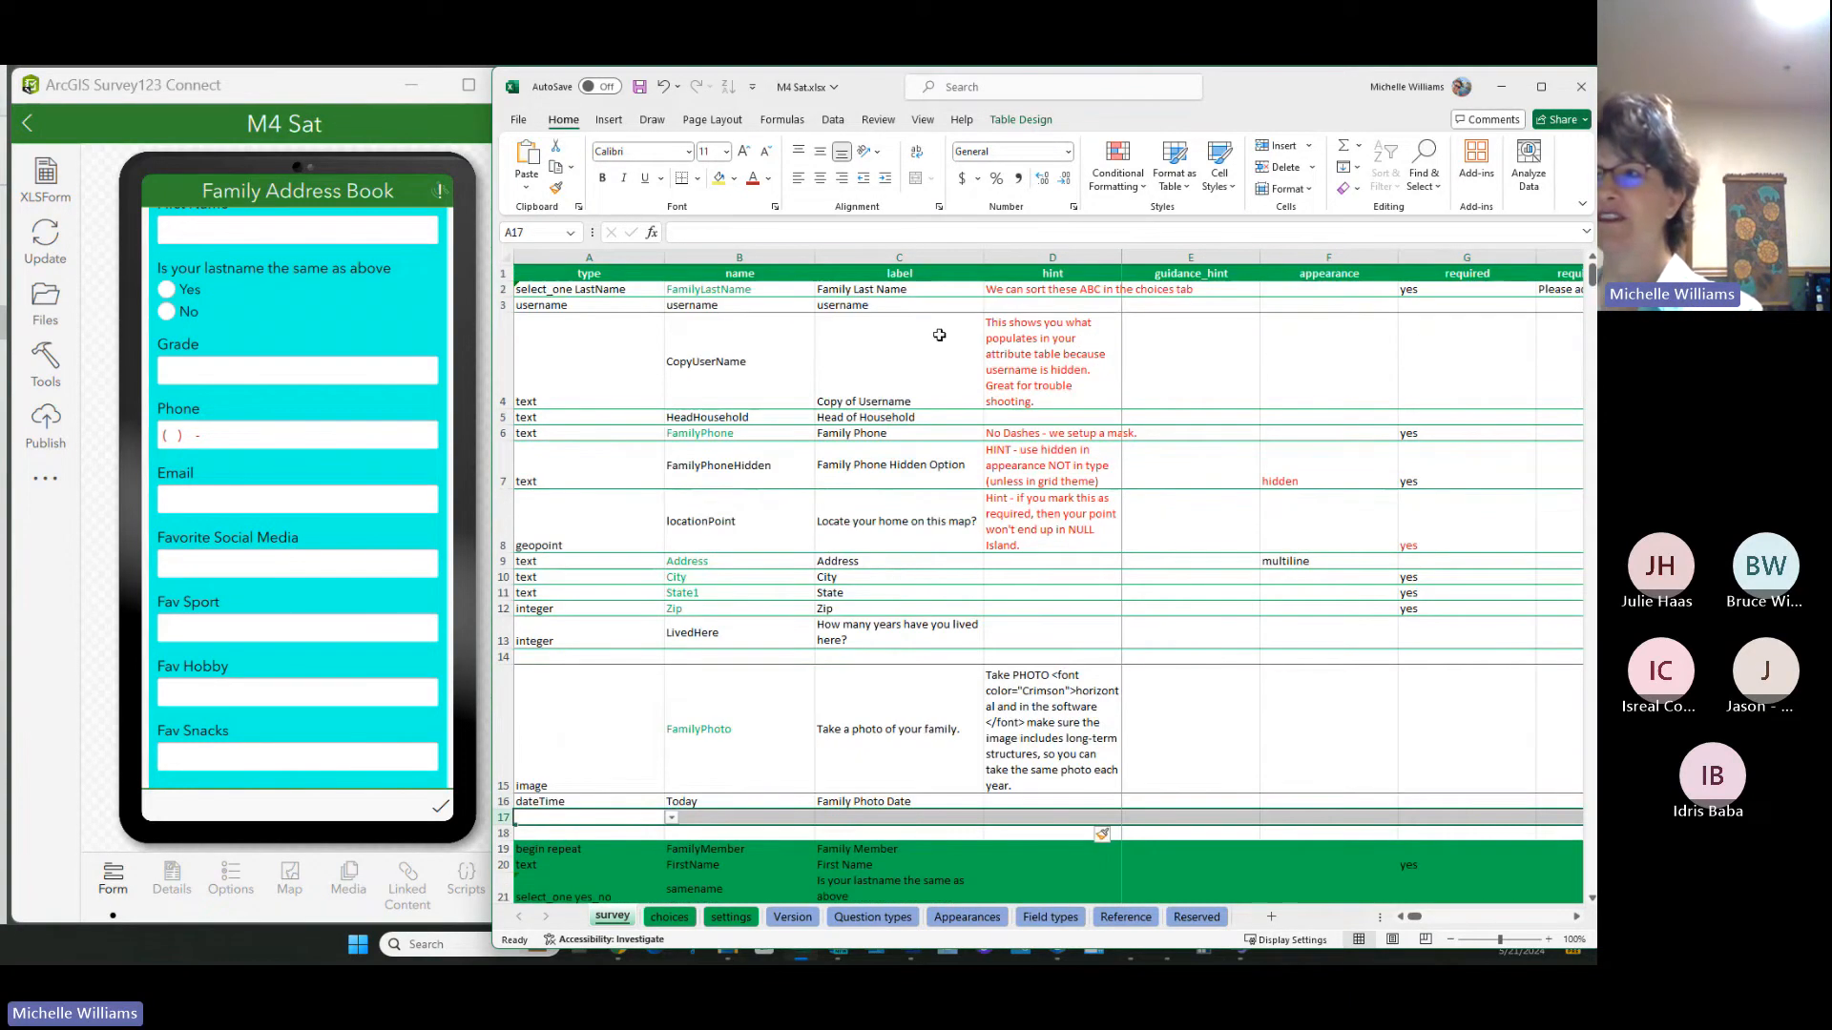
Step: Maximize the M4 Sat workbook window, split the survey sheet into panes, and remove the split again
click(908, 276)
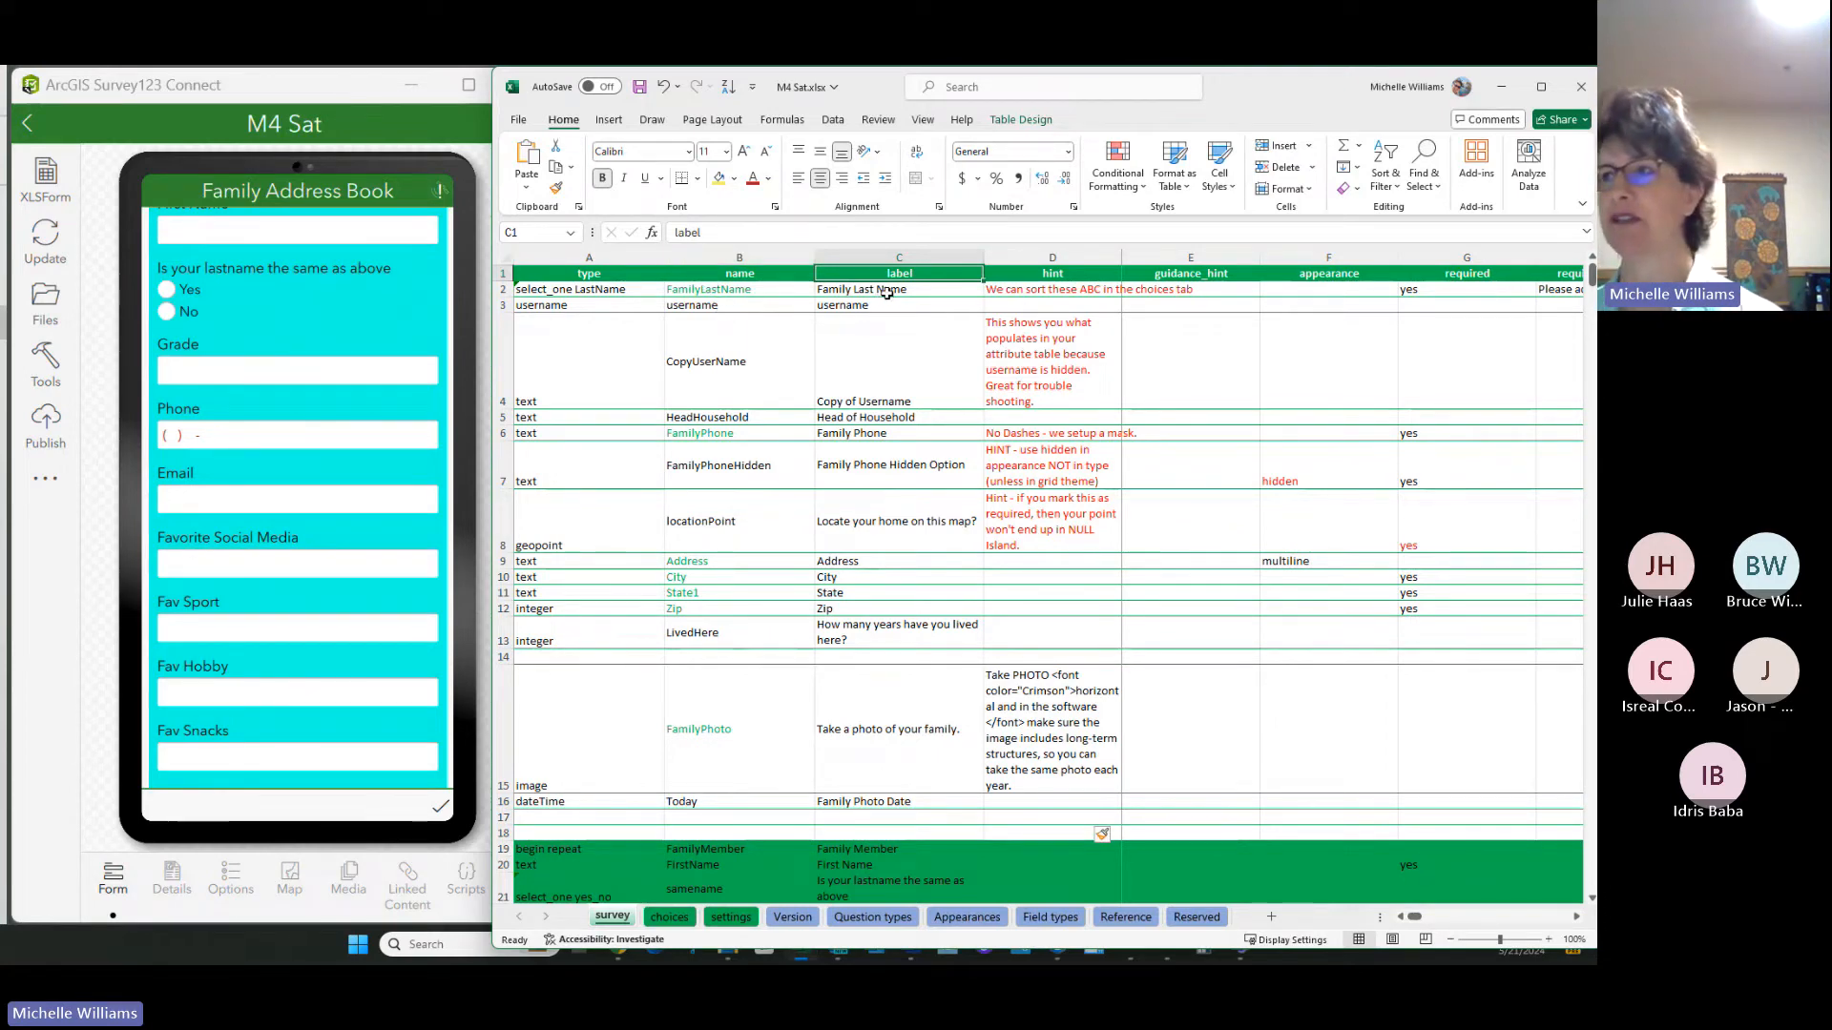
click(1012, 289)
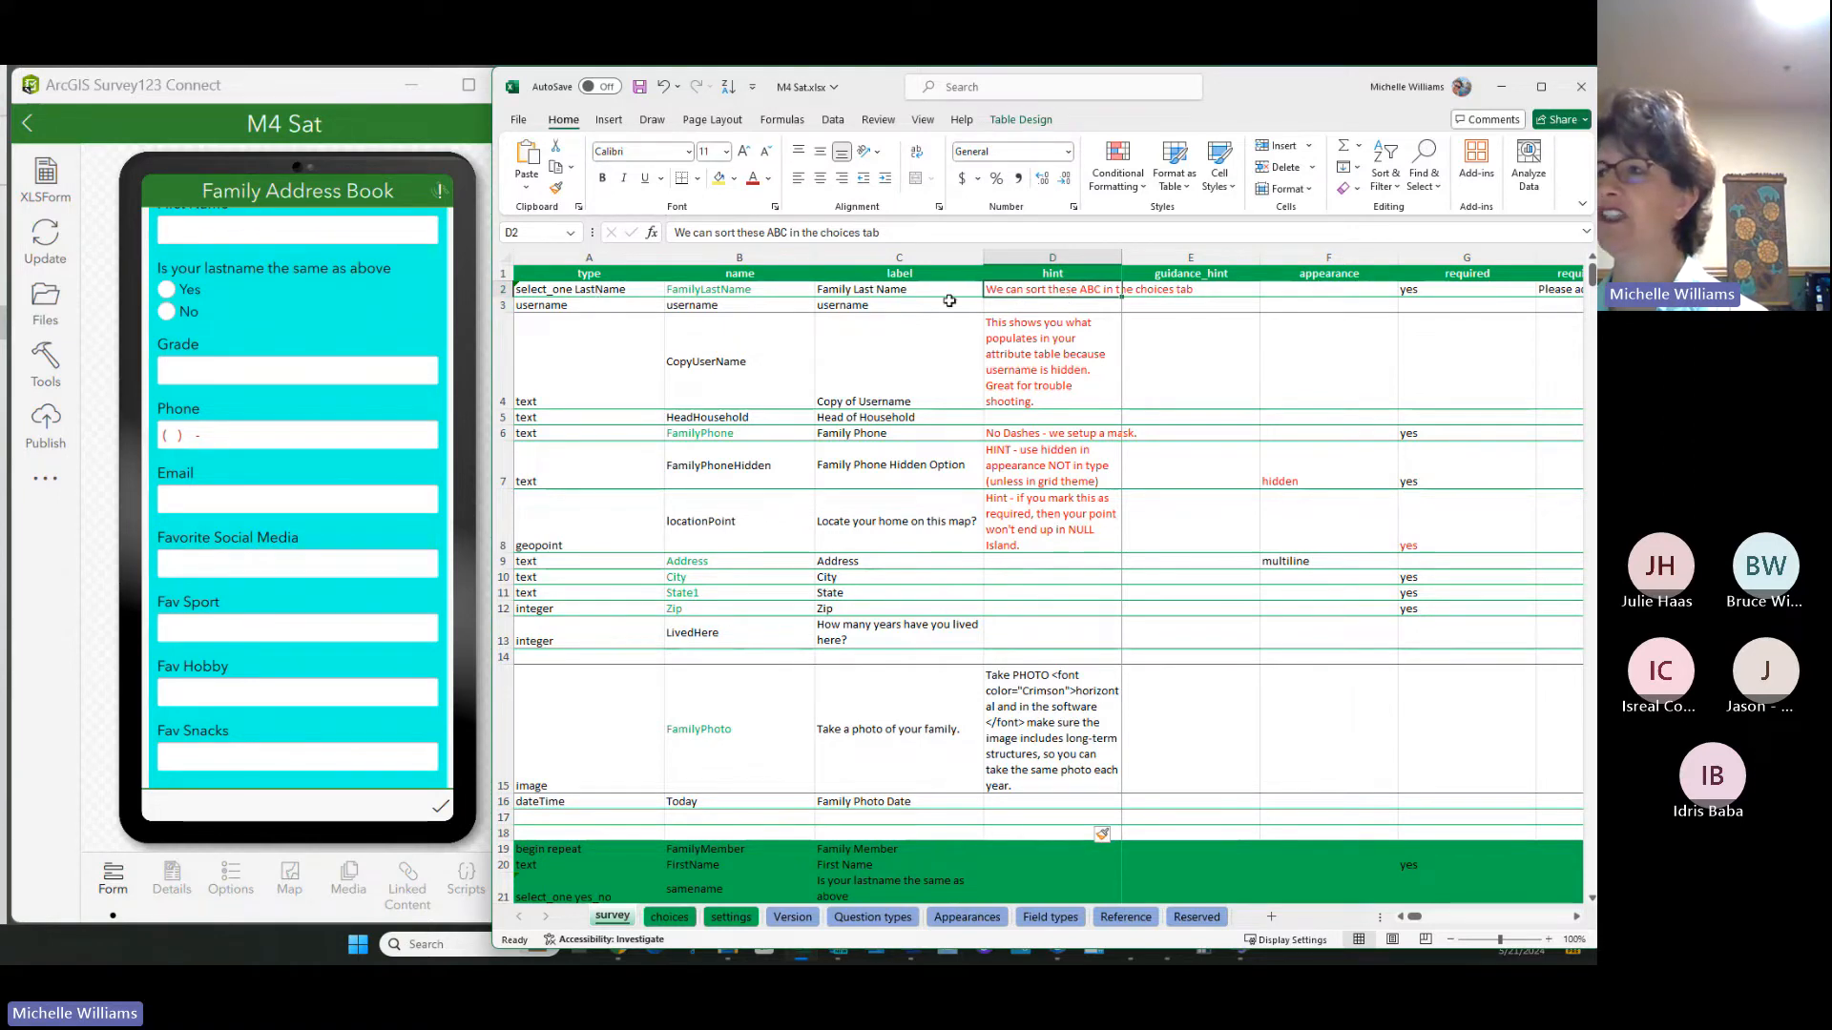
click(922, 122)
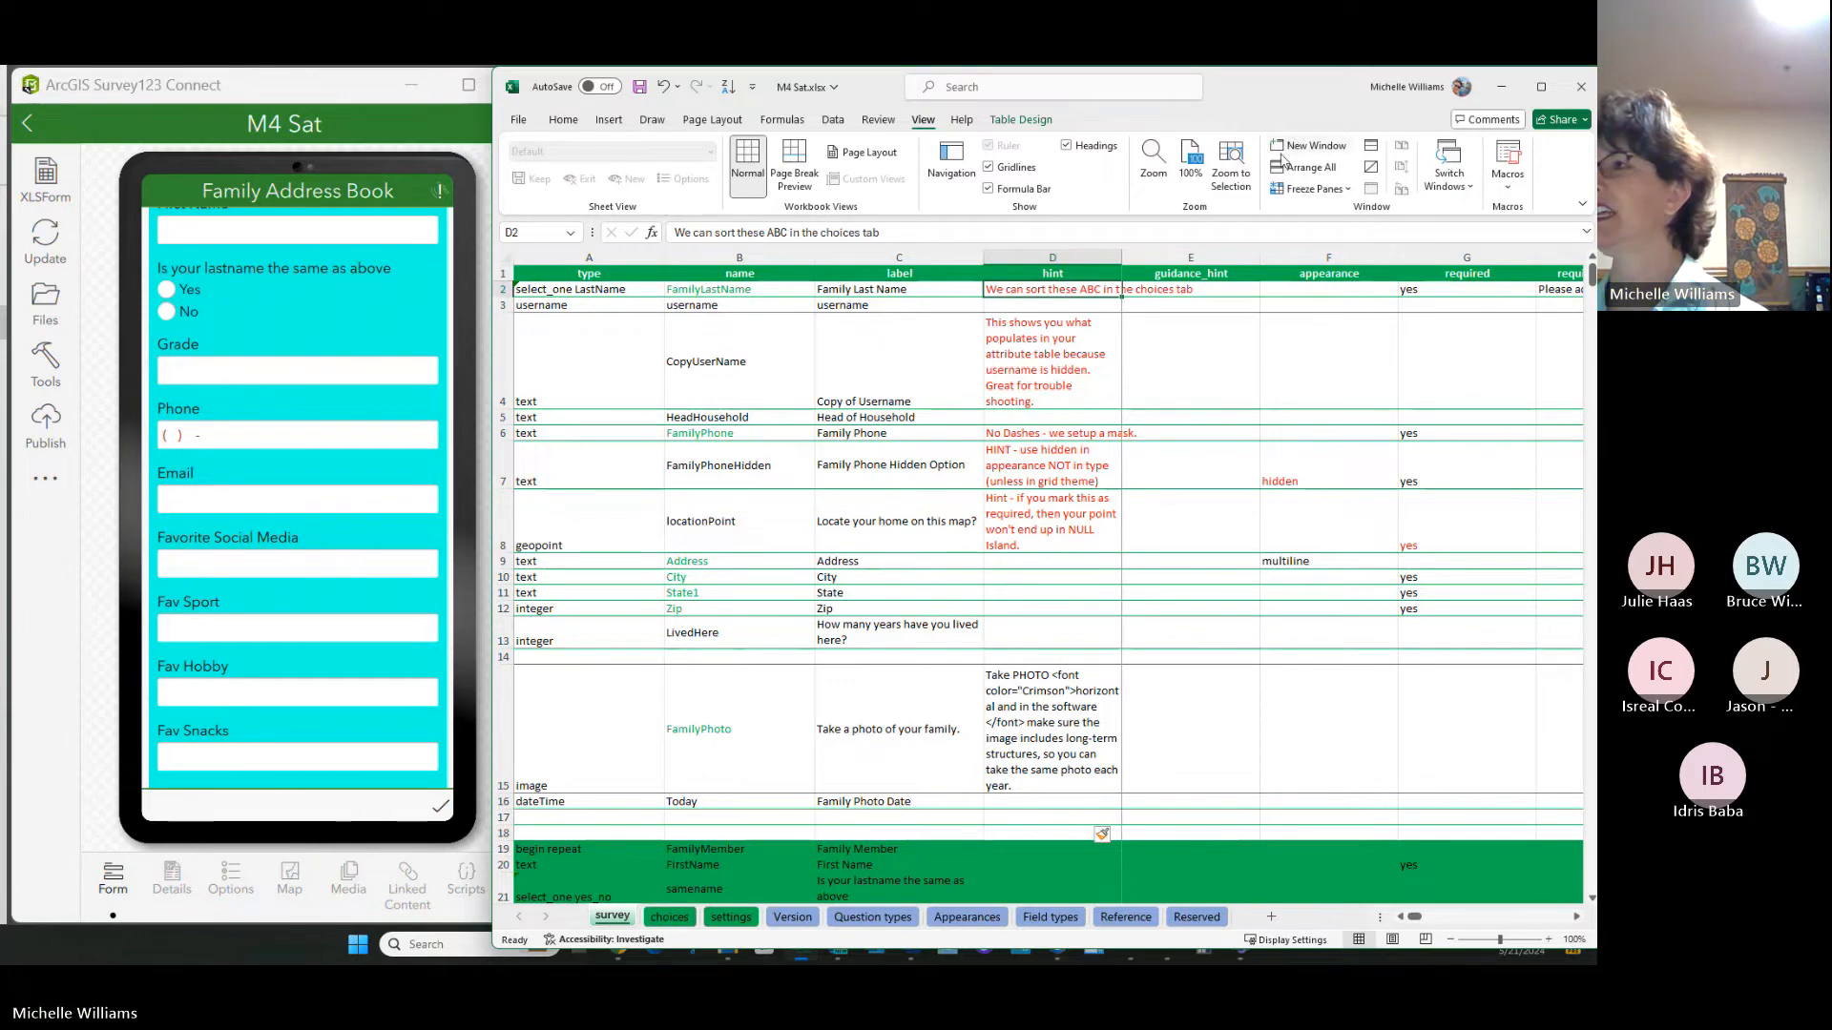
click(1541, 87)
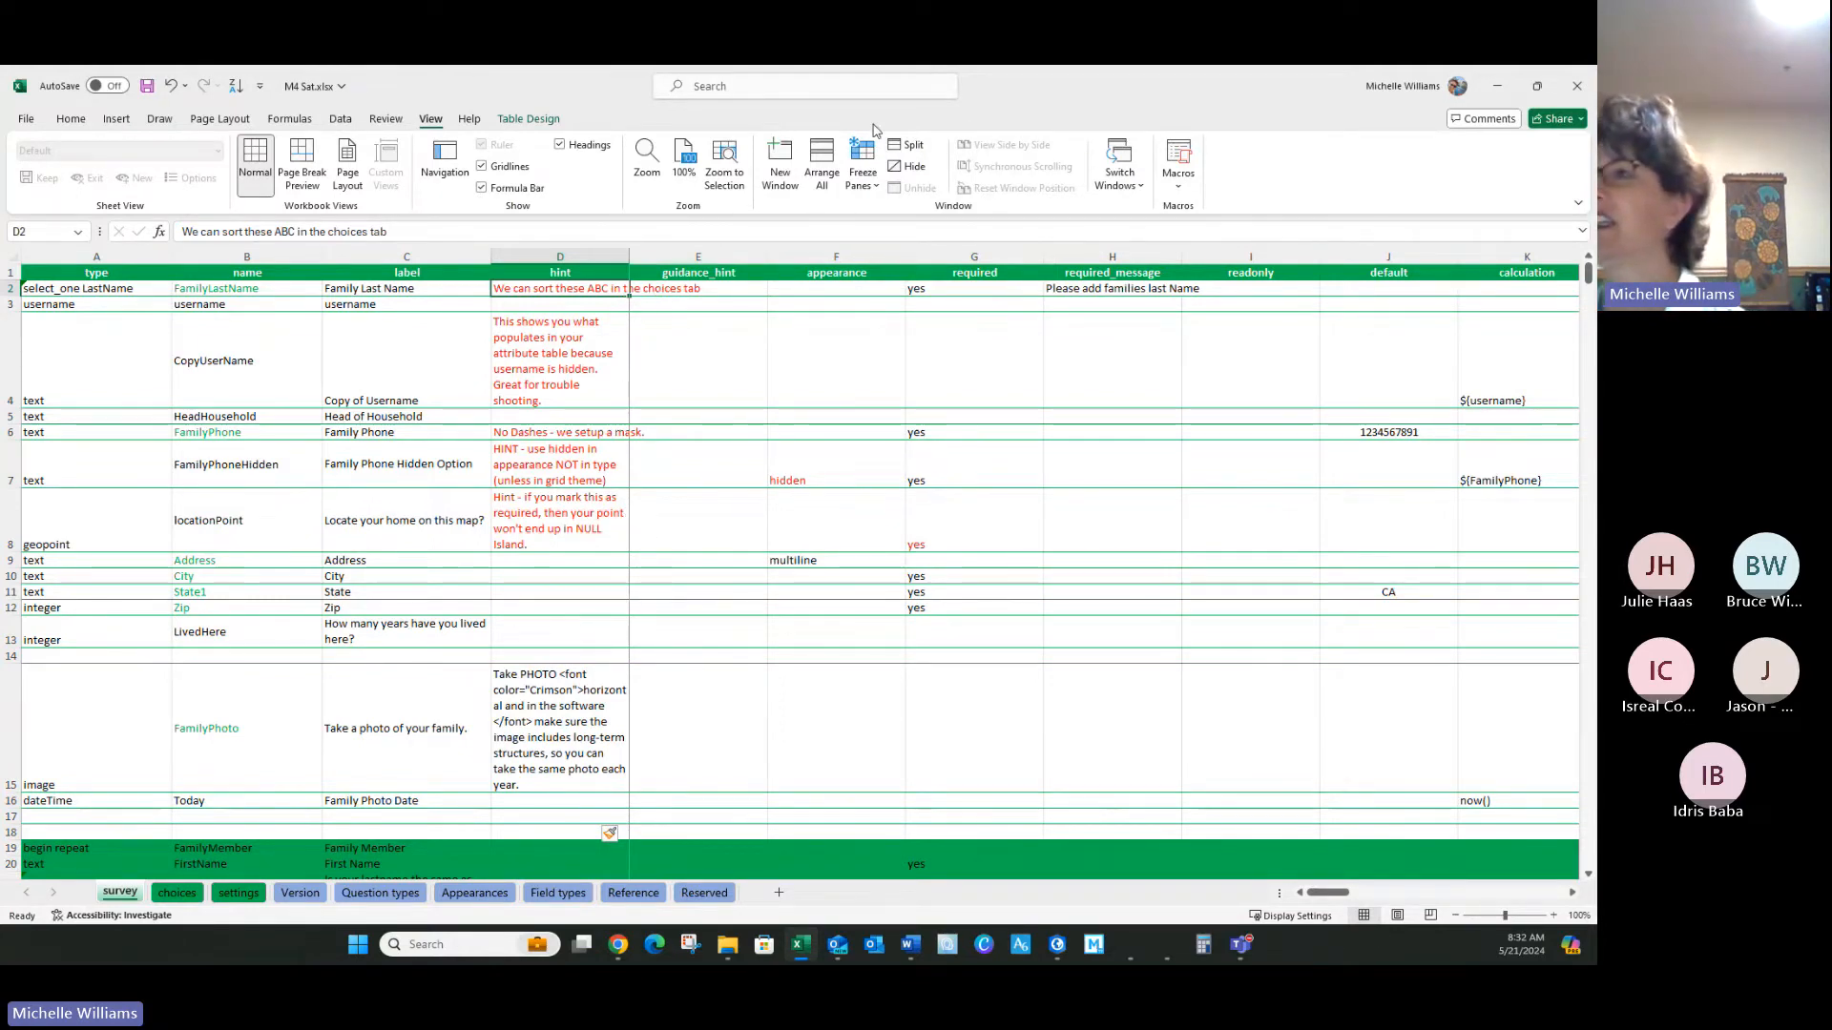
click(911, 148)
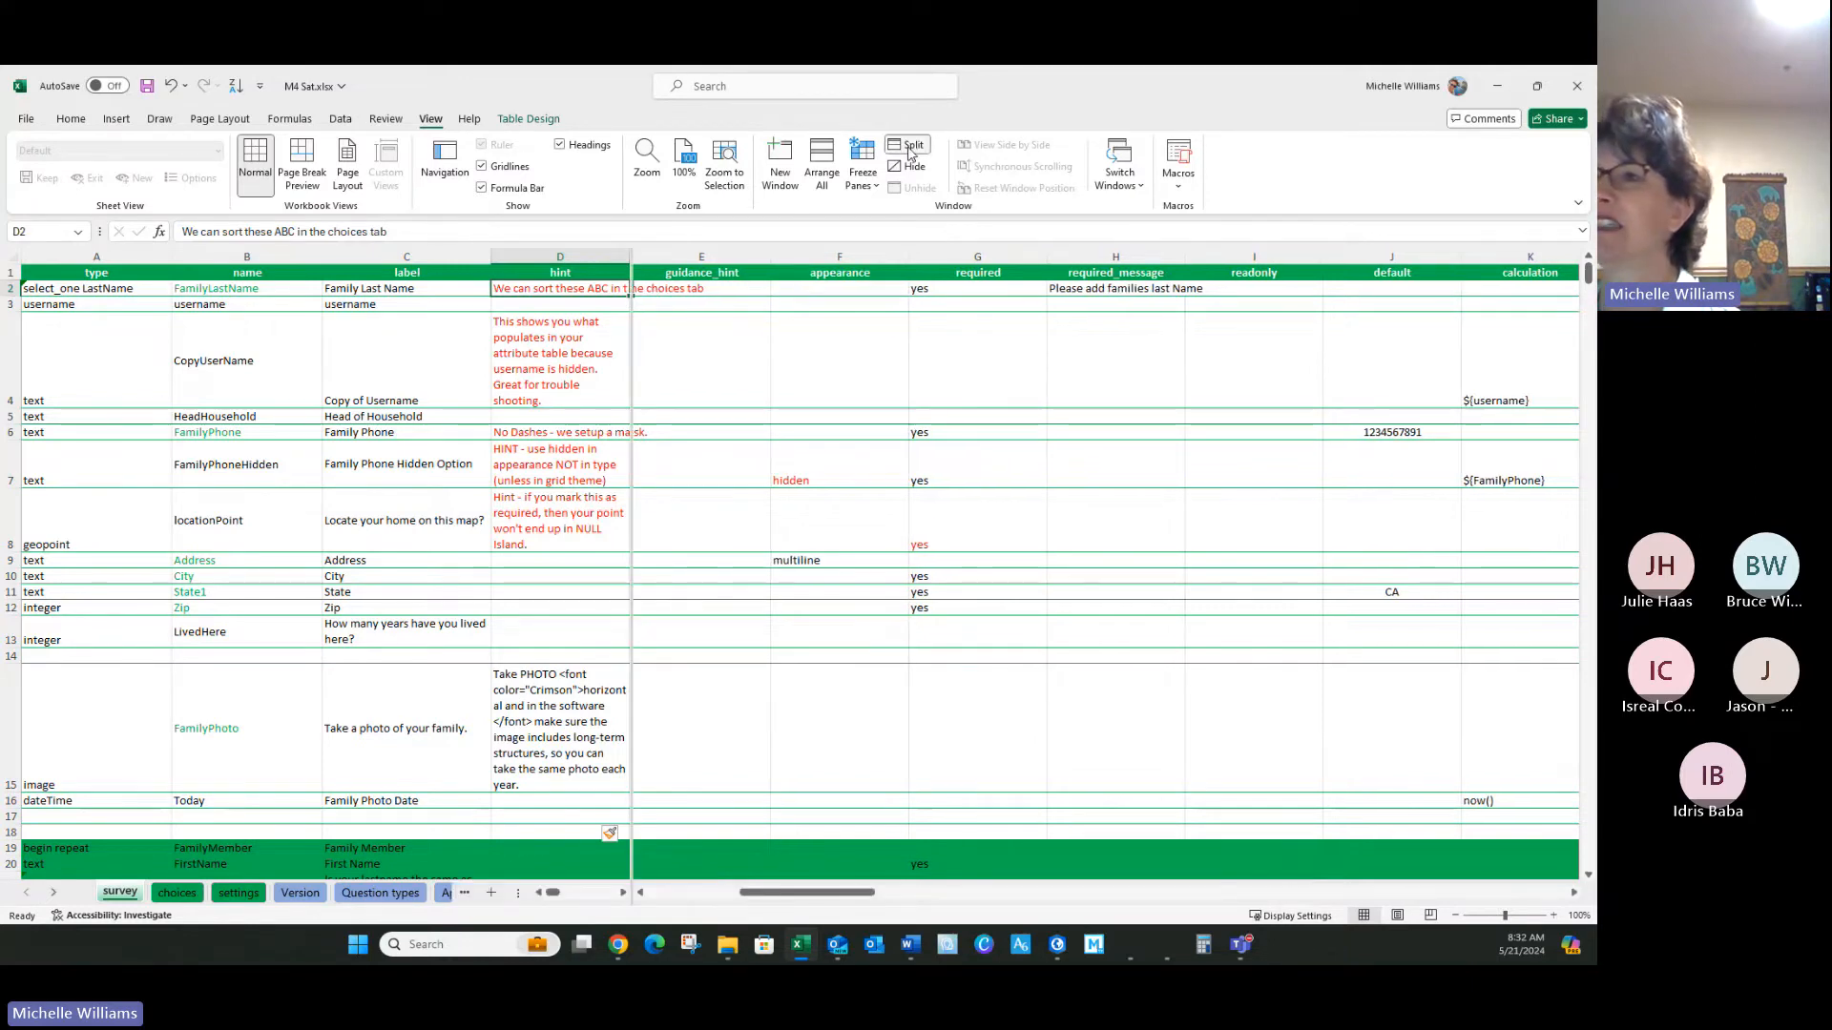
click(911, 150)
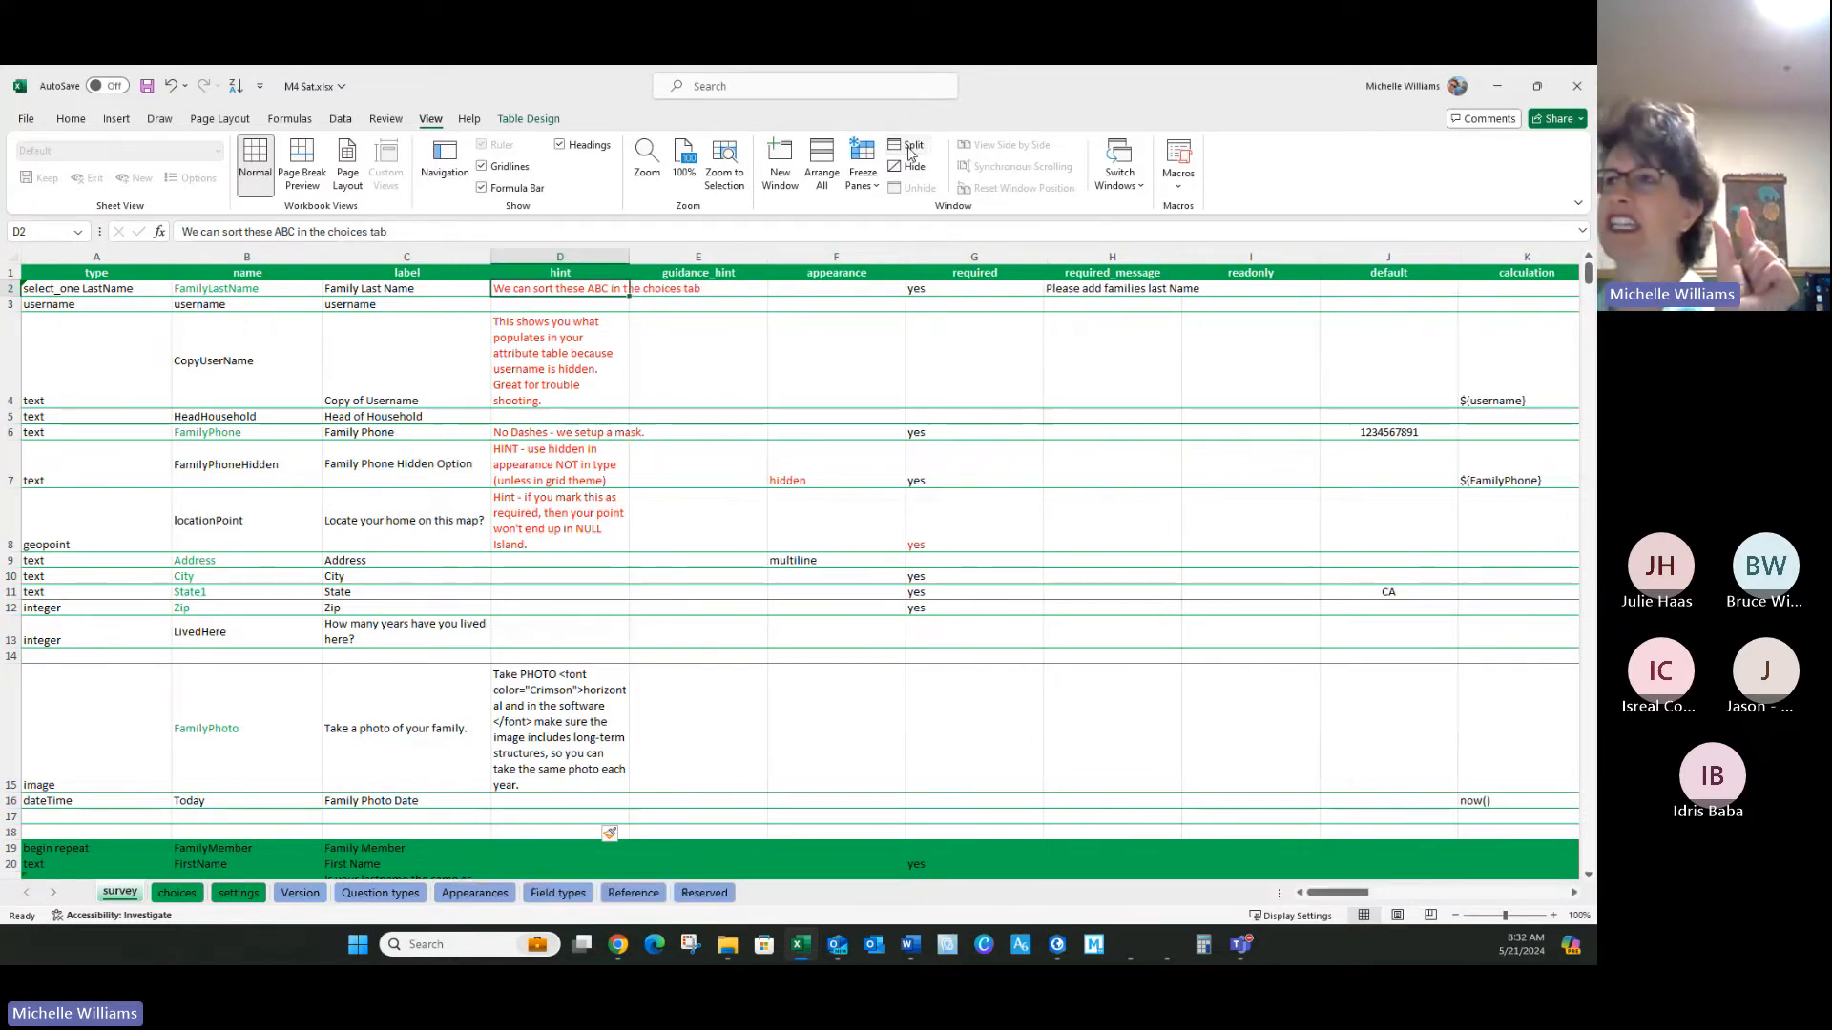
Step: Split the survey sheet at cell D2 and freeze the panes there, keeping the header row and the type, name and label columns fixed
click(911, 150)
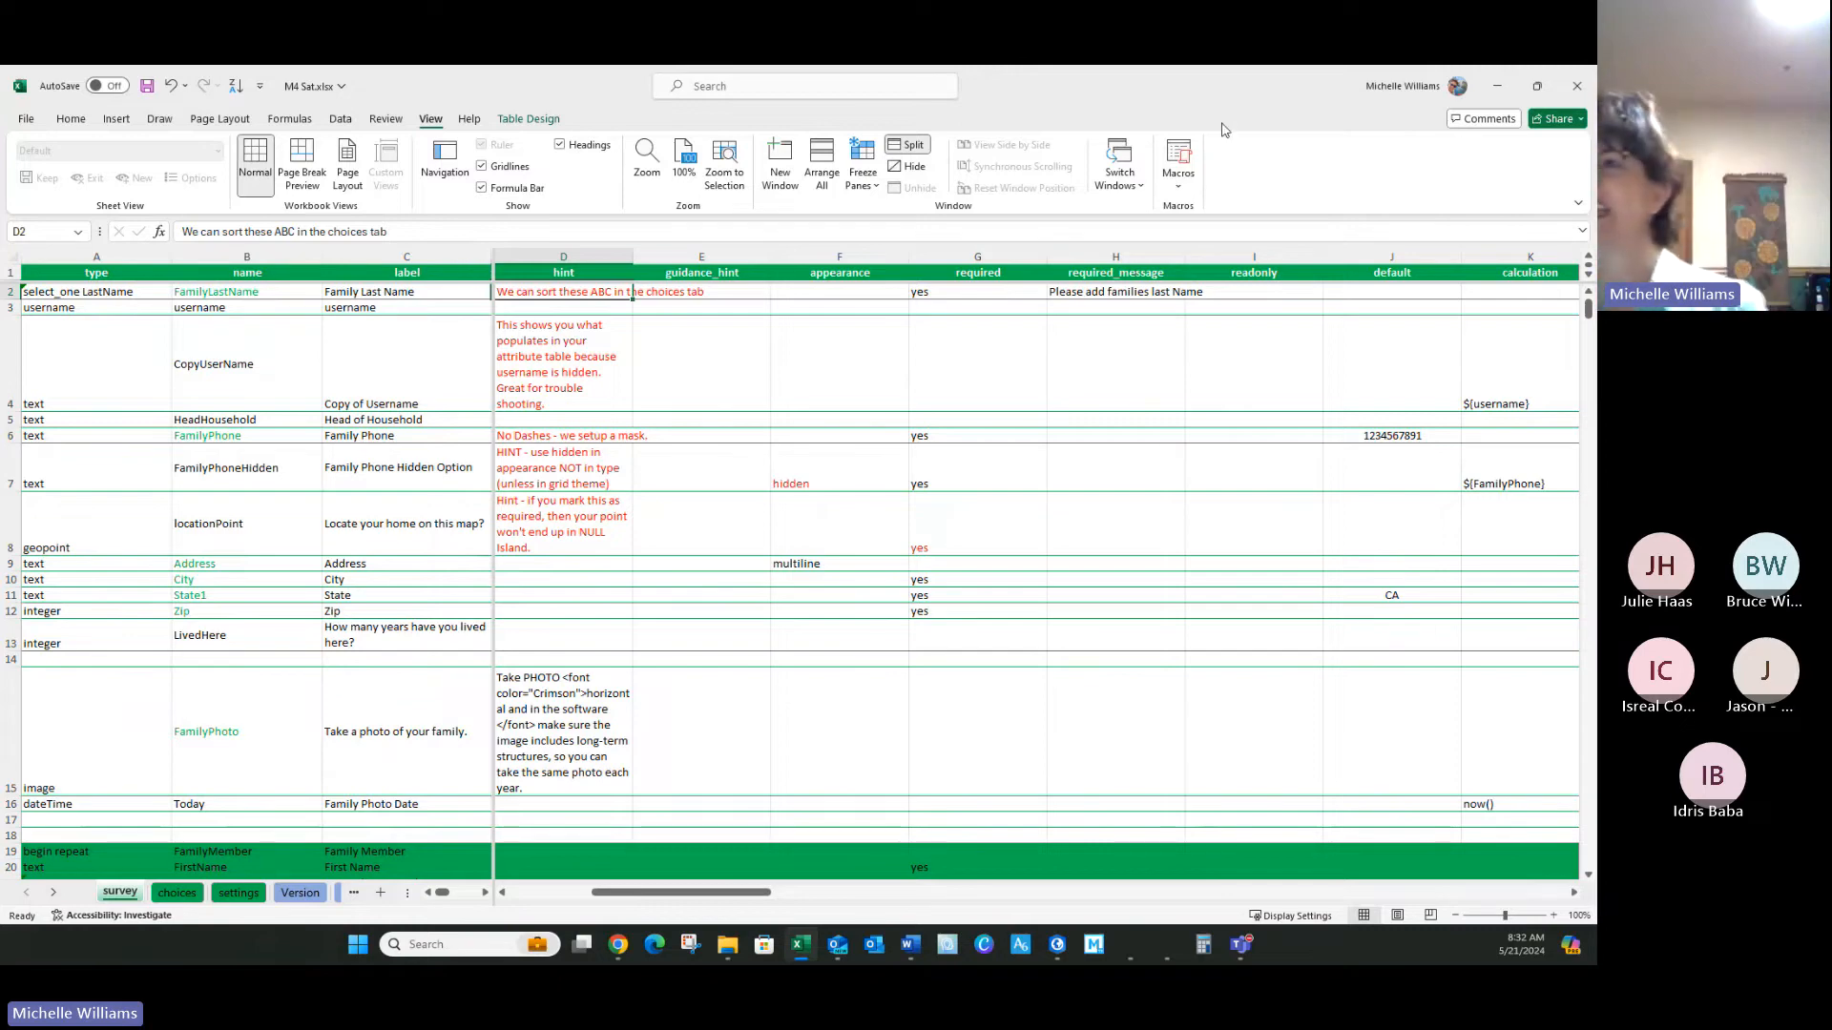
click(864, 162)
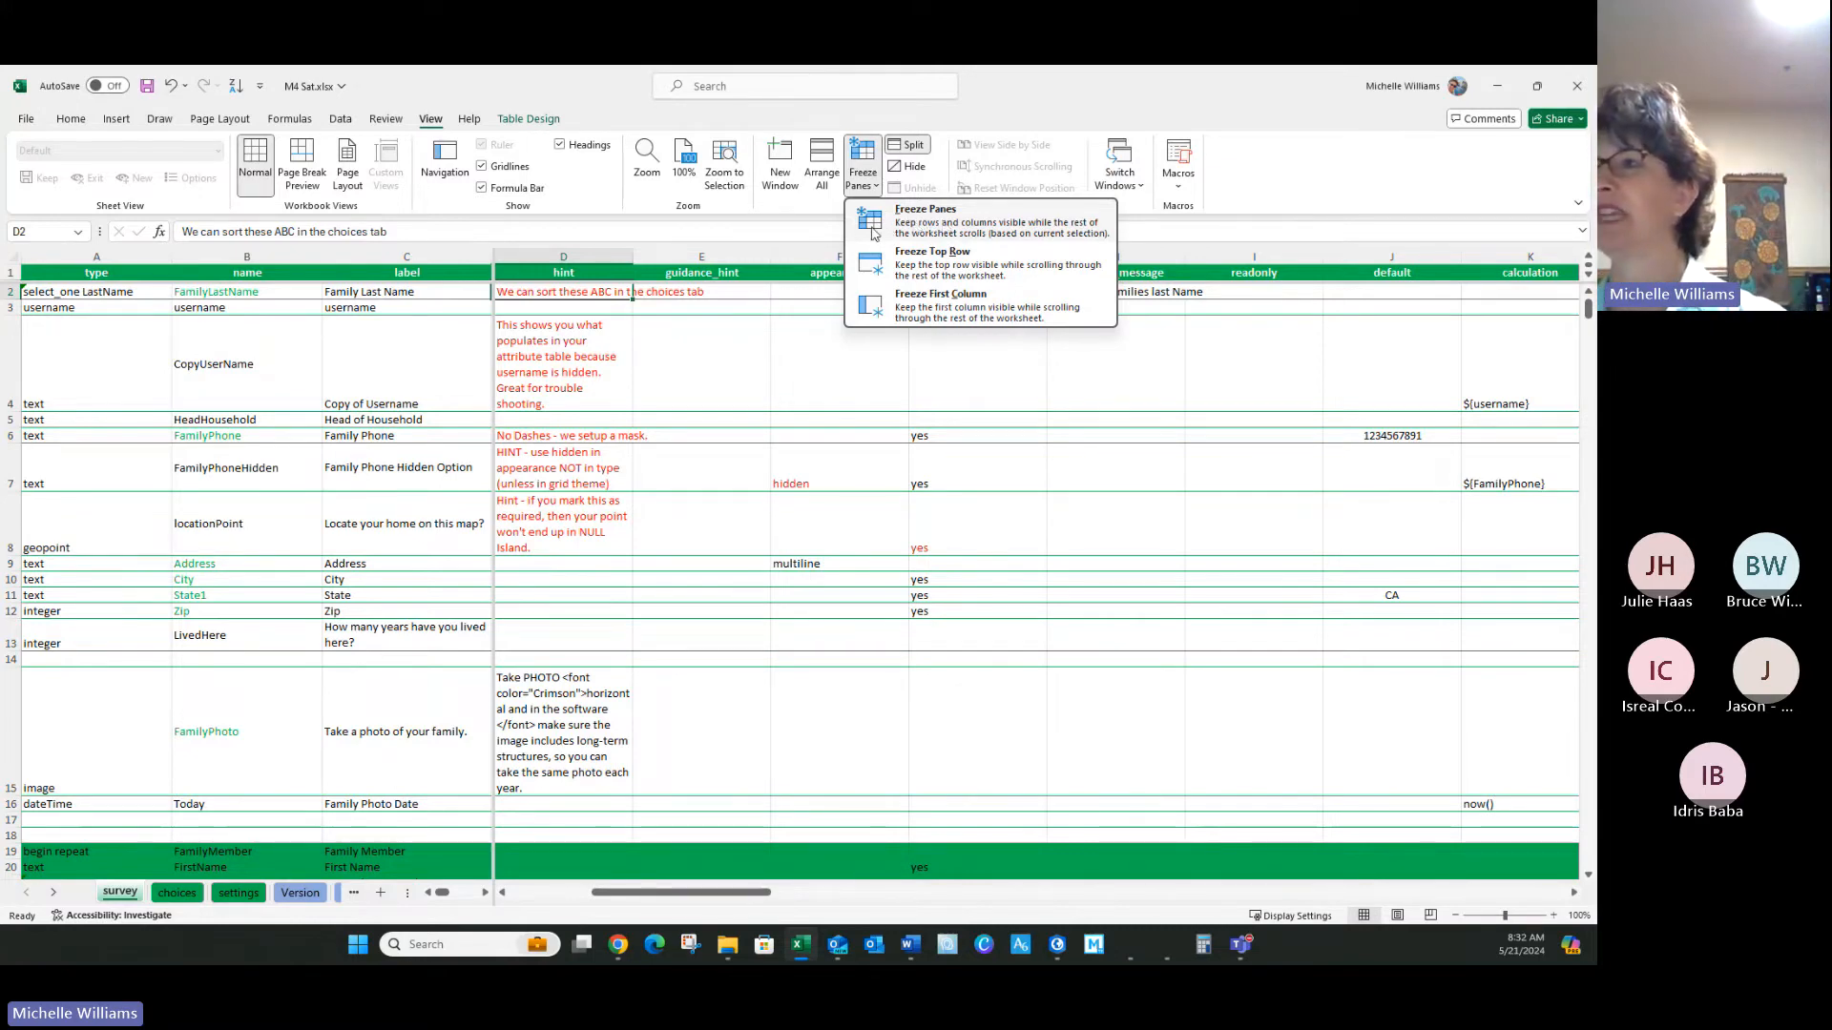
click(932, 216)
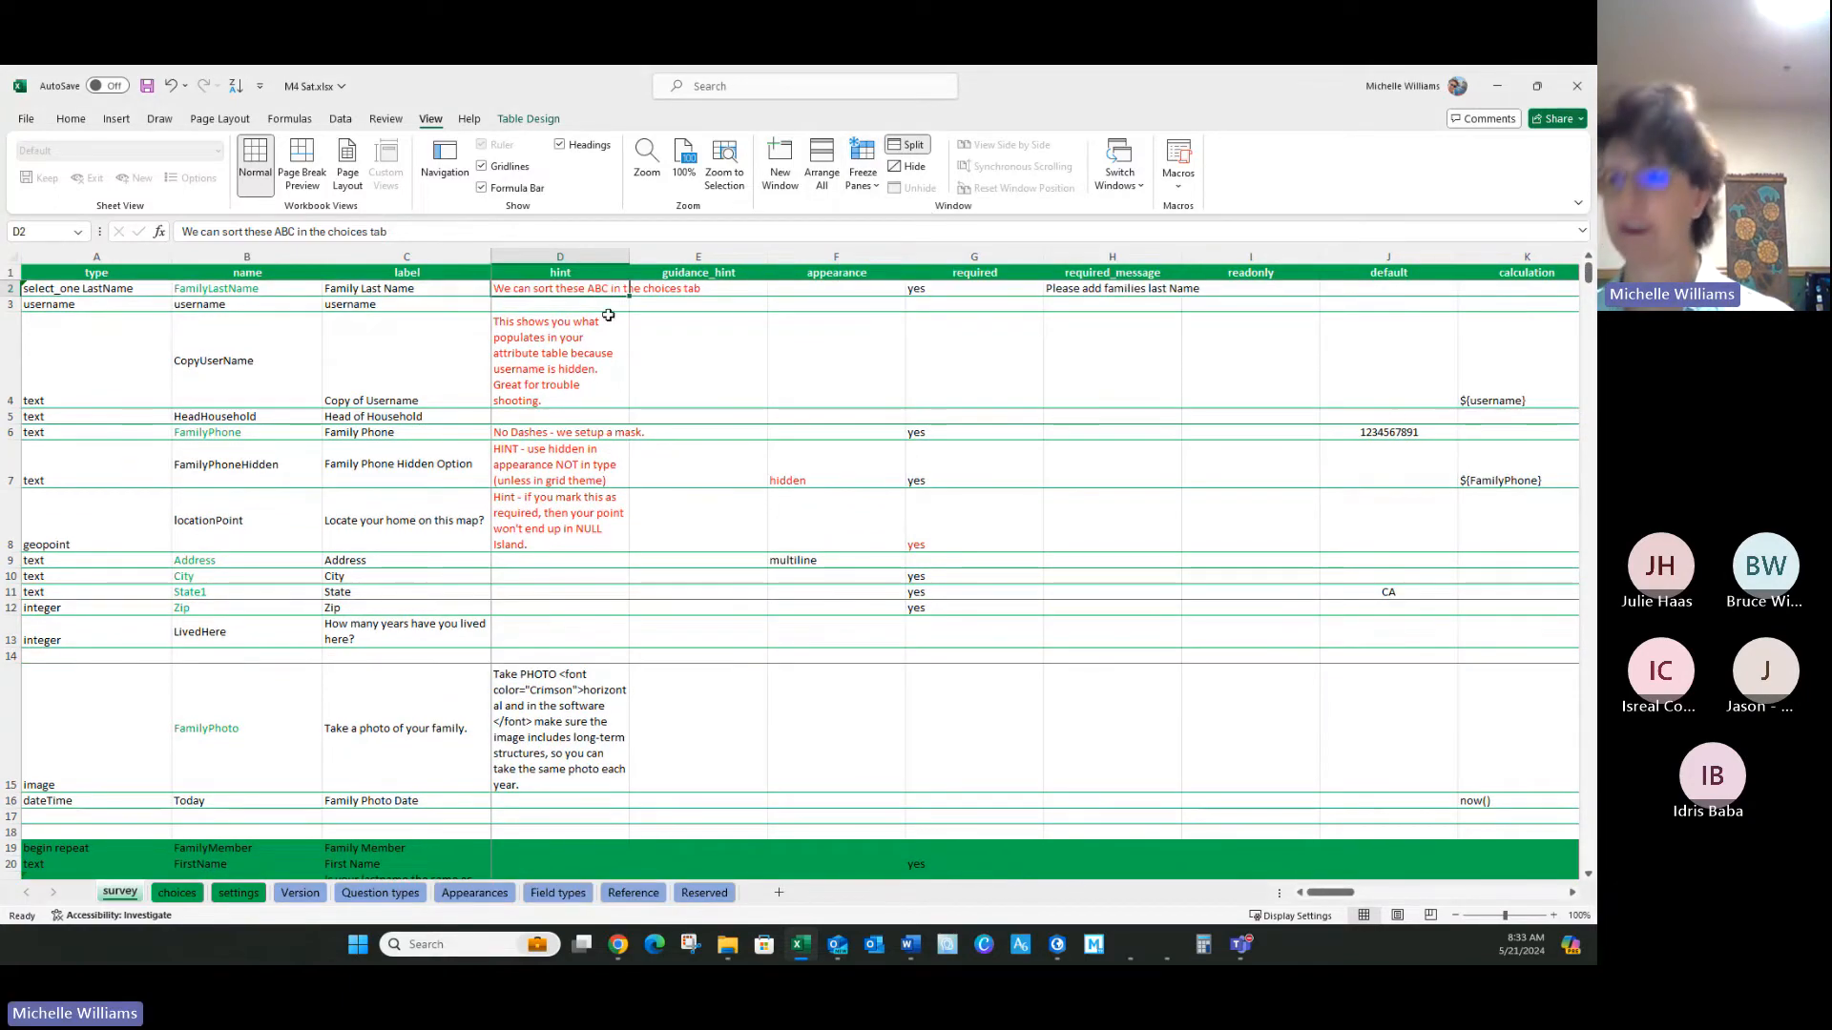
scroll(608, 315, down, 5)
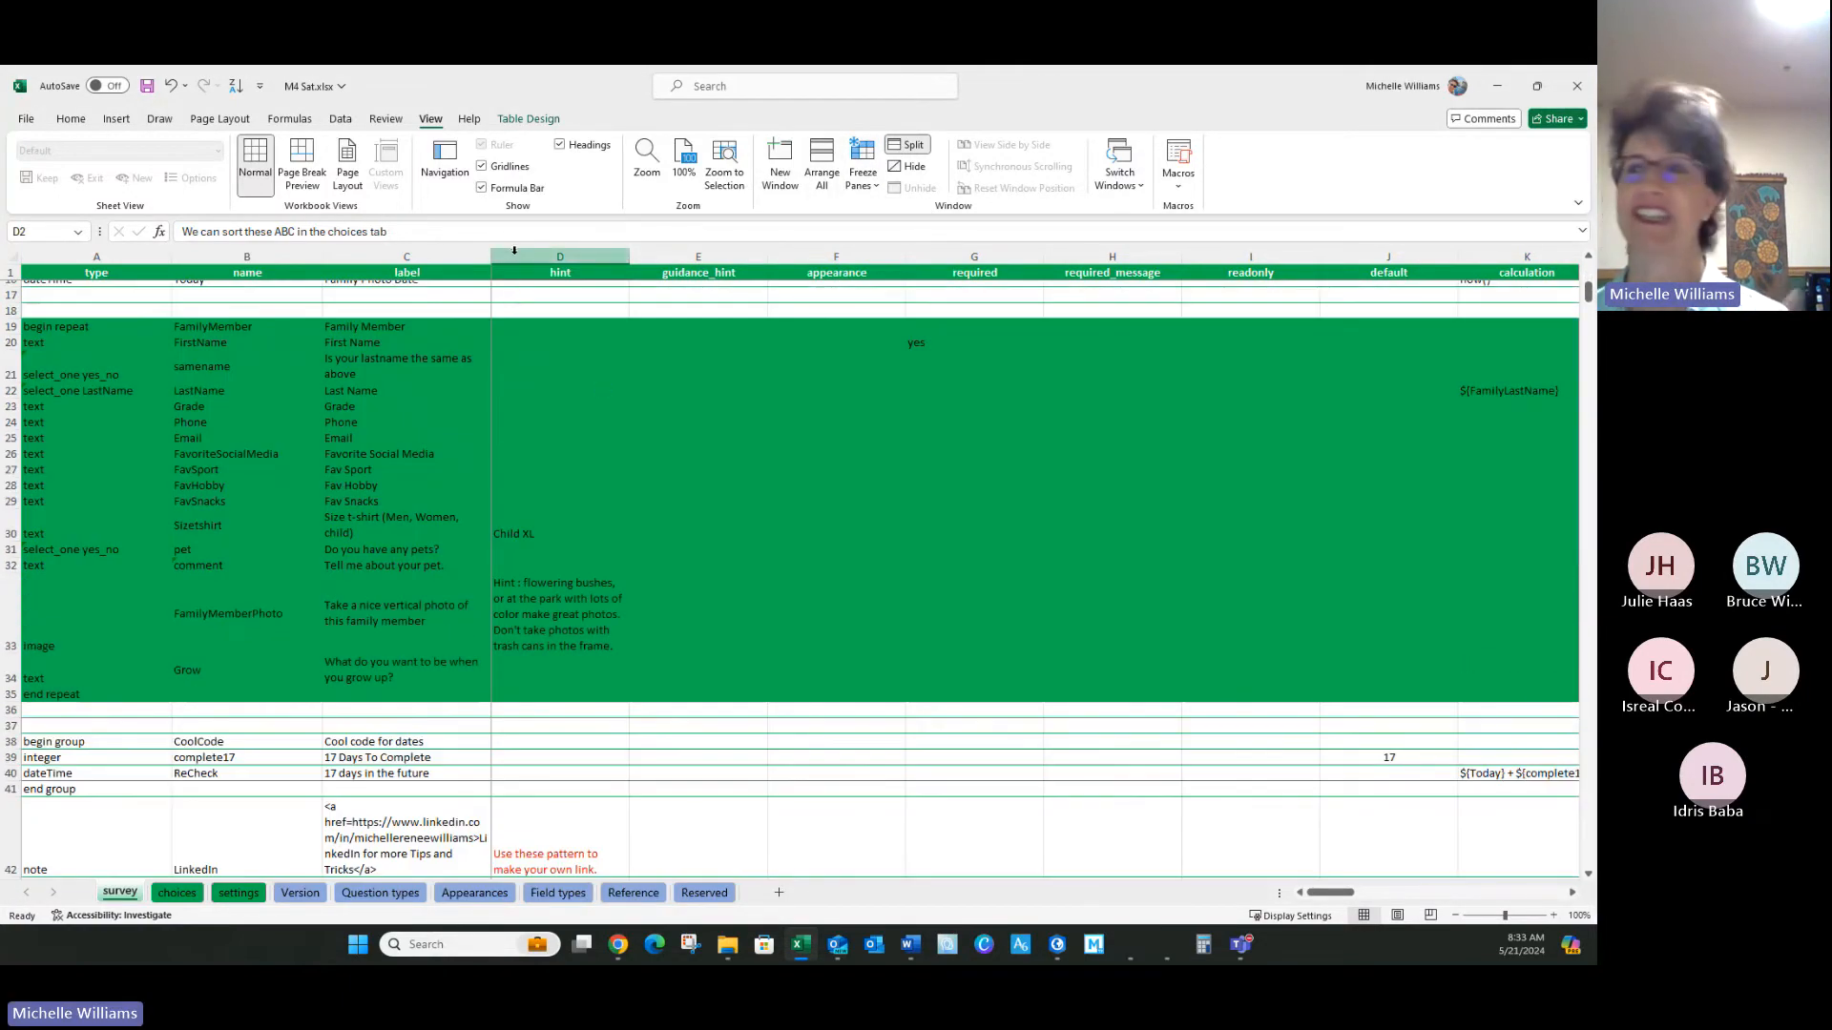
scroll(592, 362, up, 5)
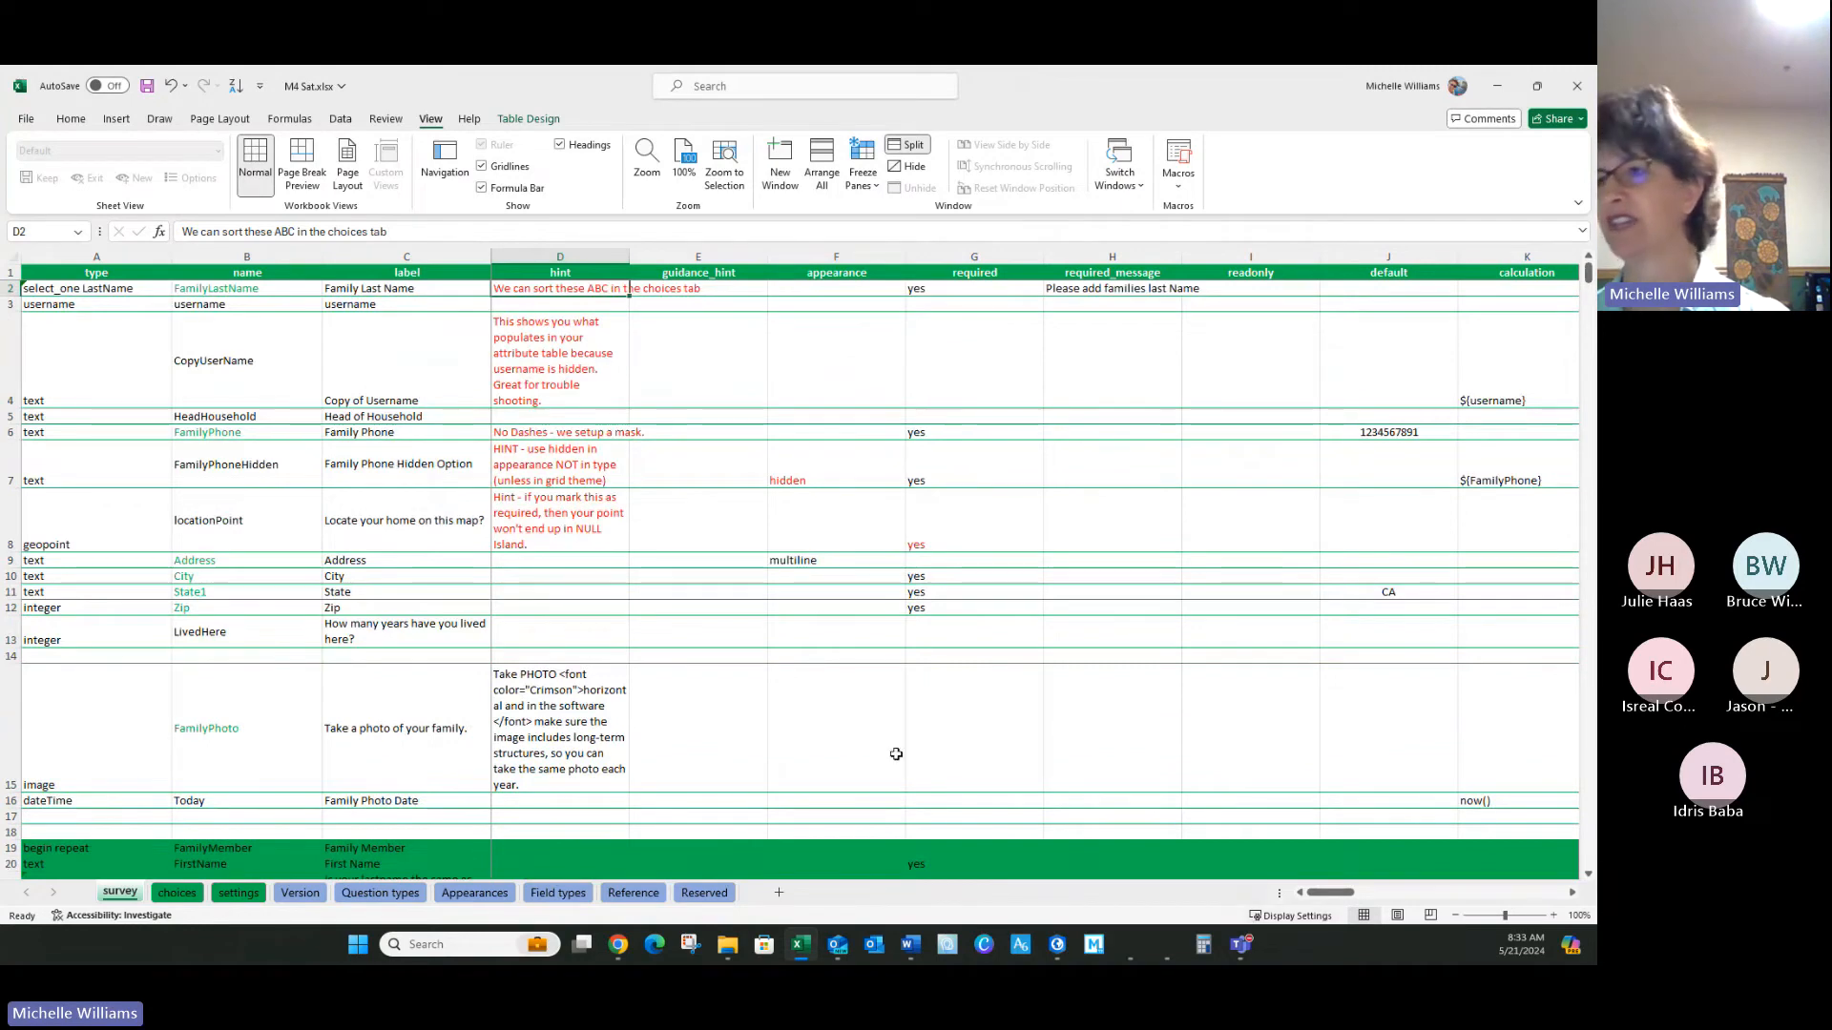
Step: Move across row 15 to the choice_filter column to check how the frozen columns behave
click(981, 735)
key(Right)
key(Right)
key(Right)
key(Right)
key(Right)
key(Right)
key(Right)
key(Right)
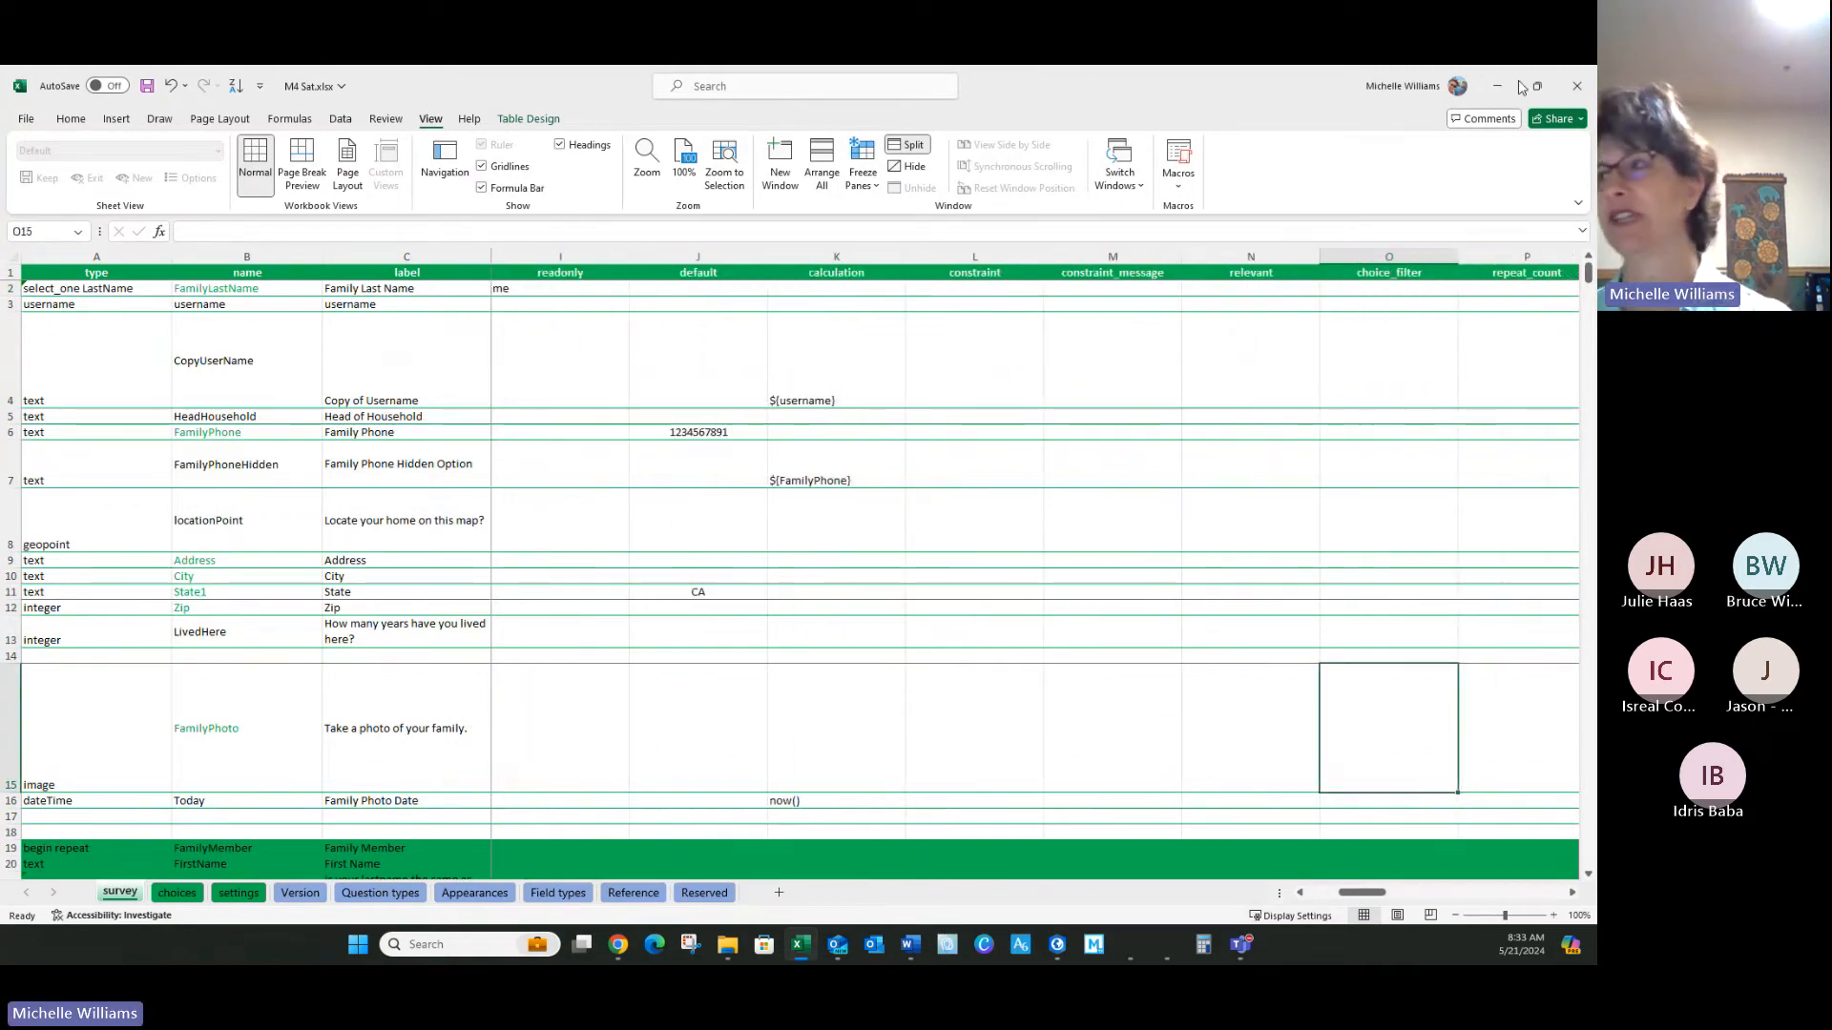
Step: Restore the workbook window to a smaller size beside Survey123 Connect and fill the whole appearance column green
click(1545, 94)
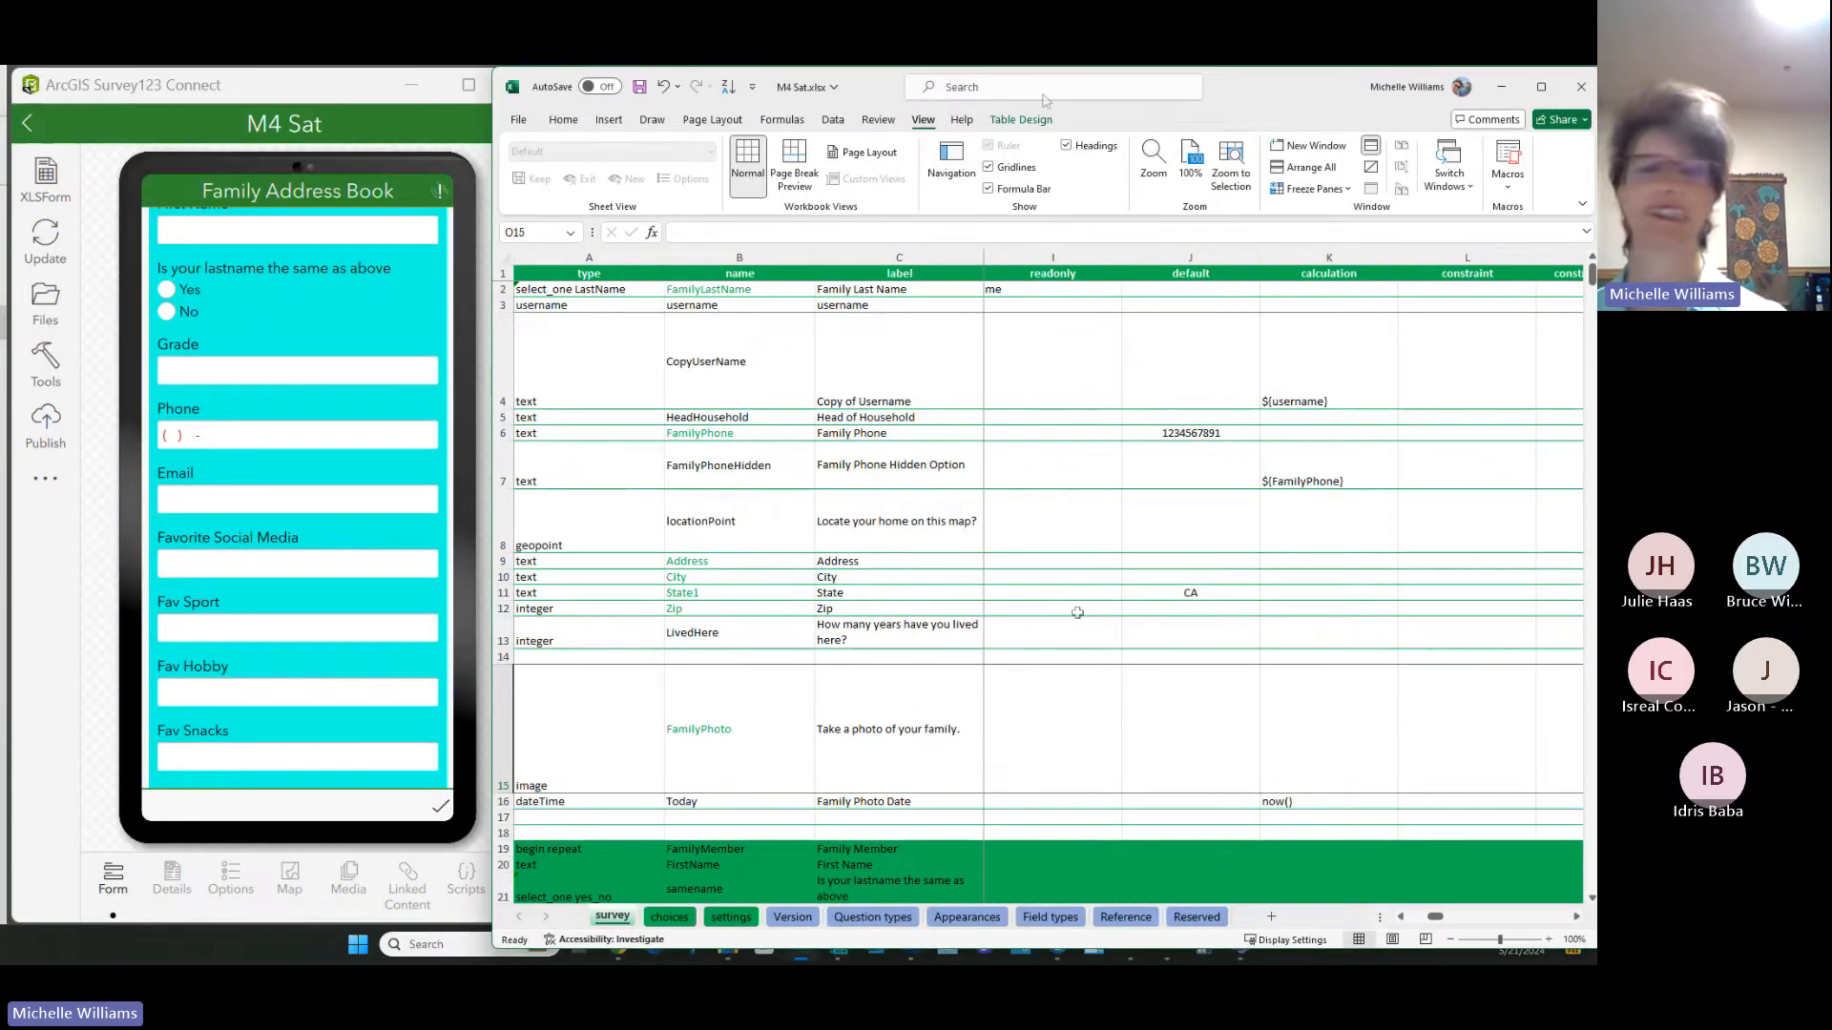
click(944, 402)
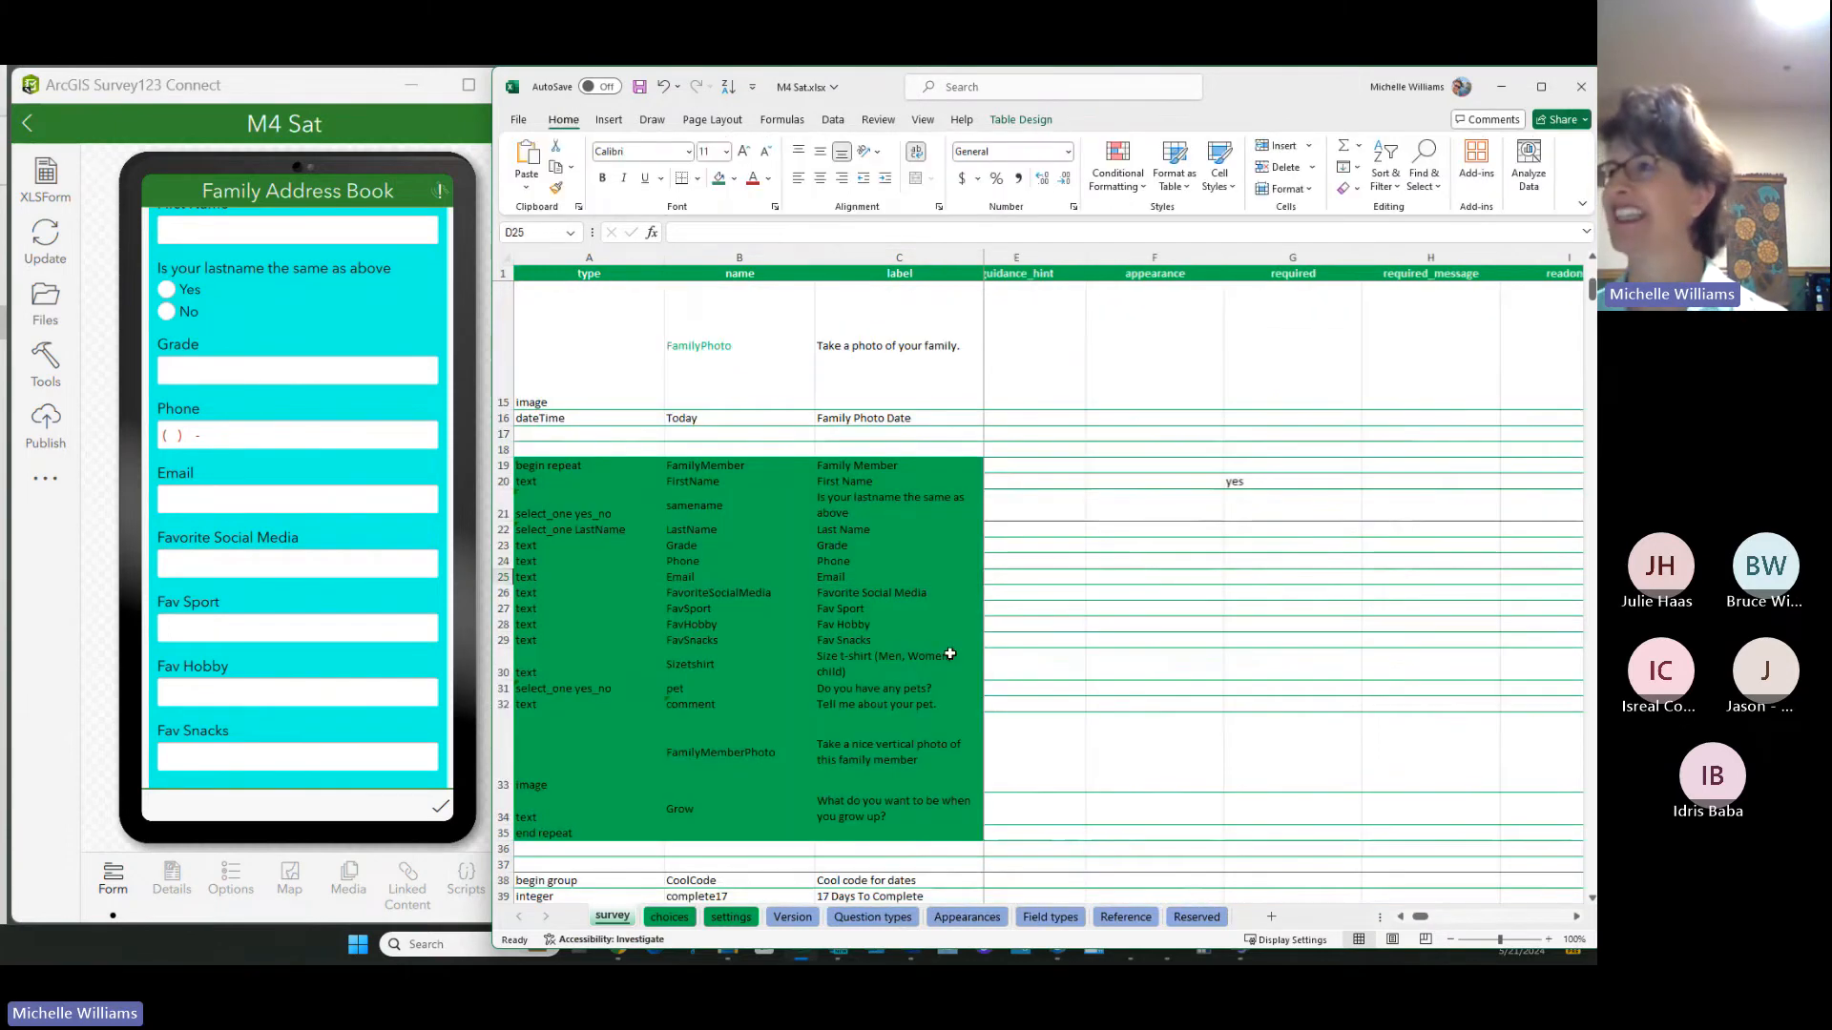
scroll(948, 650, left, 1)
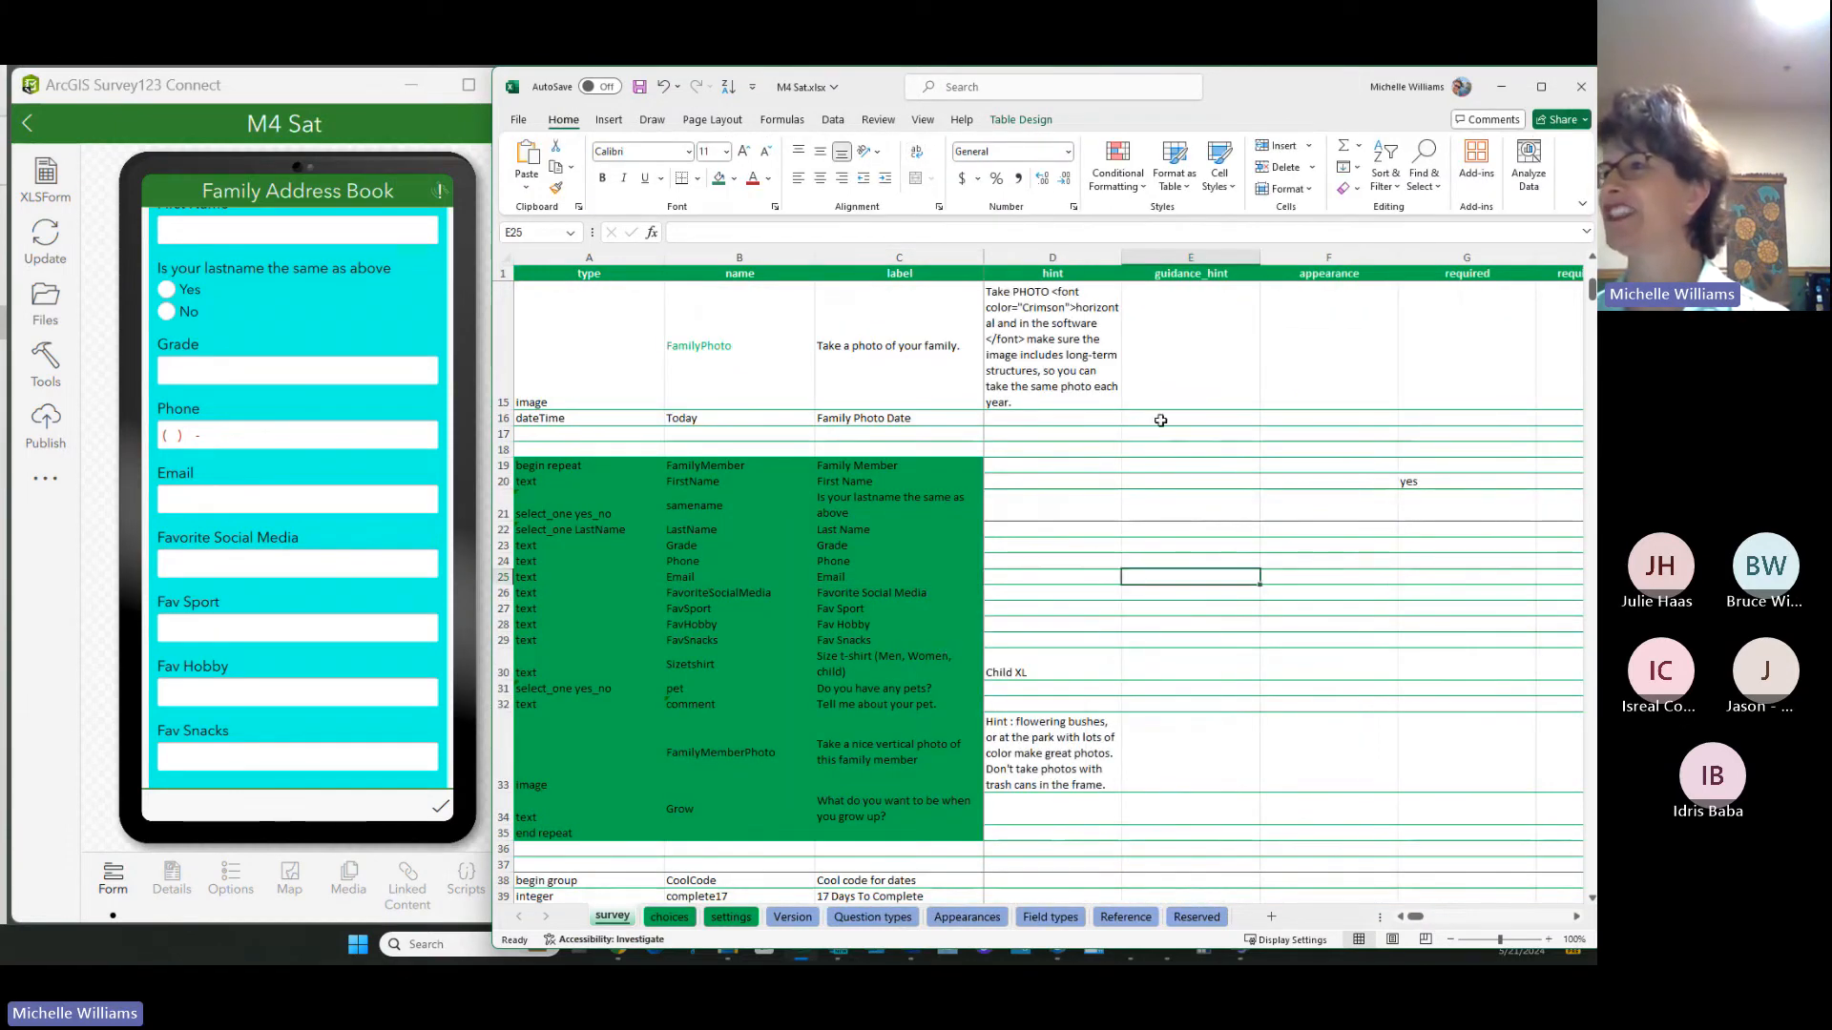
click(1328, 258)
click(717, 178)
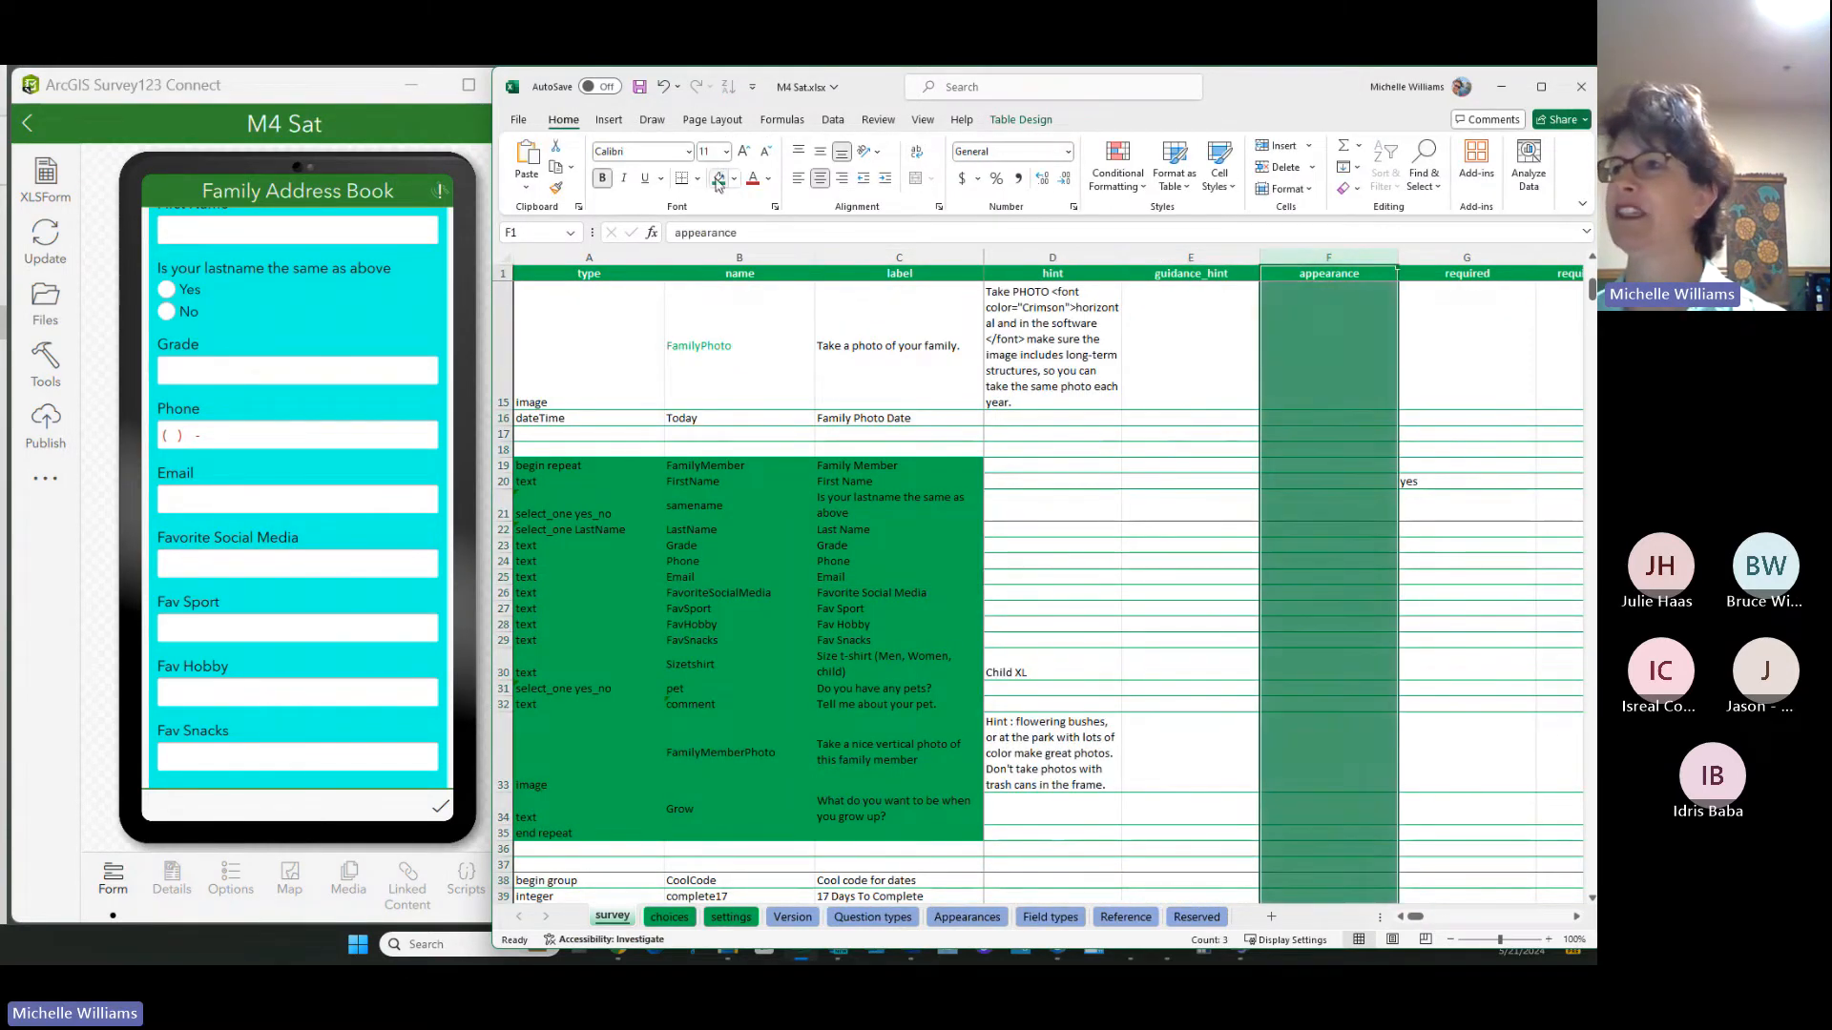
Step: Fill the default and calculation columns of the survey sheet green
key(Right)
key(Right)
key(Right)
key(Right)
key(Right)
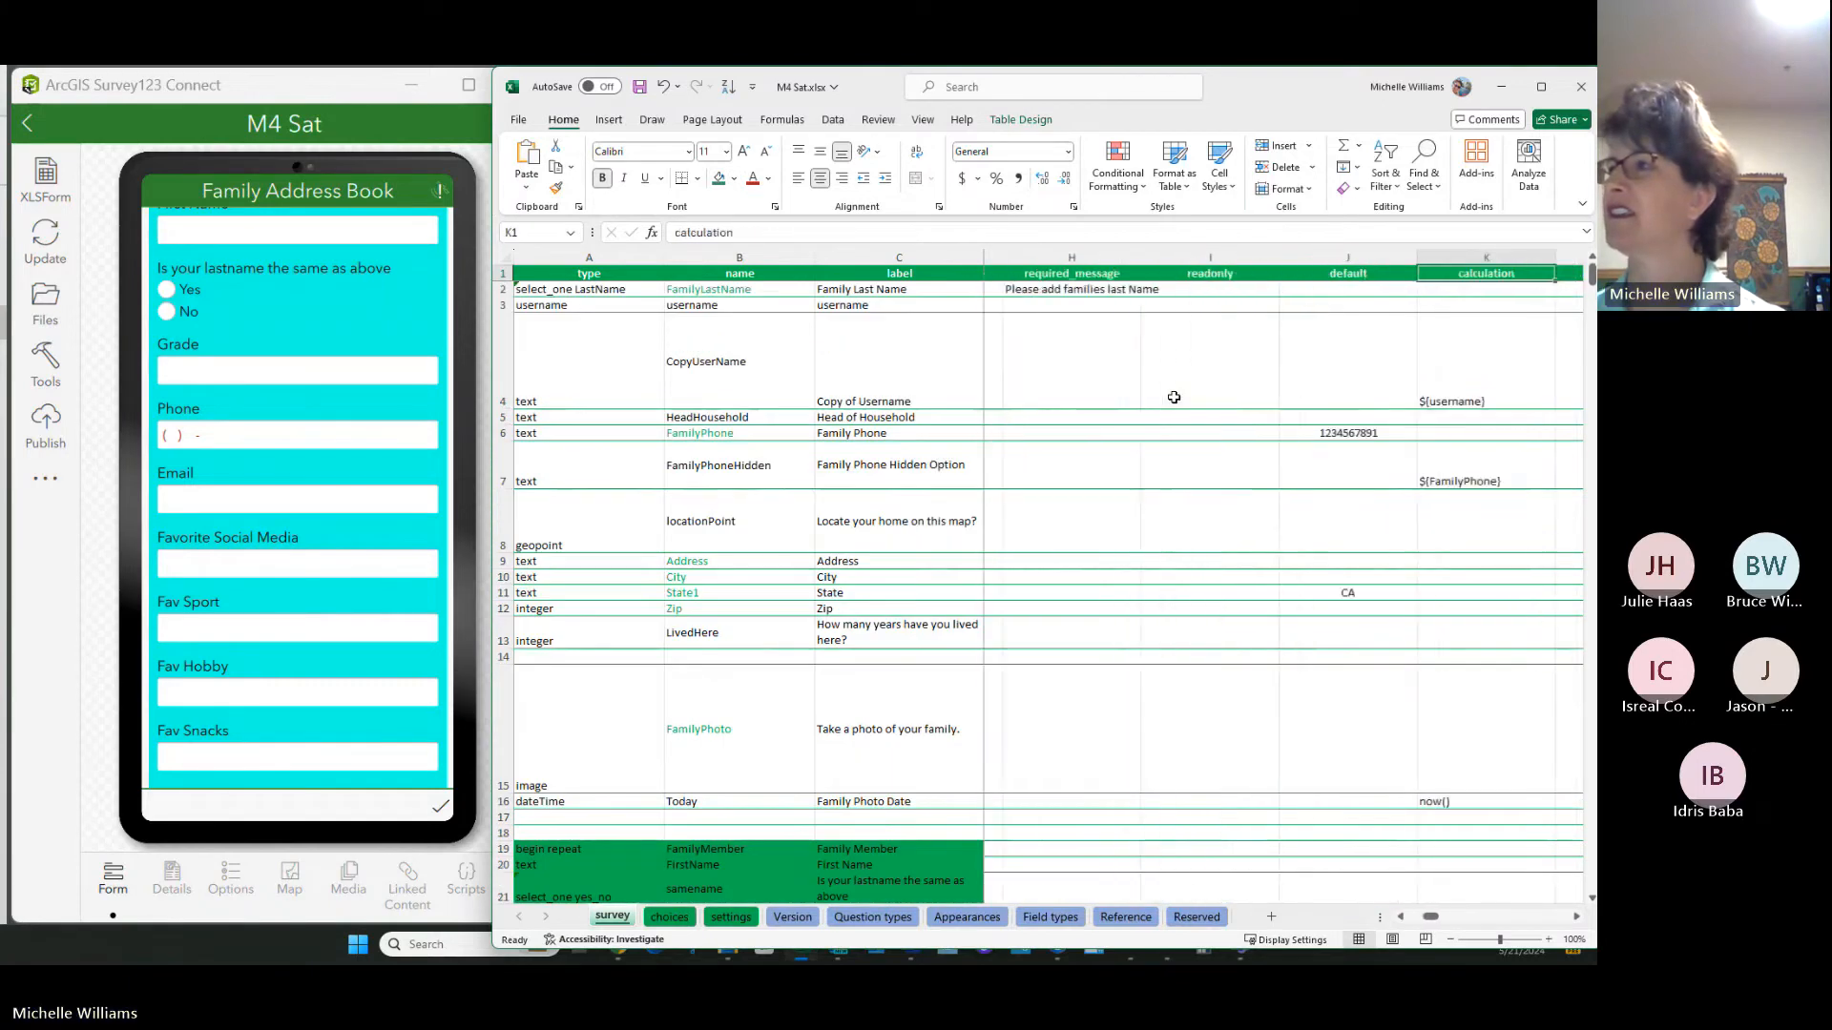
drag(1301, 260, 1455, 273)
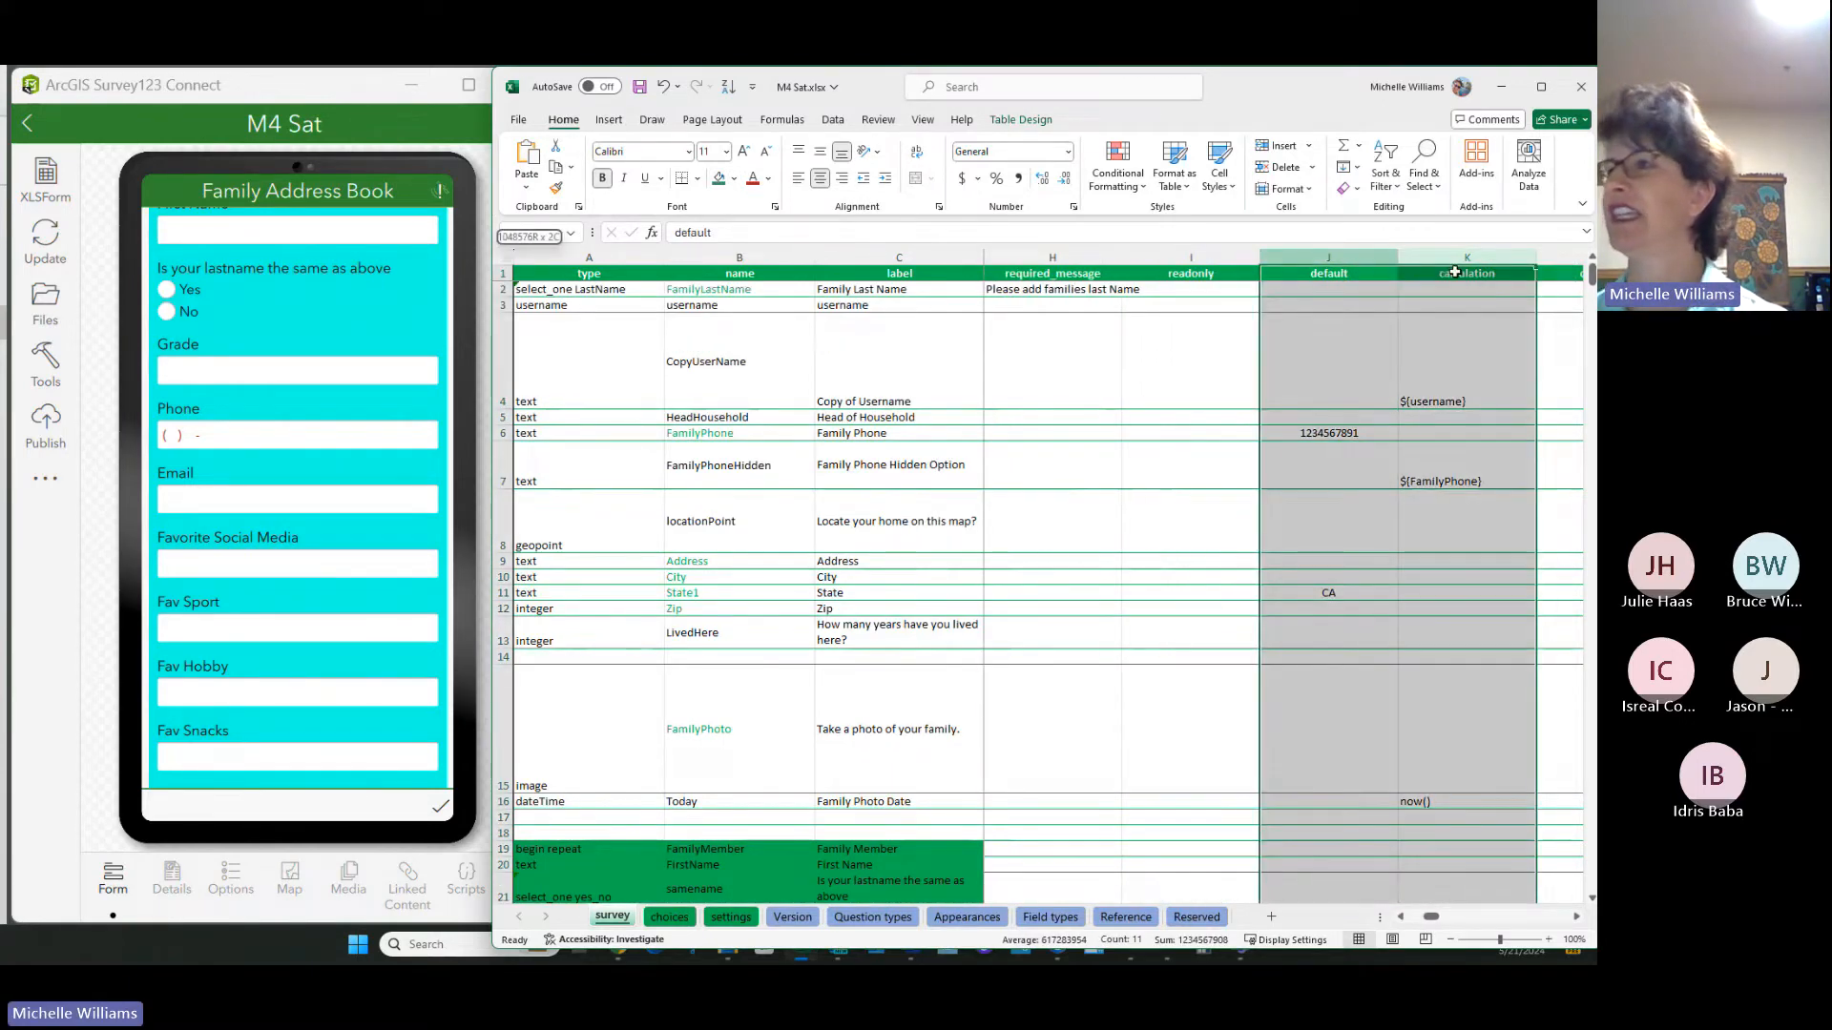
click(719, 179)
Step: Fill the bind::esri:fieldLength column of the survey sheet green
click(1270, 328)
key(Right)
key(Right)
key(Right)
key(Right)
key(Right)
key(Right)
key(Right)
key(Right)
key(Right)
key(Right)
key(Right)
key(Right)
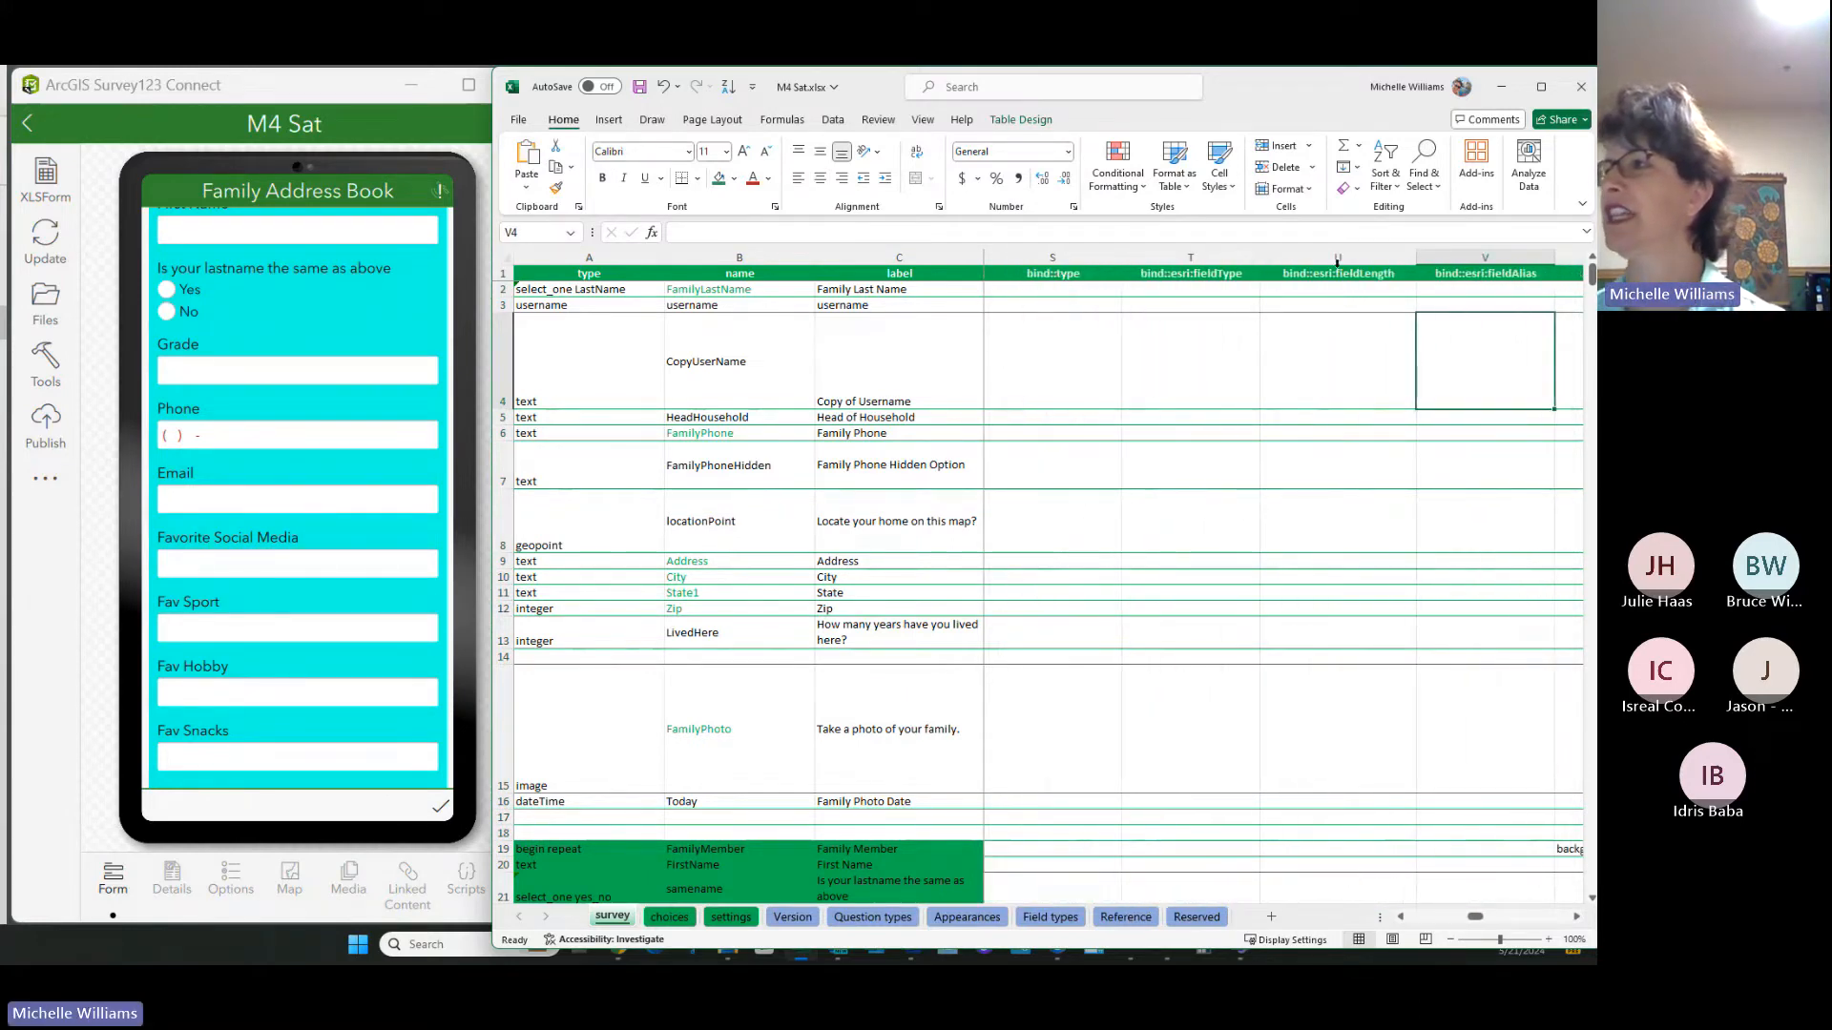
click(1336, 260)
click(719, 179)
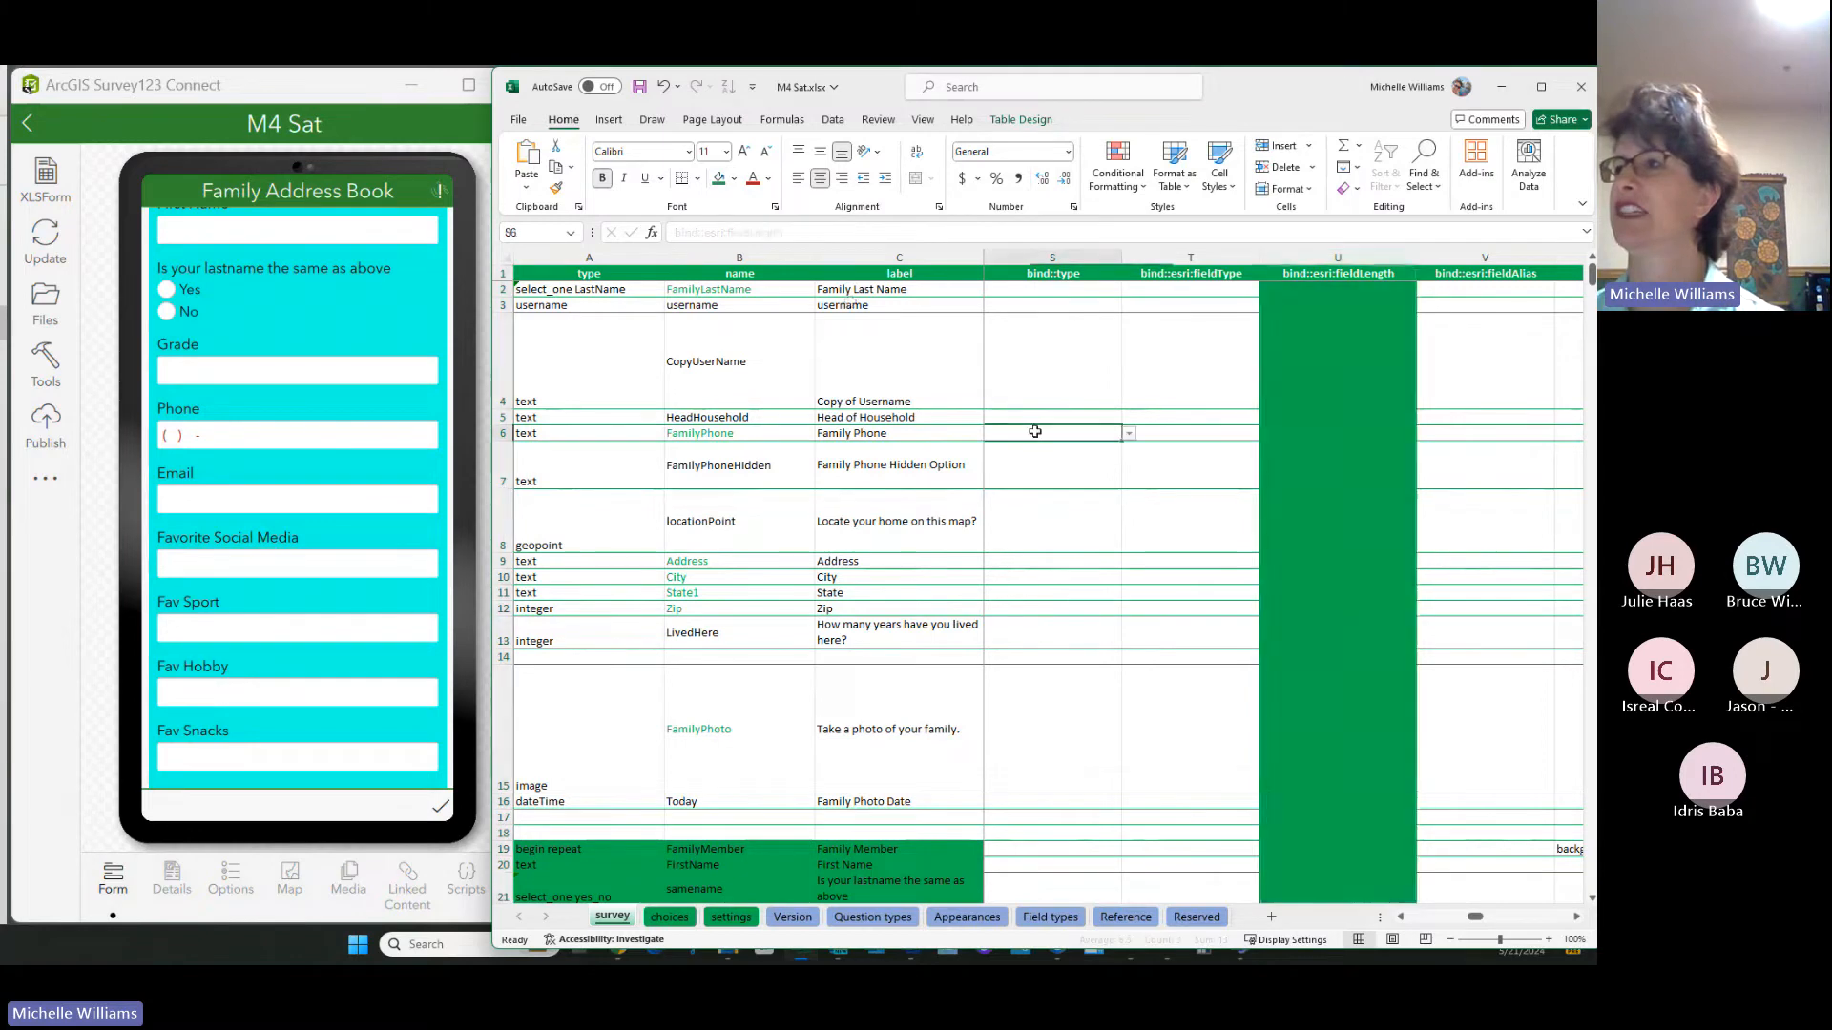
click(1035, 431)
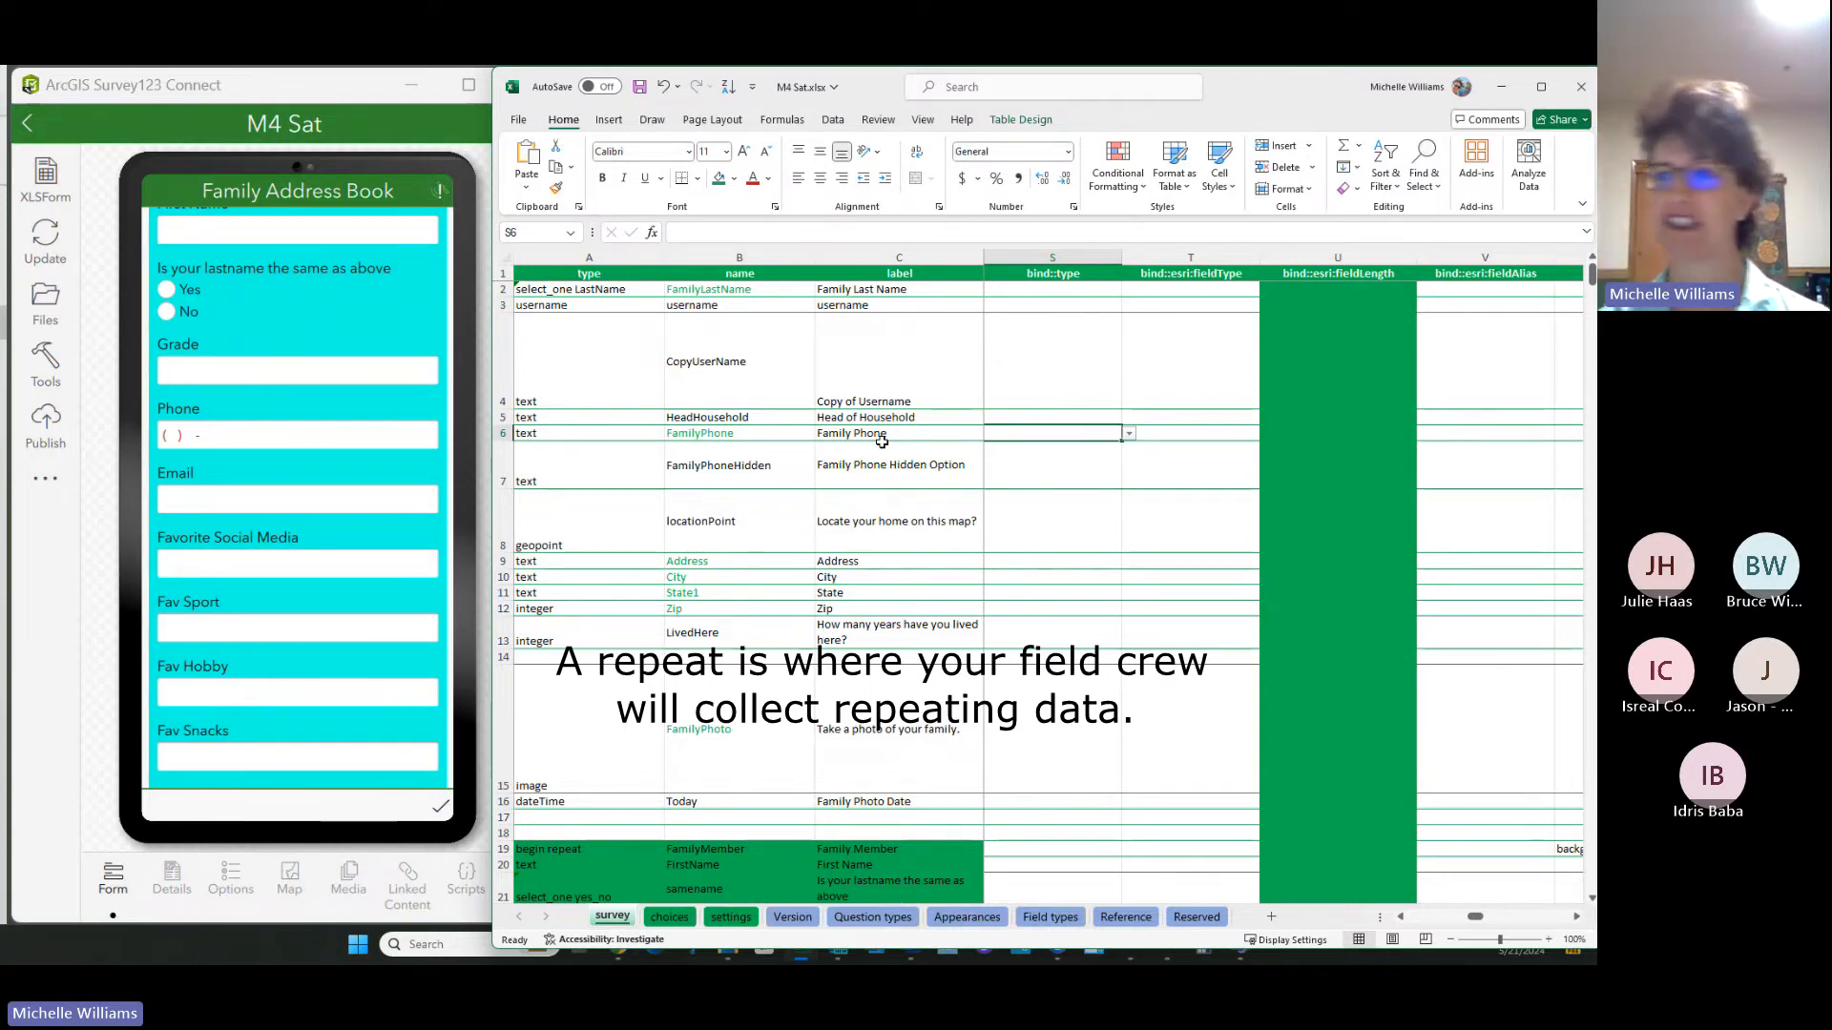
Step: Enter "inspection status" as the label in blank row 17, below Family Photo Date
scroll(882, 441, down, 2)
click(916, 580)
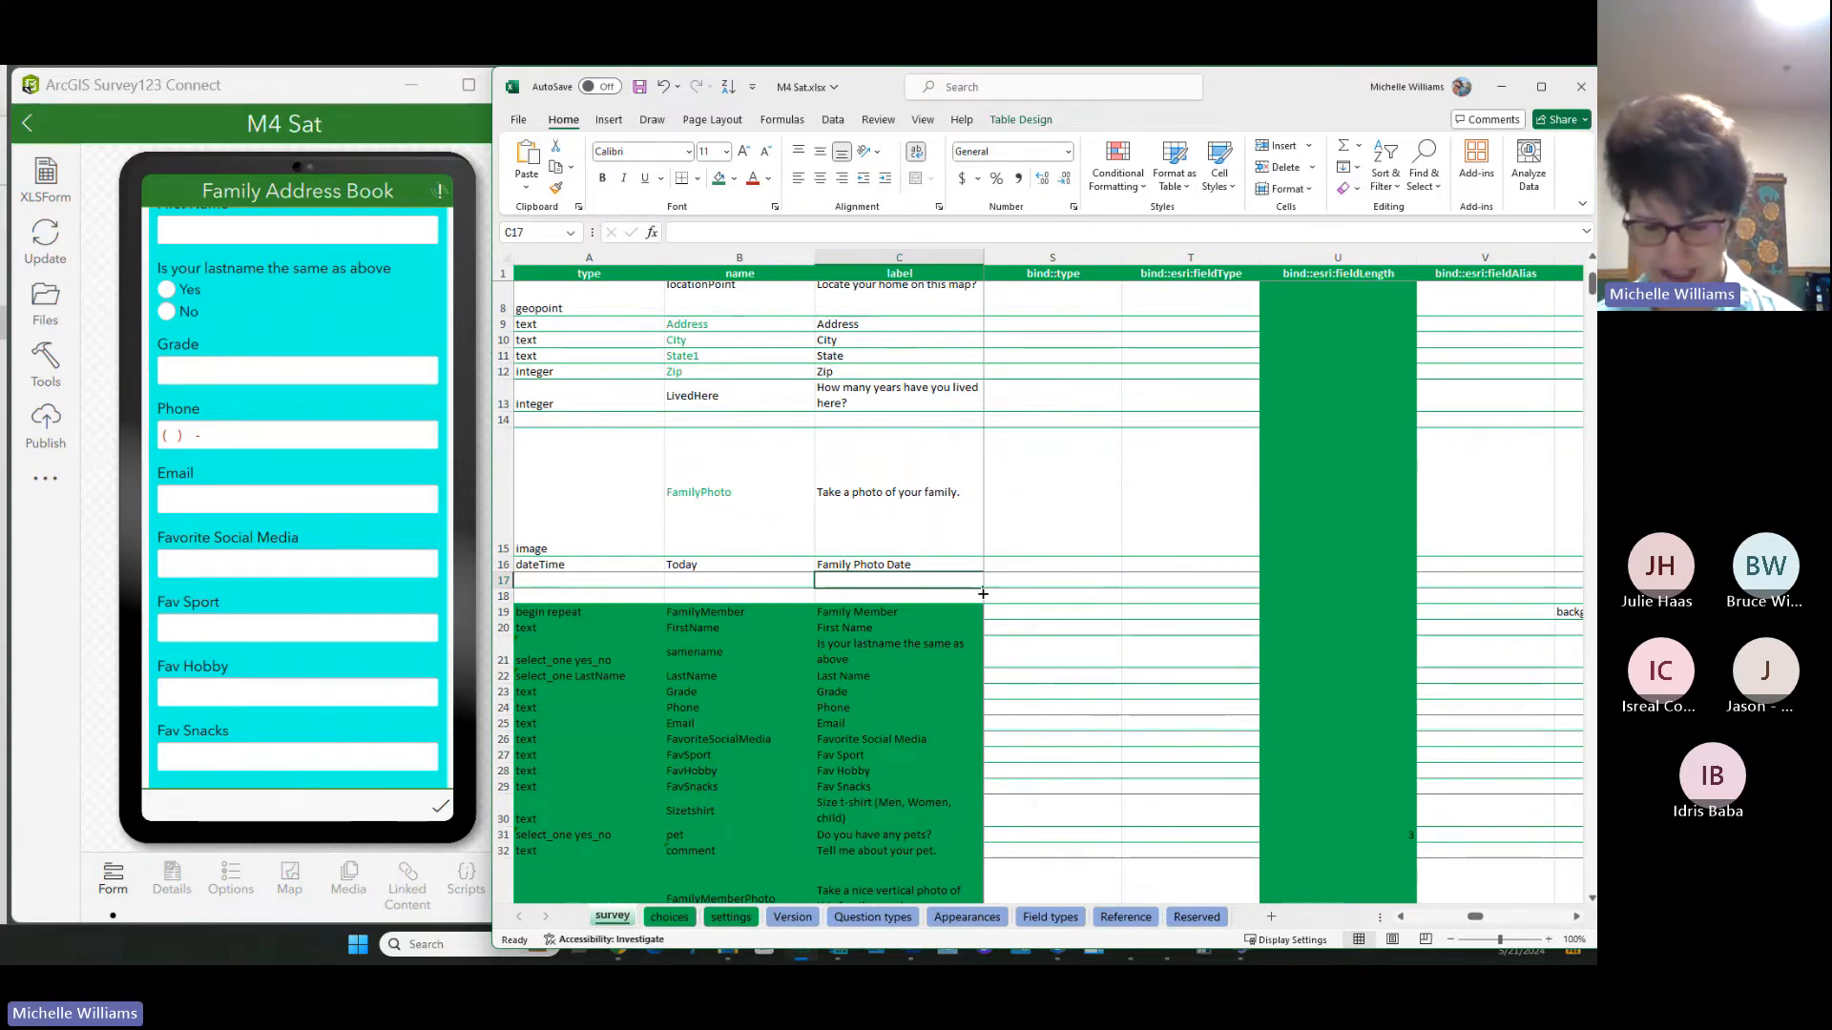
text(inspection)
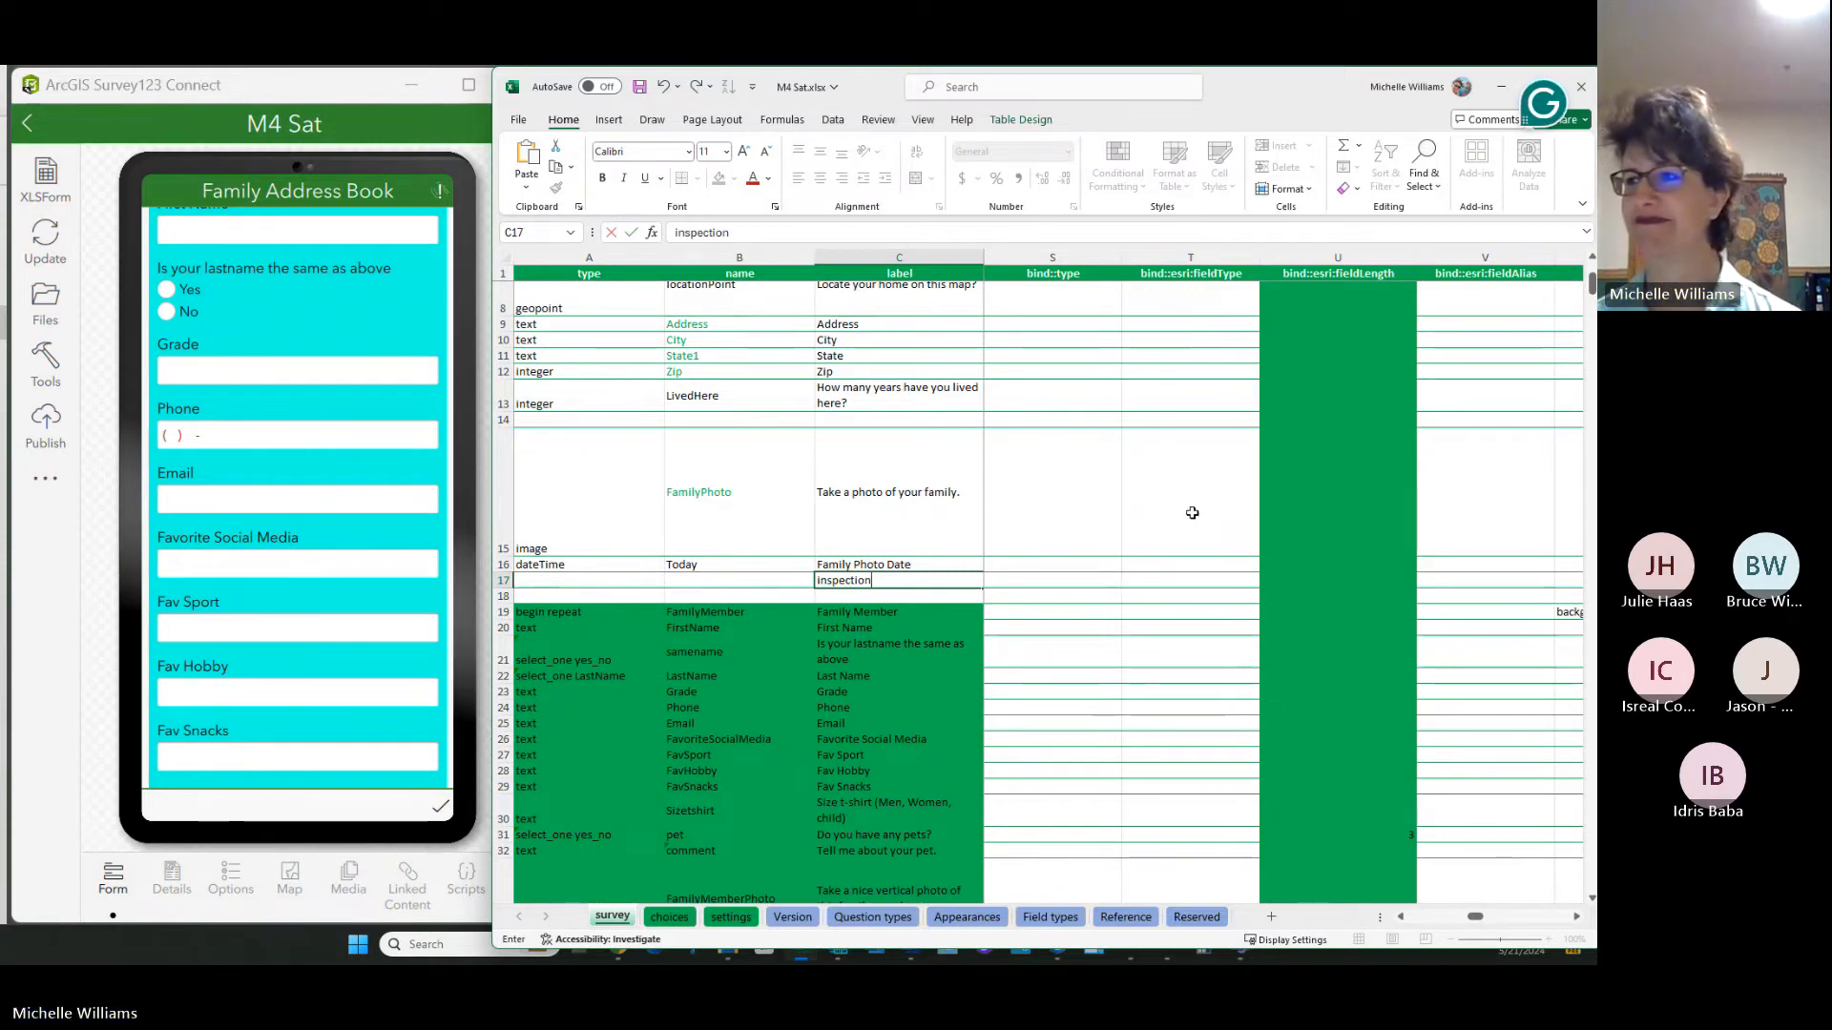
text( sta)
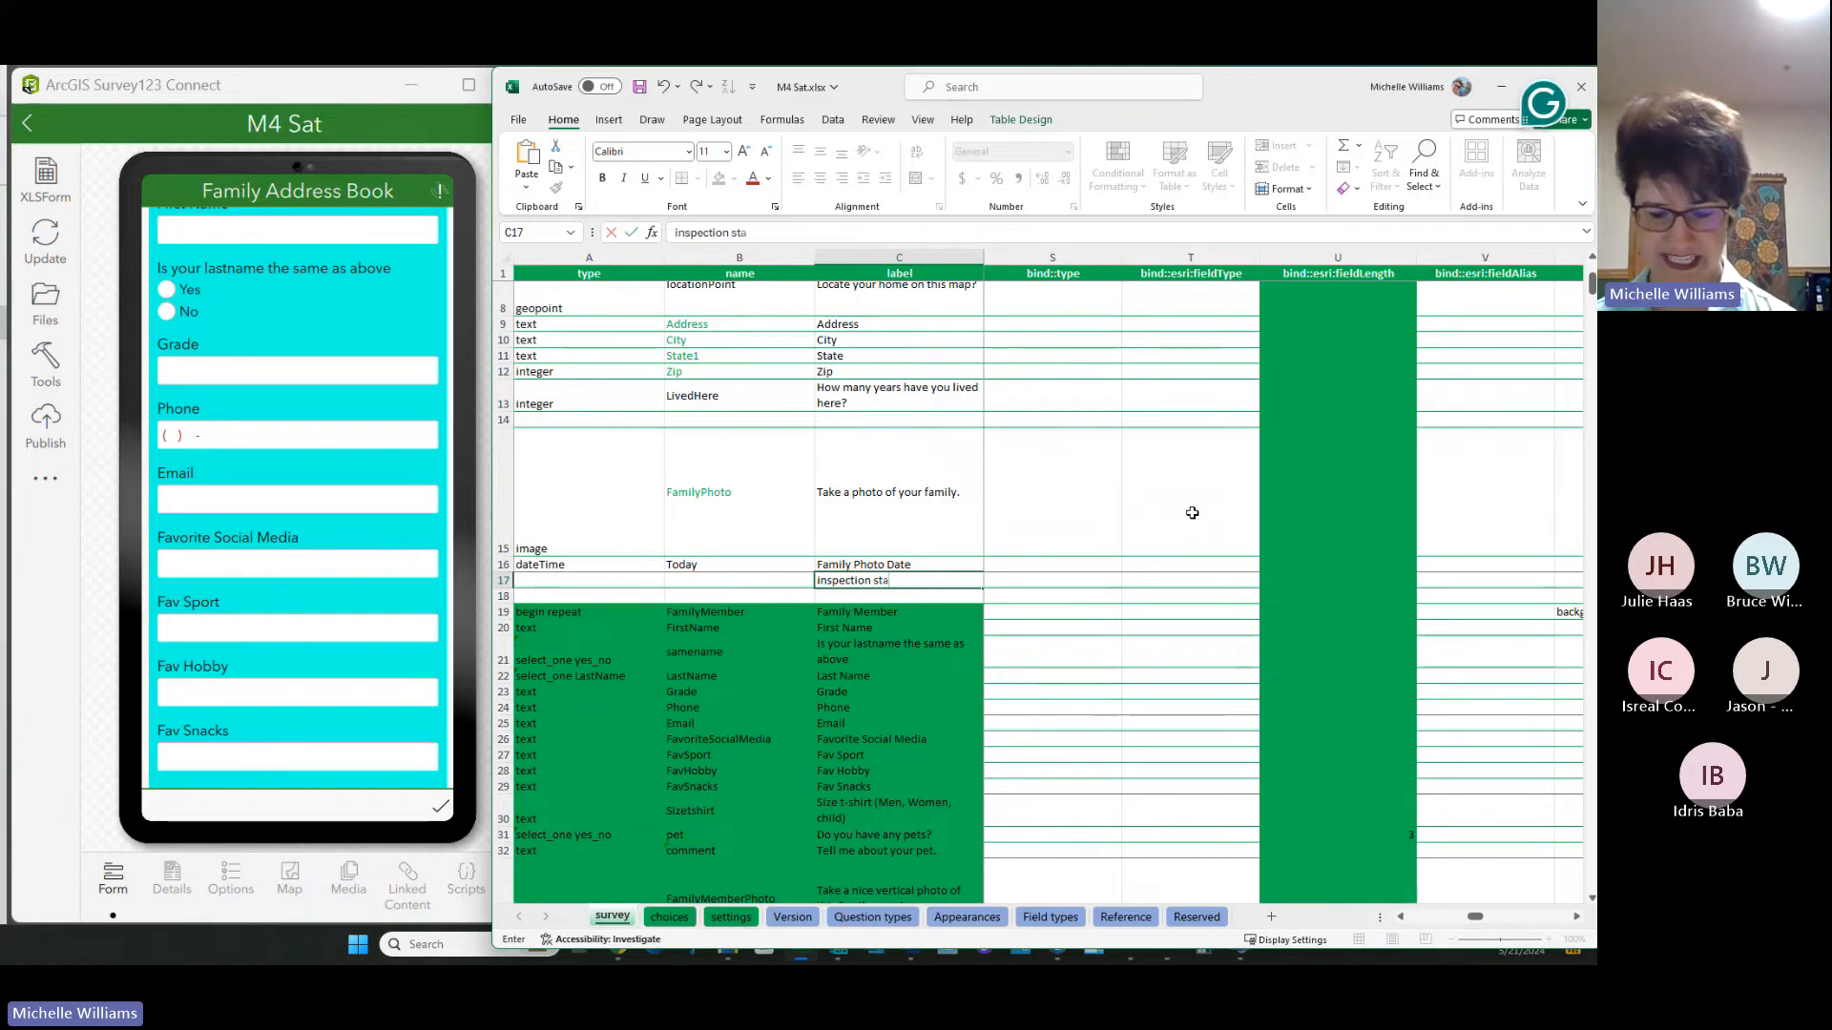
text(t)
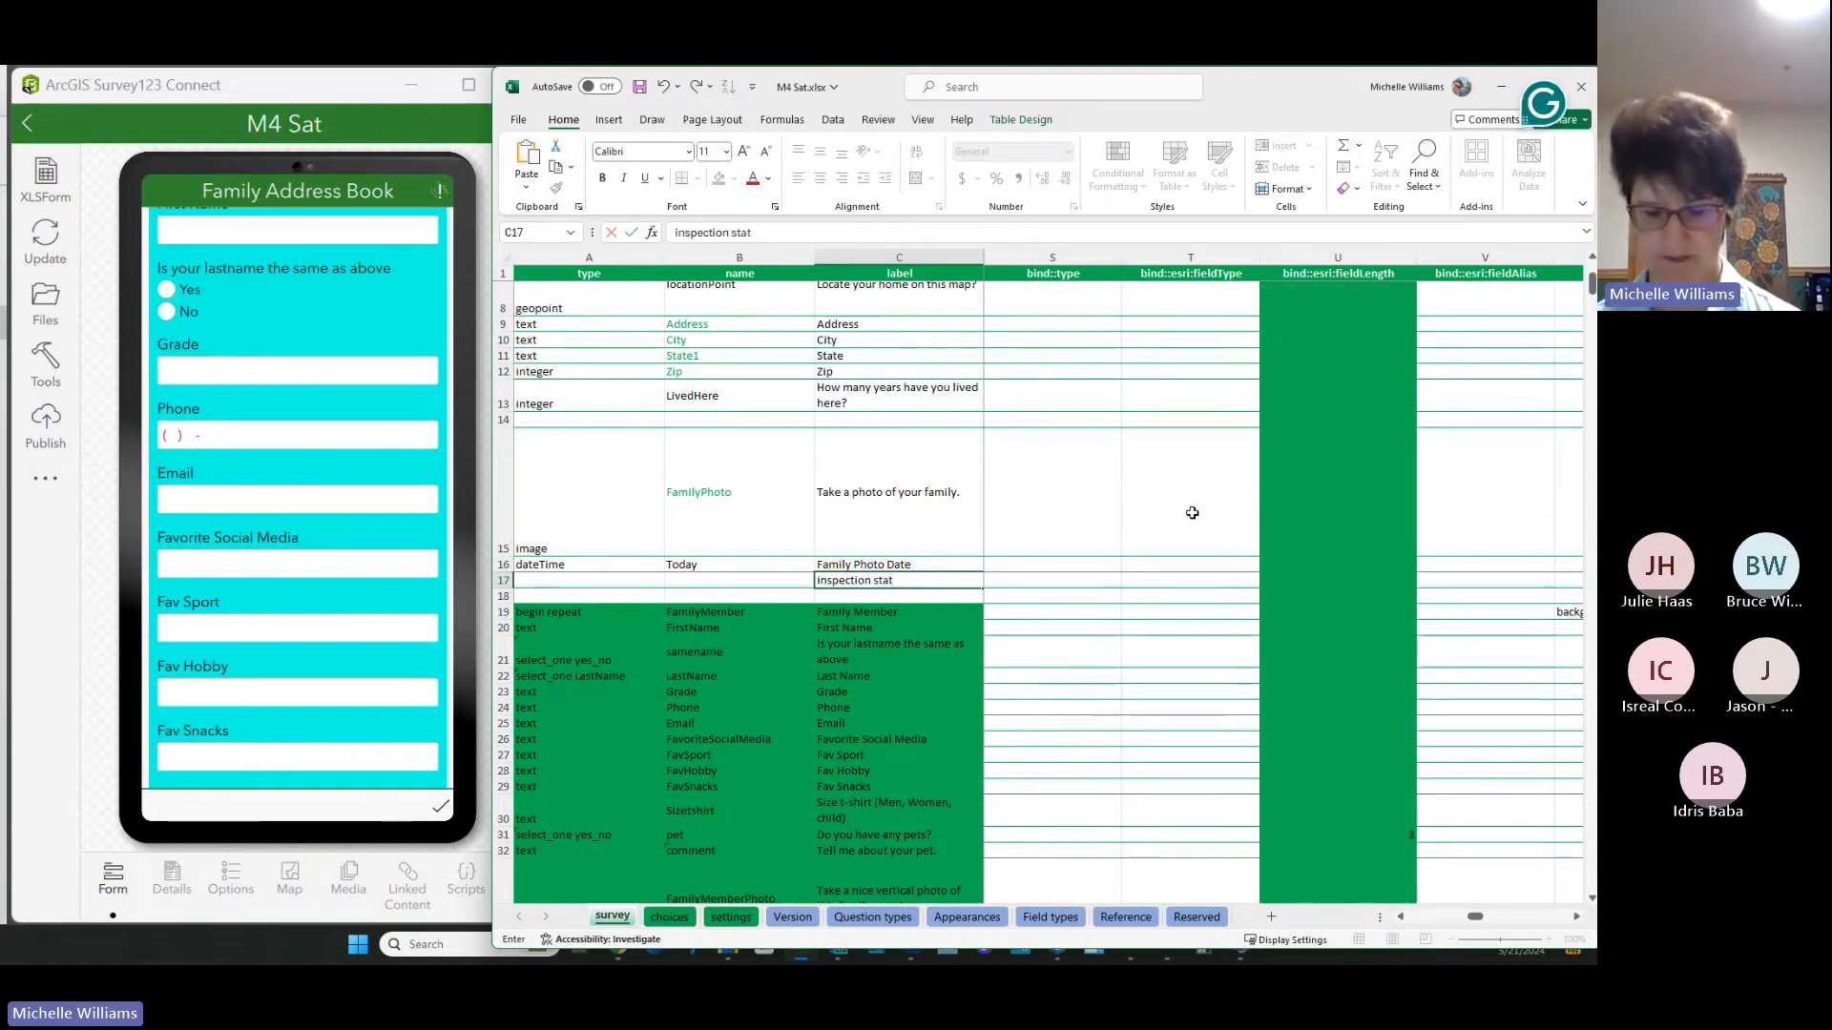
text(us)
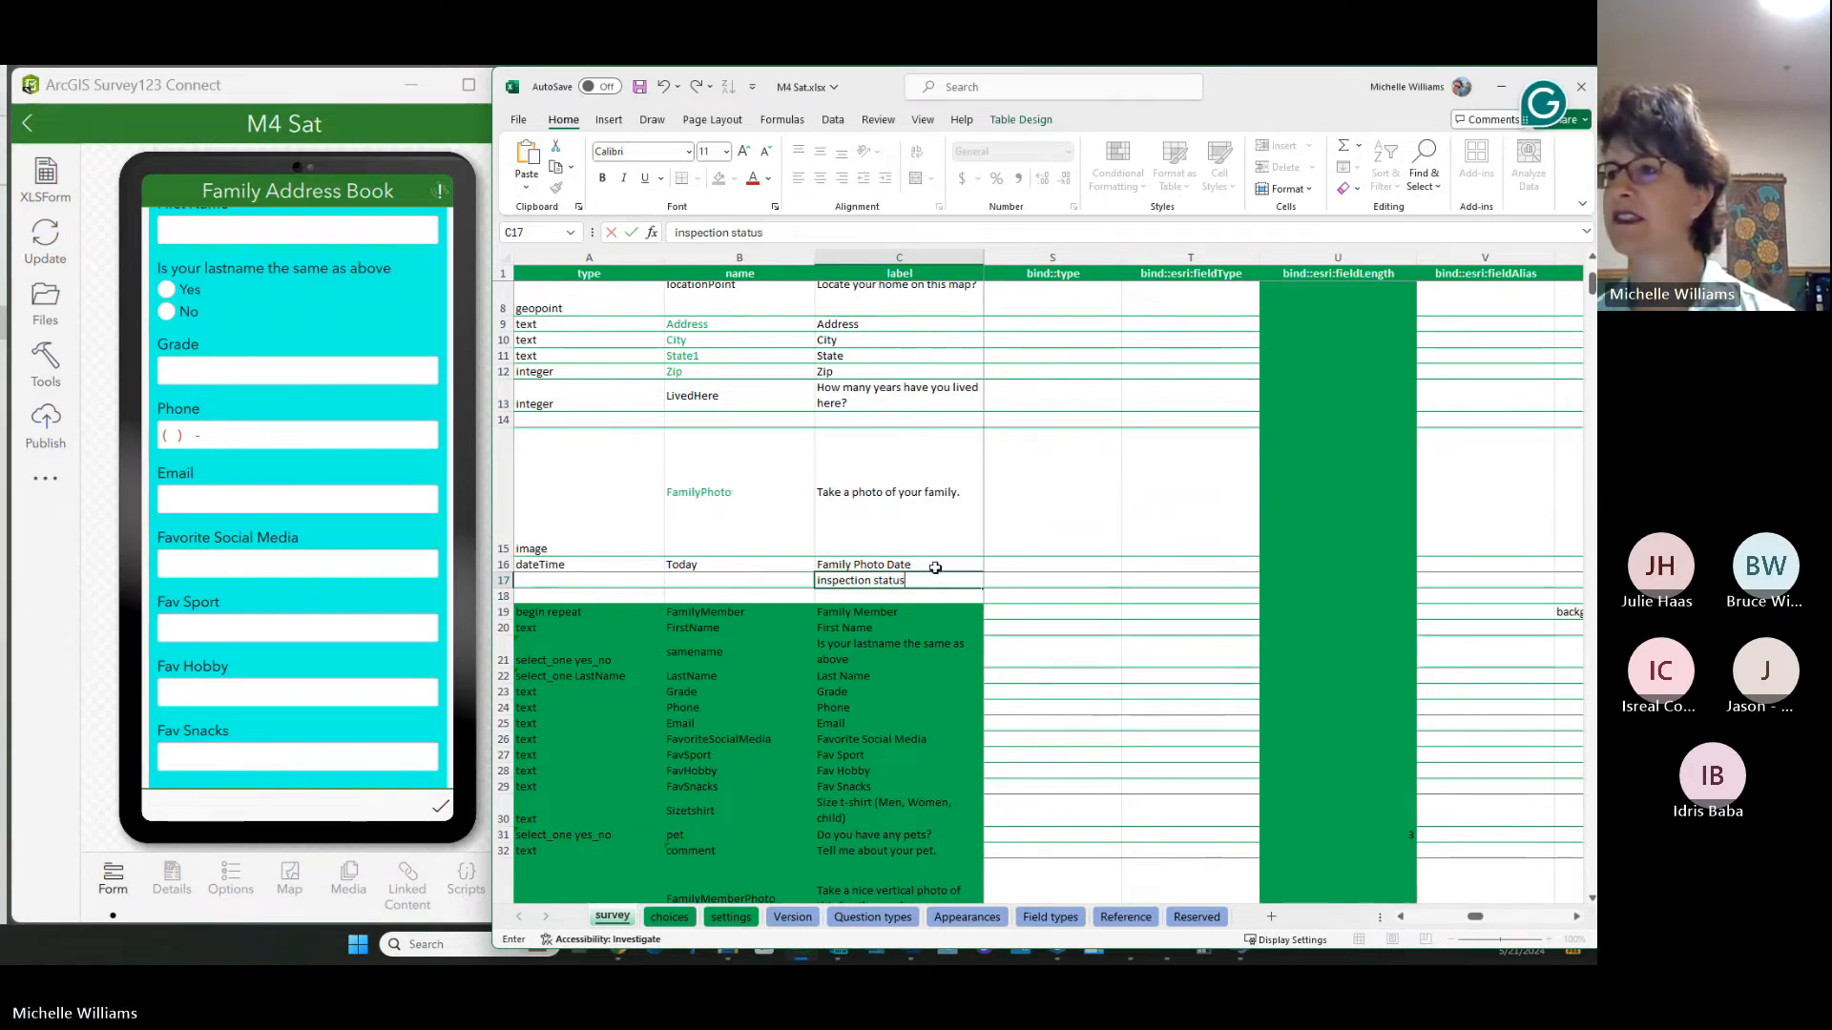
Step: Name the inspection status question "status" and set its type to text
click(705, 579)
text(s)
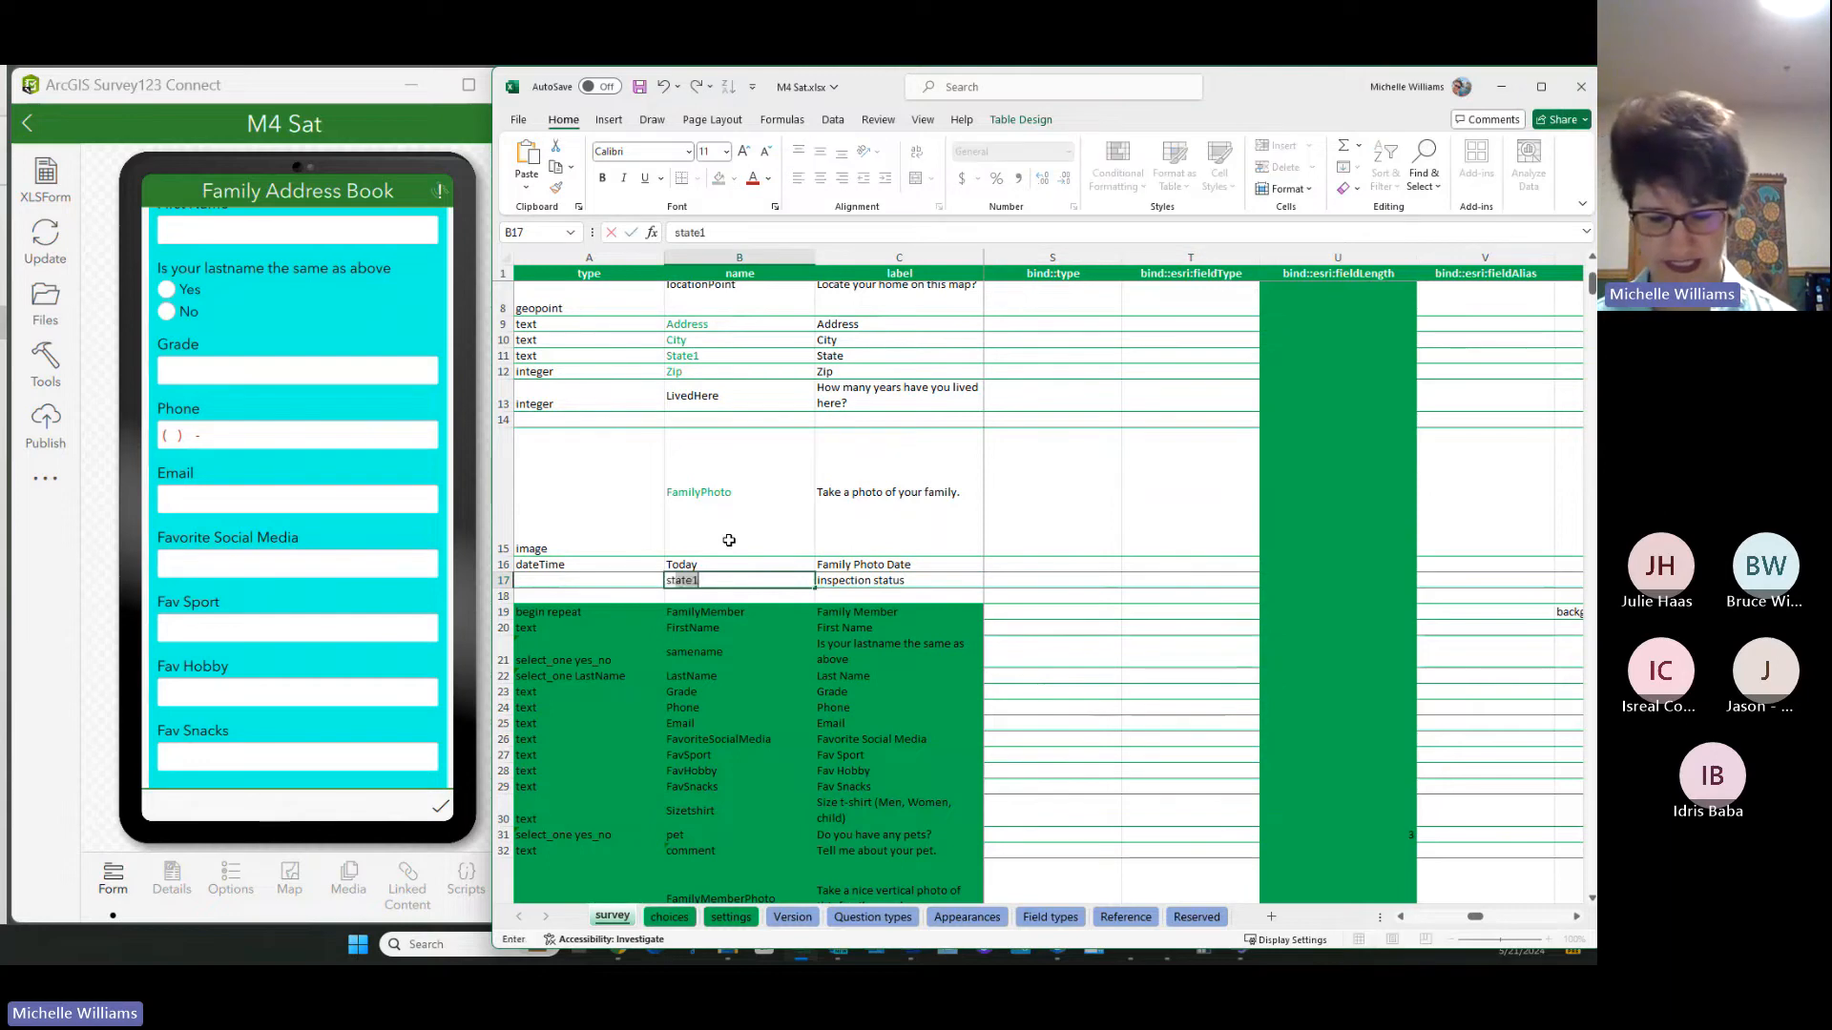
text(tattus)
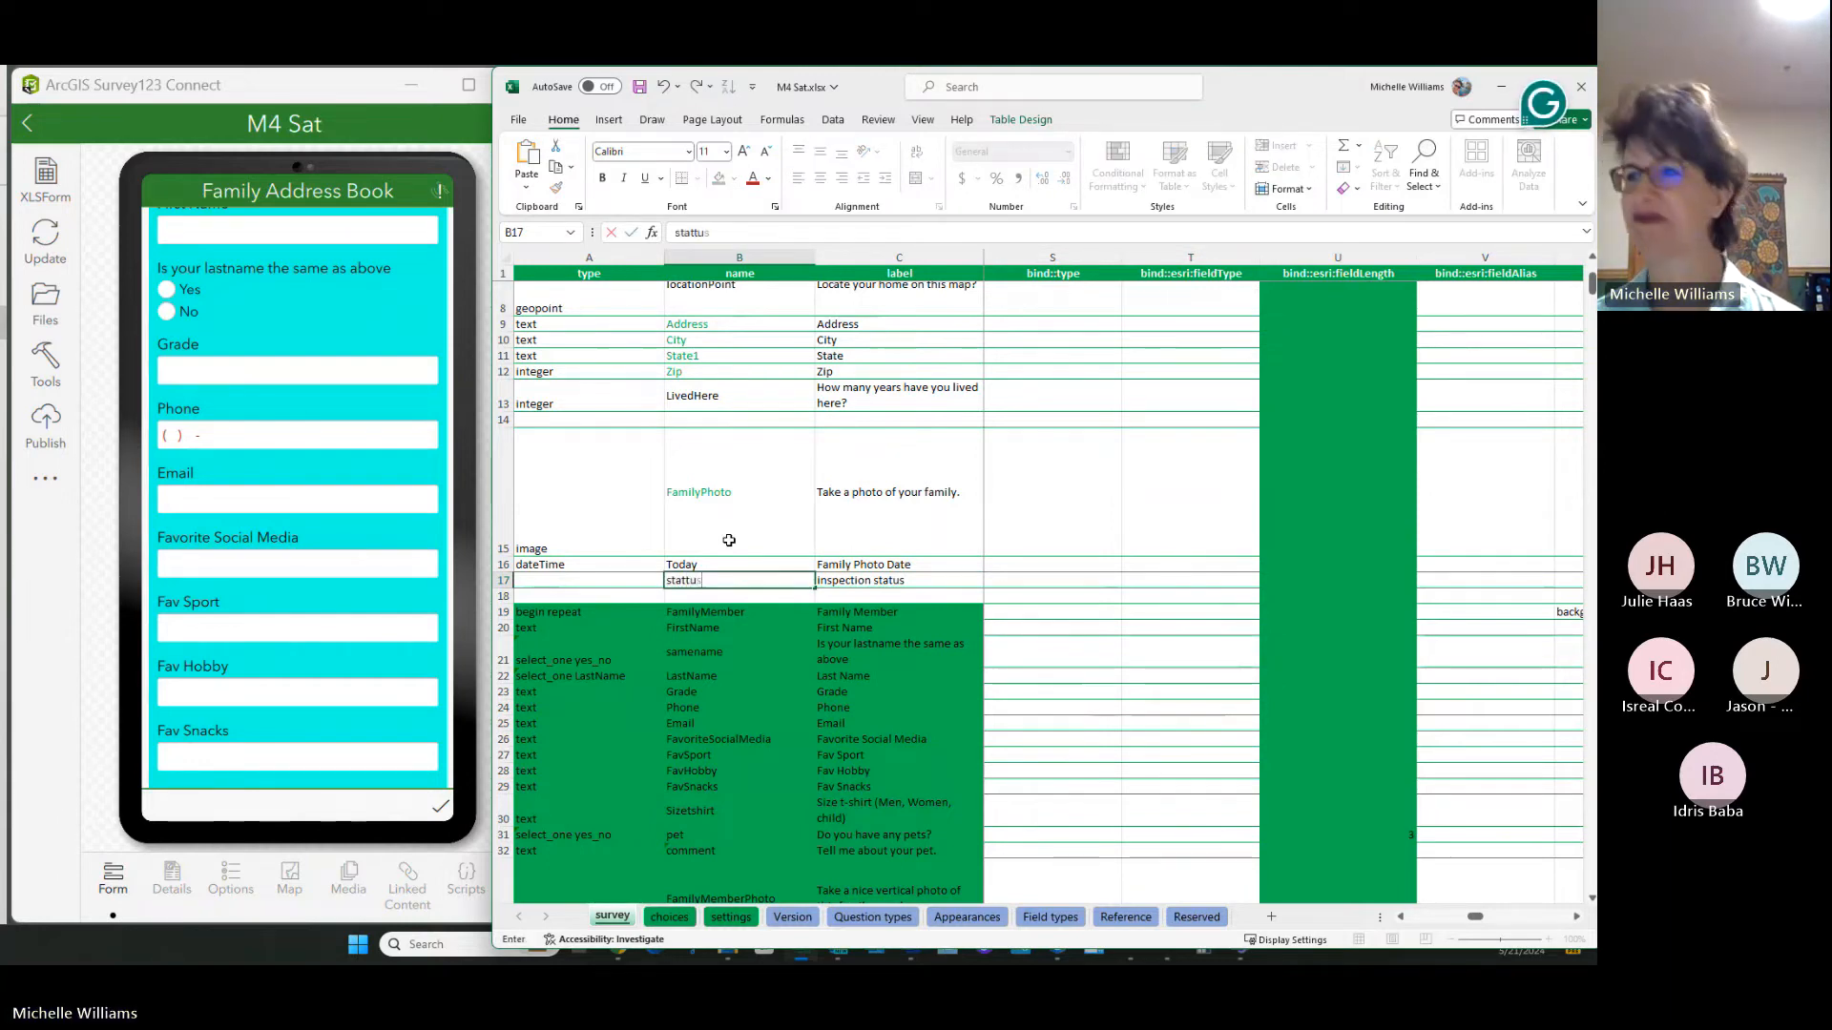
click(689, 582)
key(BackSpace)
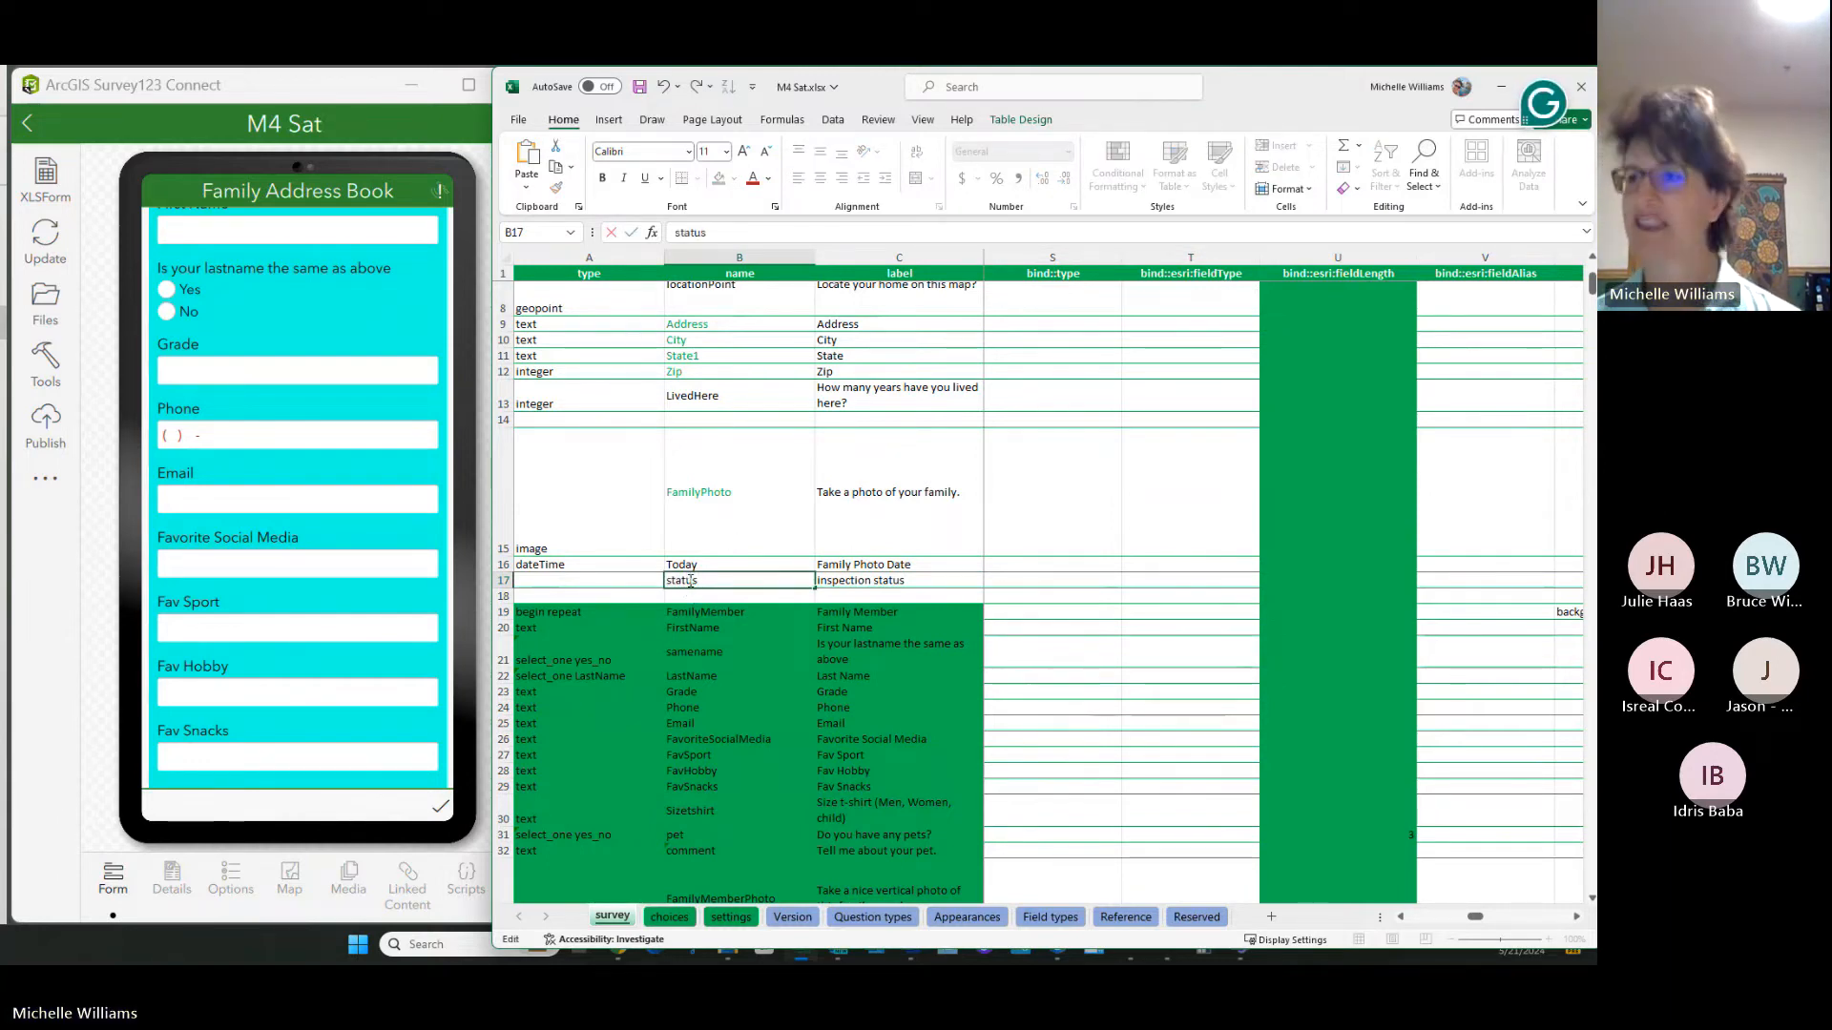
click(630, 584)
click(671, 581)
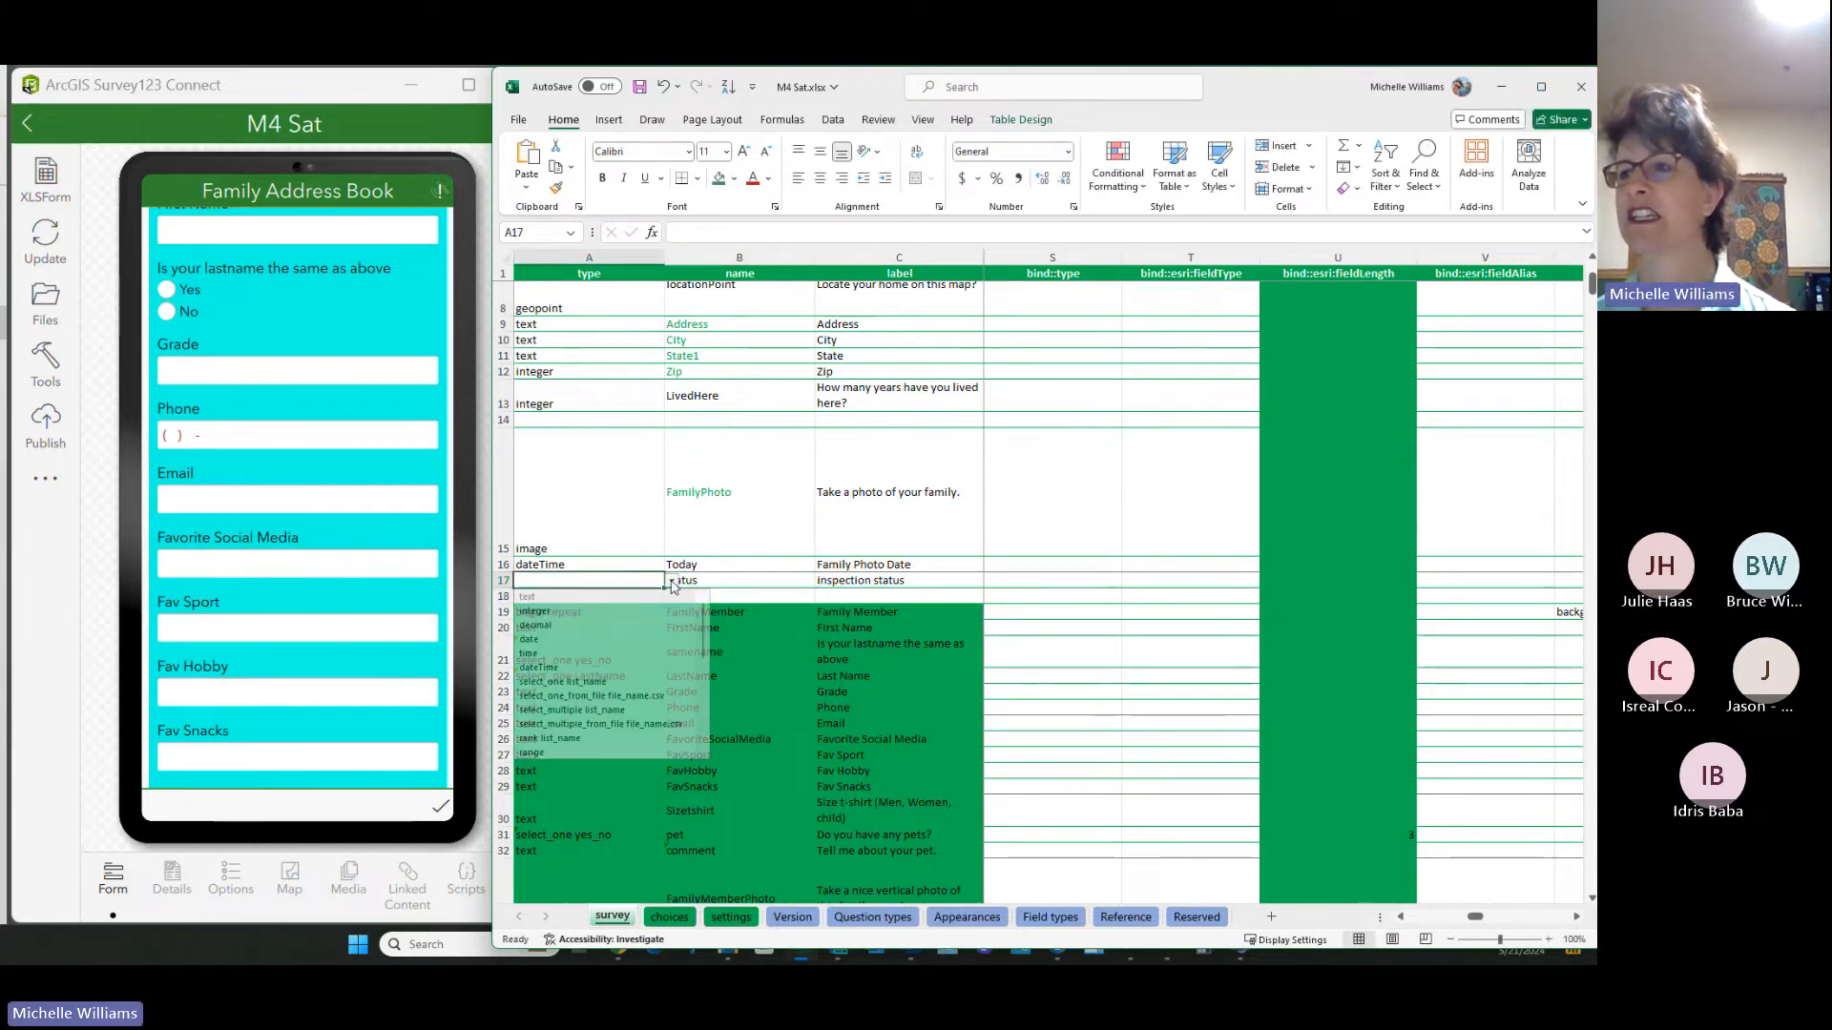
click(527, 596)
click(1165, 675)
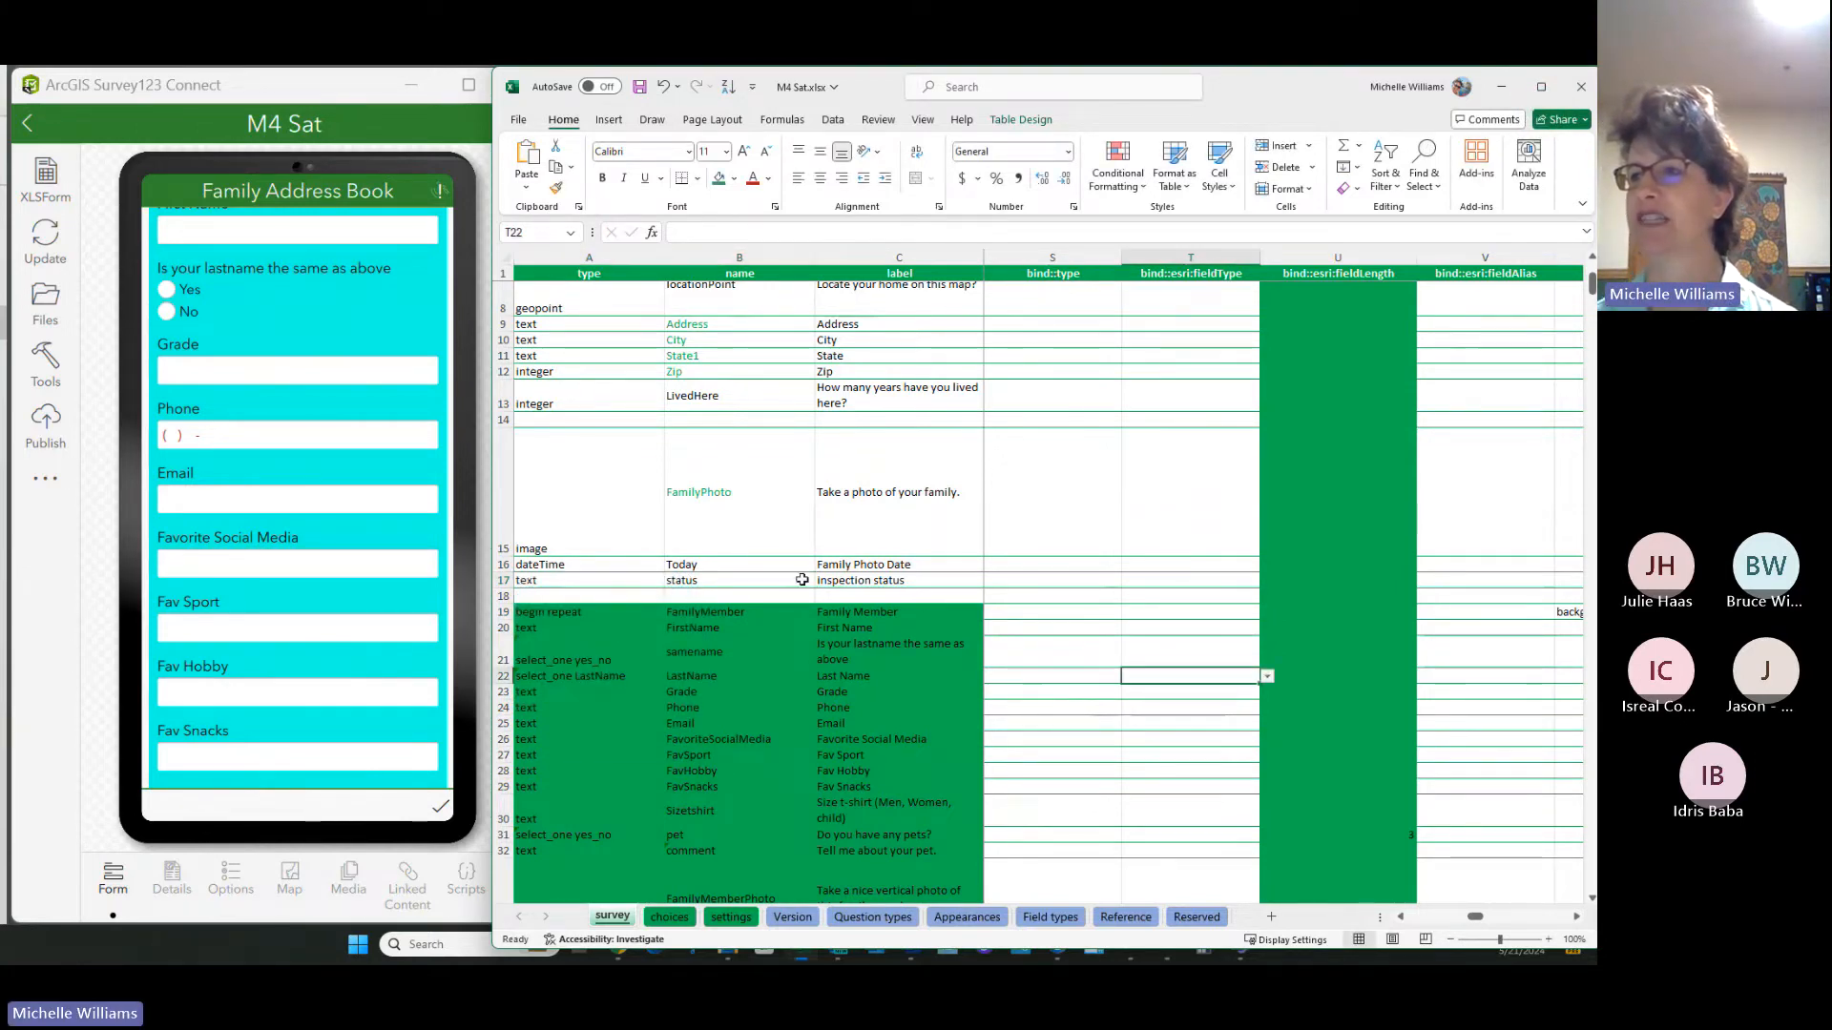
Step: Insert a blank row above the Grow question inside the FamilyMember repeat
scroll(698, 615, down, 3)
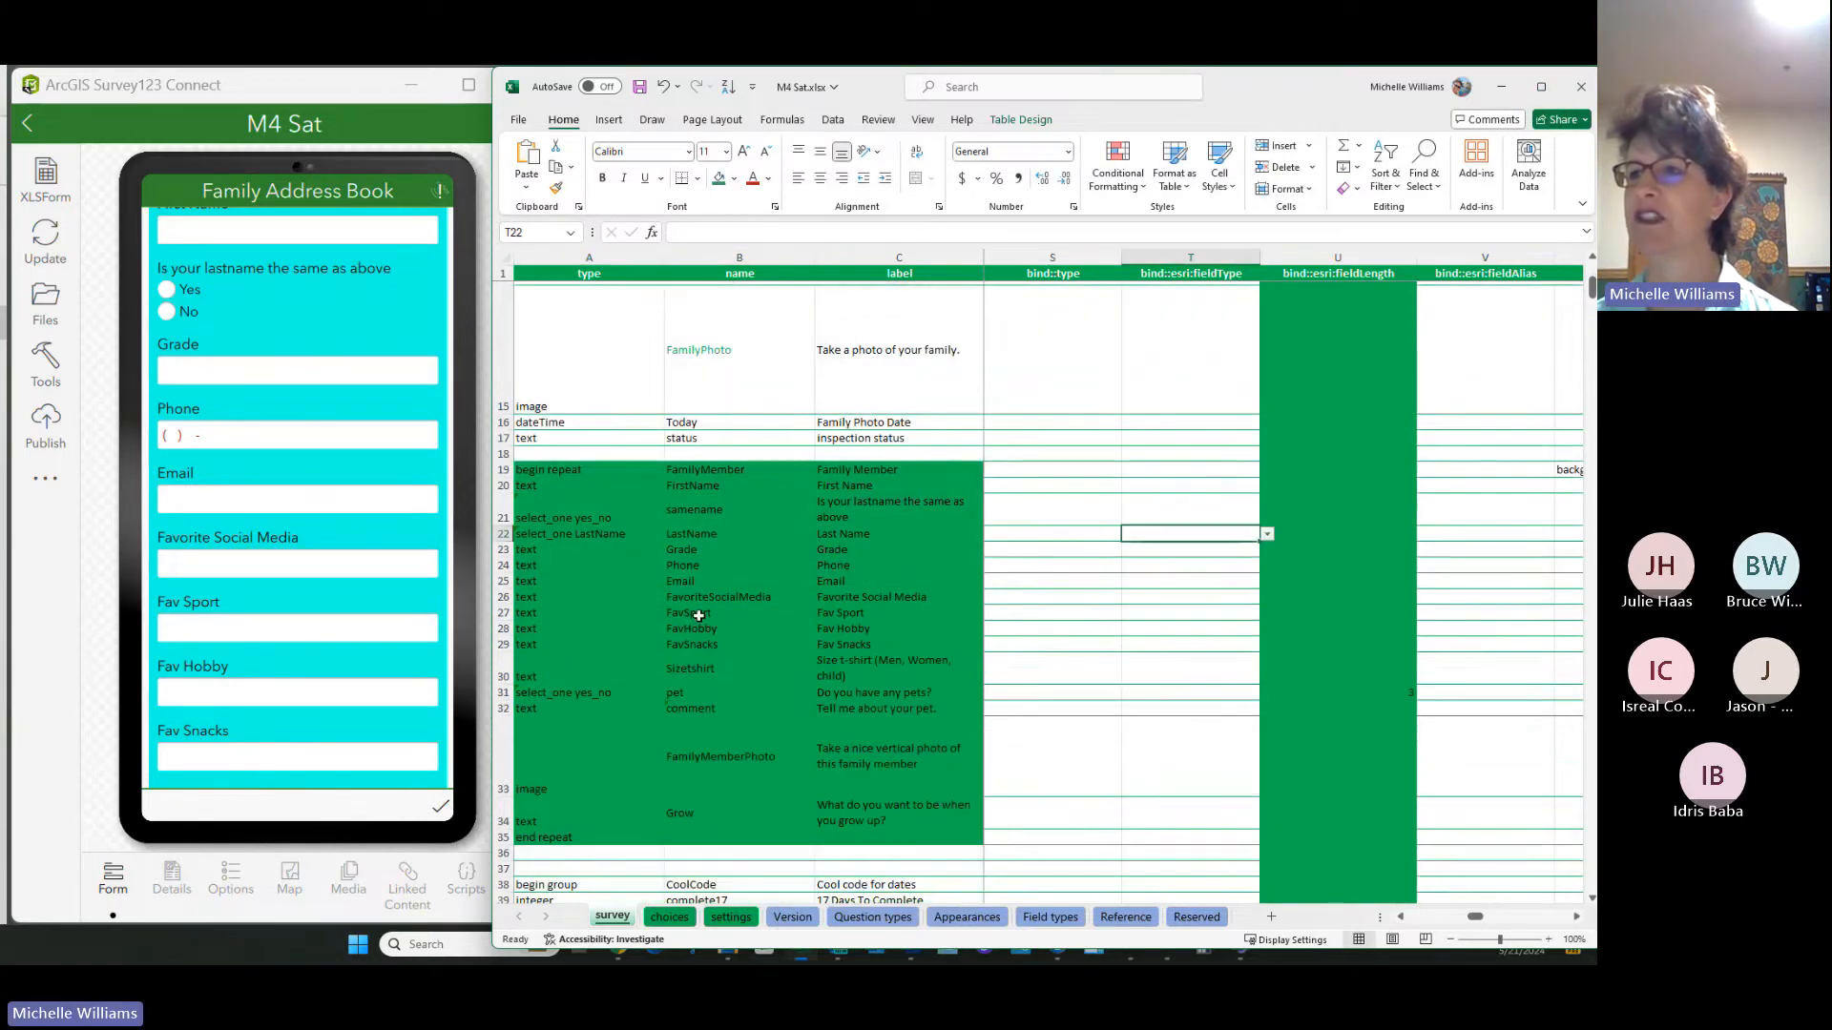
click(504, 819)
right_click(503, 819)
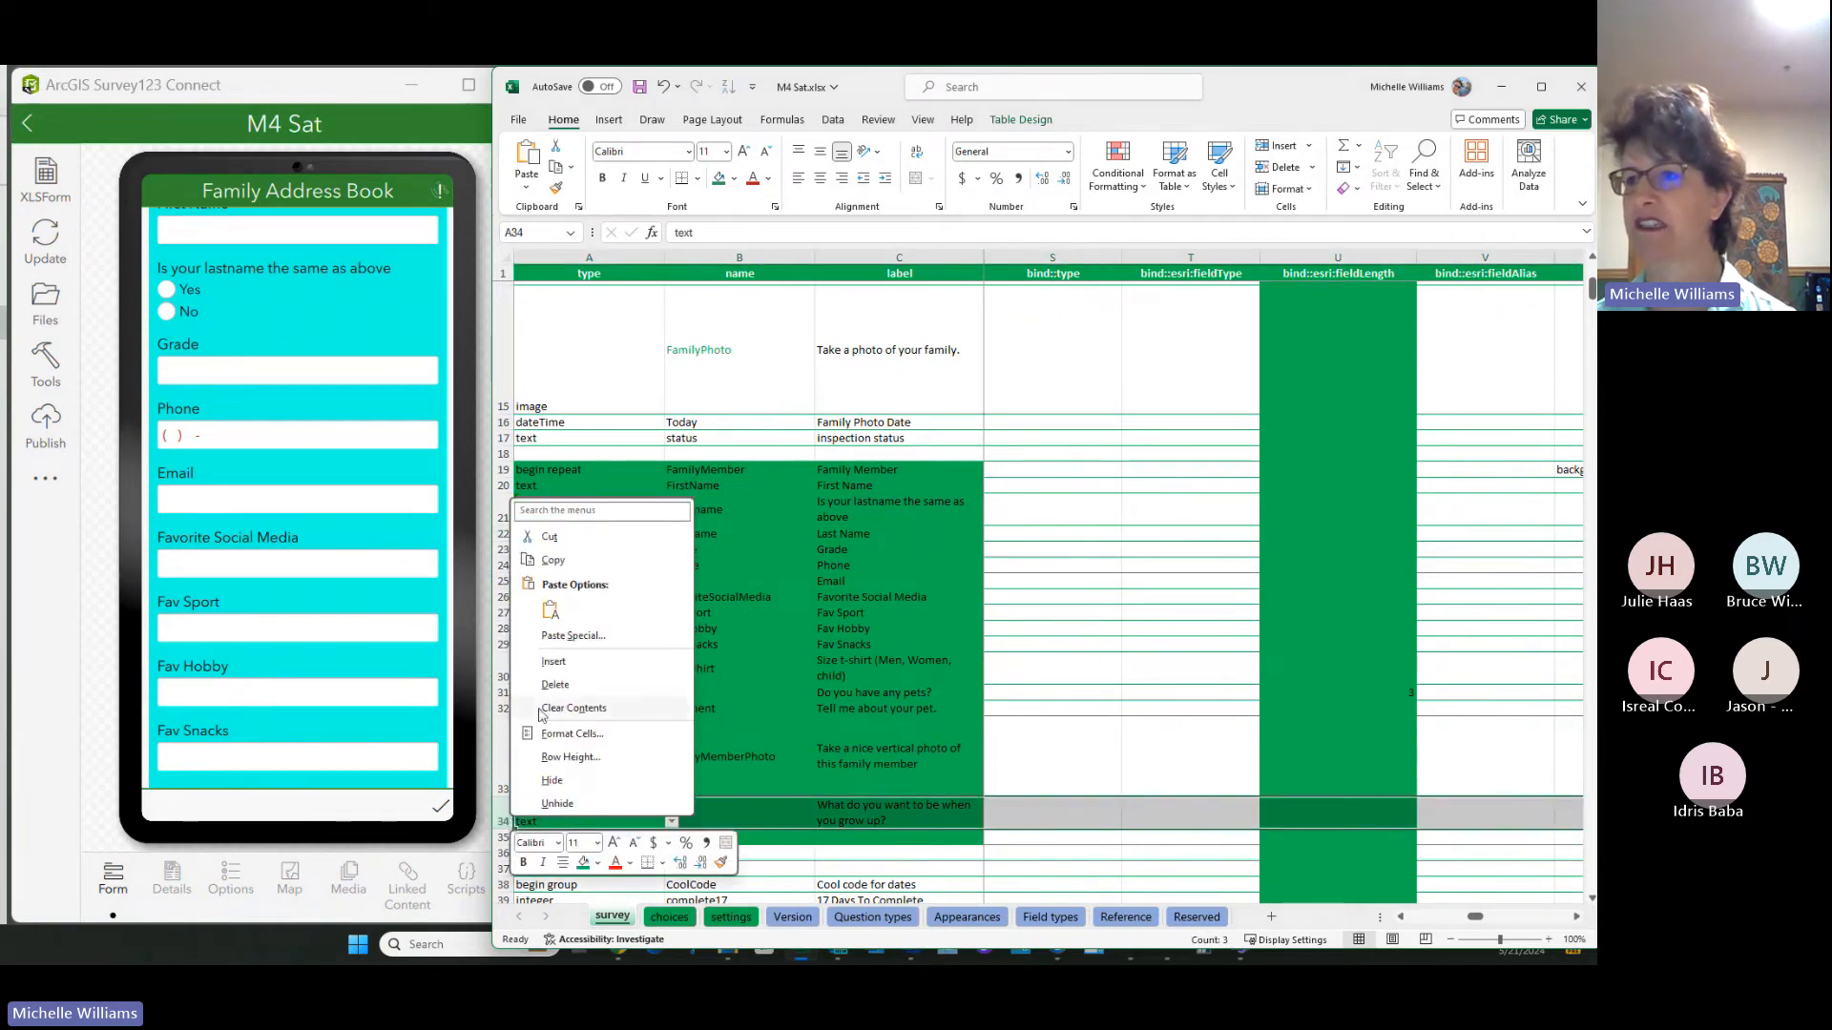
click(647, 674)
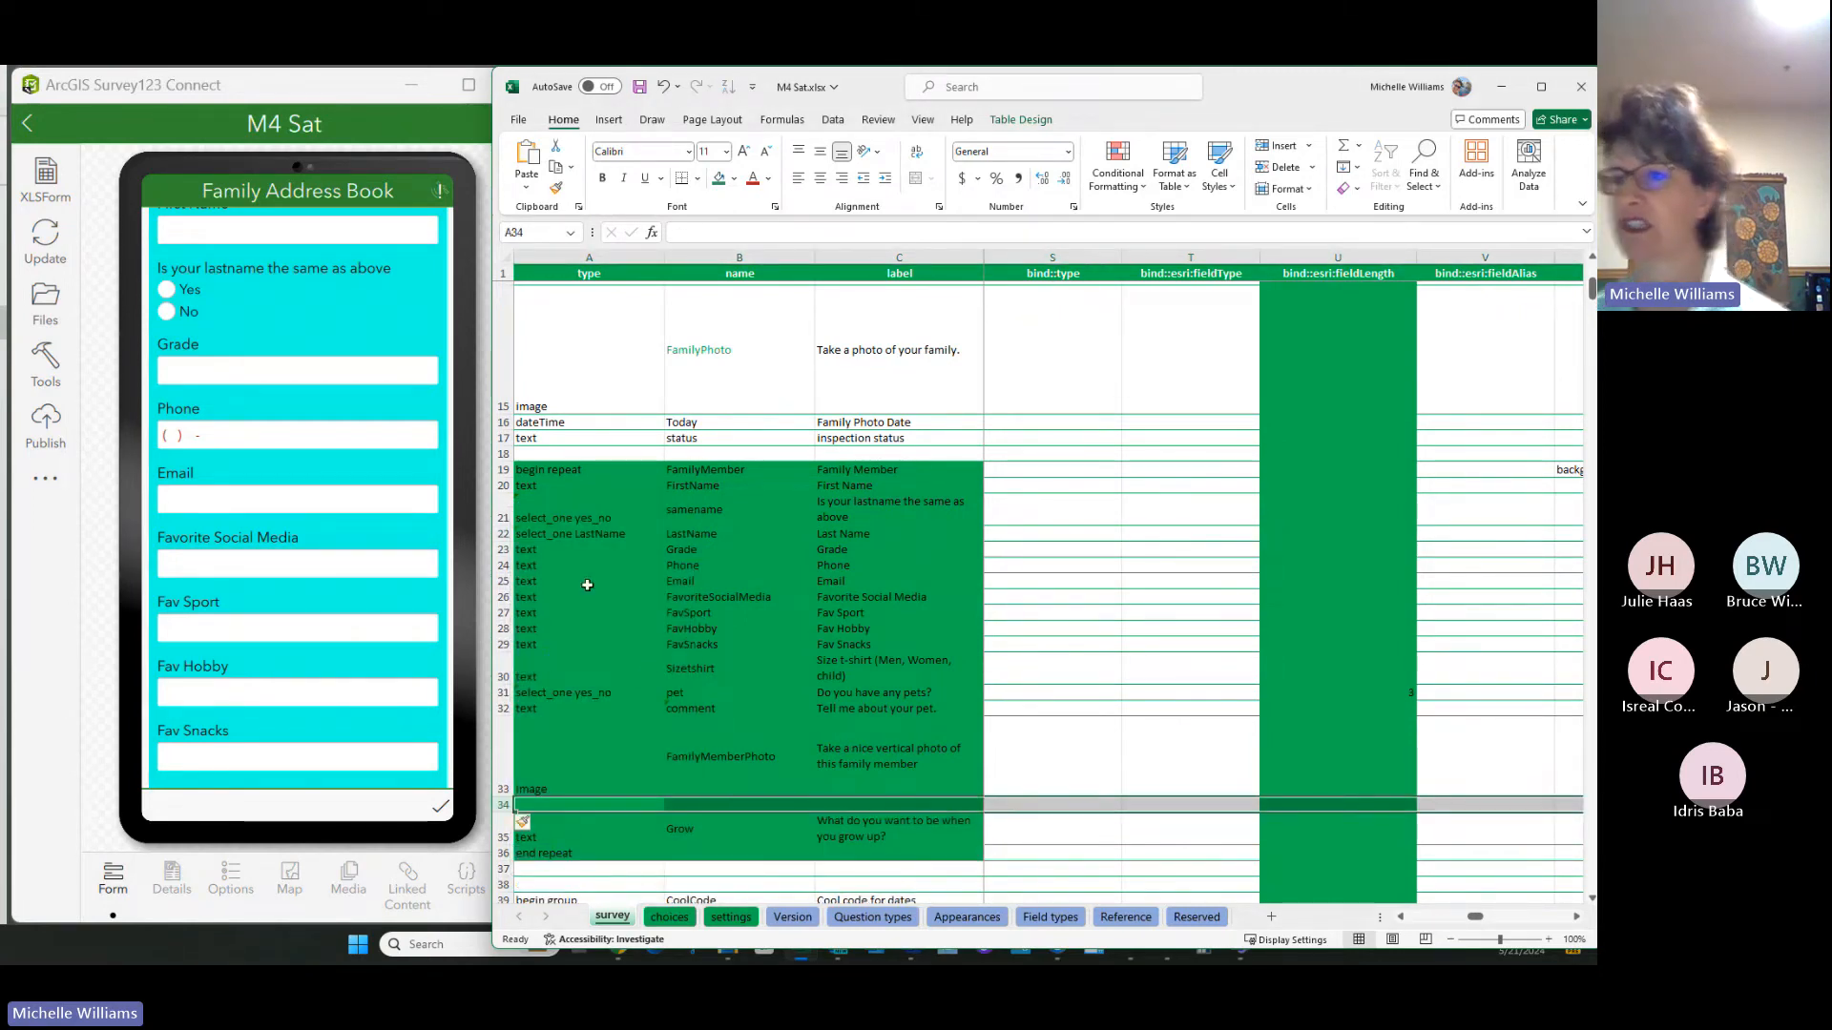
Step: Copy the inspection status row, paste it as values into blank row 34 inside the repeat, and name the copy "statusCopy"
click(502, 438)
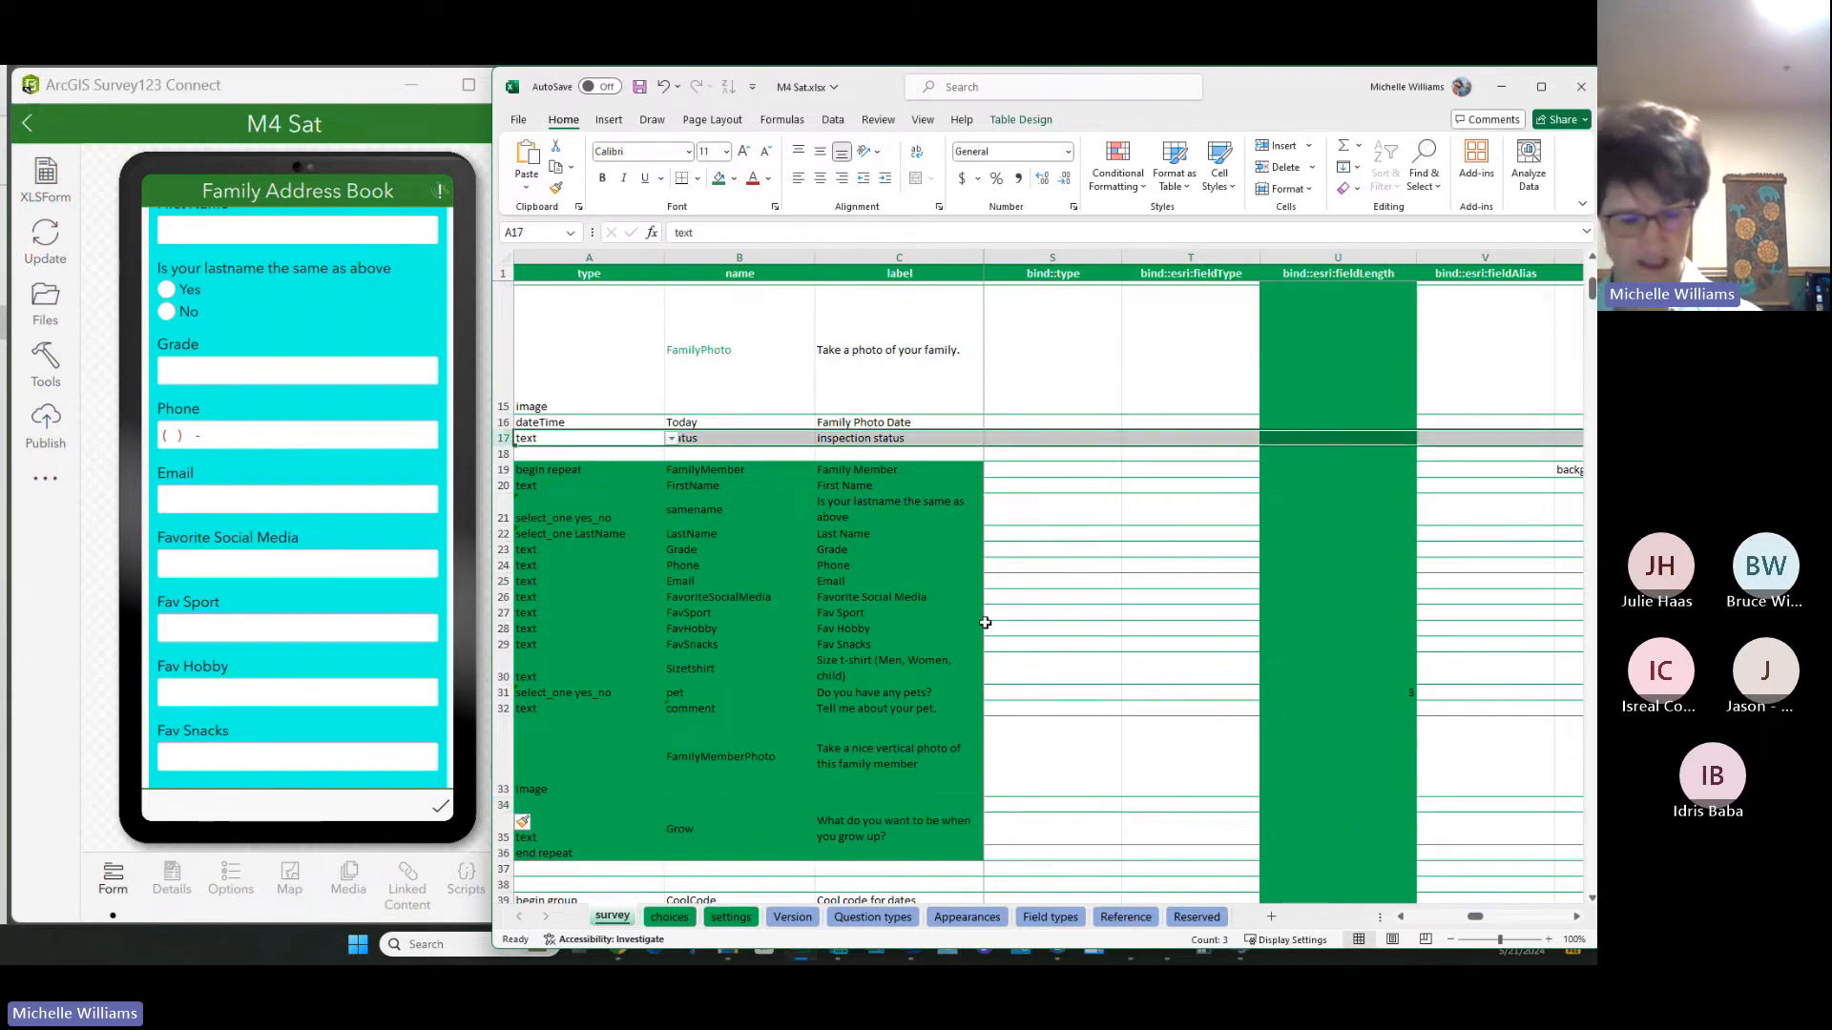
key(ctrl+c)
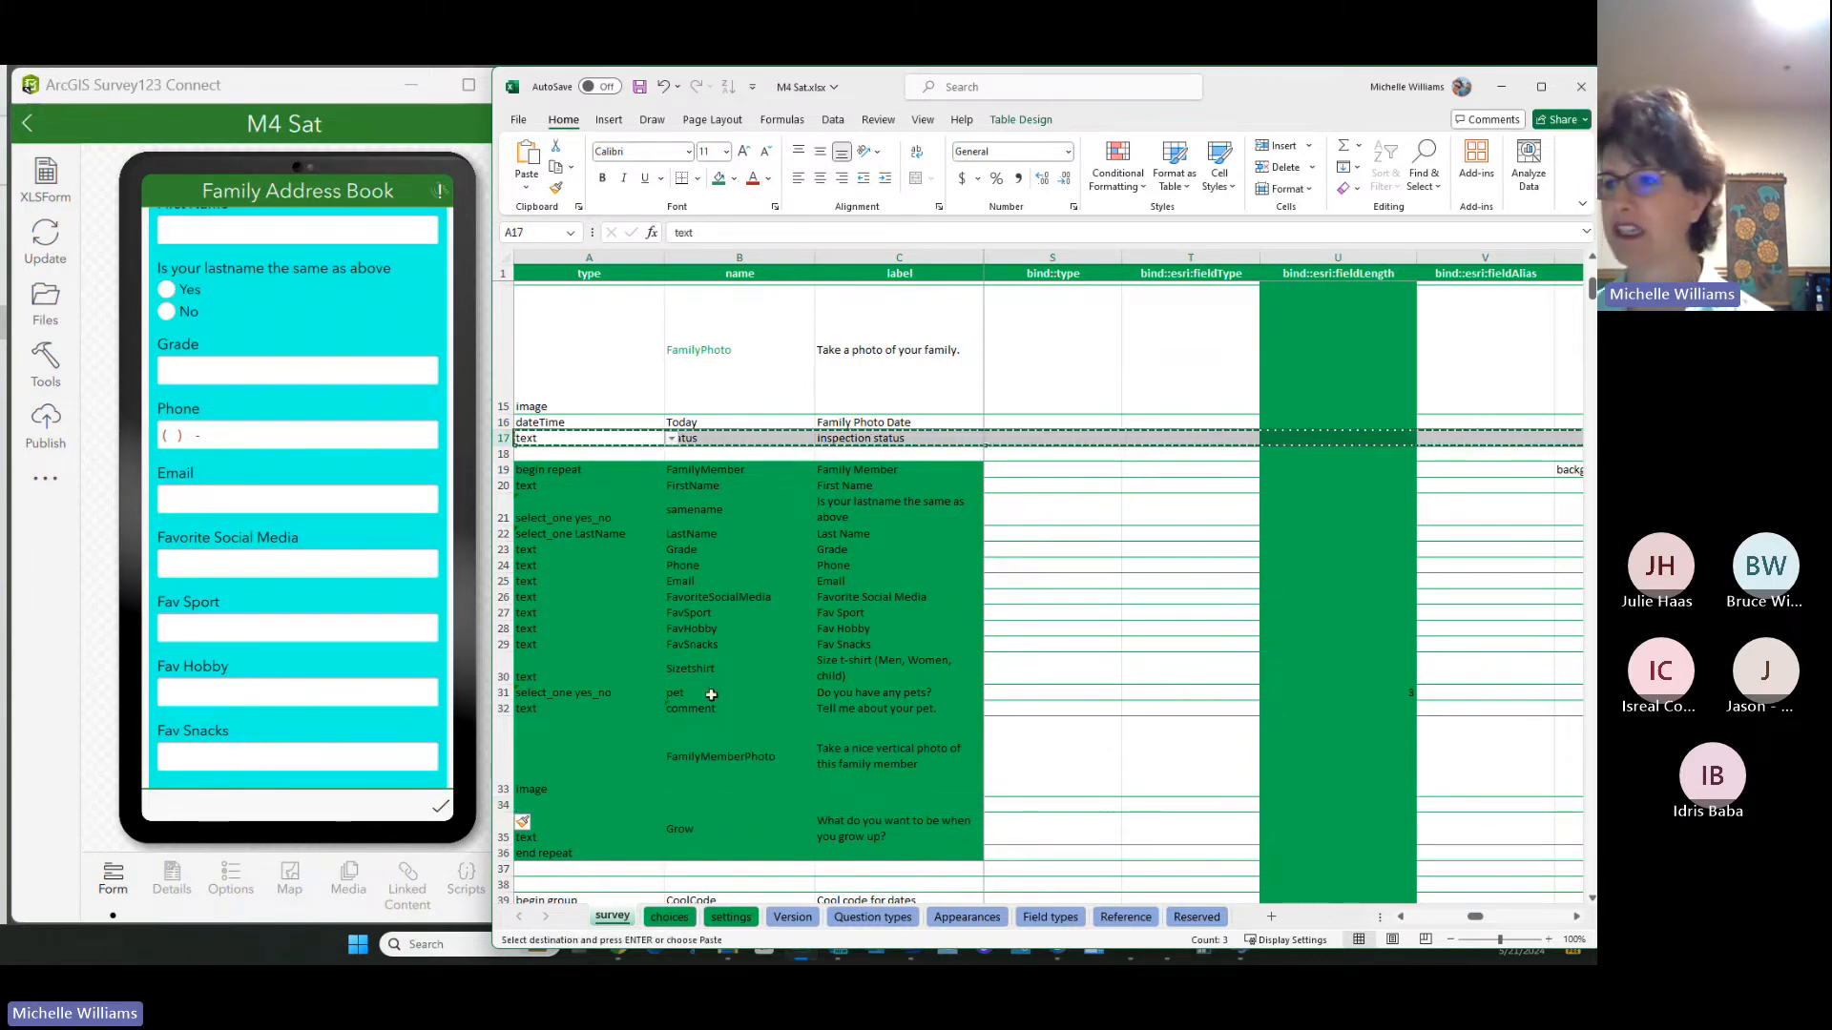
click(559, 805)
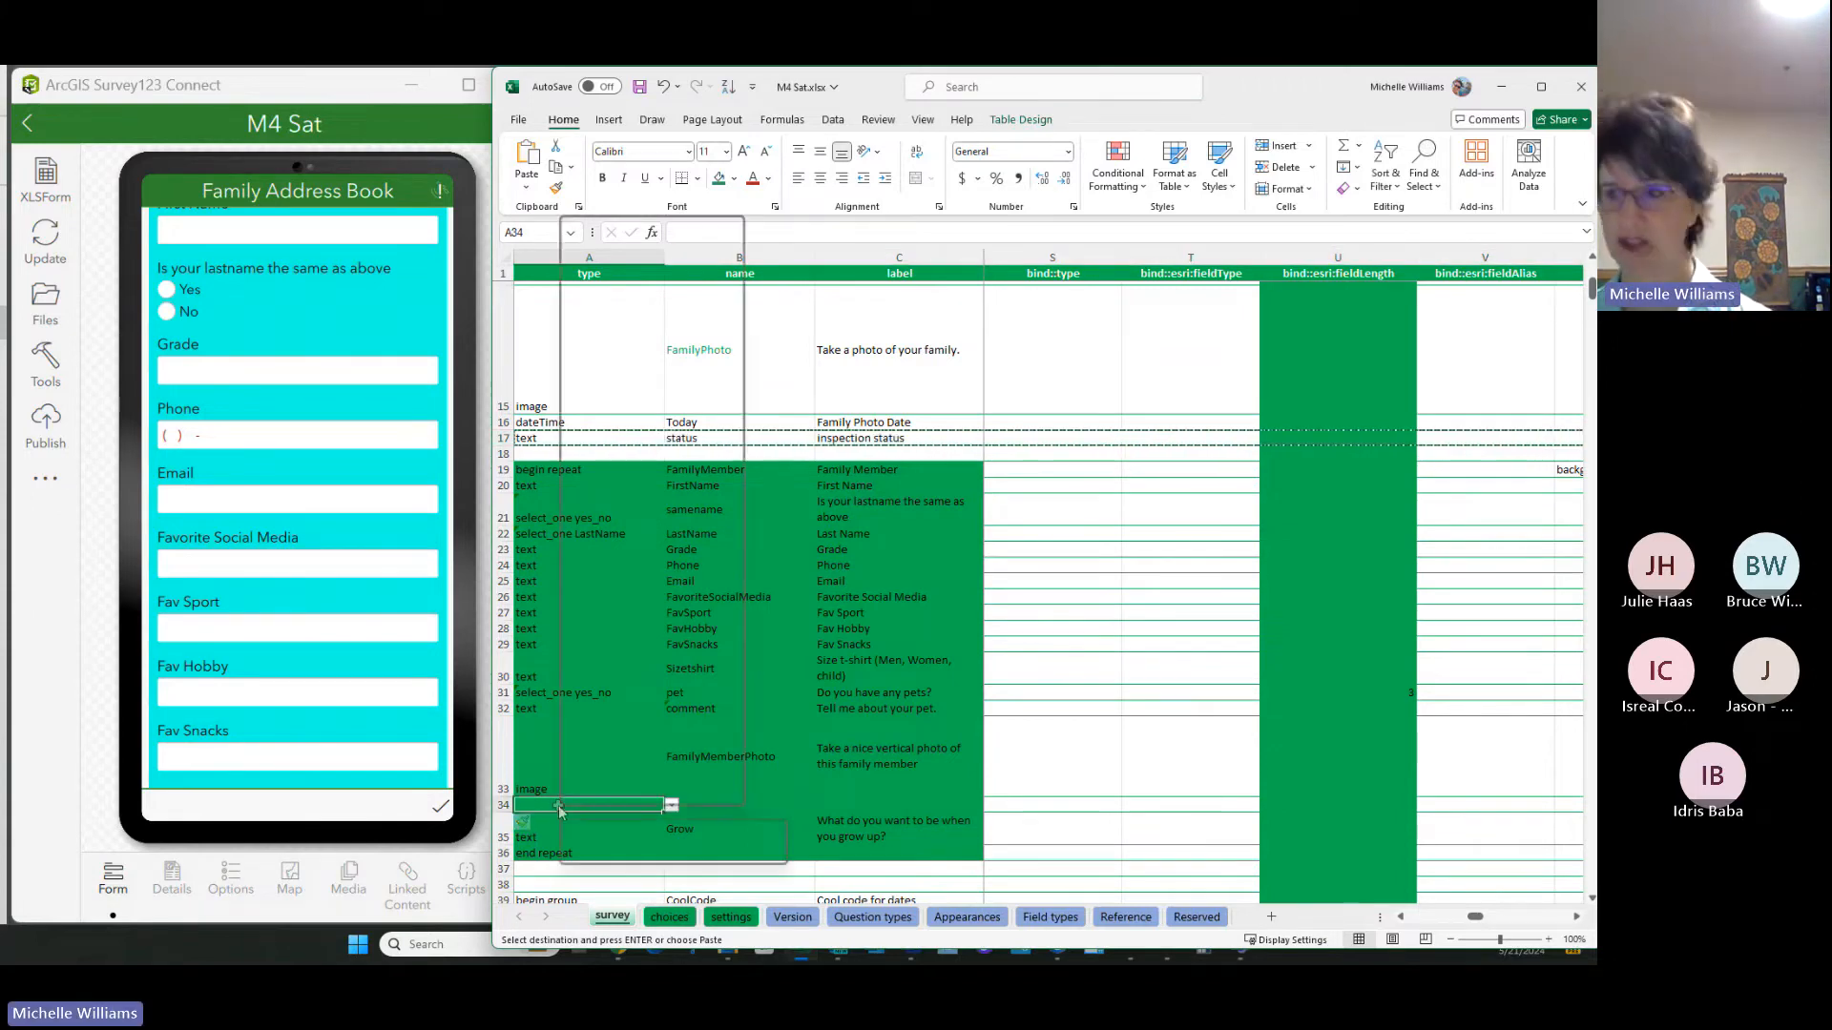
right_click(558, 805)
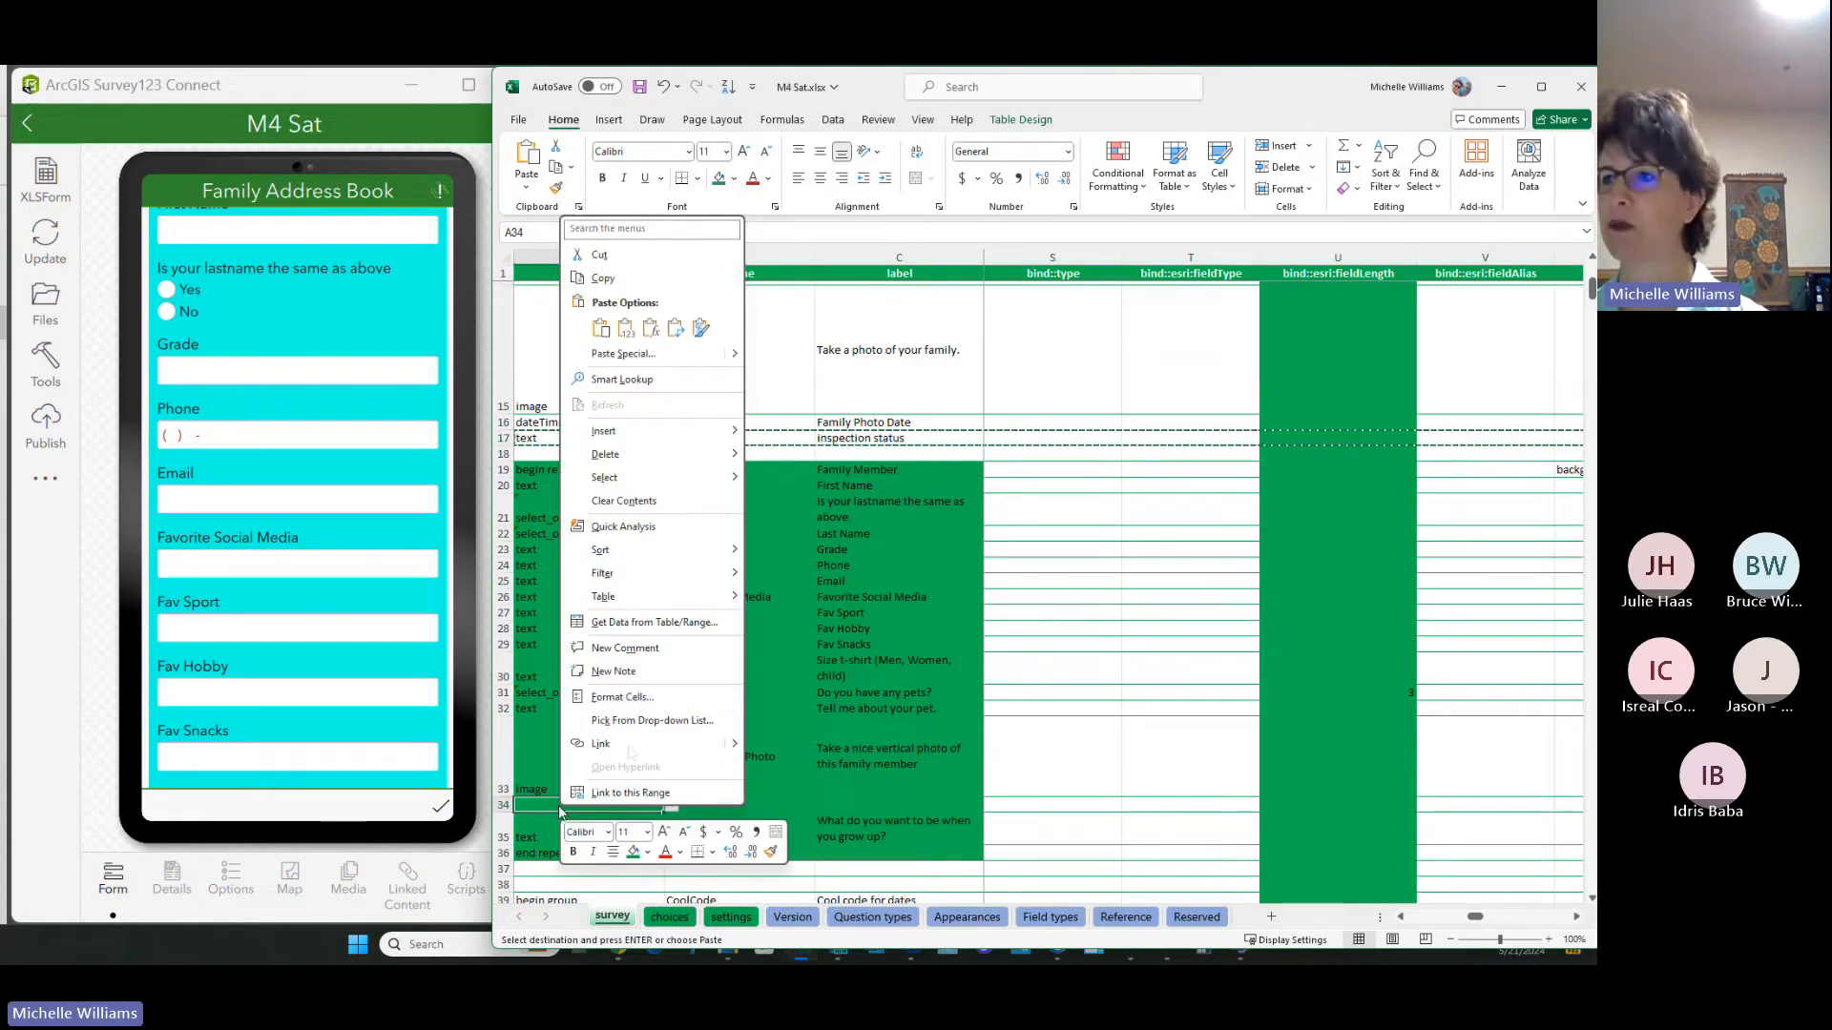
click(627, 332)
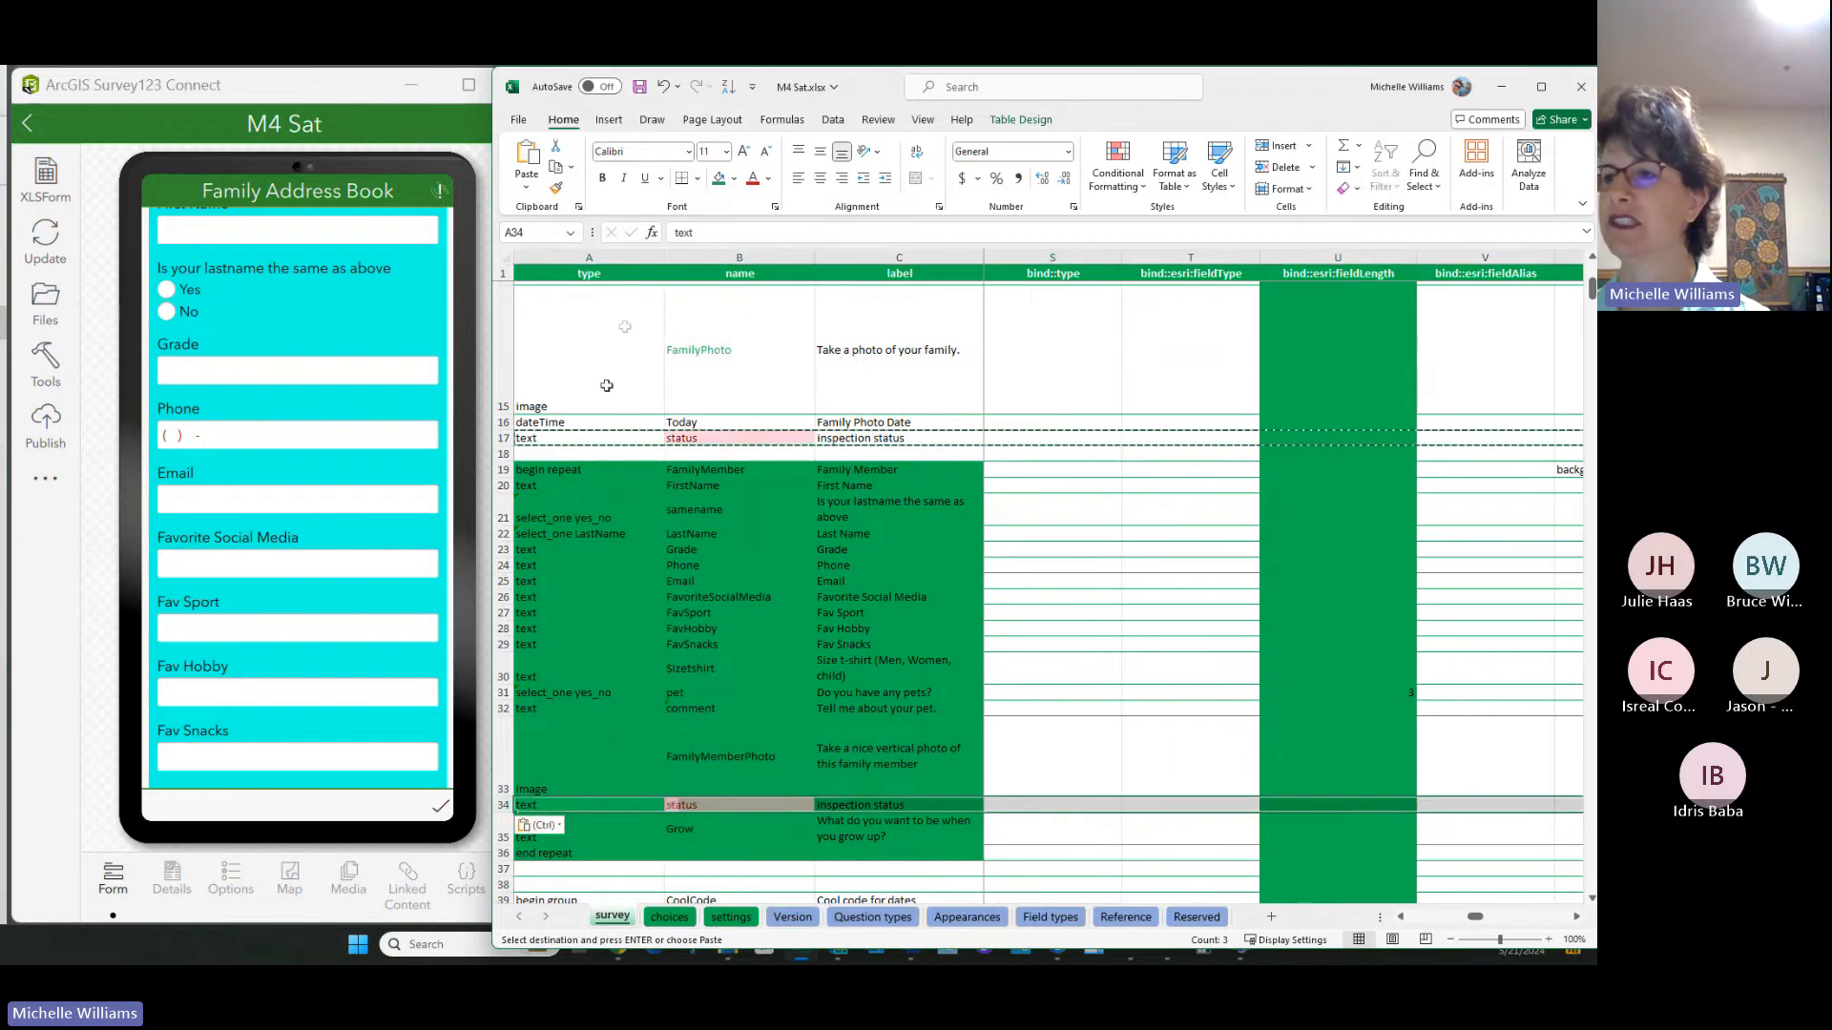
double_click(691, 801)
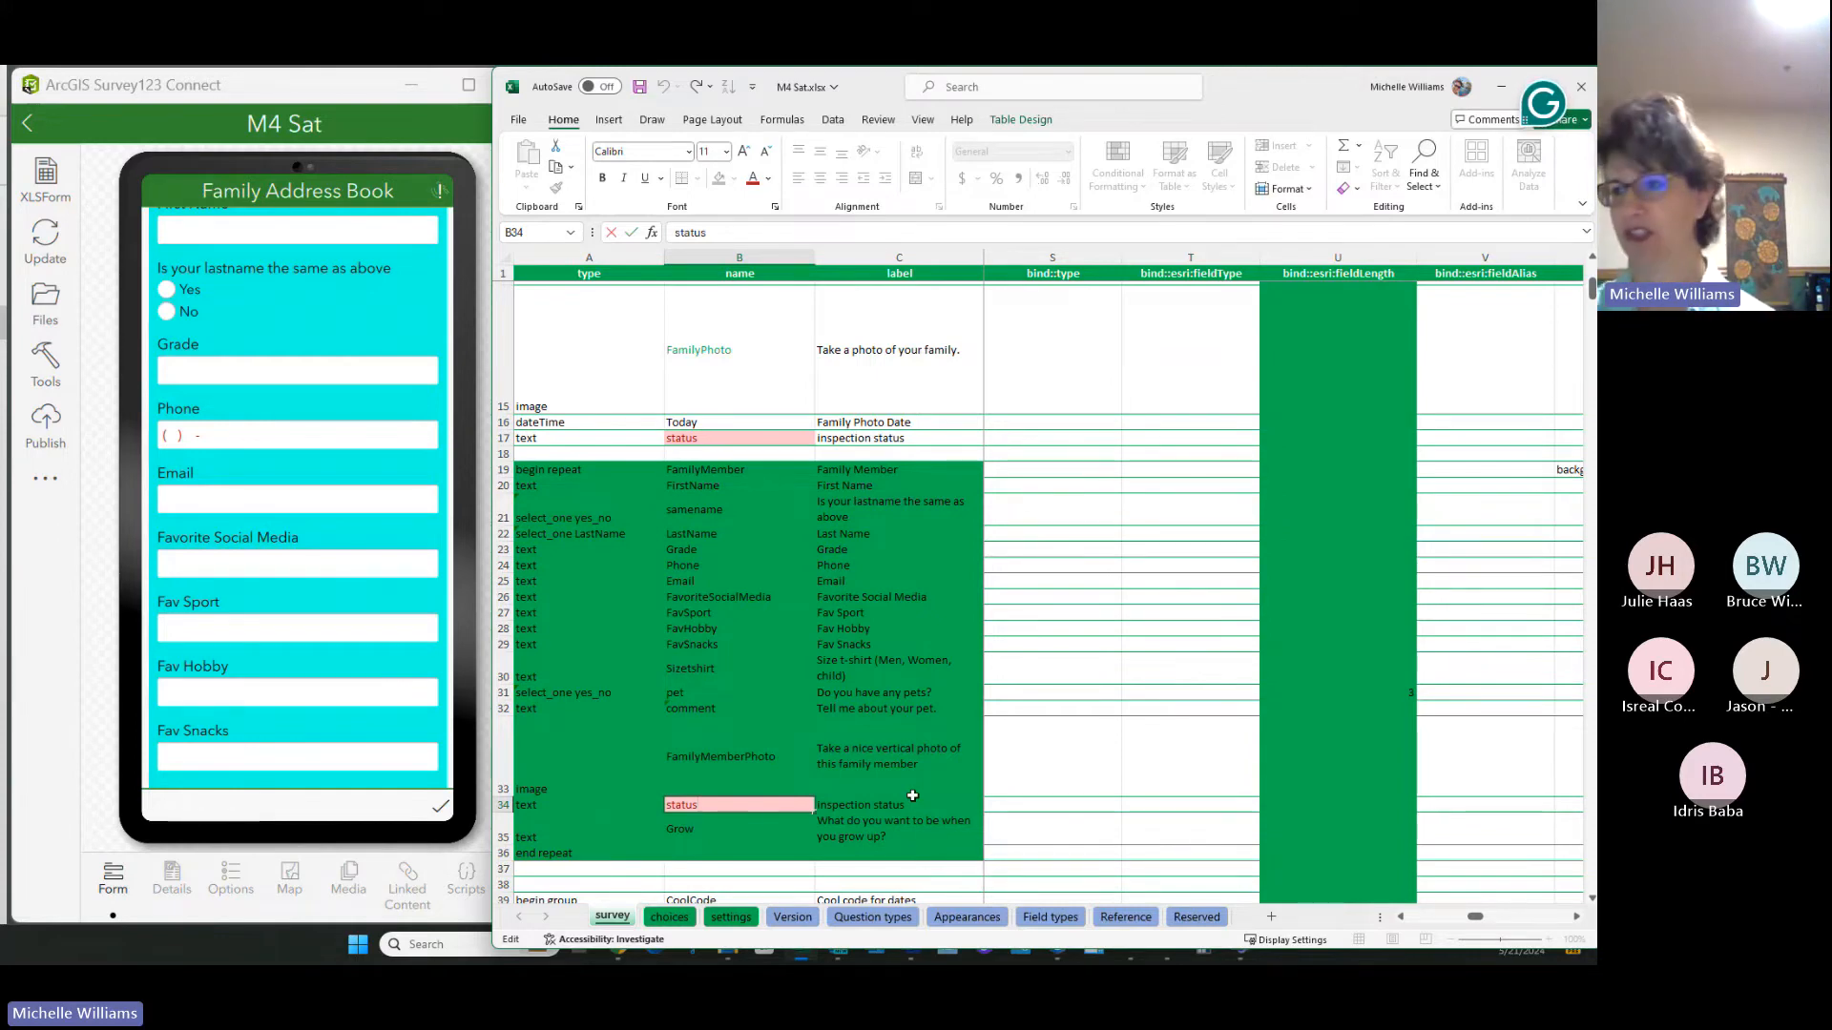
text(Copy)
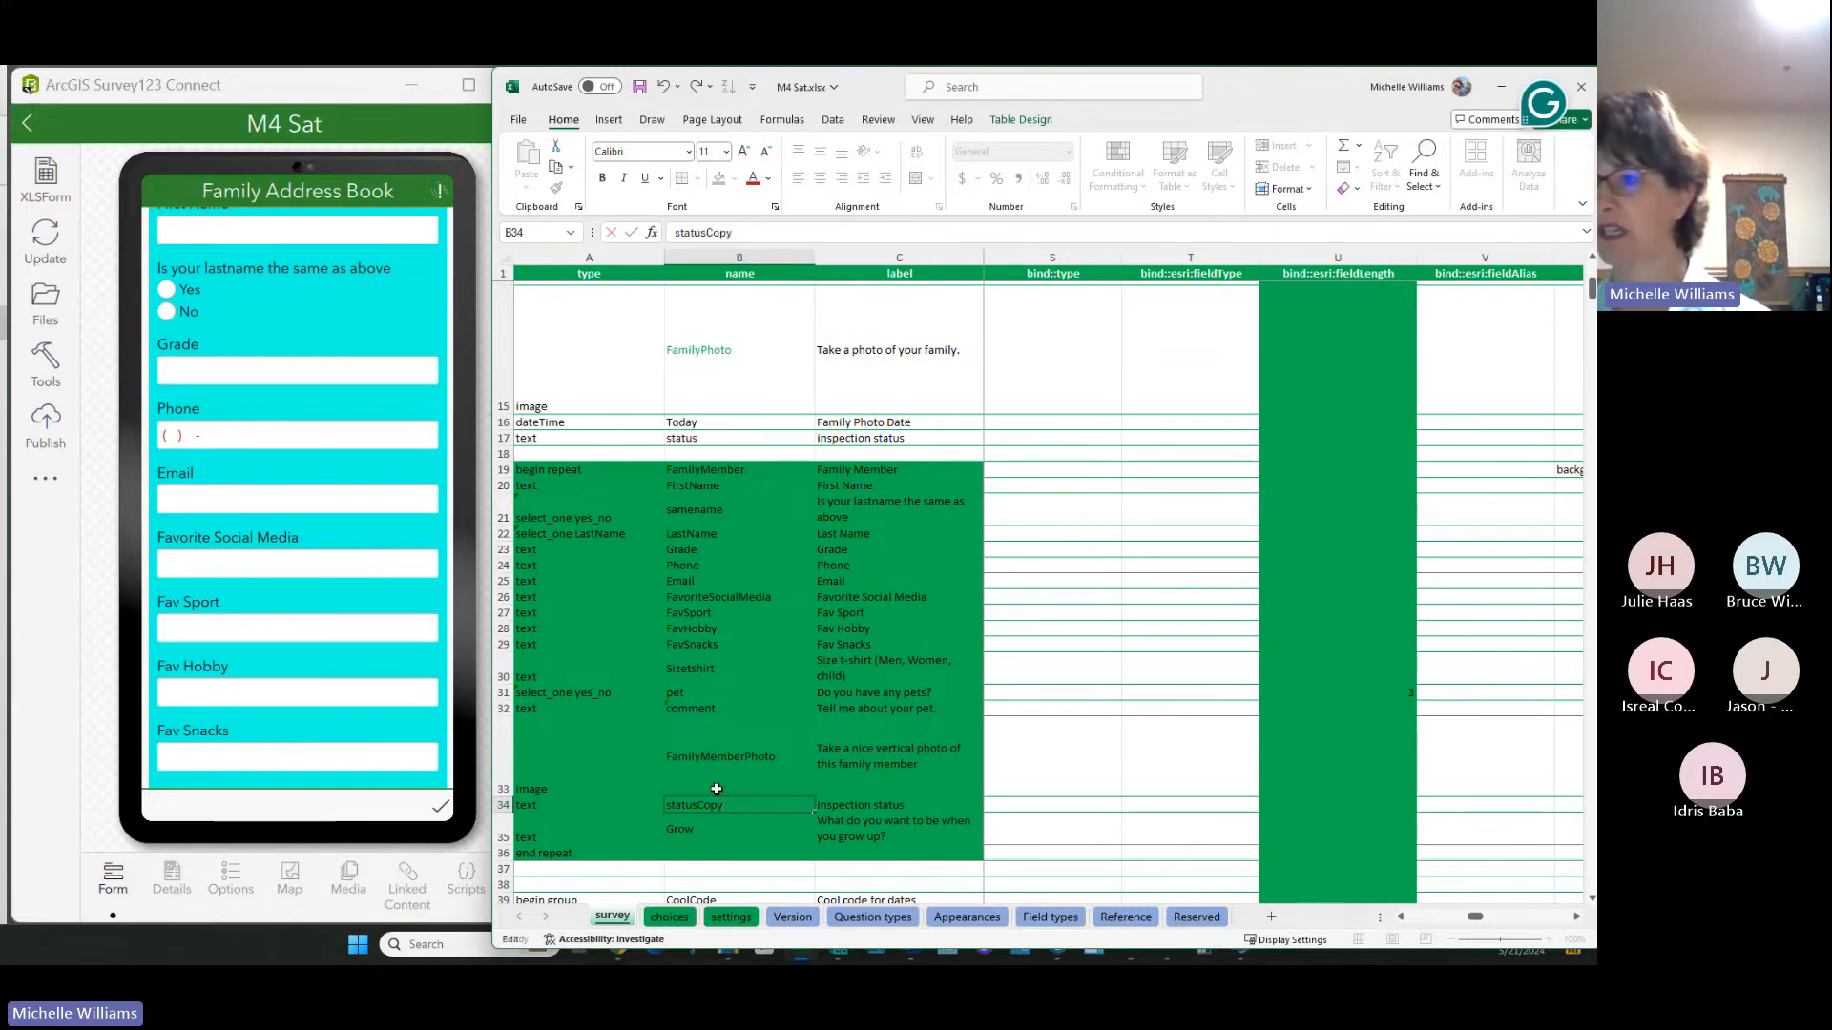
Step: Save the workbook and check both inspection status questions in the Survey123 Connect form preview, outside and inside the Family Member repeat
click(715, 789)
click(722, 438)
click(640, 87)
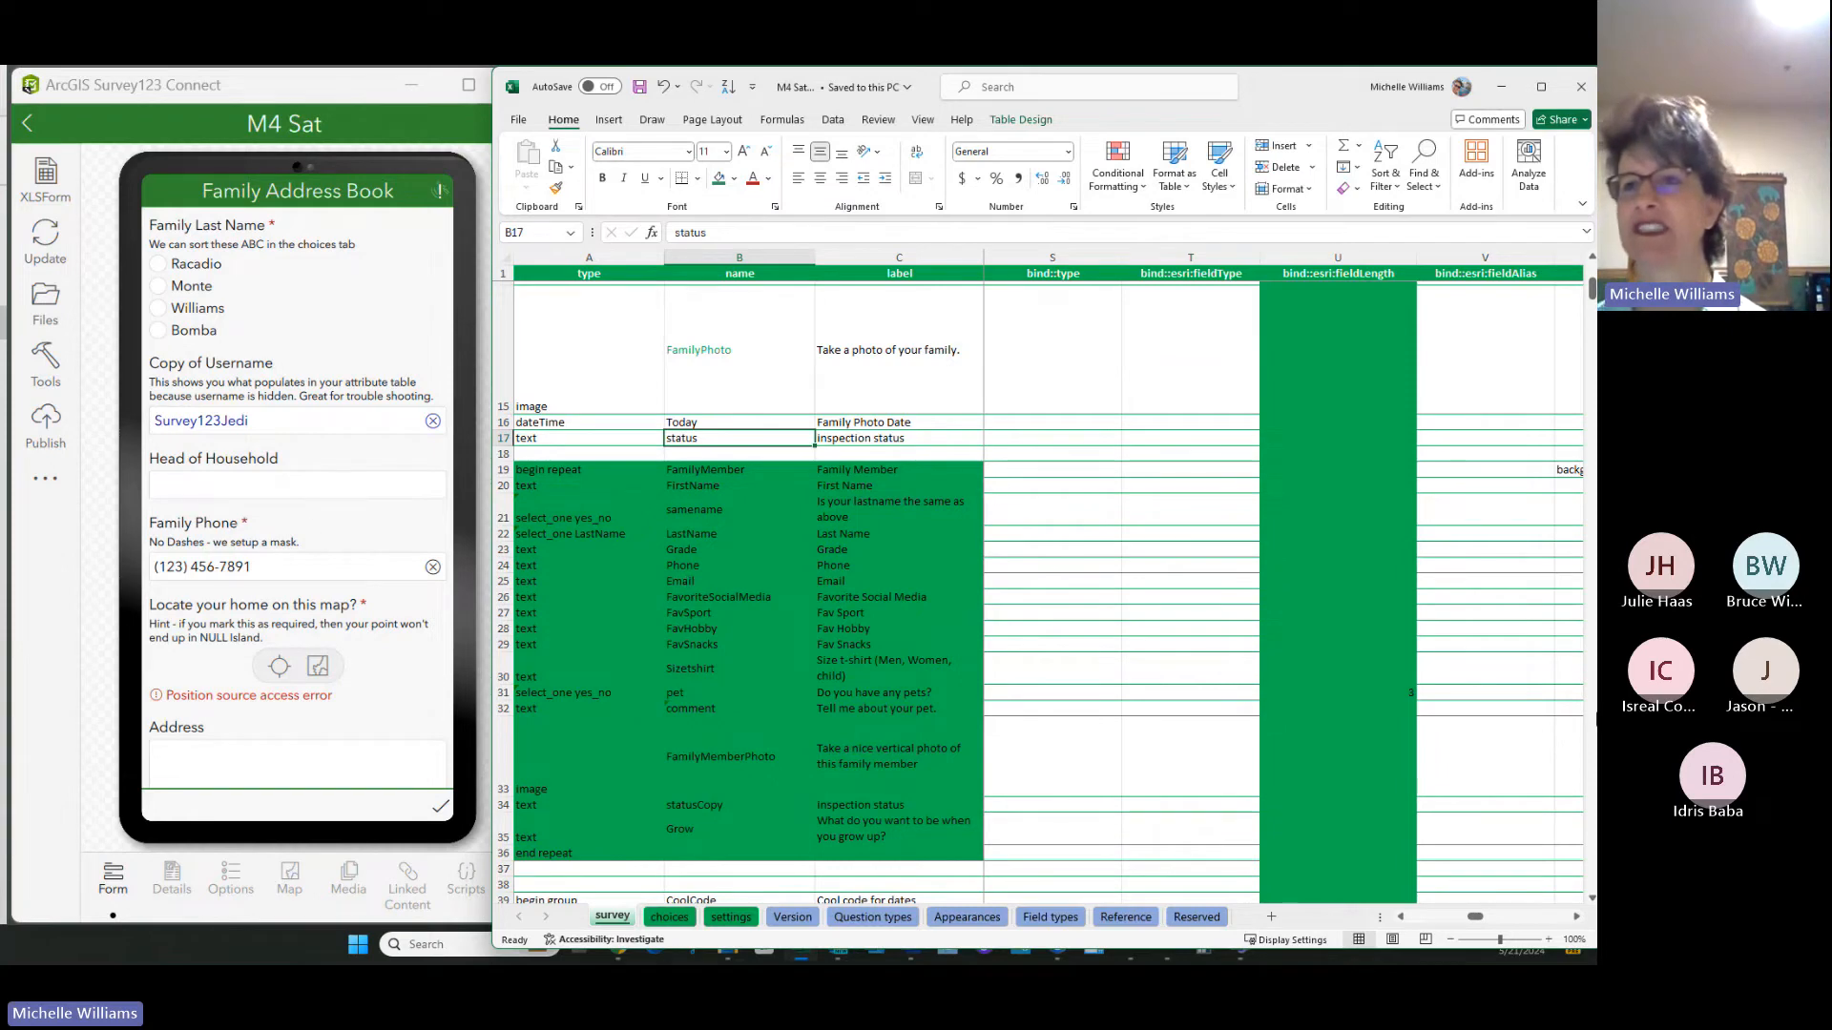
scroll(315, 528, down, 10)
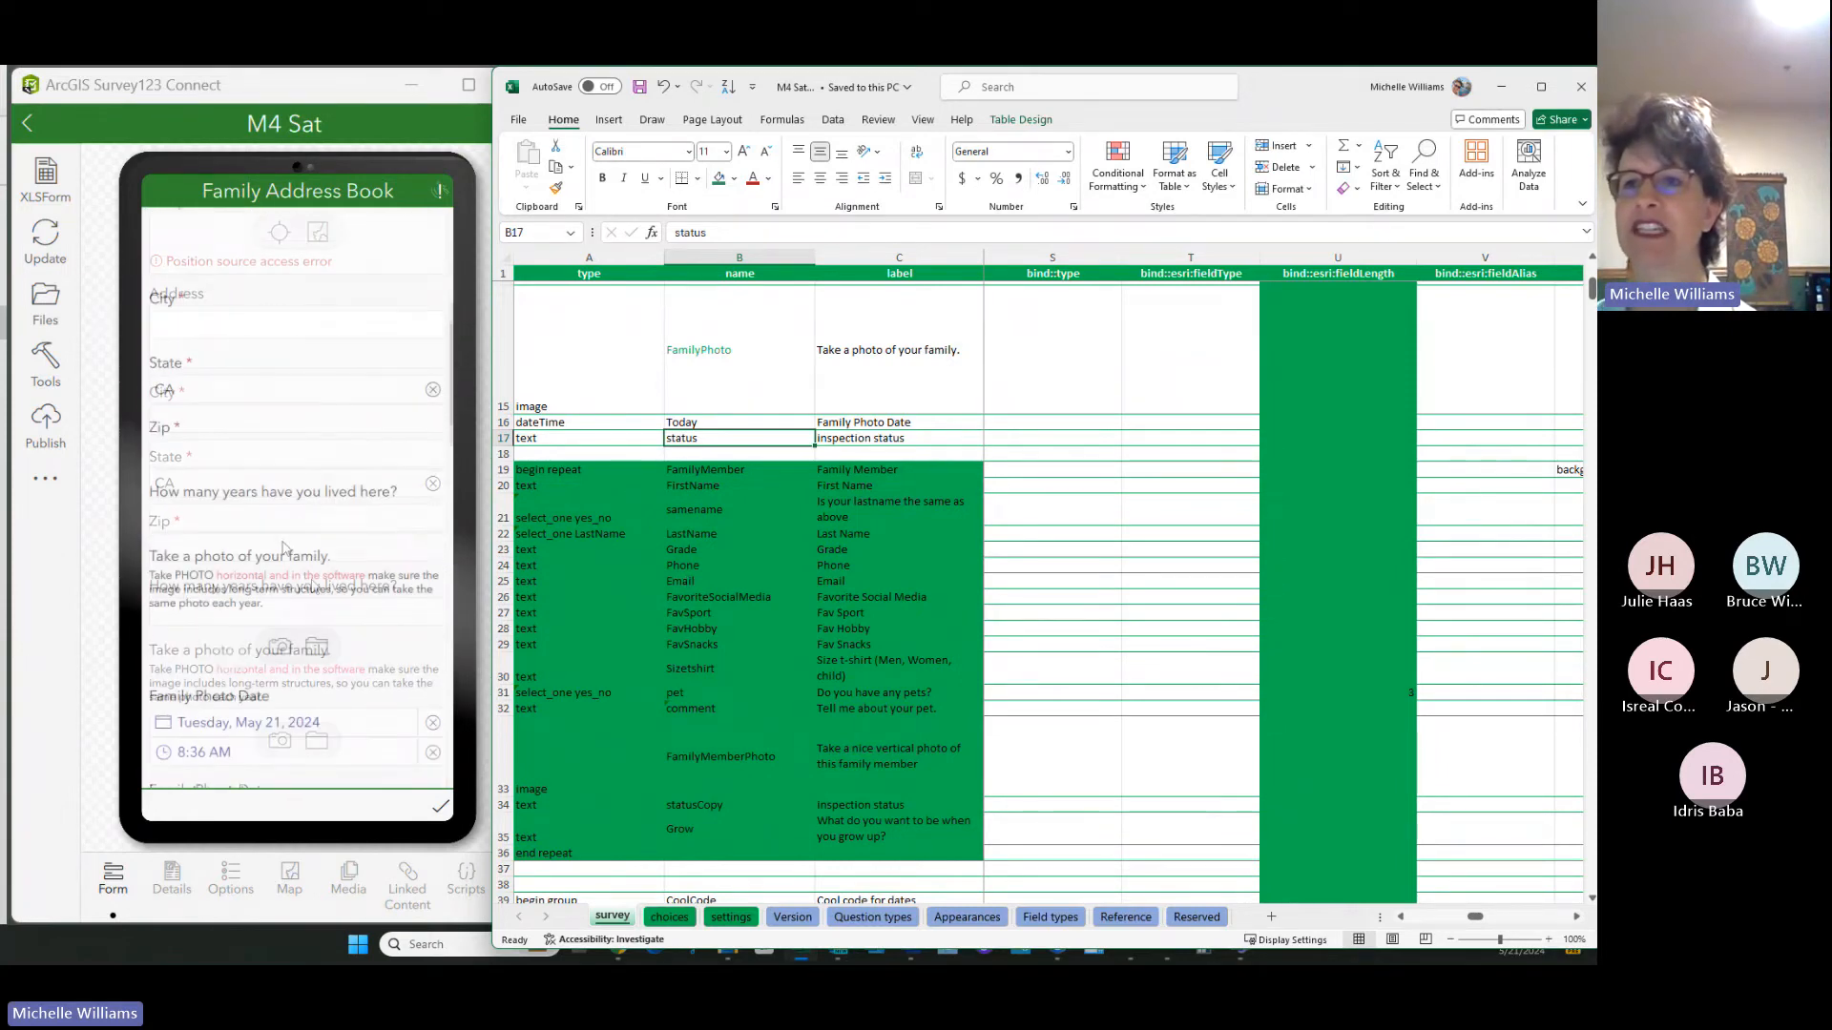
scroll(269, 562, down, 5)
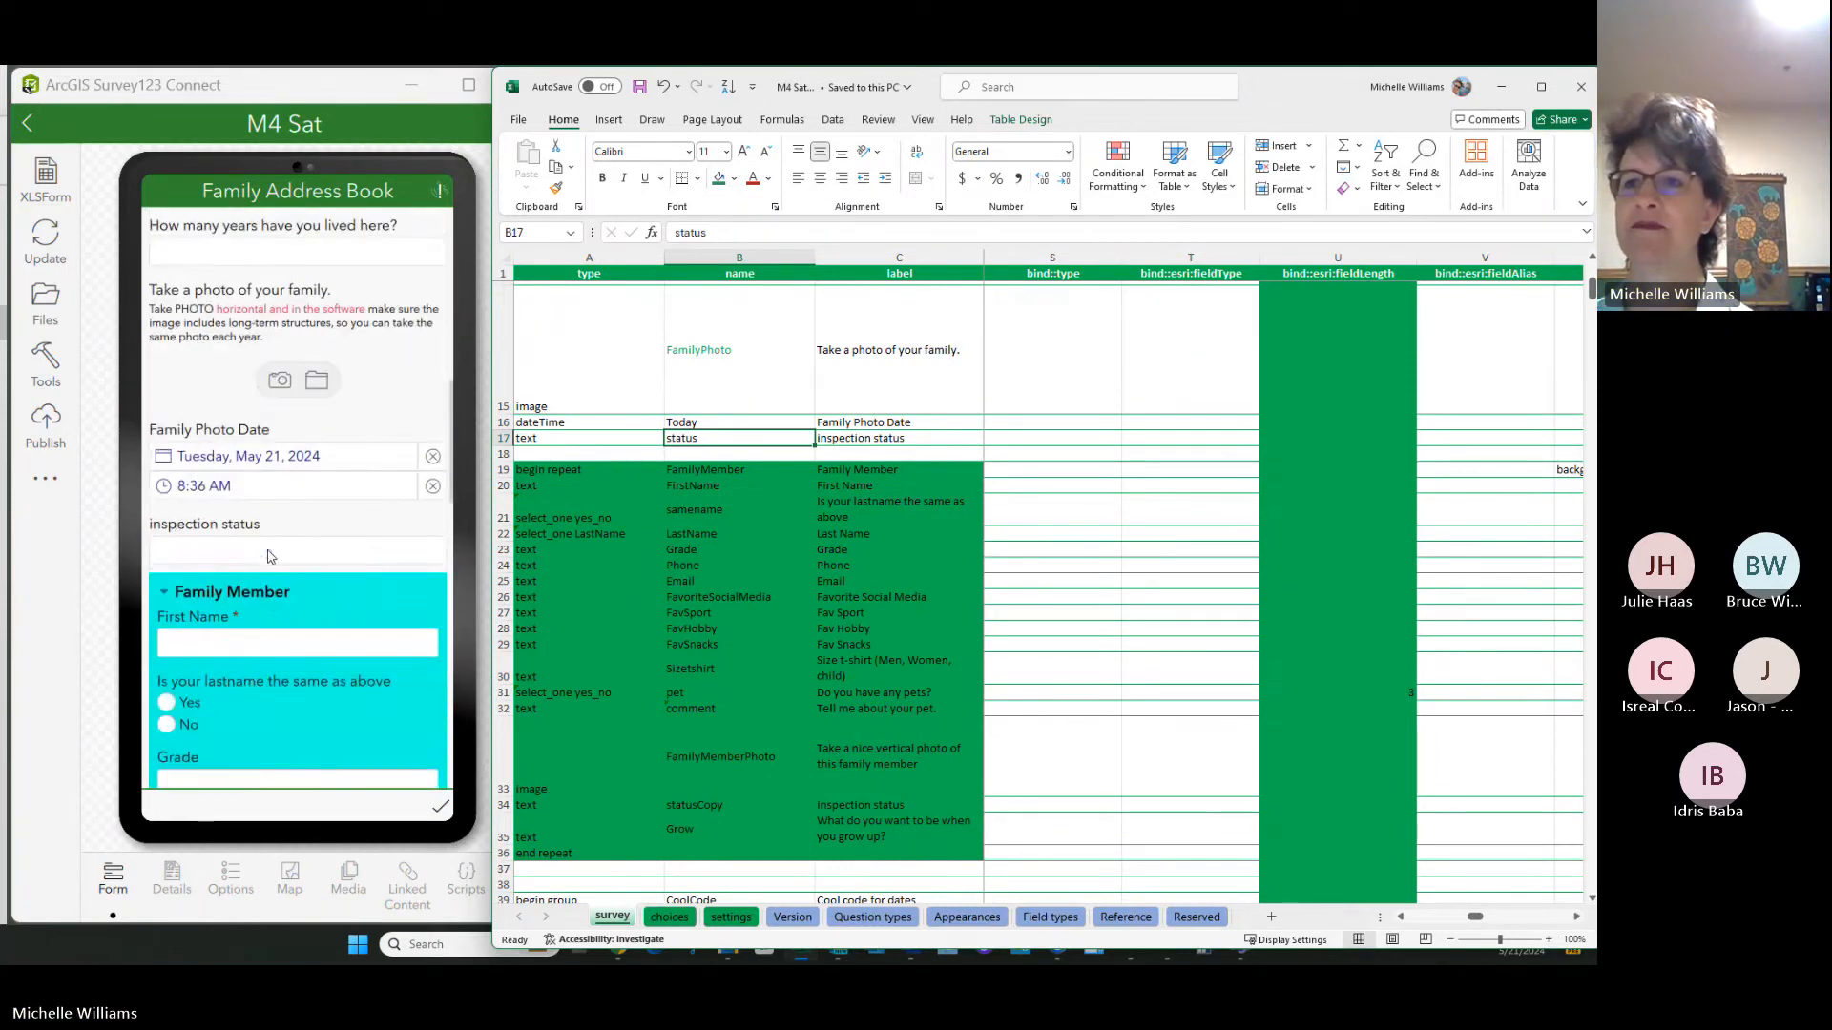
click(269, 563)
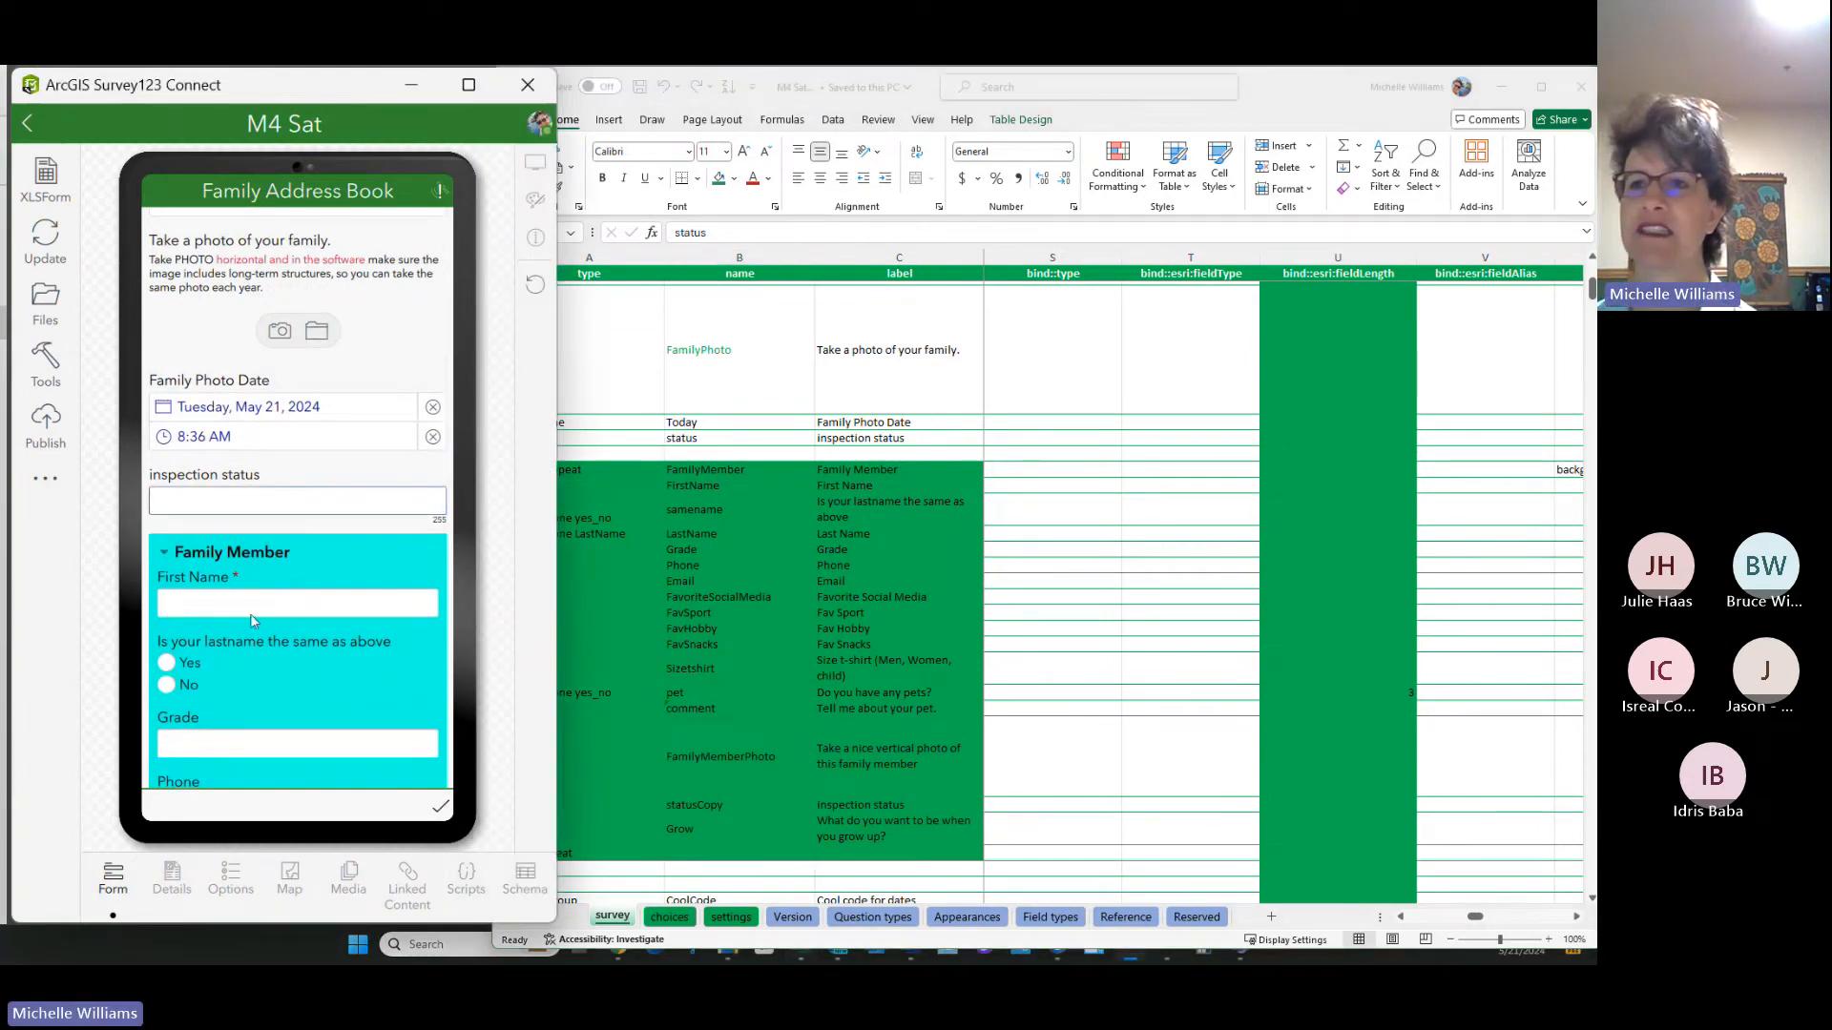
scroll(250, 614, down, 3)
scroll(246, 612, down, 10)
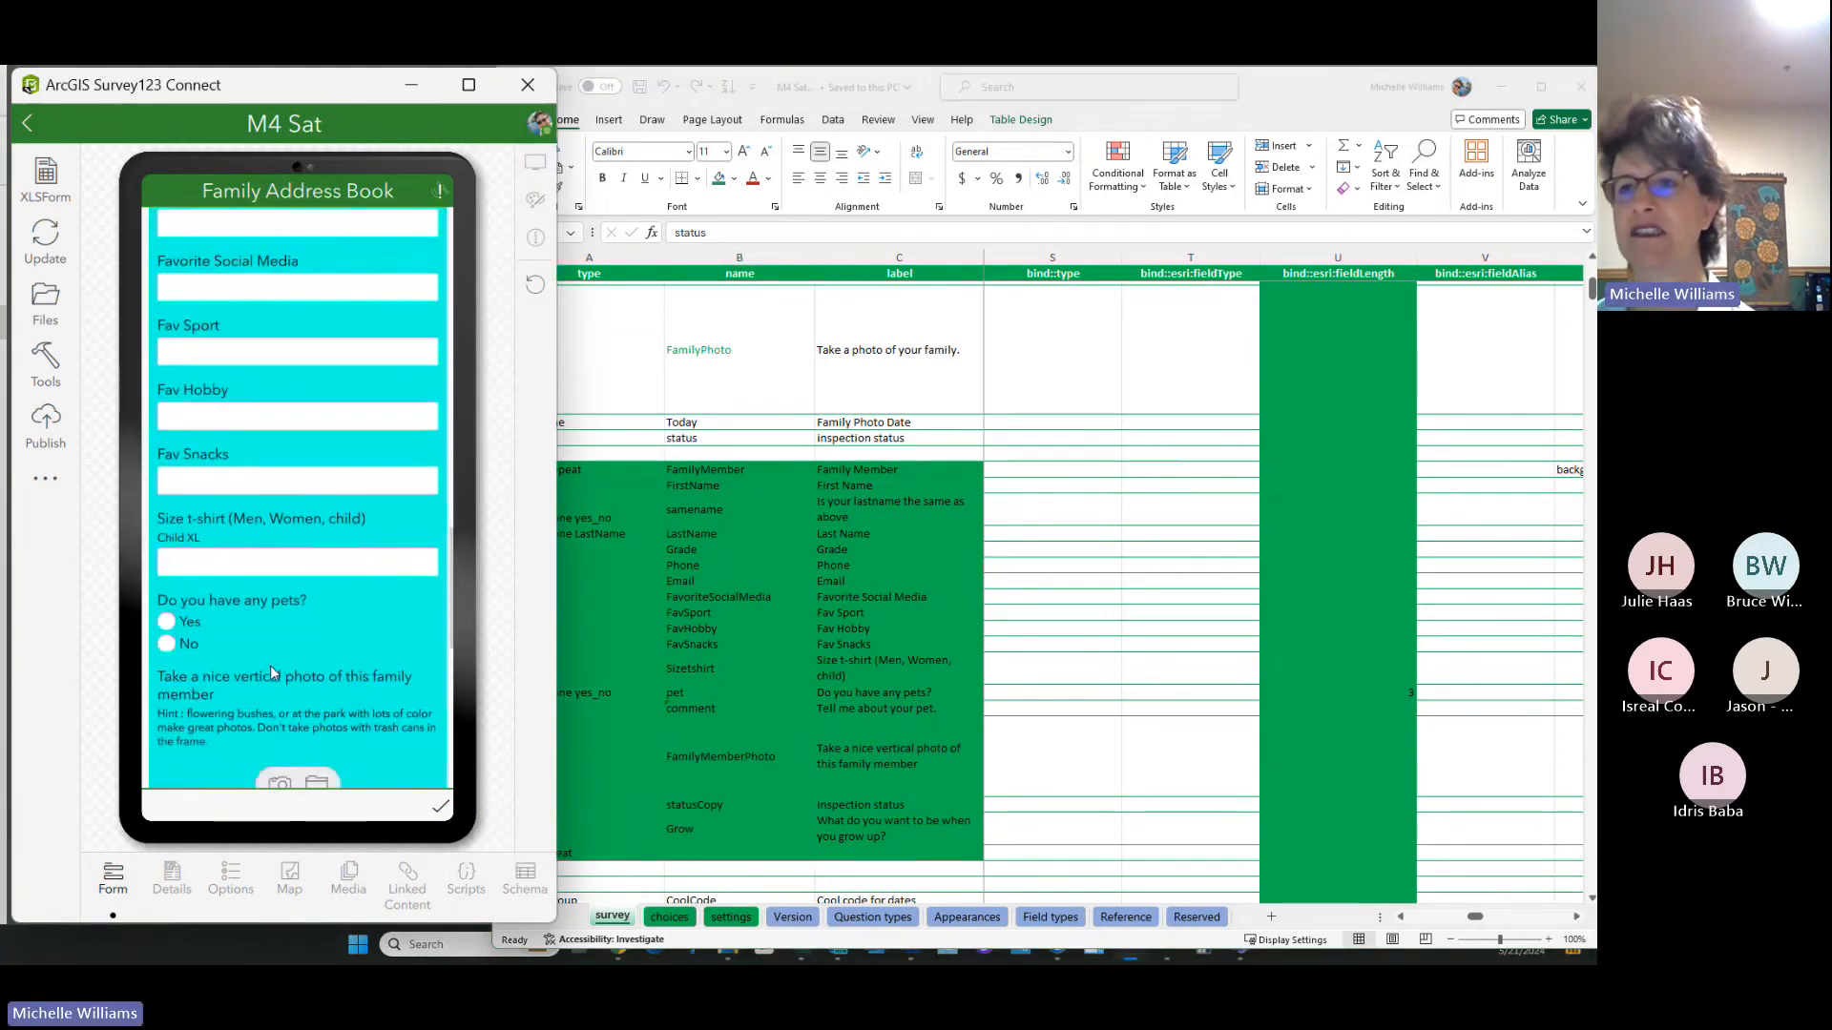
scroll(244, 672, down, 5)
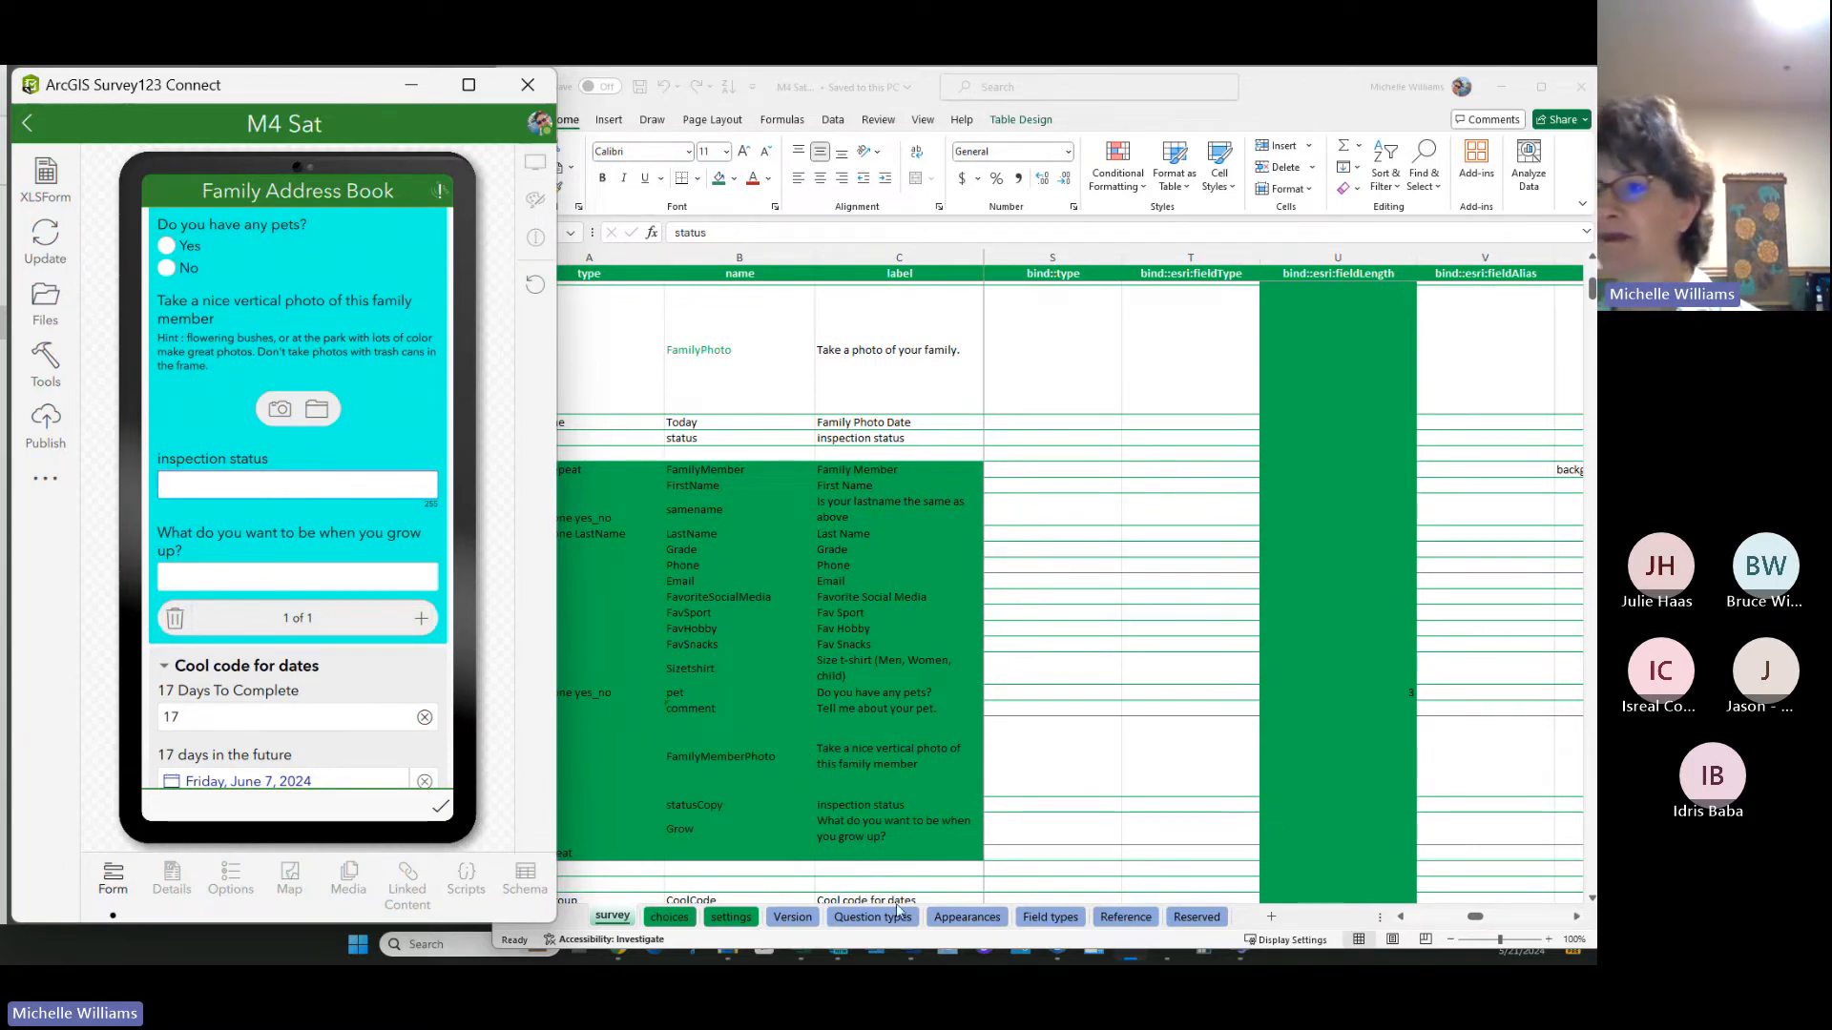
Step: Copy the name "status" from row 17 in the Excel workbook and paste it as the calculation of the statusCopy question
click(759, 715)
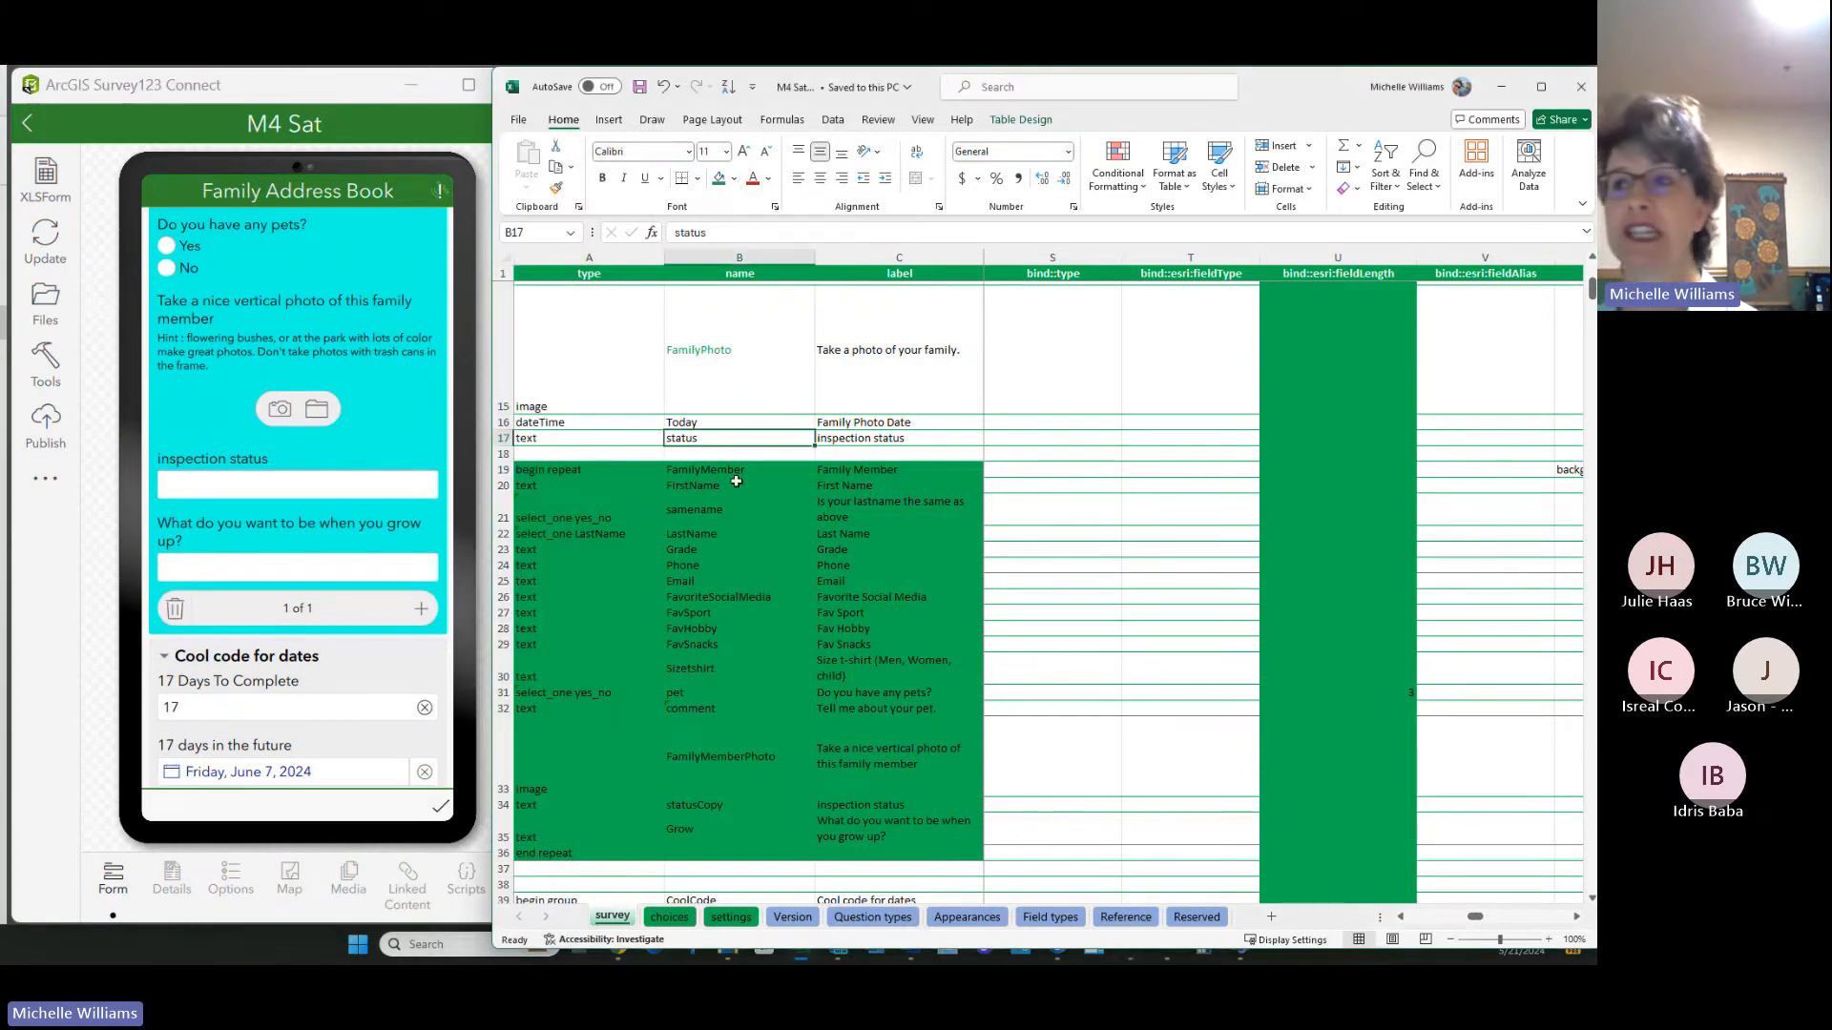
double_click(701, 439)
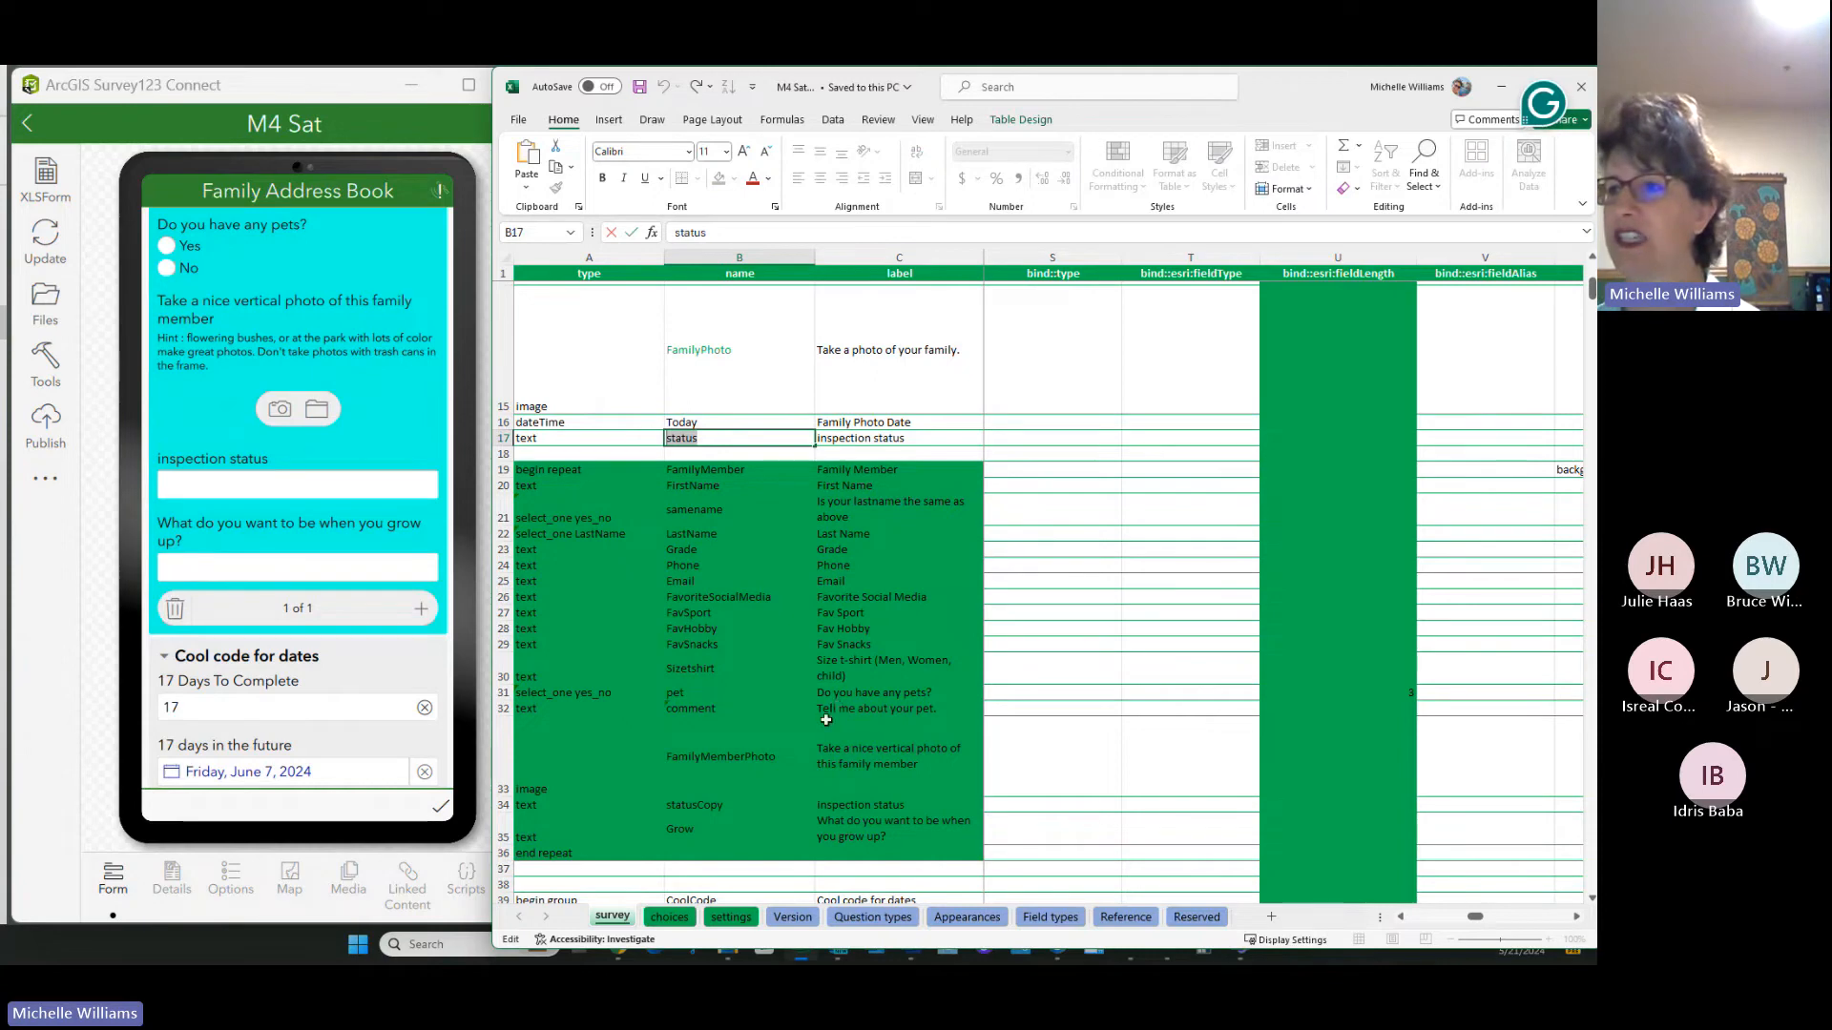
click(731, 808)
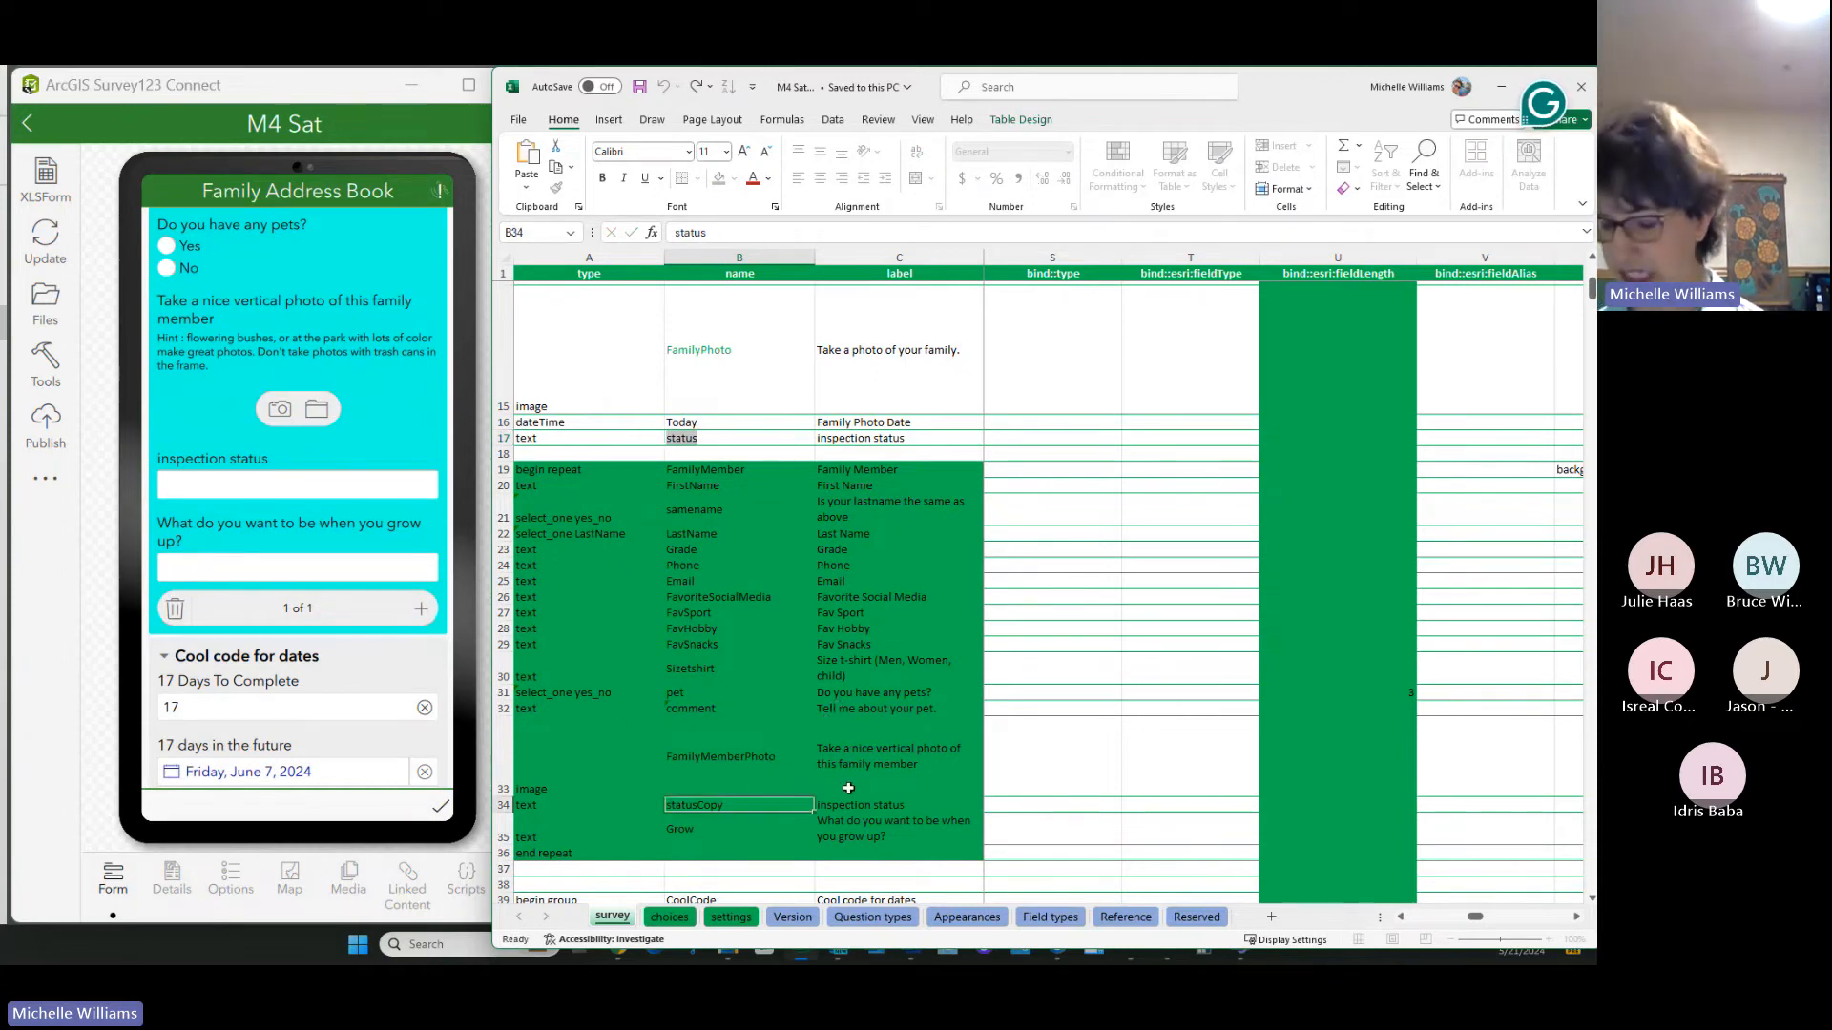
key(Right)
key(Right)
key(Right)
key(Right)
key(Right)
key(Right)
key(Right)
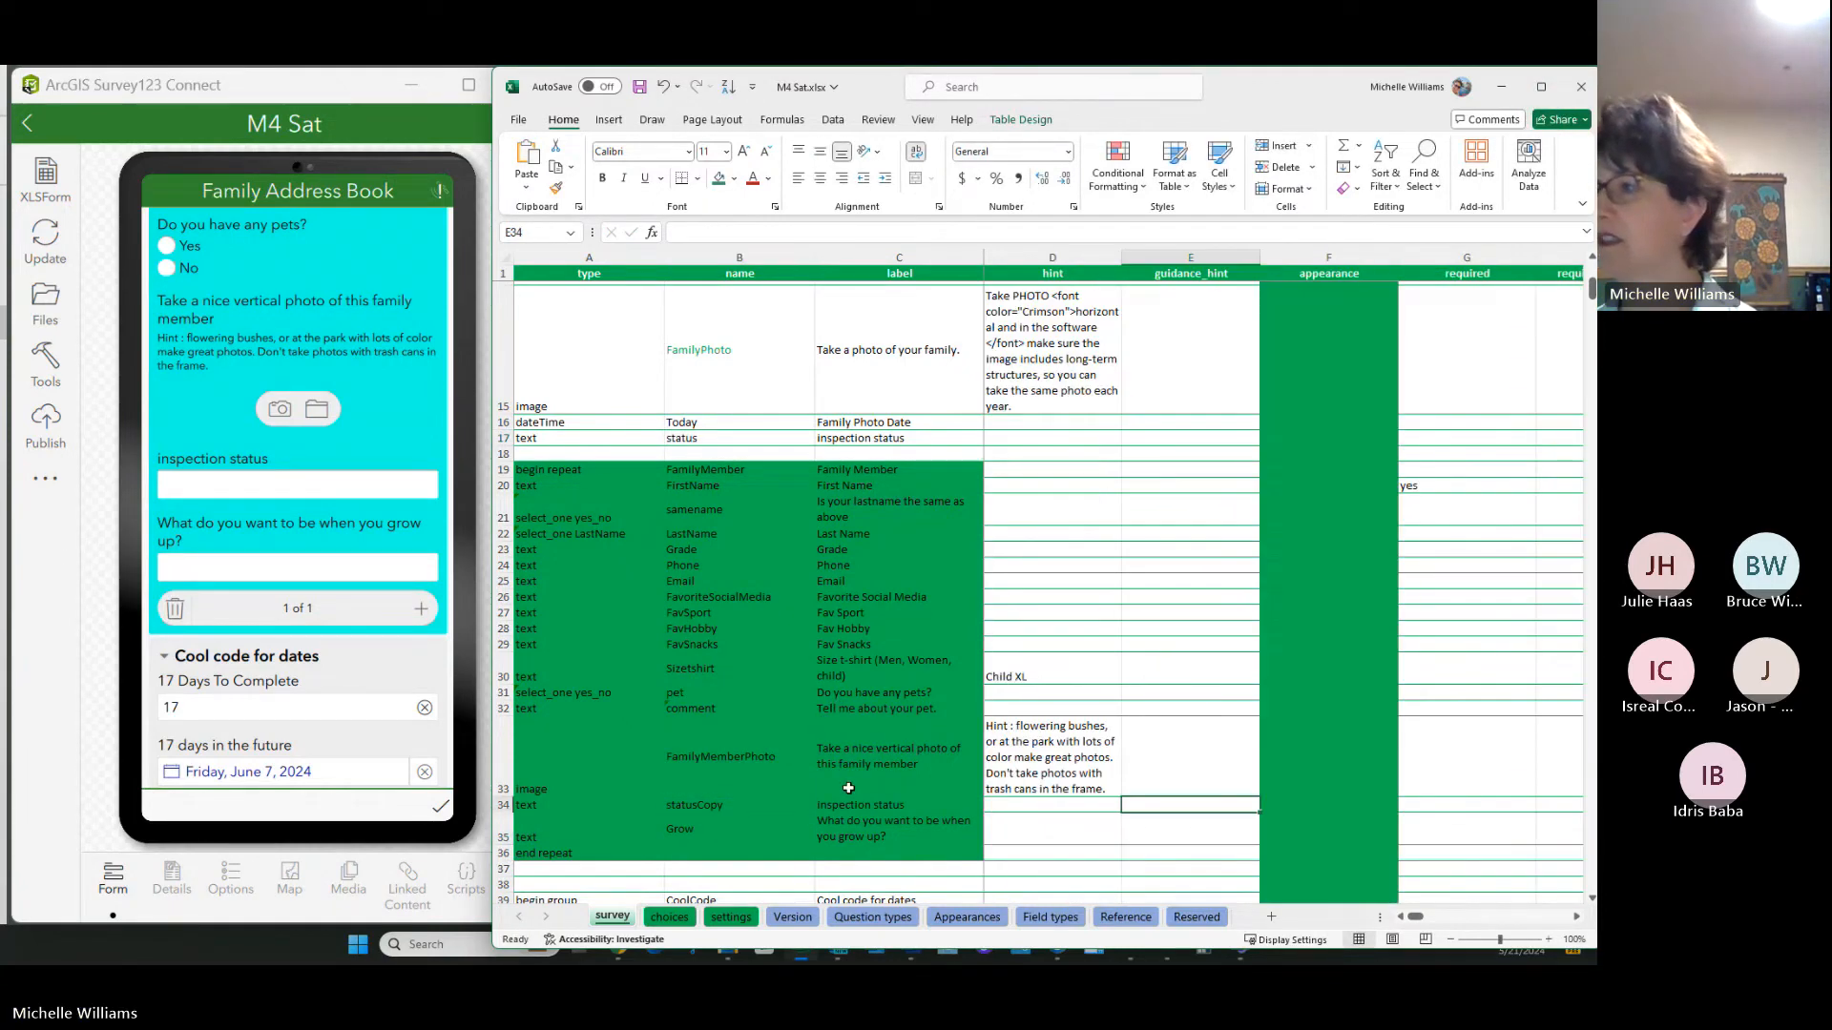
key(Right)
key(Right)
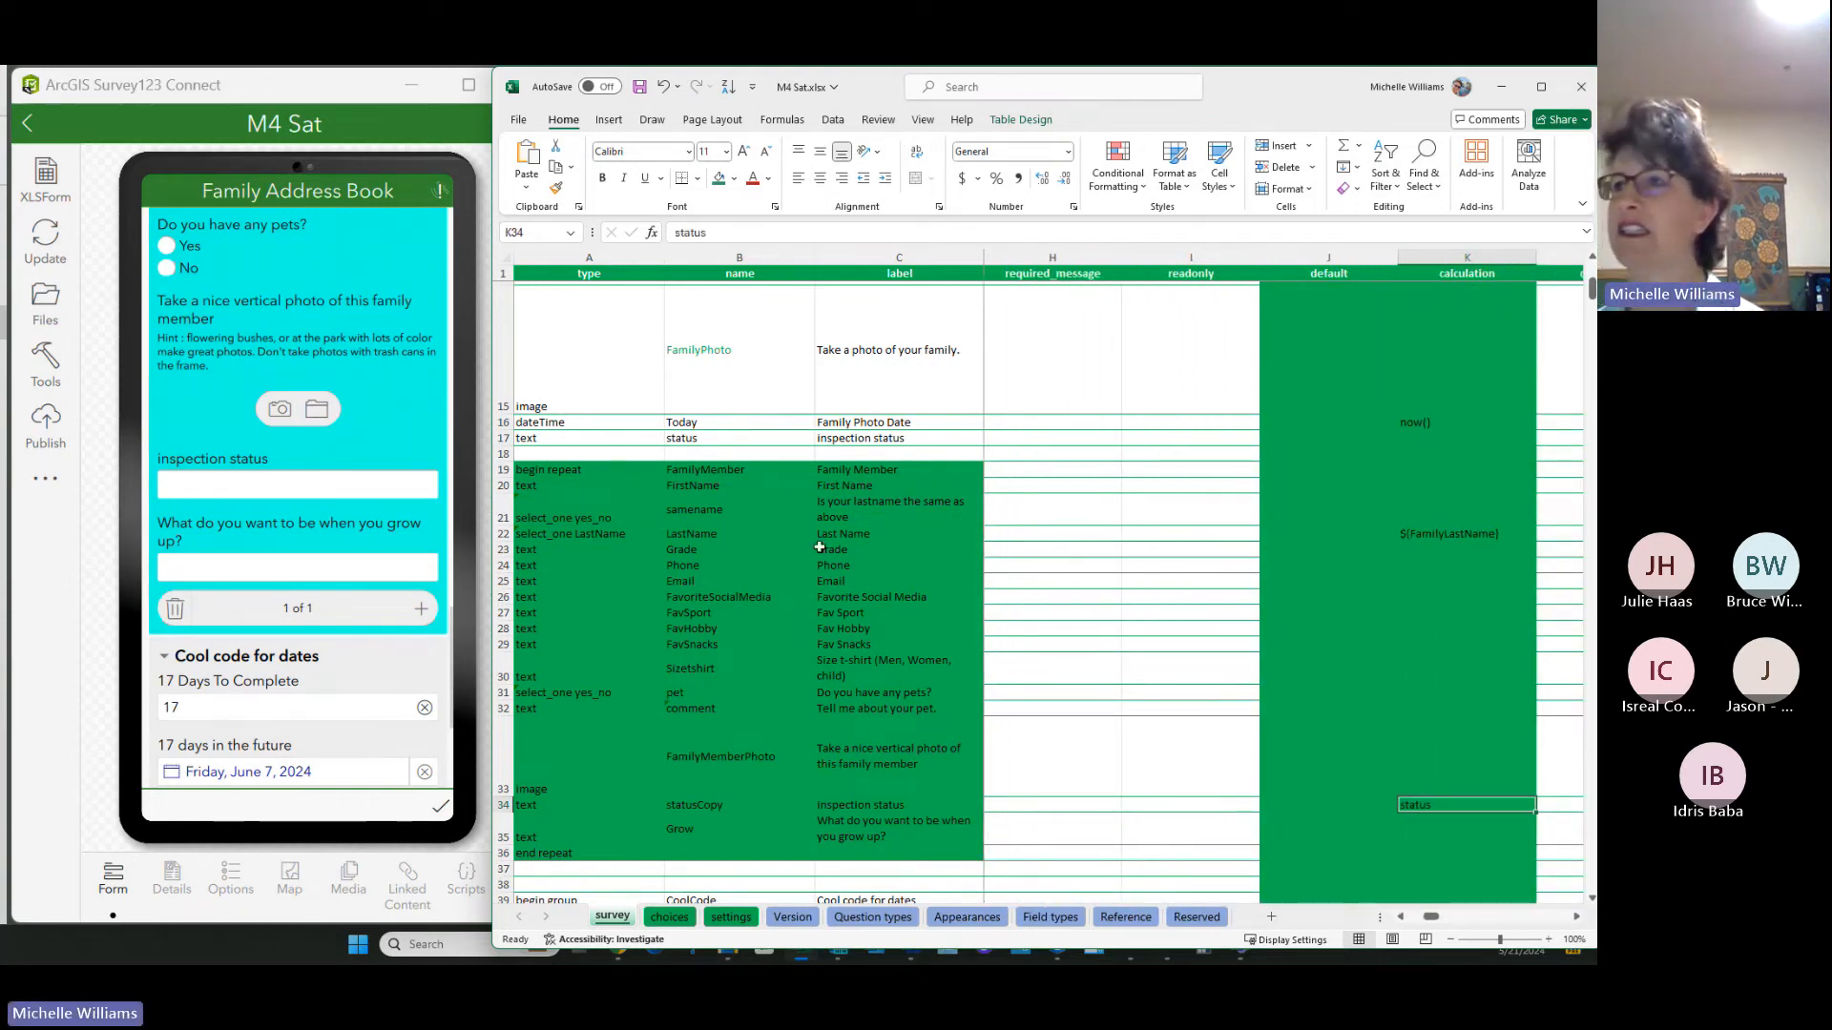
Step: Change the statusCopy calculation to the reference ${status} and save the workbook
click(676, 232)
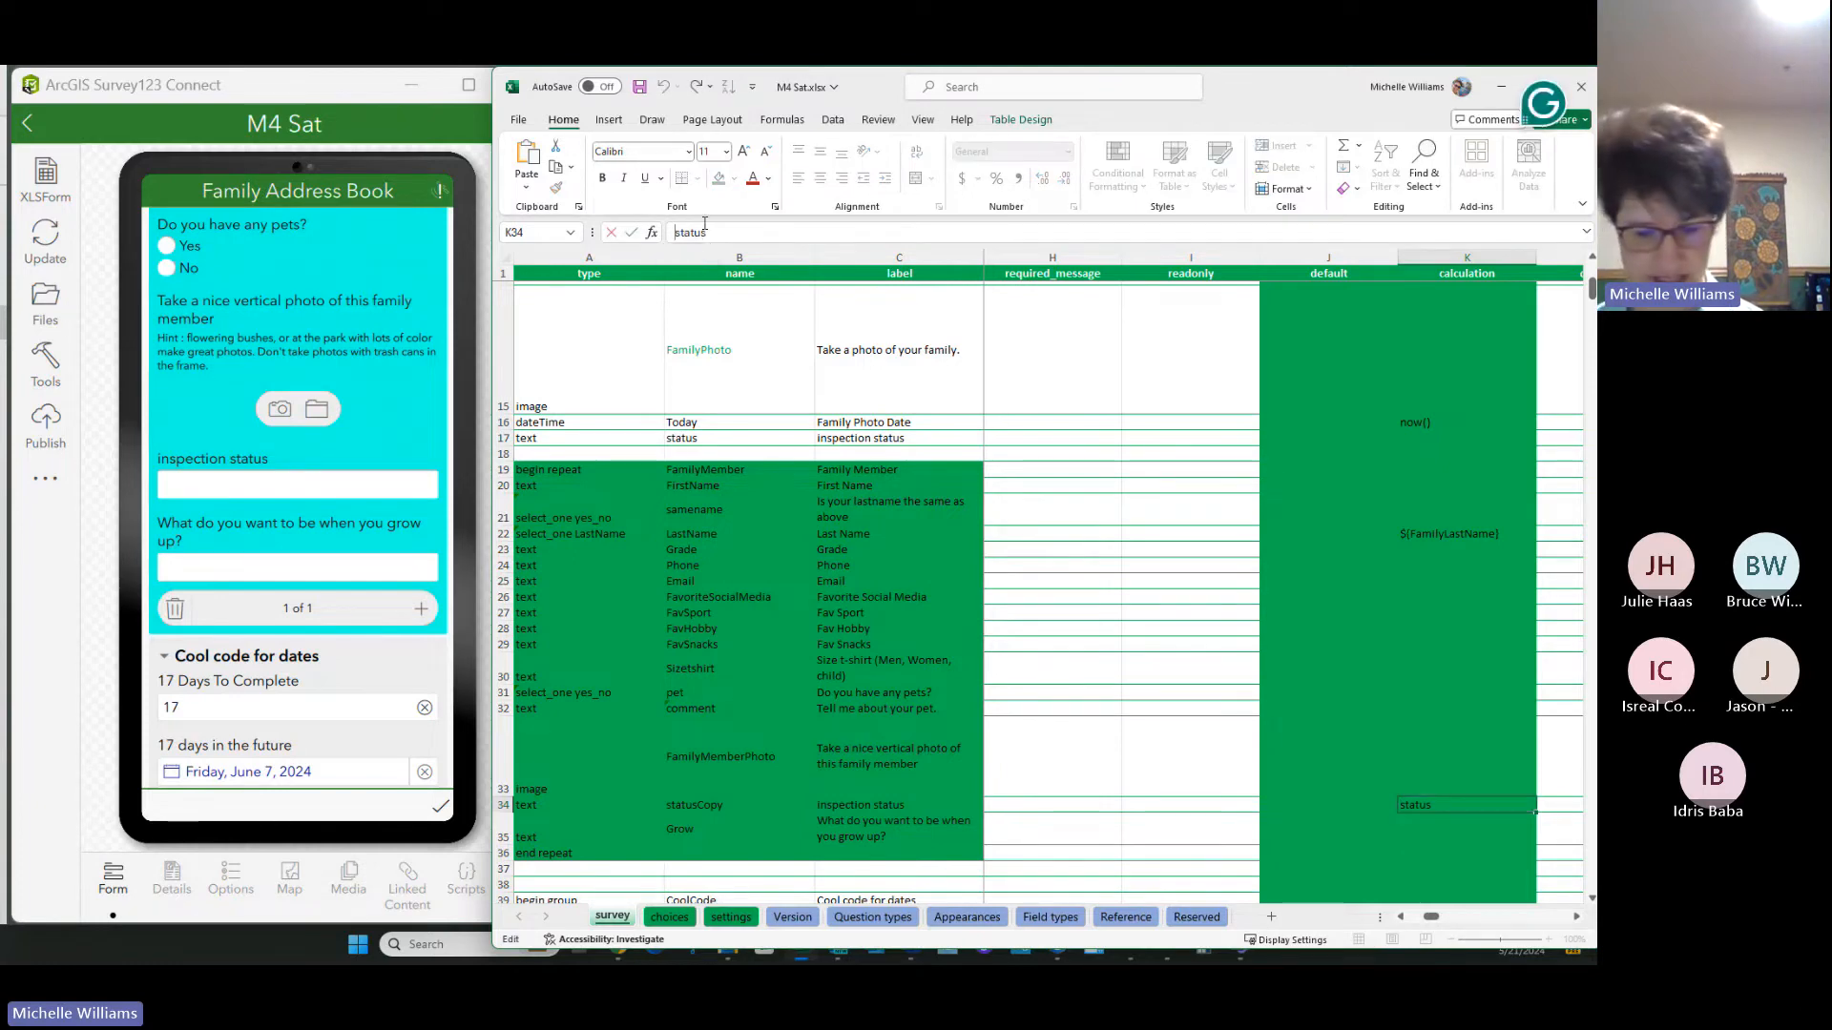
text($)
text(()
click(736, 229)
text())
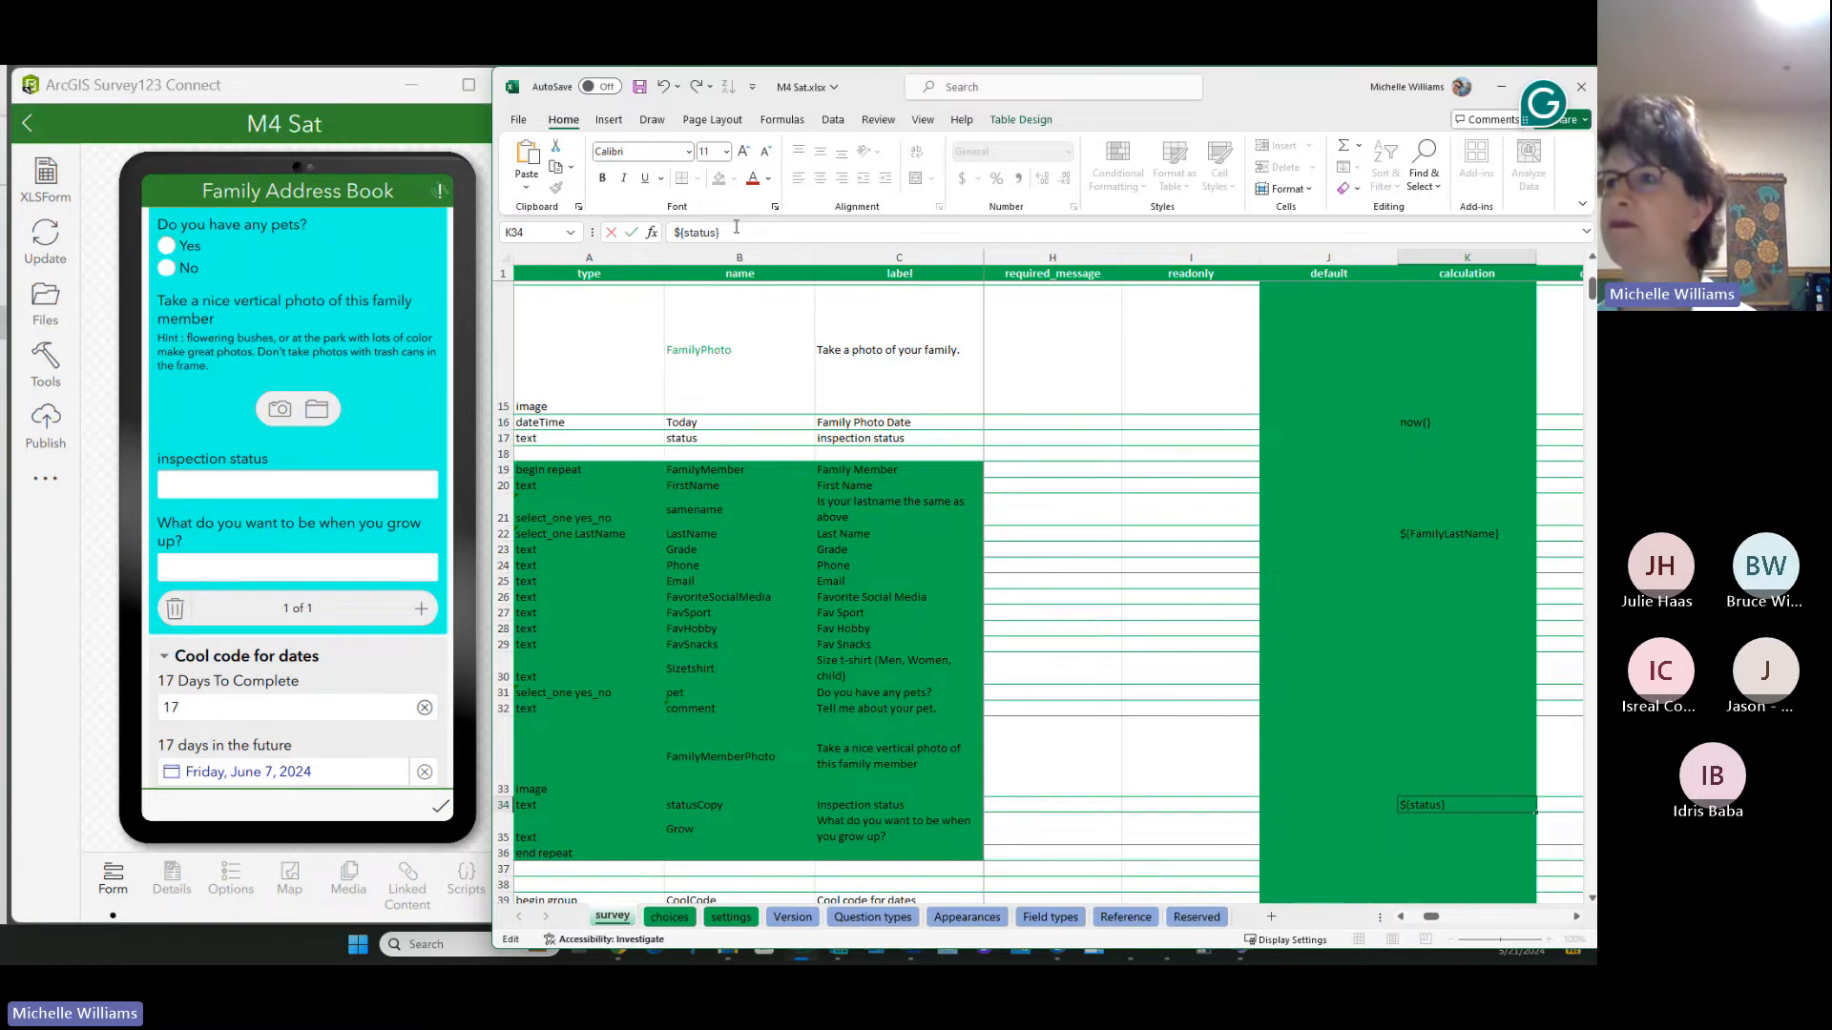
click(739, 565)
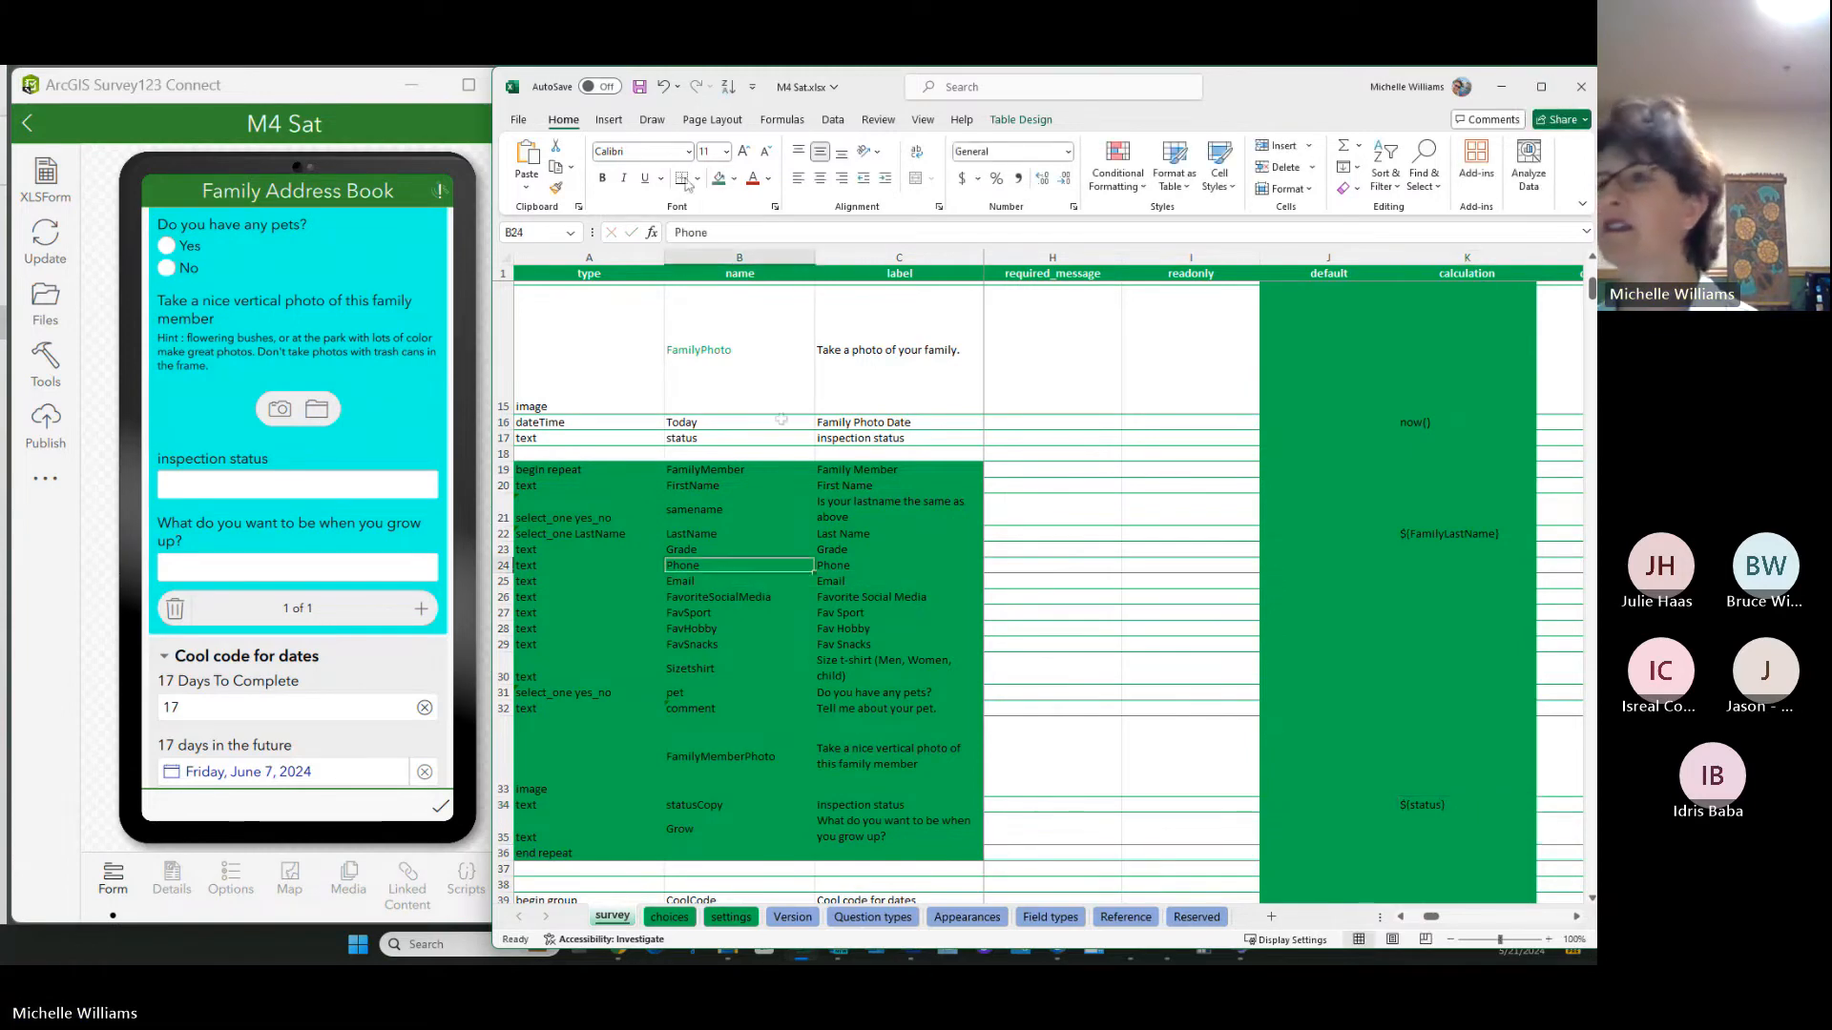
click(640, 86)
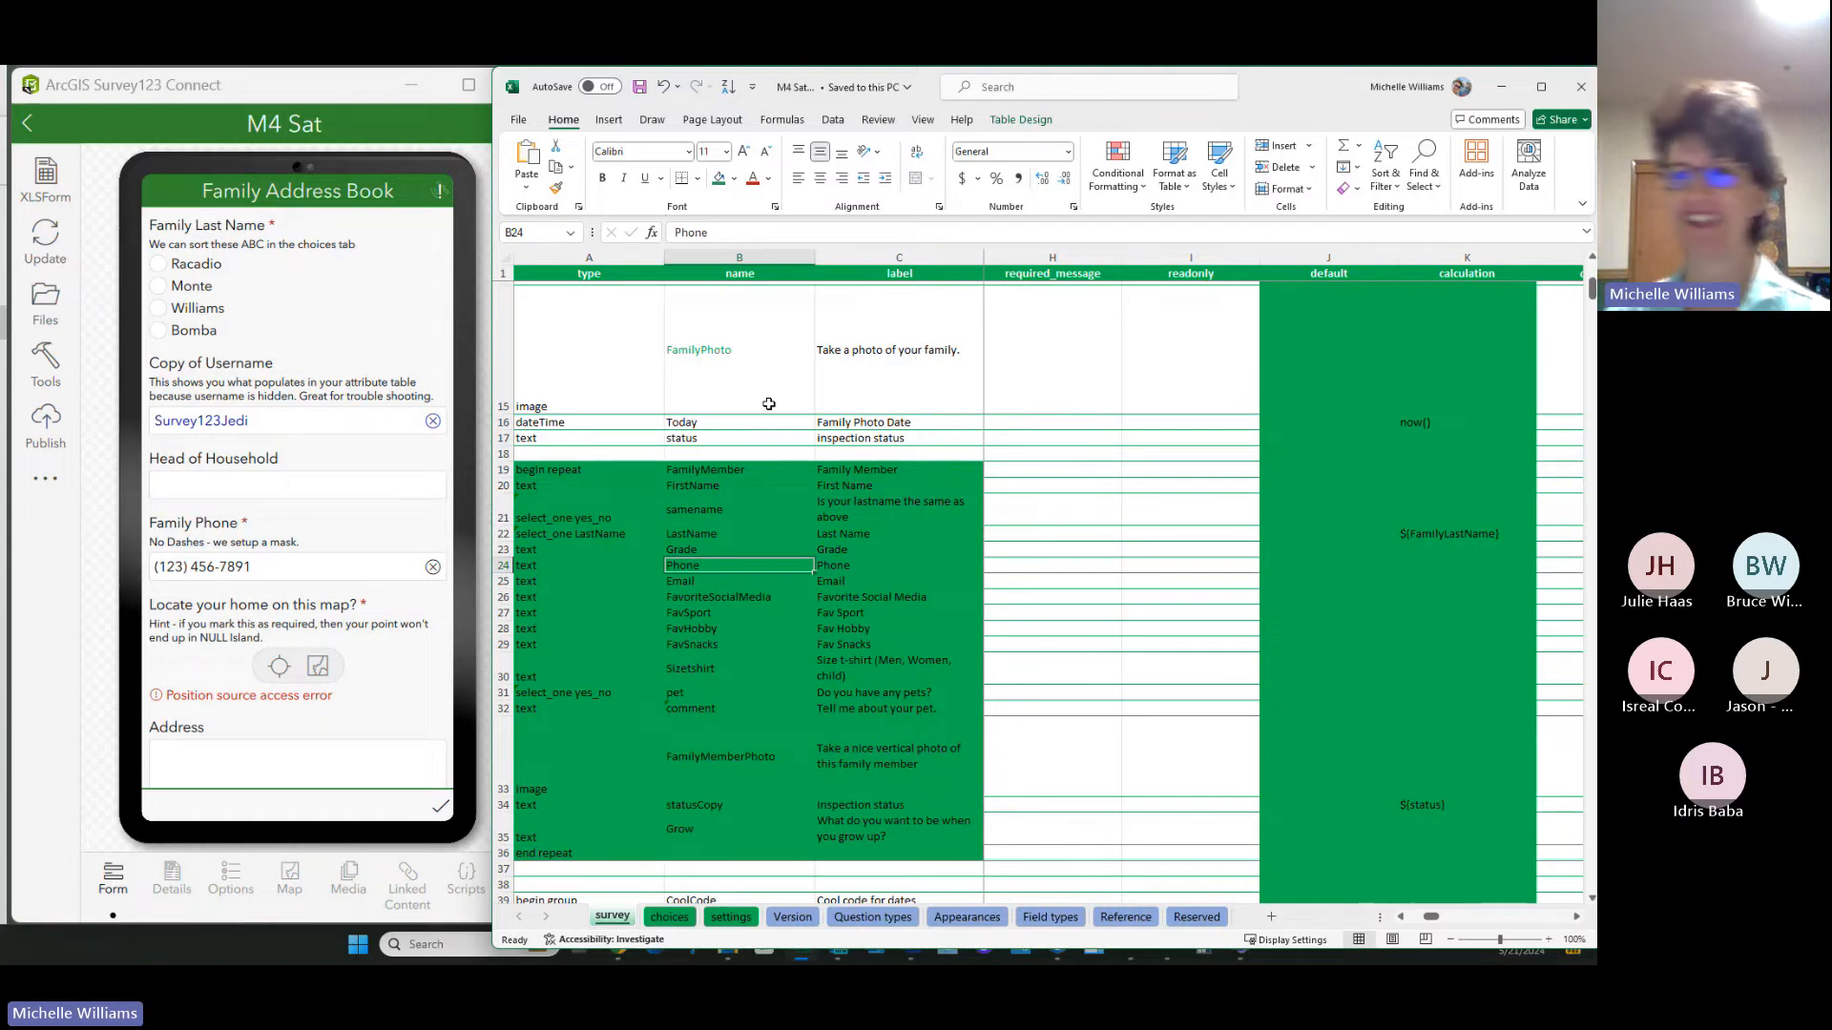
click(735, 439)
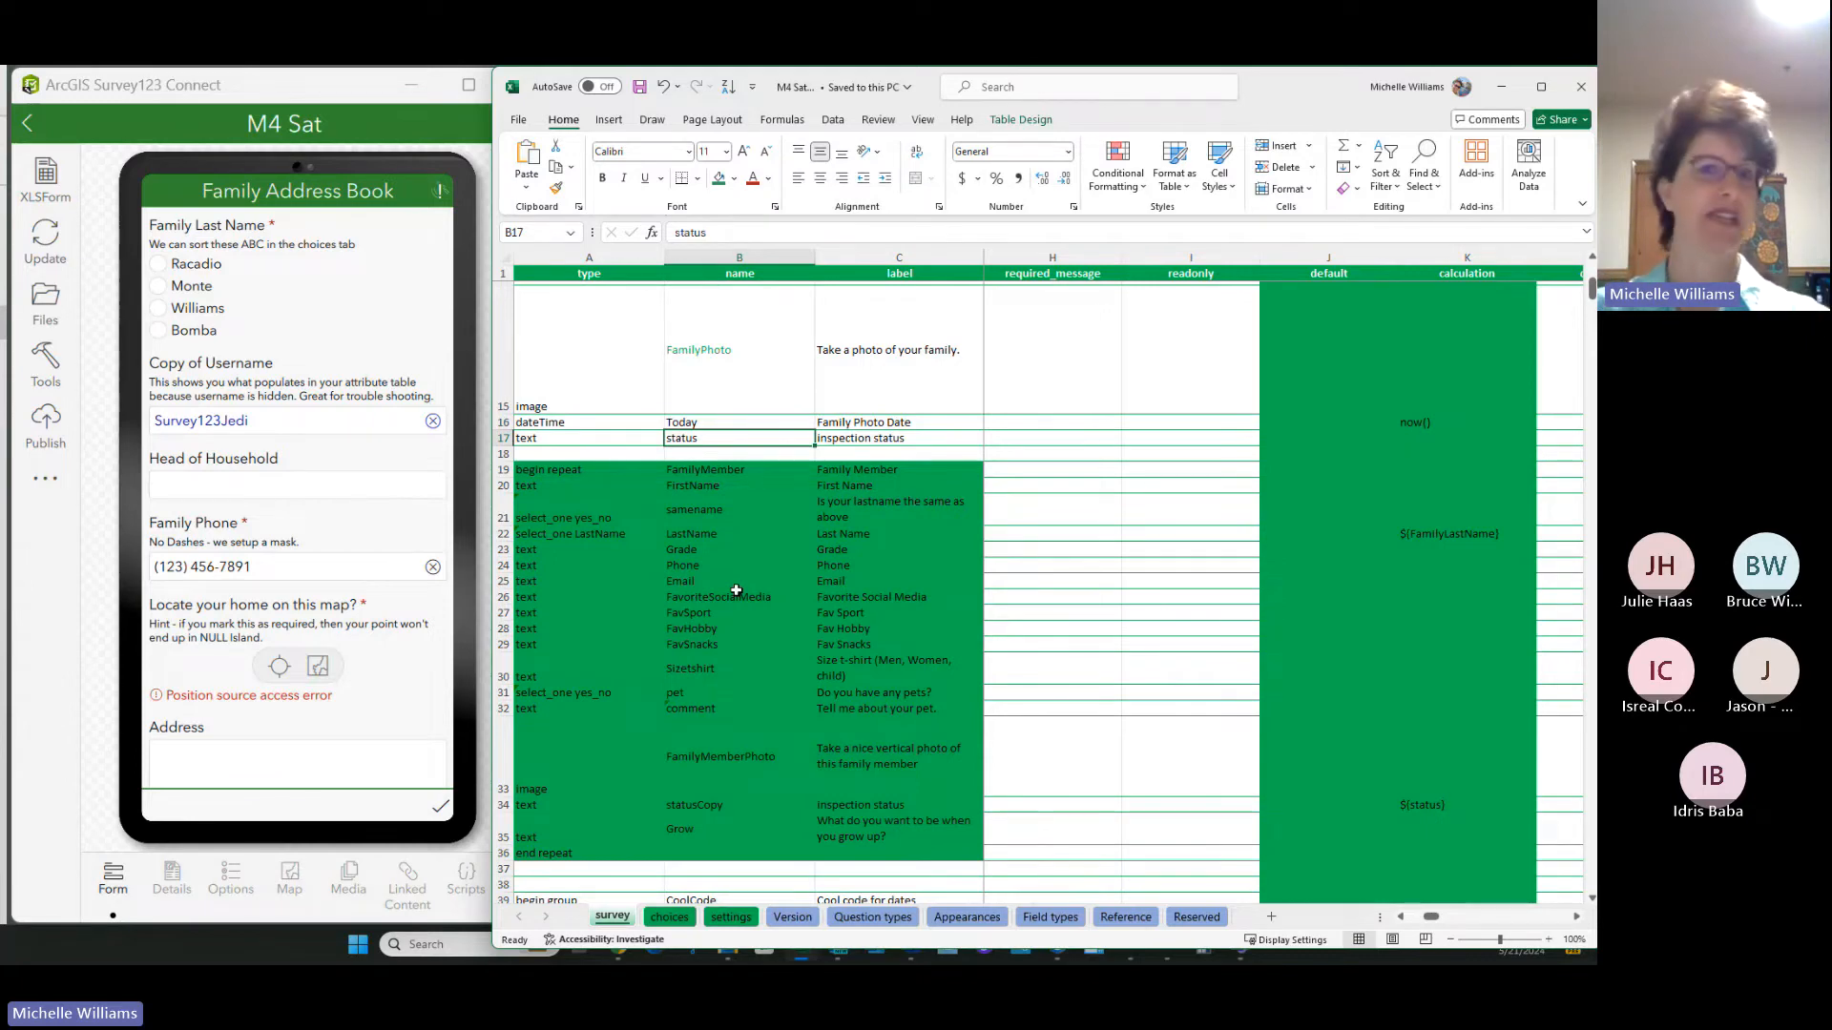
click(702, 644)
scroll(689, 696, down, 2)
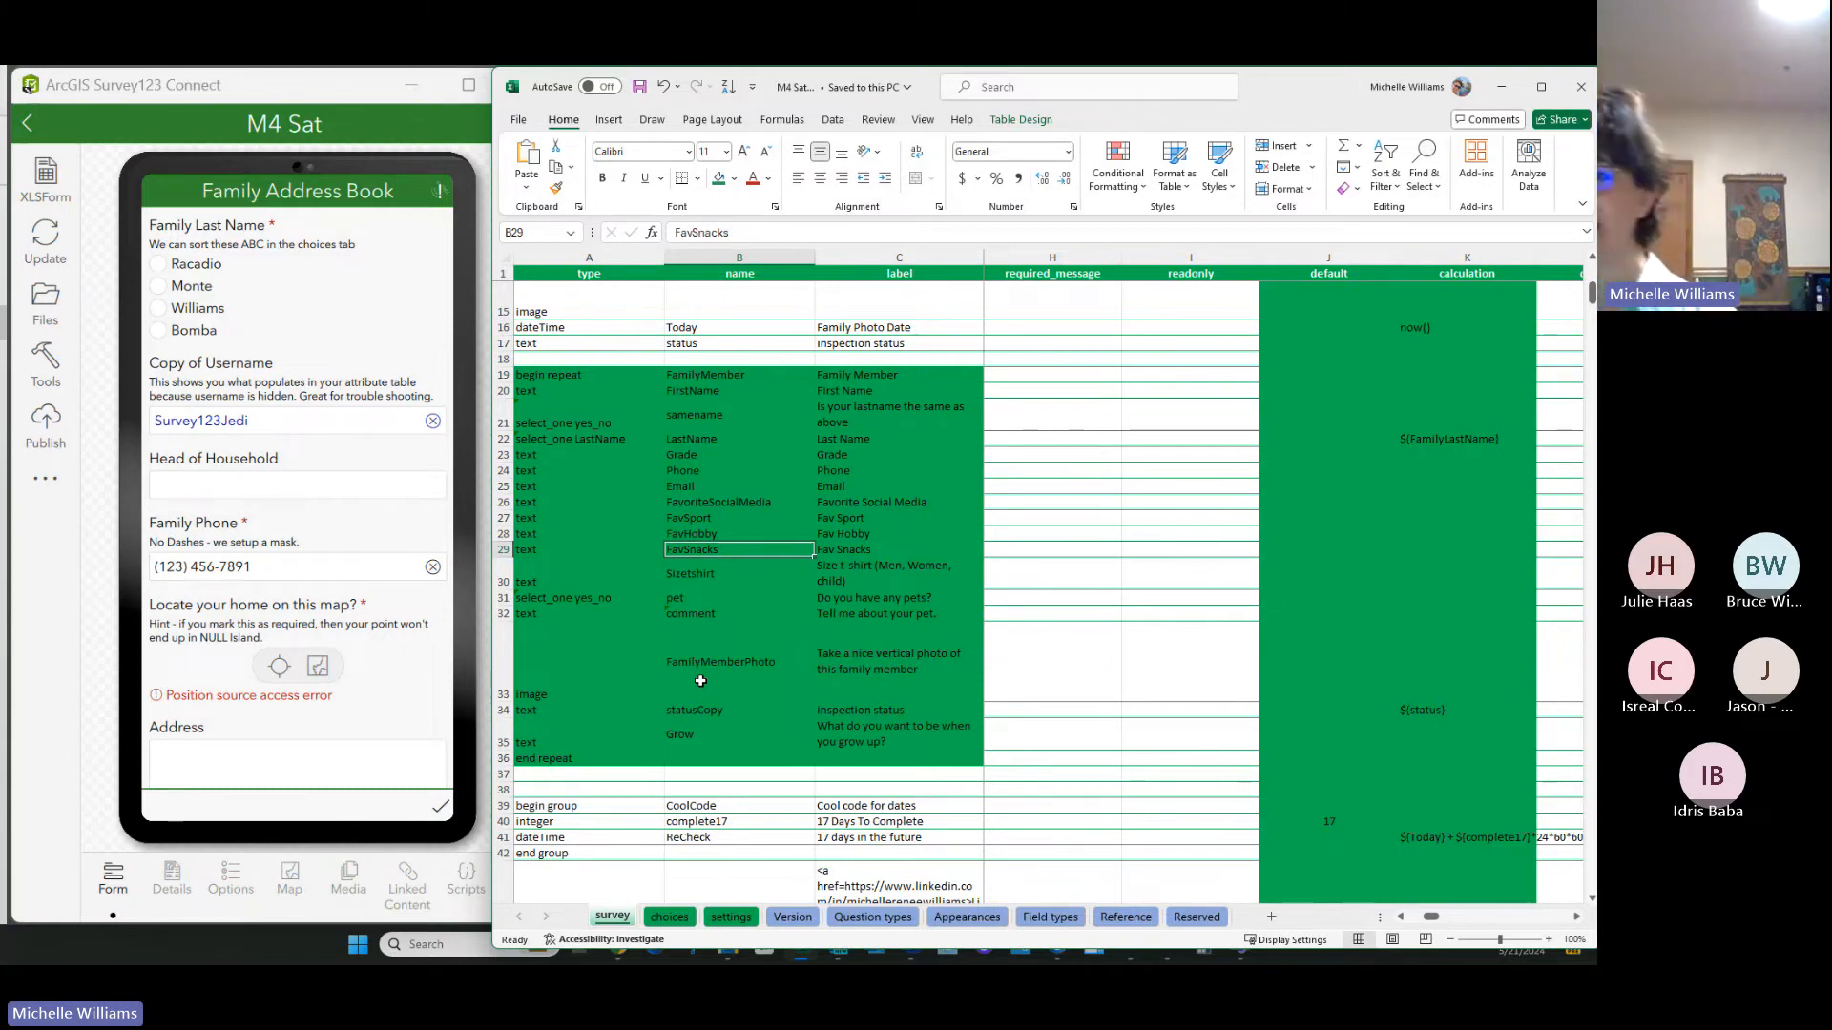
click(734, 597)
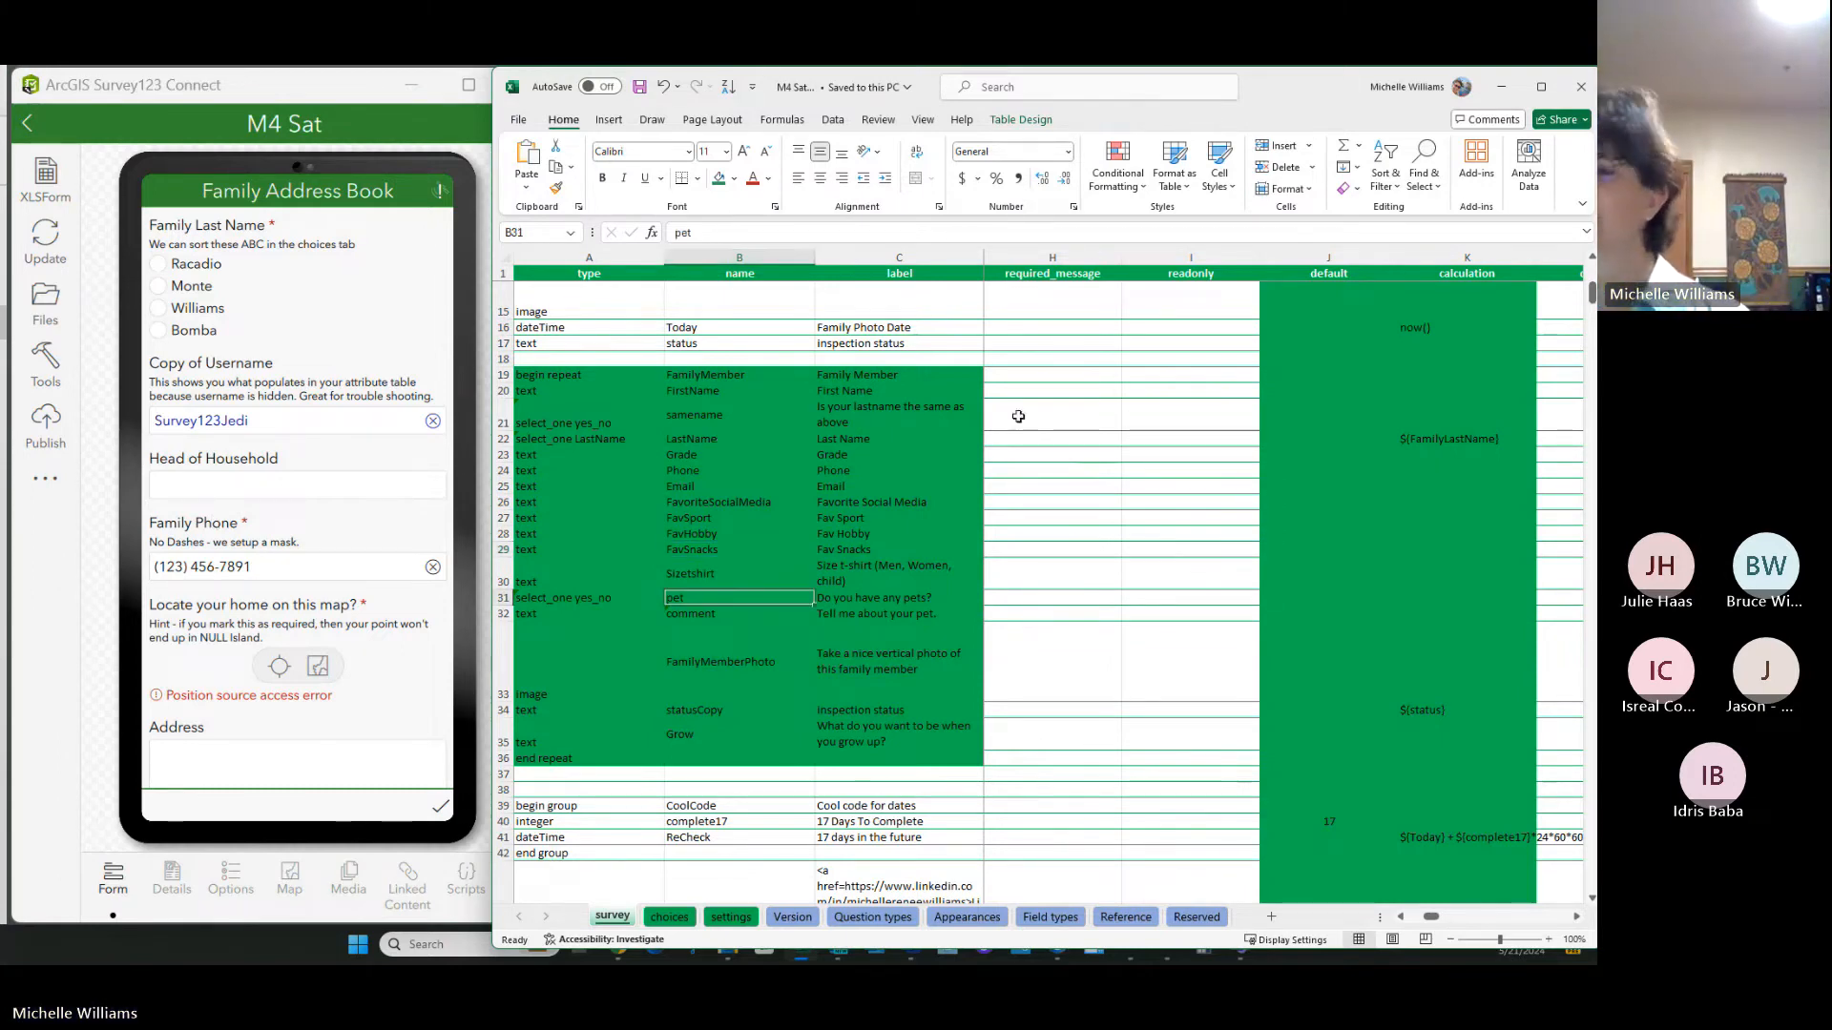
Step: Test the calculation in the Survey123 Connect preview by entering "jksjkhsdjkgasldgf" as the inspection status and checking its copy in the Family Member repeat
scroll(230, 517, down, 3)
scroll(230, 516, down, 8)
click(210, 536)
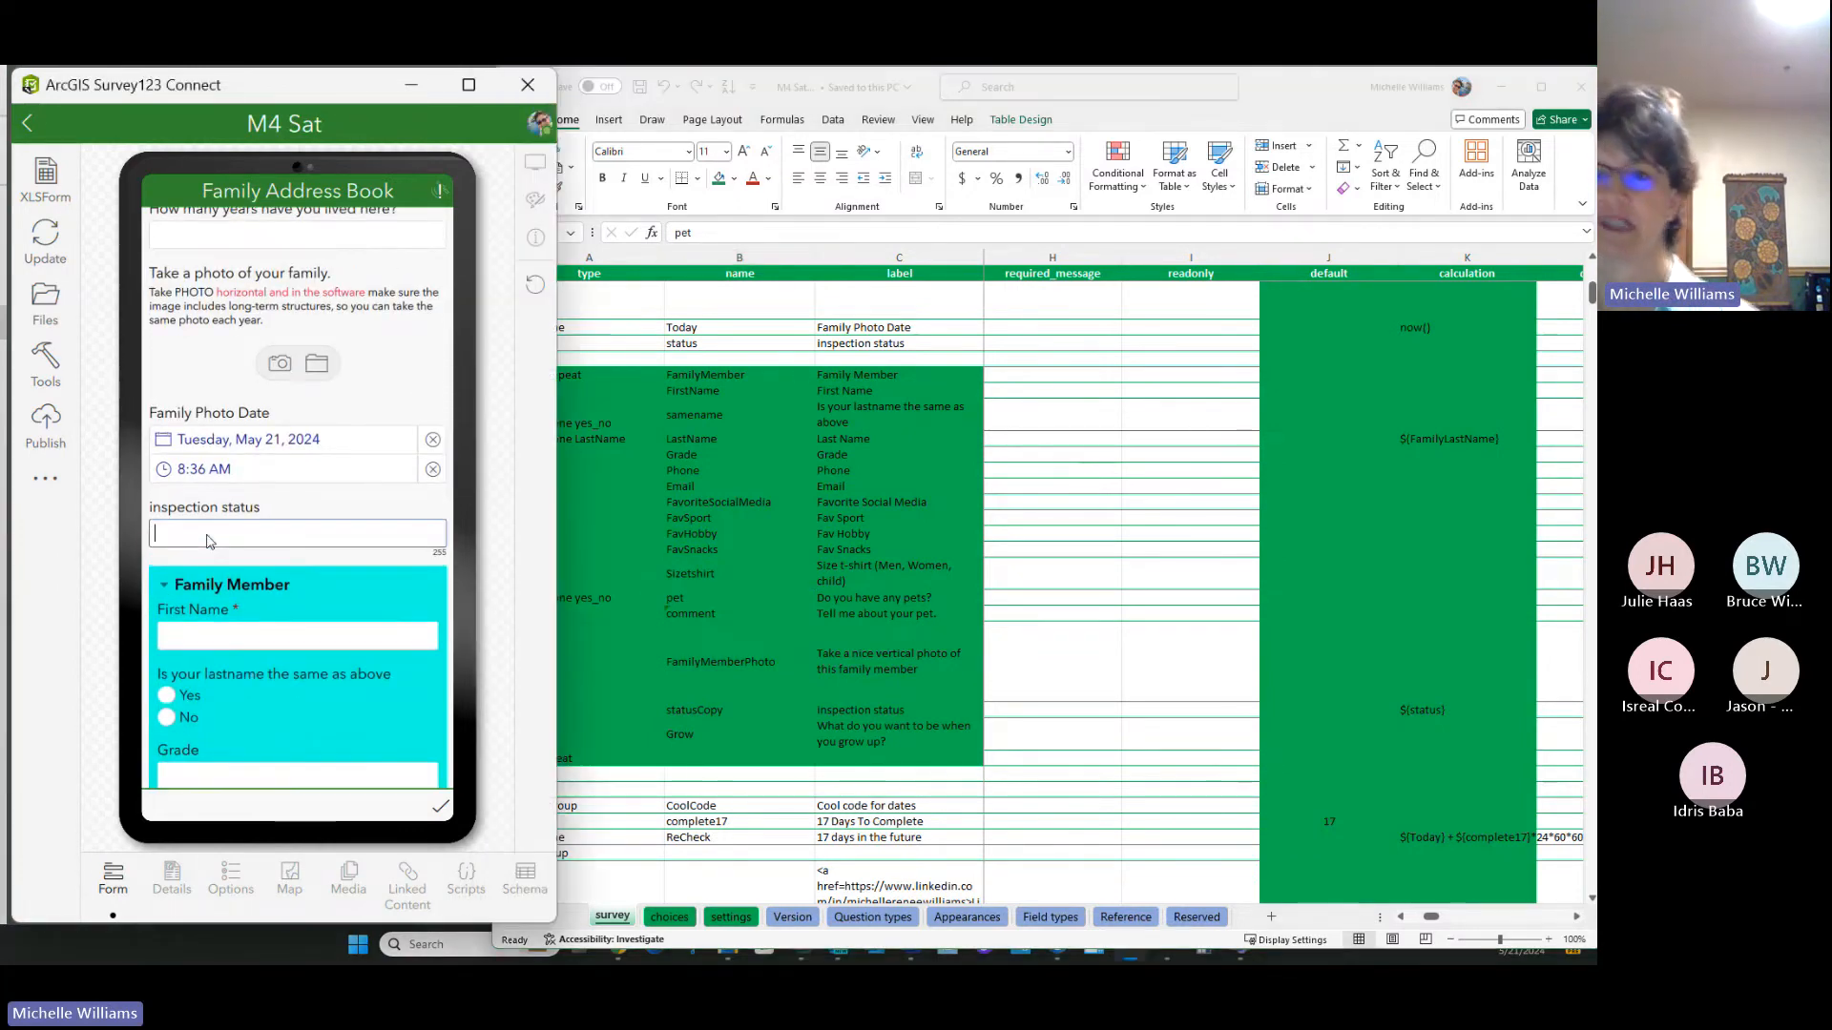
text(jksjkhsdjkgasldgf)
scroll(210, 539, down, 7)
scroll(266, 599, down, 8)
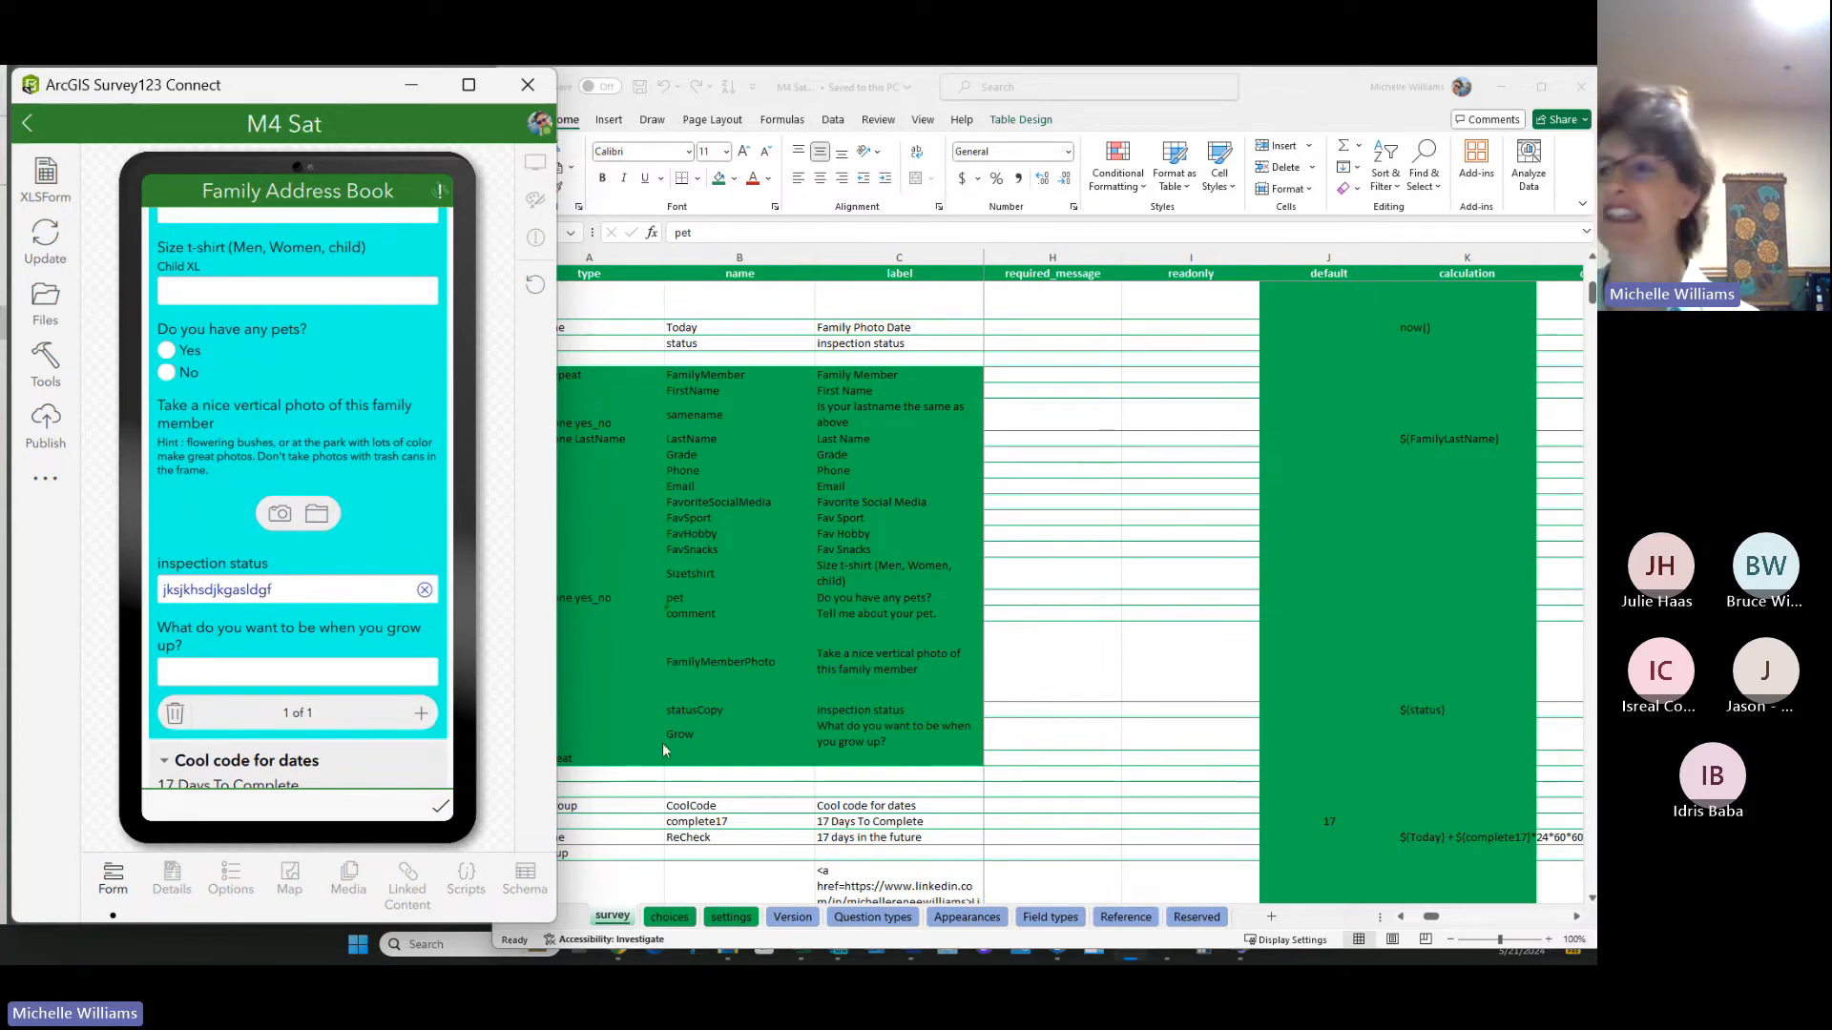
Step: Set the appearance of the statusCopy question to hidden in the Excel workbook
click(735, 692)
click(697, 711)
key(Right)
key(Right)
key(Right)
key(Right)
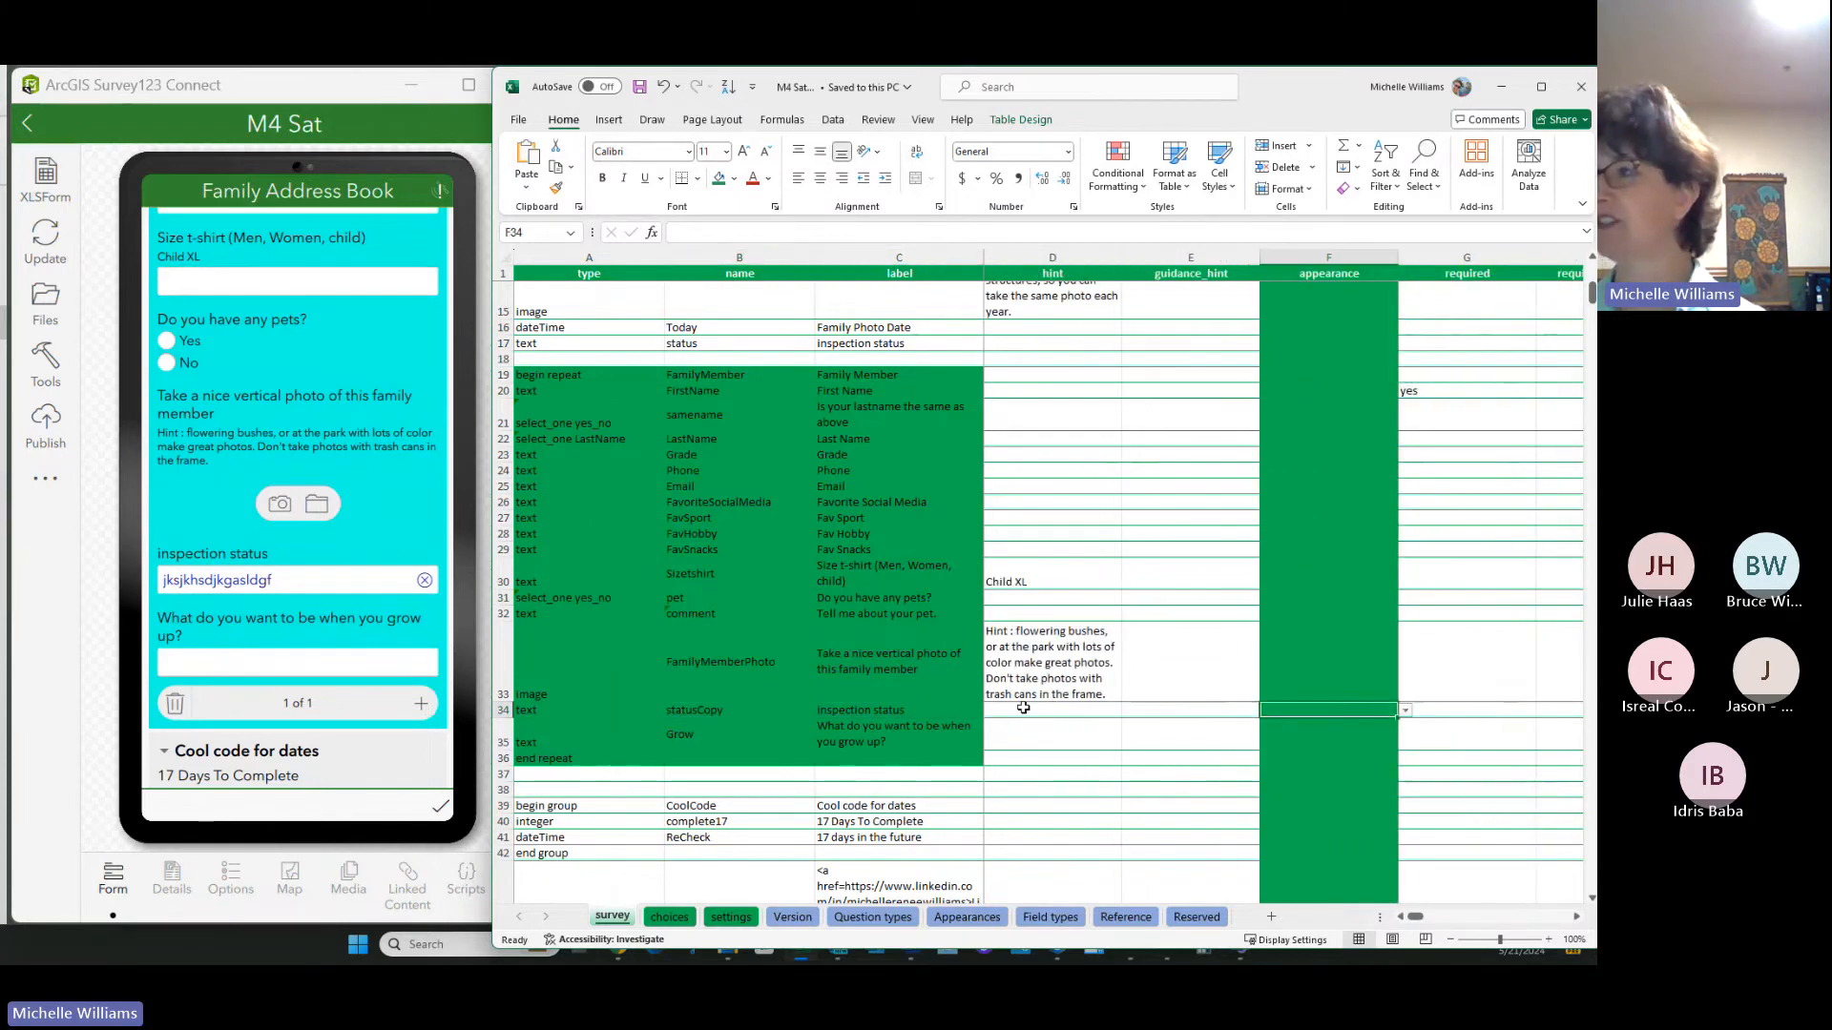
click(1406, 712)
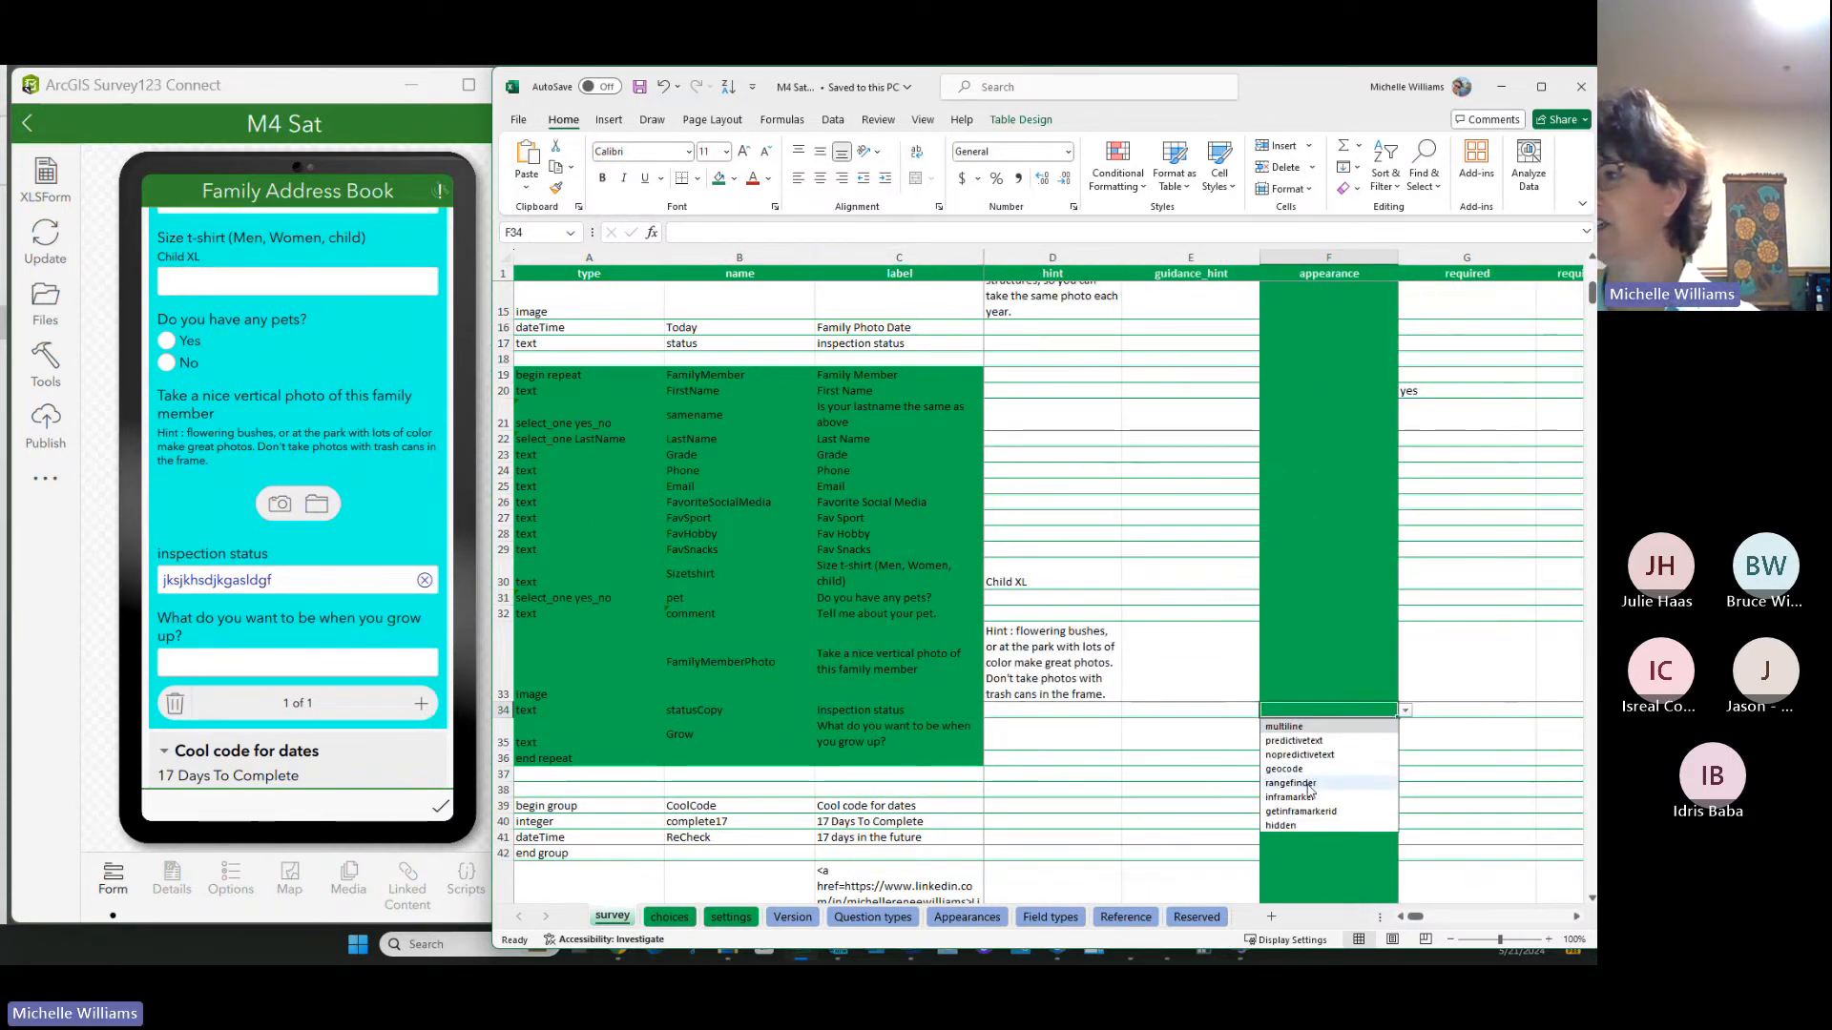
click(1303, 824)
click(1175, 795)
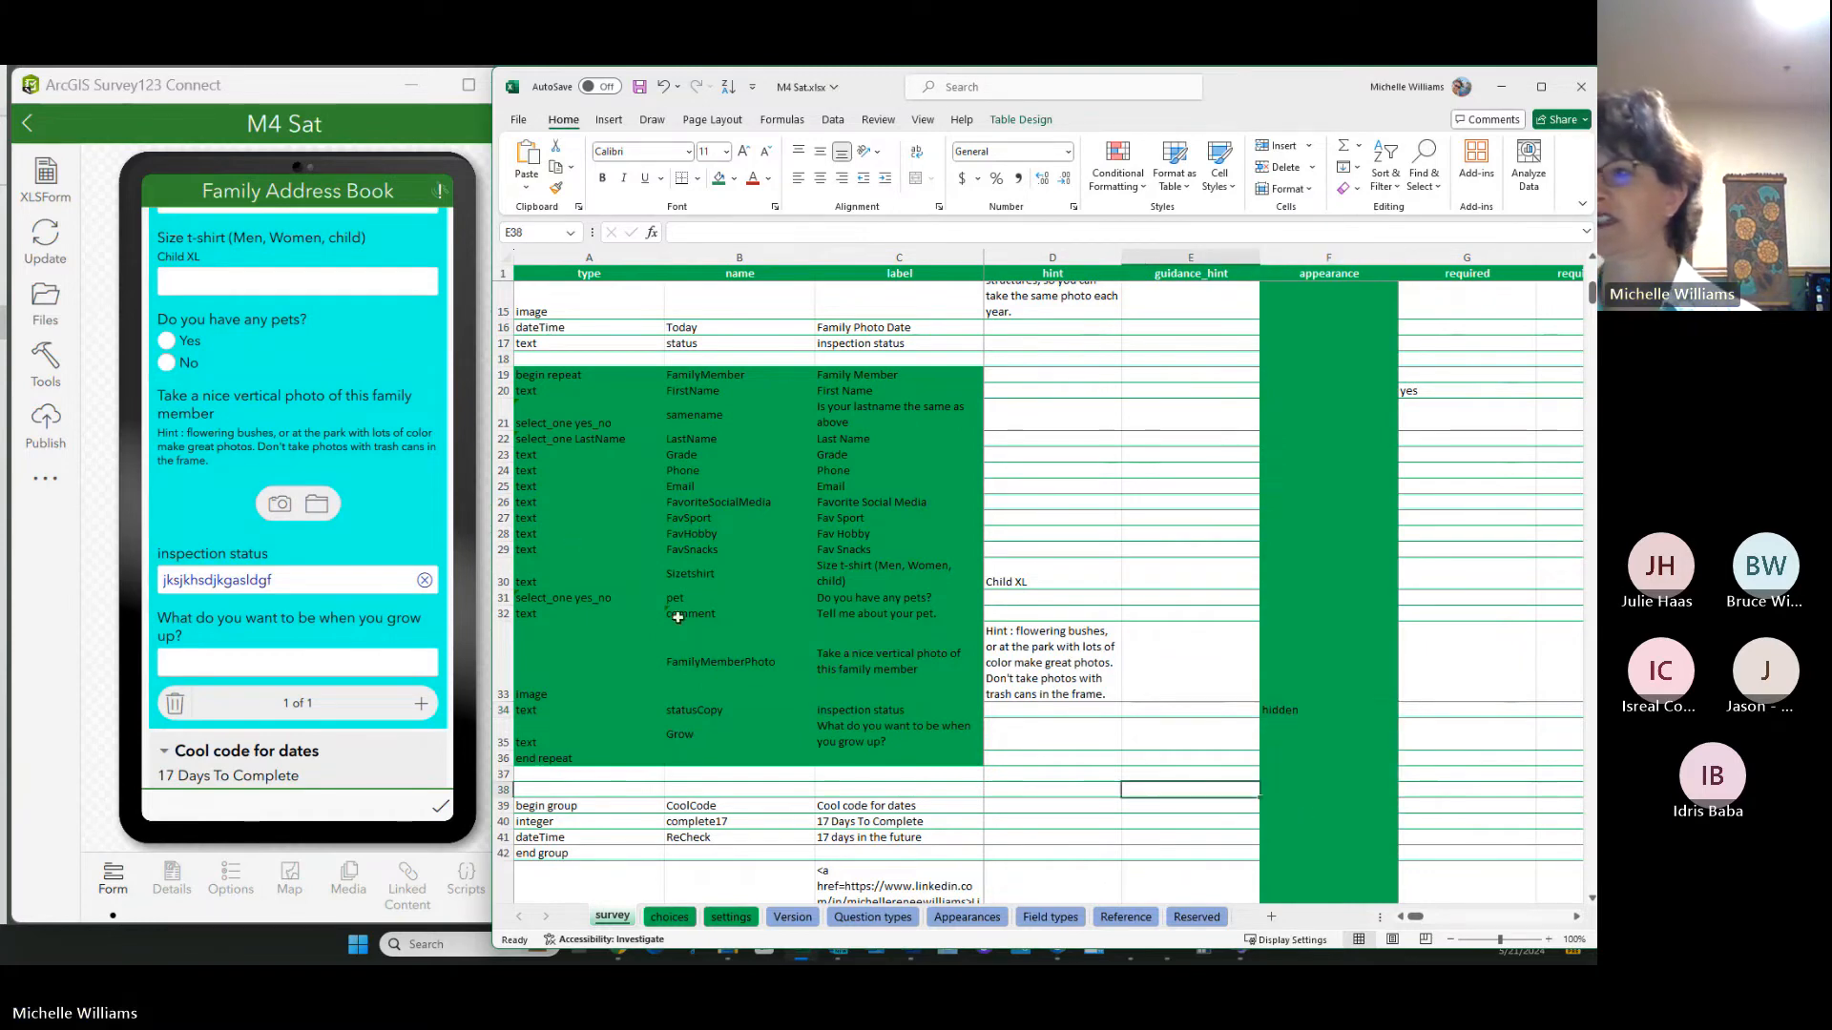
click(1303, 711)
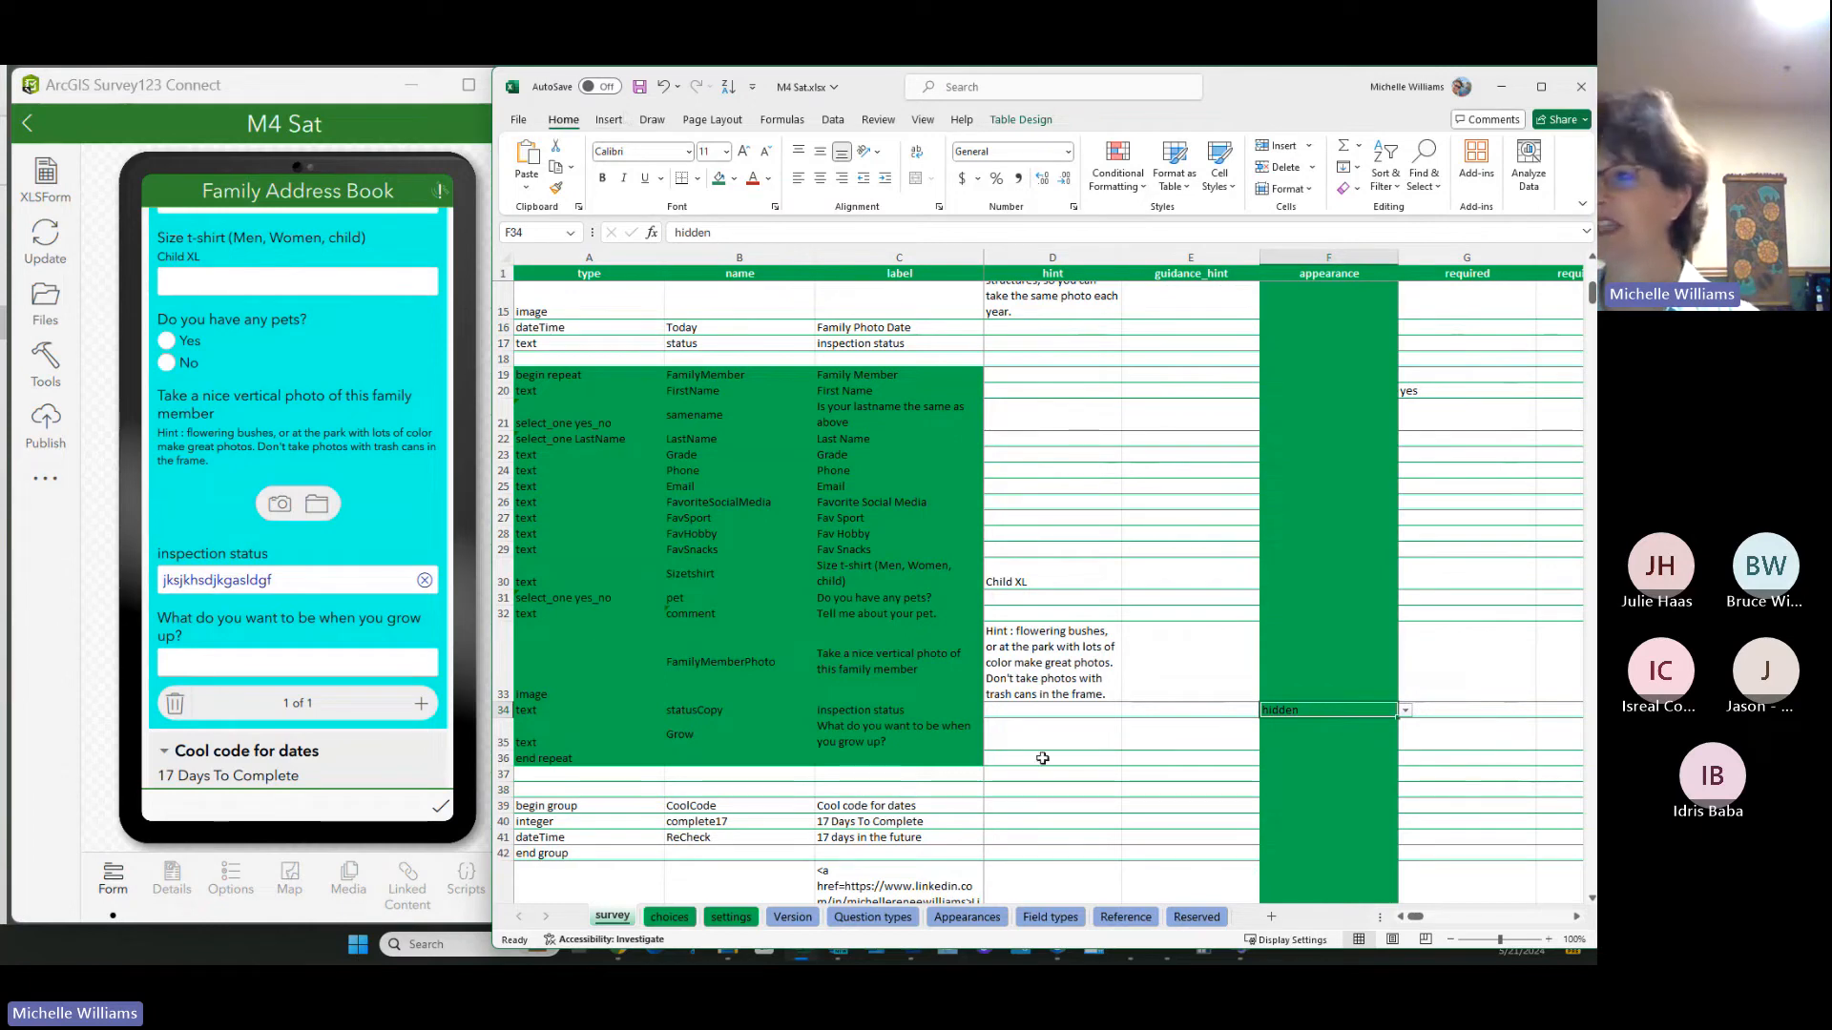
Step: Change the type of the statusCopy question to calculate
click(559, 712)
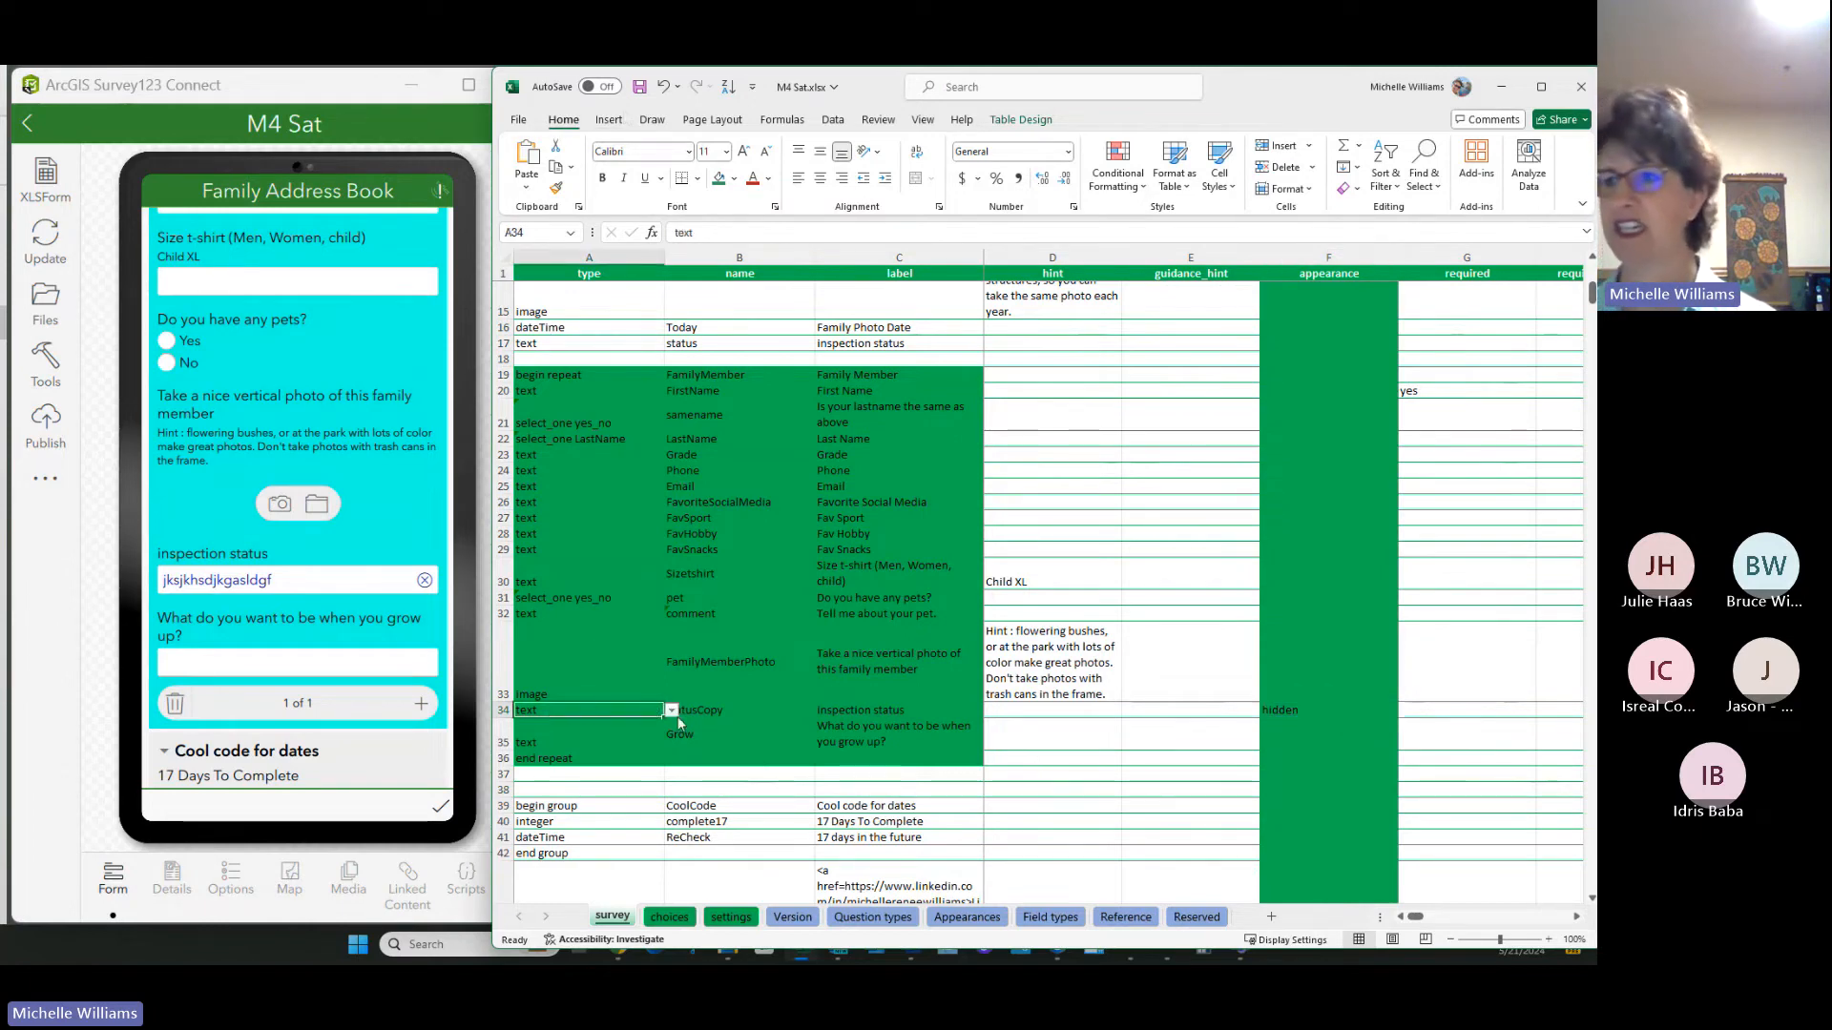
click(672, 711)
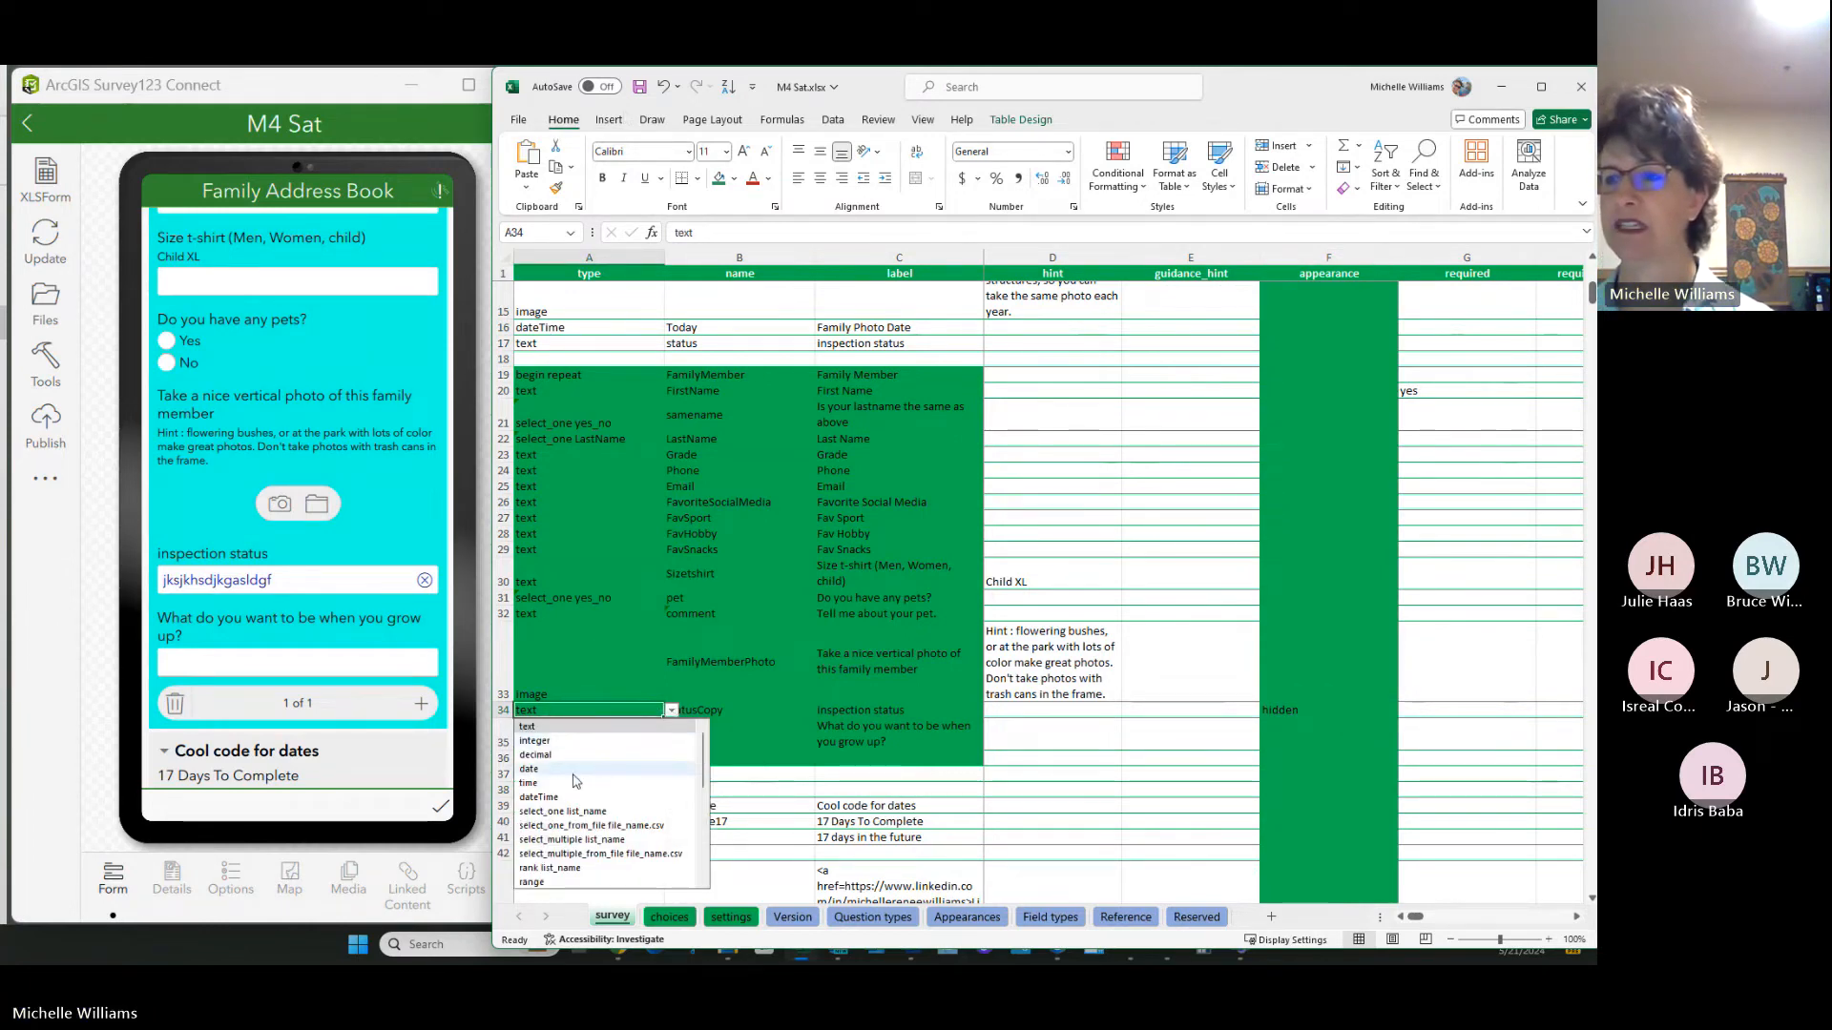
scroll(579, 778, down, 2)
scroll(580, 782, down, 4)
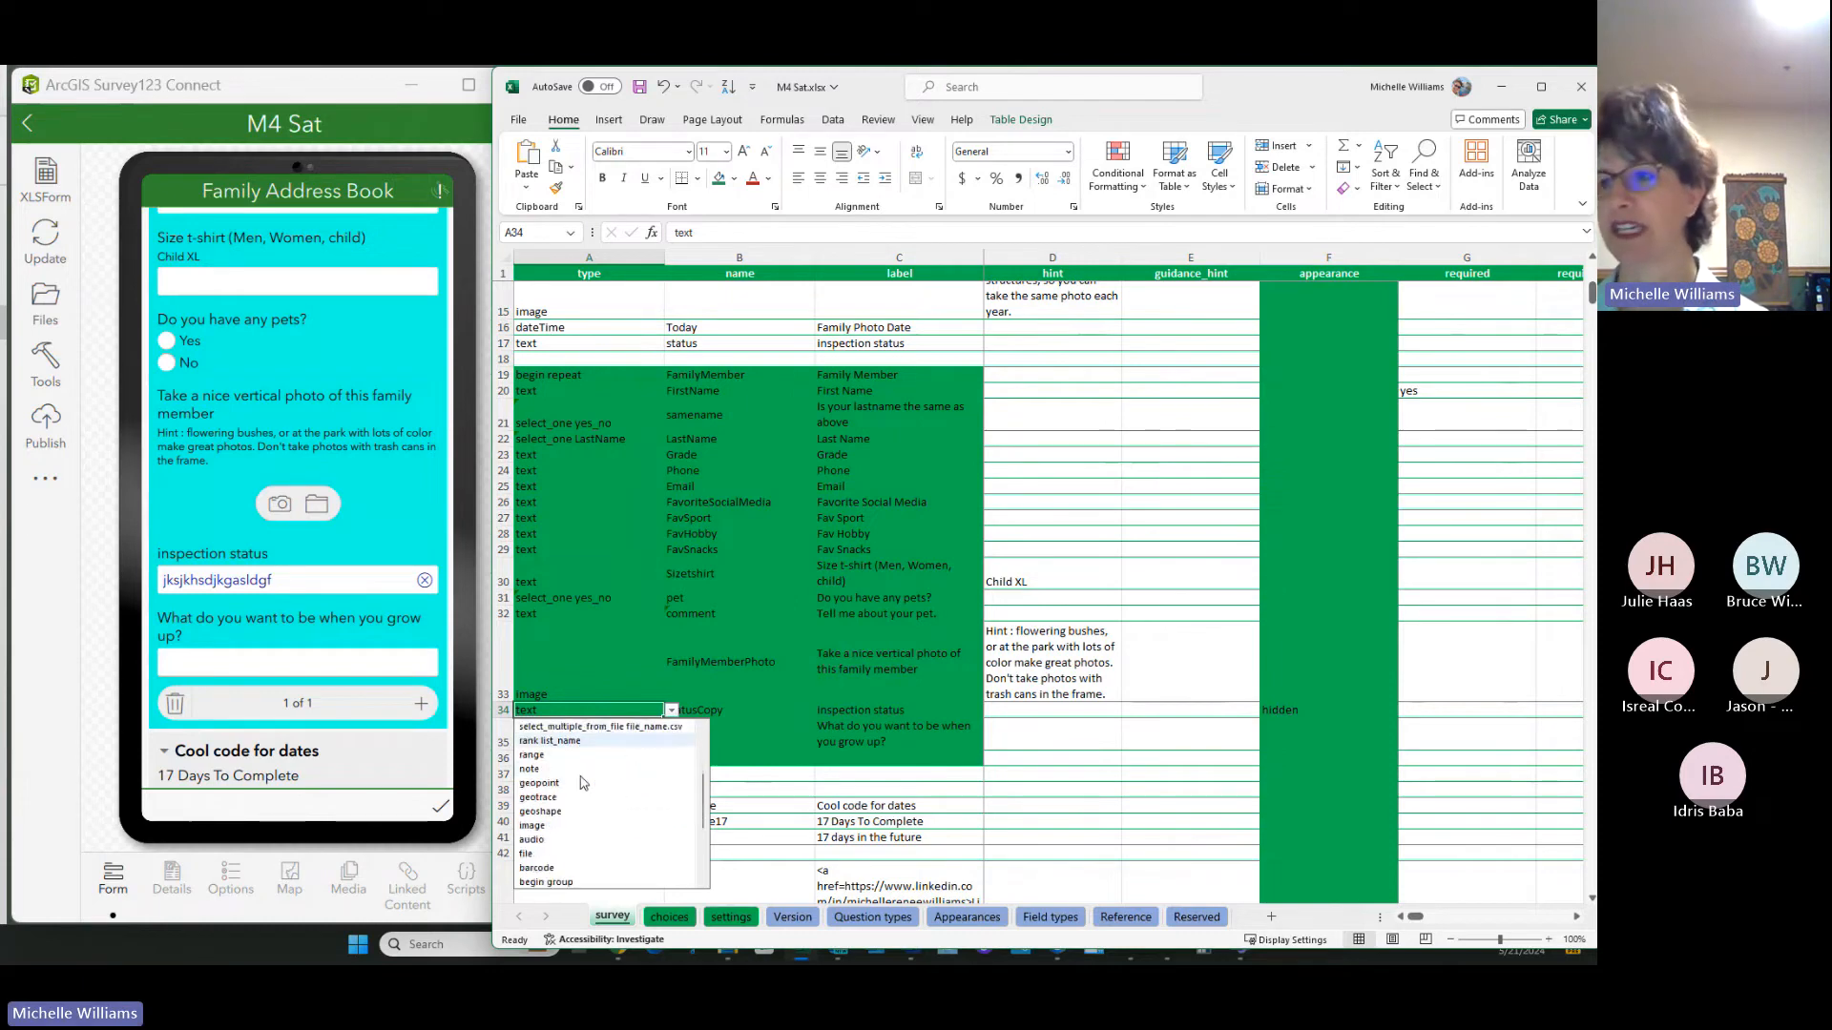
click(658, 836)
Step: Clear the hidden appearance of the statusCopy question, then save the workbook and check the repeat in the form preview
click(961, 793)
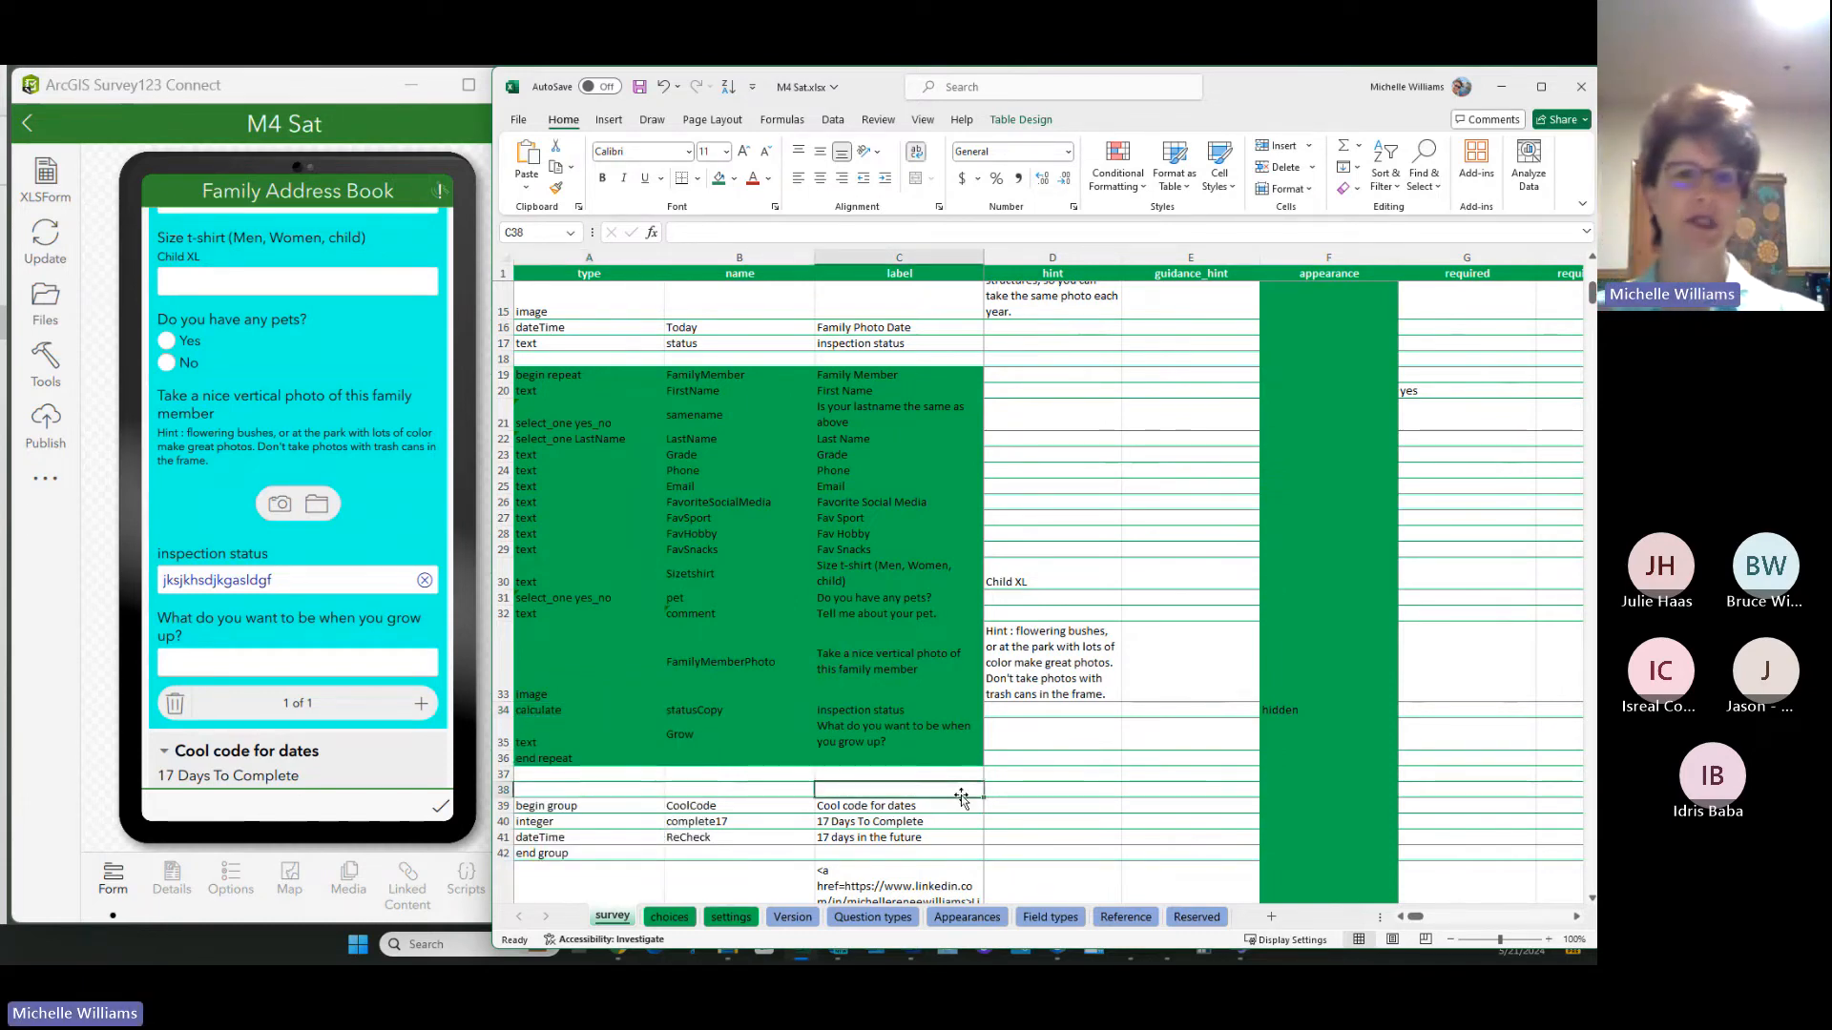
click(1190, 757)
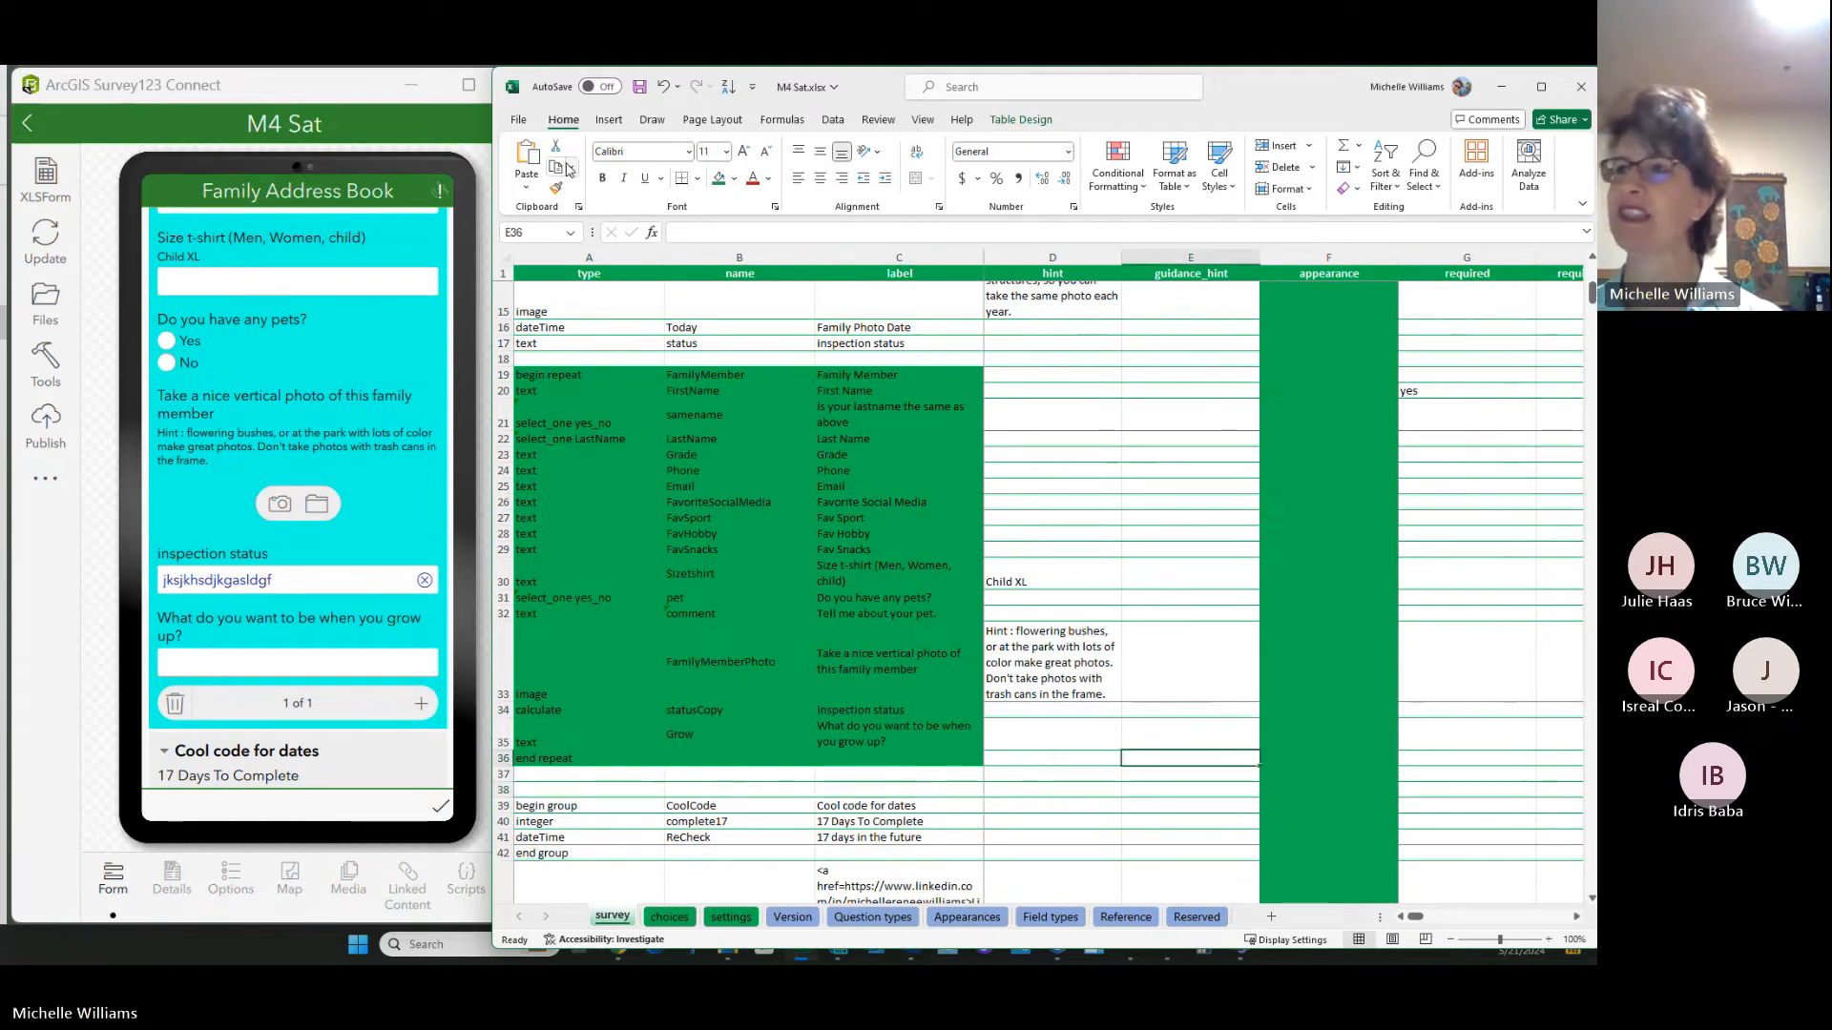
click(638, 87)
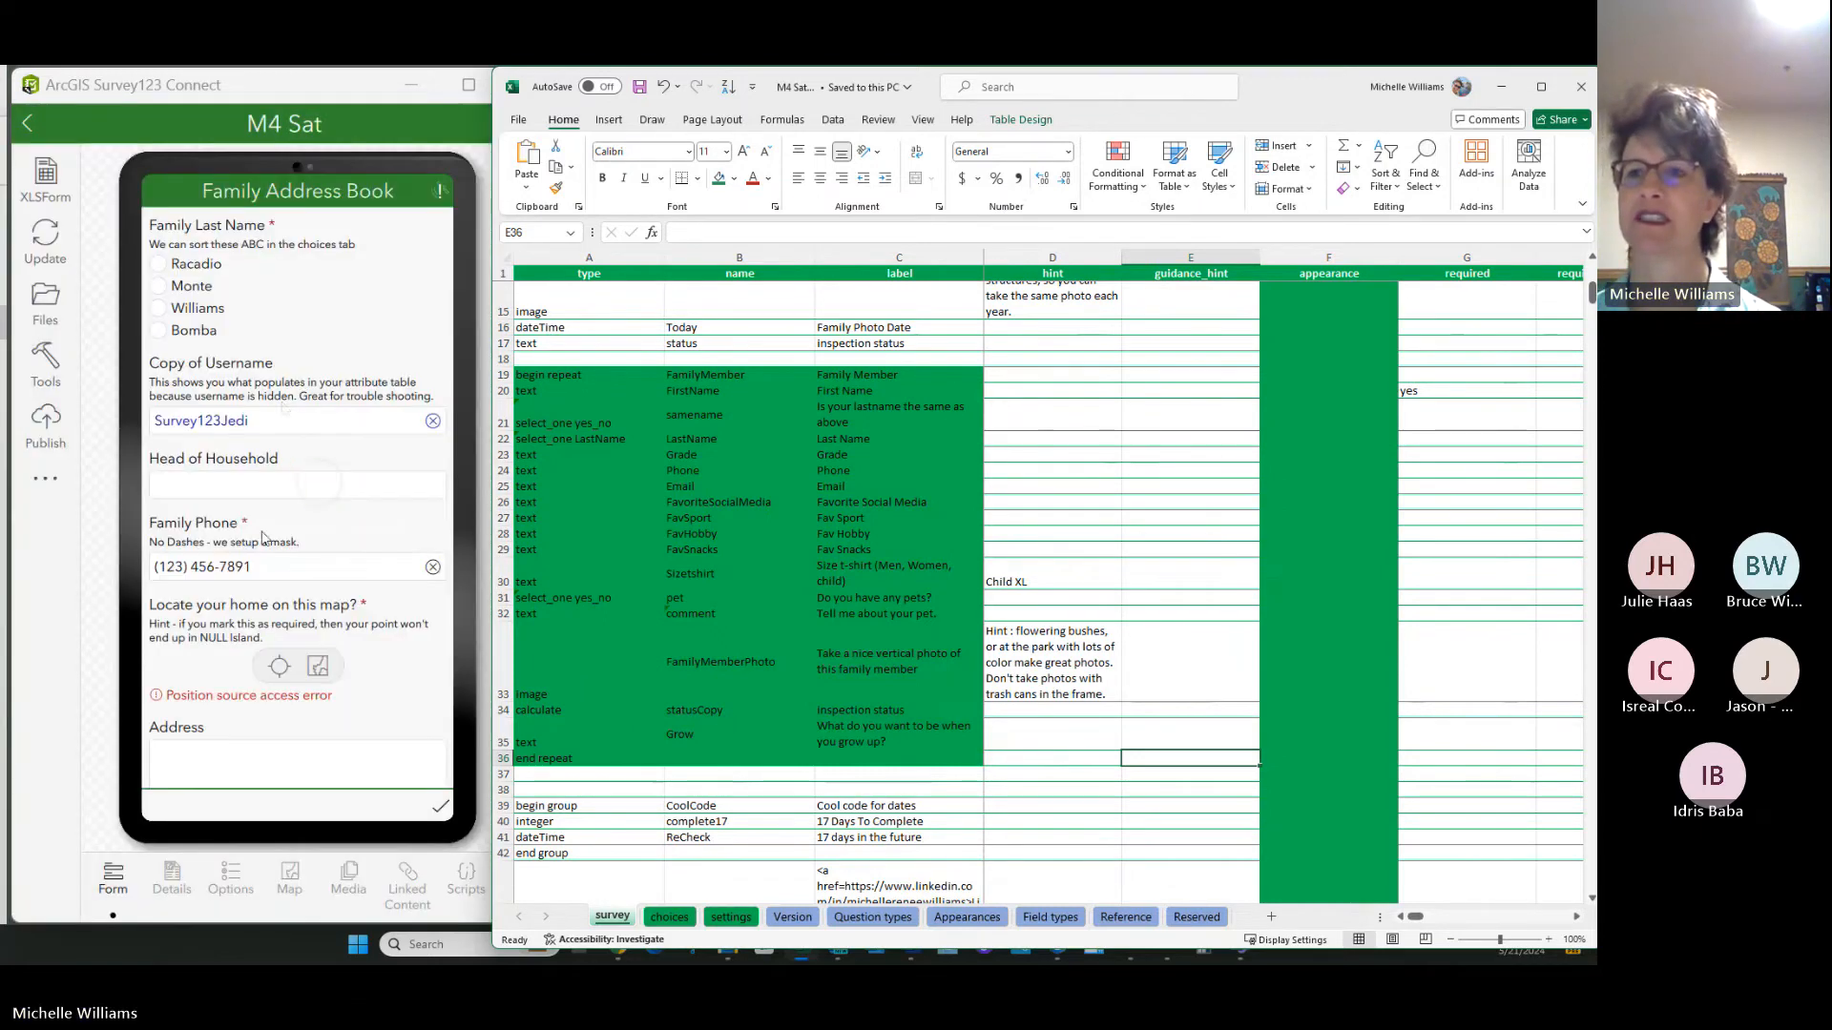
scroll(206, 592, down, 10)
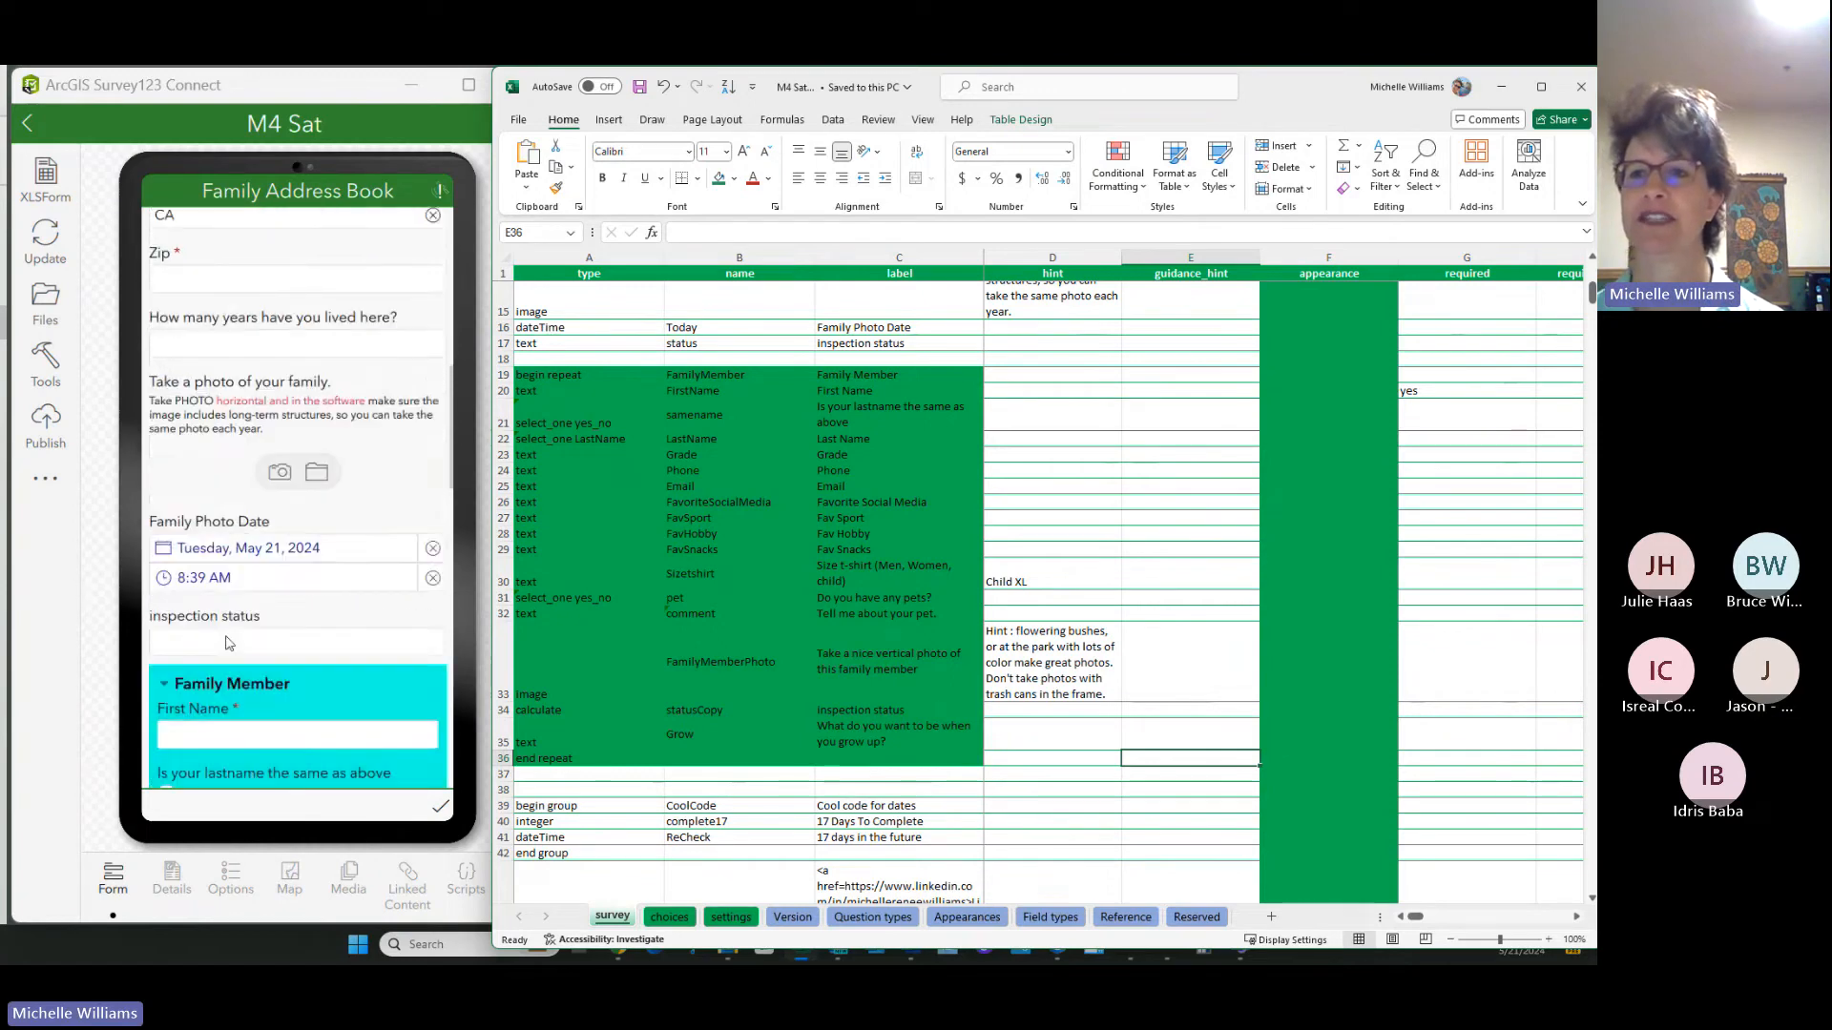
scroll(334, 491, down, 5)
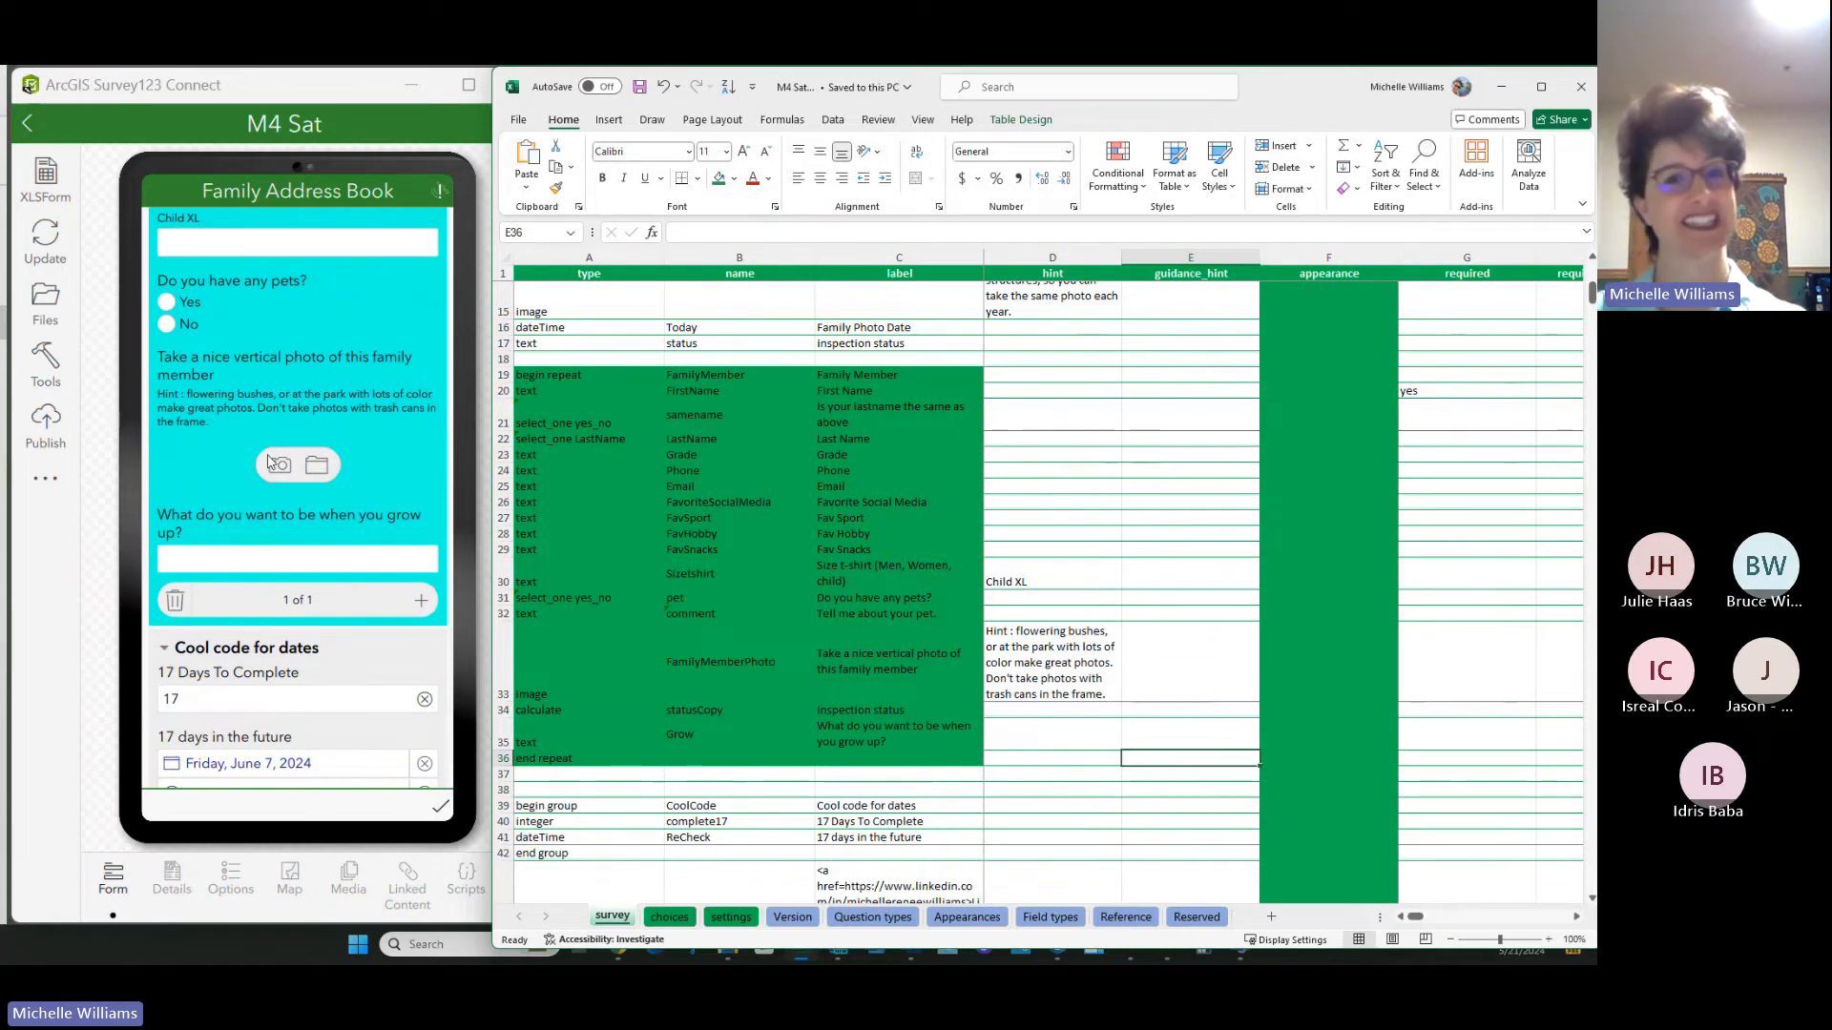
Step: Open the publish dialog for M4 Sat in Survey123 Connect to review the missing feature service fields, and cancel publishing
click(48, 437)
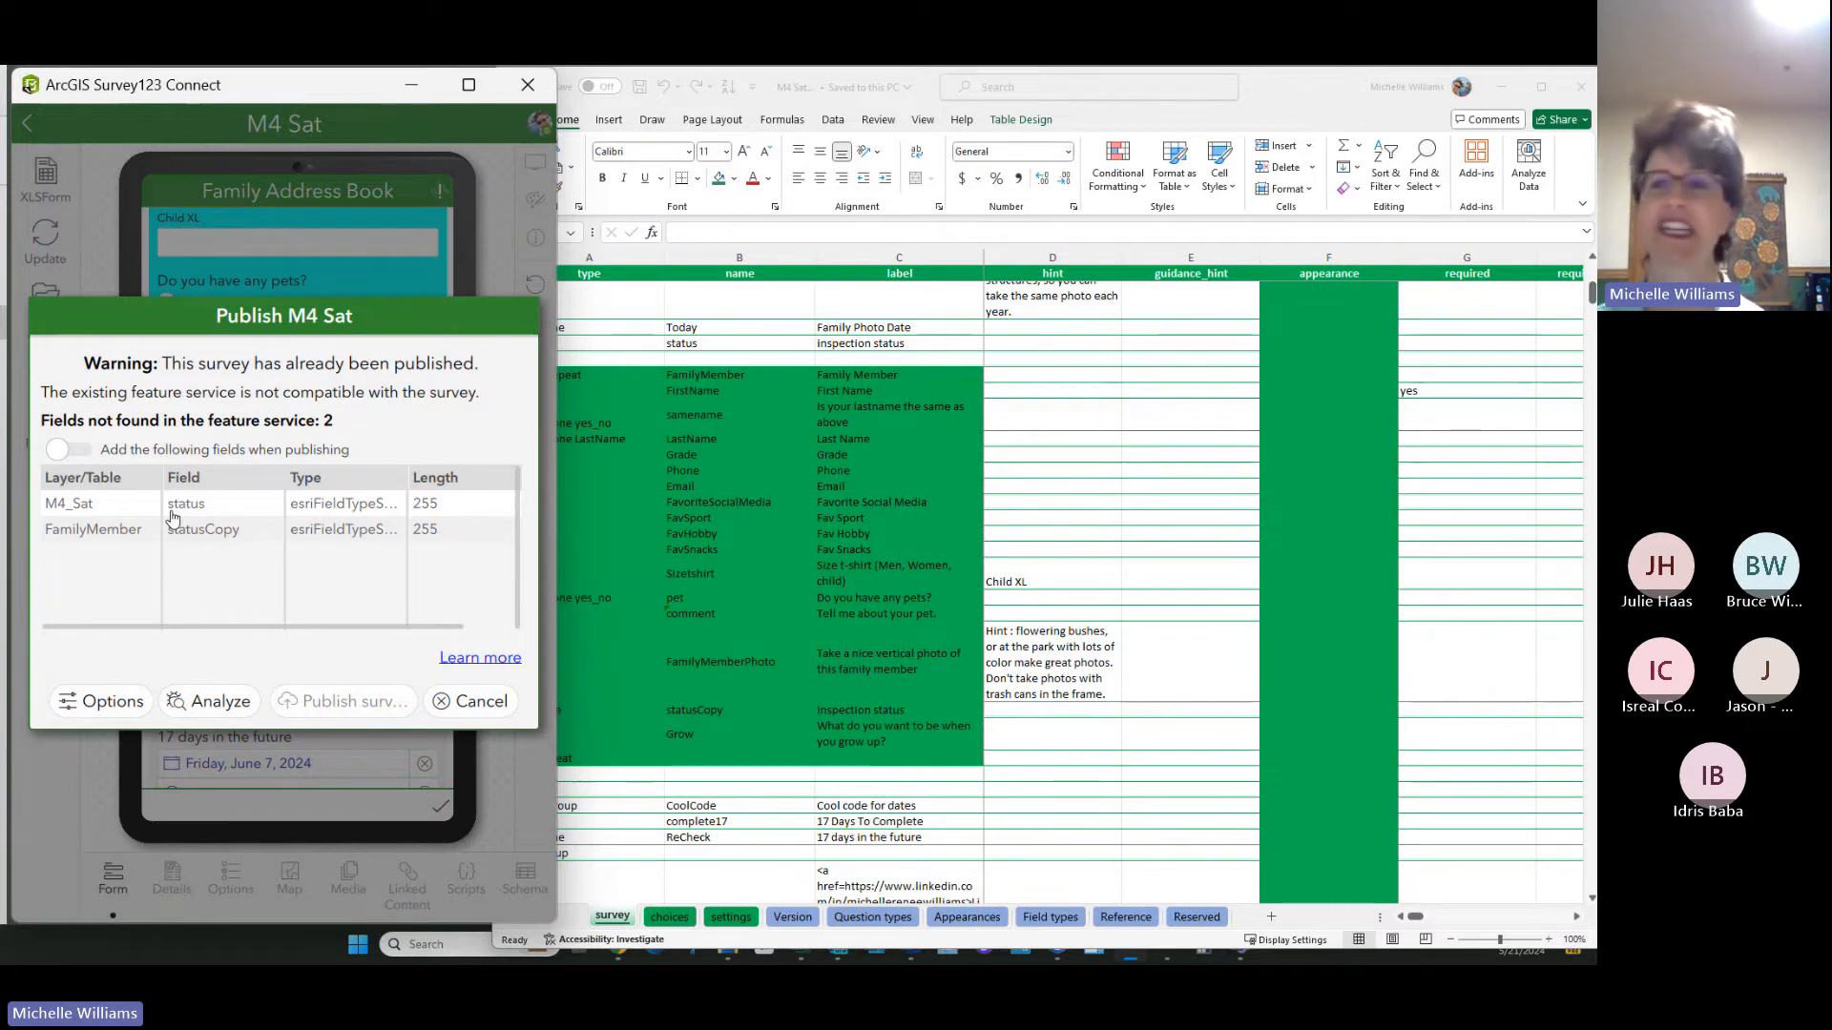
click(477, 701)
click(661, 605)
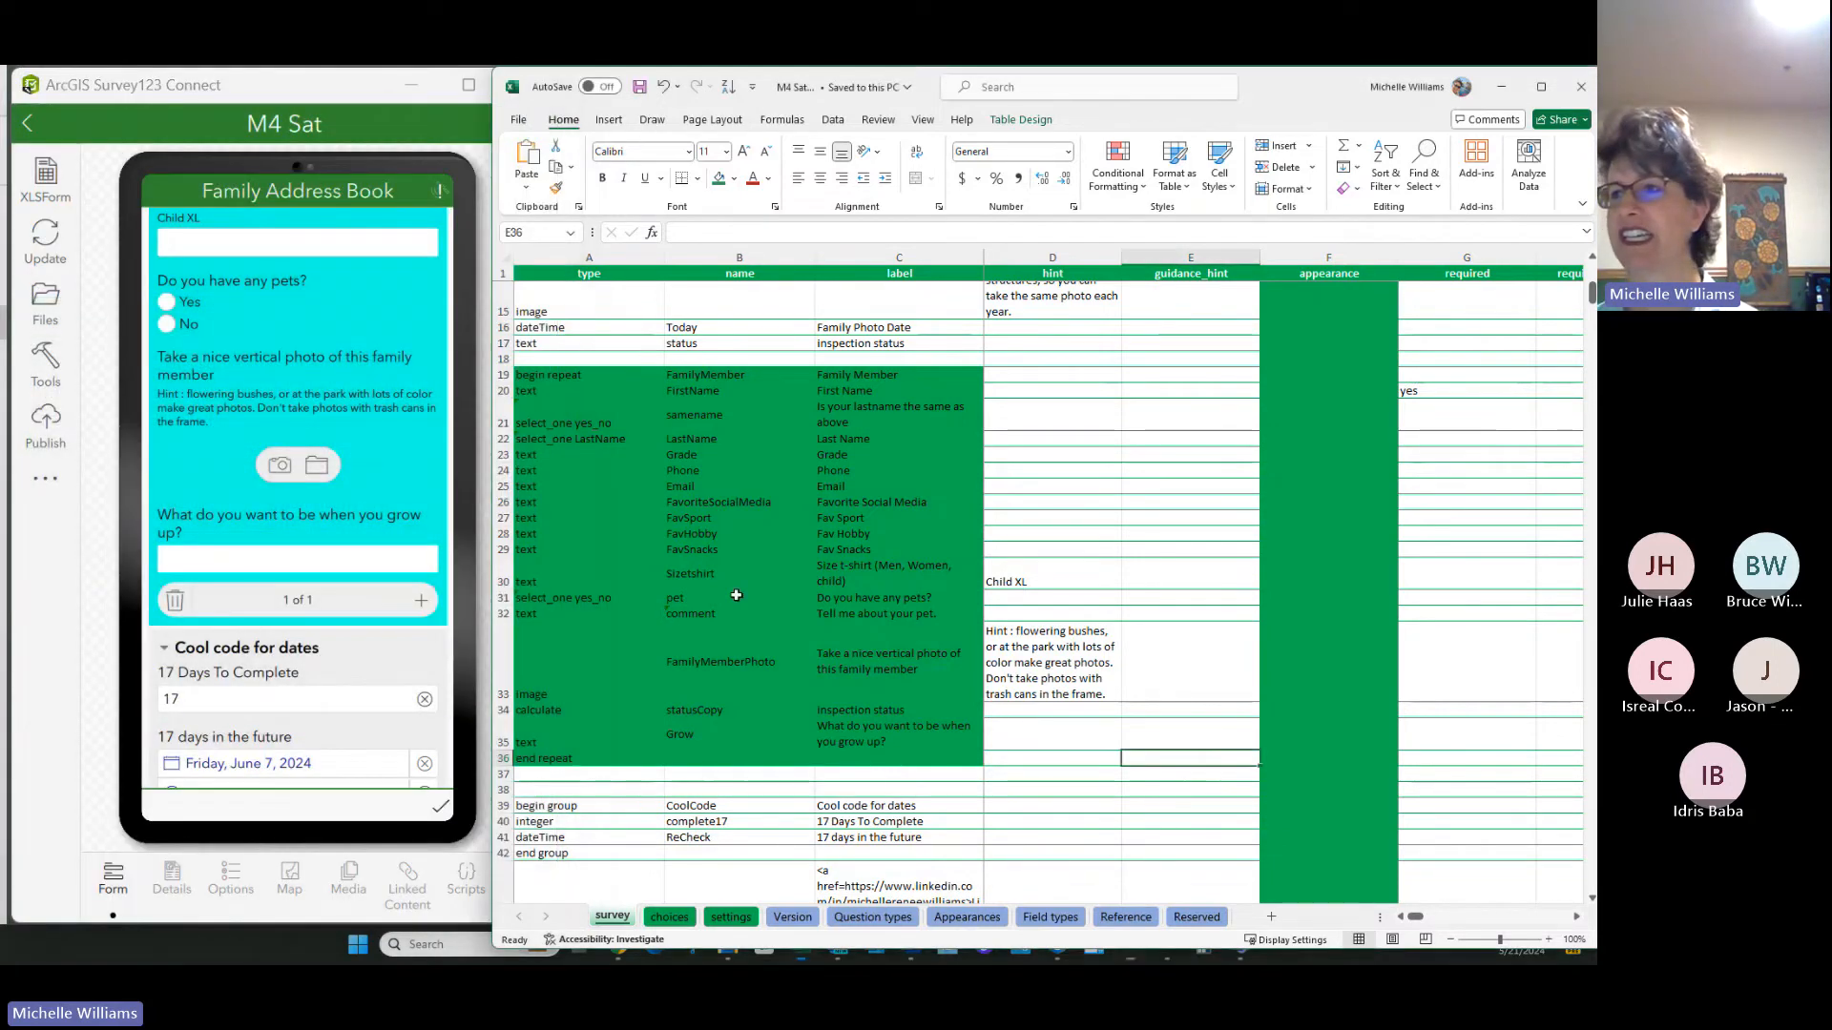
Step: Set the bind::esri:fieldLength of the statusCopy question to 3
click(749, 710)
key(Right)
key(Right)
key(Right)
key(Right)
key(Right)
key(Right)
key(Right)
key(Right)
key(Right)
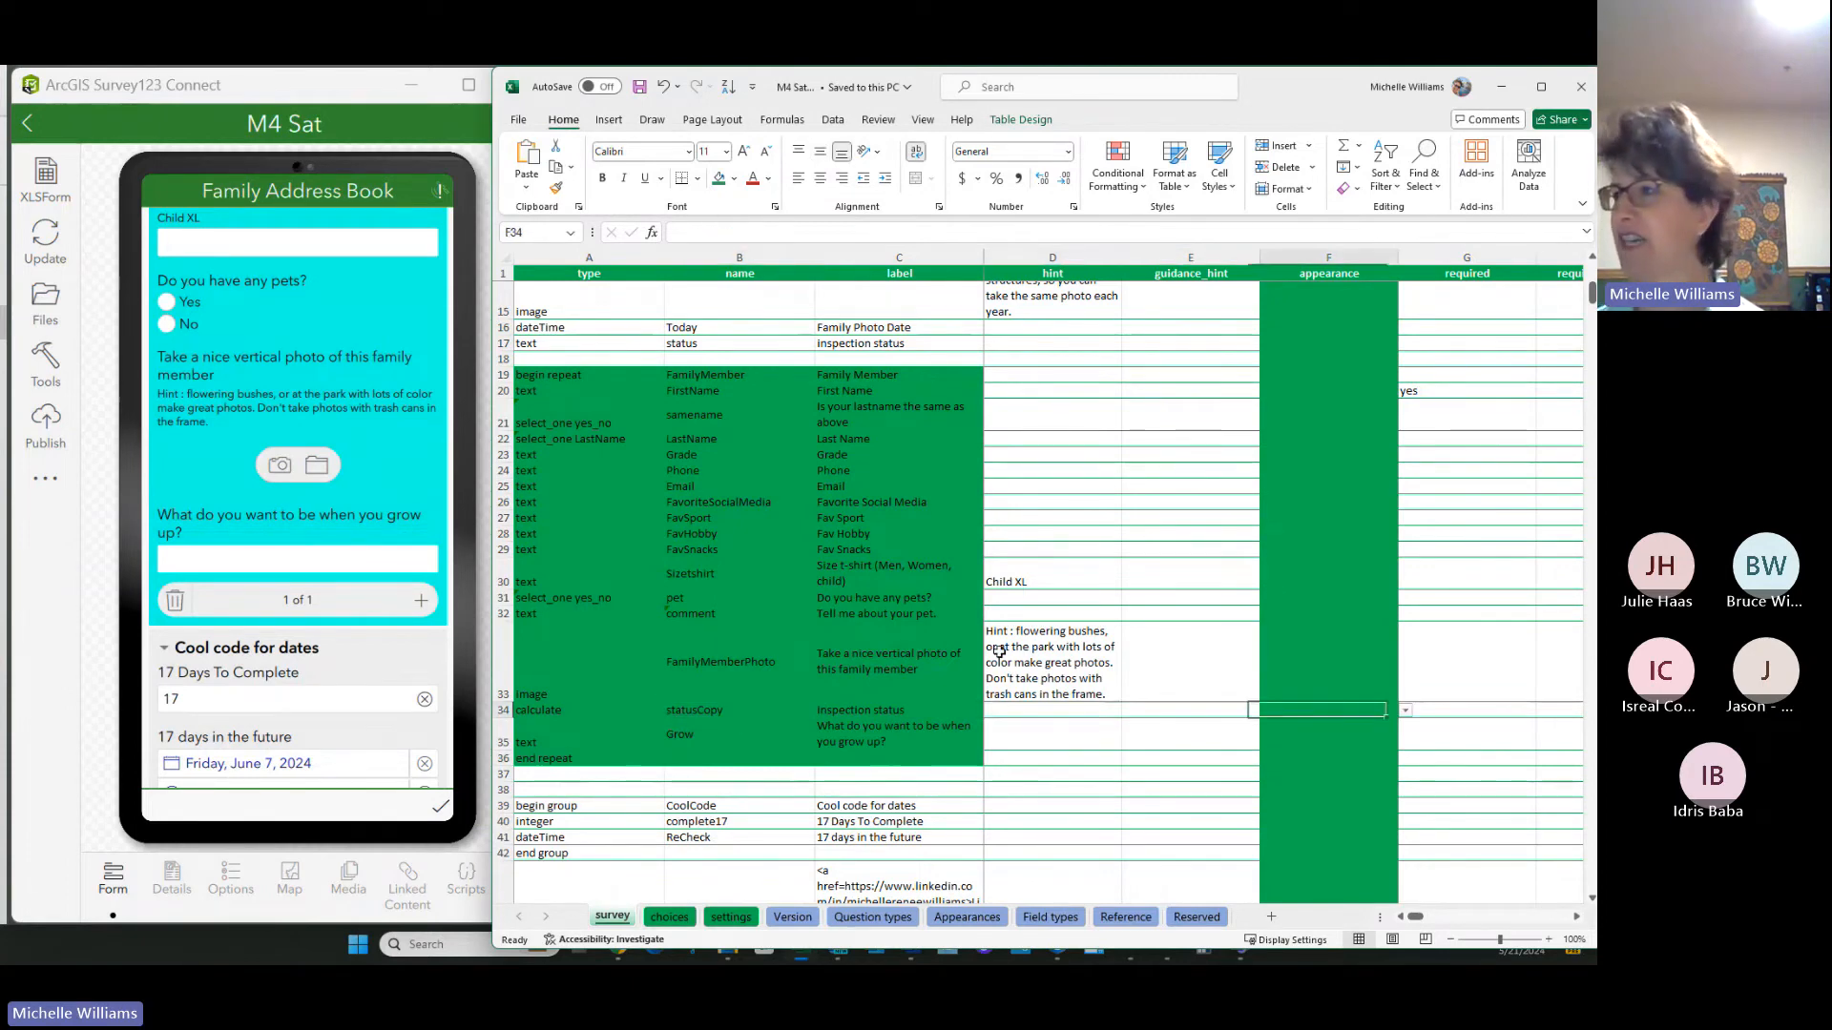
key(Right)
key(Right)
key(Right)
key(Right)
key(Right)
key(Right)
key(Right)
key(Right)
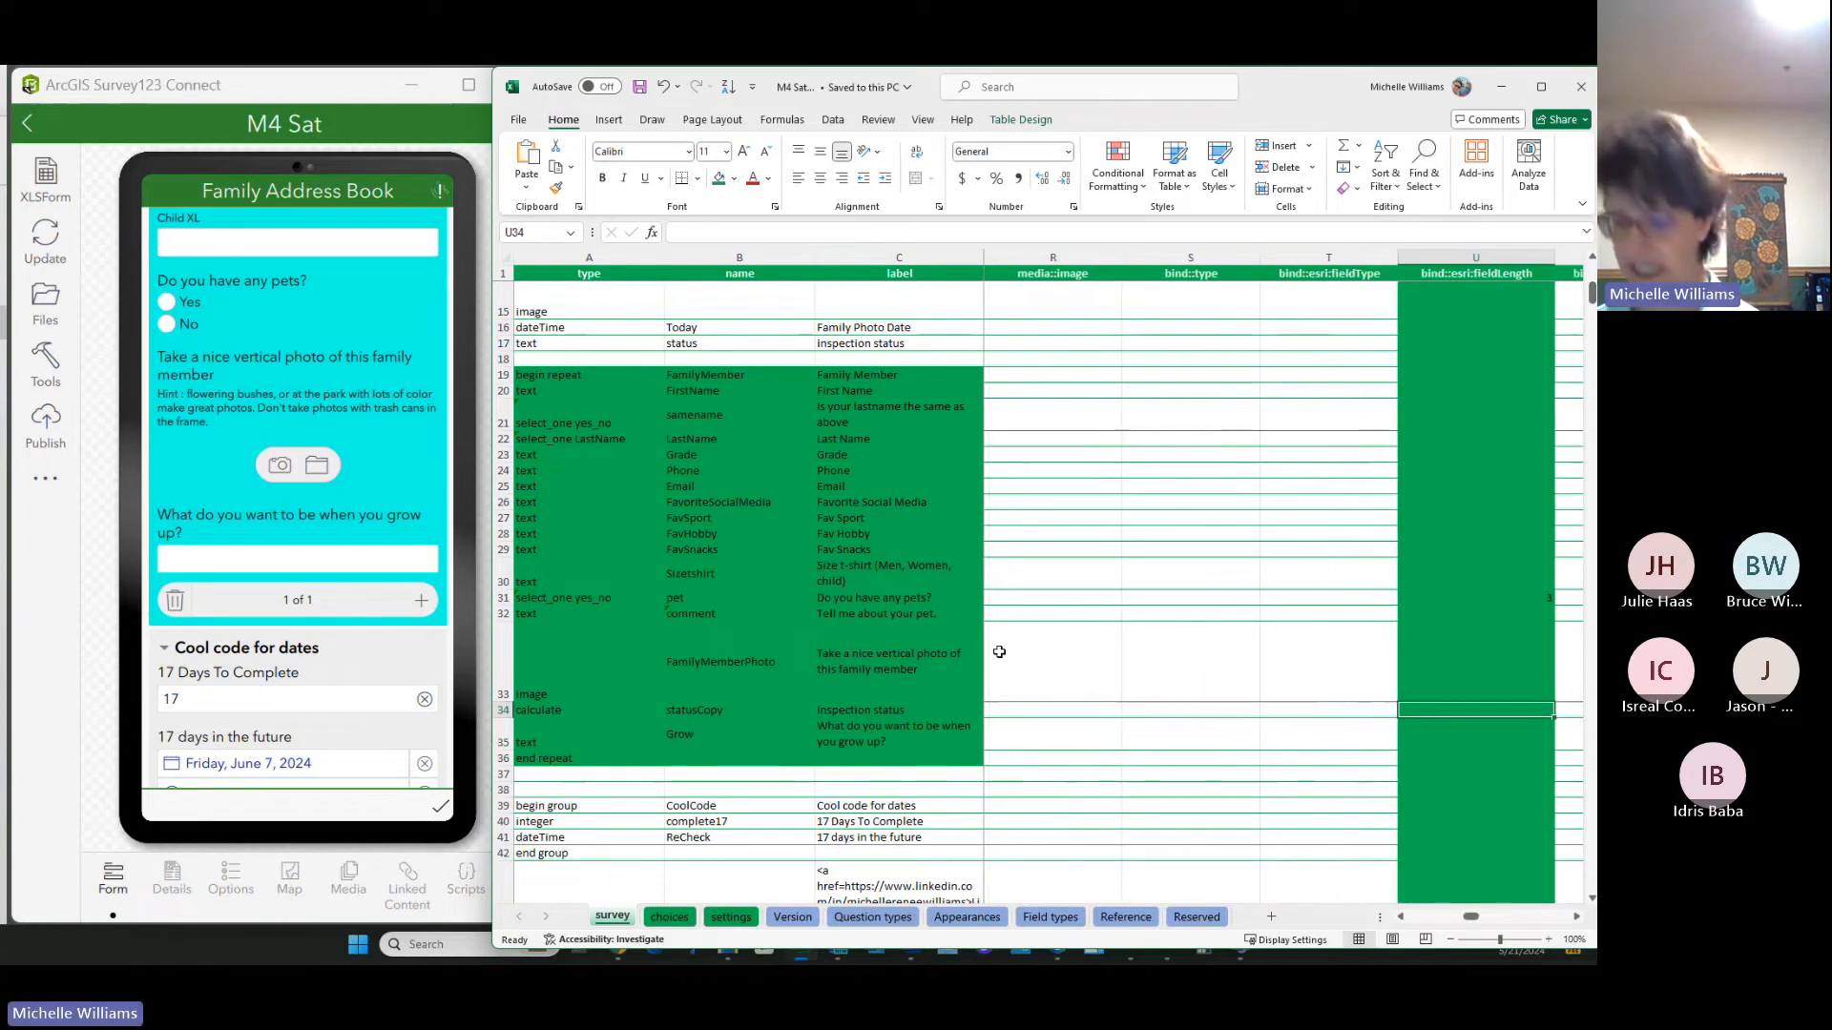
text(3)
key(Return)
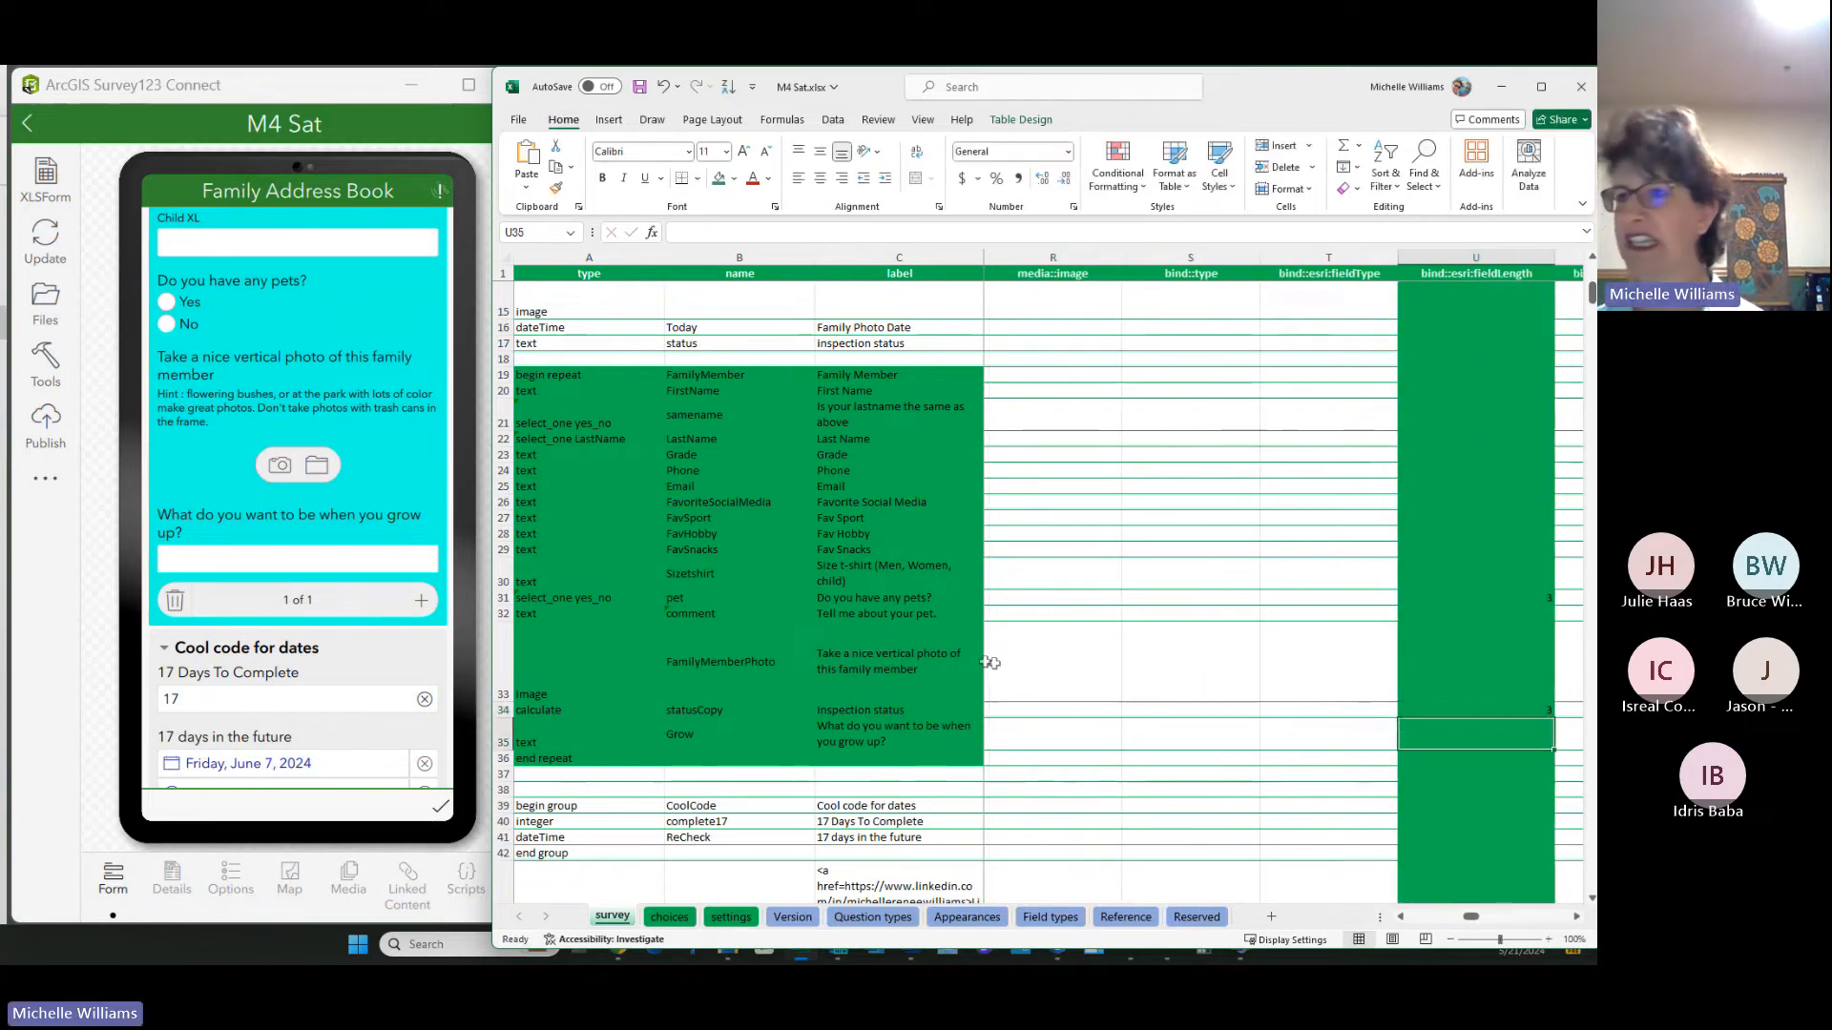
Step: Clear the field length entered for the statusCopy question
click(503, 598)
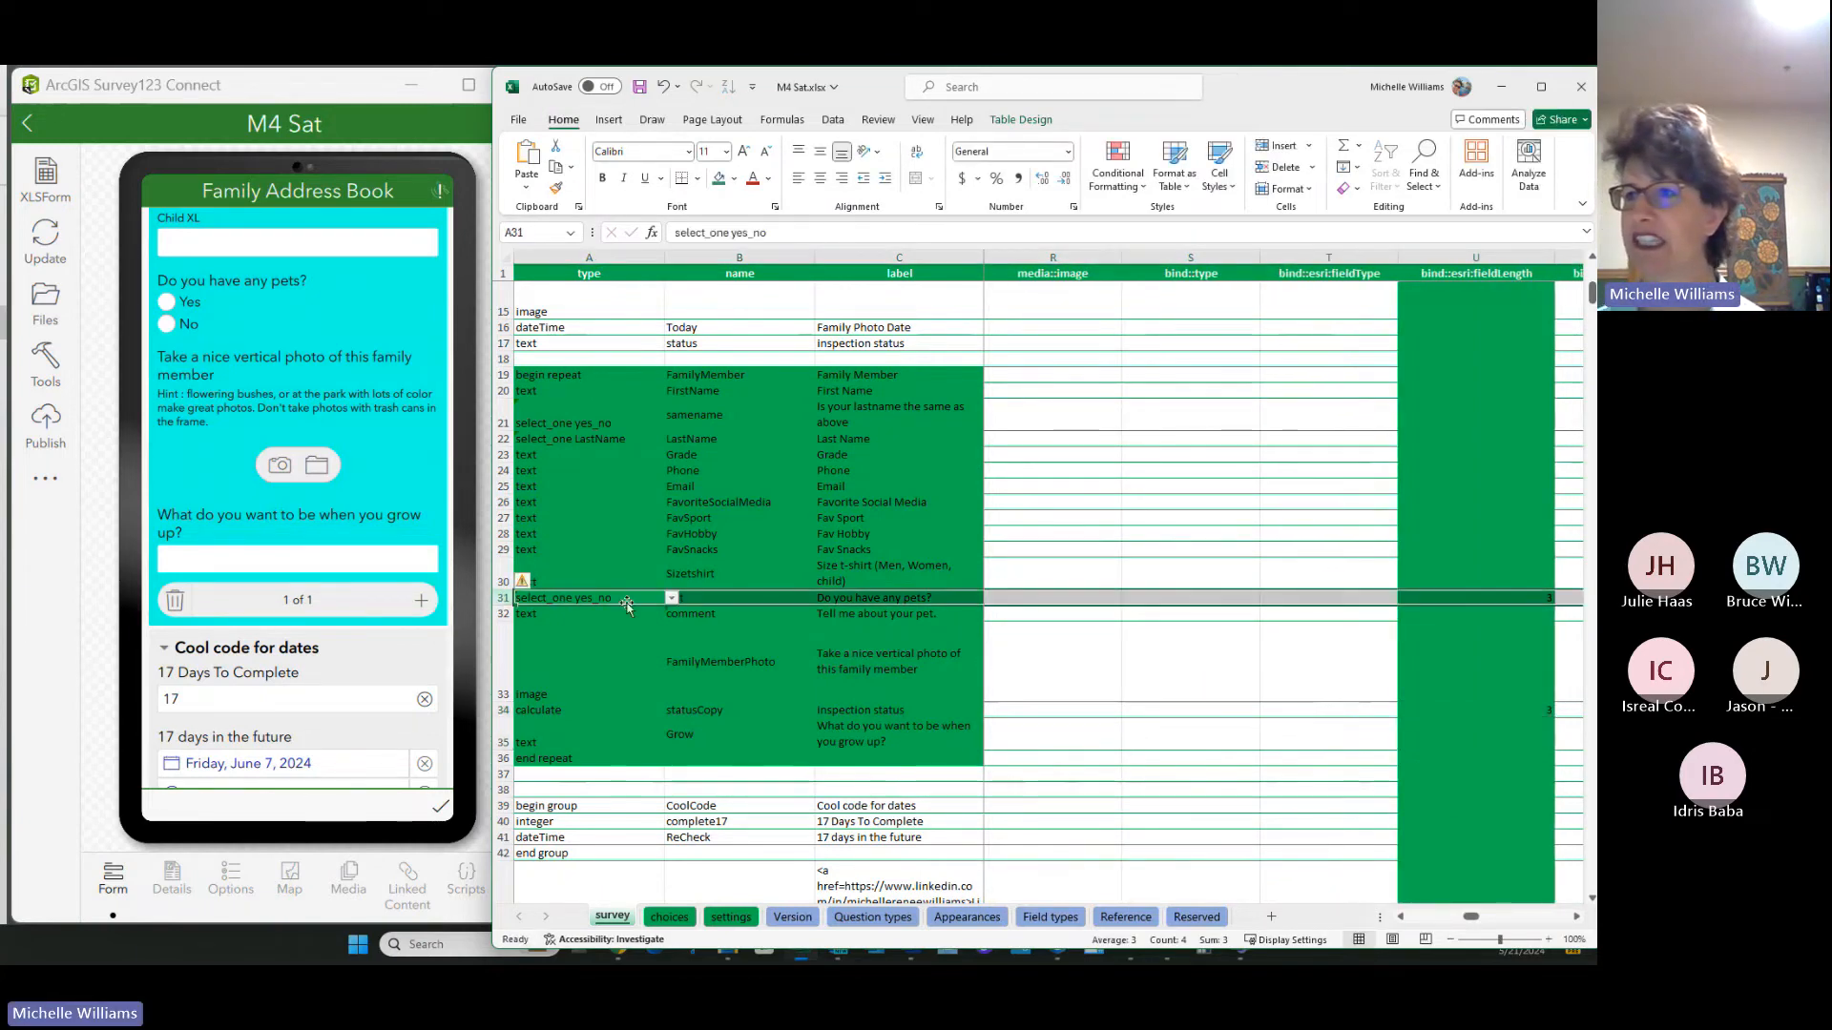
click(1547, 706)
click(1092, 644)
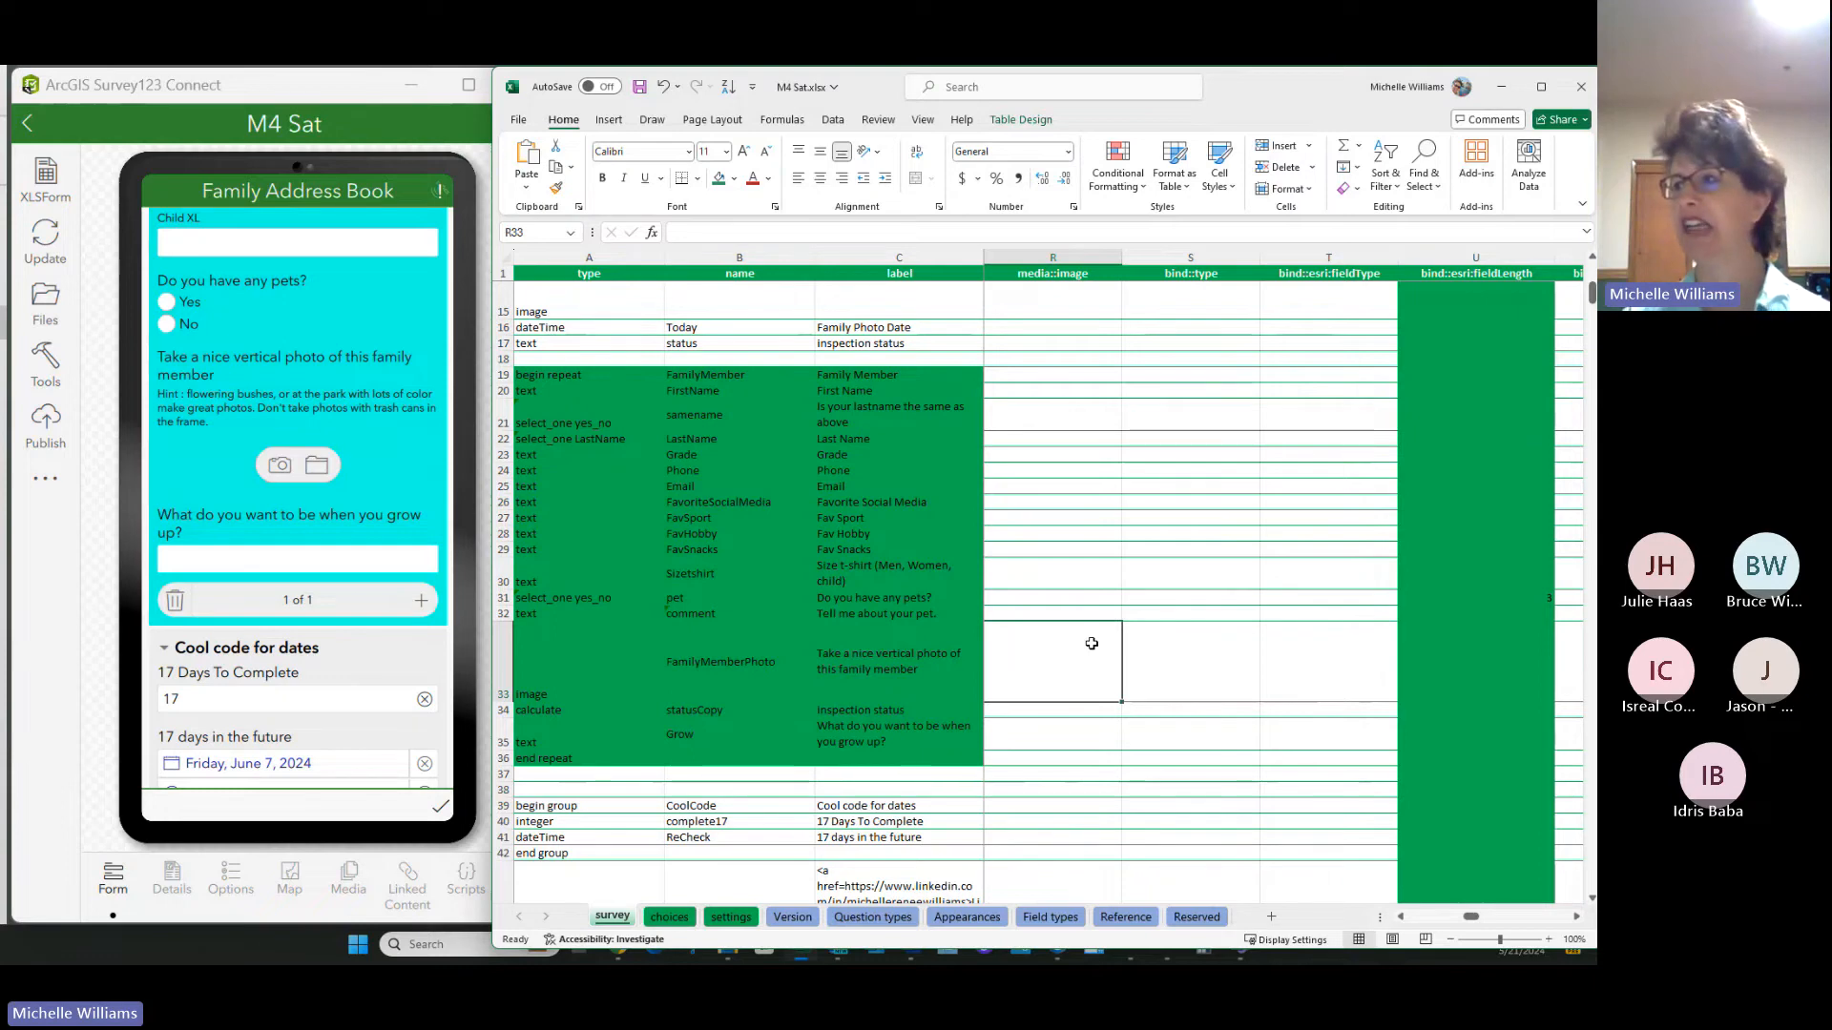
click(897, 661)
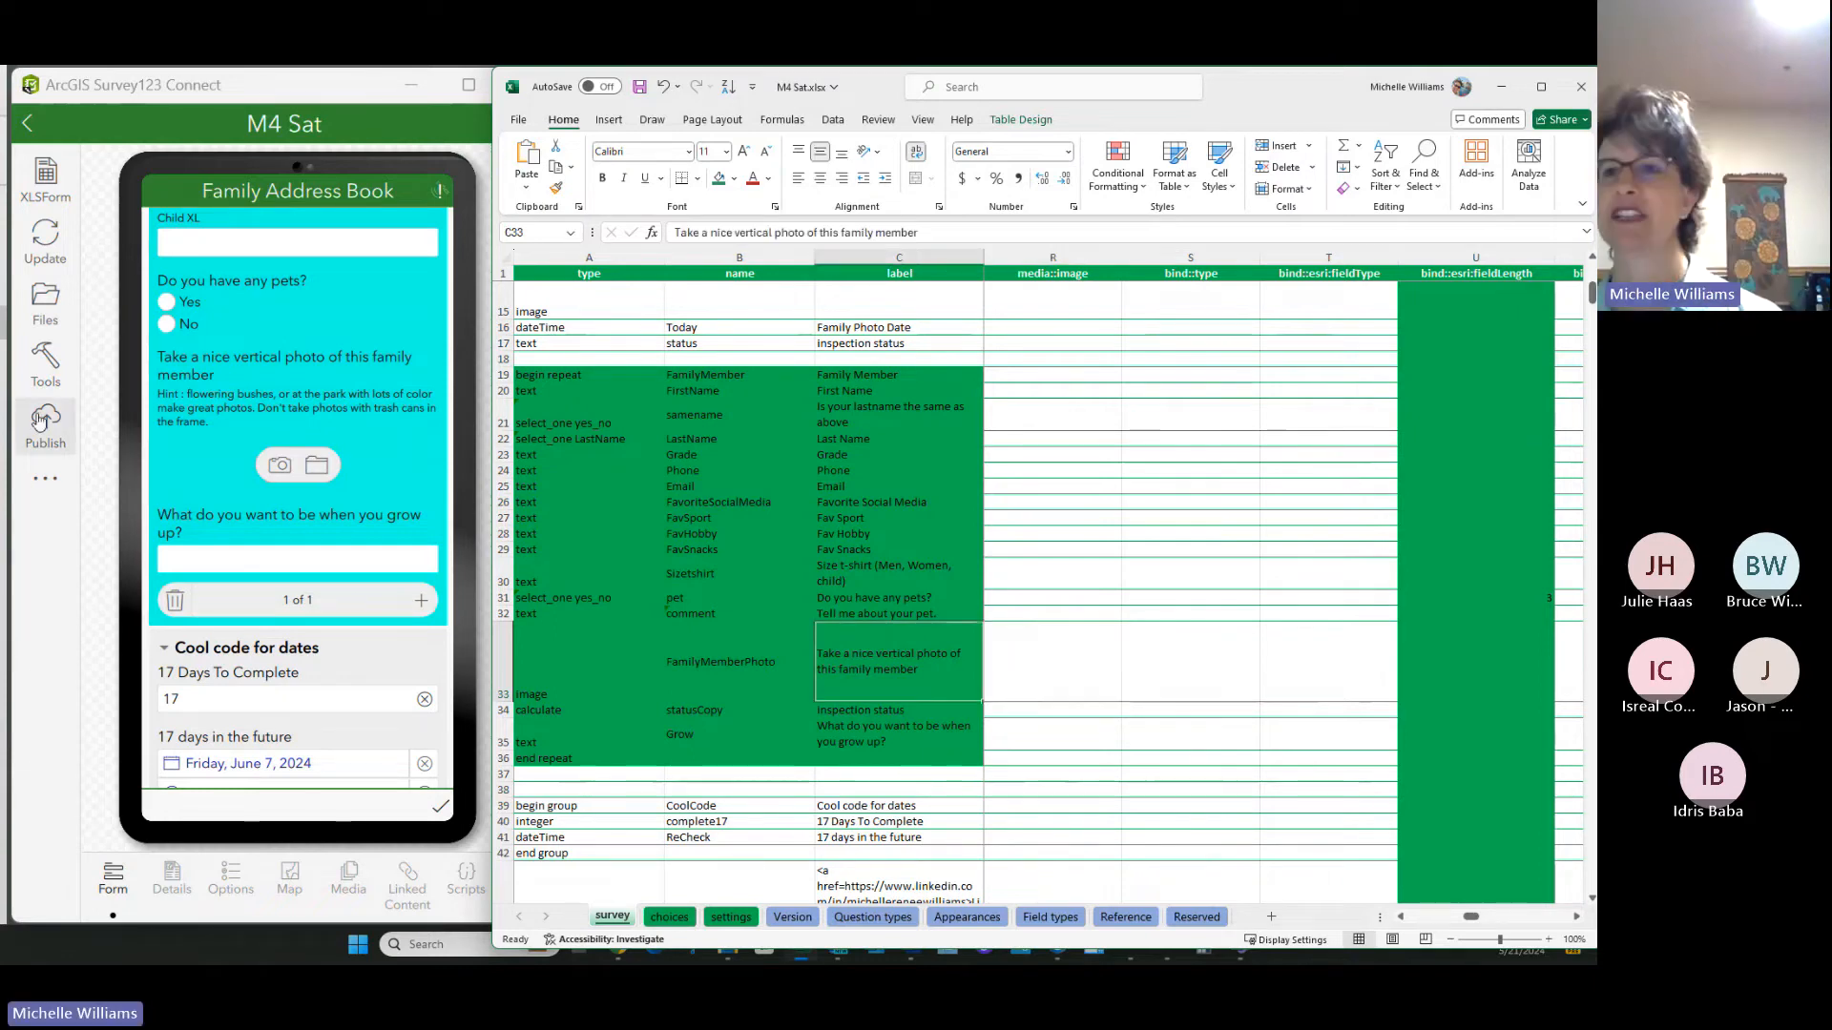
Step: Publish the M4 Sat survey from Survey123 Connect with the missing status and statusCopy fields added to the feature service
click(45, 419)
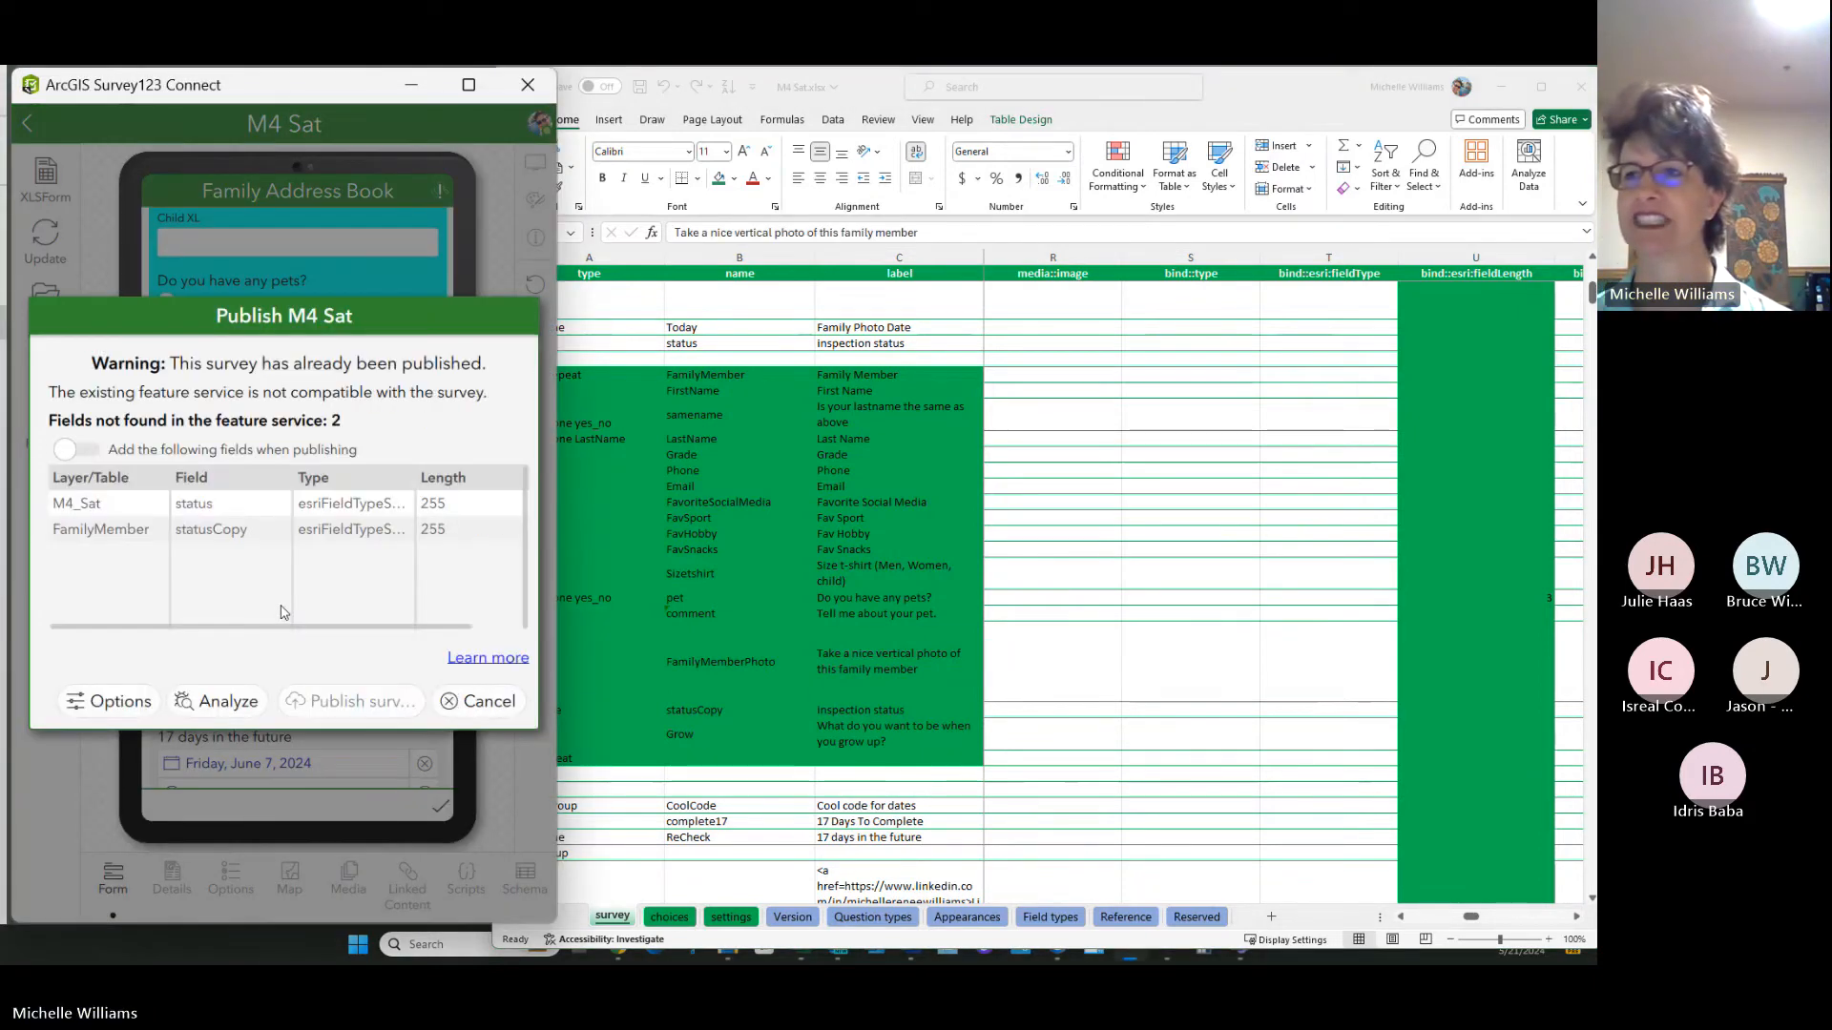
click(90, 448)
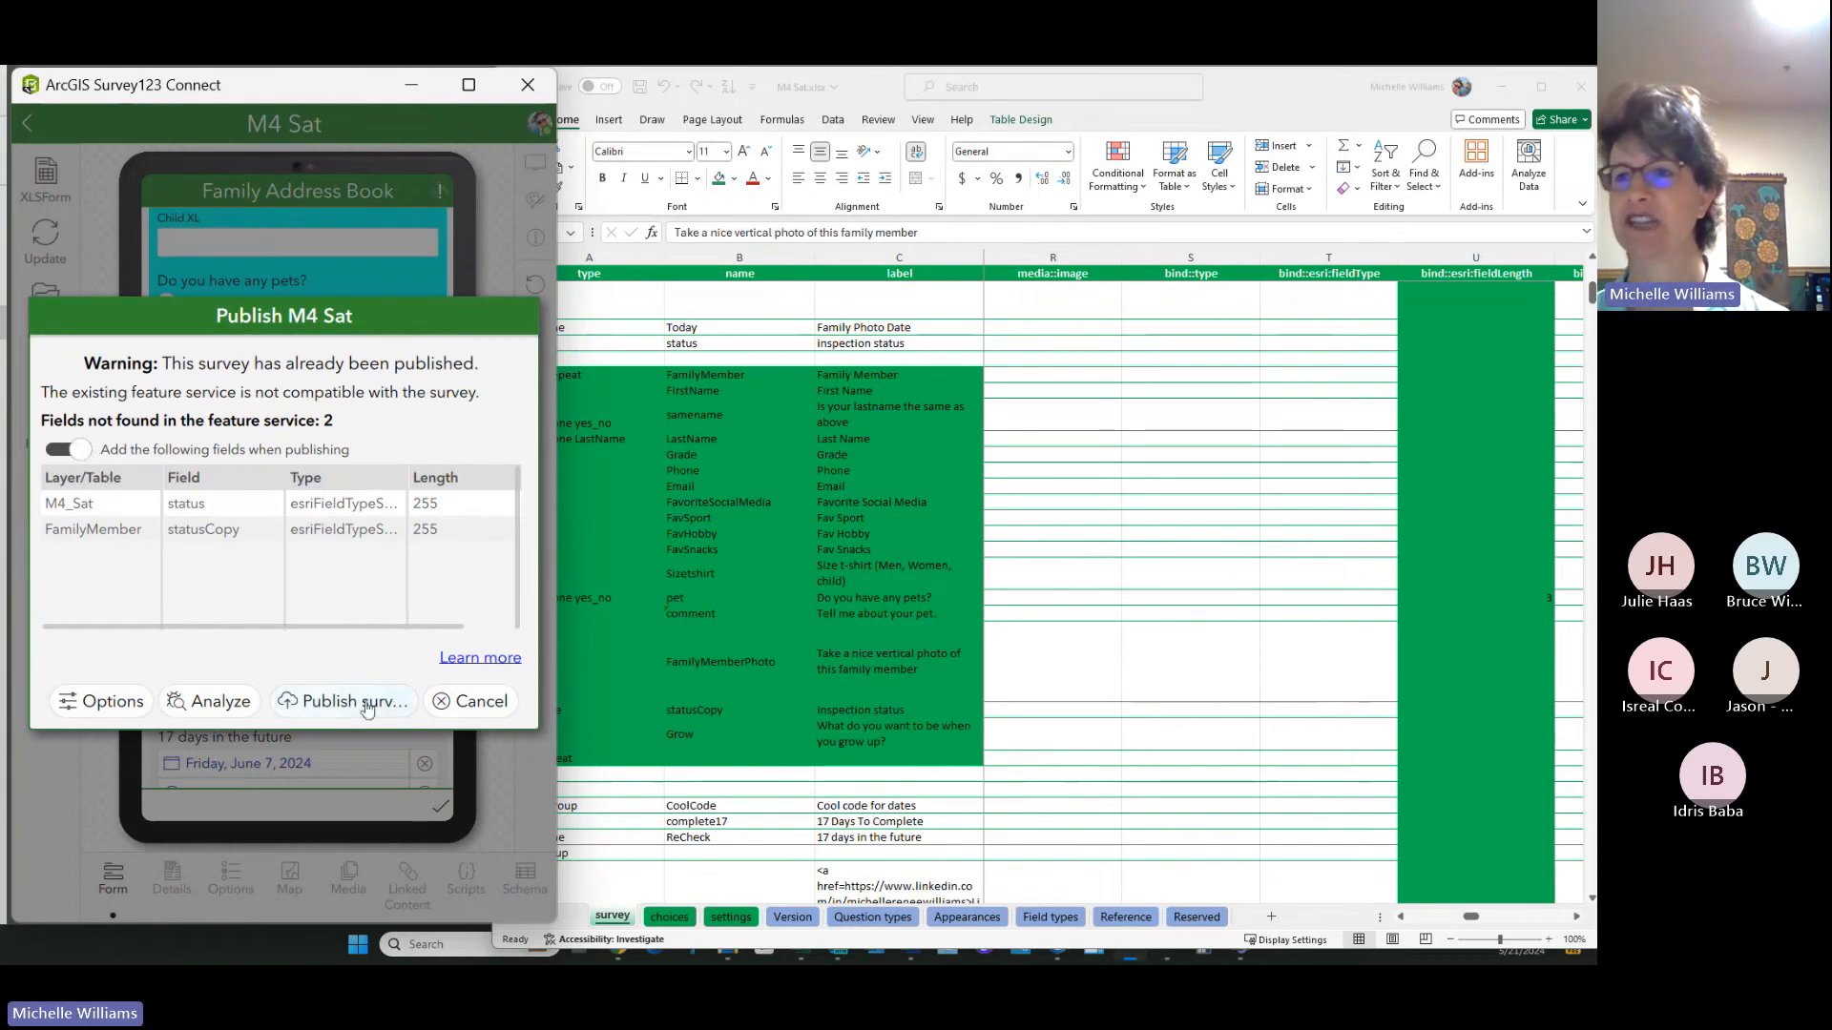
click(361, 704)
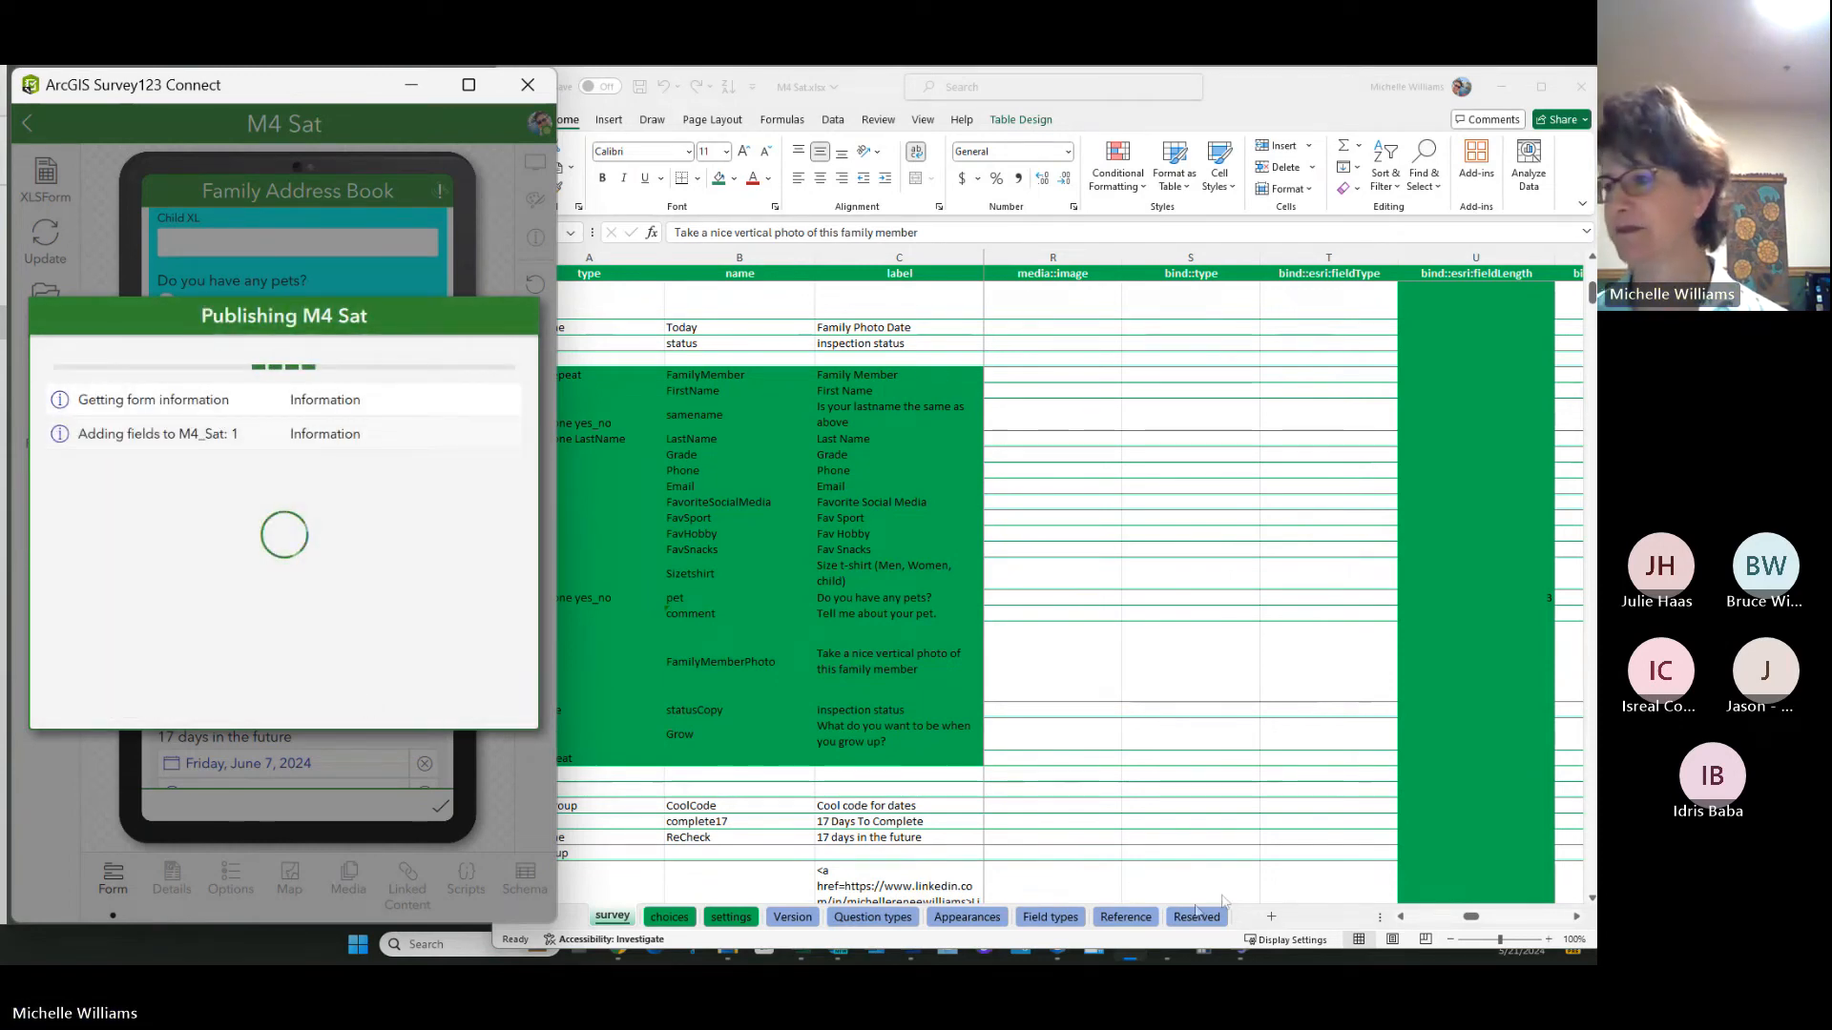
Step: Switch to ArcGIS Pro, refresh the M4_Sat attribute table and look through its last fields for the new status field
drag(1200, 951, 1185, 897)
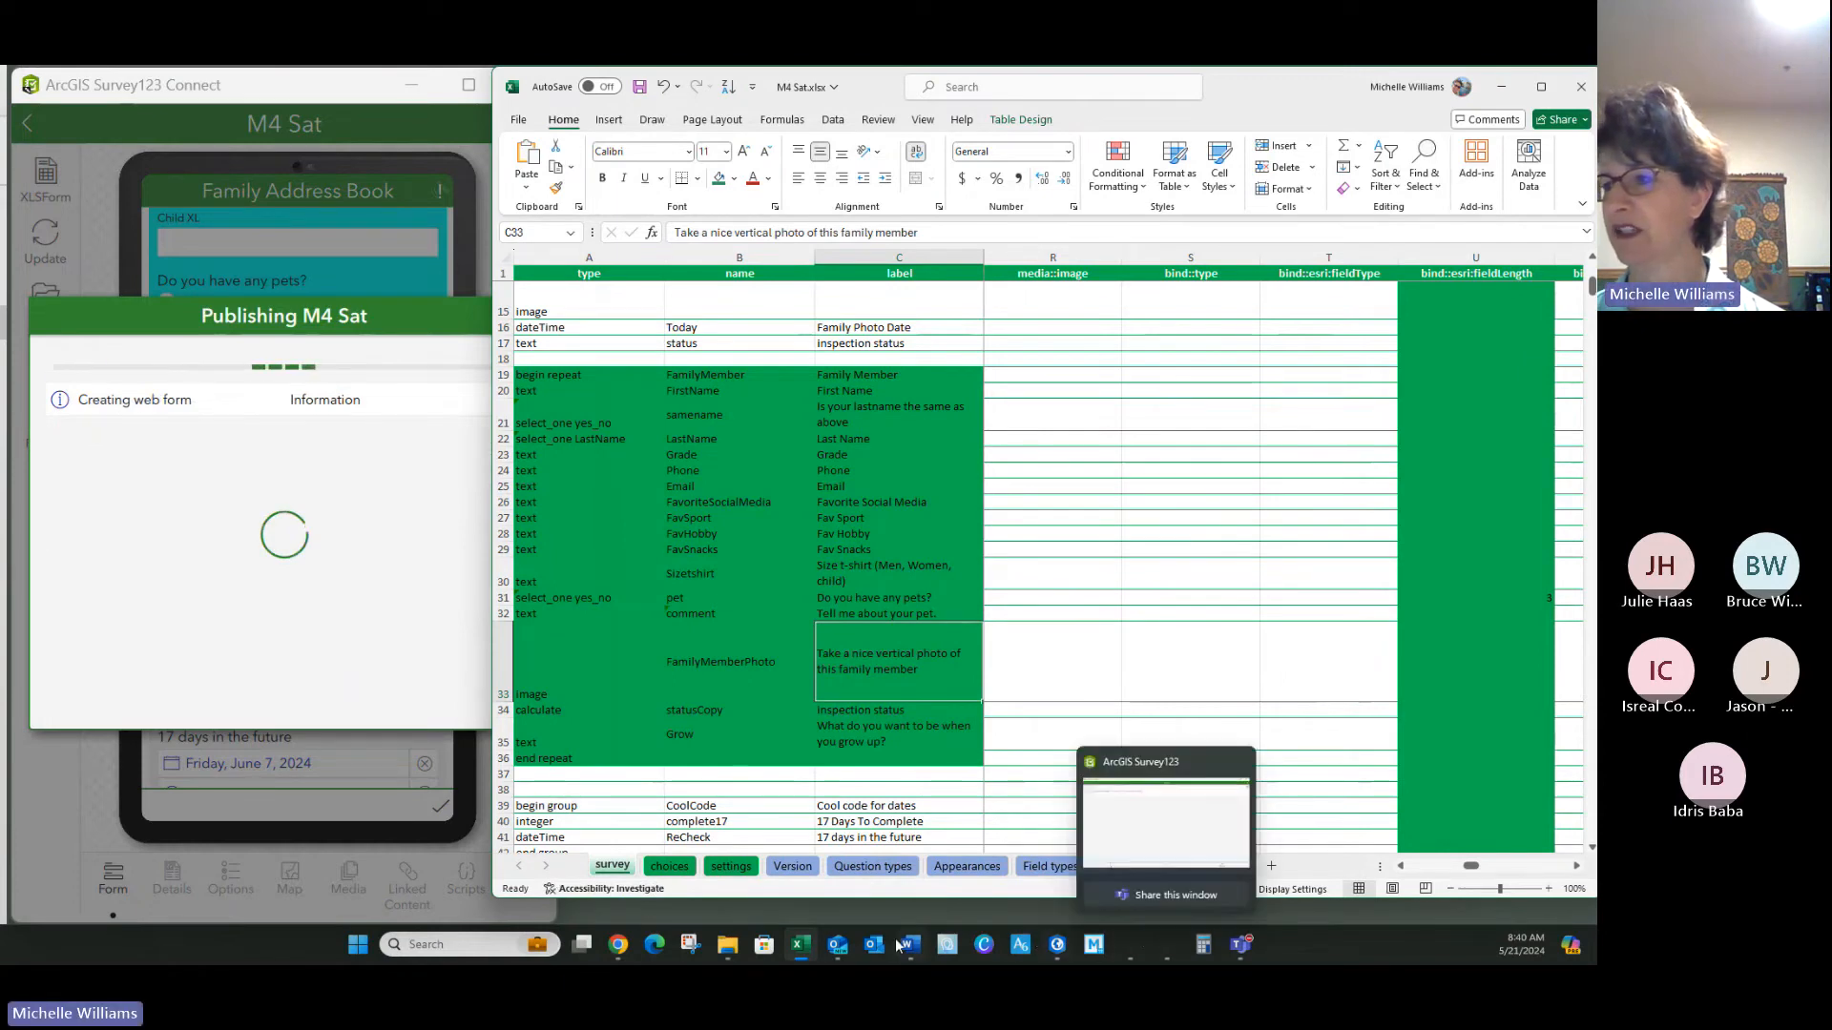
mouse_move(1056, 947)
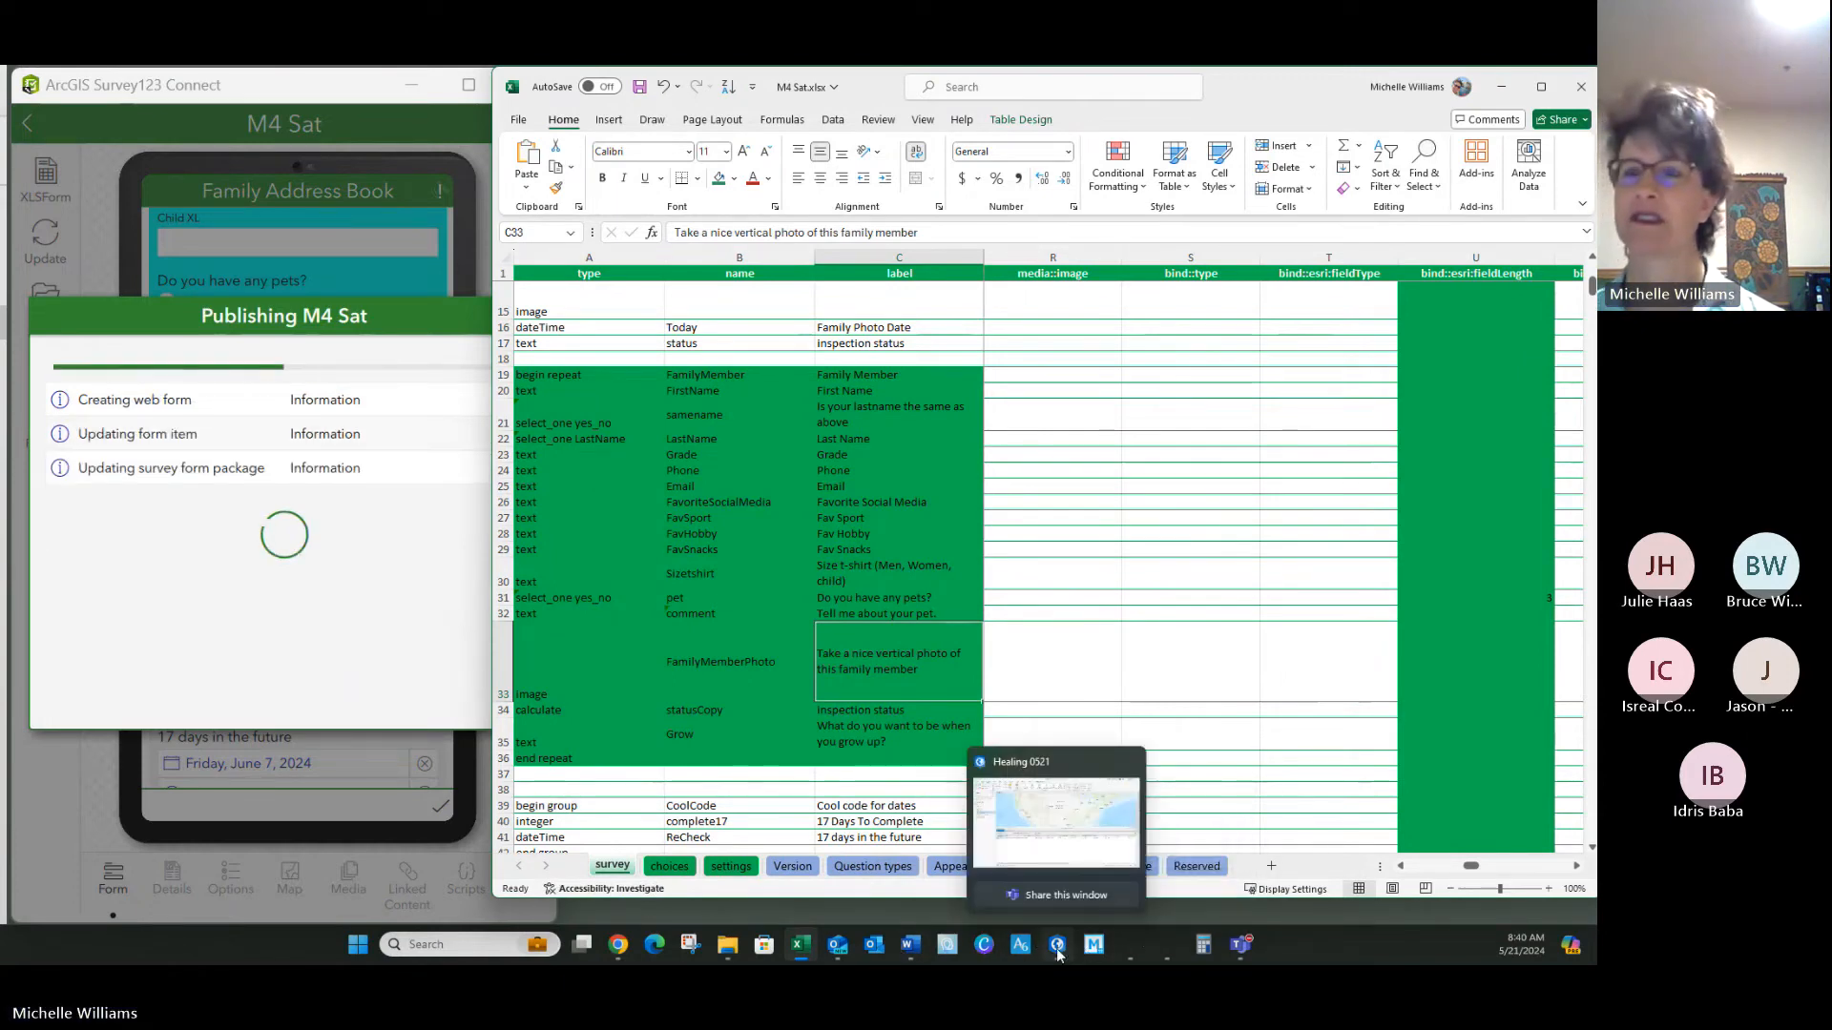
click(1057, 945)
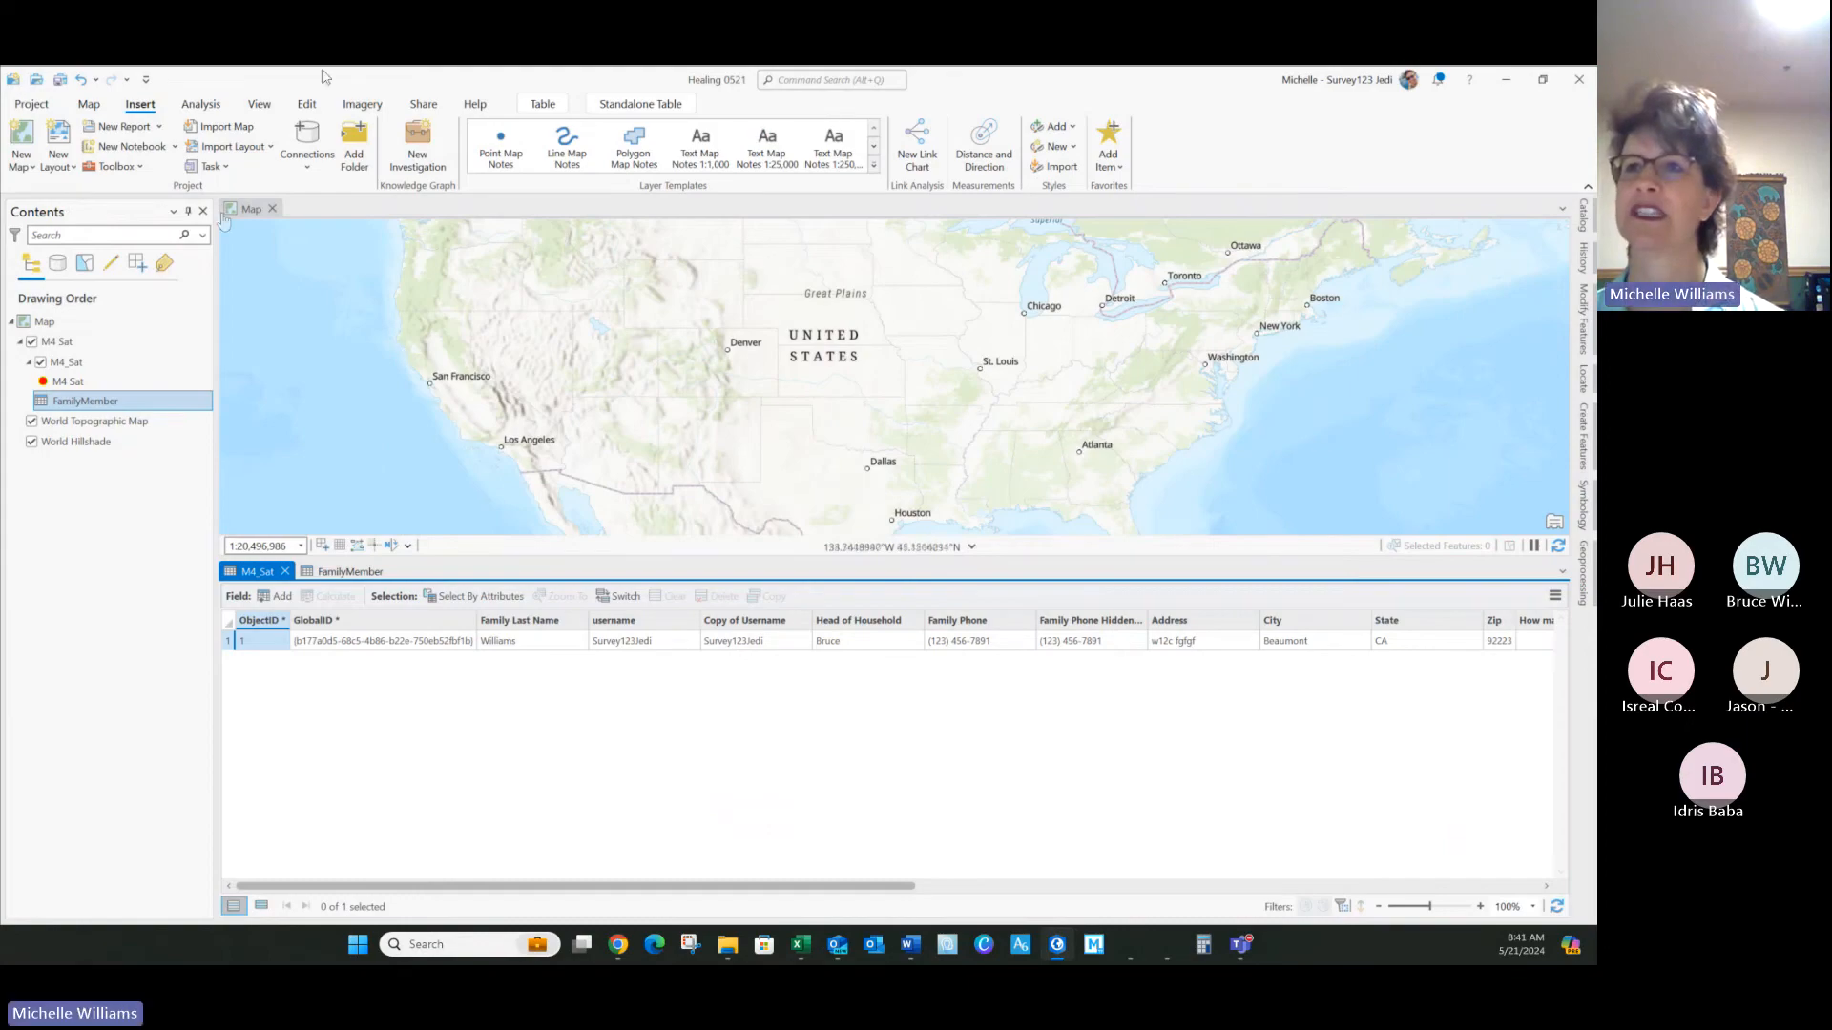
drag(325, 81, 389, 69)
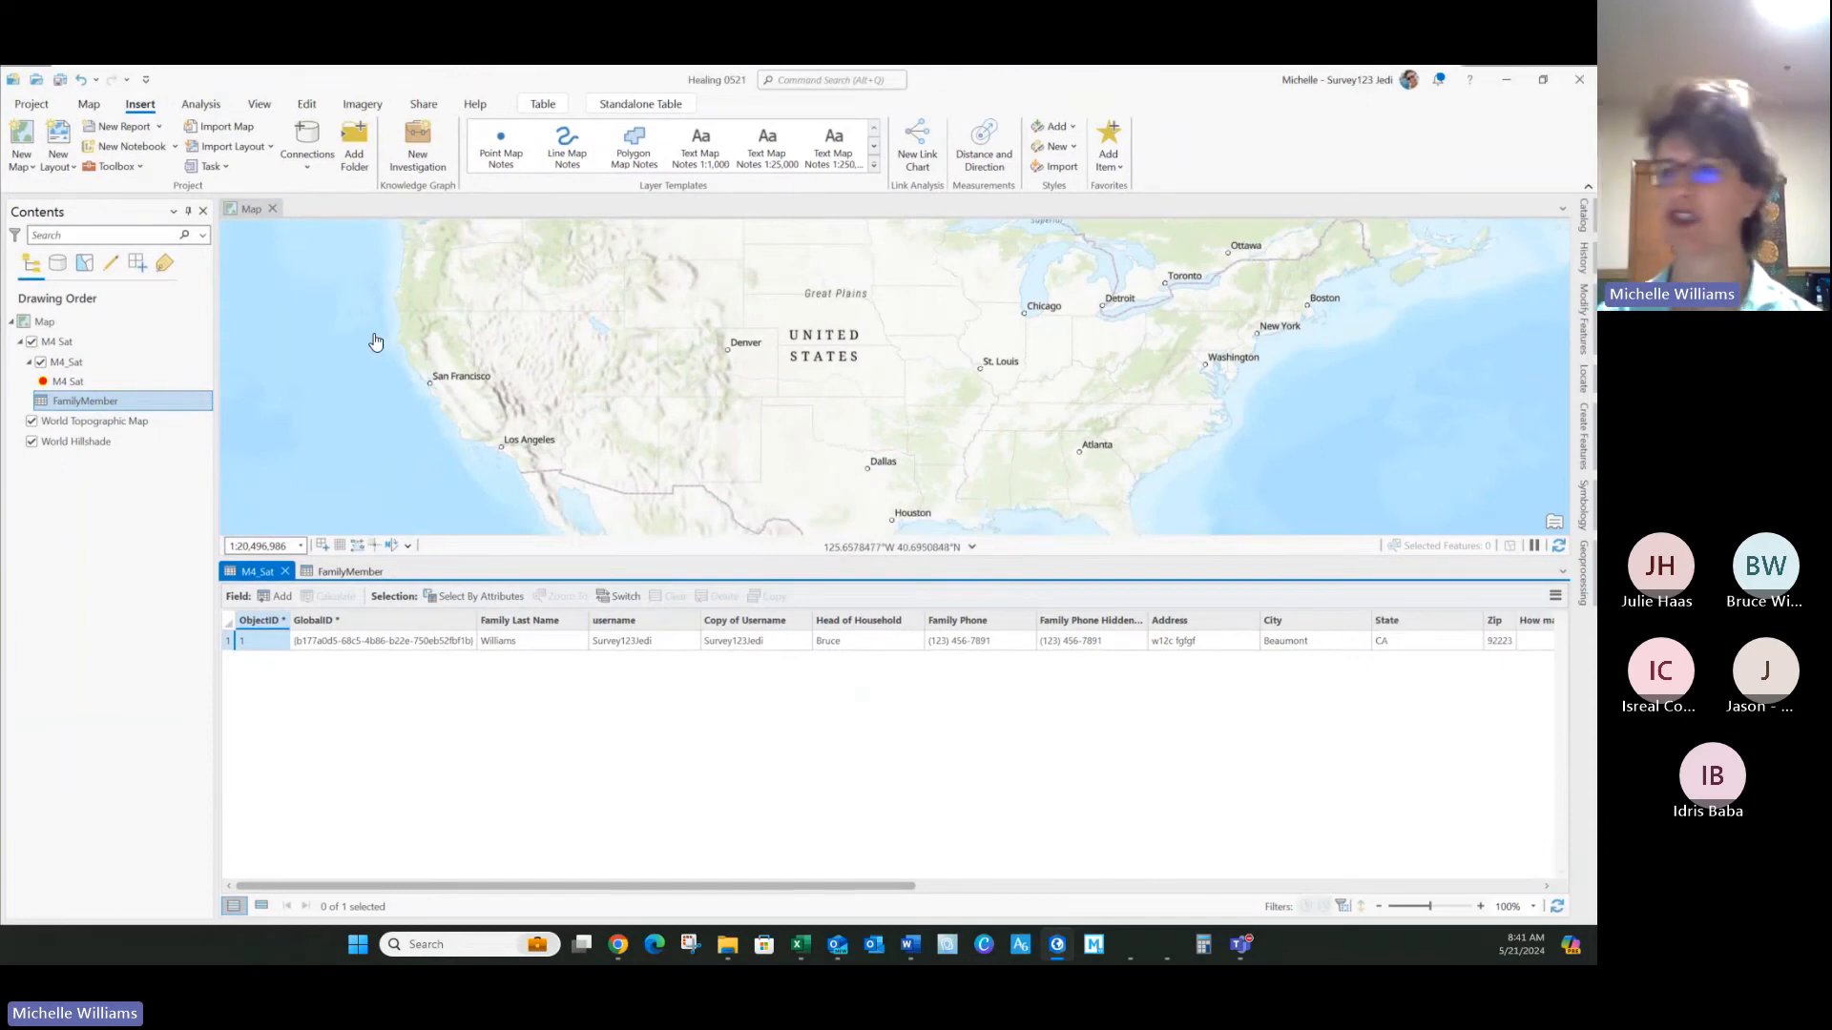
click(1553, 907)
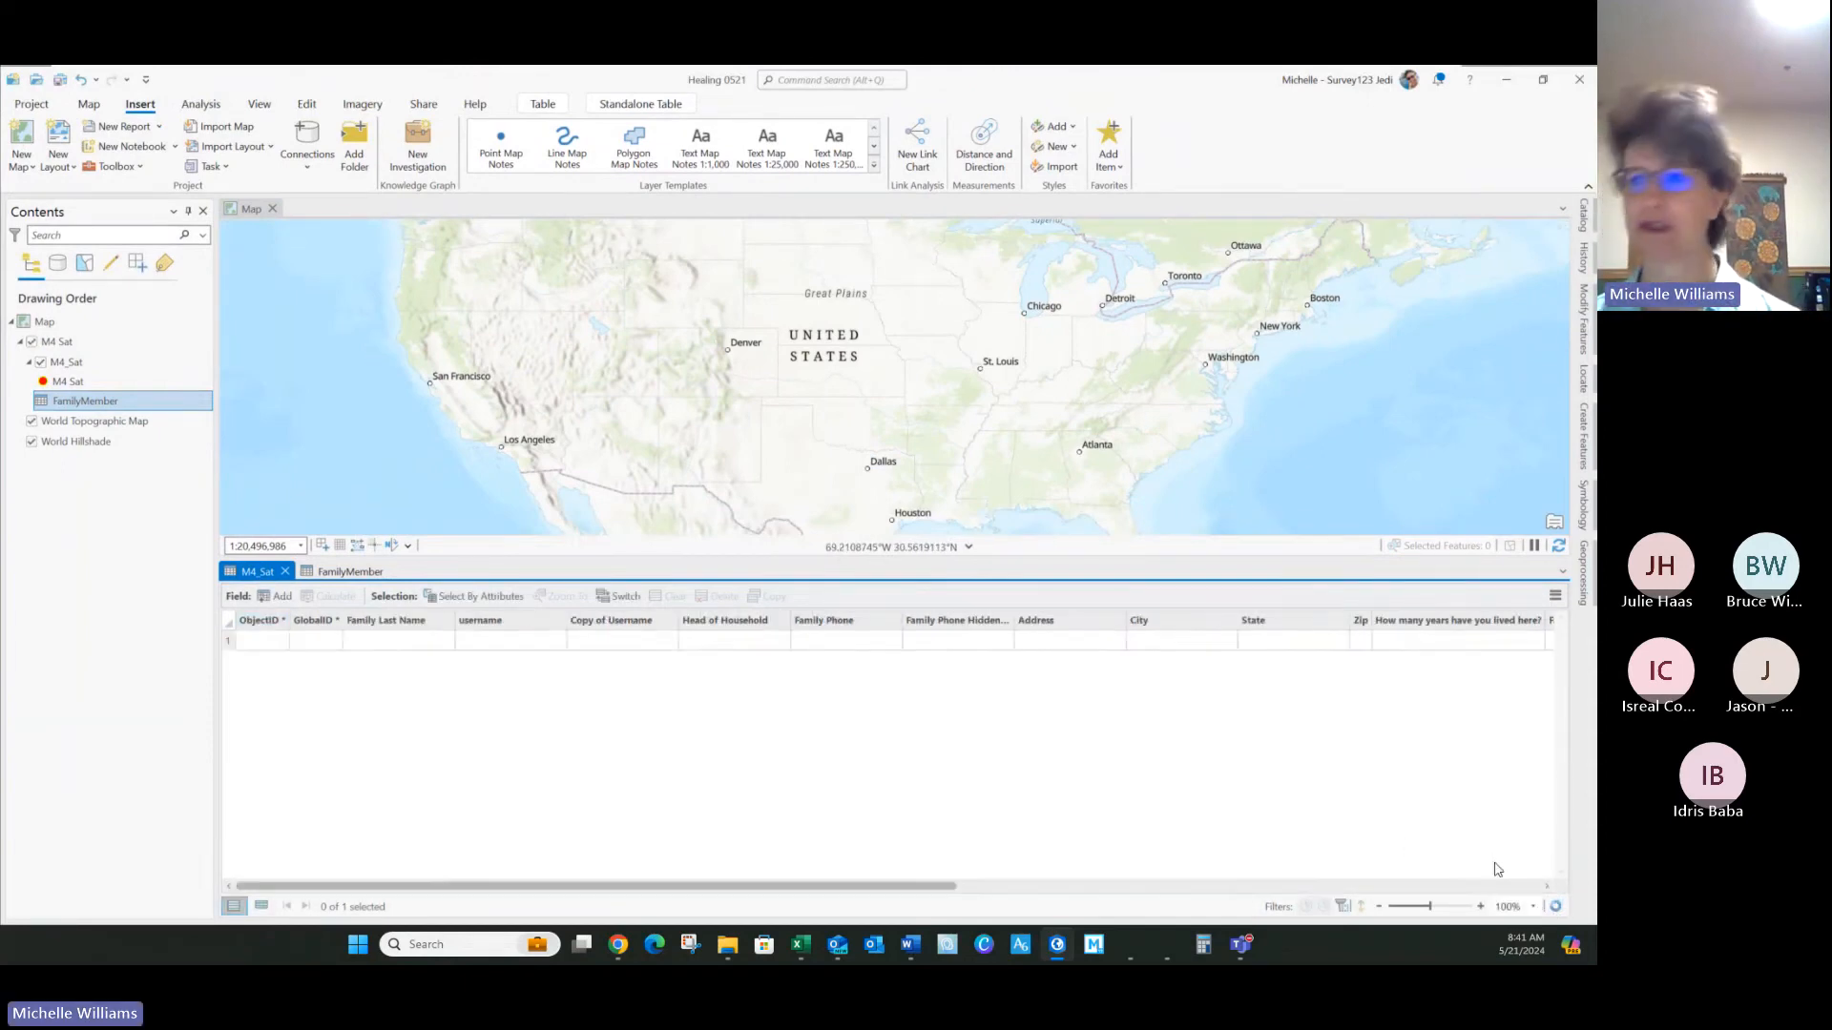
drag(918, 890, 1517, 897)
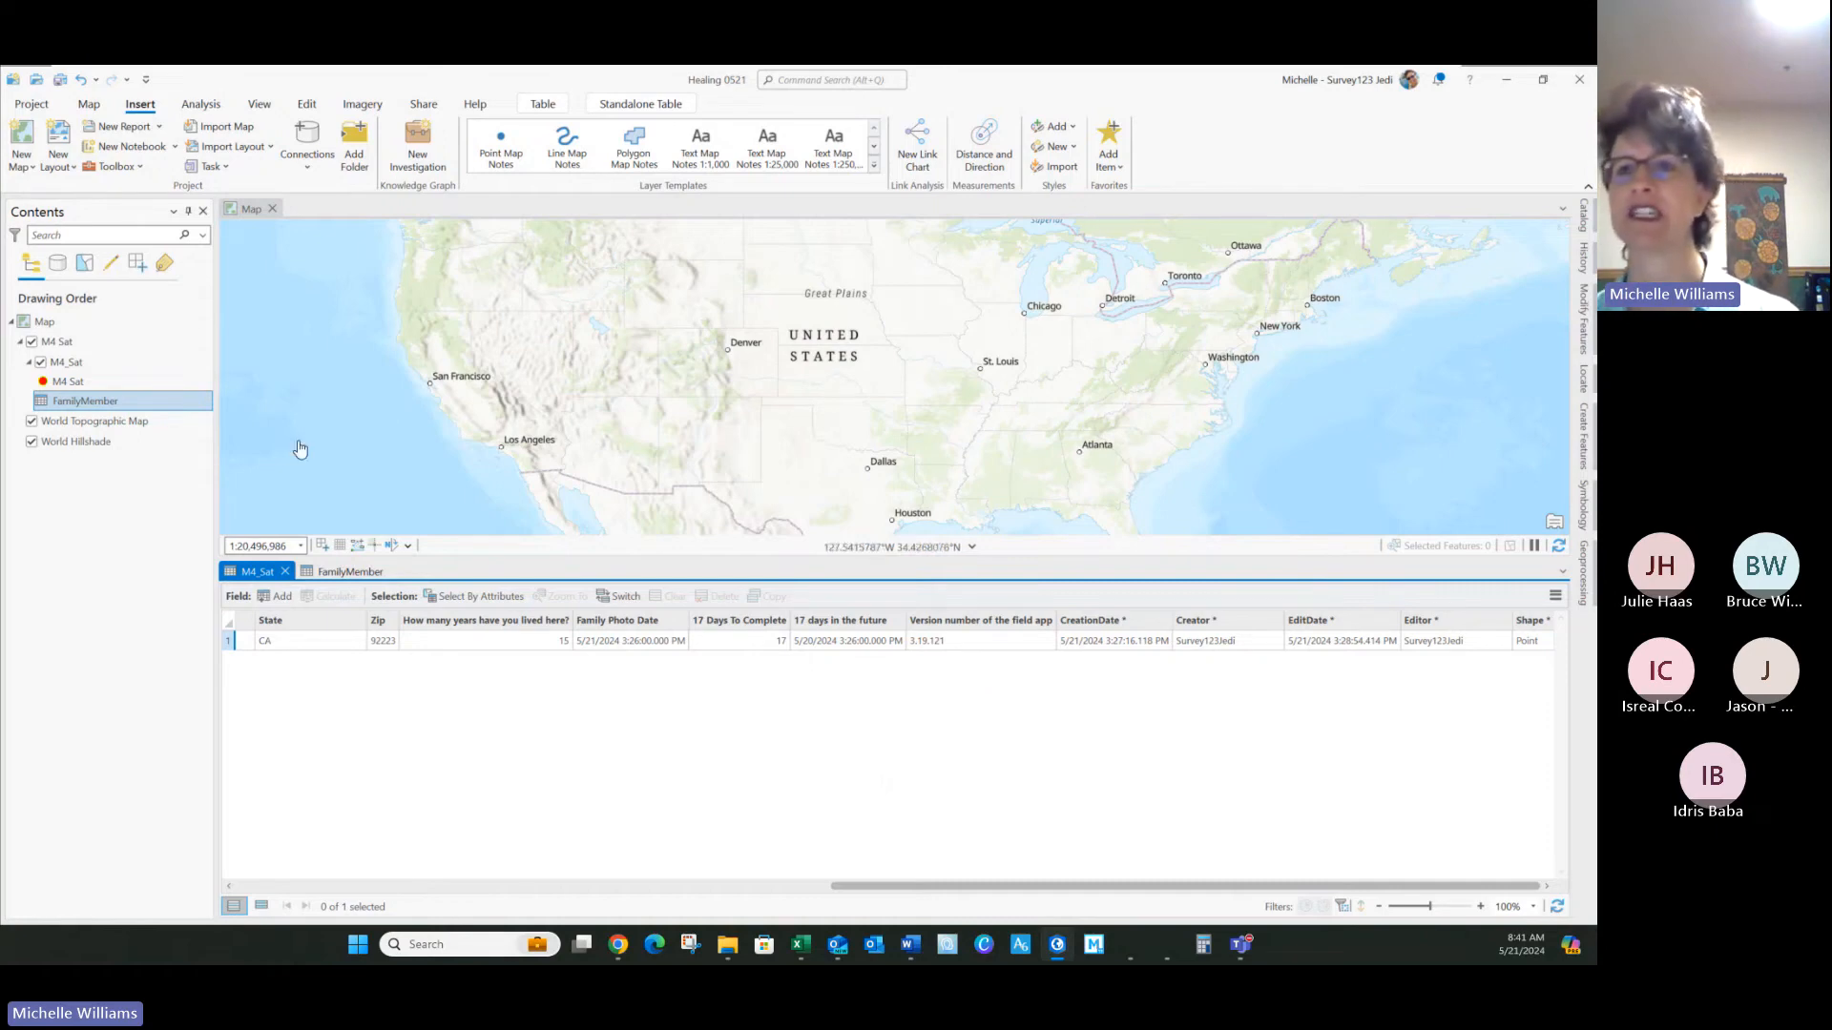
Step: Remove the M4 Sat group layer from the map, add the M4 Sat feature layer again from the portal content and expand it
click(44, 345)
right_click(70, 345)
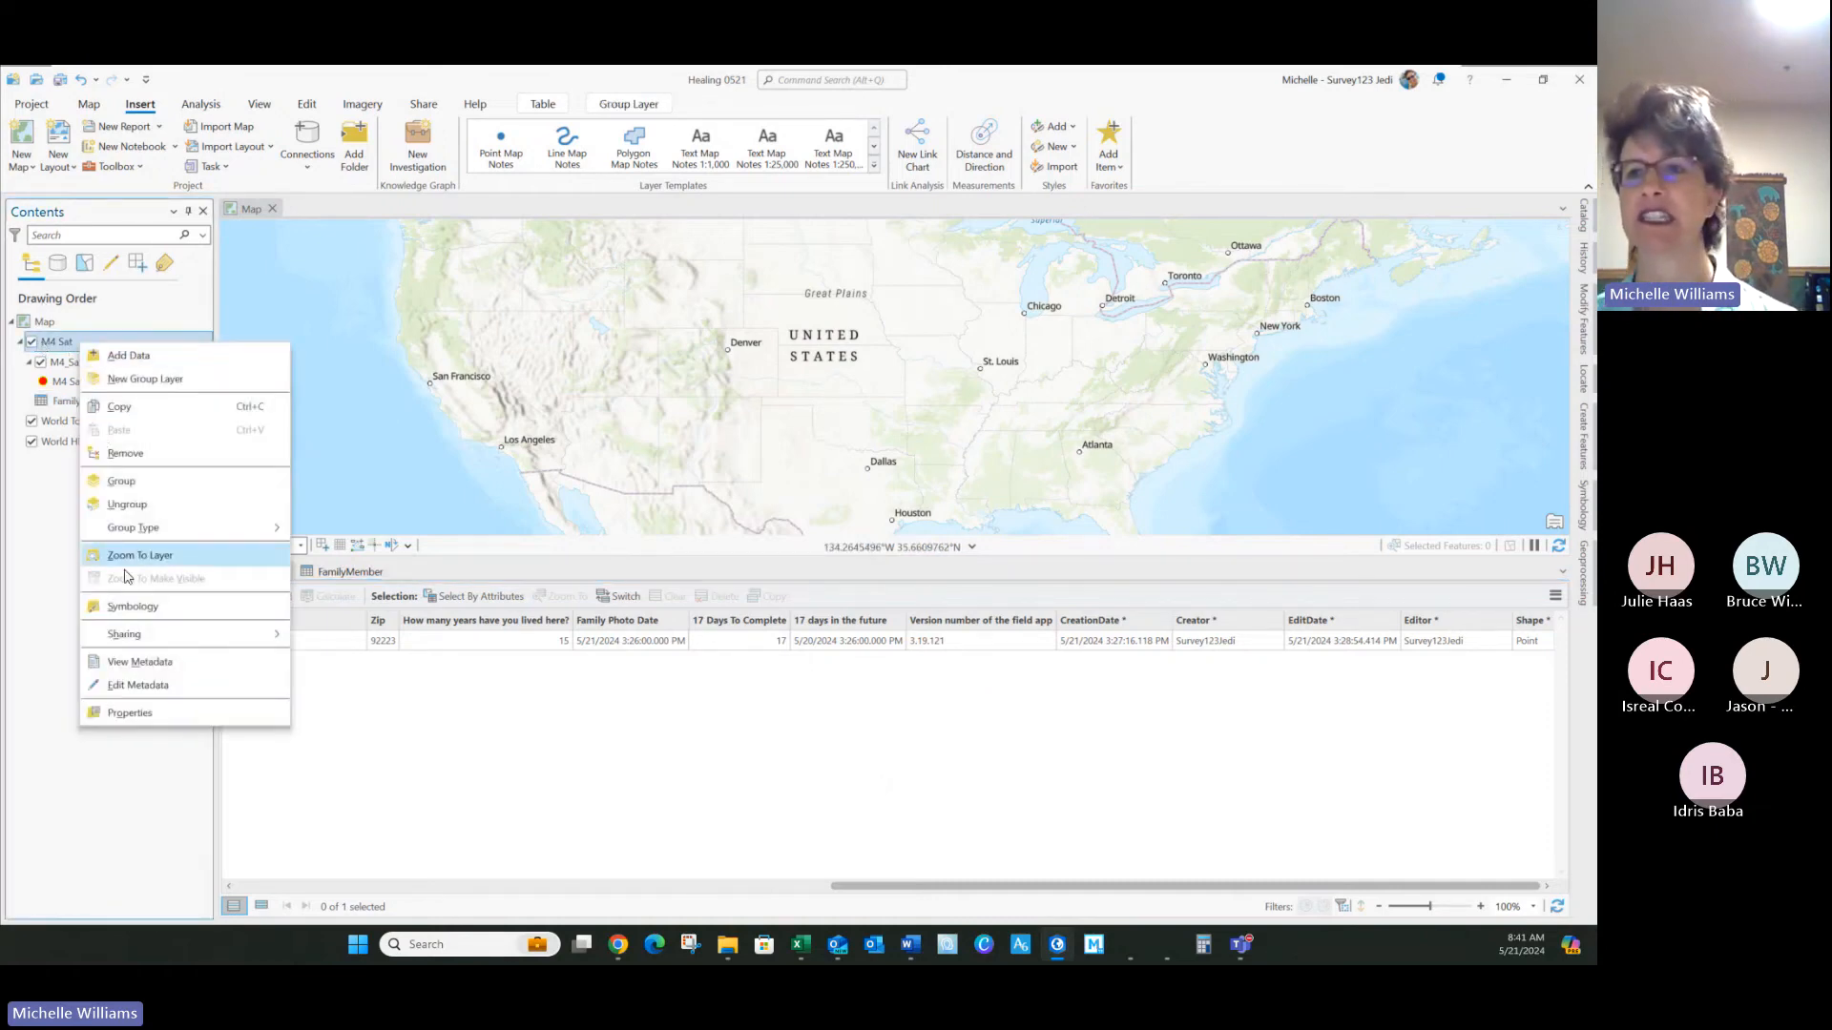
click(122, 454)
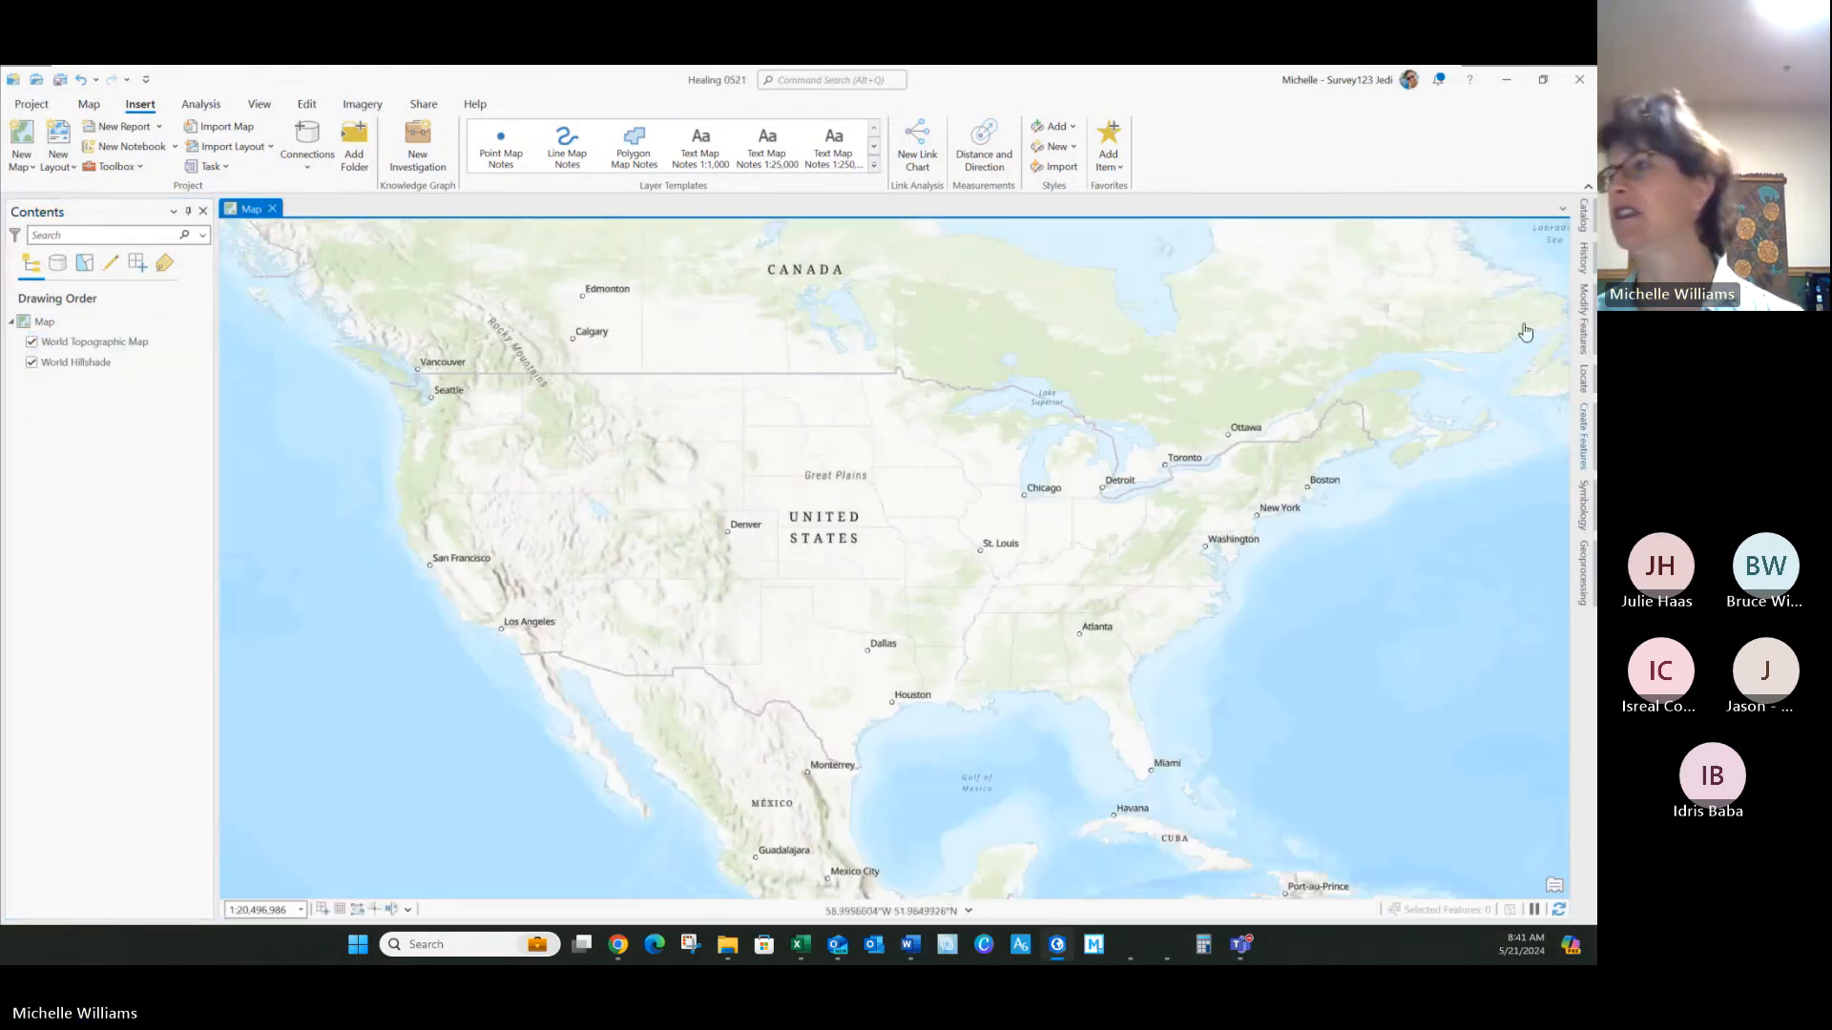
click(1583, 226)
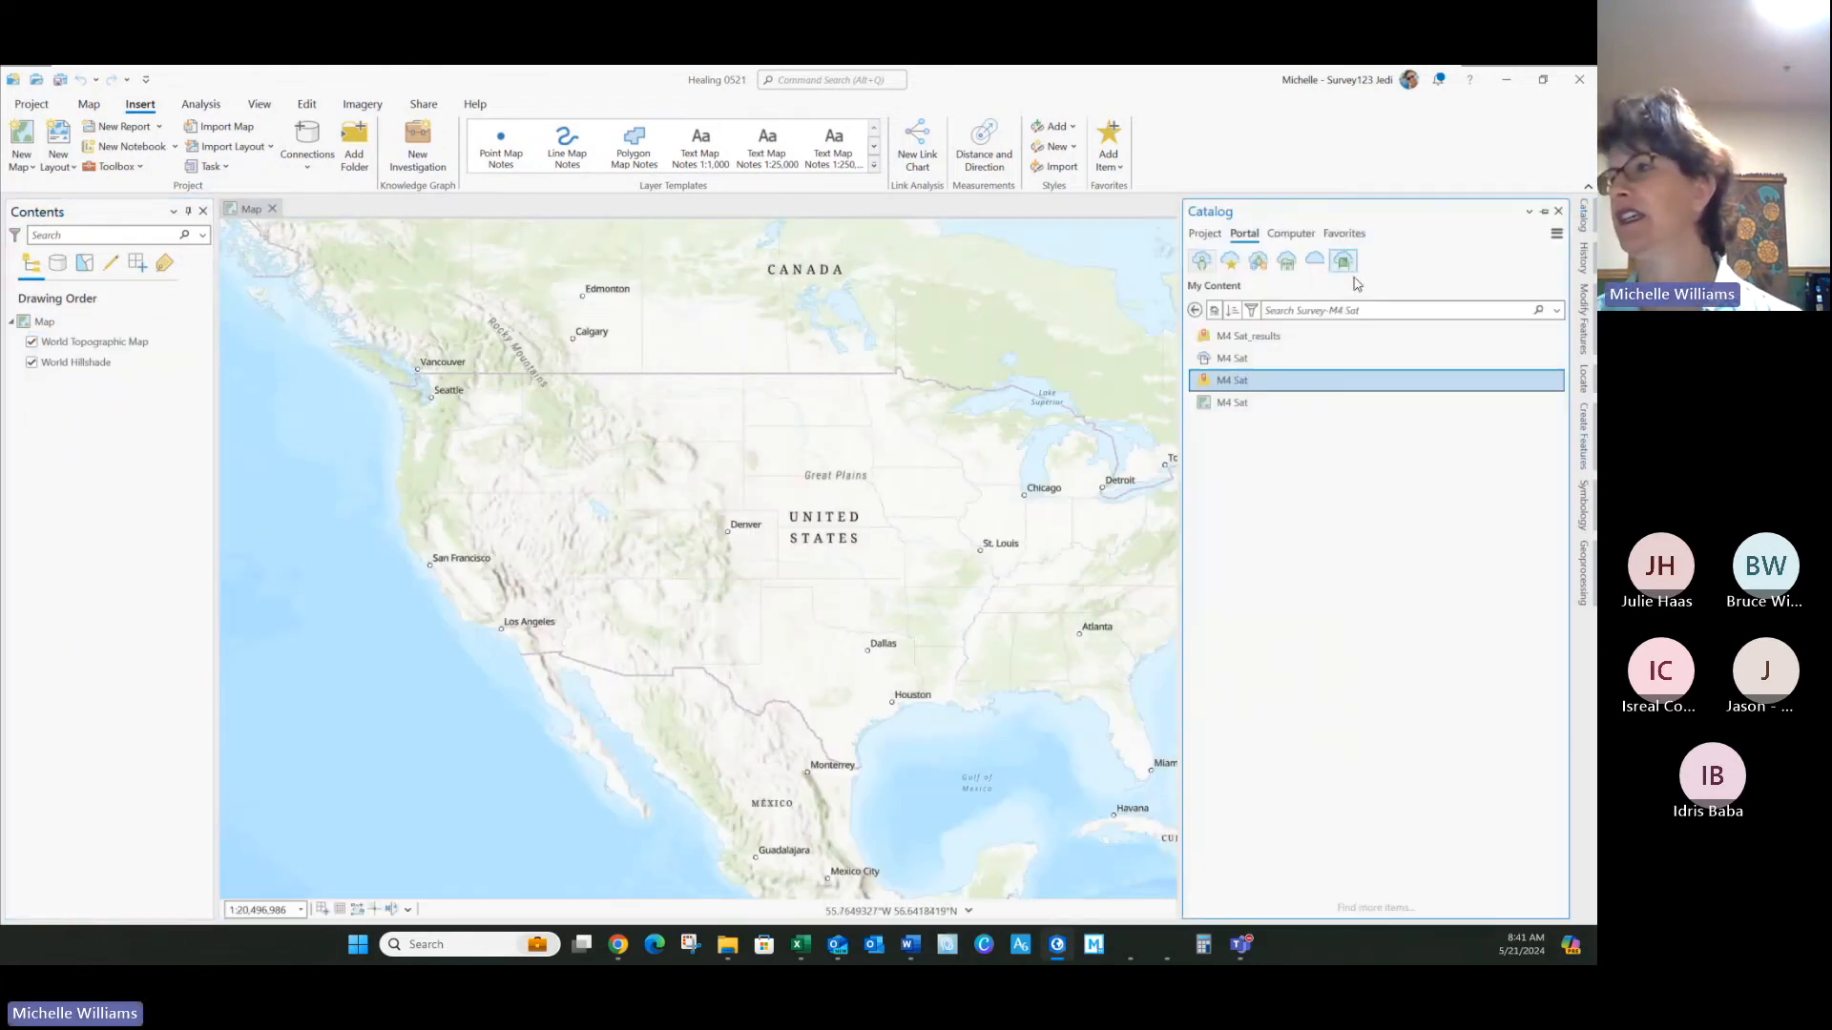
right_click(1251, 384)
click(1126, 385)
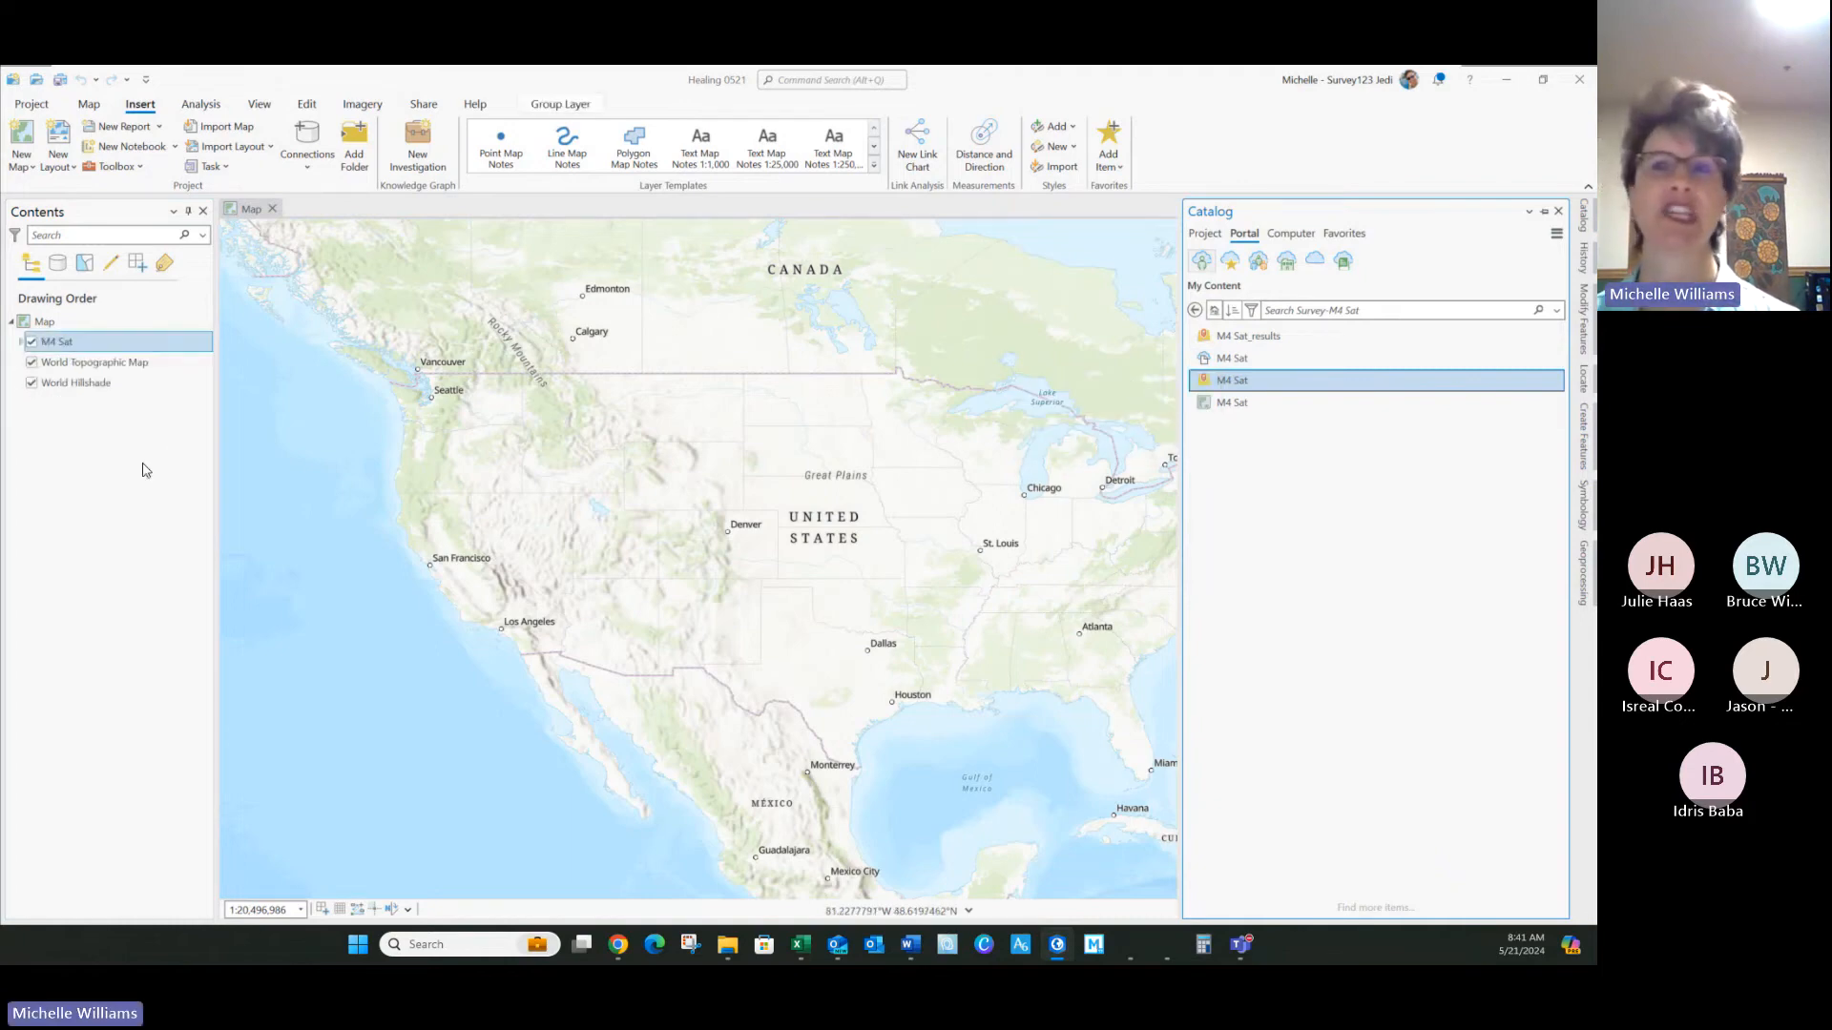
click(20, 342)
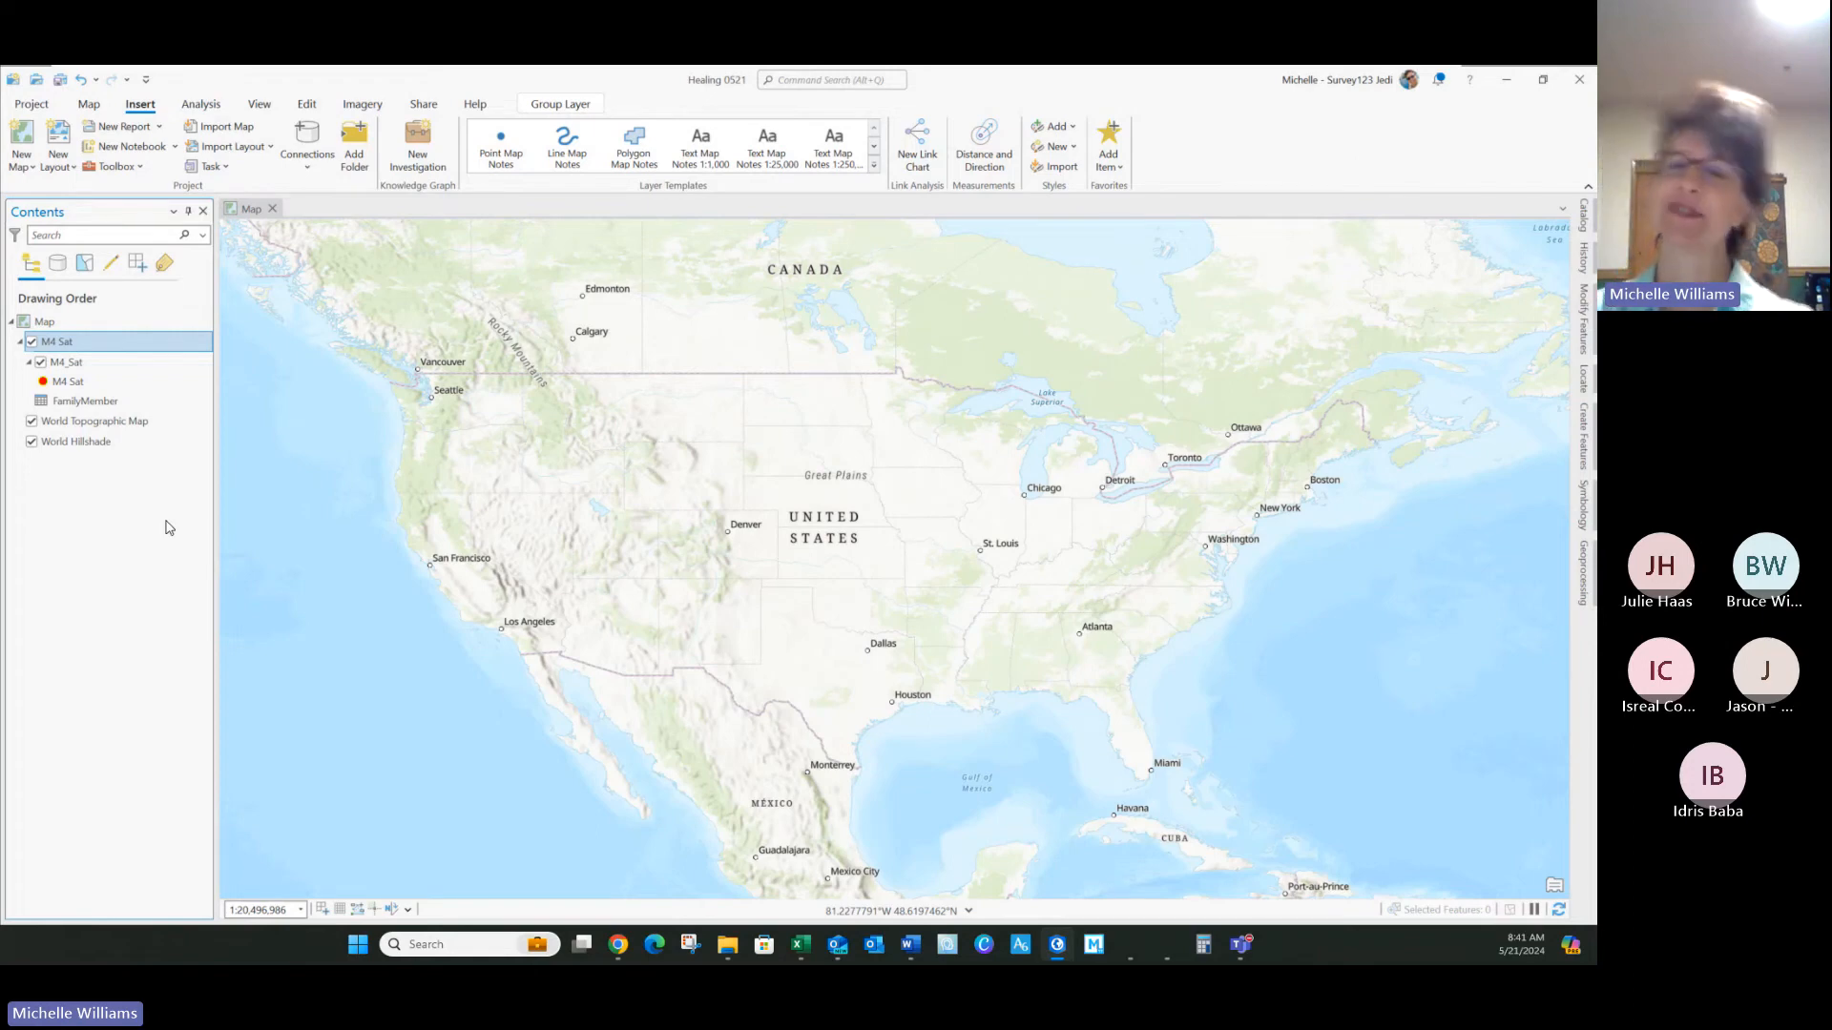
Step: Open the attribute tables of the M4_Sat layer and the FamilyMember table
click(78, 367)
key(ctrl+t)
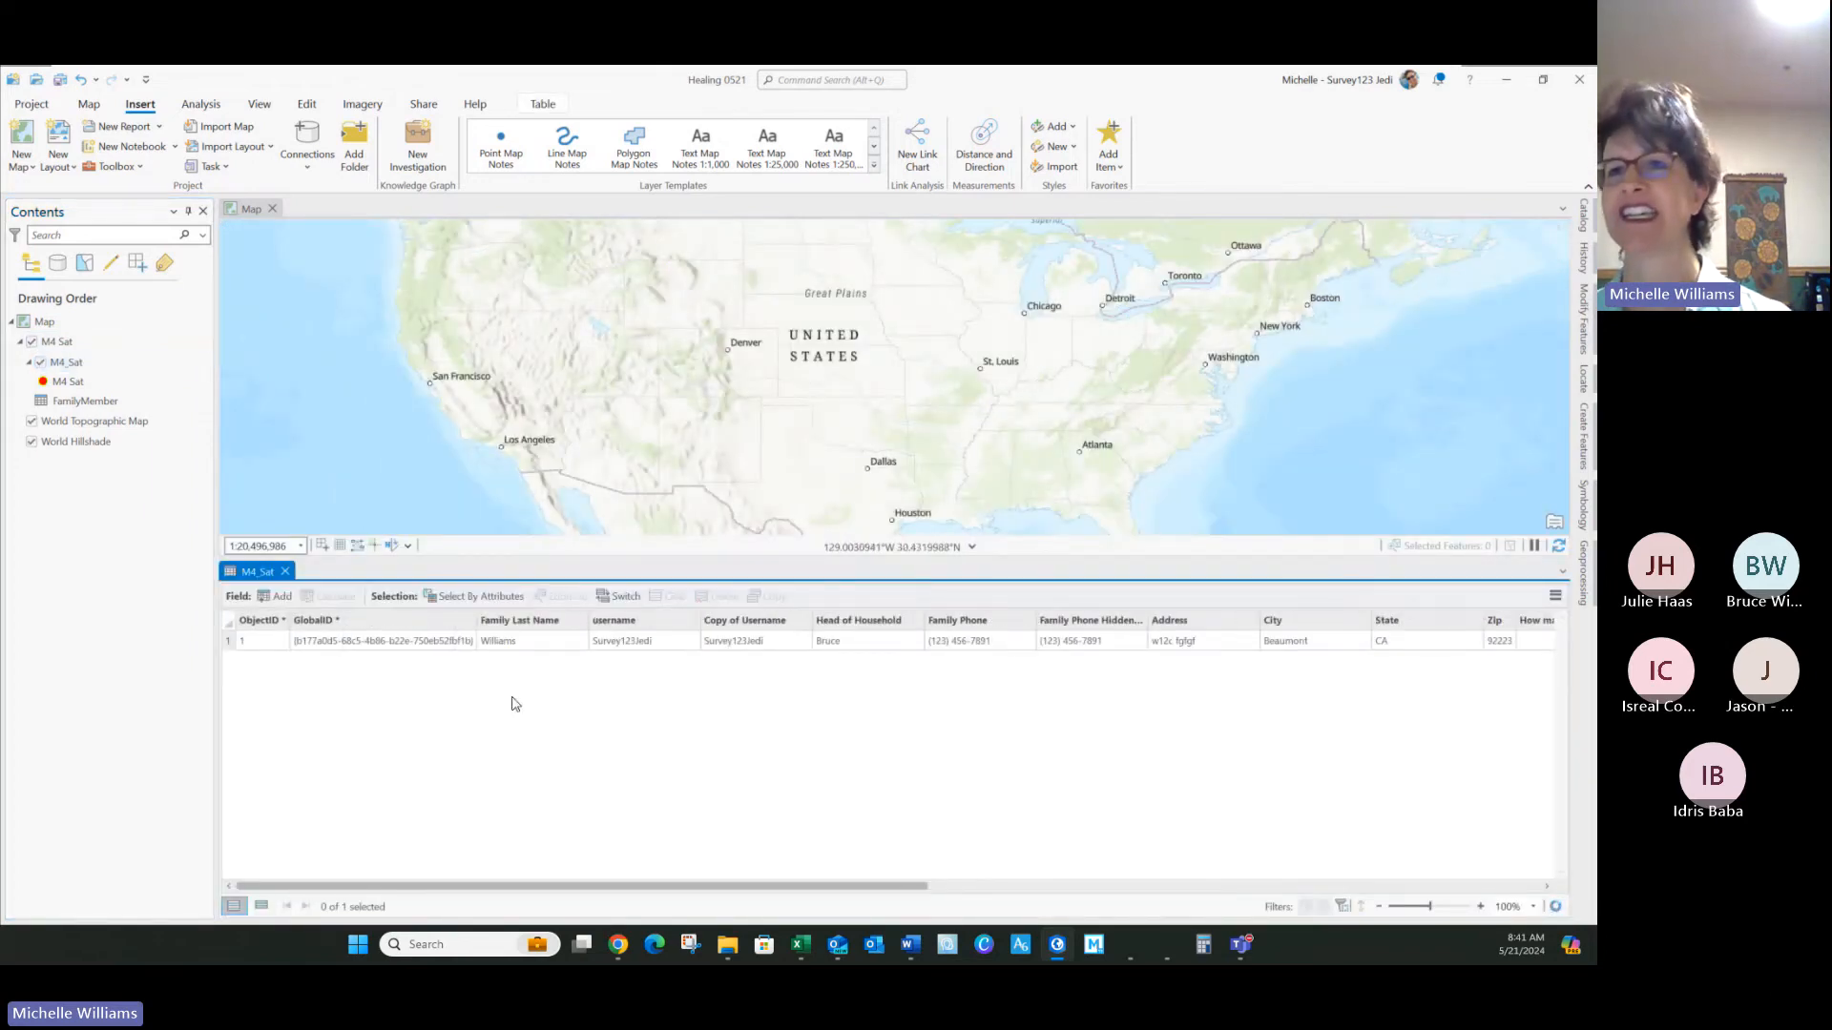
click(89, 403)
key(ctrl+t)
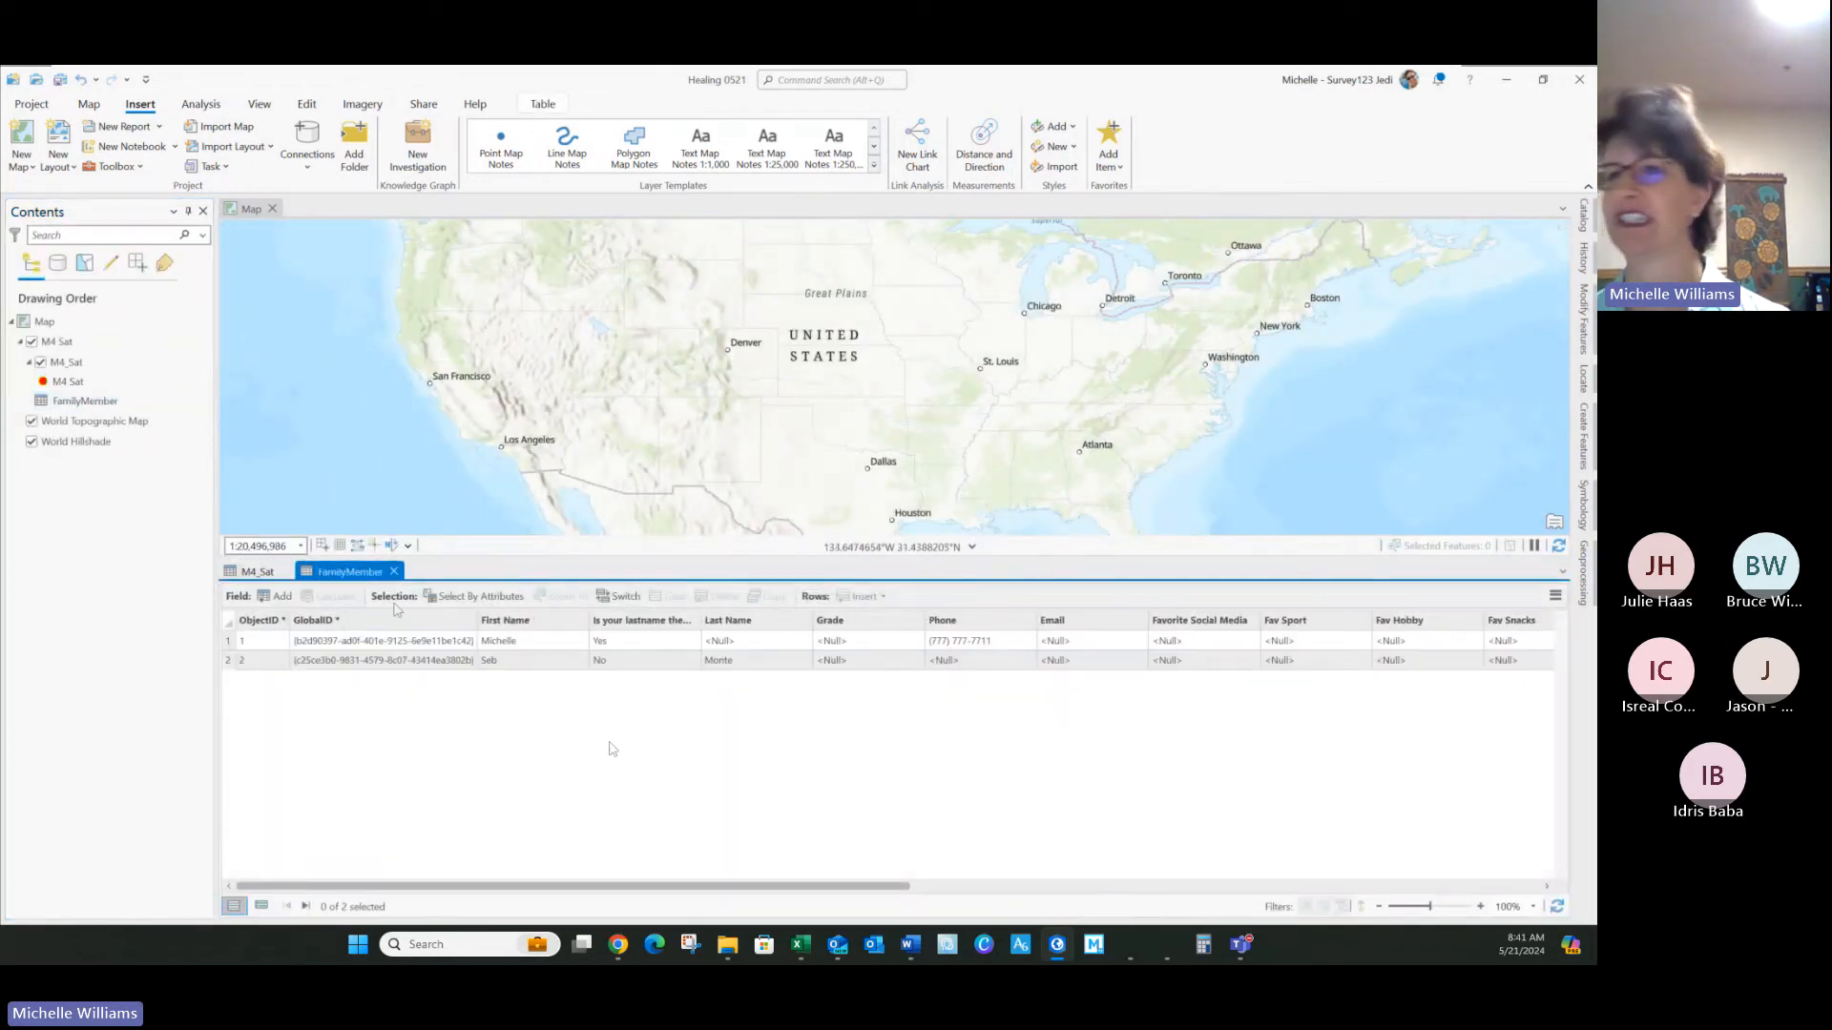
Step: Check the last columns of the M4_Sat and FamilyMember tables for the new fields, then return to Survey123 Connect and dismiss the publishing report
click(252, 571)
drag(639, 886, 1481, 923)
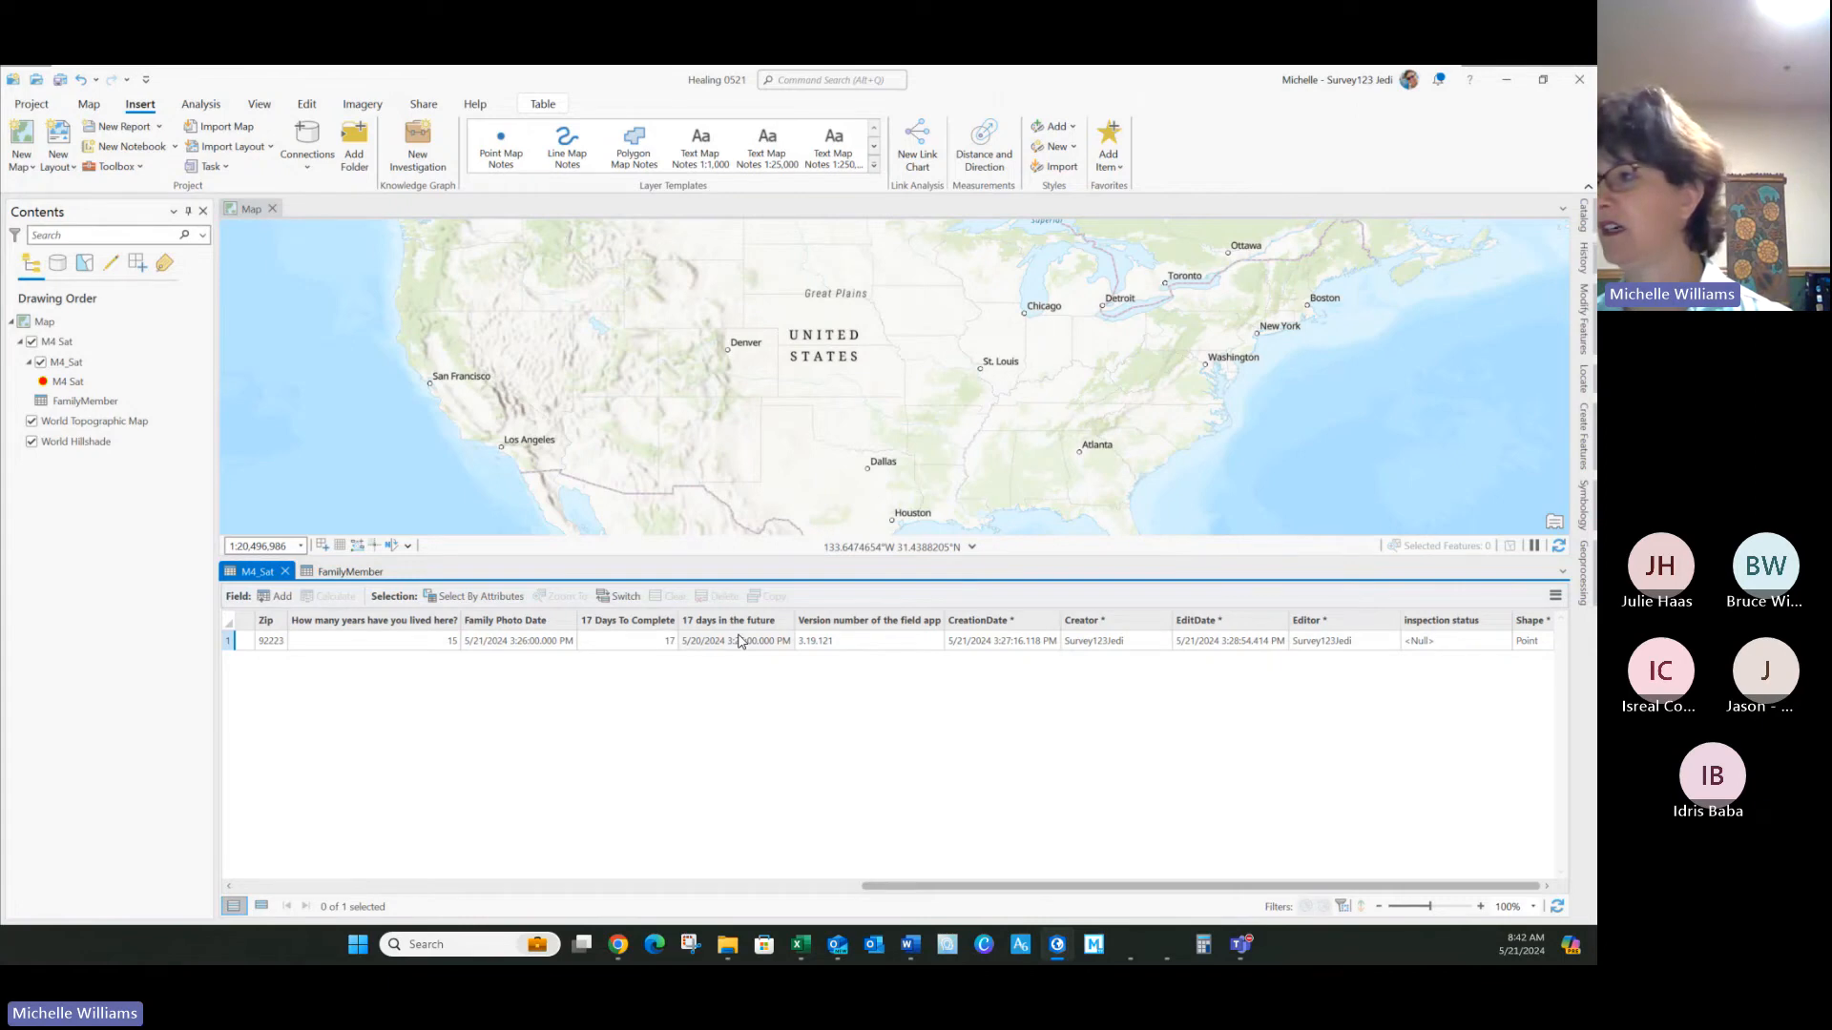
mouse_move(1470, 625)
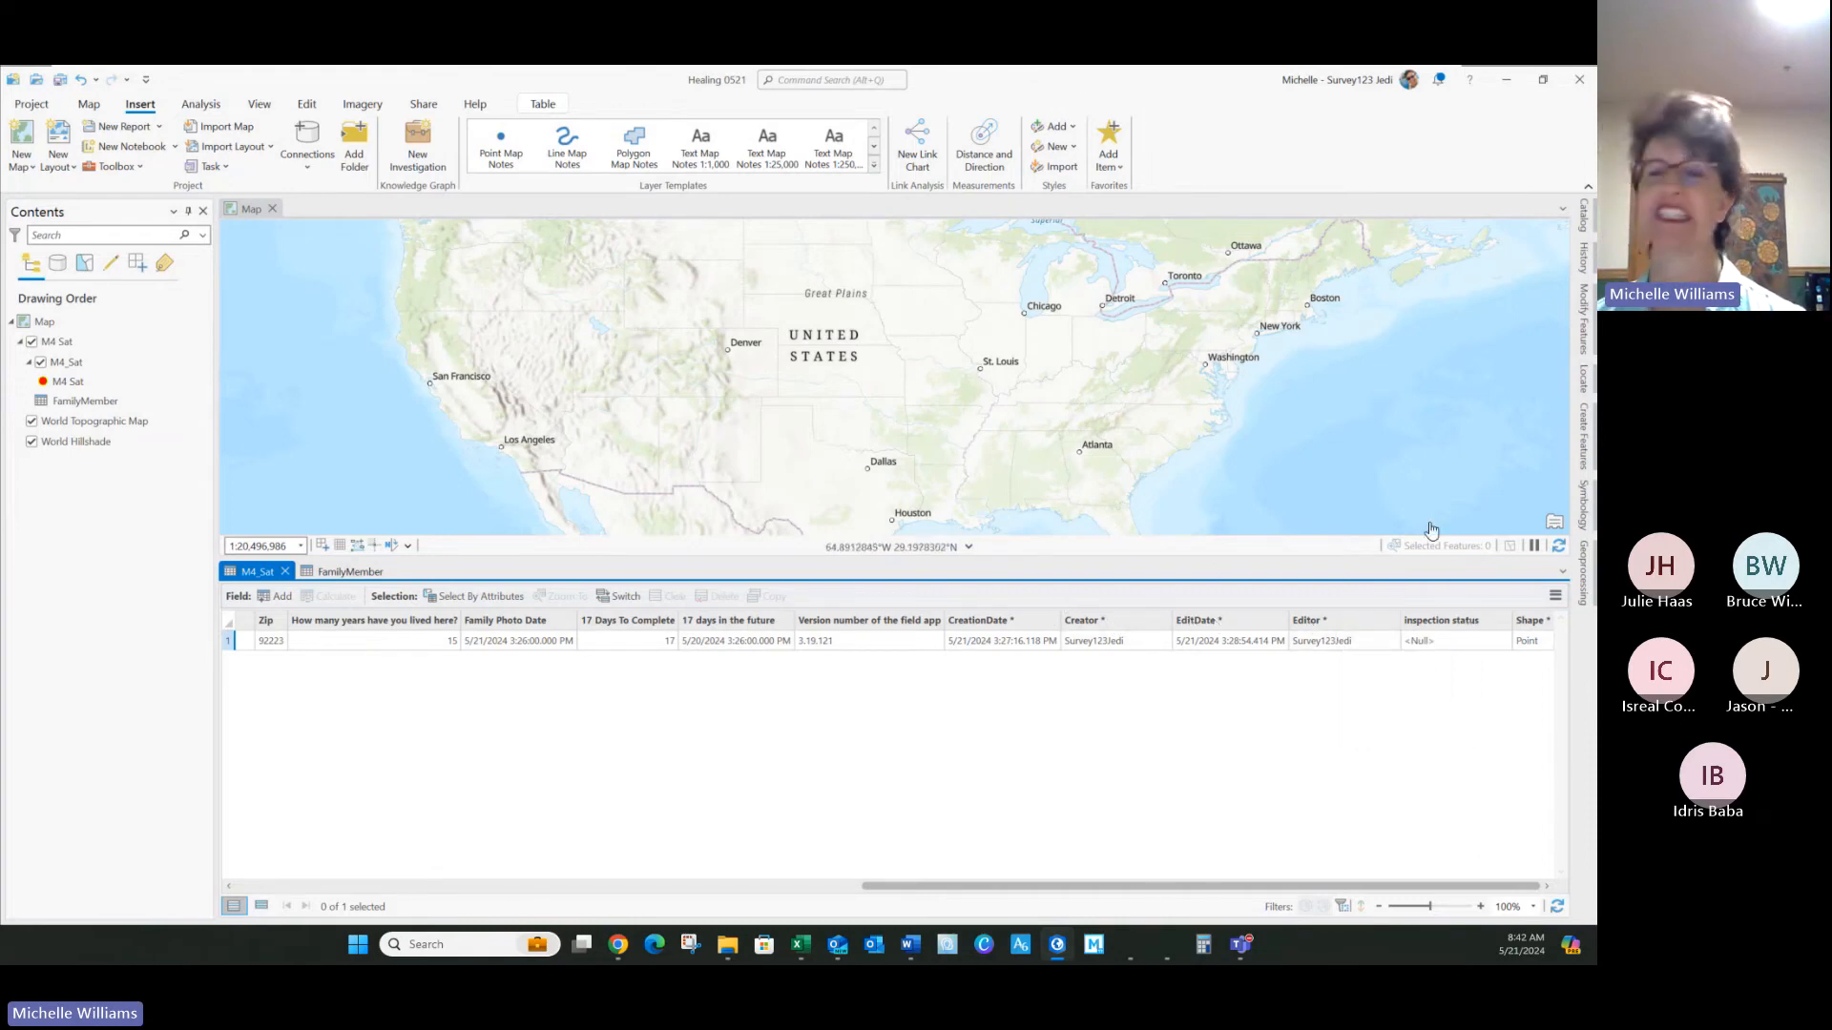
click(348, 572)
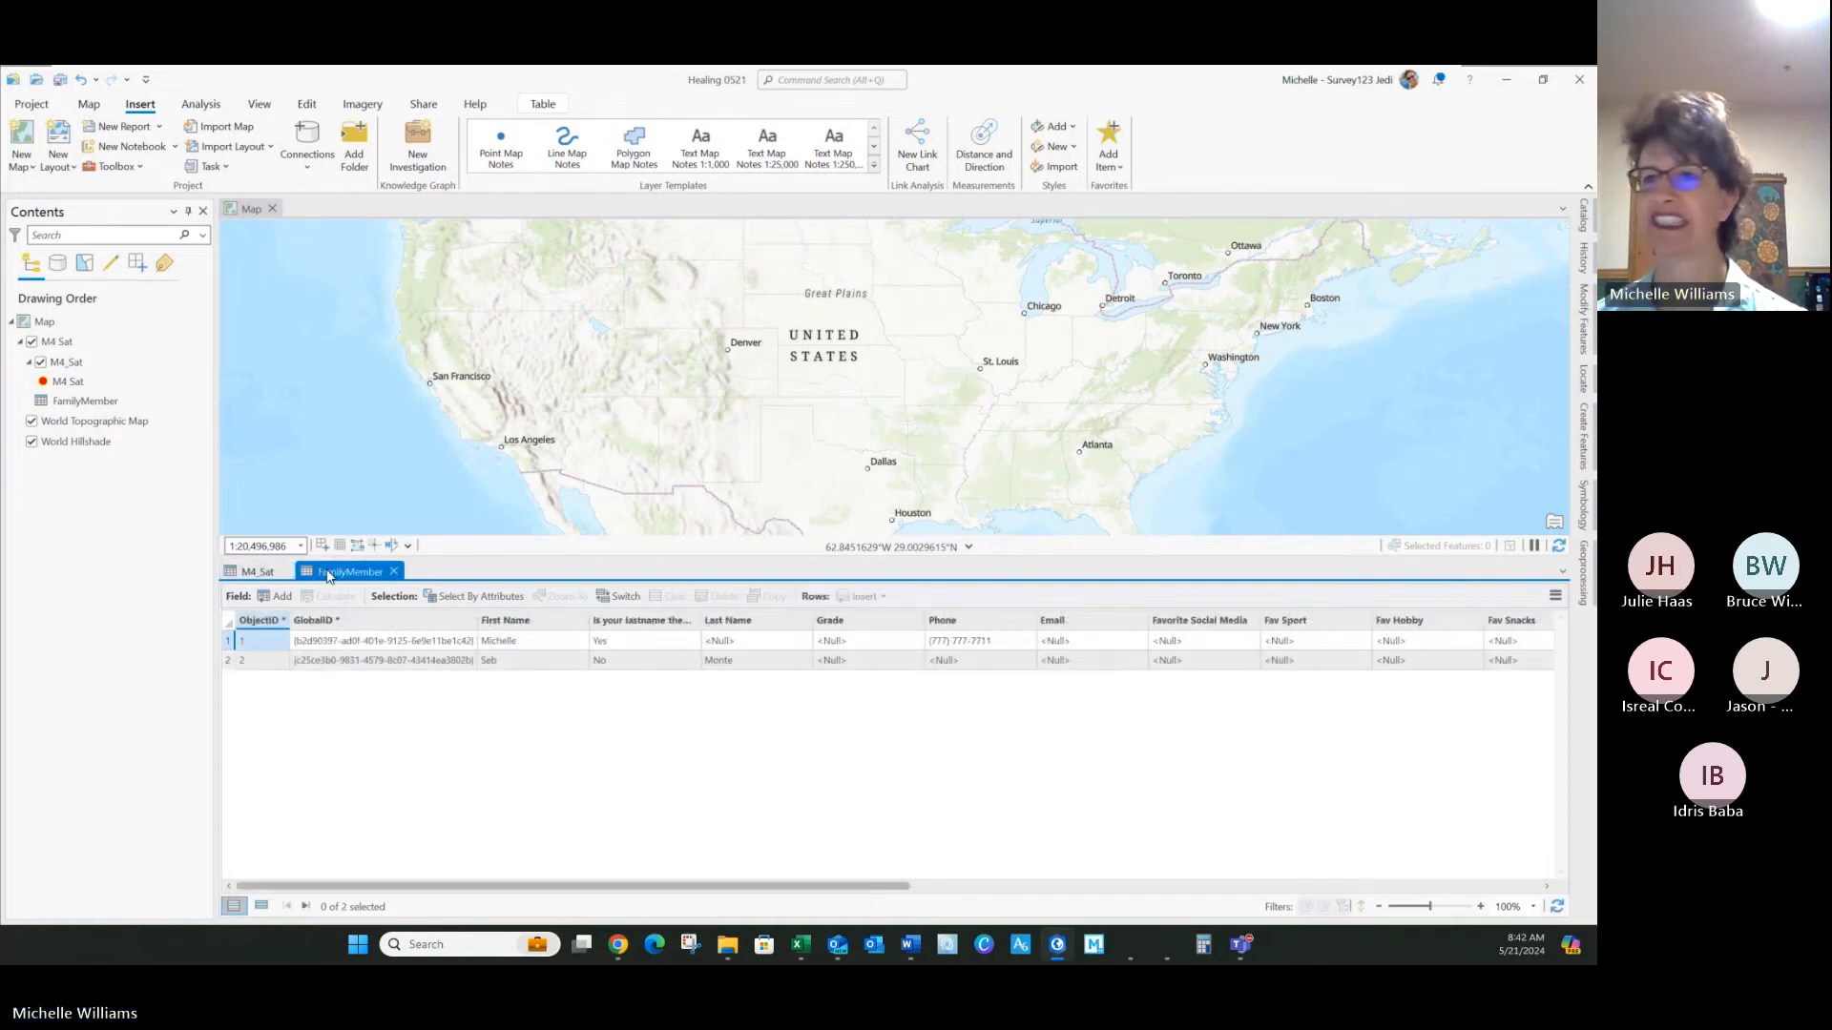
drag(882, 892, 1326, 888)
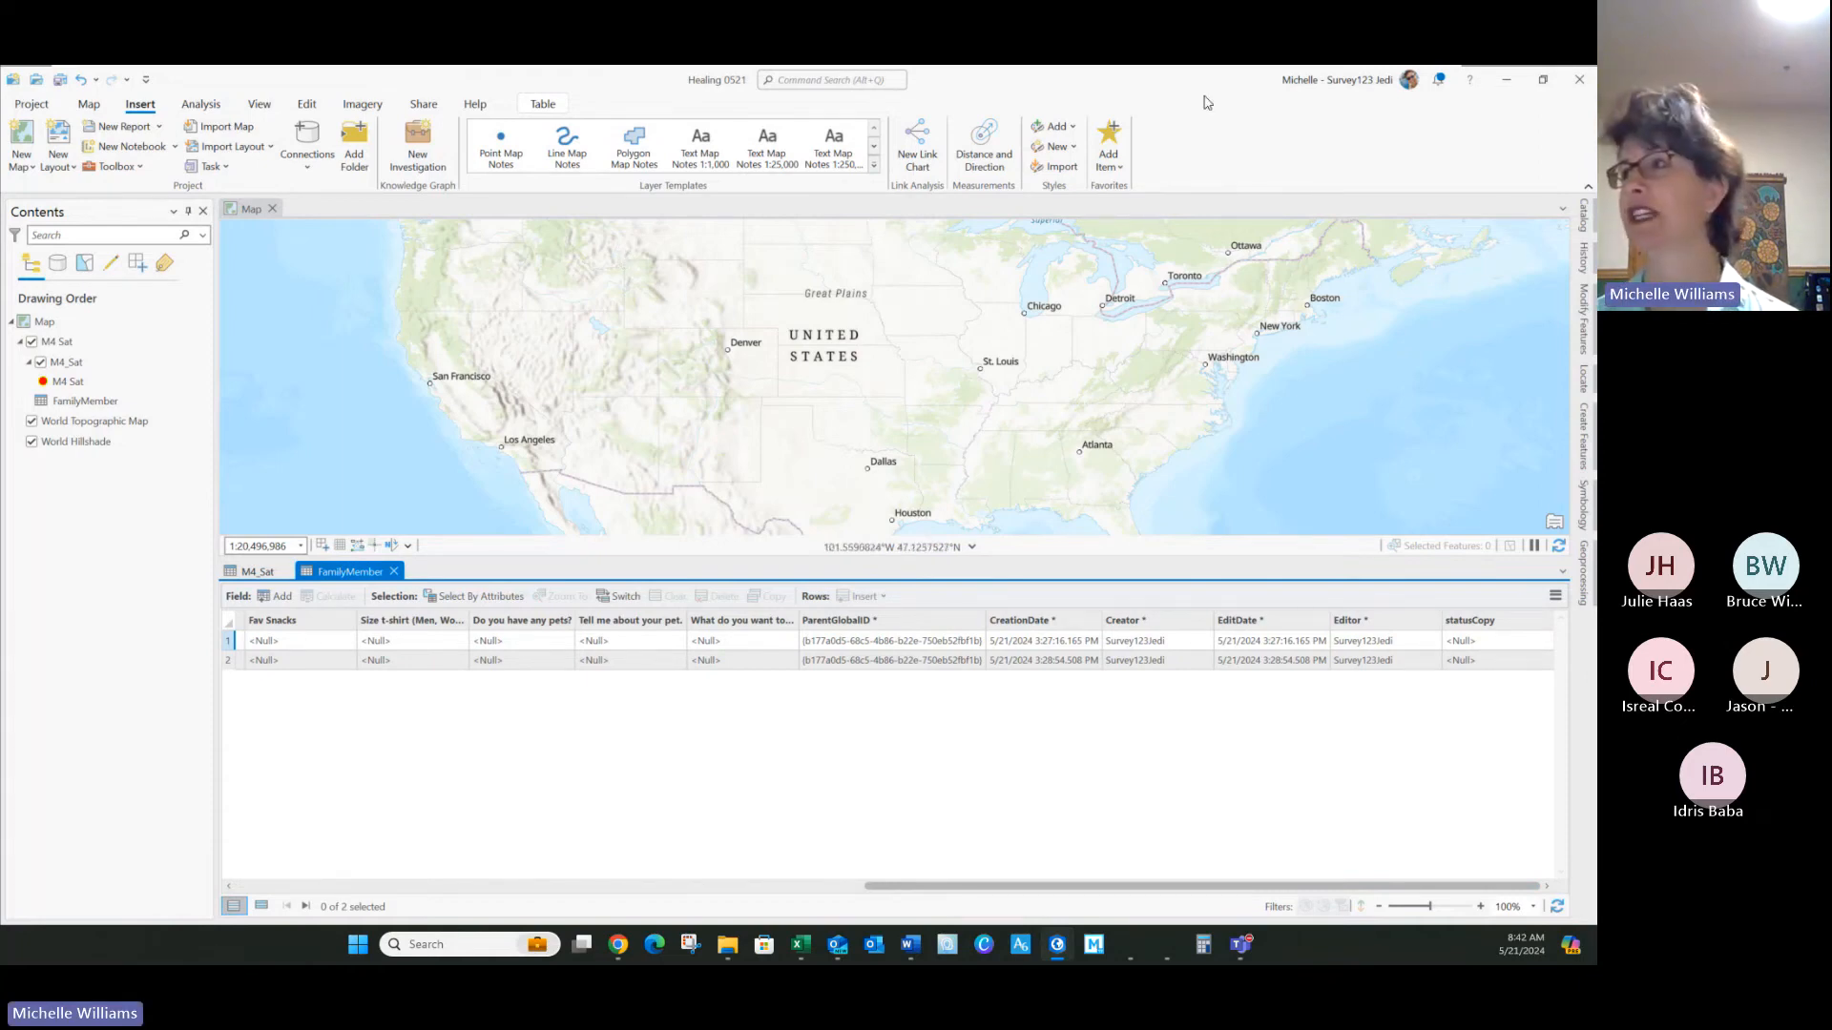
click(1505, 81)
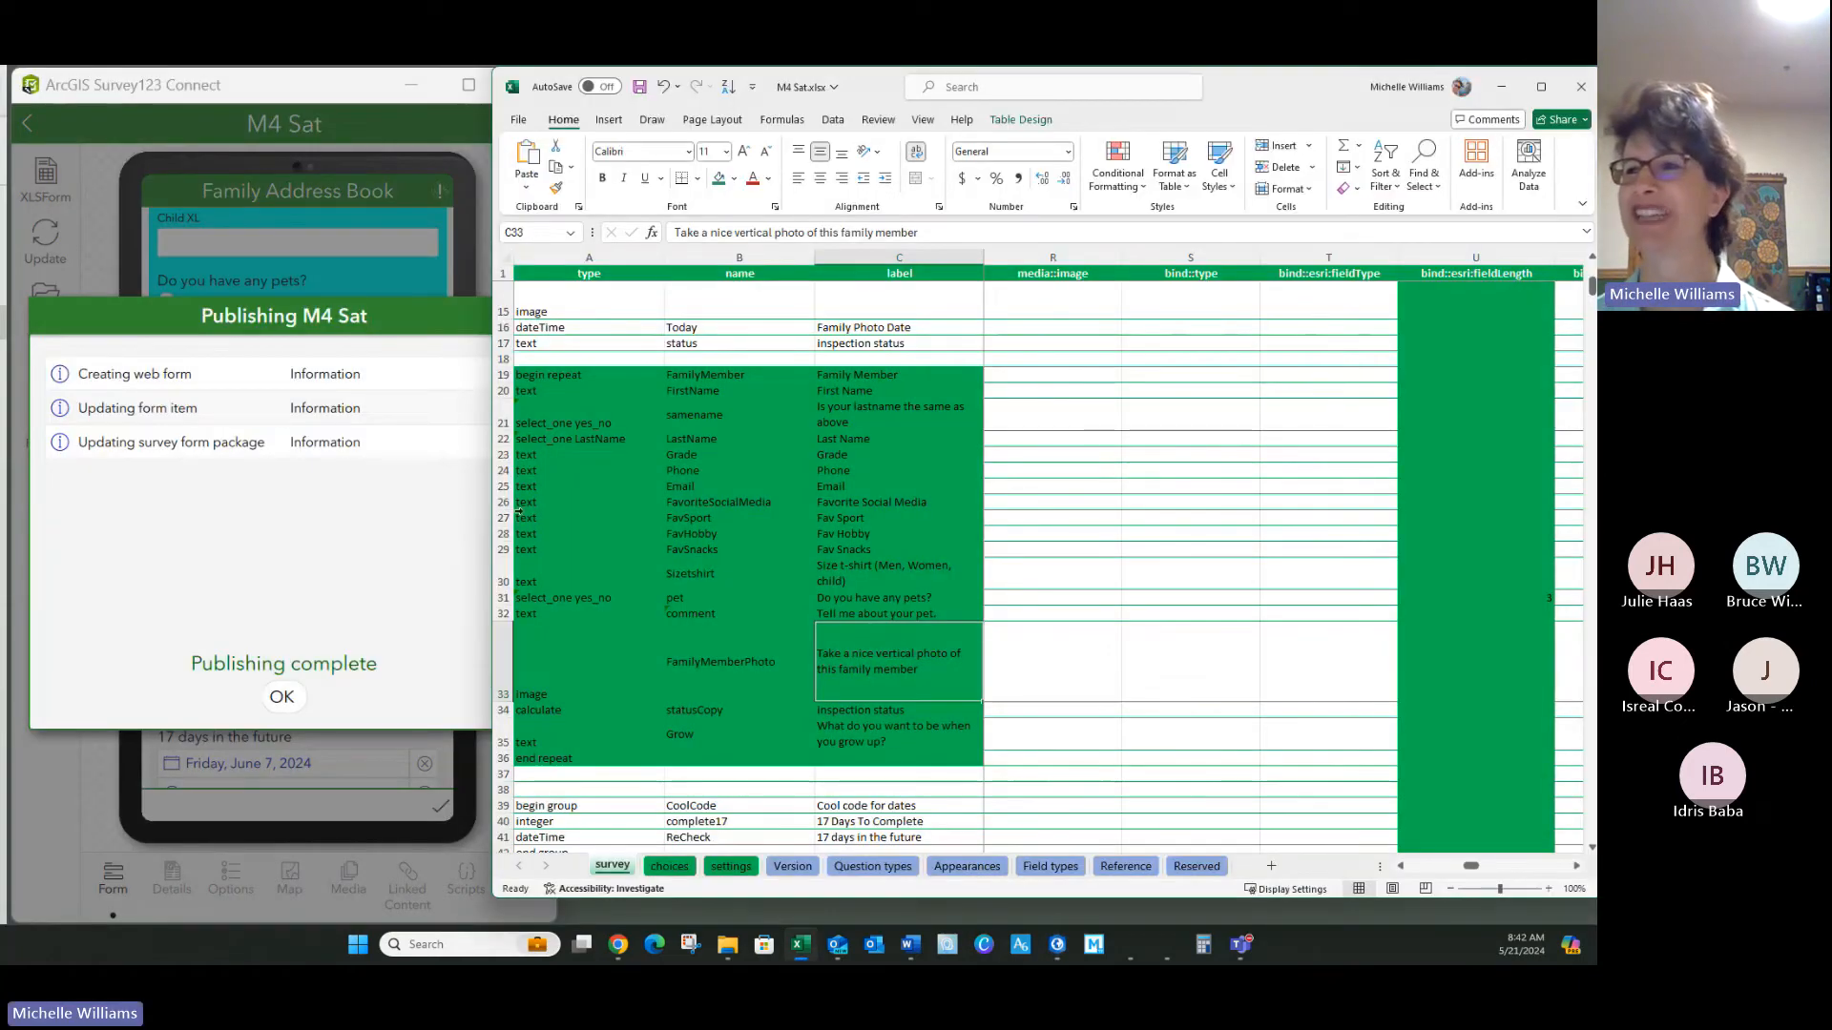
click(285, 698)
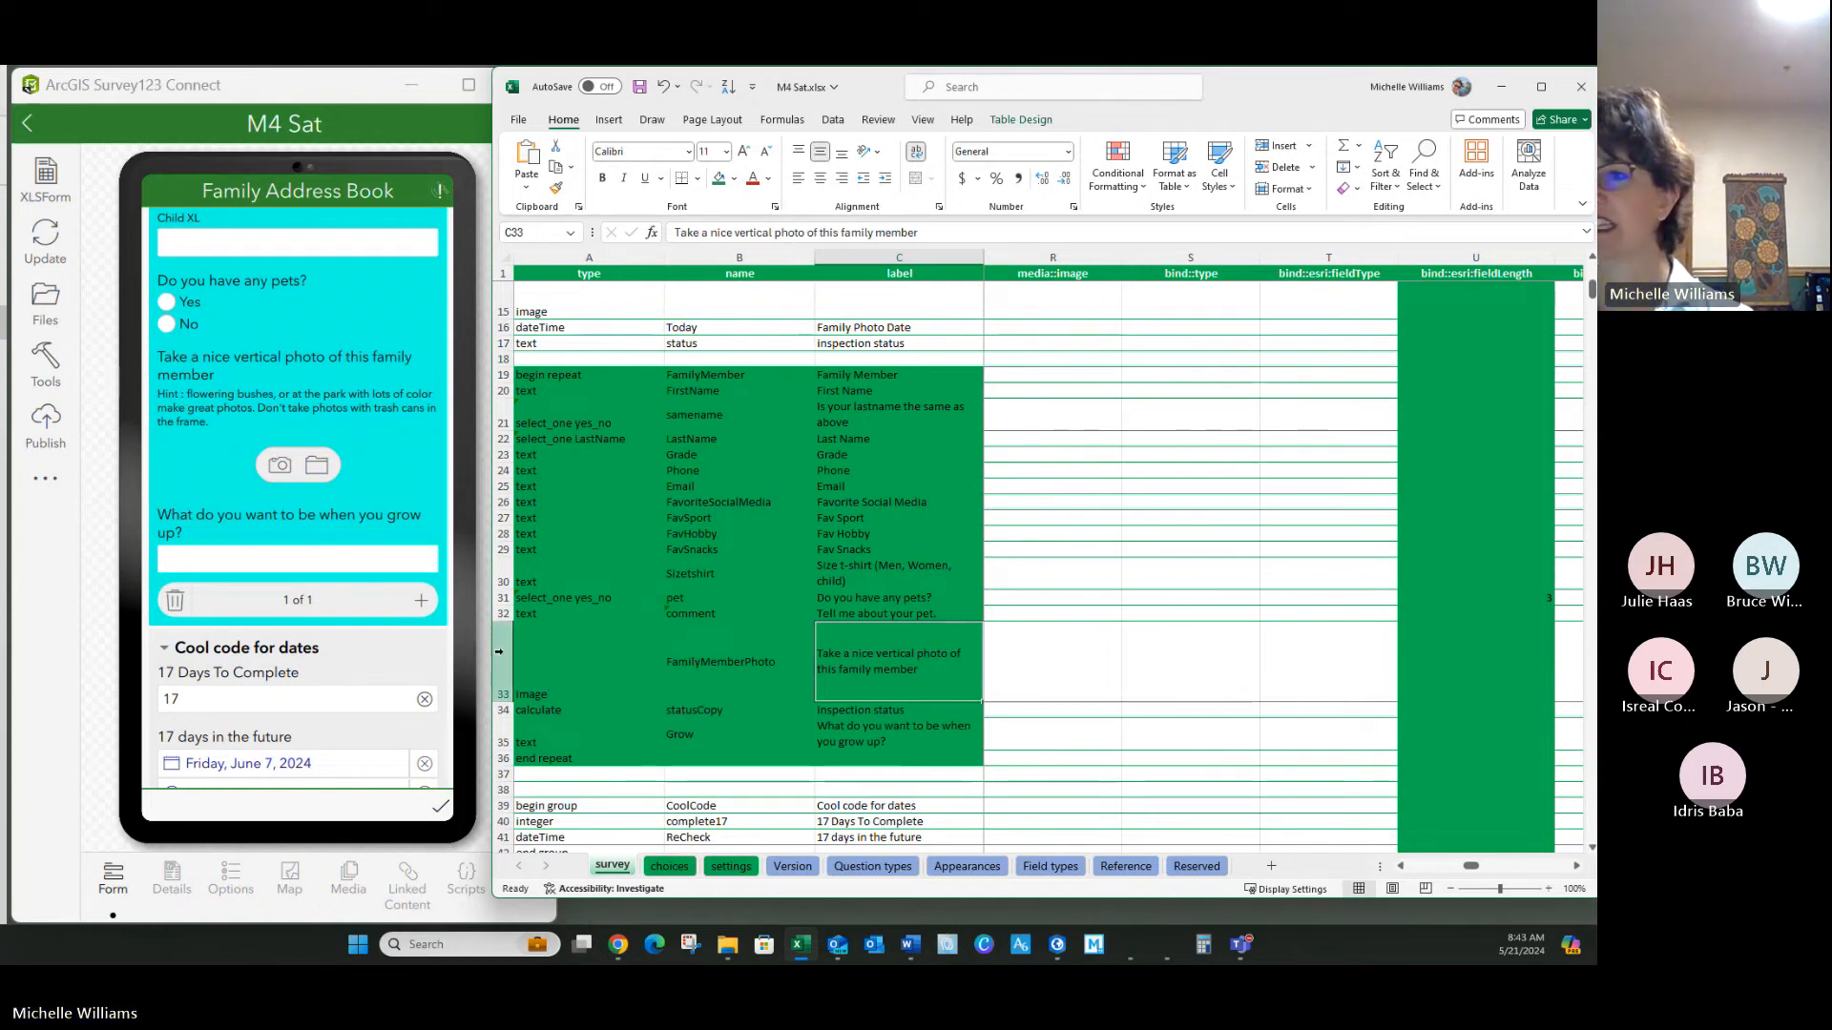
Step: Insert four blank rows above the statusCopy question in the Excel survey sheet
click(515, 718)
right_click(514, 717)
click(552, 555)
drag(503, 711, 507, 751)
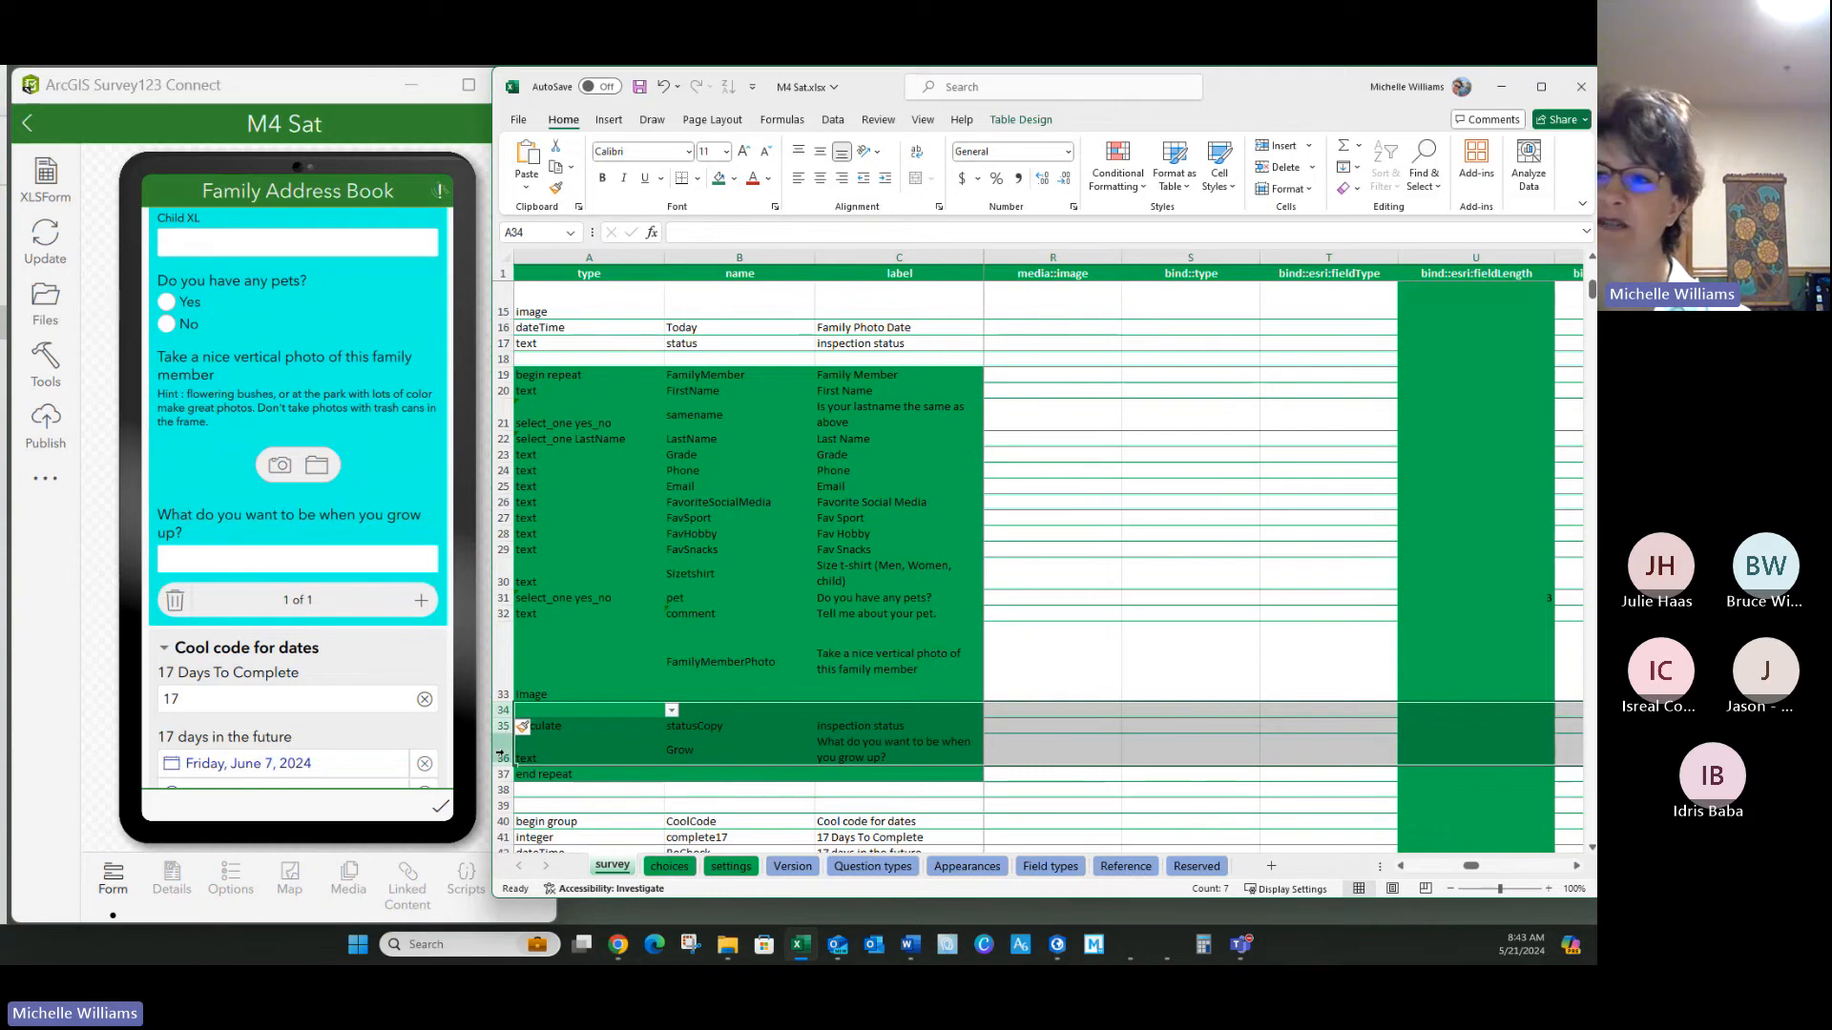
right_click(503, 757)
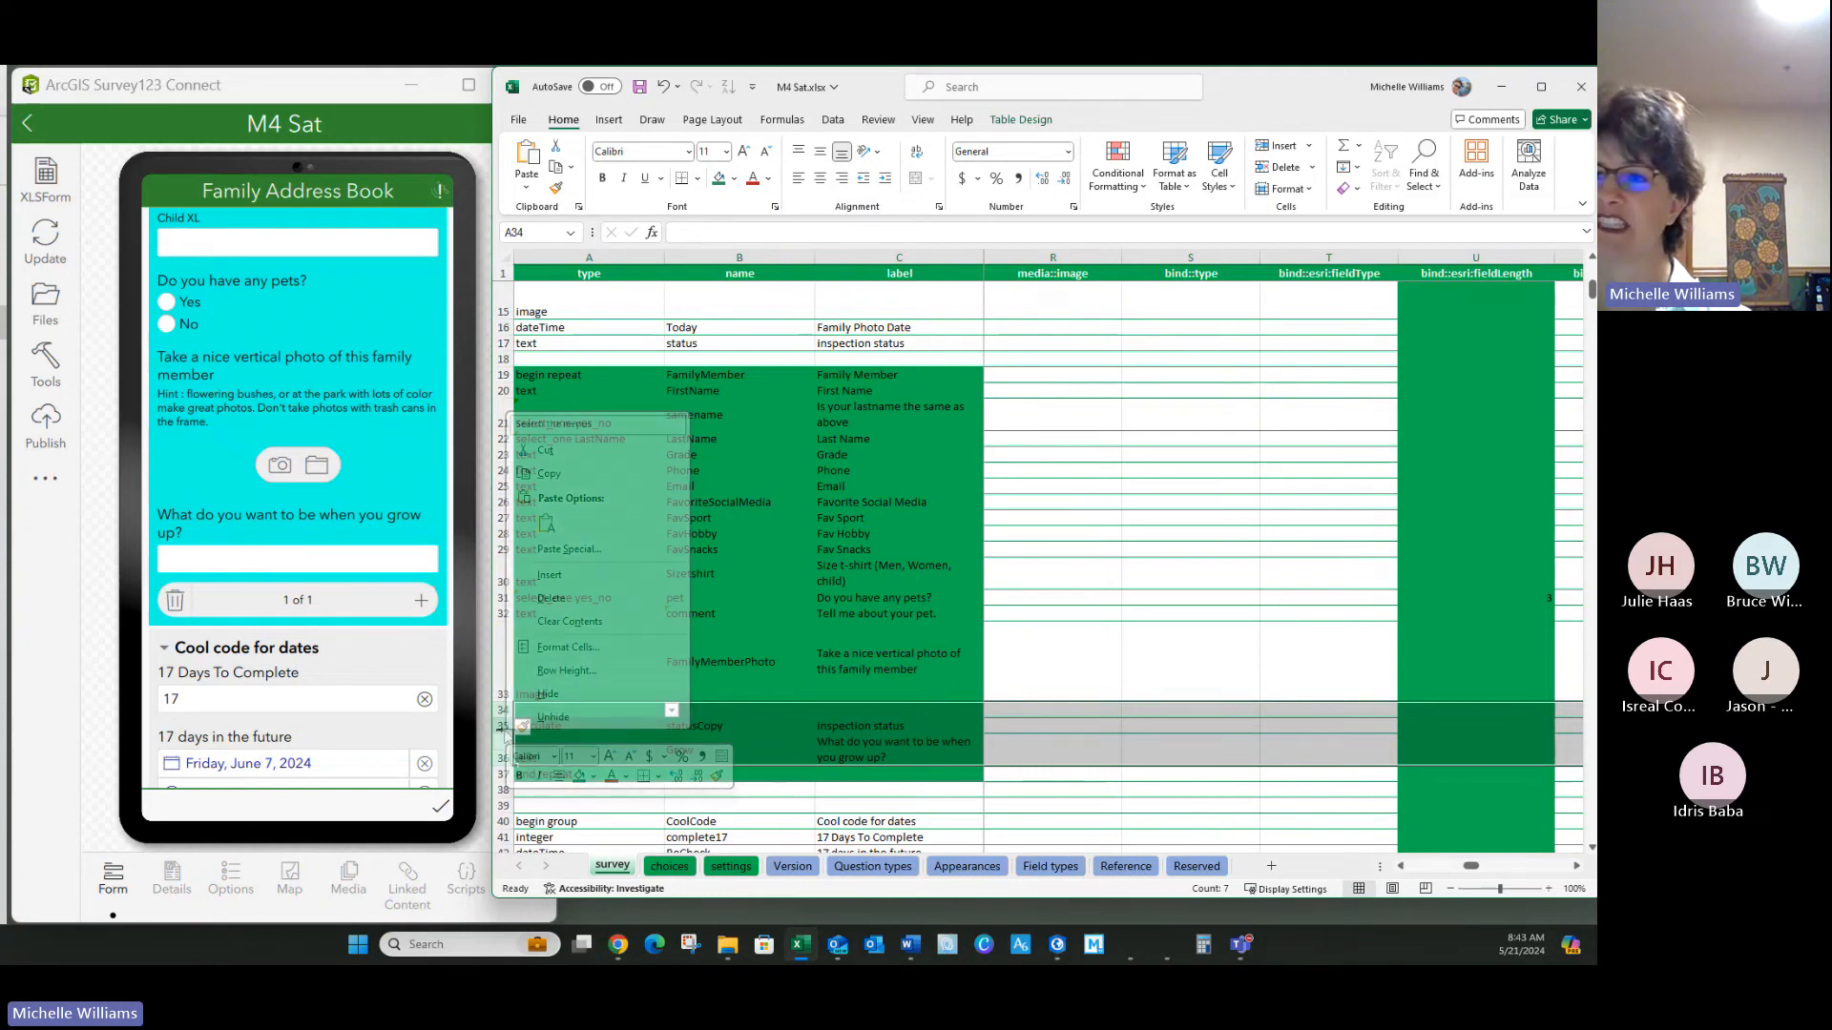
click(540, 573)
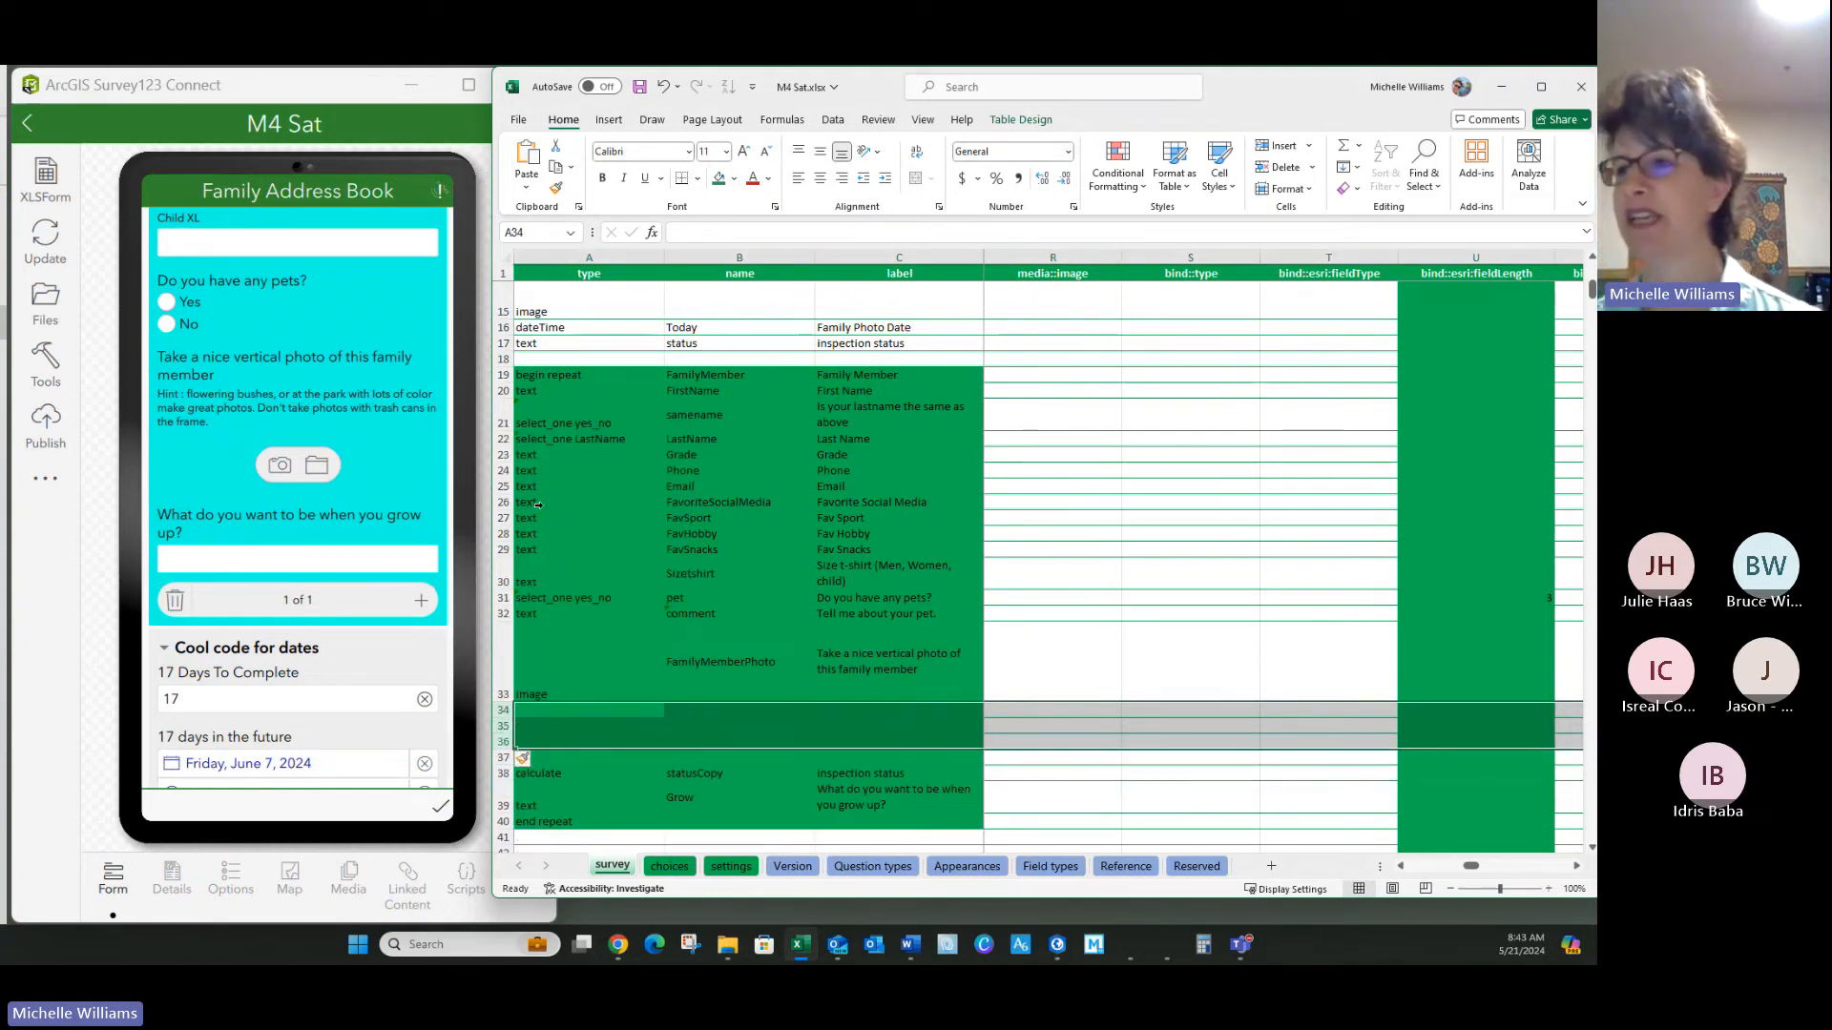
Step: Set the type of the first new row, row 34, to begin repeat
click(630, 709)
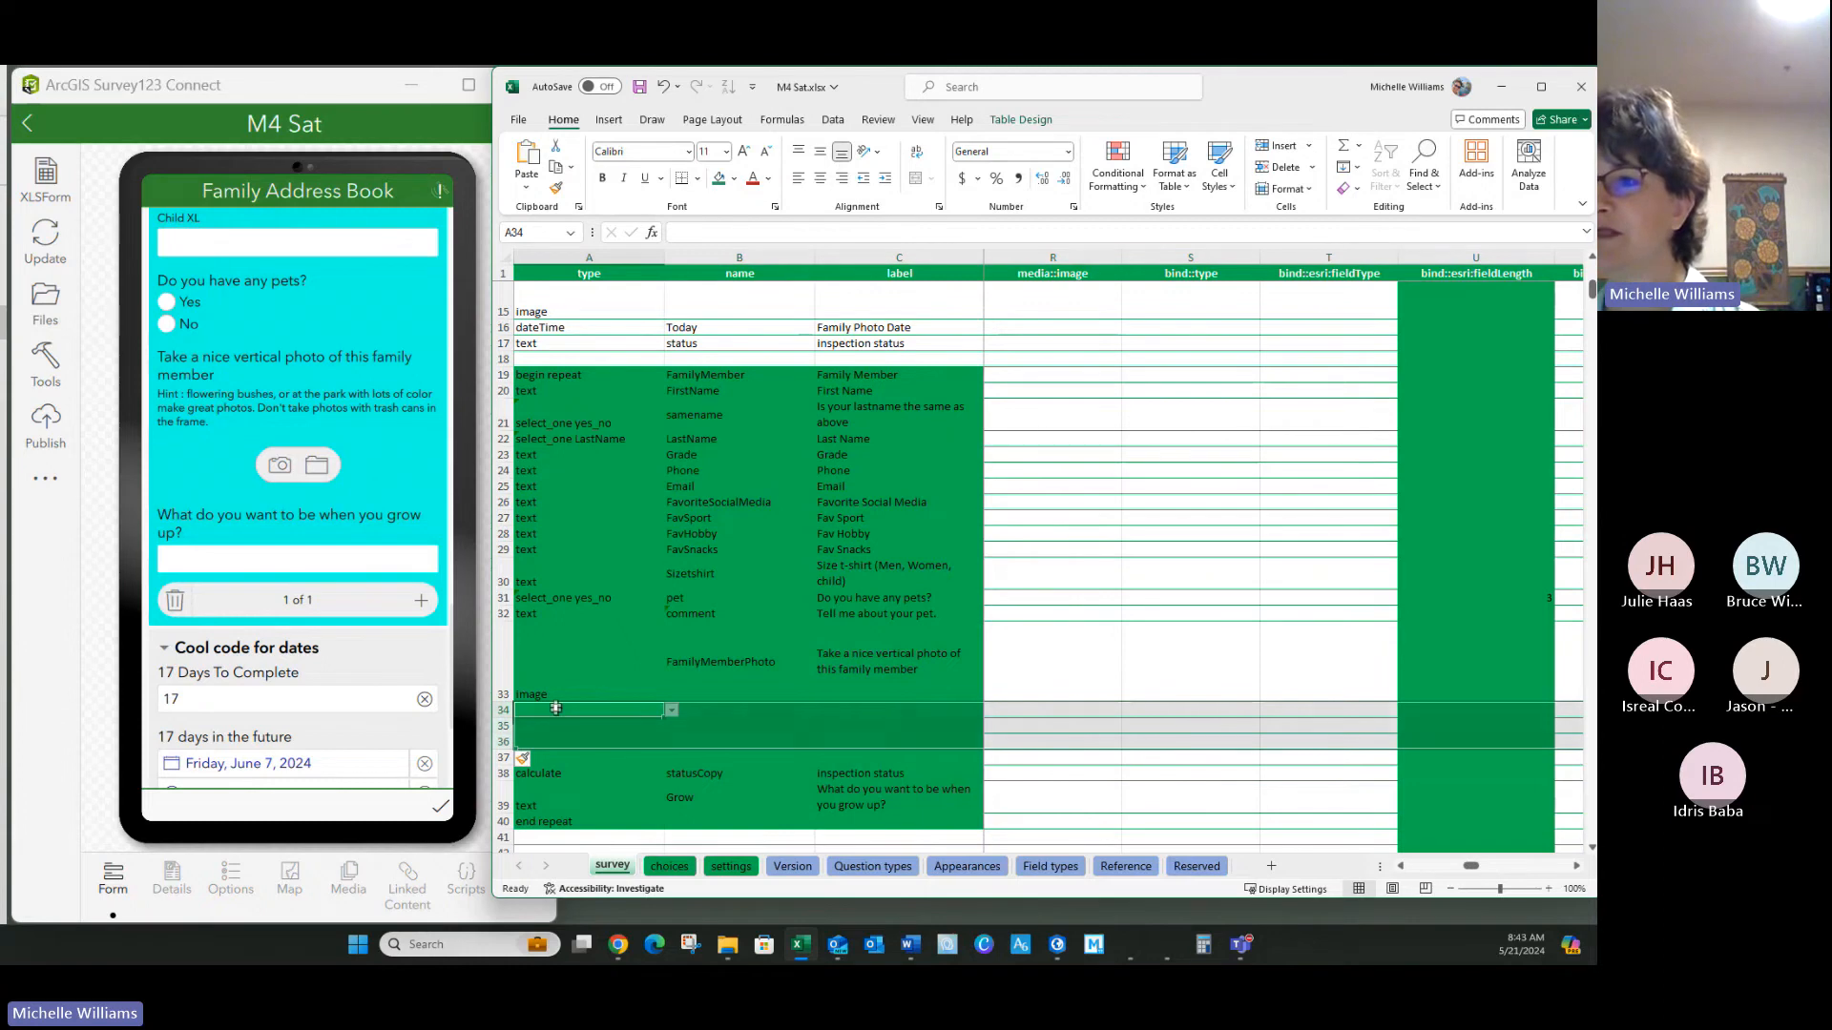
click(671, 710)
scroll(559, 778, down, 3)
scroll(558, 777, down, 1)
scroll(564, 821, down, 1)
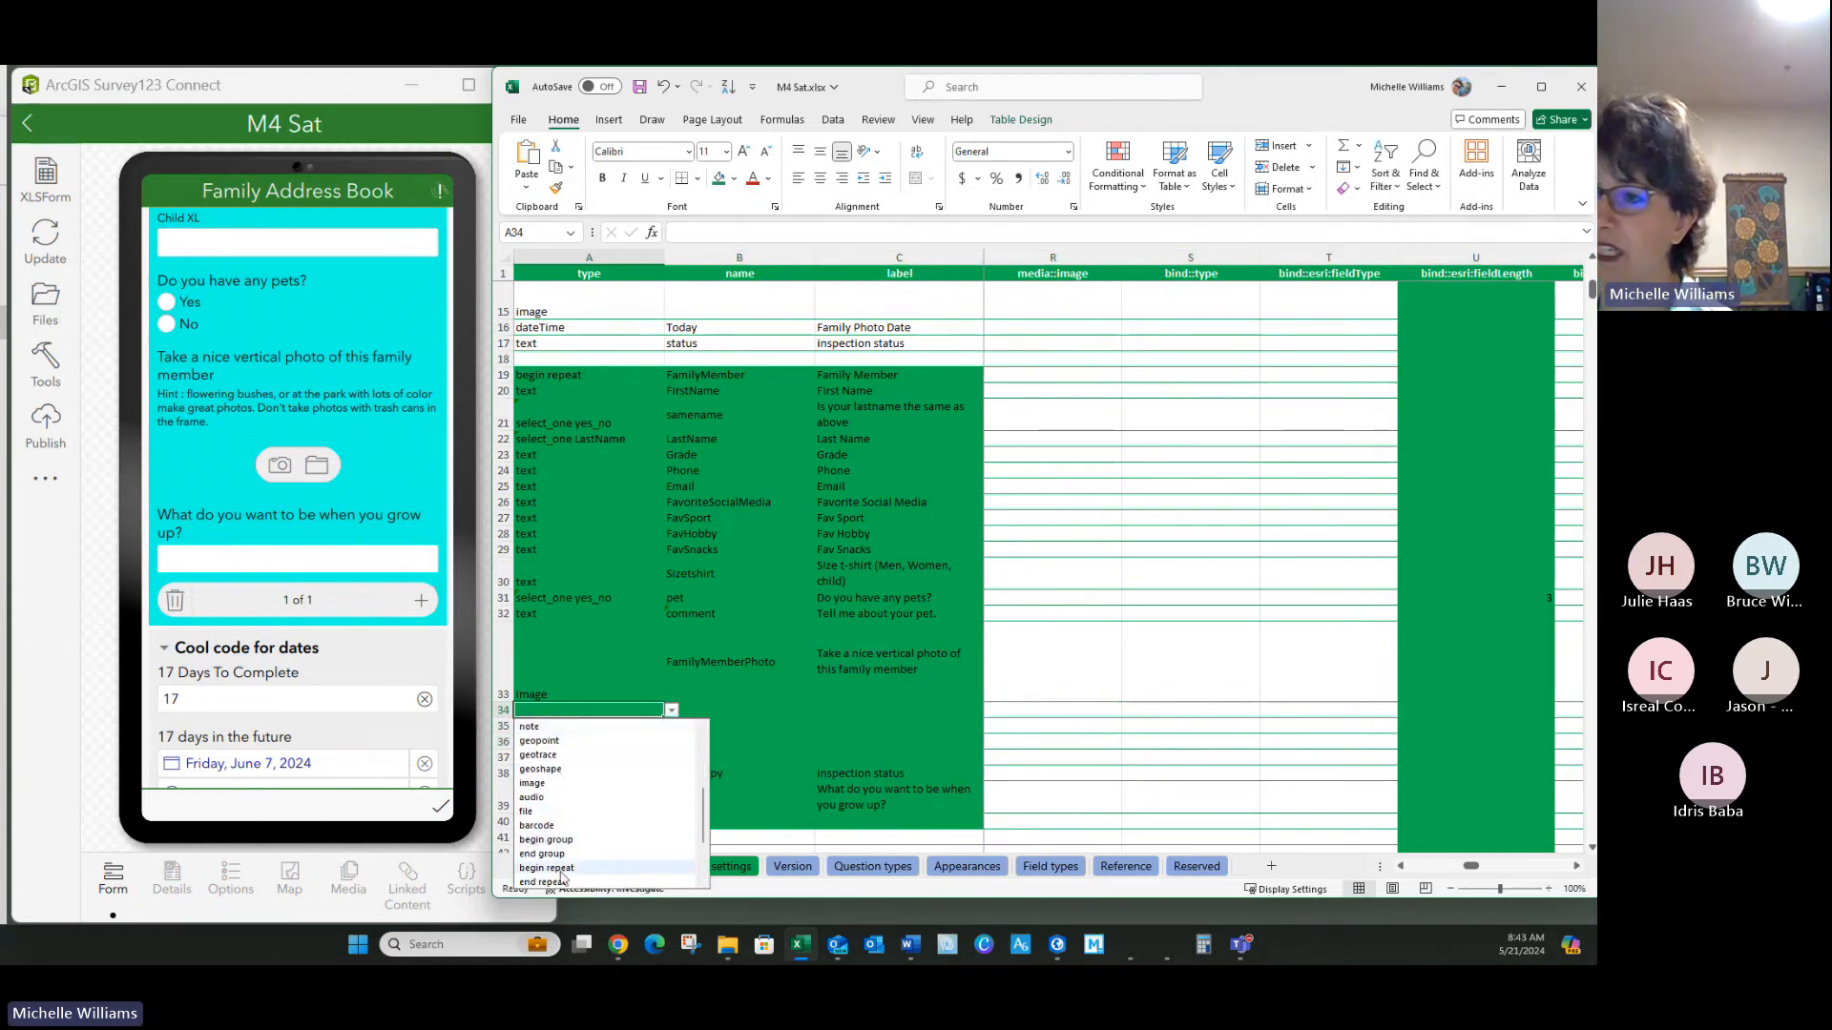
click(553, 828)
Step: Set the type of row 37, the last of the inserted rows, to end repeat
click(563, 757)
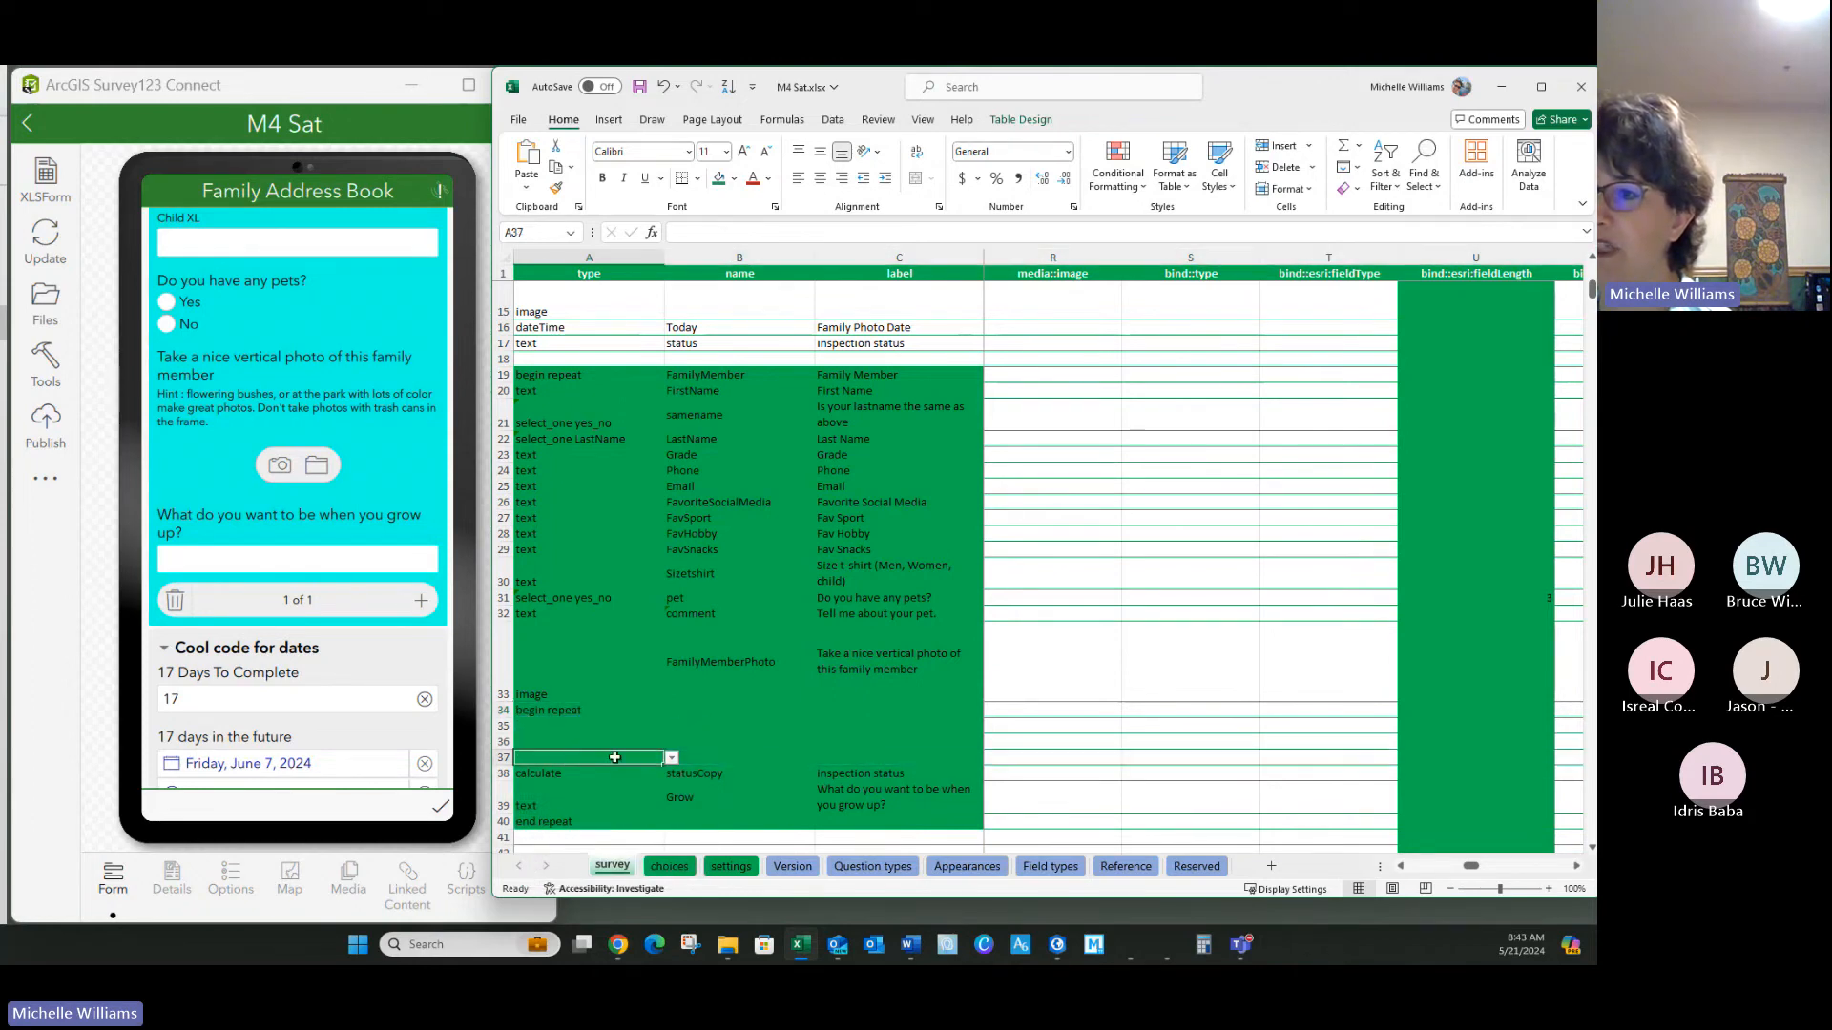
click(670, 759)
scroll(563, 714, down, 3)
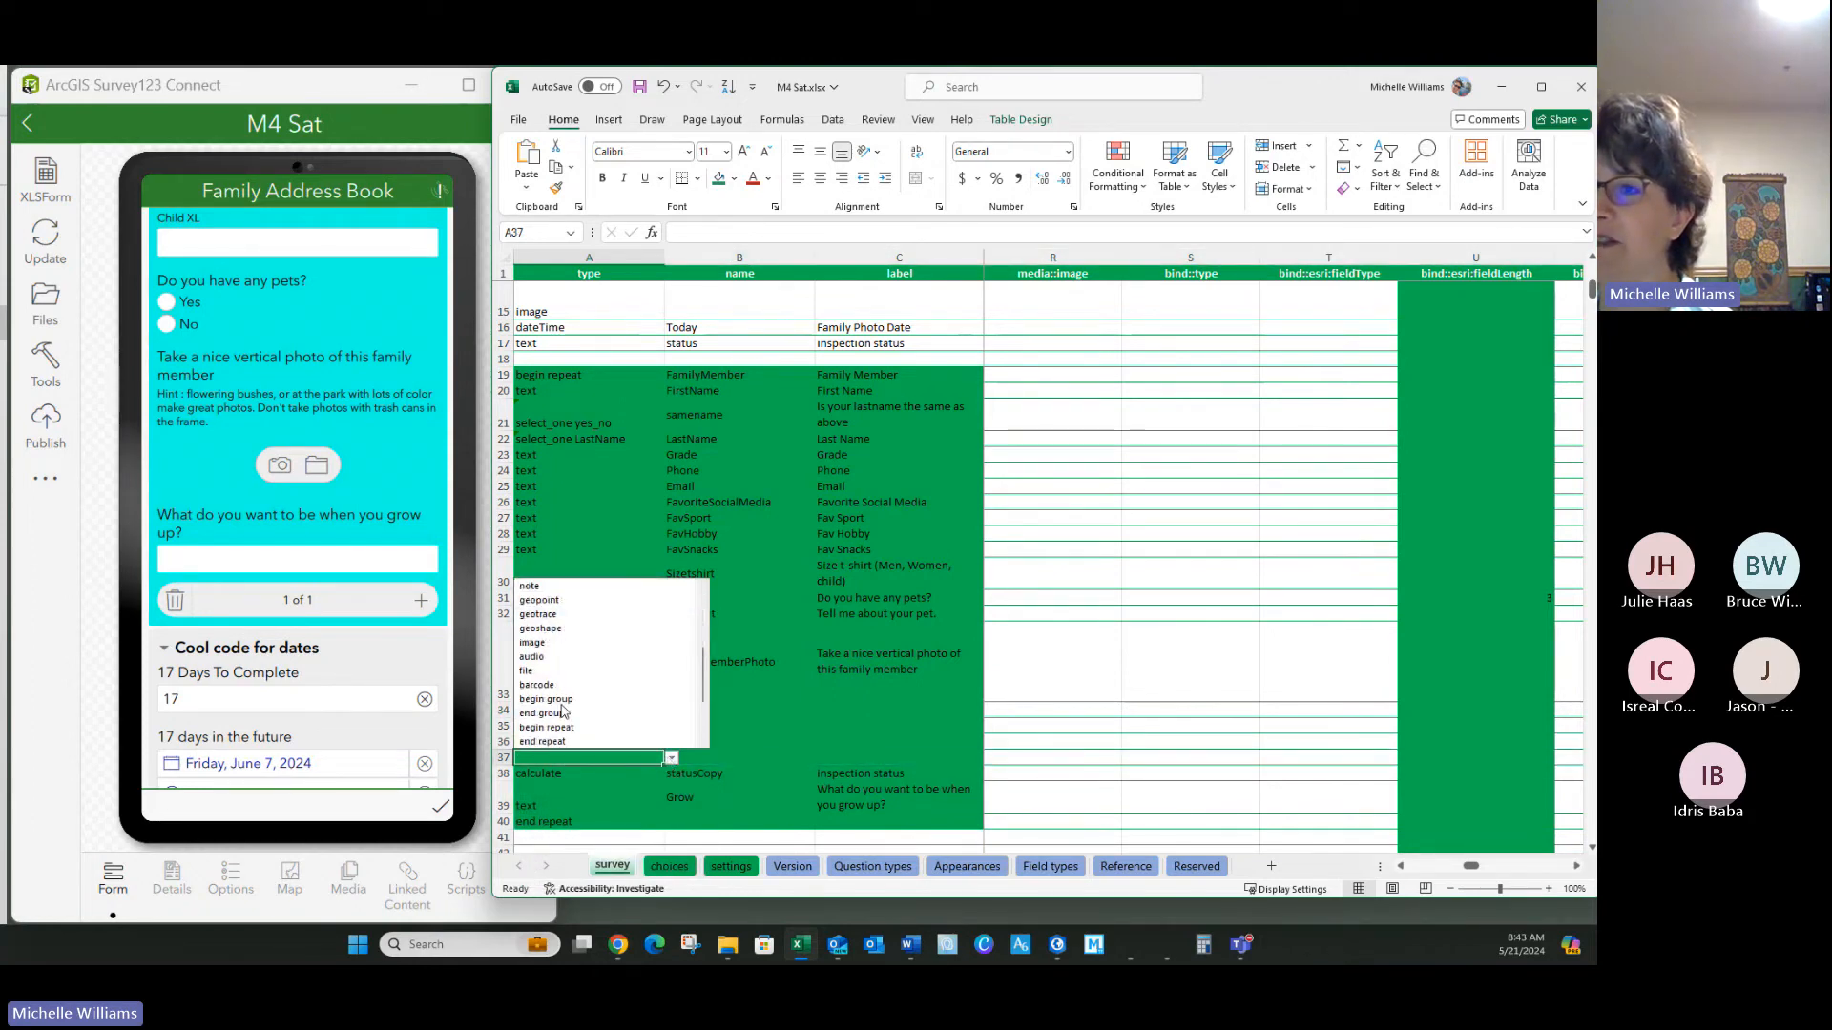
click(546, 741)
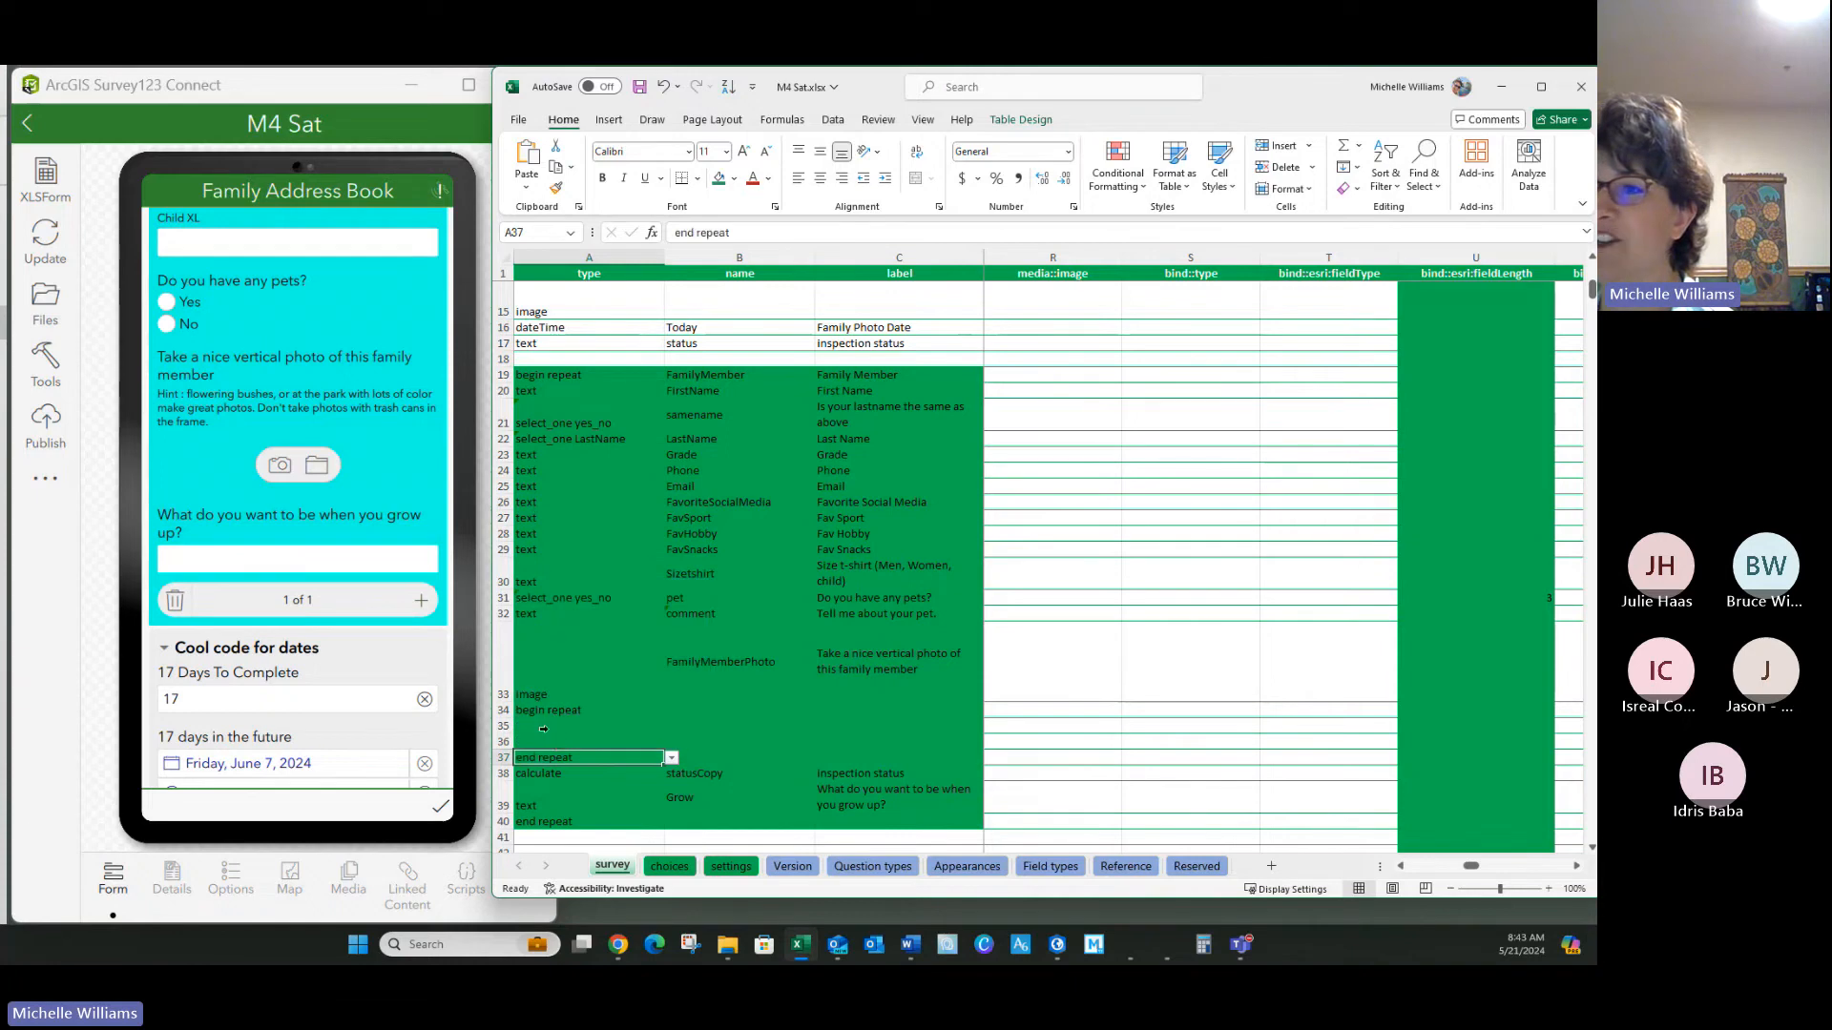
Step: Fill the type, name and label cells of rows 34 to 37 with light green
drag(531, 711, 873, 755)
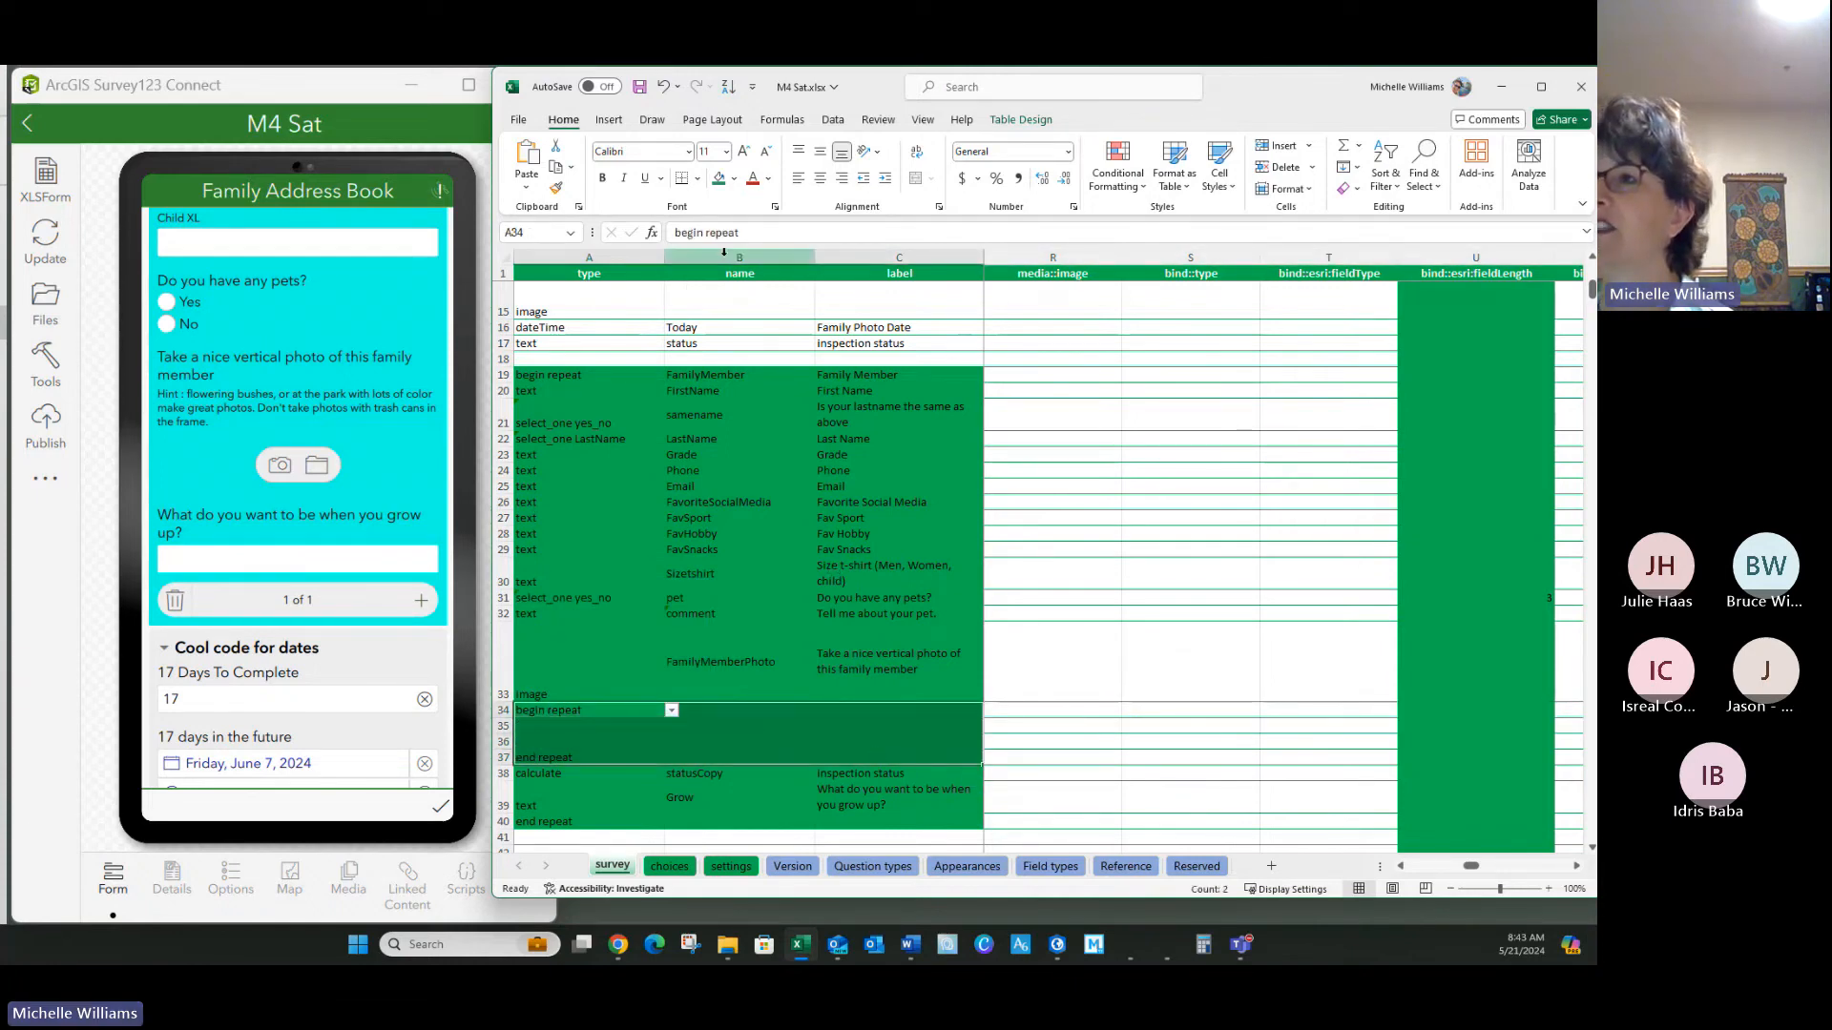
click(733, 178)
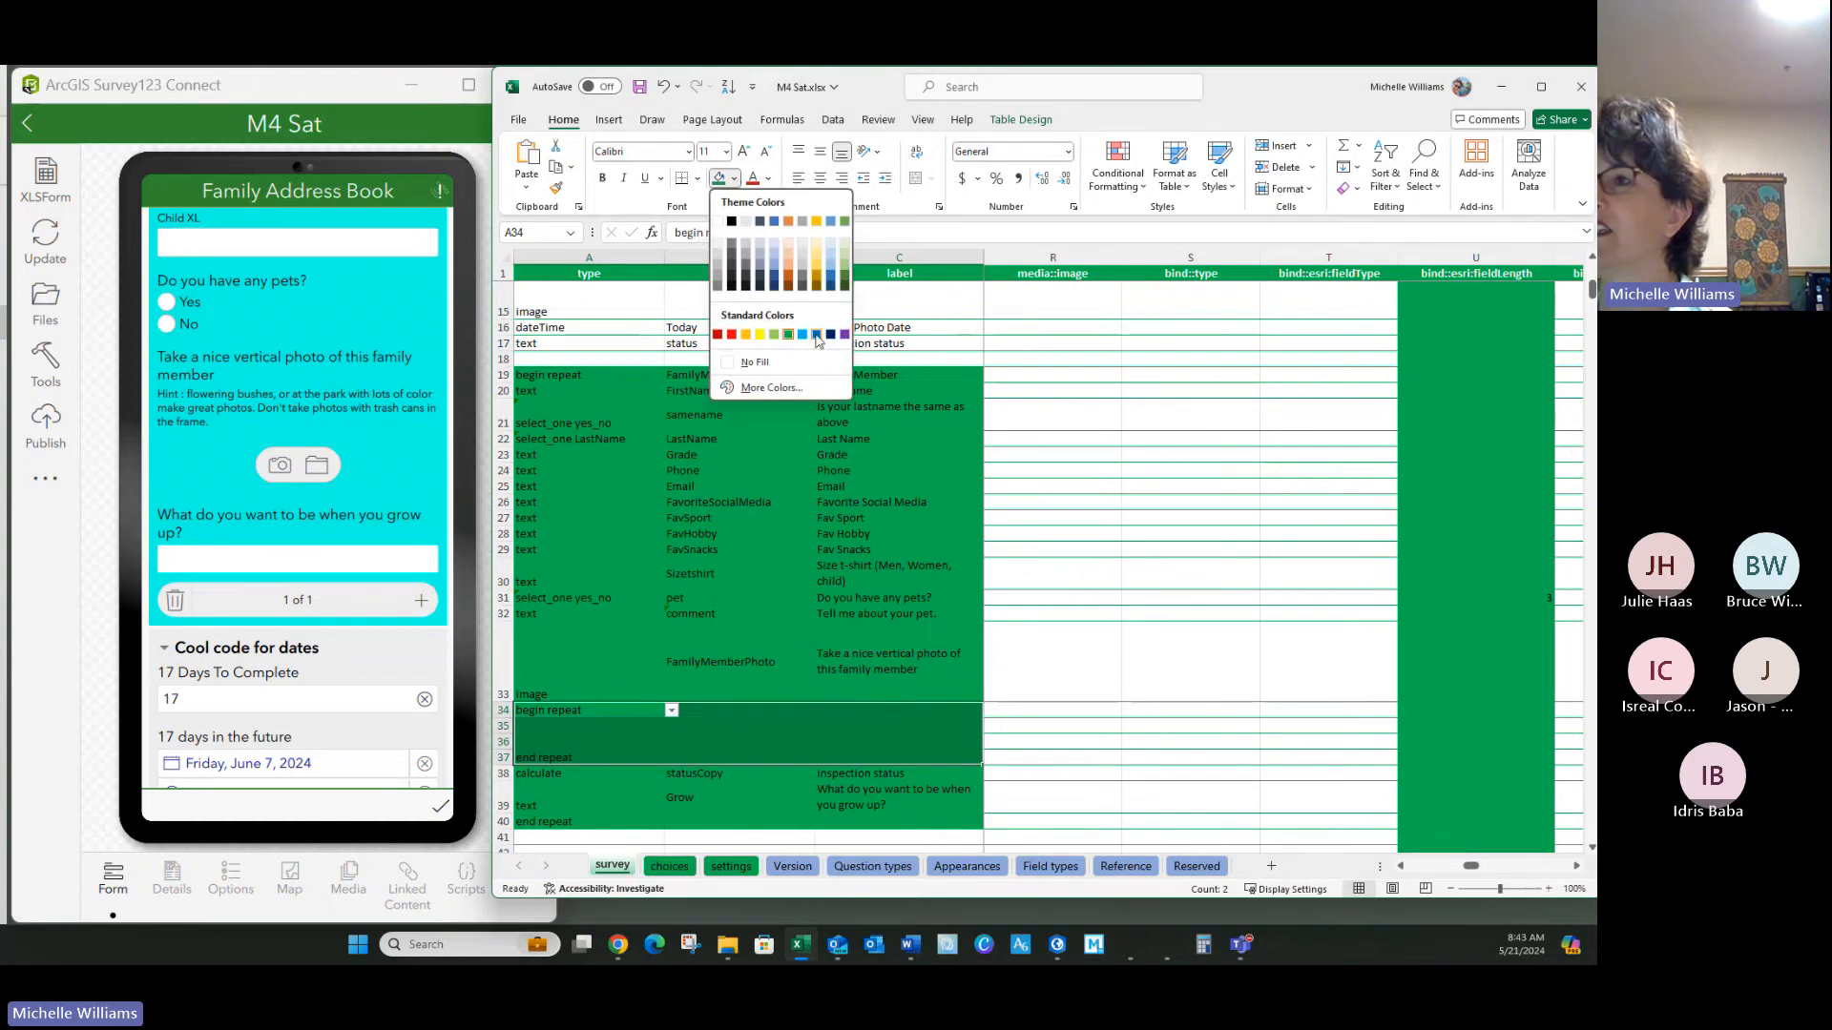
click(775, 334)
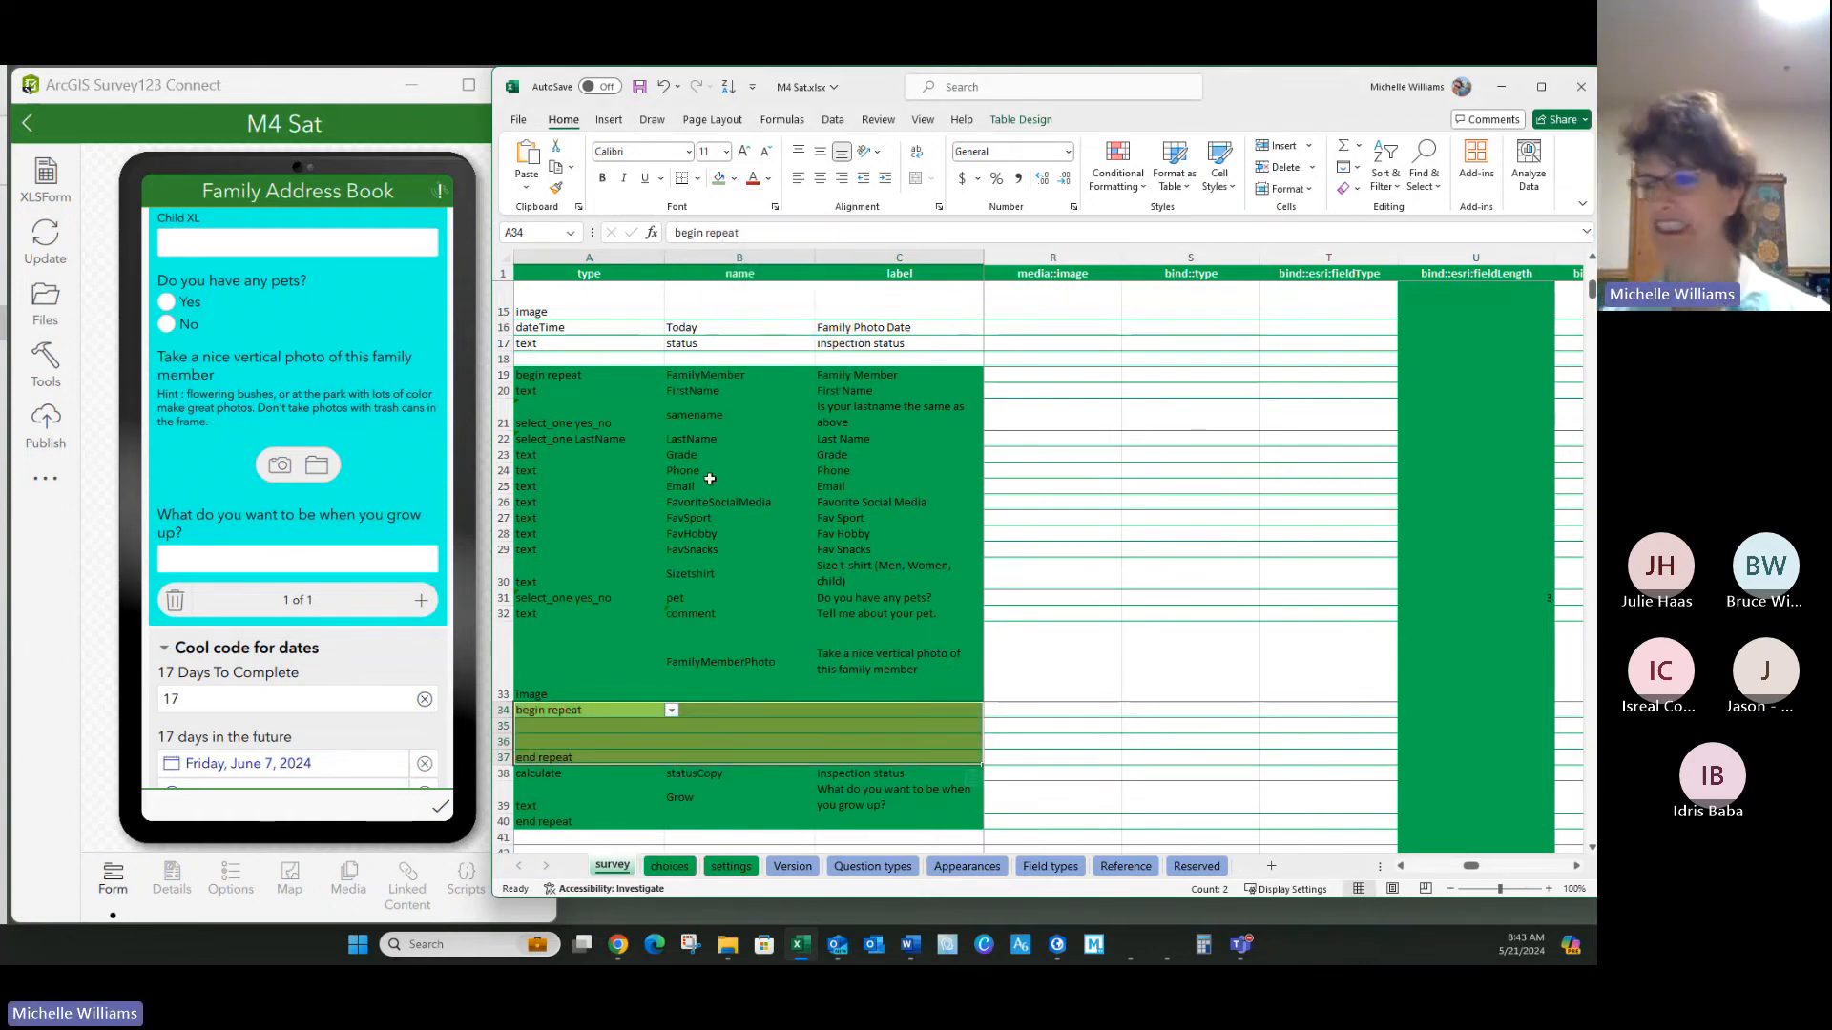
click(647, 714)
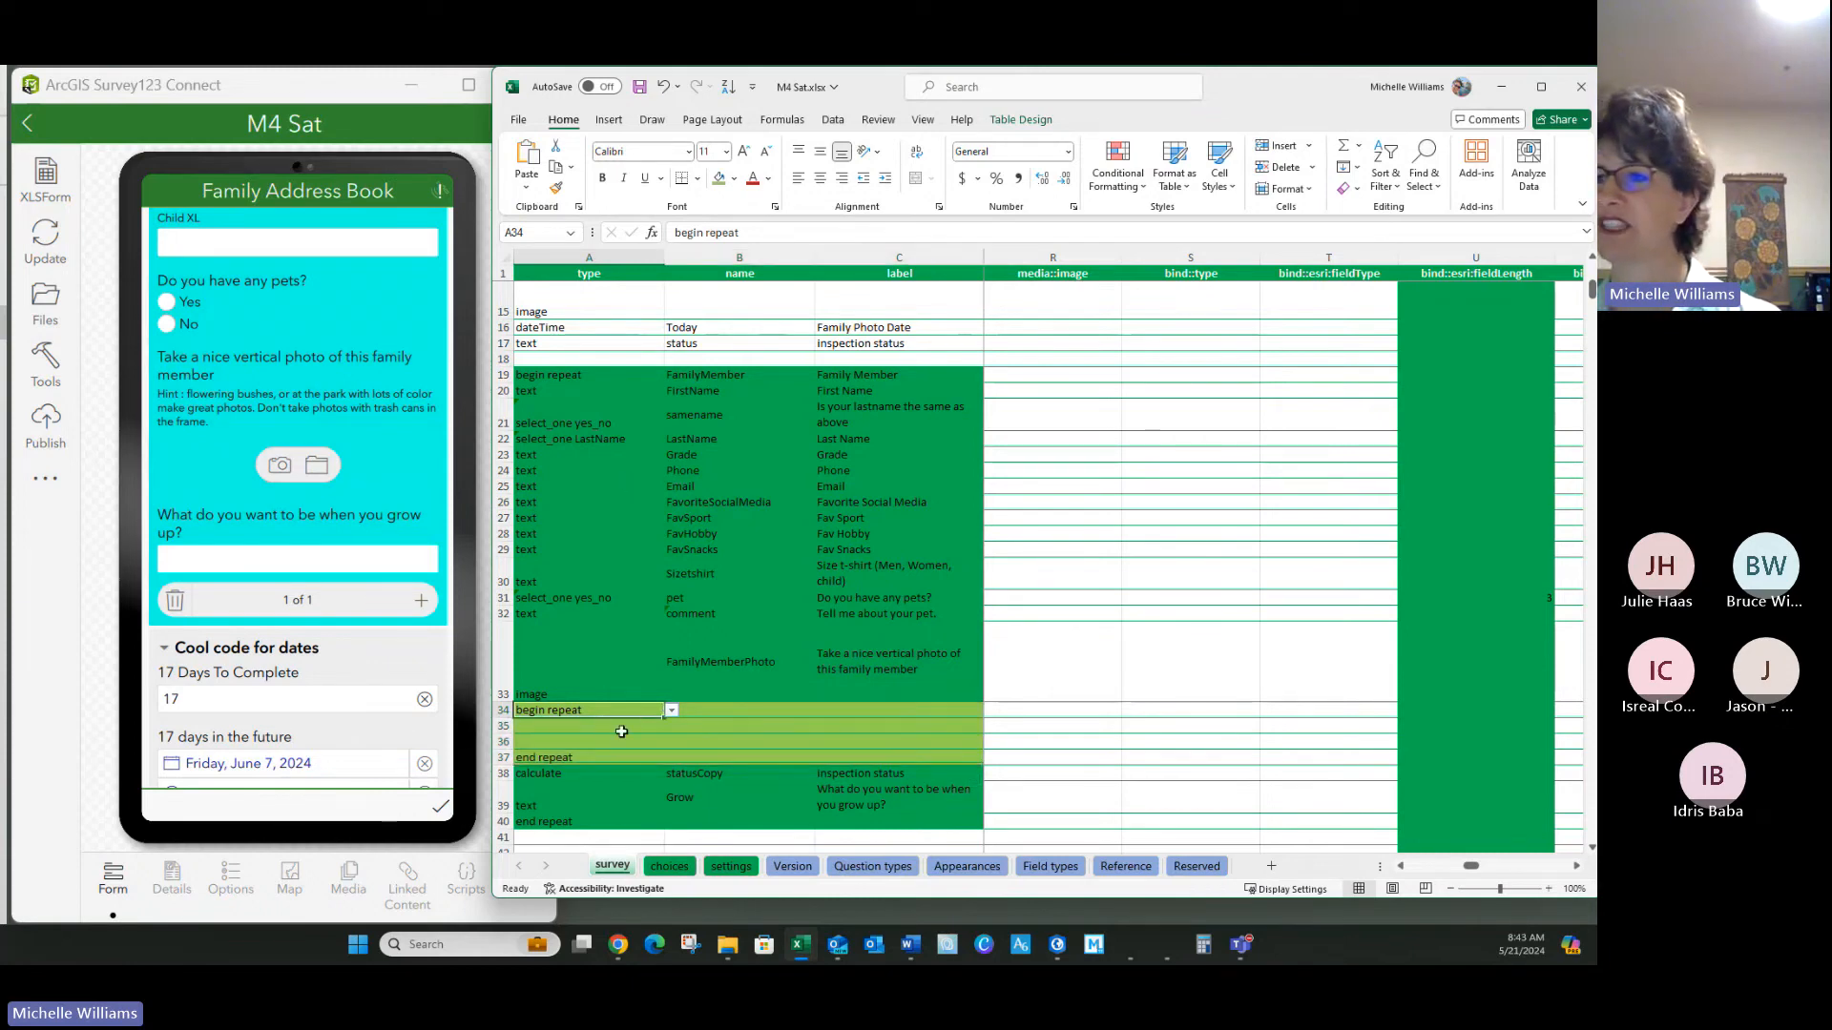
Step: Set the type of row 35 to image and of row 36 to text inside the new repeat
click(835, 725)
click(593, 726)
click(672, 726)
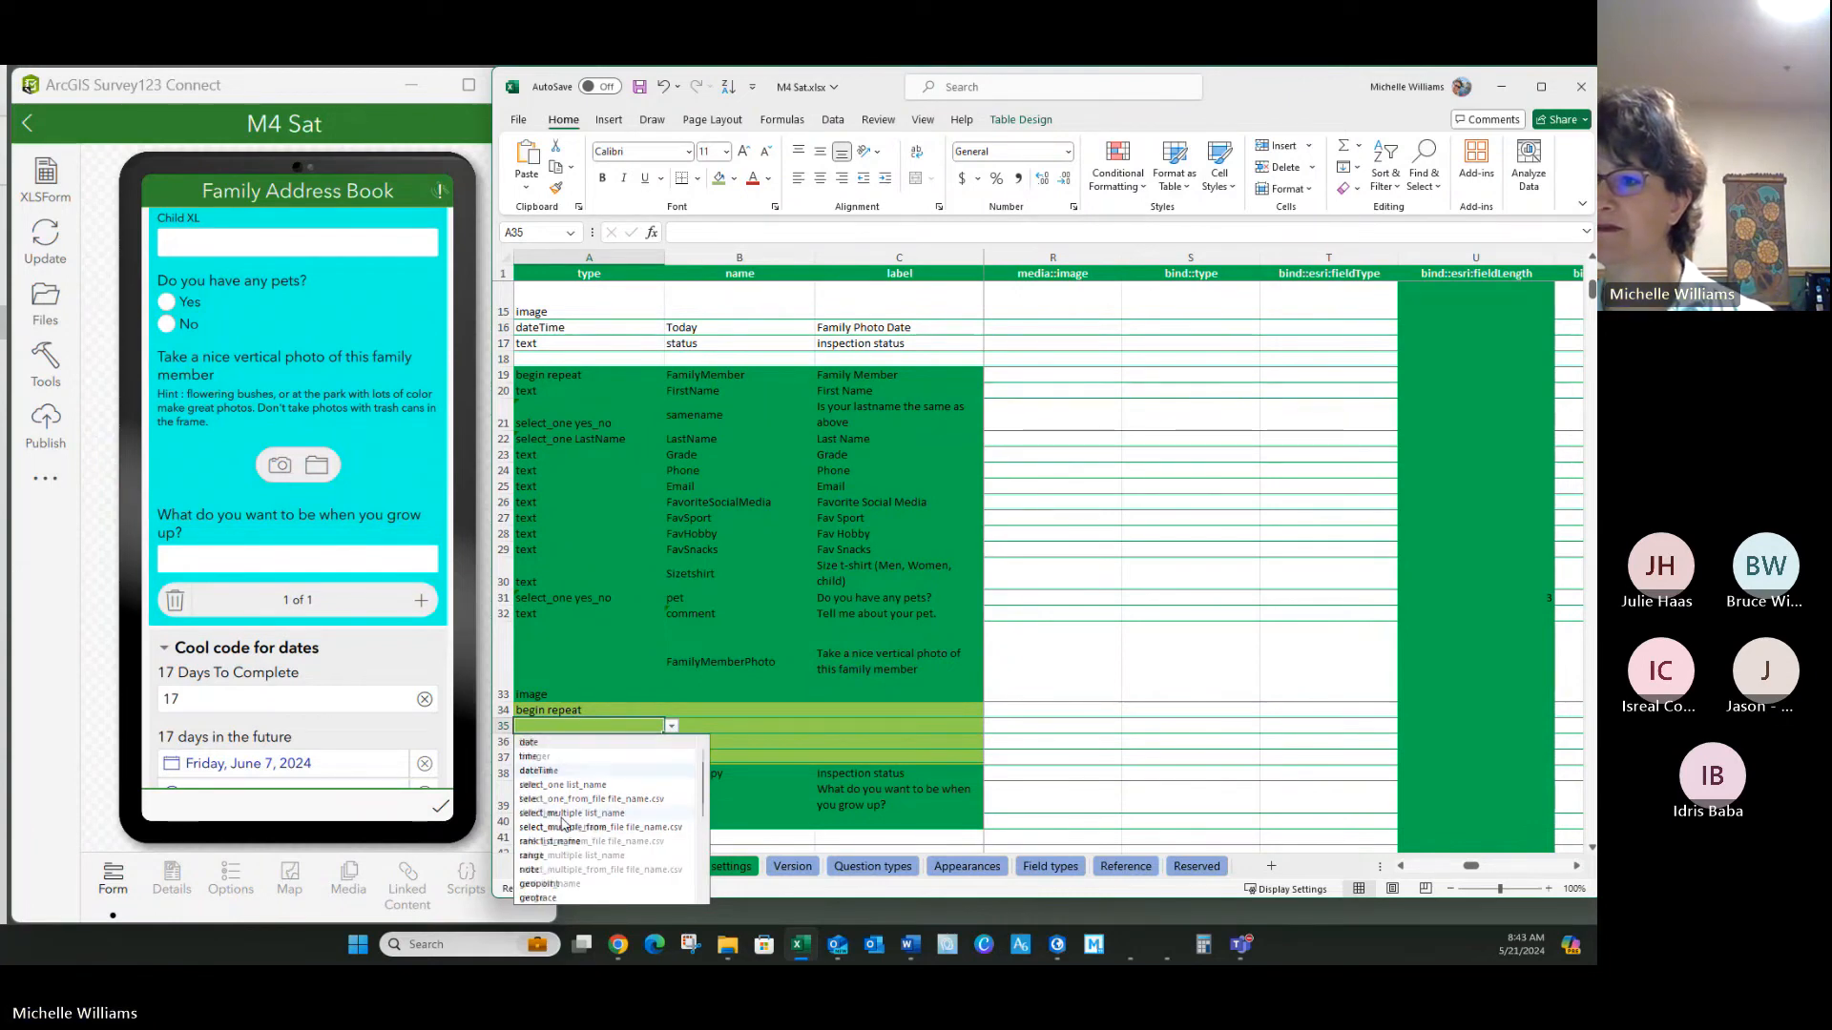
scroll(563, 825, down, 4)
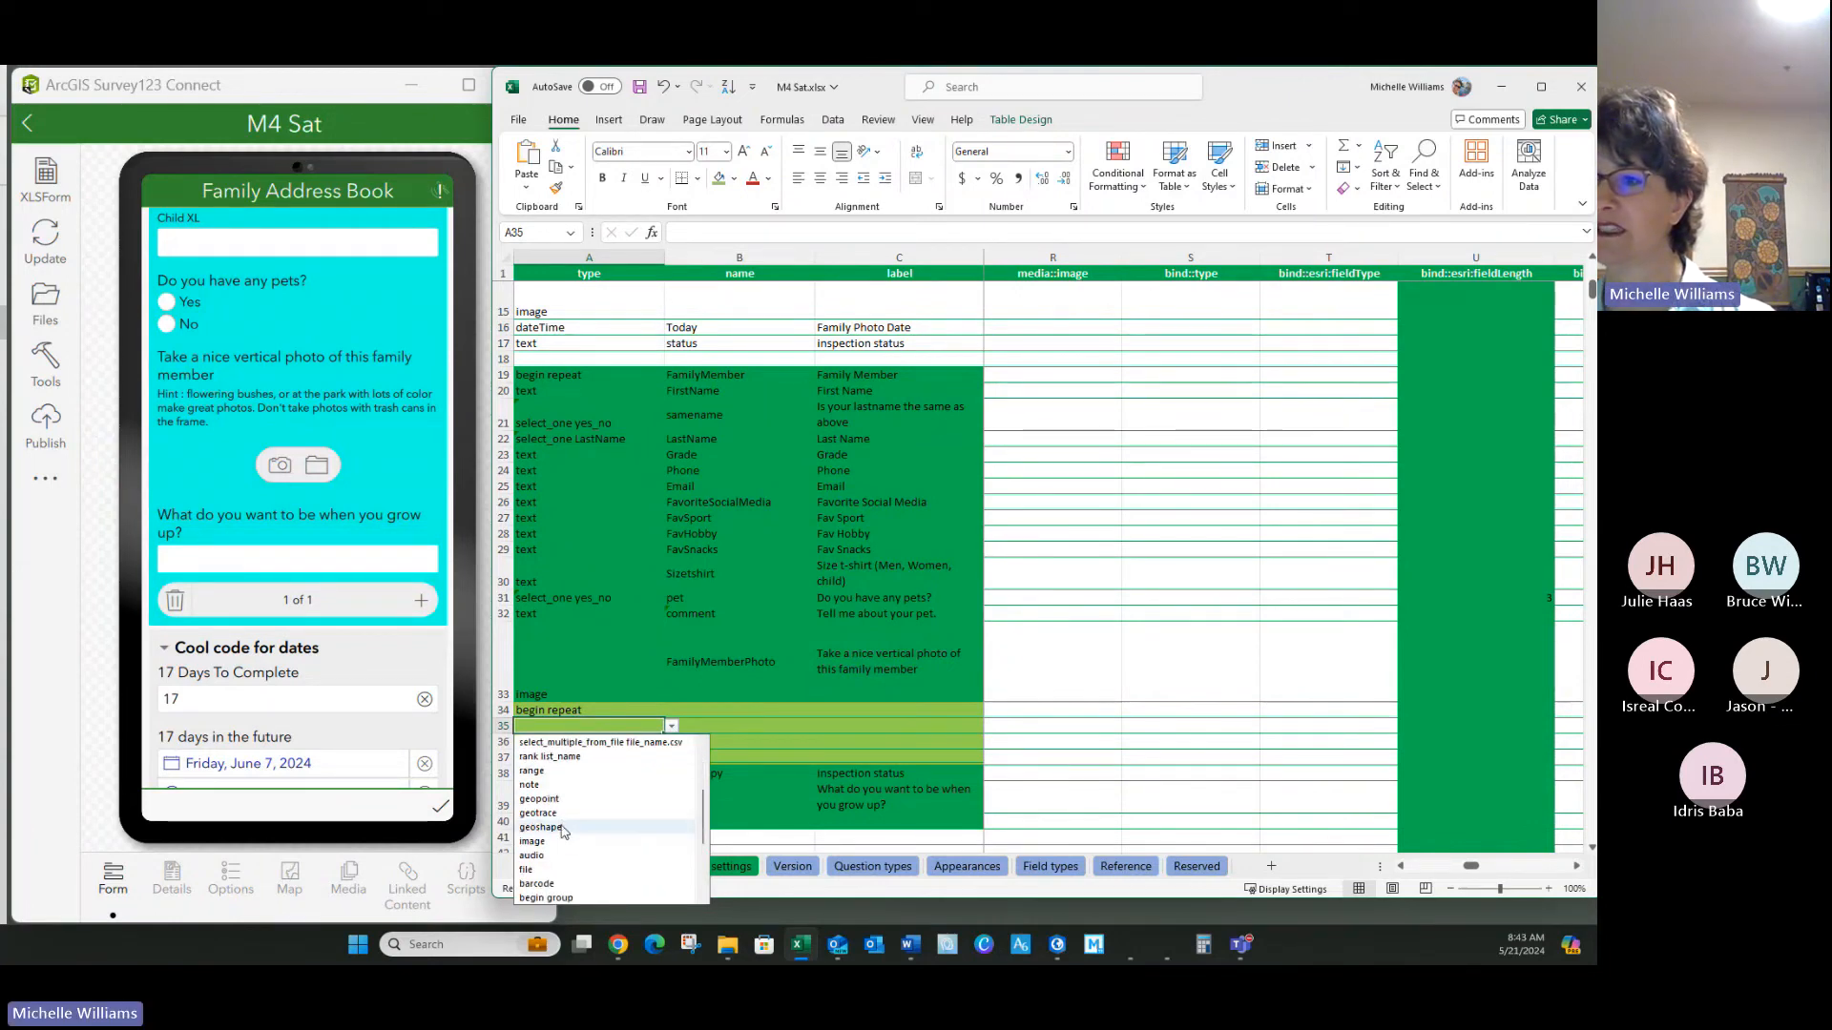
click(543, 840)
click(658, 742)
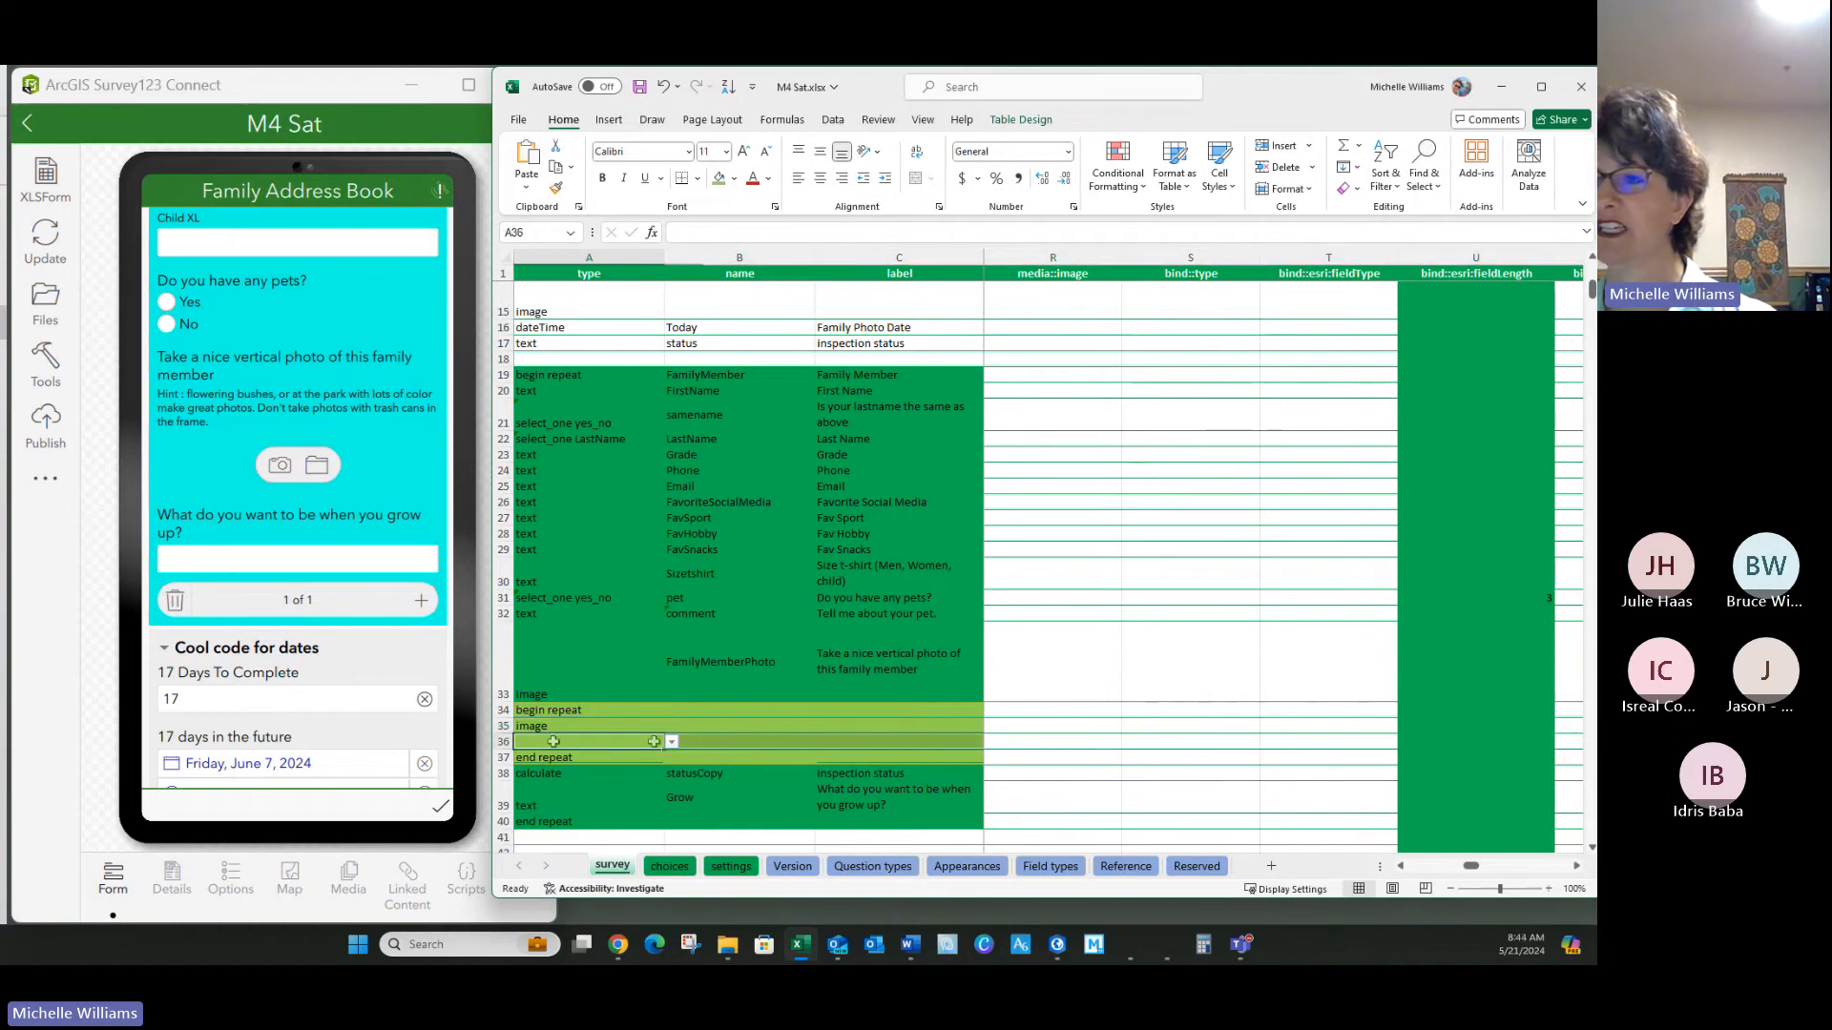
click(670, 742)
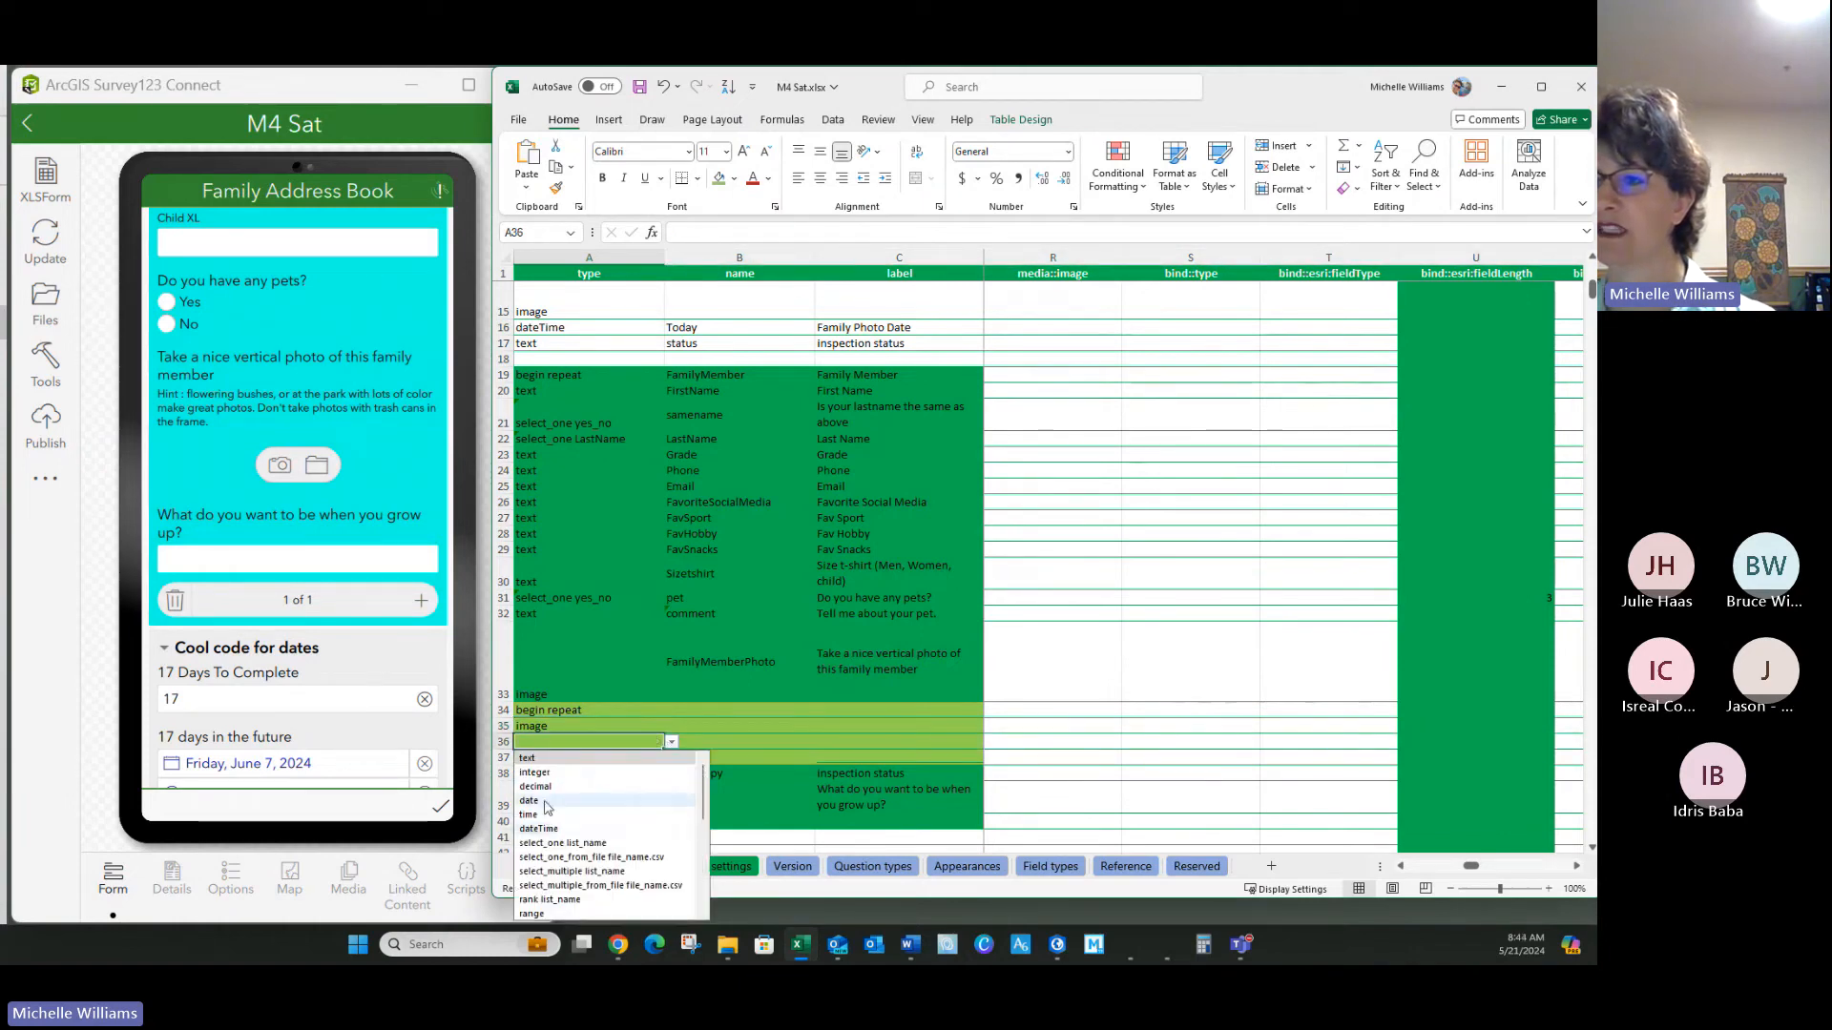
click(541, 758)
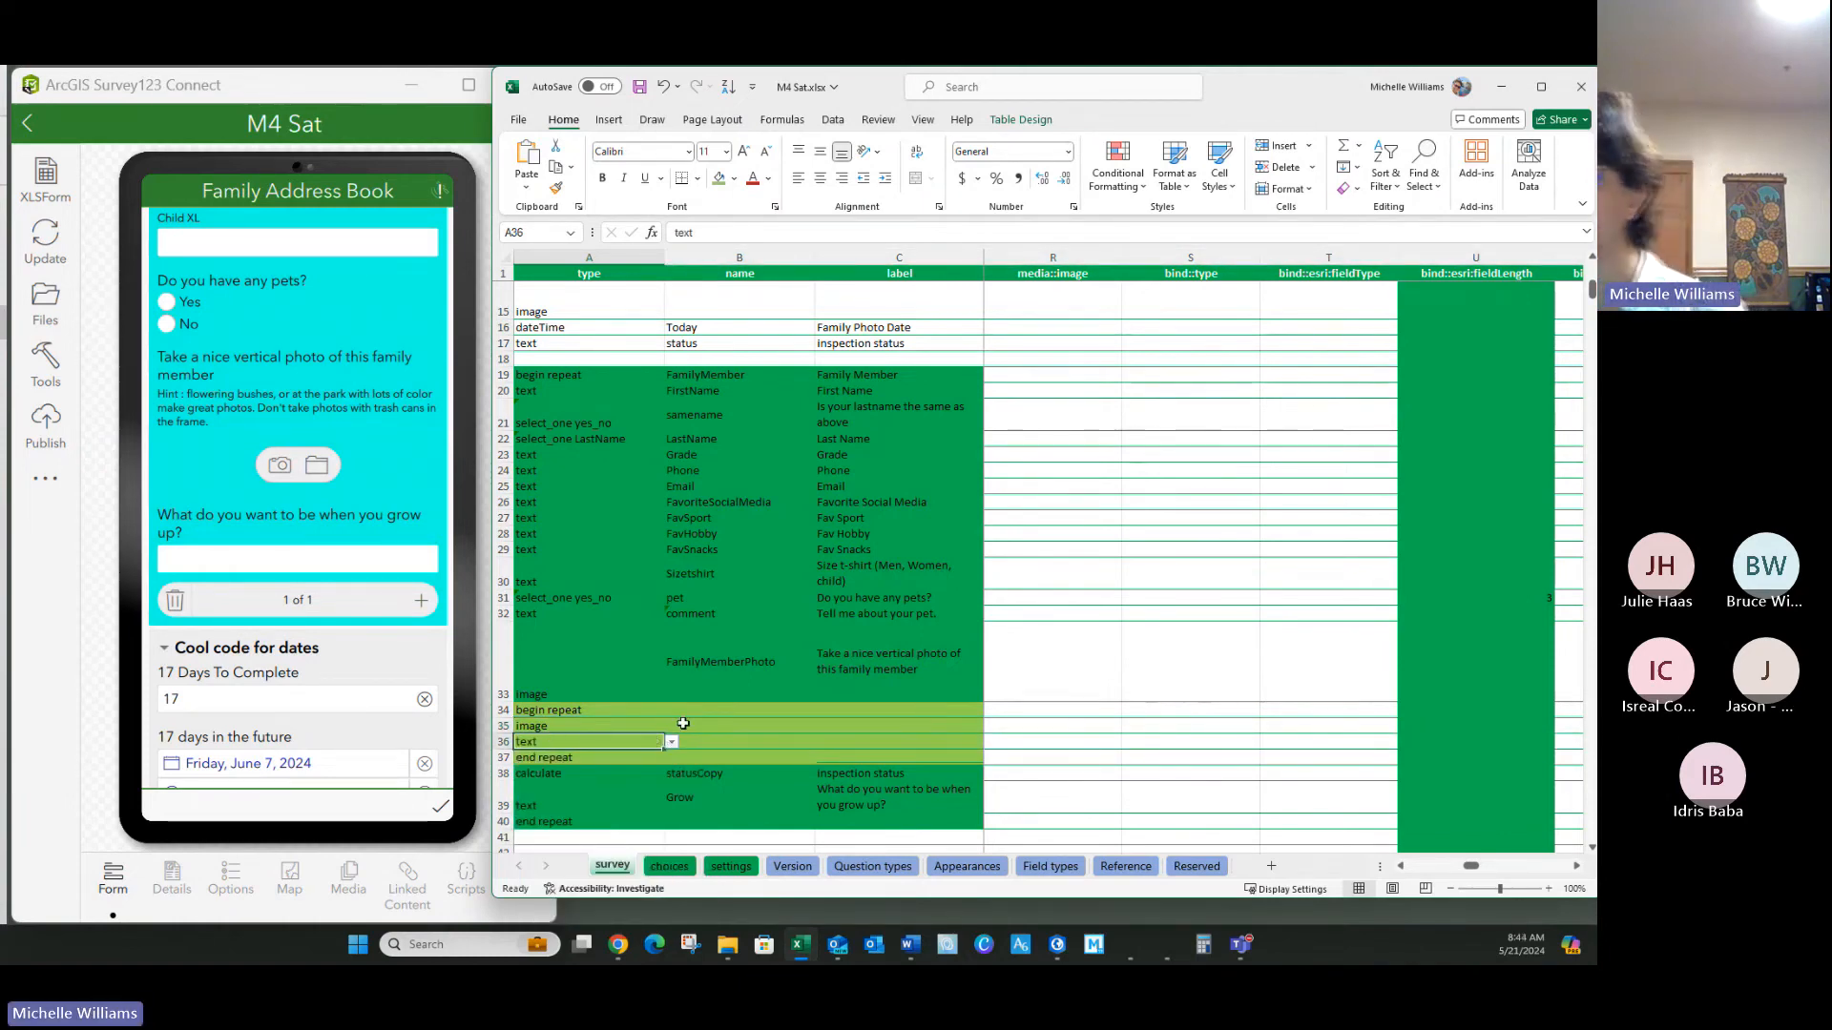
Step: Copy the image and text types of rows 35 and 36 into their name and label cells
click(683, 725)
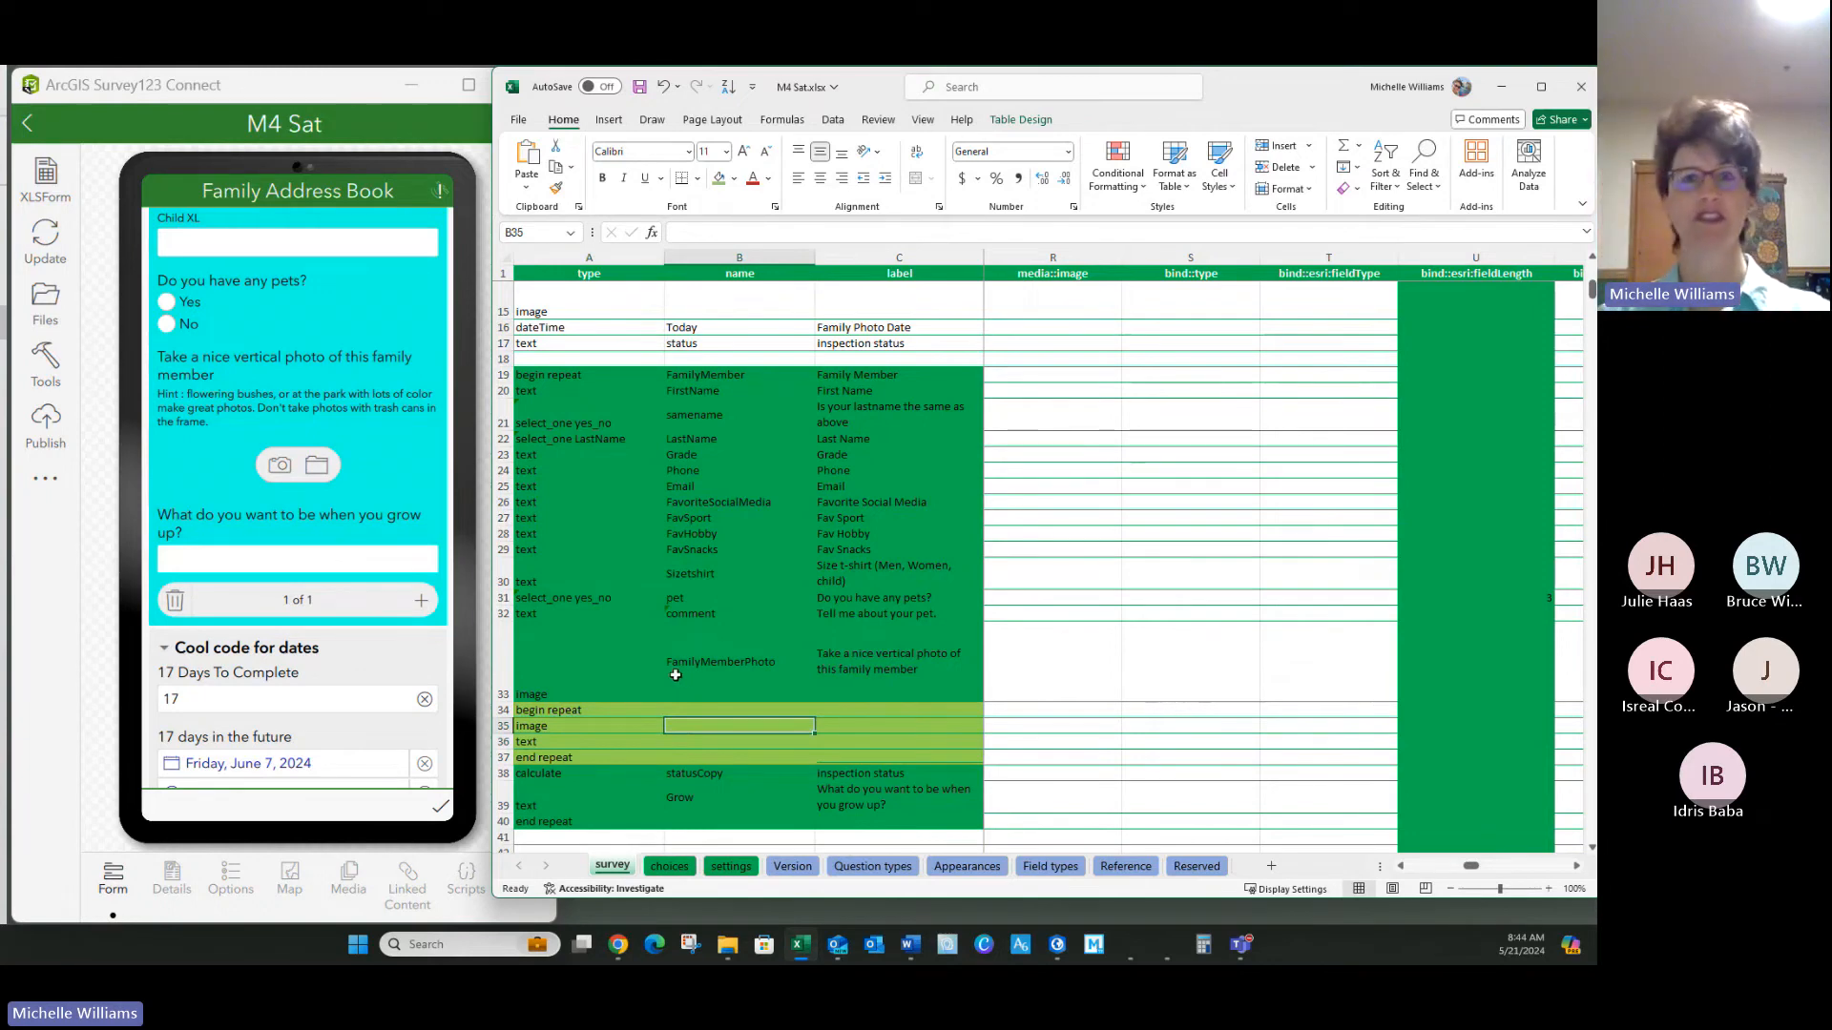
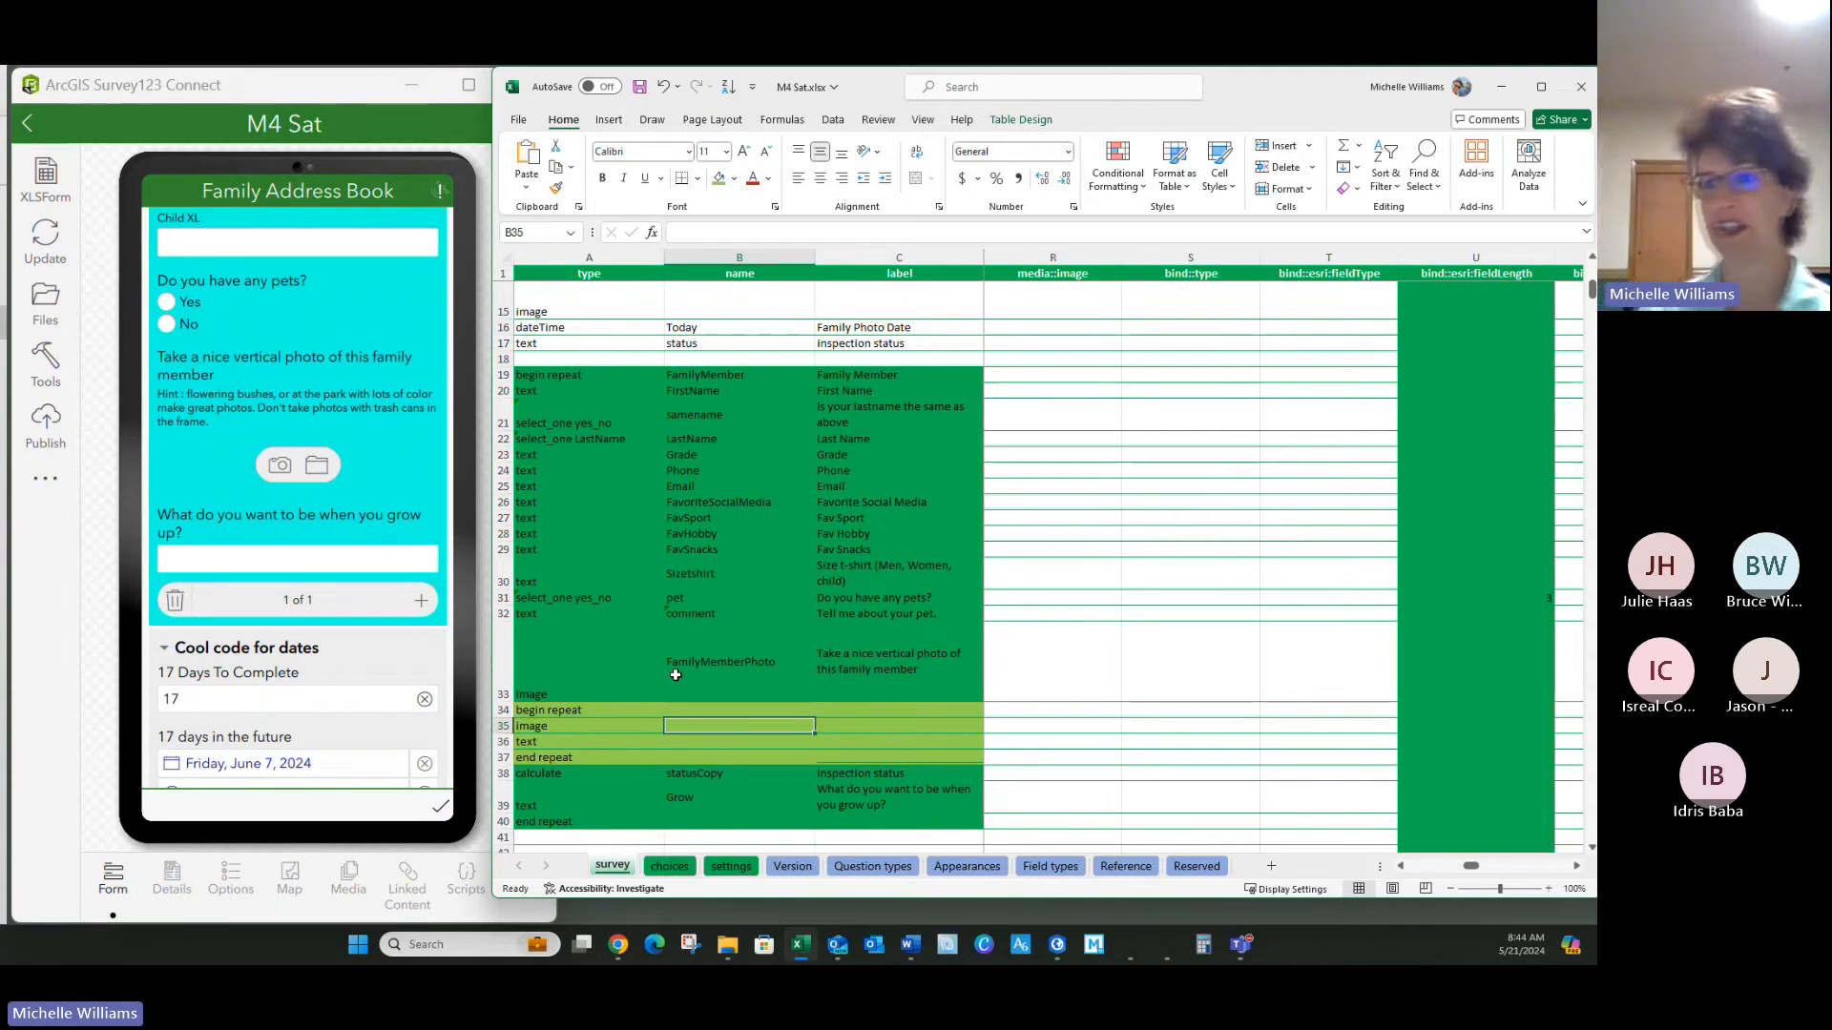
click(719, 706)
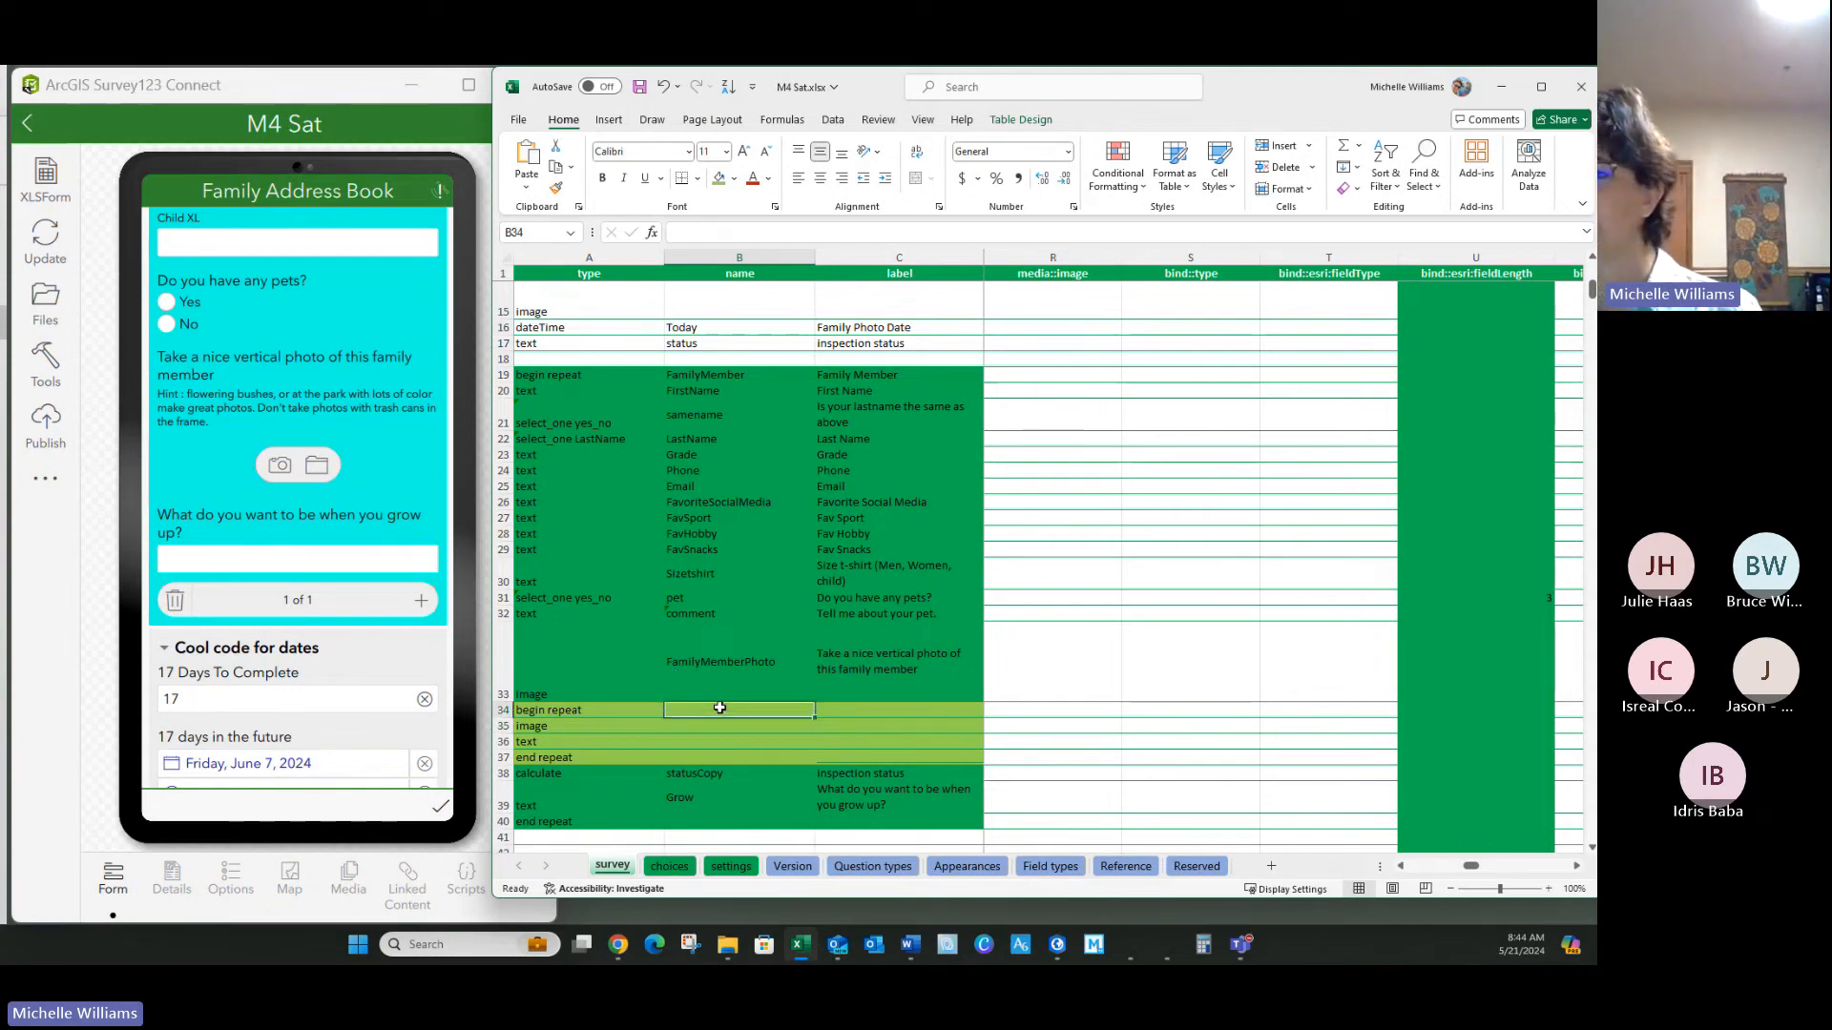
click(820, 721)
drag(603, 729, 606, 743)
key(ctrl+c)
click(716, 725)
key(ctrl+v)
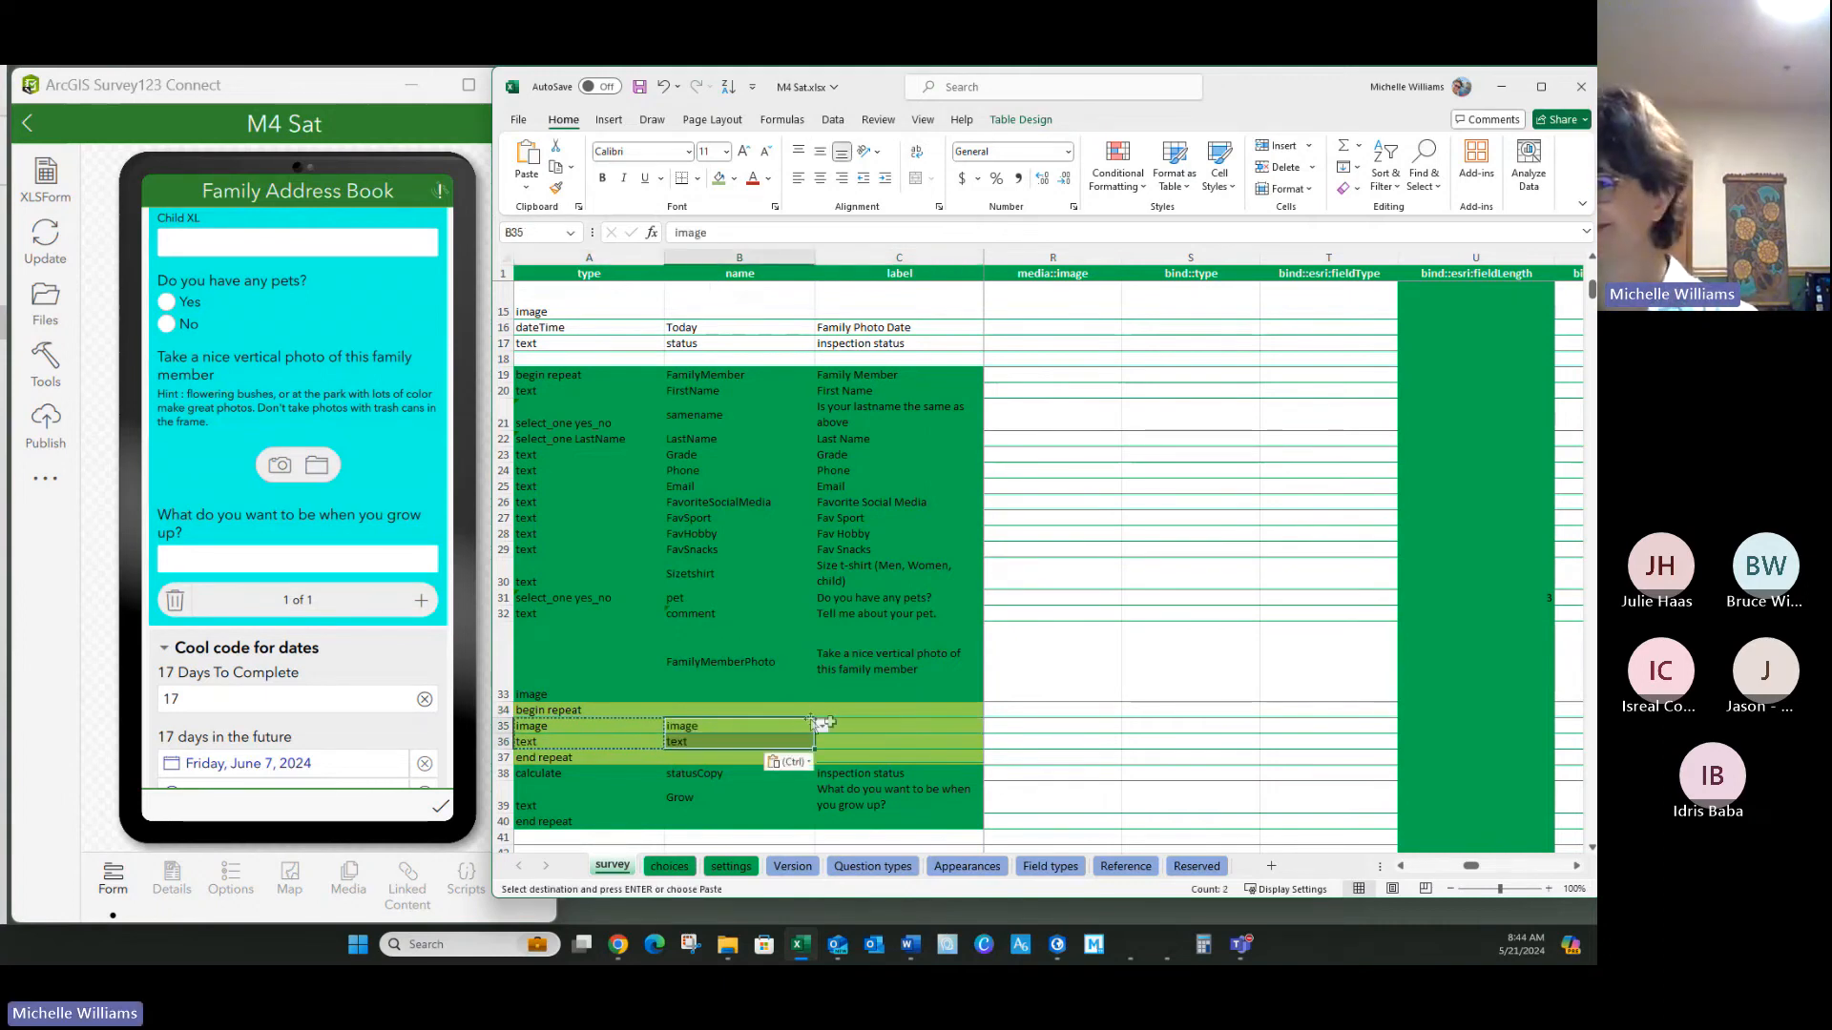
click(839, 725)
key(ctrl+v)
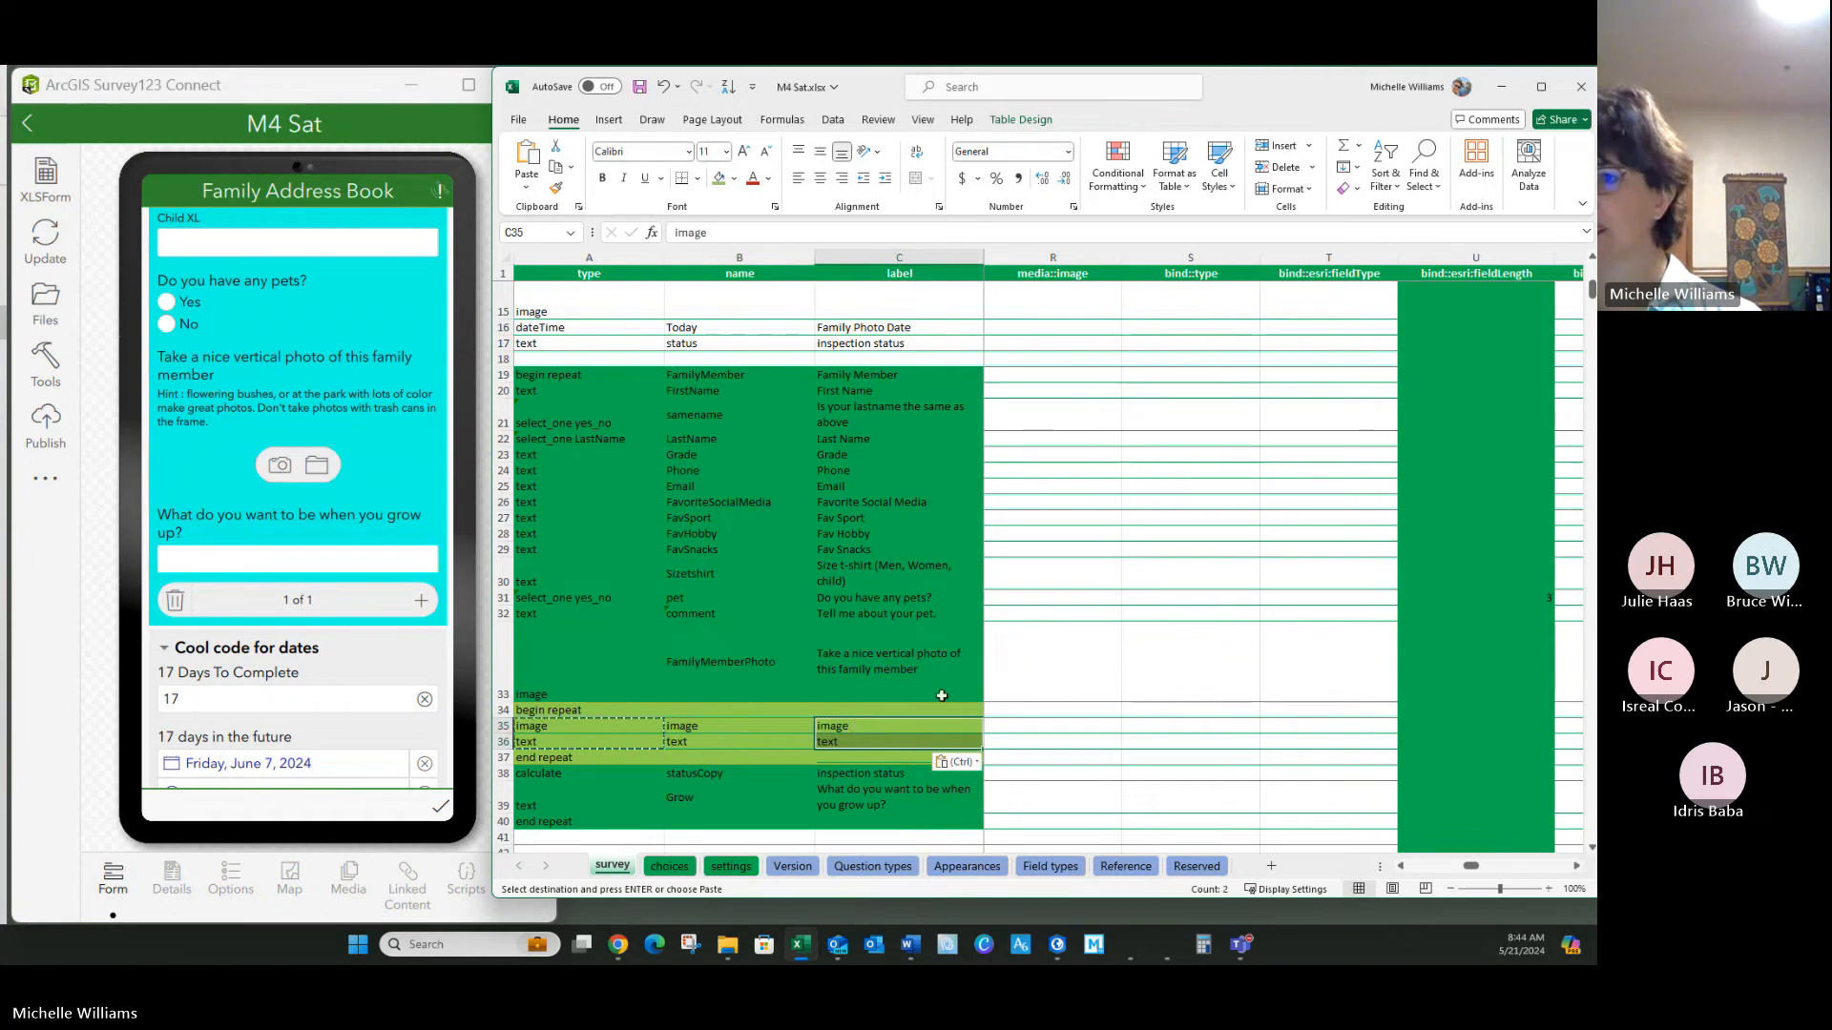
click(1019, 708)
key(Escape)
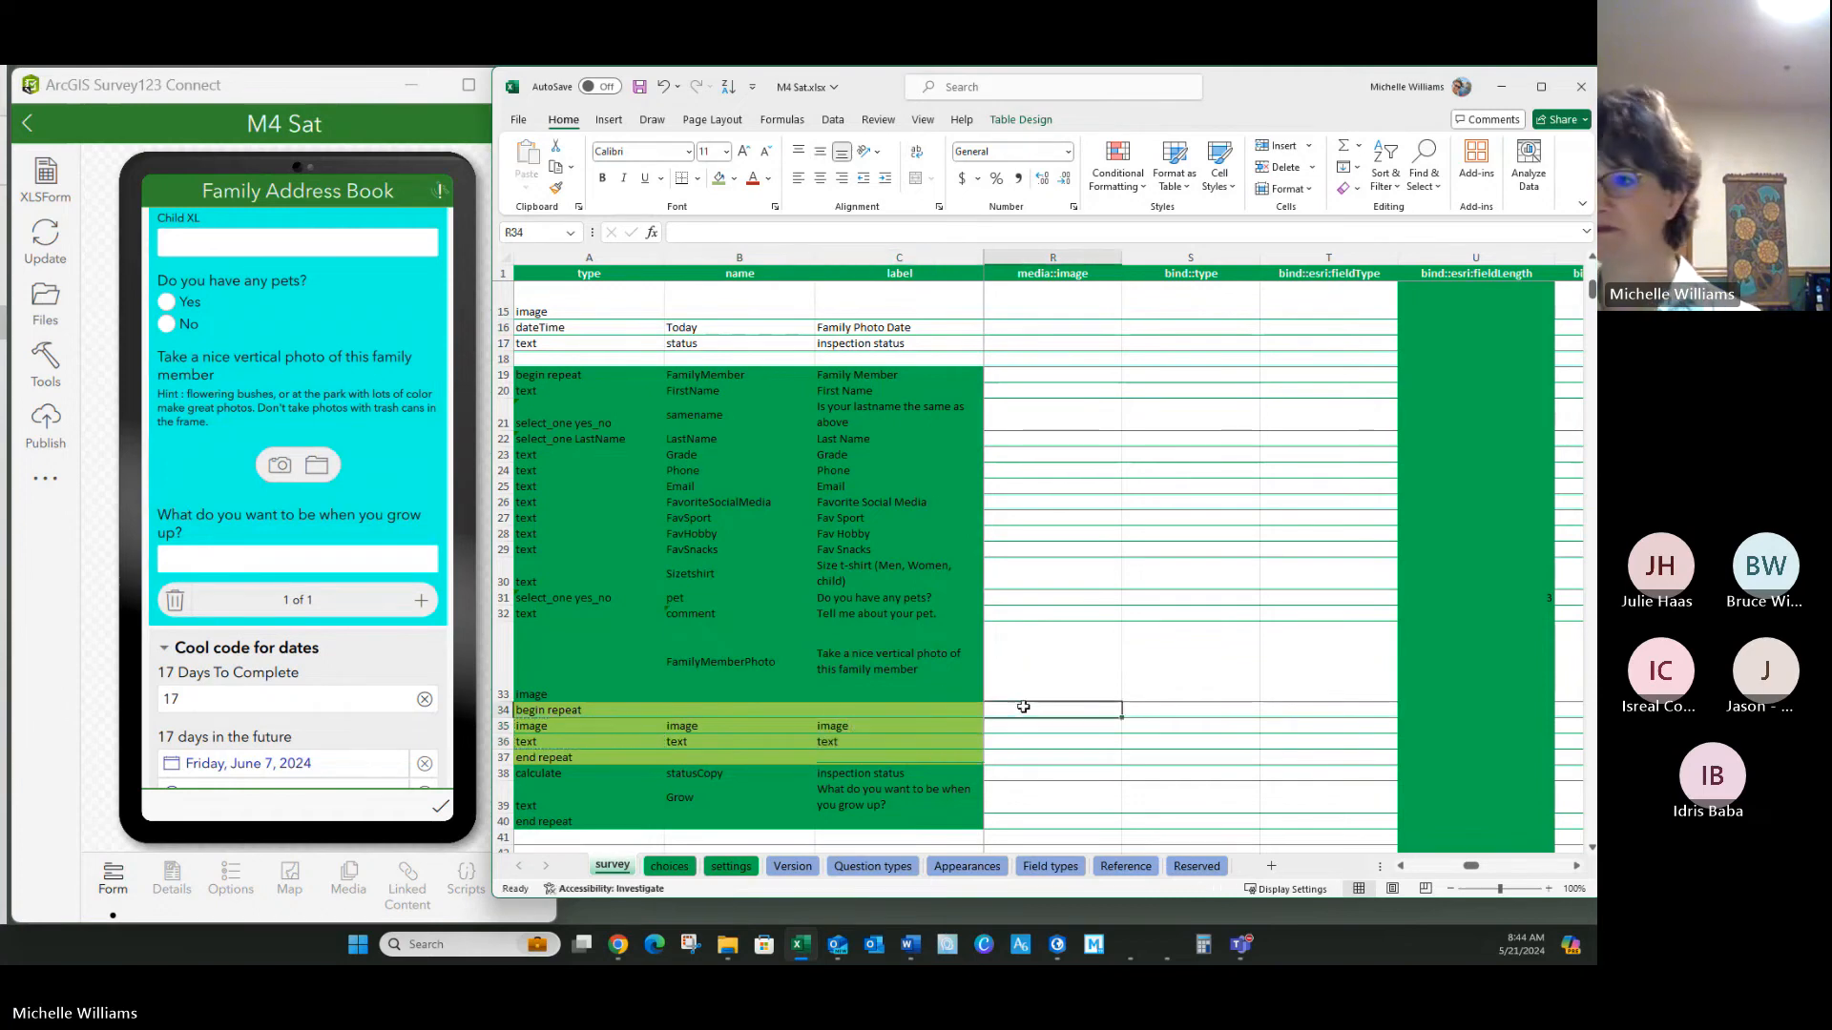
Step: Name the new repeat in row 34 nested_1, accepting the invalid name warning for the initial entry nested
click(692, 709)
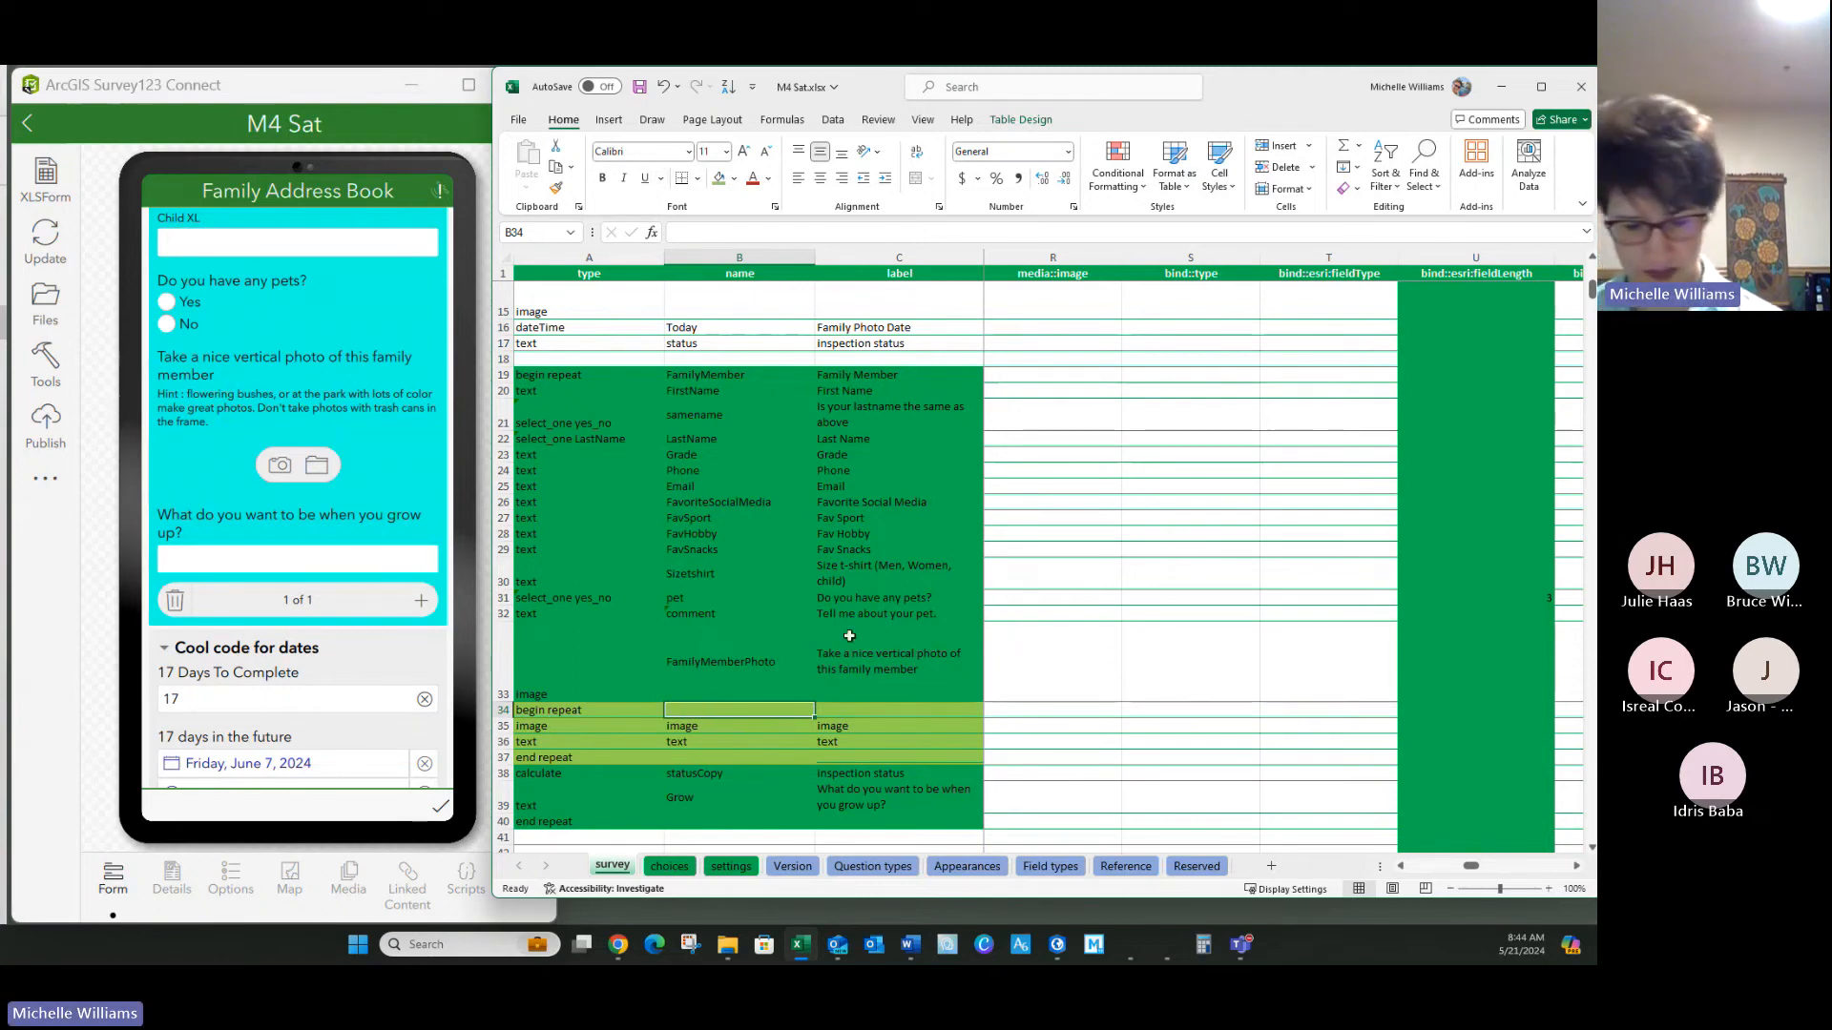
text(nested)
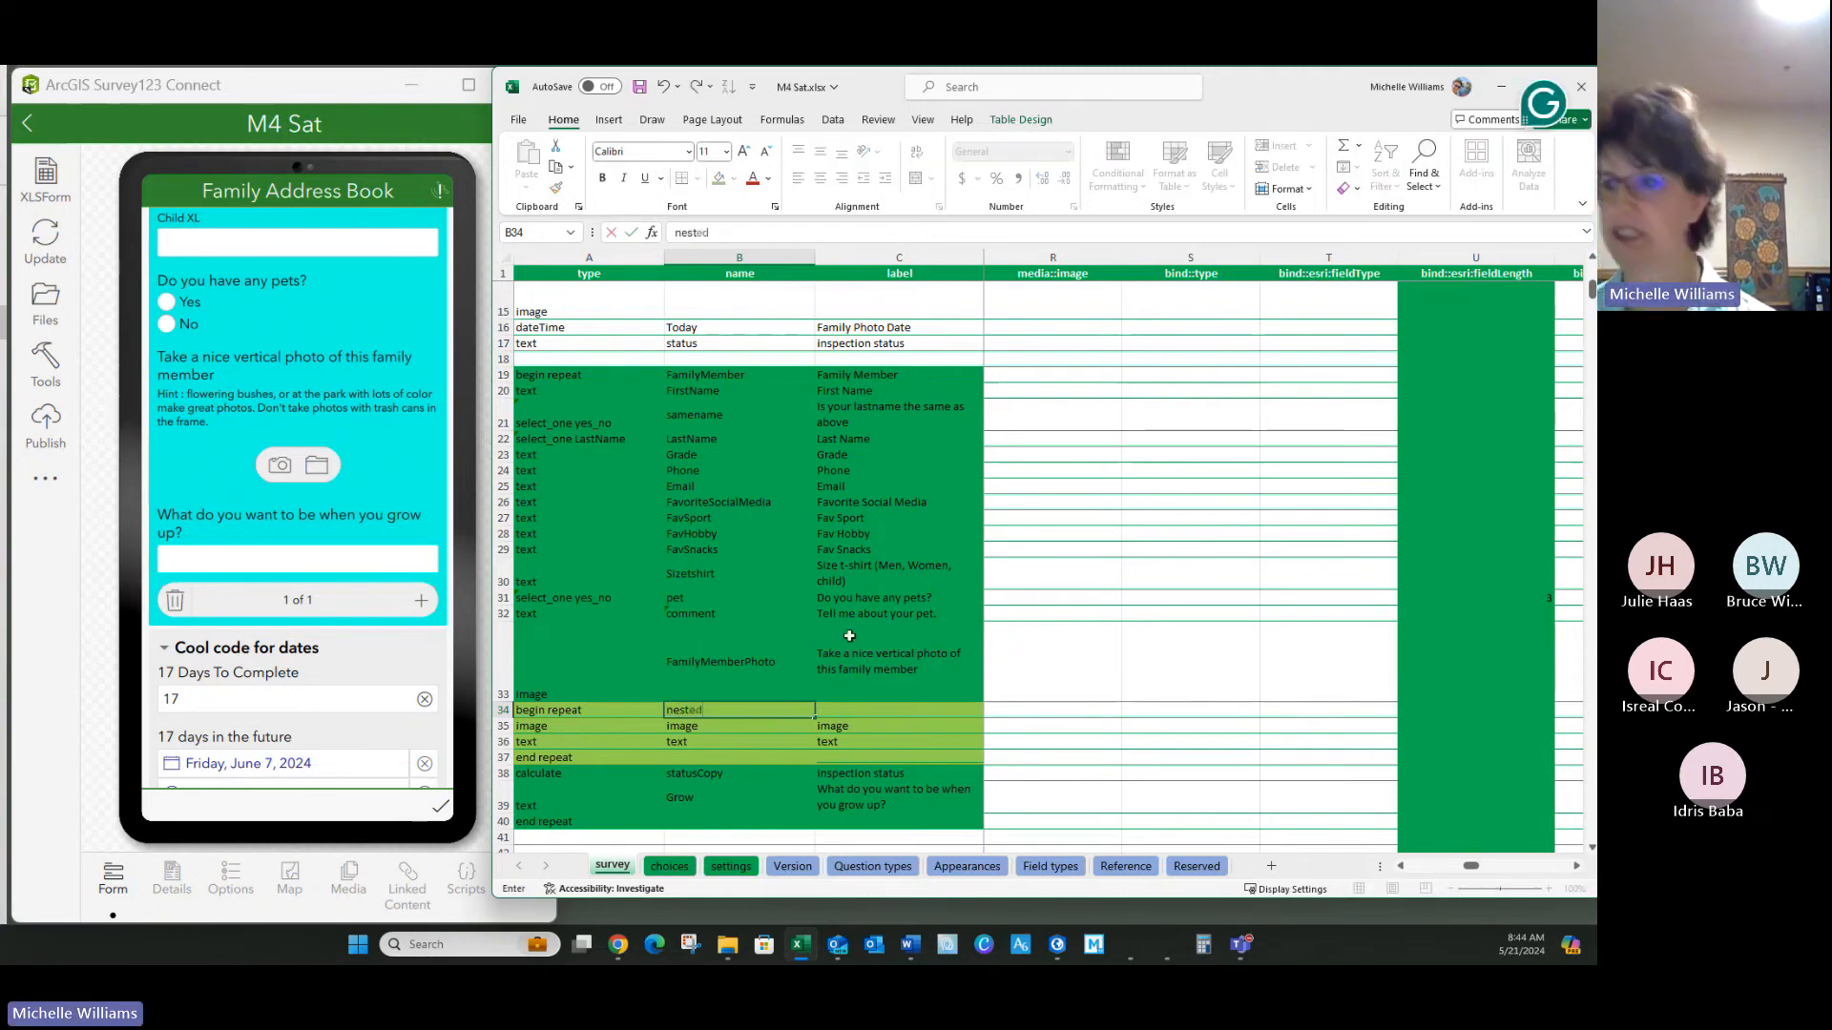
key(Return)
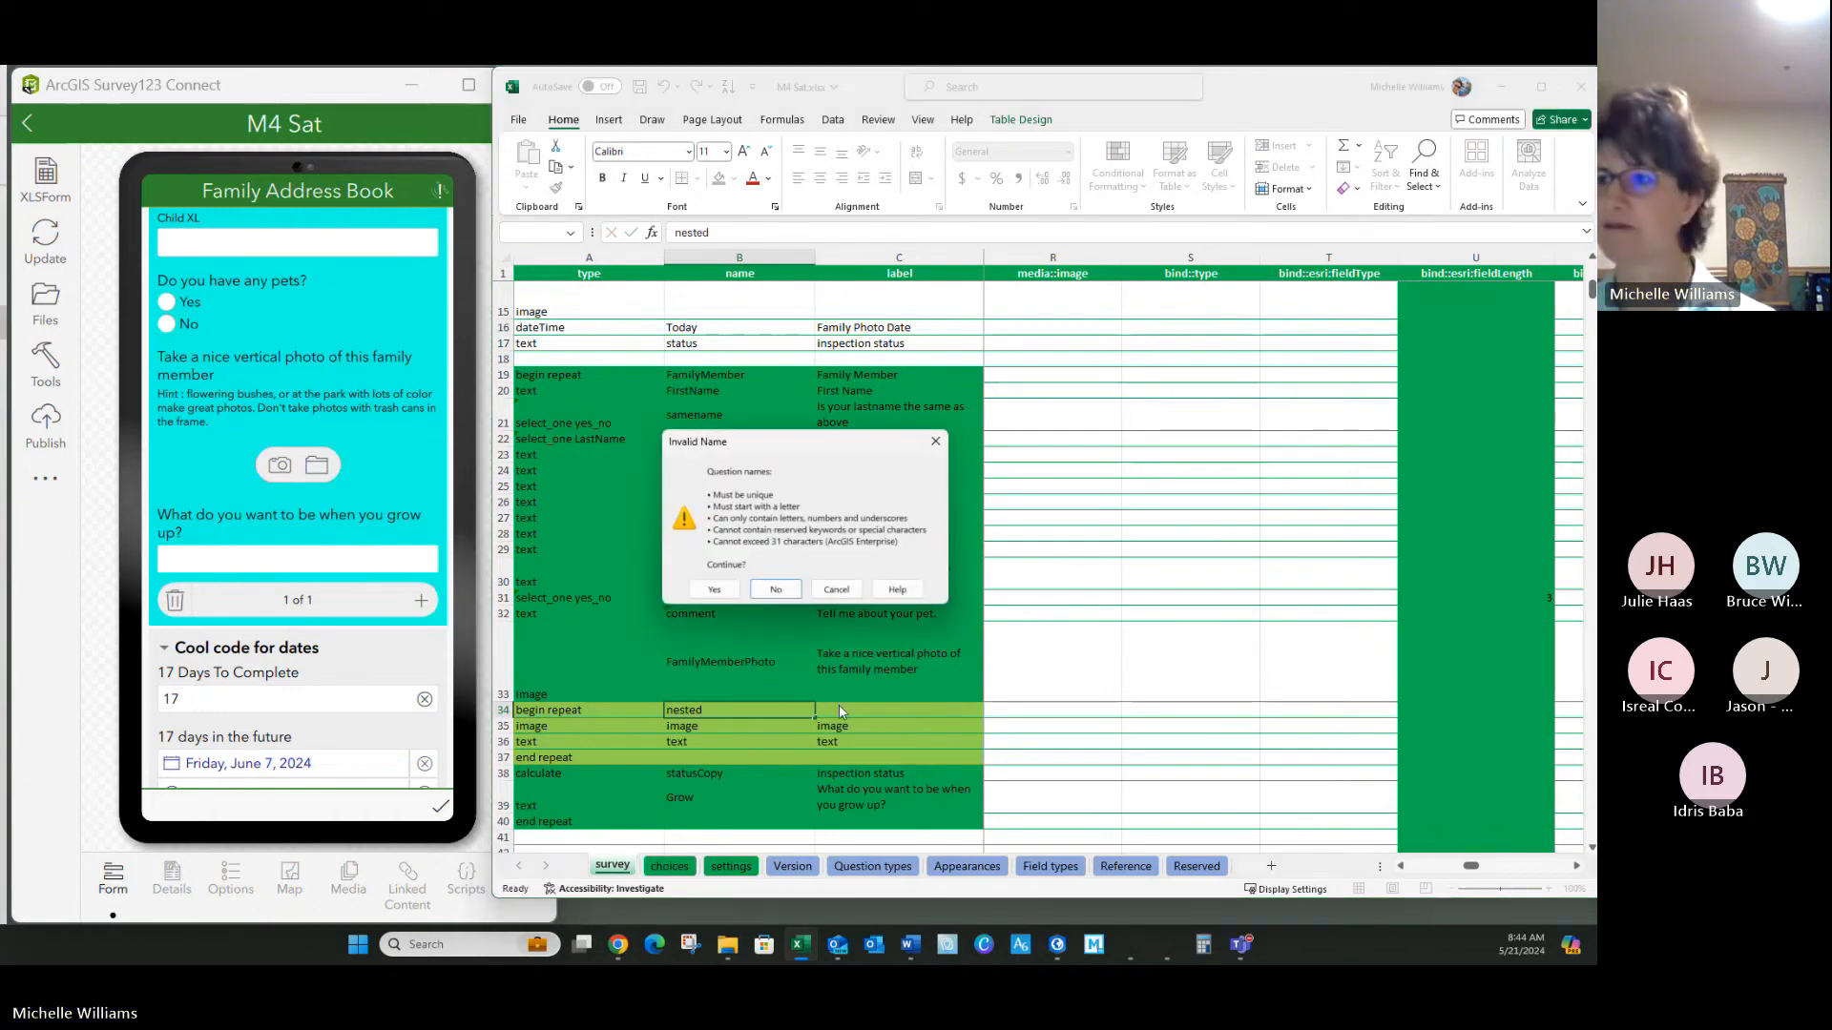
click(715, 590)
double_click(711, 710)
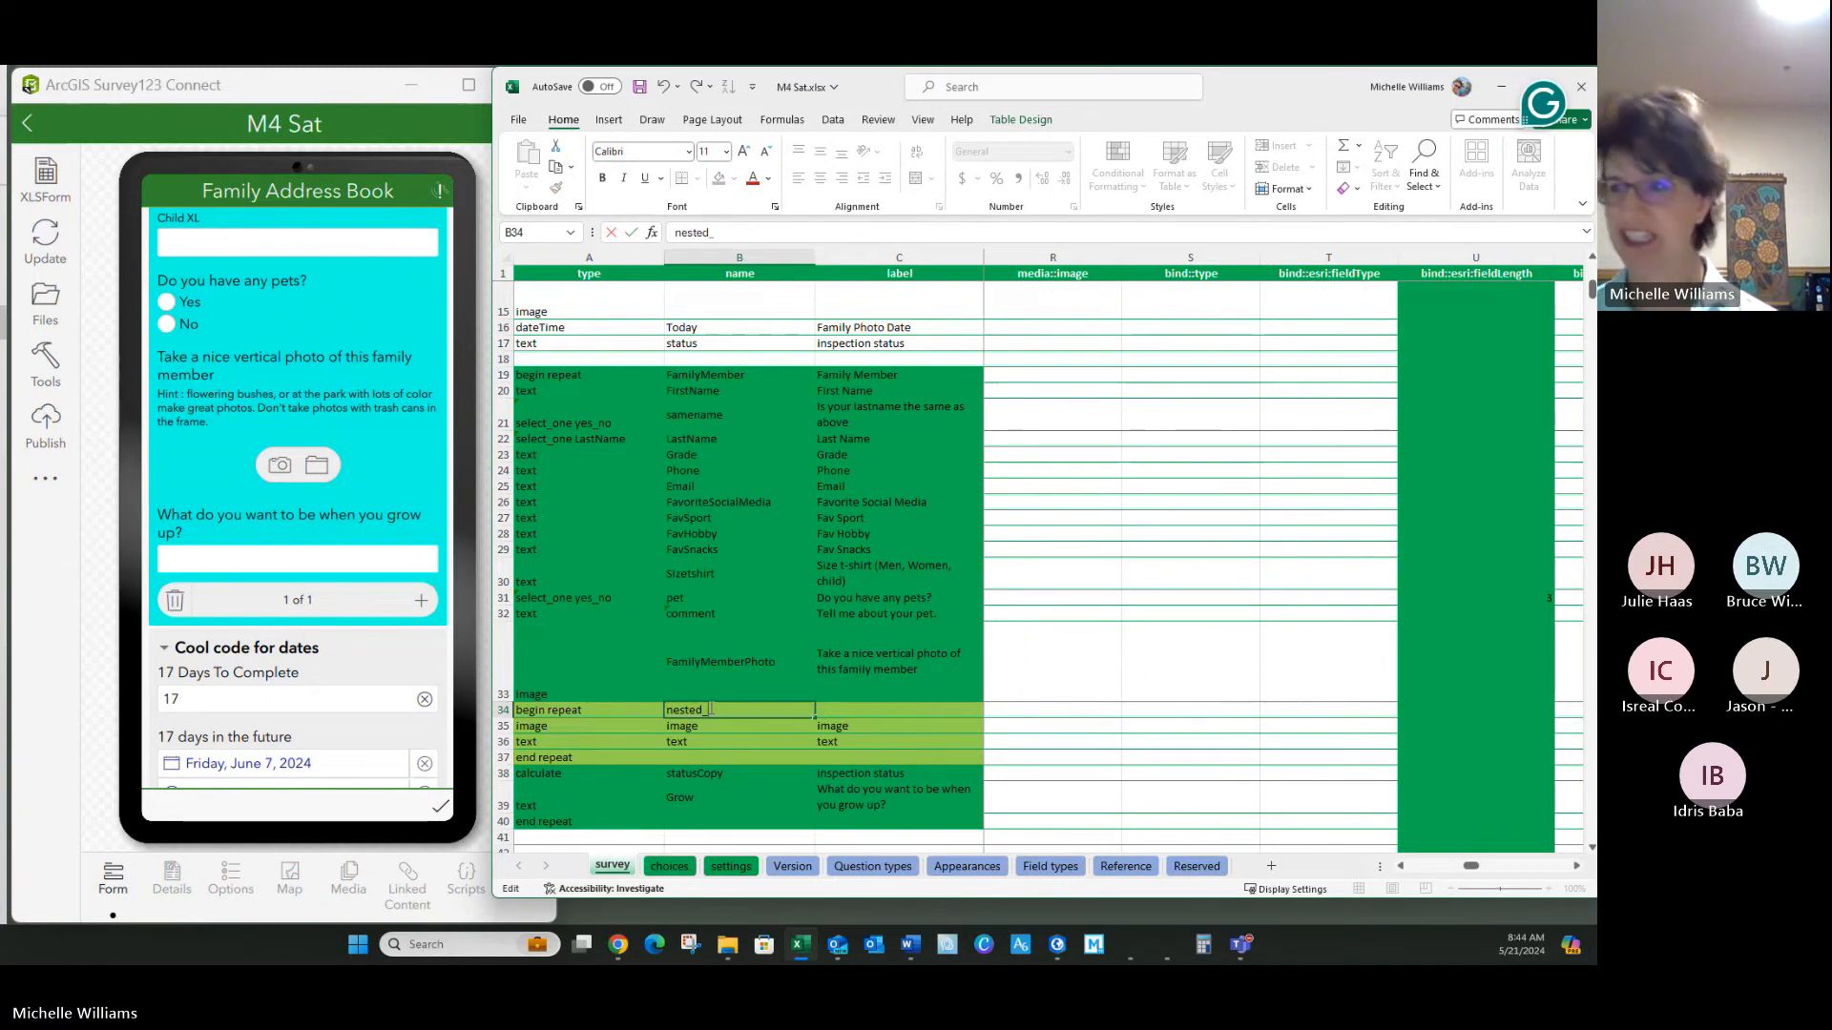
text(_1)
Step: Label the new repeat in row 34 nested and save the workbook
click(860, 707)
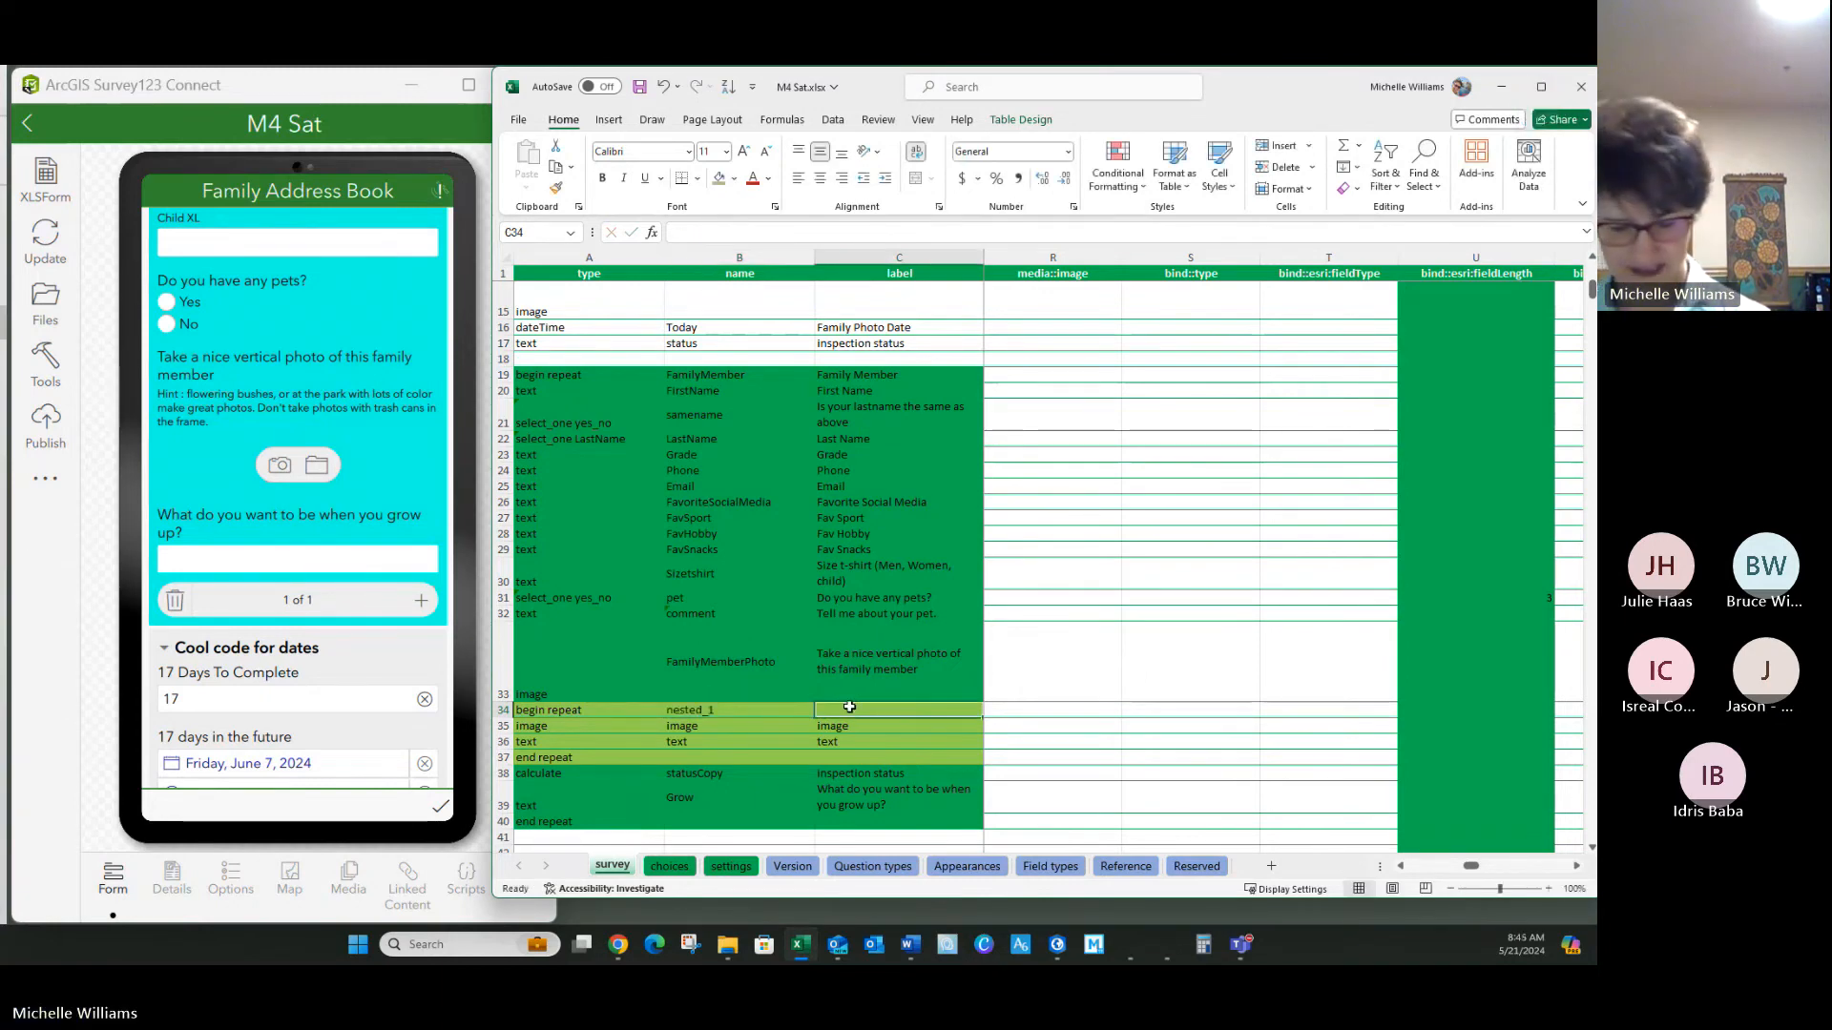
text(nest)
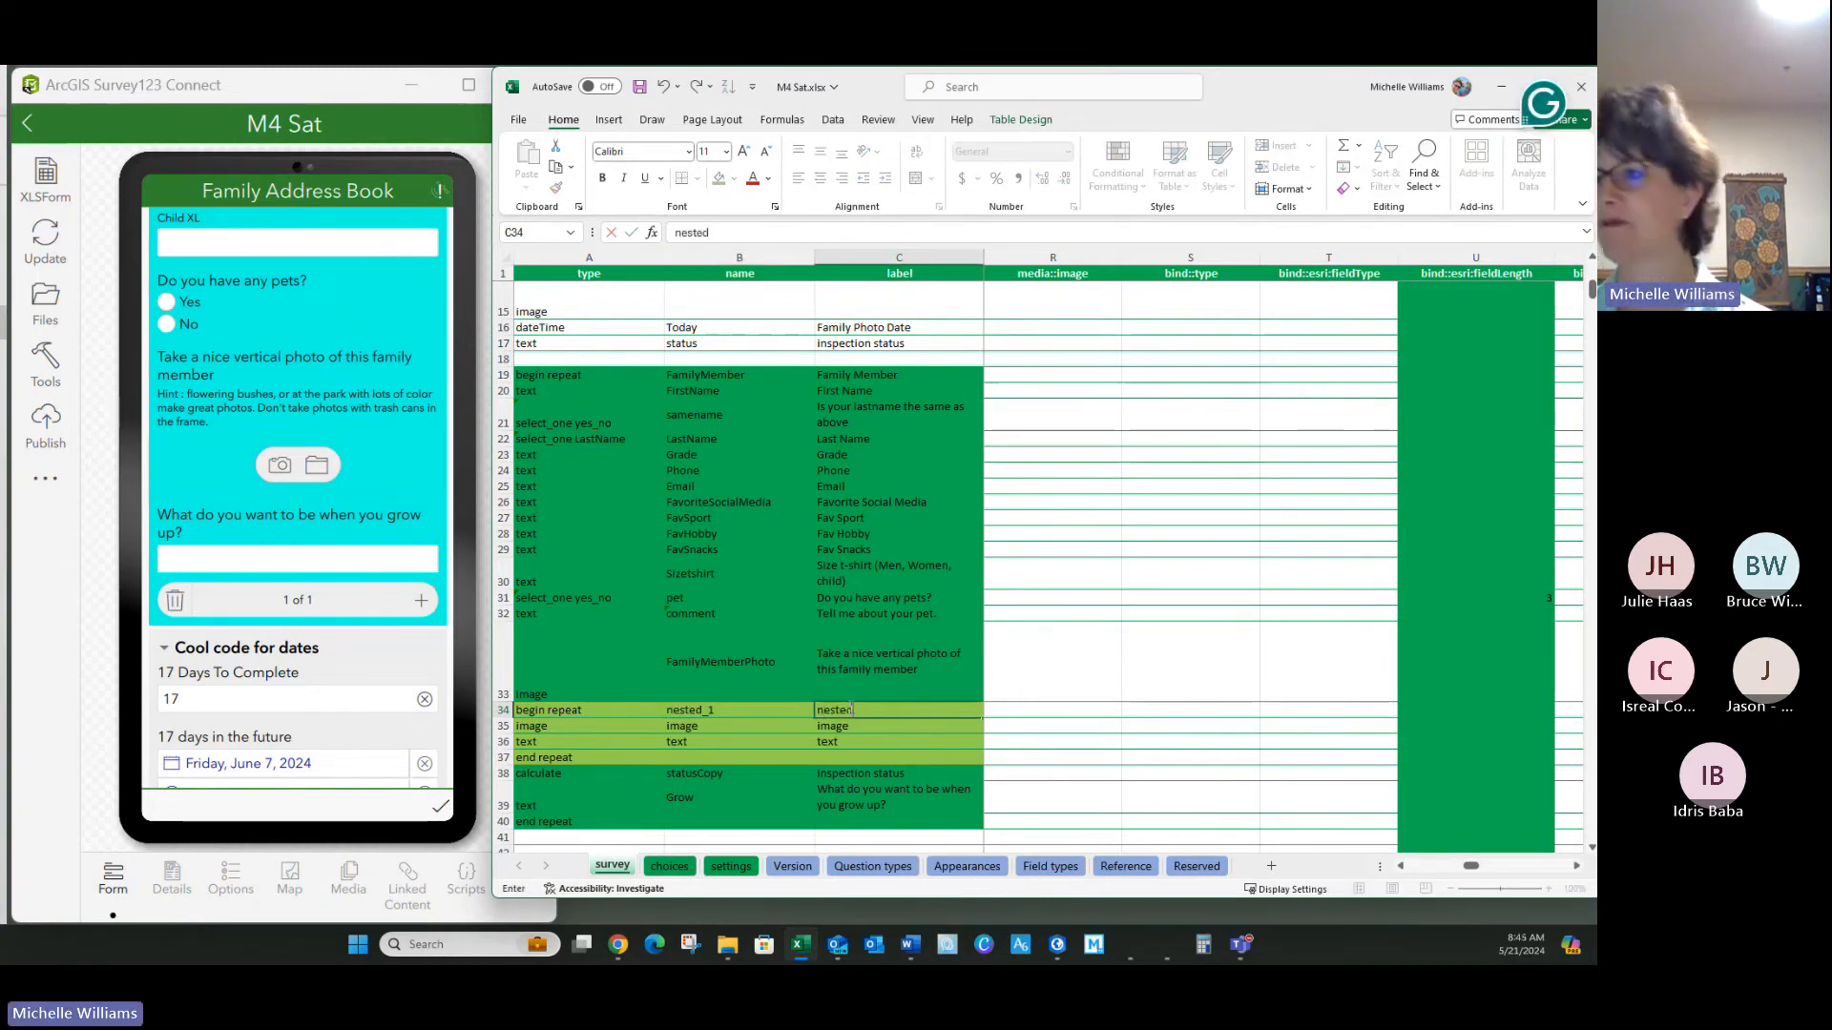
text(ed)
click(1071, 679)
click(639, 87)
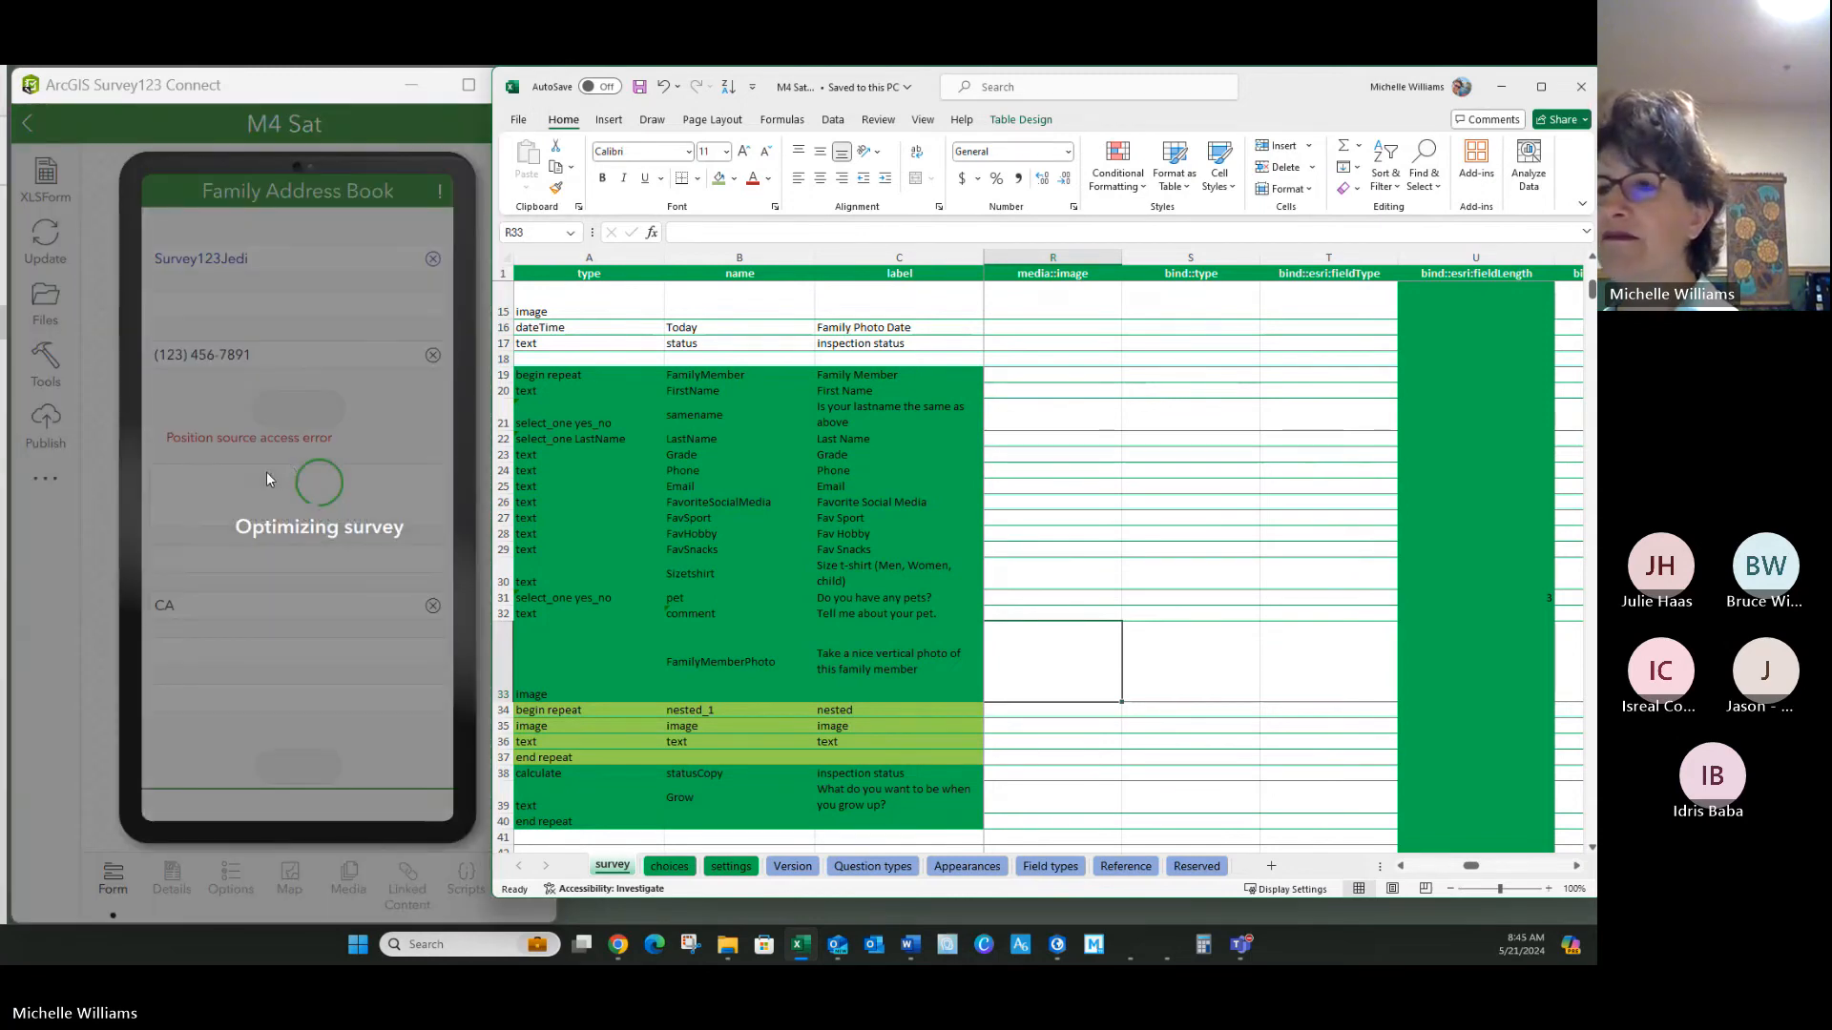
Step: Examine the nested repeat with its image and text questions in the Survey123 Connect form preview
scroll(290, 653, down, 2)
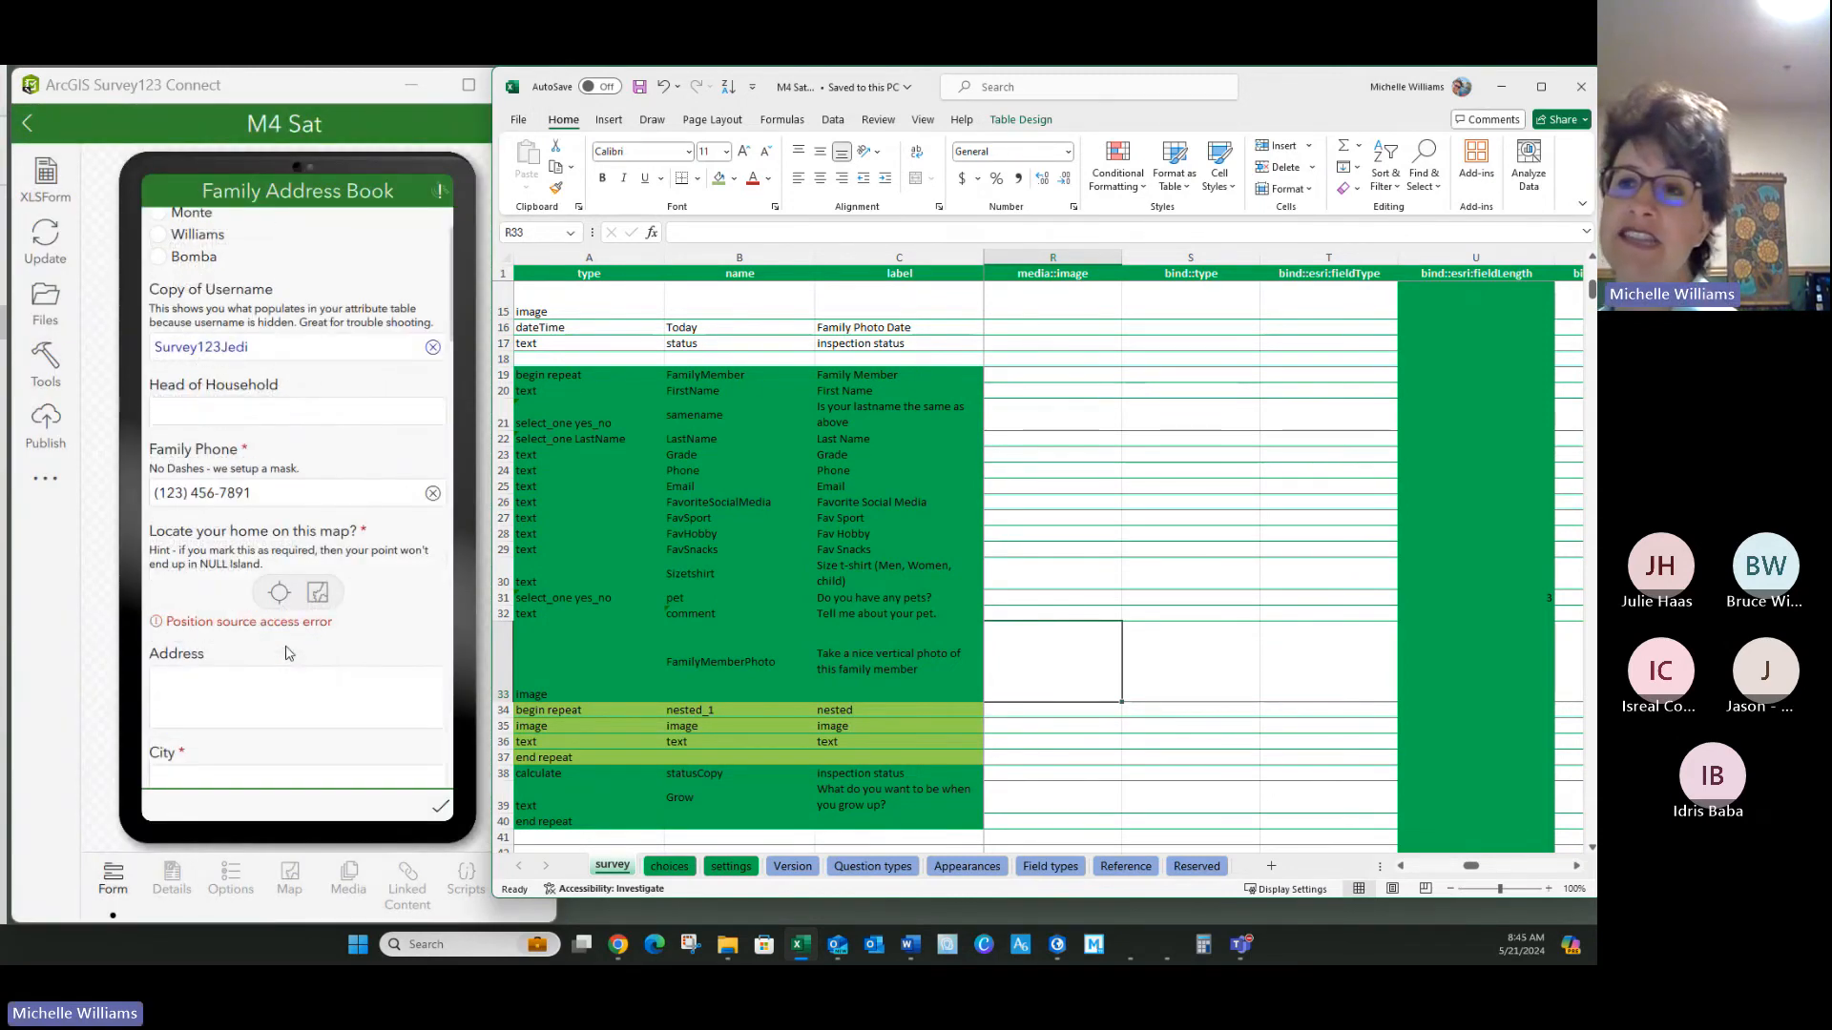
scroll(289, 653, down, 6)
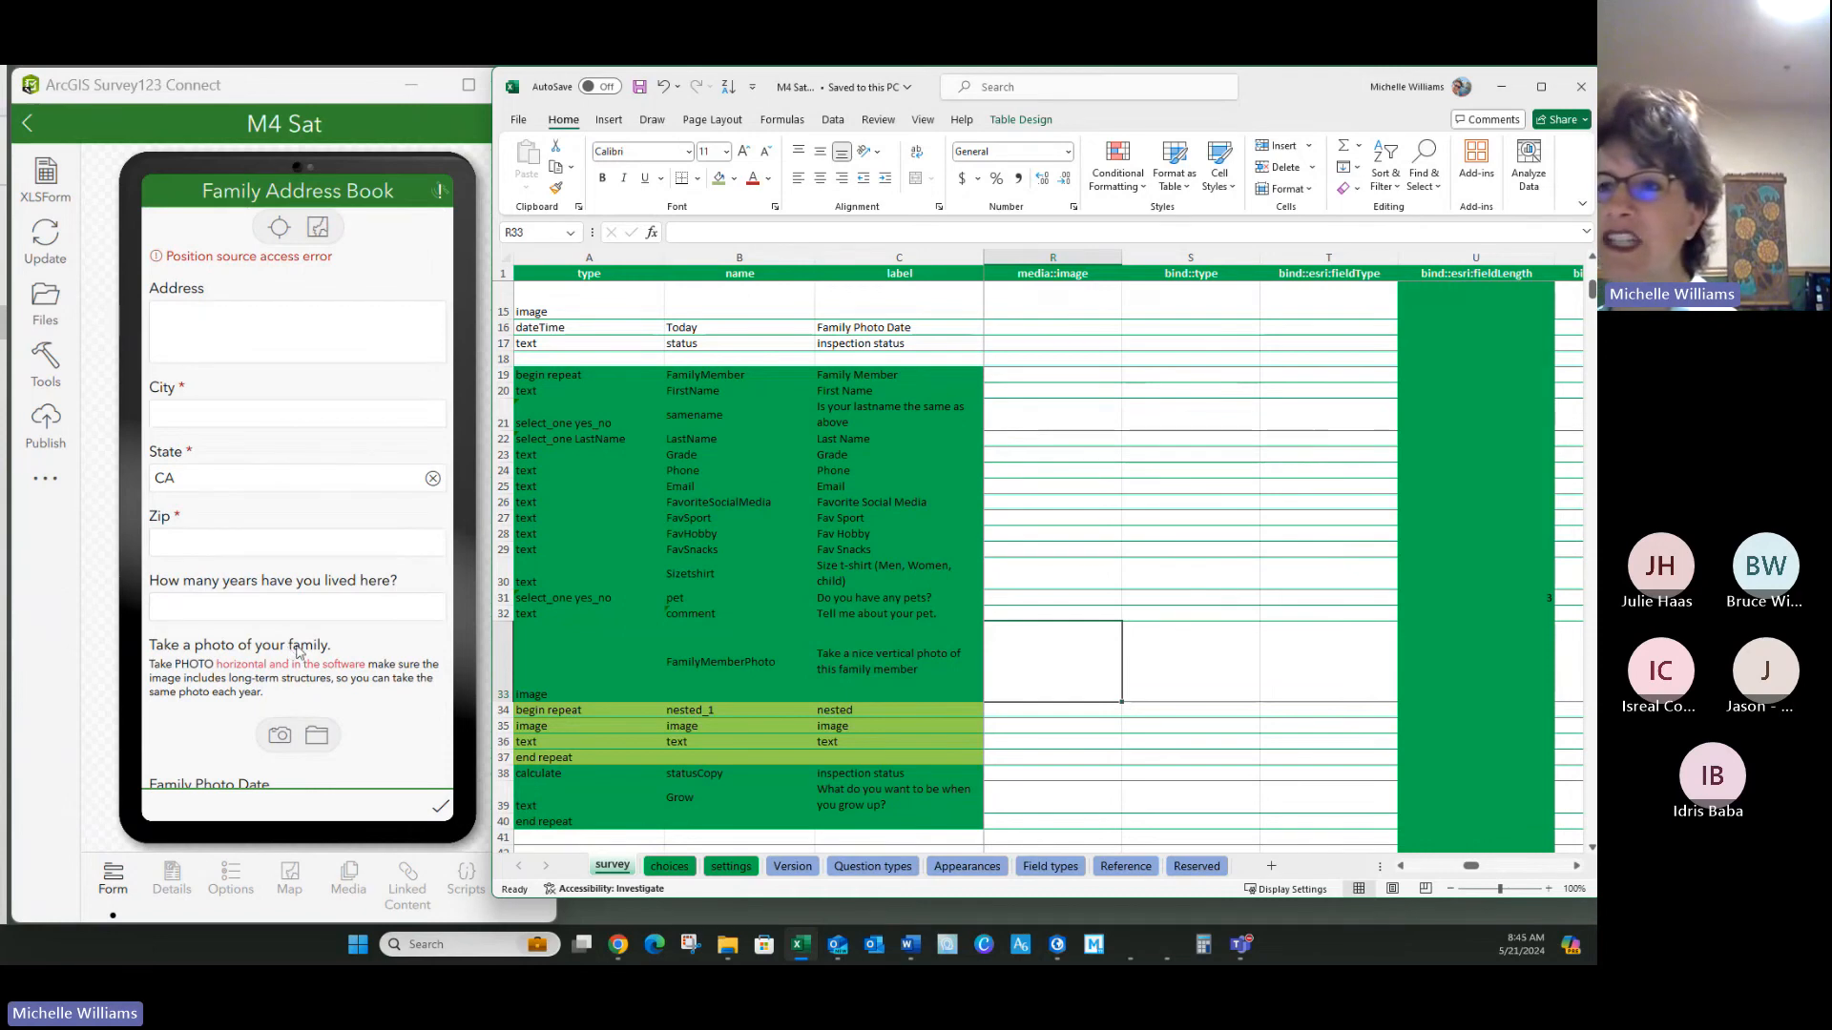
scroll(299, 652, down, 10)
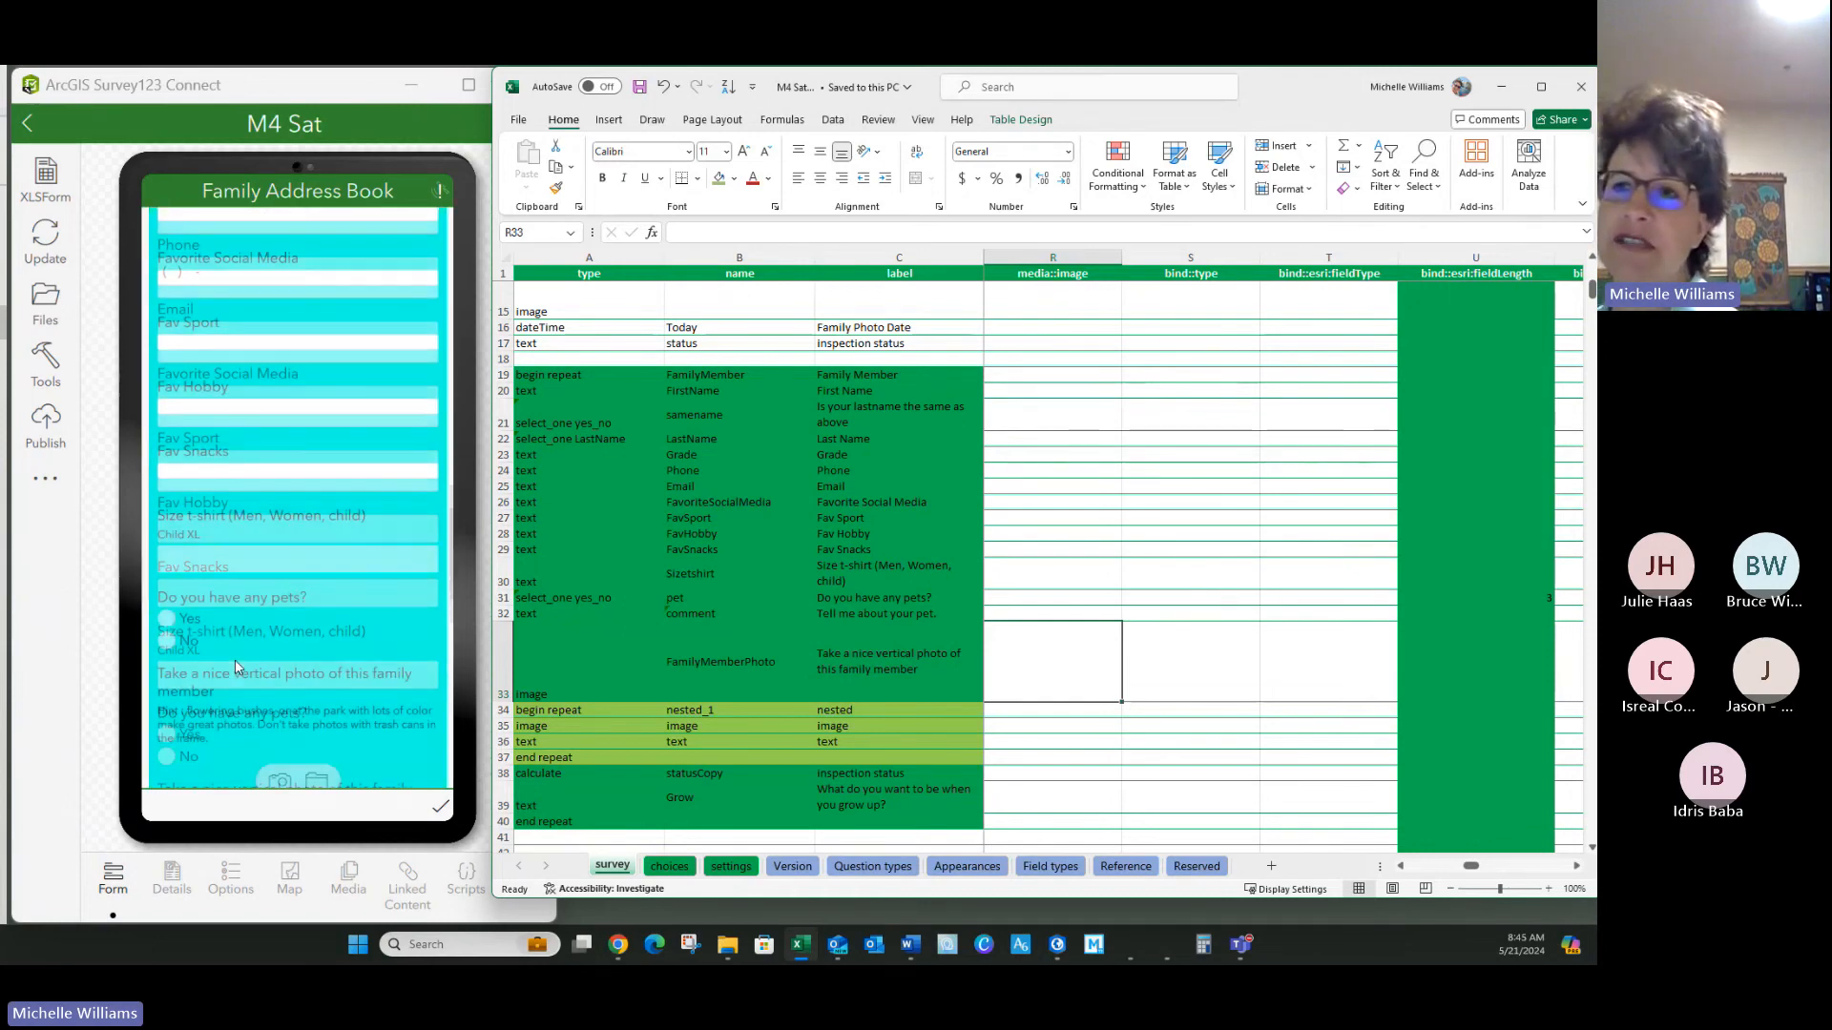
scroll(235, 665, down, 10)
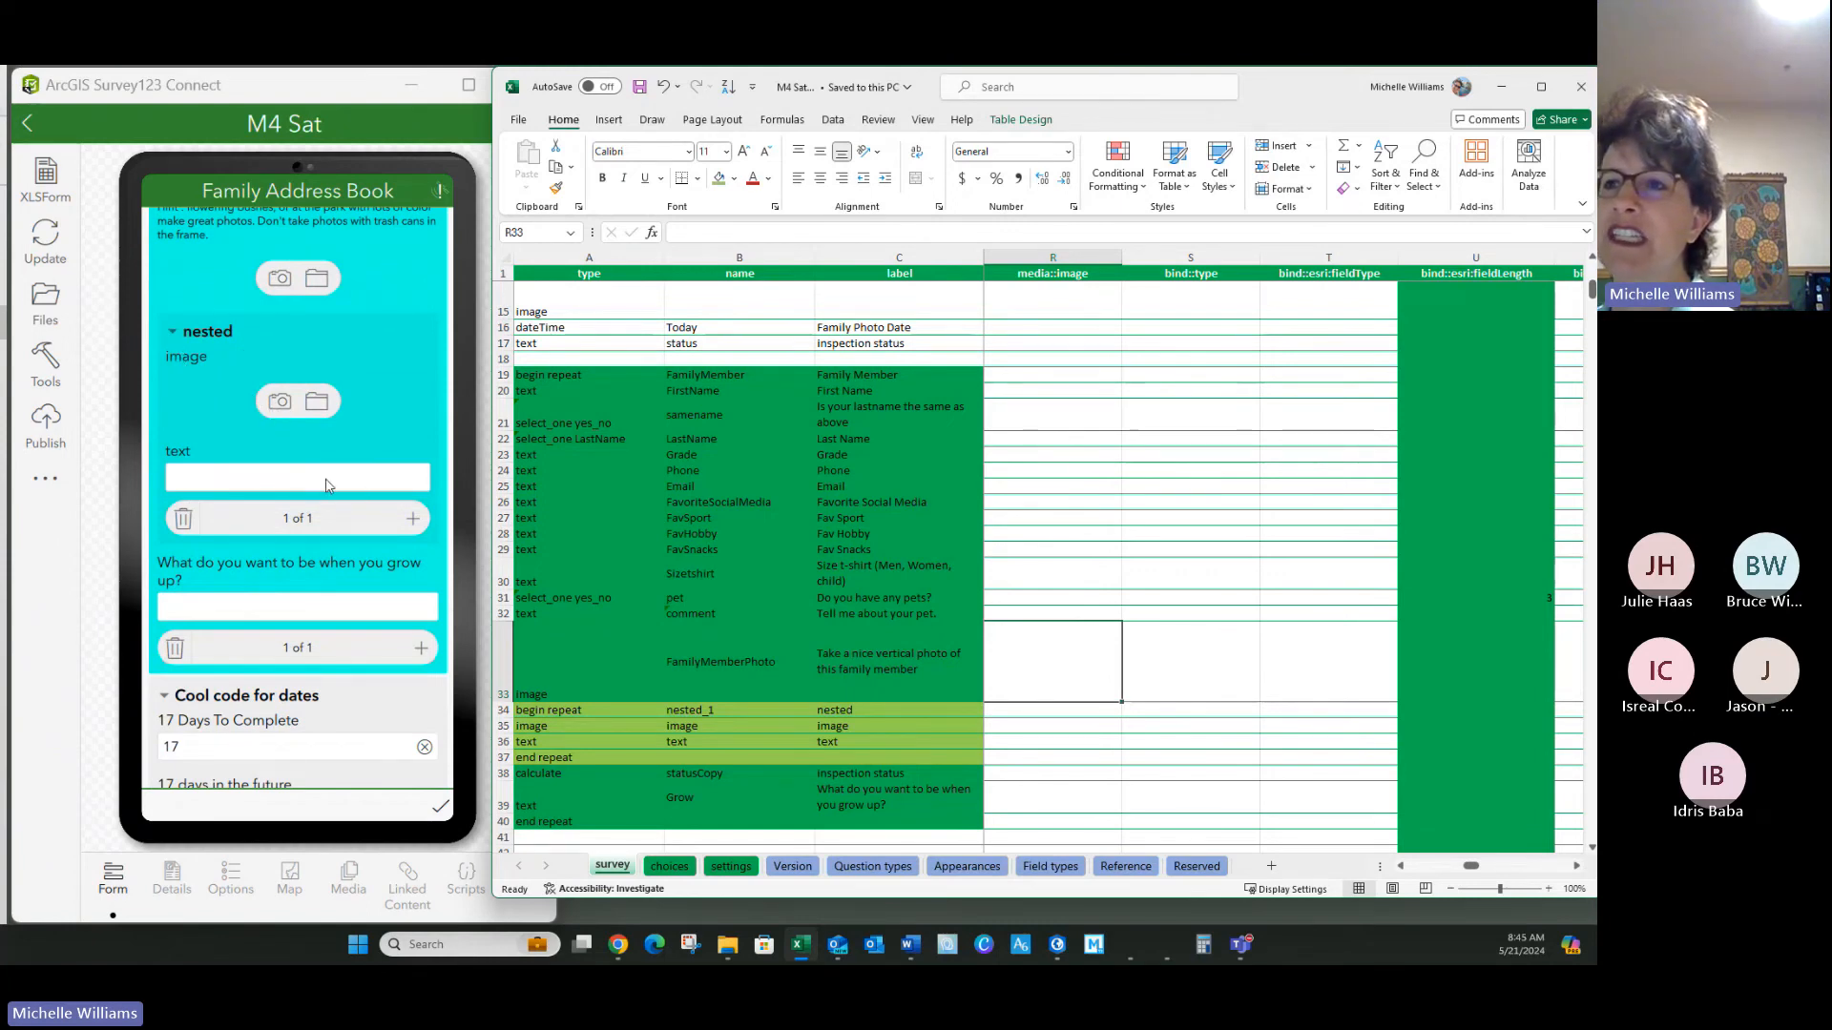
click(246, 482)
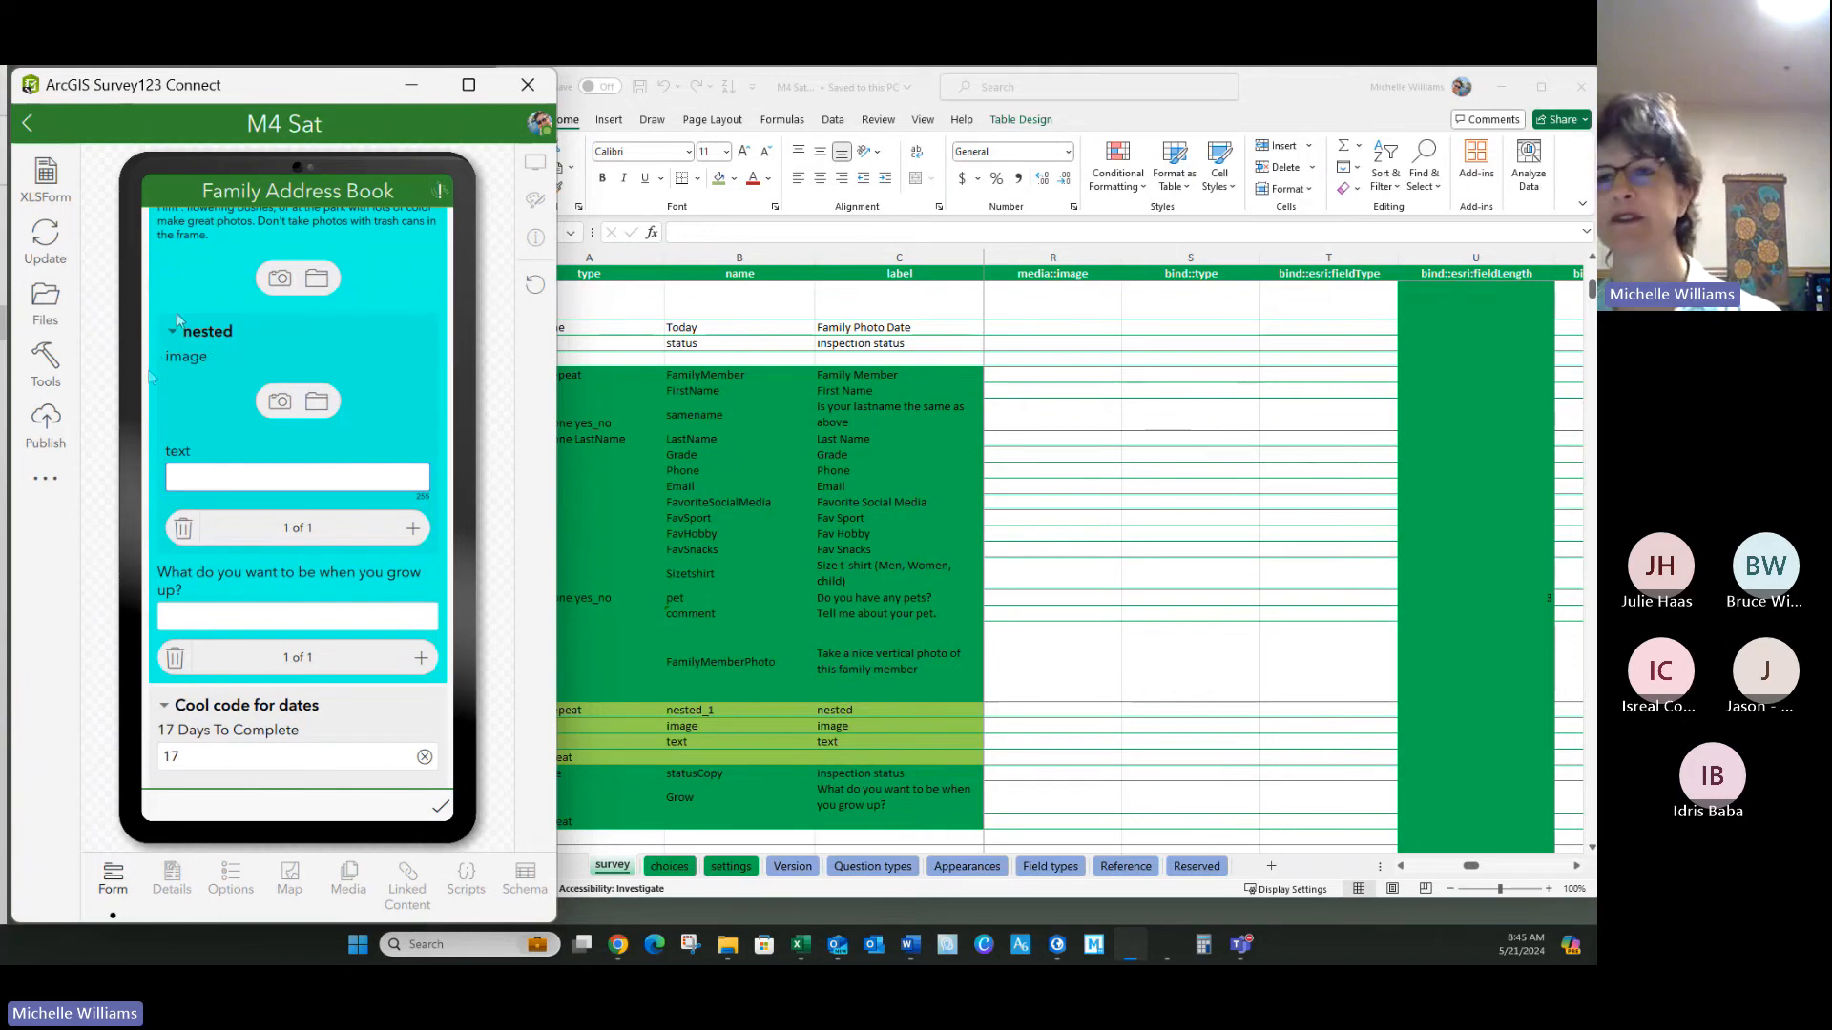
Step: Start republishing the M4 Sat survey, acknowledge that the existing feature service will be deleted, and review the publish options
click(44, 427)
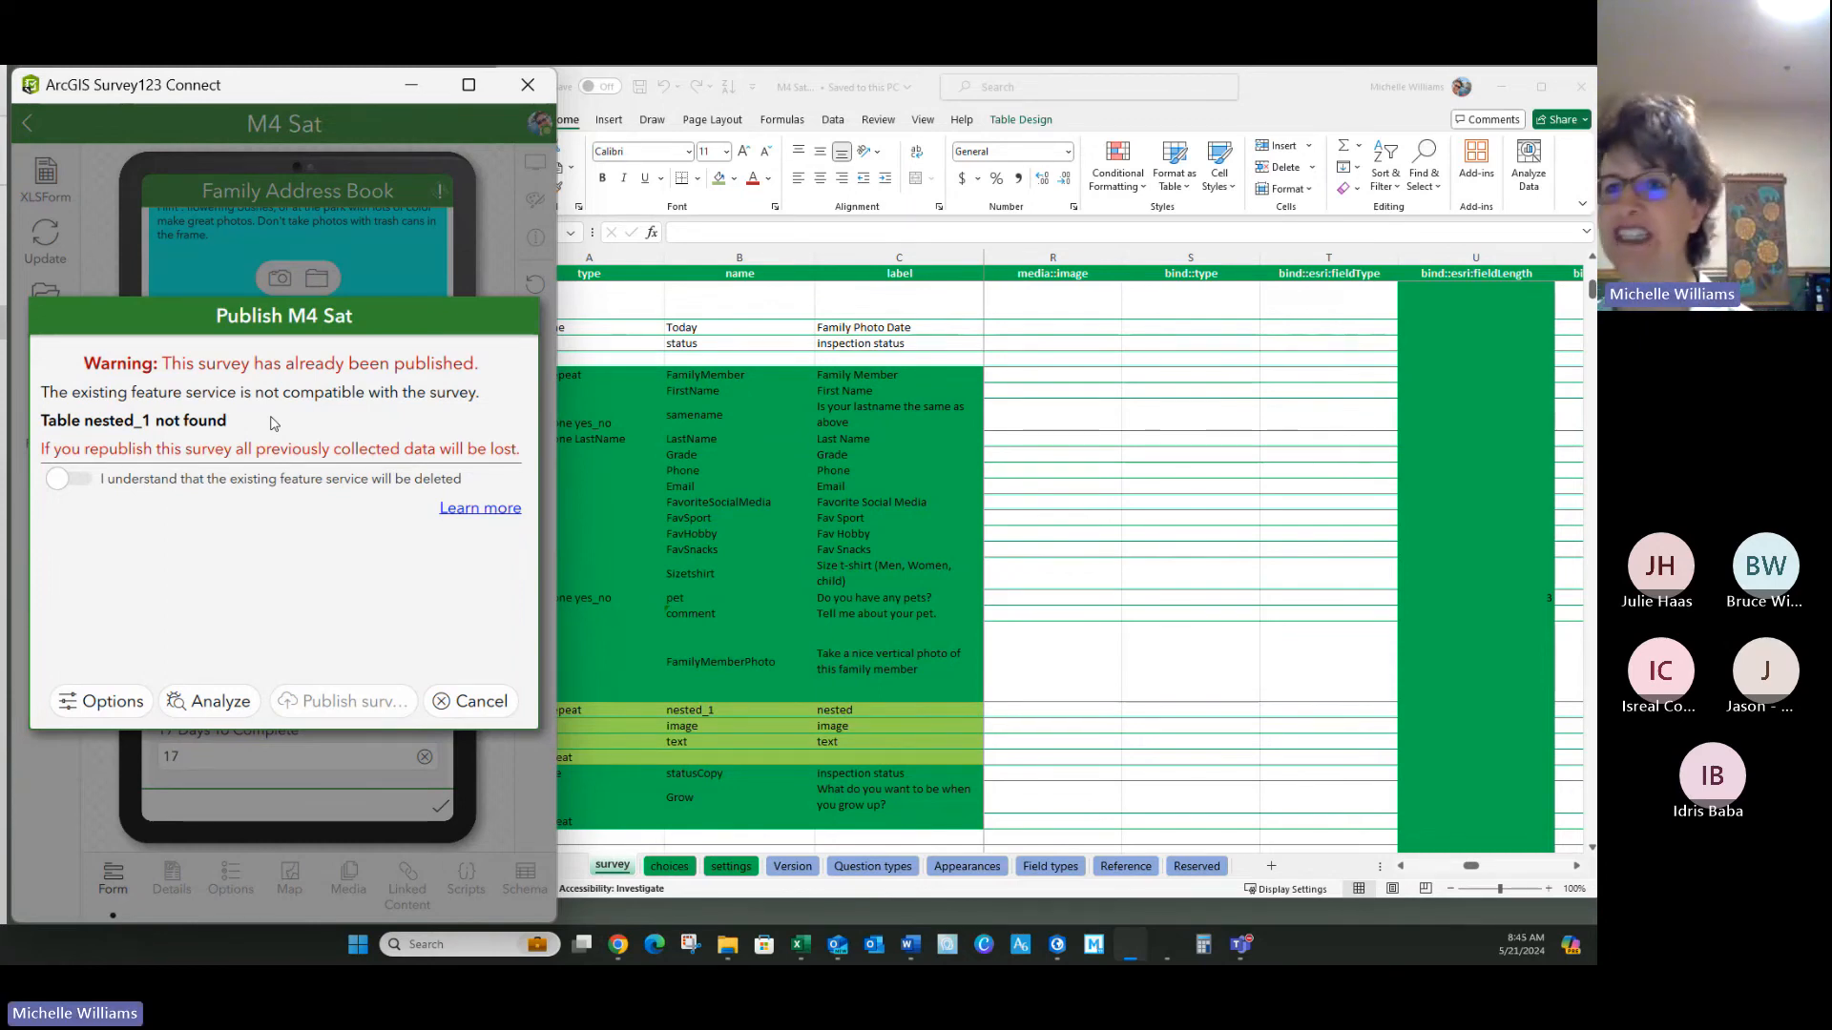
click(83, 487)
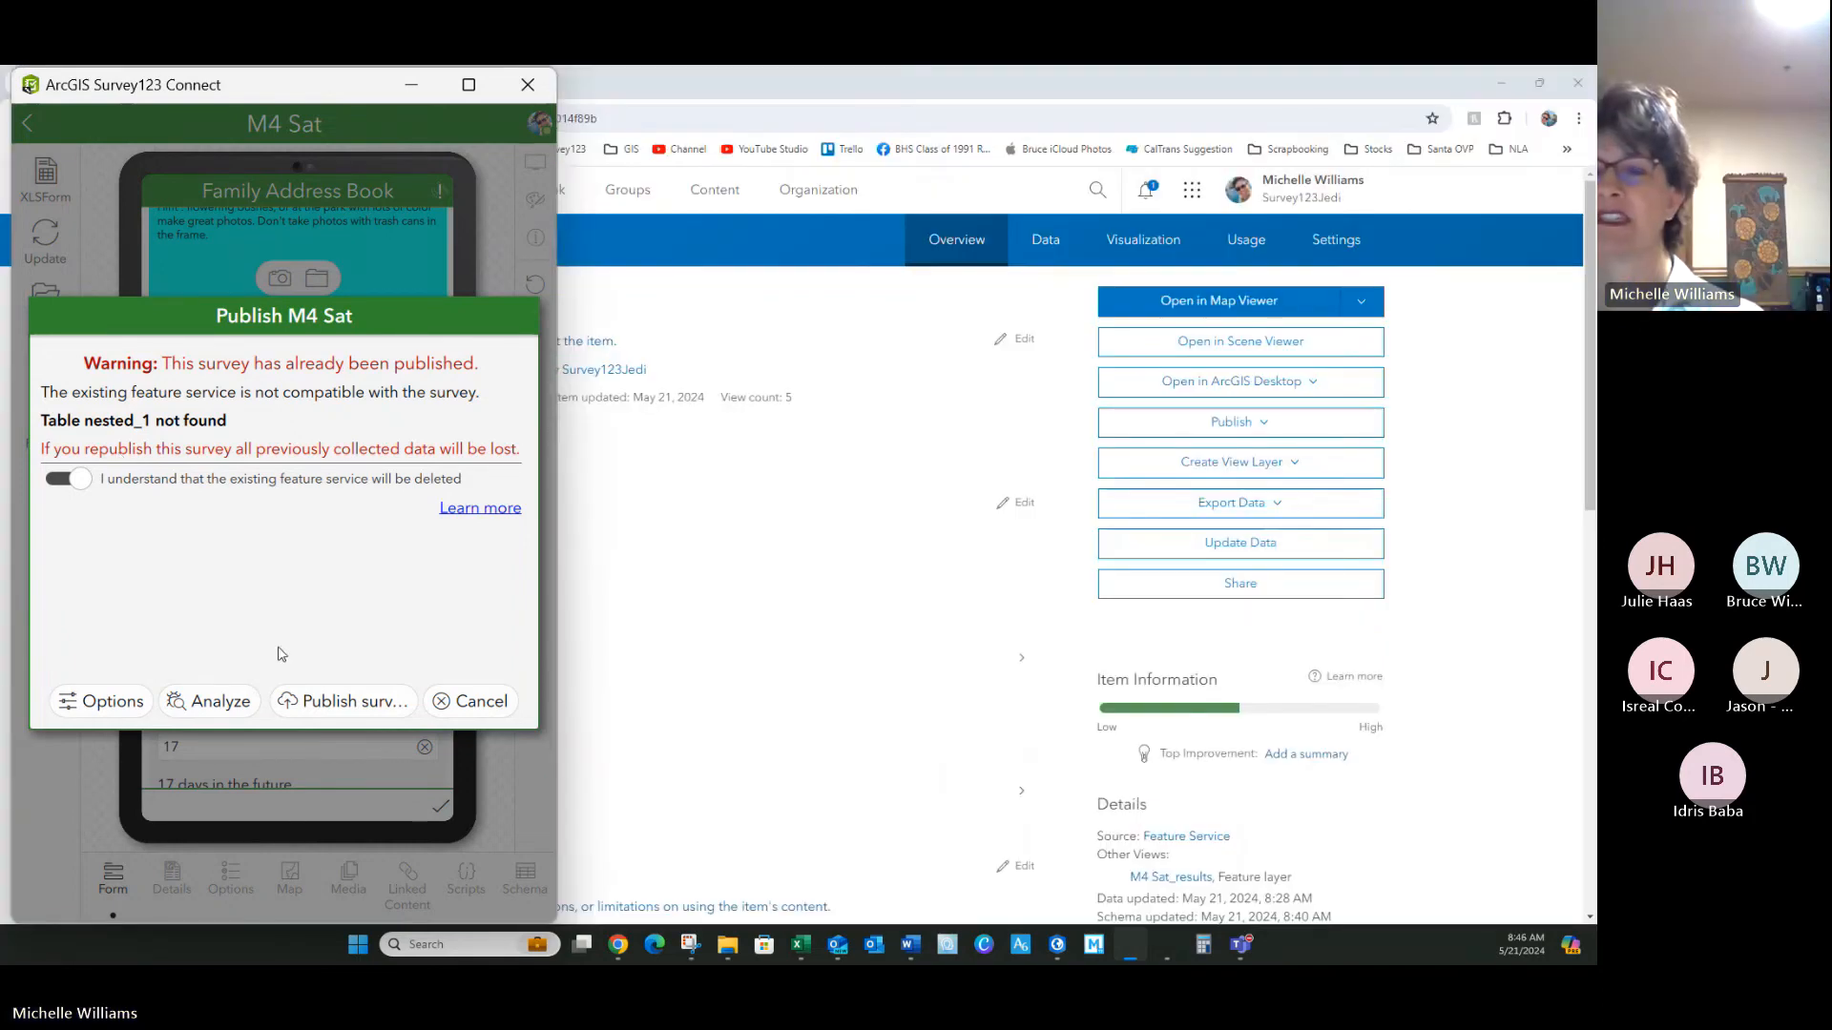
click(105, 701)
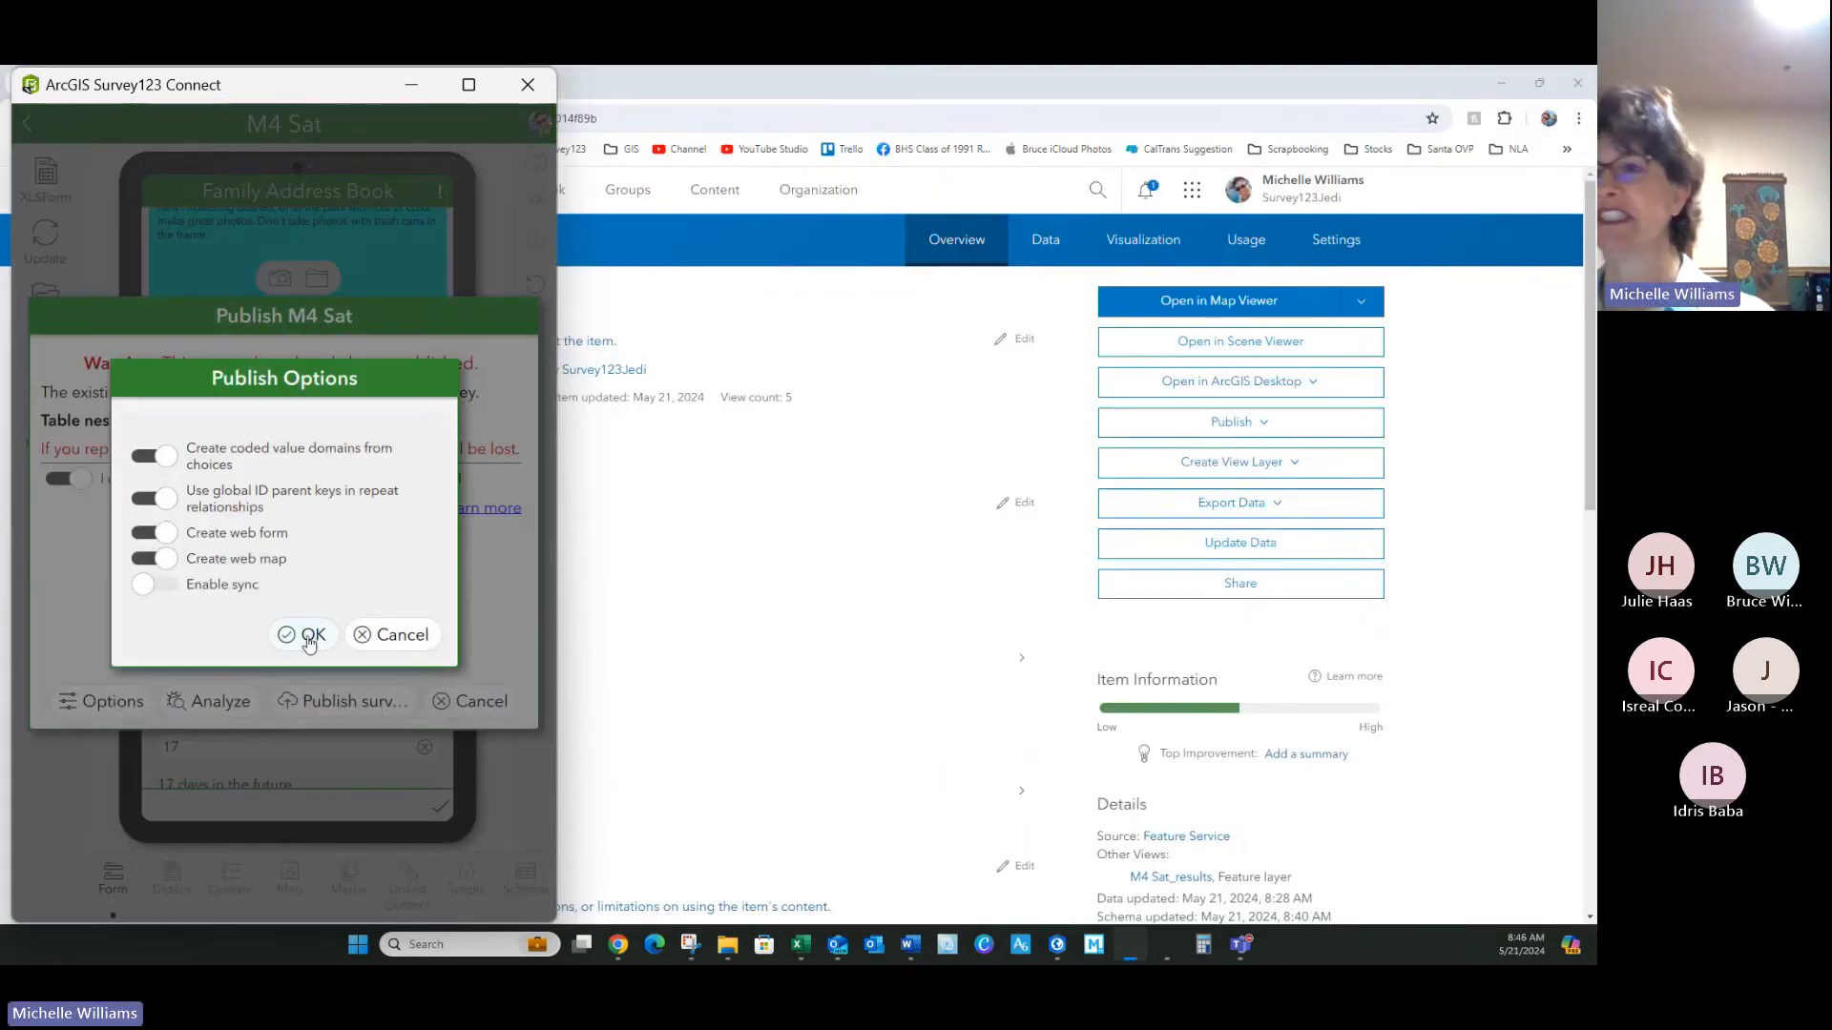
click(378, 636)
Step: Analyze the survey for issues, close the results and publish it
click(209, 701)
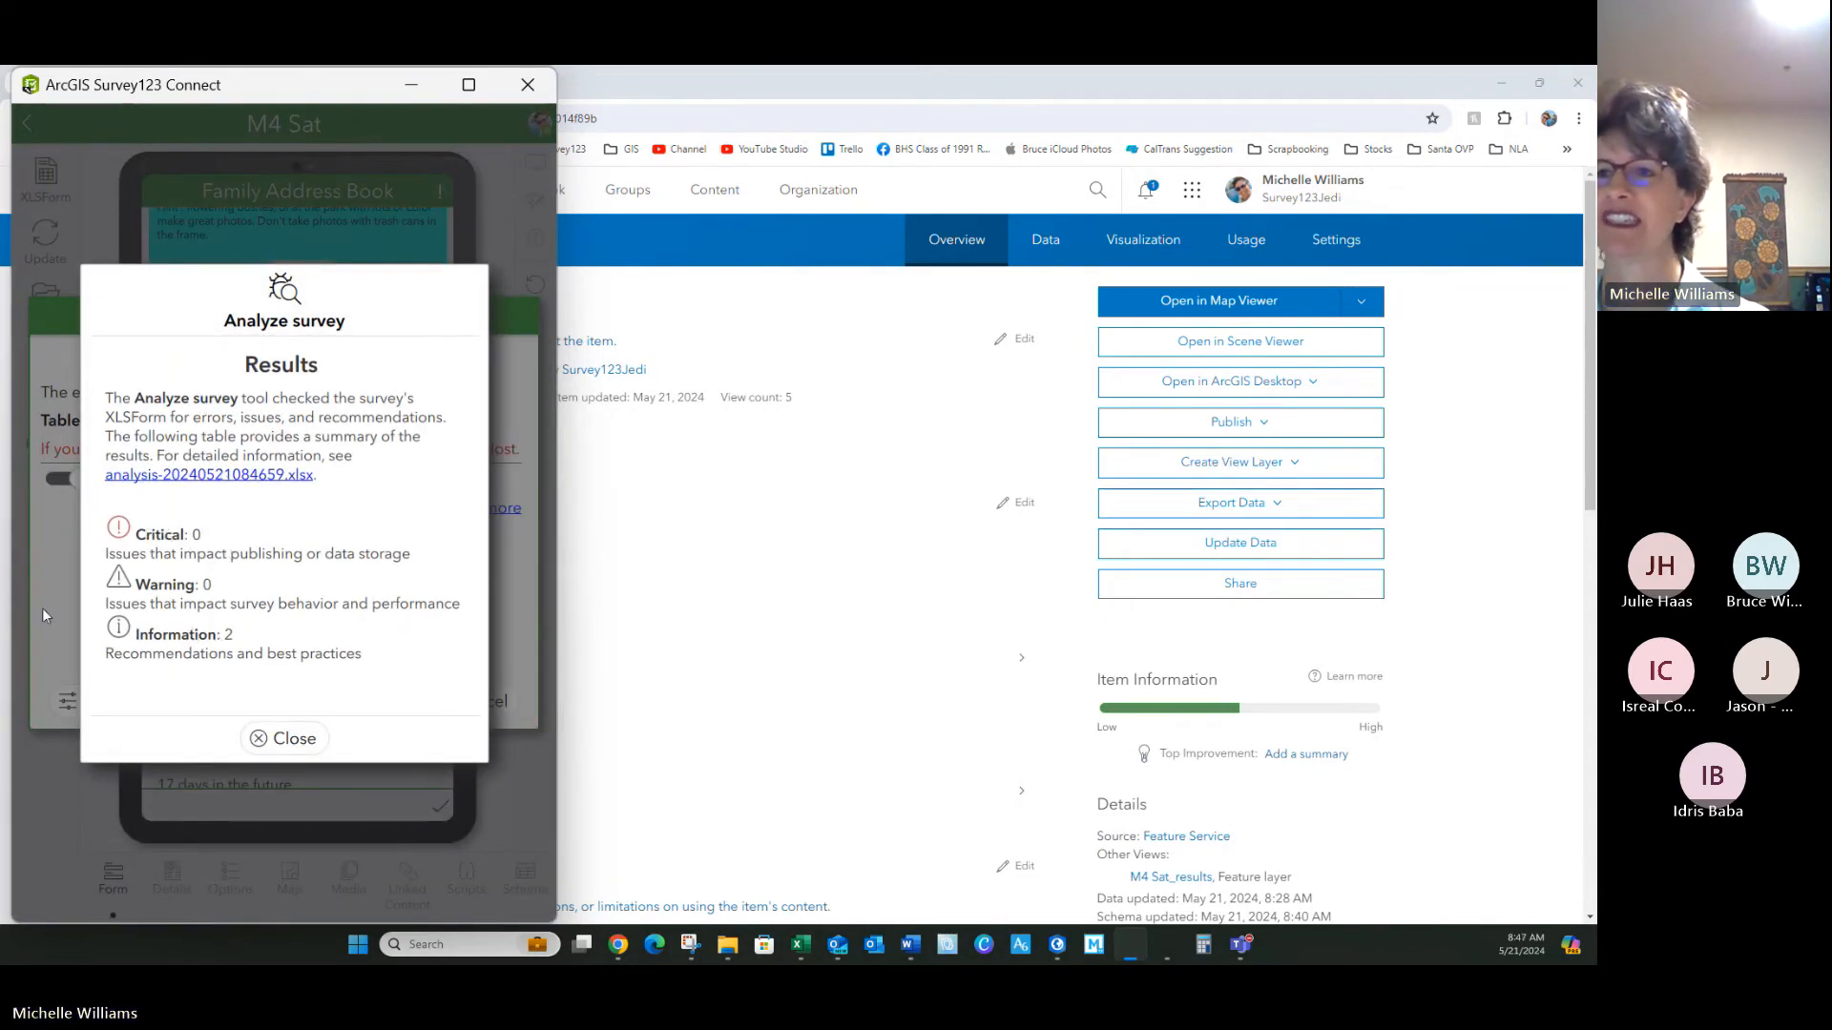
click(289, 741)
click(328, 704)
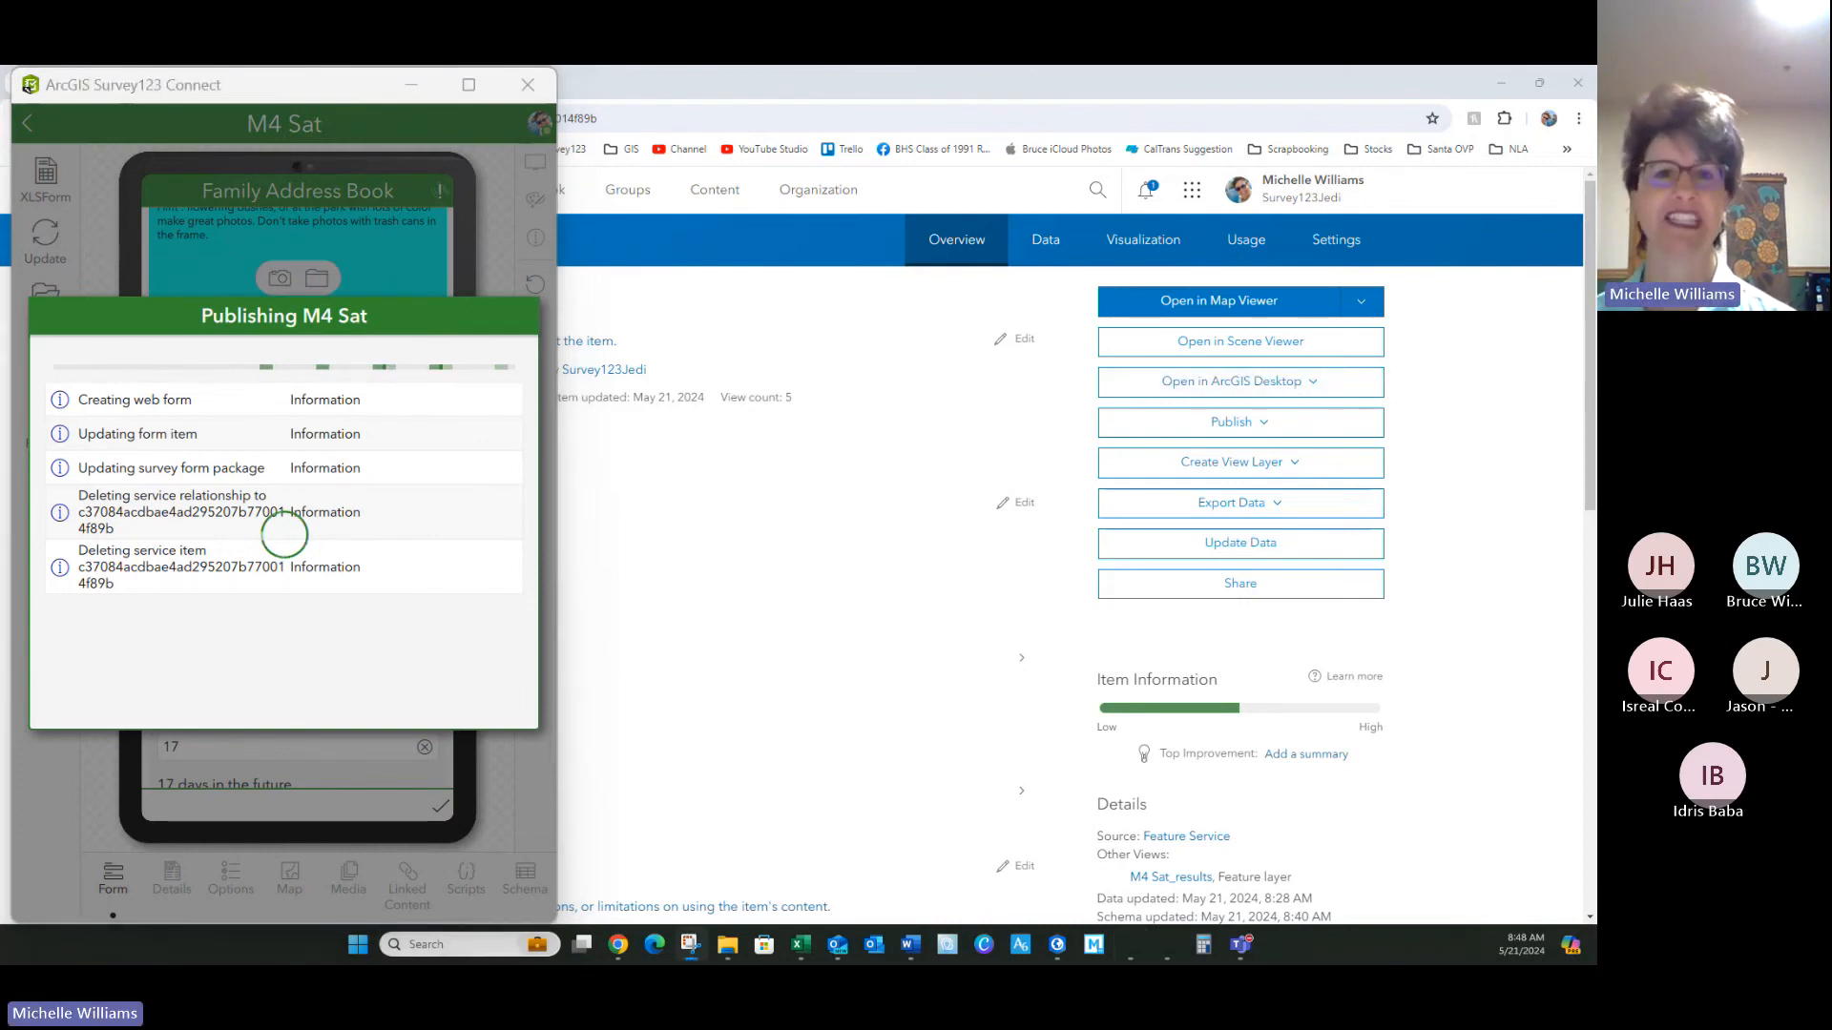
Step: Snip the M4 Sat item ID from the browser address, then close Survey123 Connect and the Snipping Tool
drag(0, 572, 914, 213)
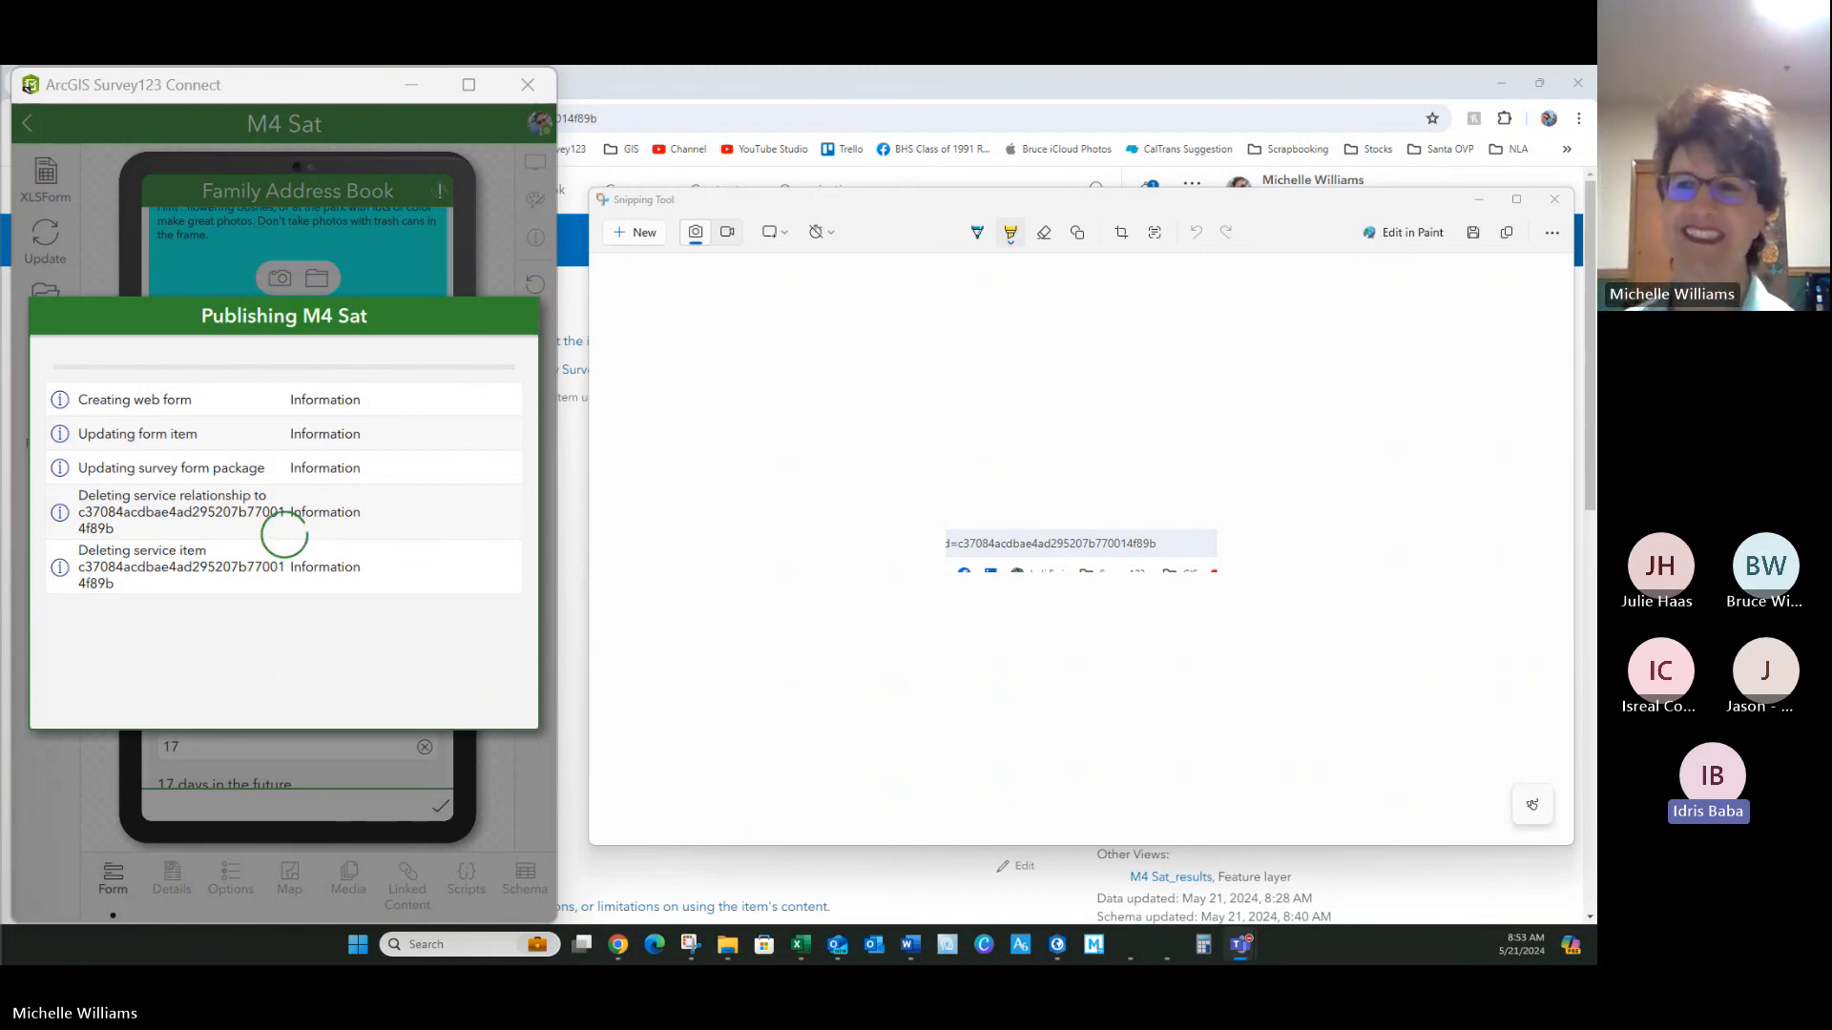
click(527, 85)
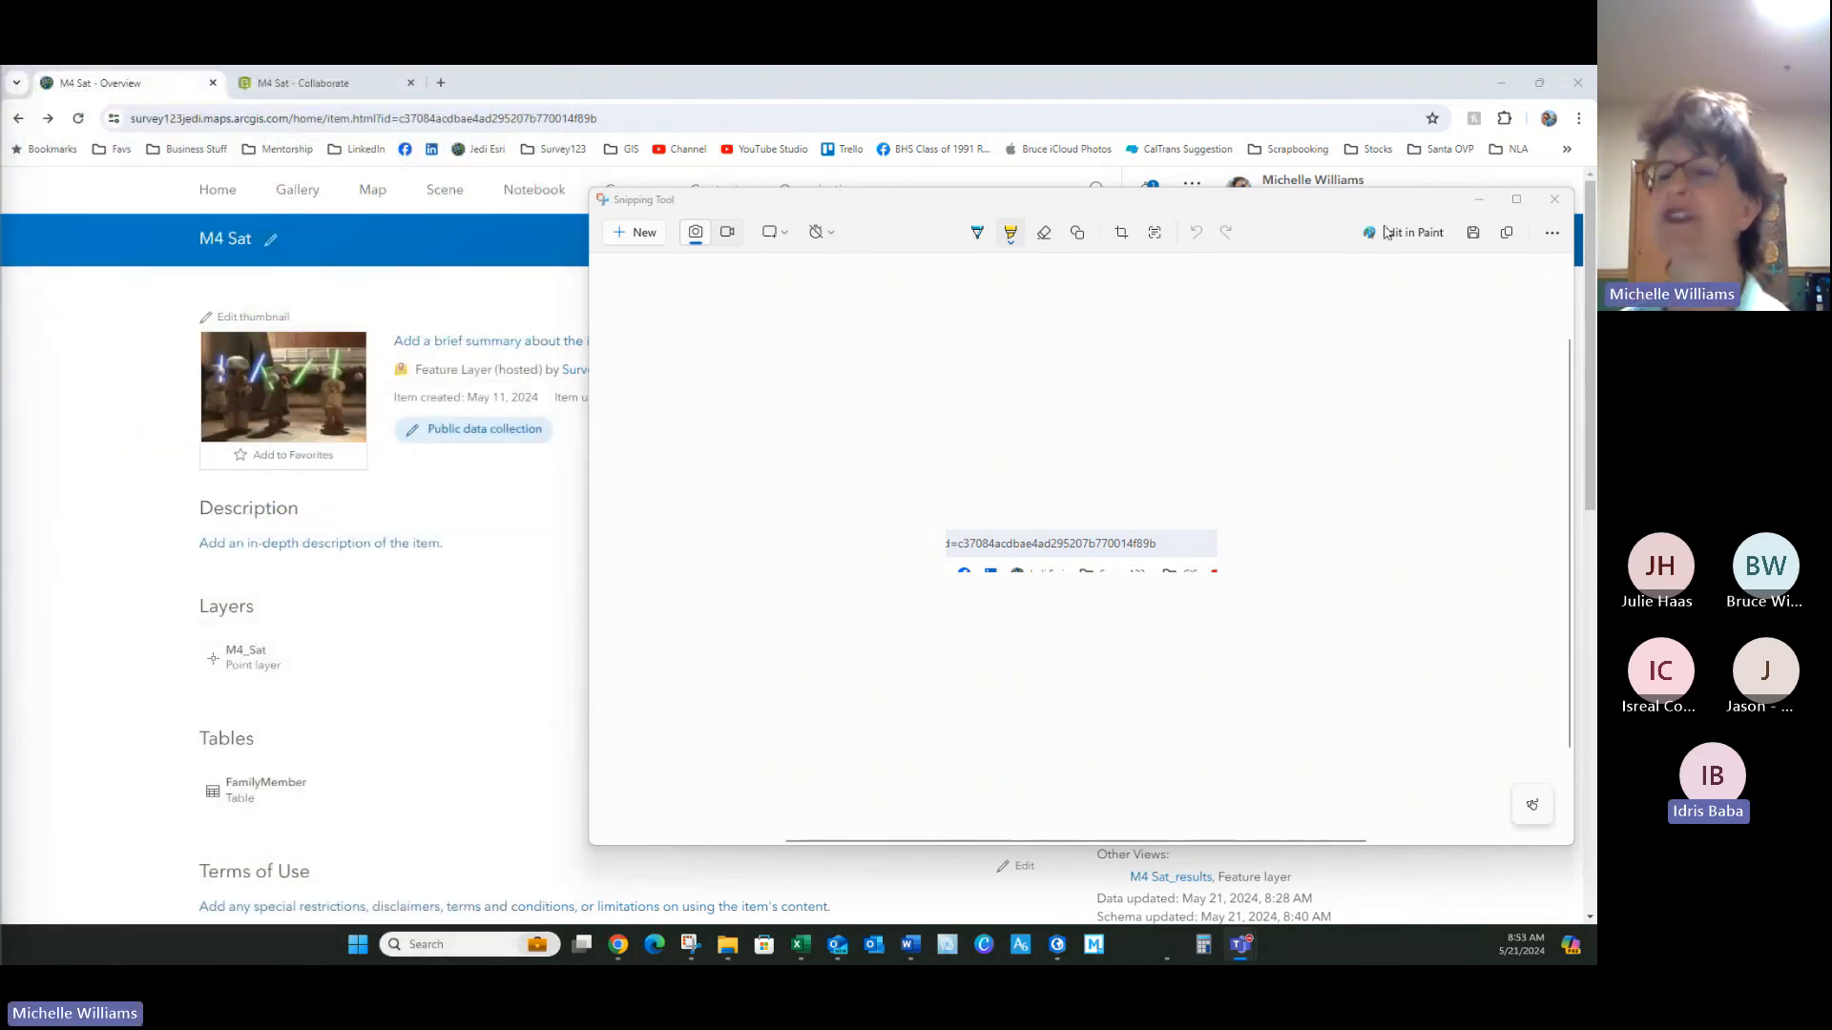
click(1554, 199)
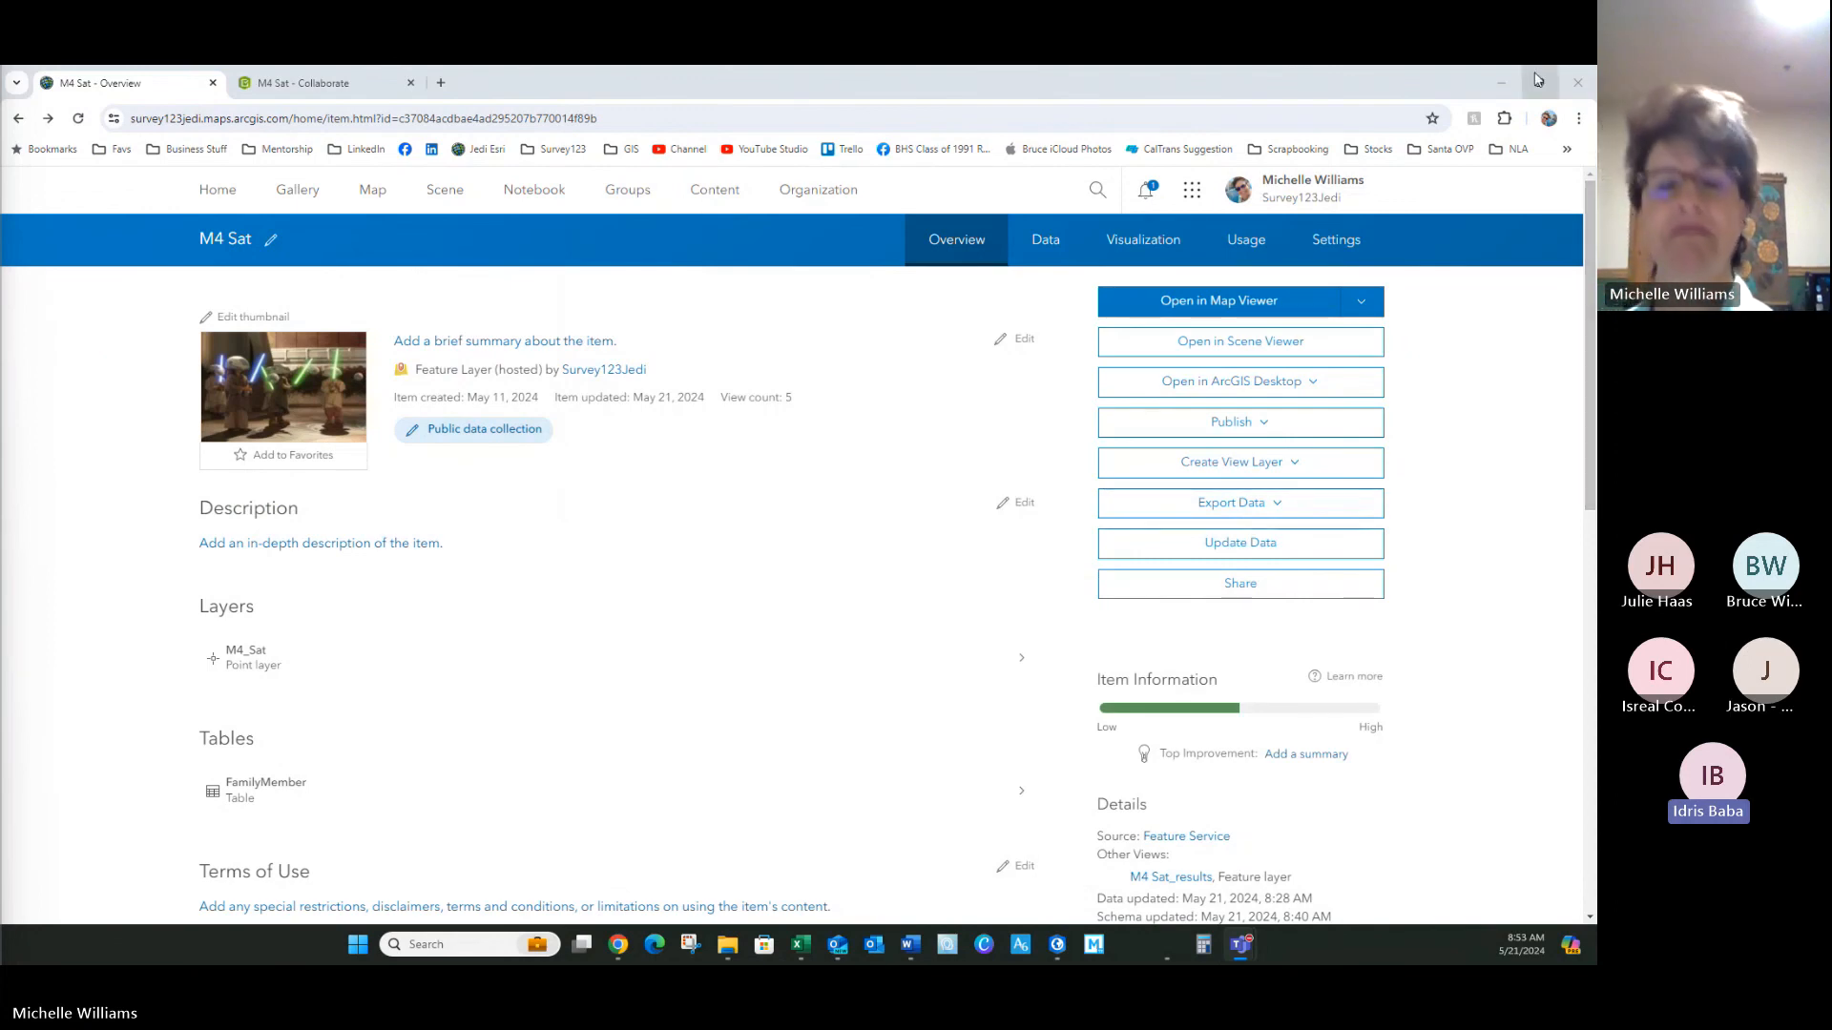
mouse_move(1537, 80)
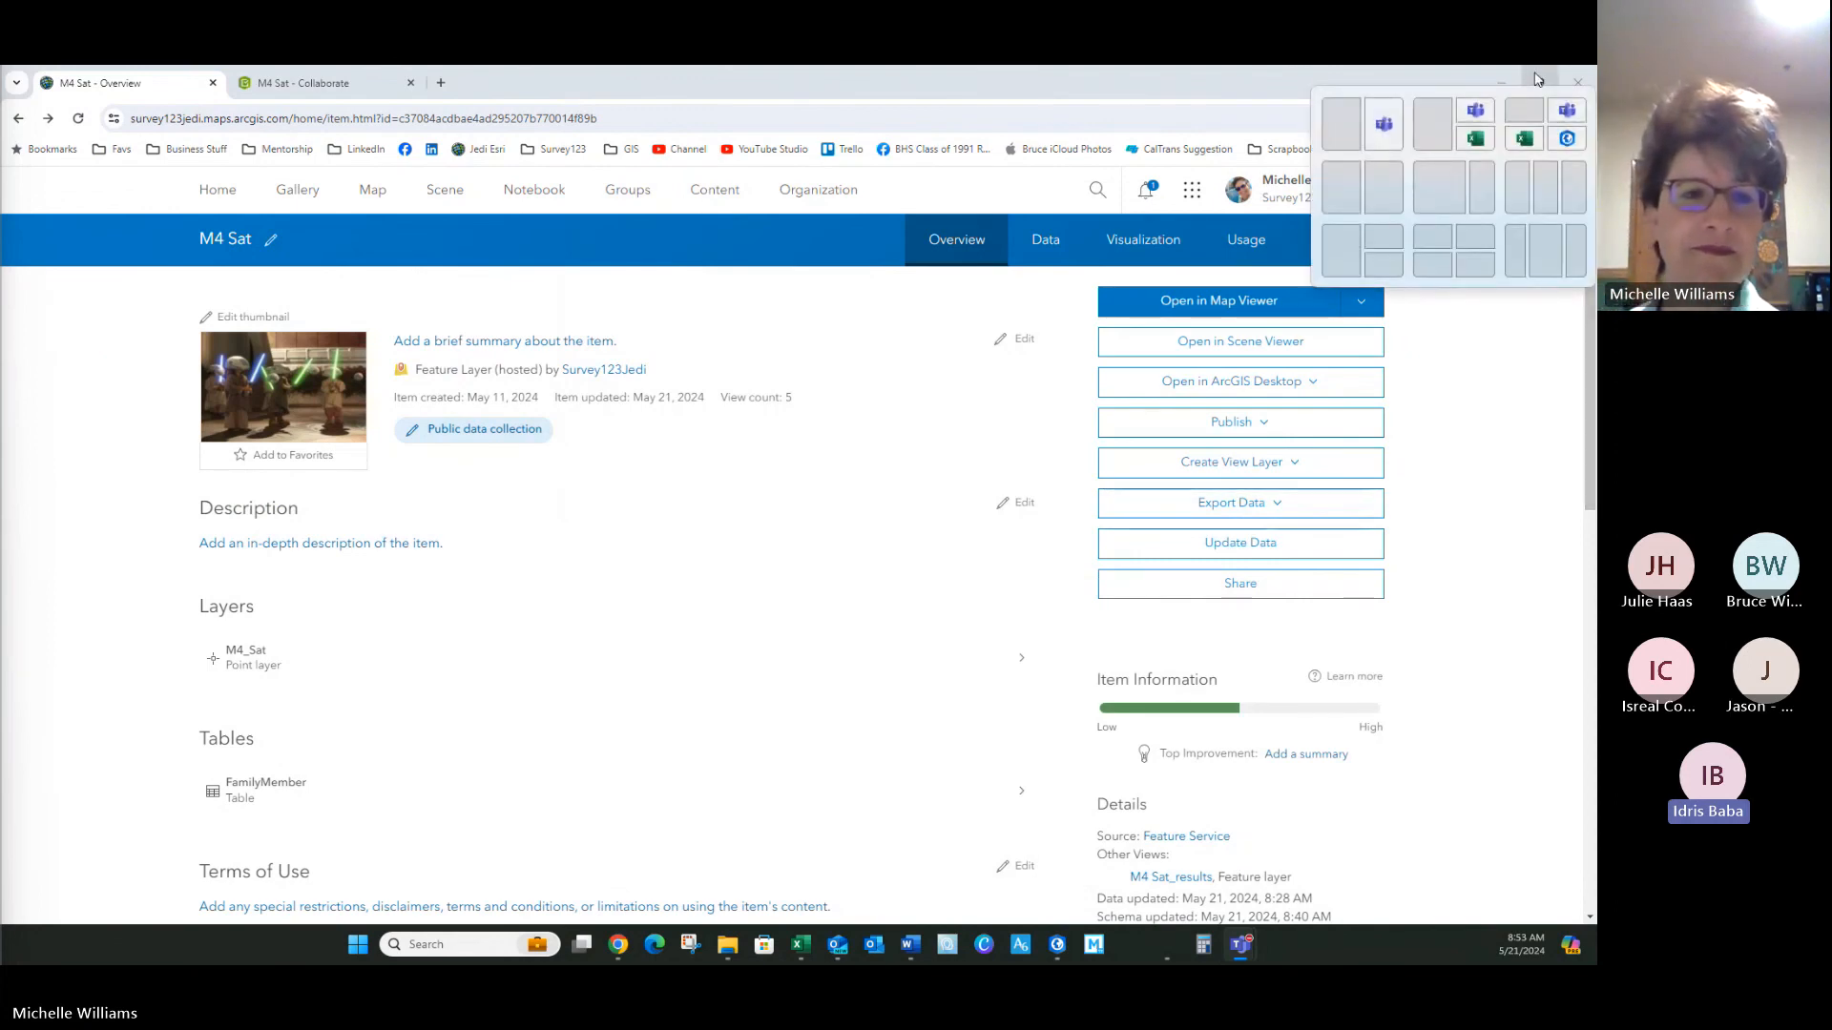